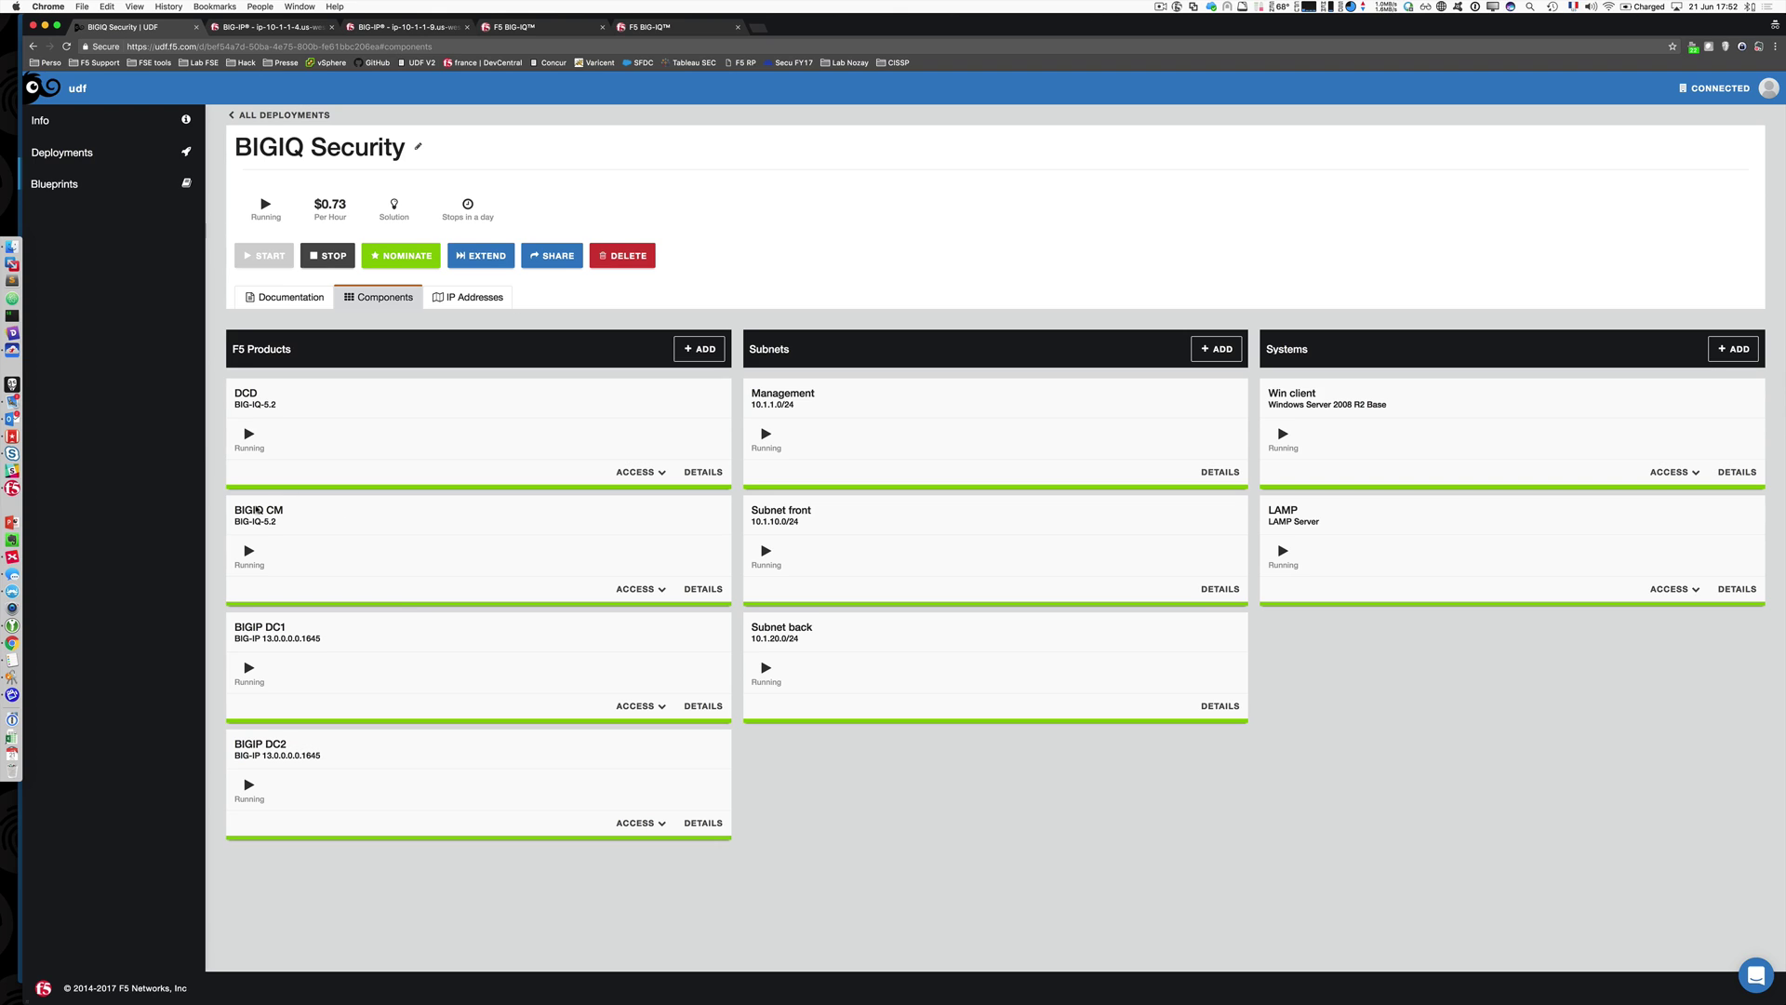
Step: Point out the BIGIQ CM, BIGIP DC1 and Win client systems in the lab diagram
drag(235, 507, 285, 508)
click(243, 393)
drag(234, 630, 287, 630)
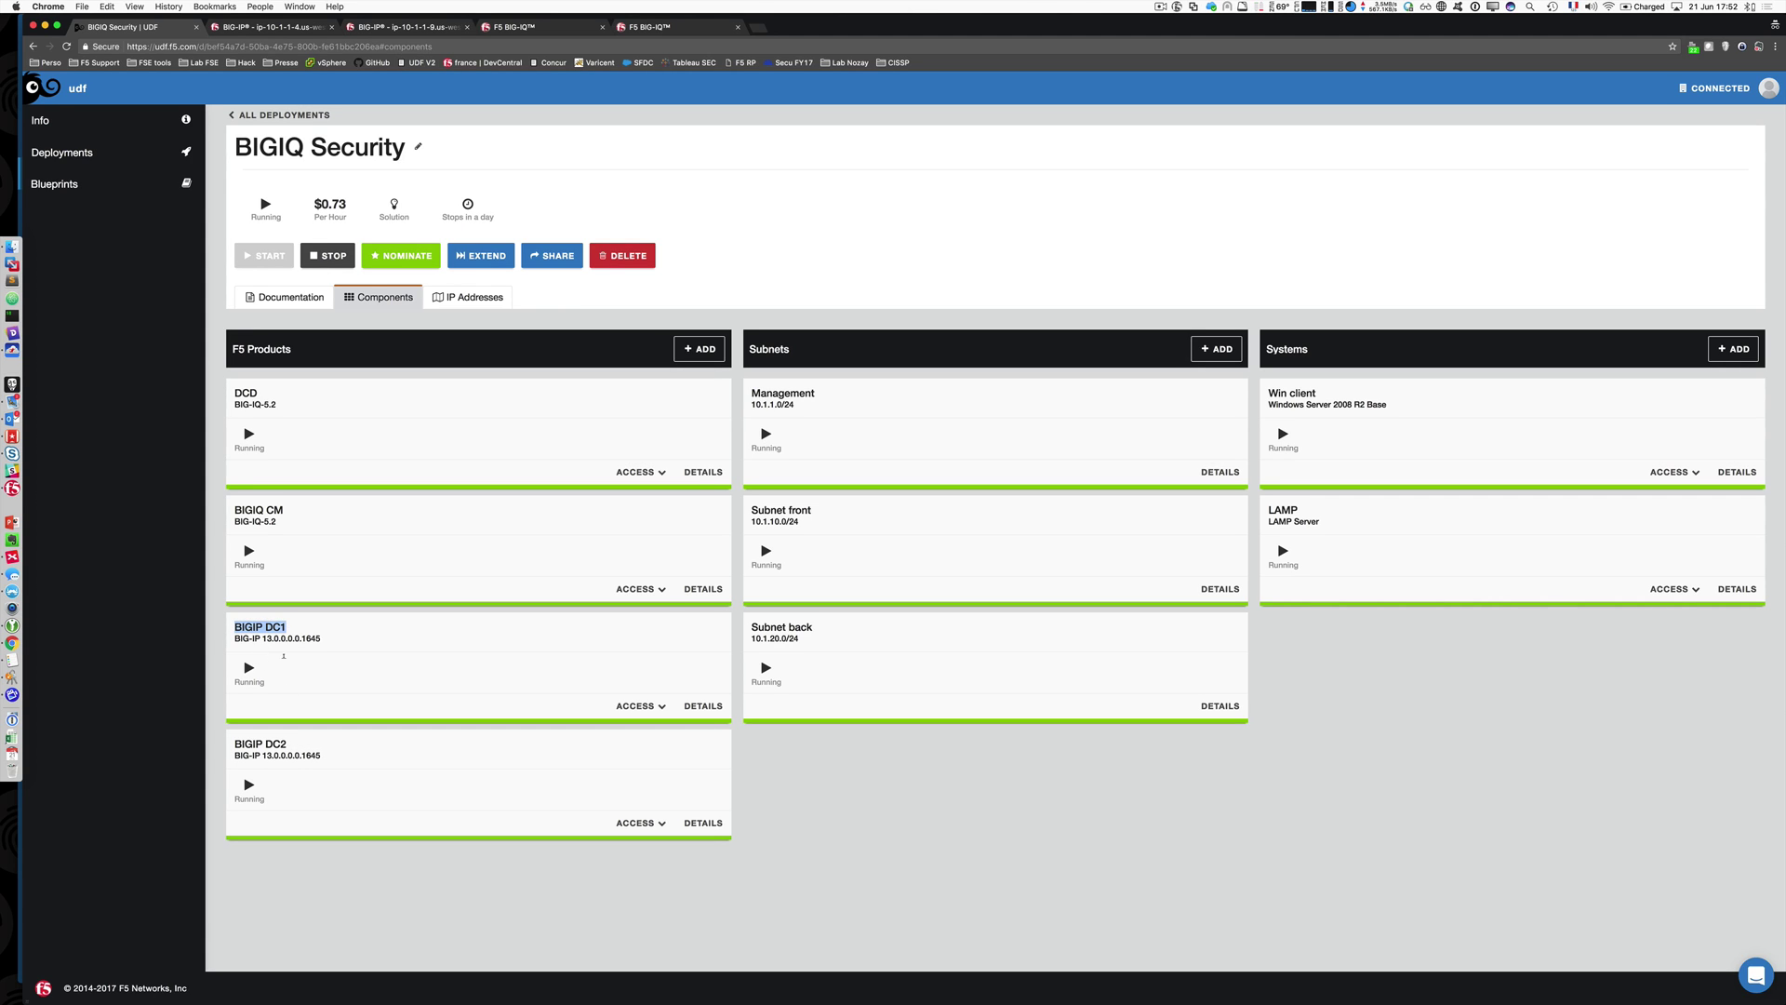
click(263, 741)
drag(1267, 393, 1319, 388)
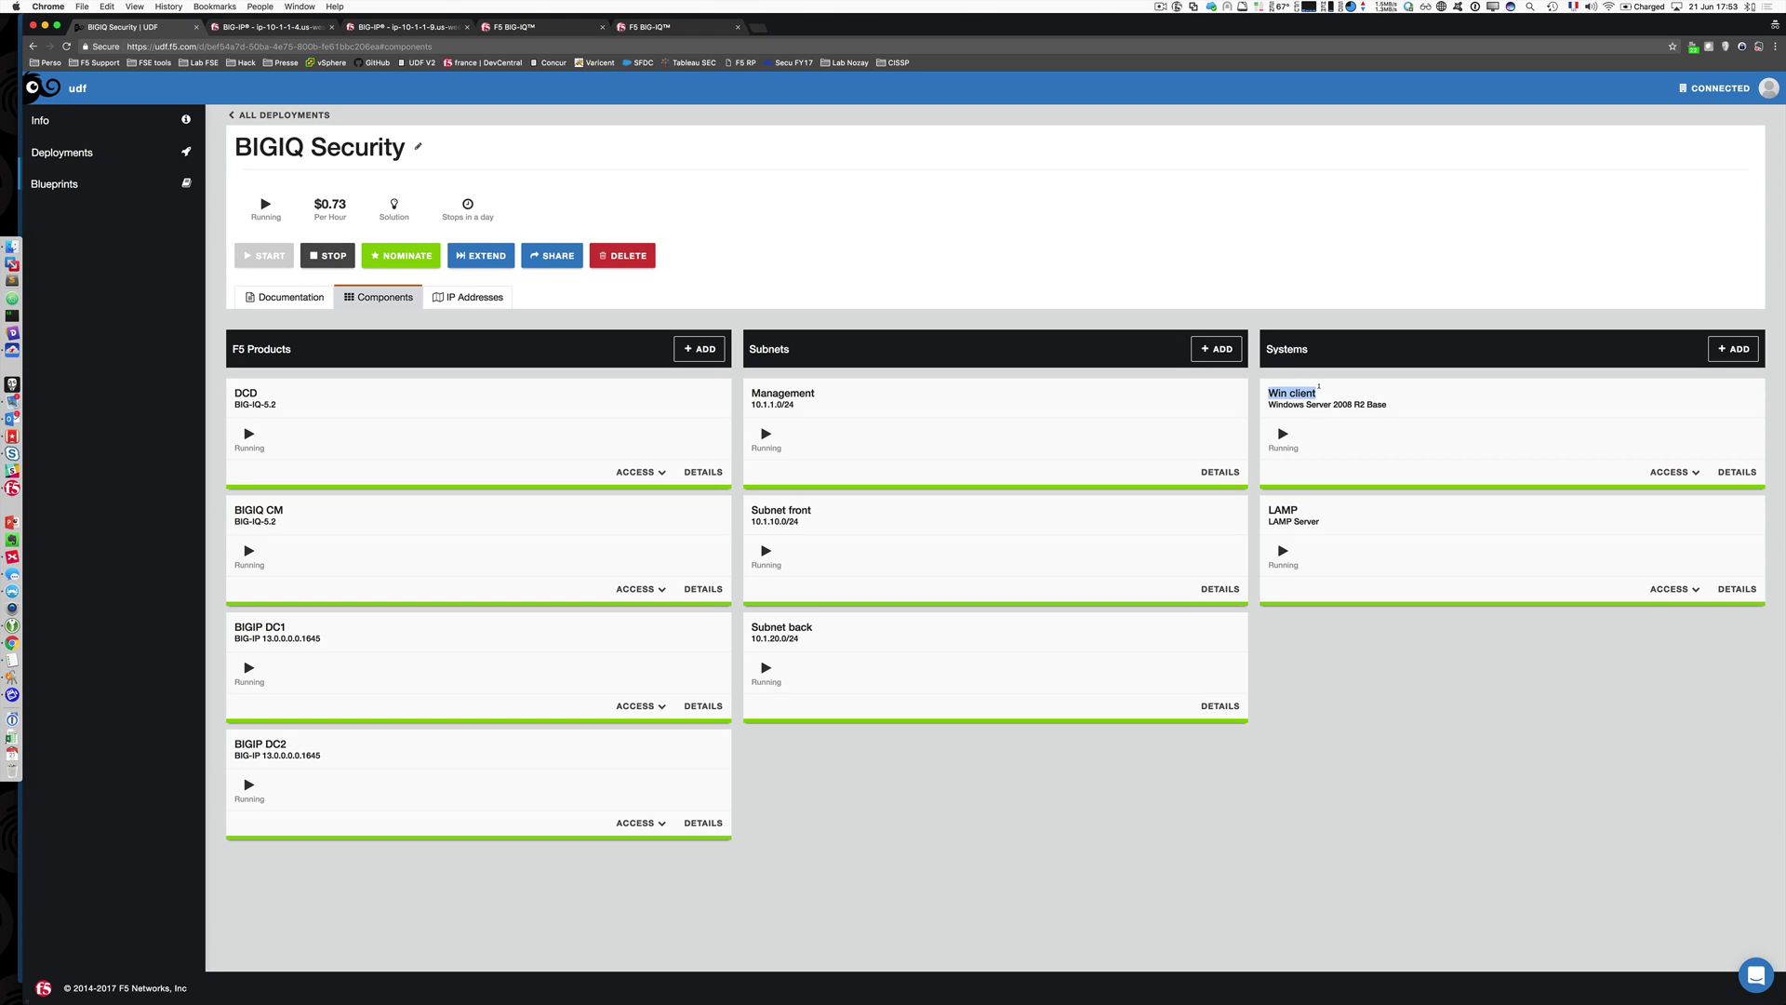
click(1280, 507)
Step: On the first BIG-IQ, check its version 5.2.0 and management address 10.1.1.5
click(562, 30)
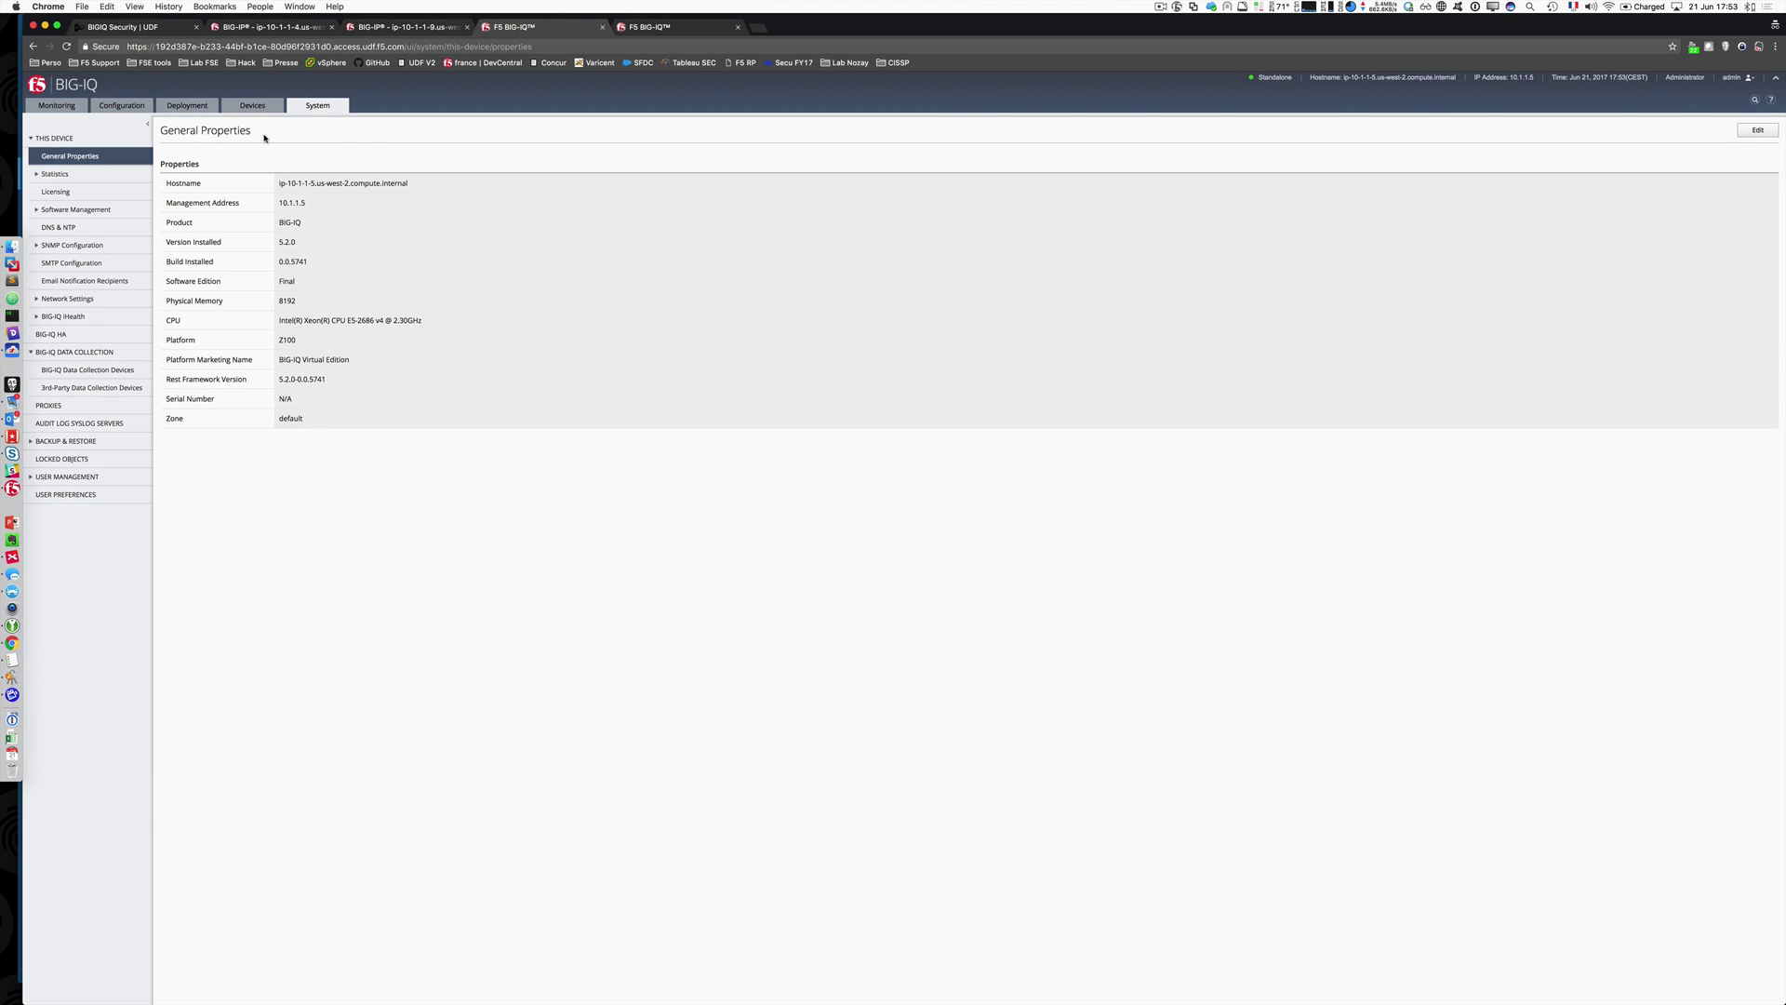
drag(279, 241, 291, 240)
click(289, 237)
drag(283, 195, 305, 194)
click(299, 193)
Step: Compare it with the BIG-IQ at 10.1.1.6 and stay on that one's General Properties
click(698, 31)
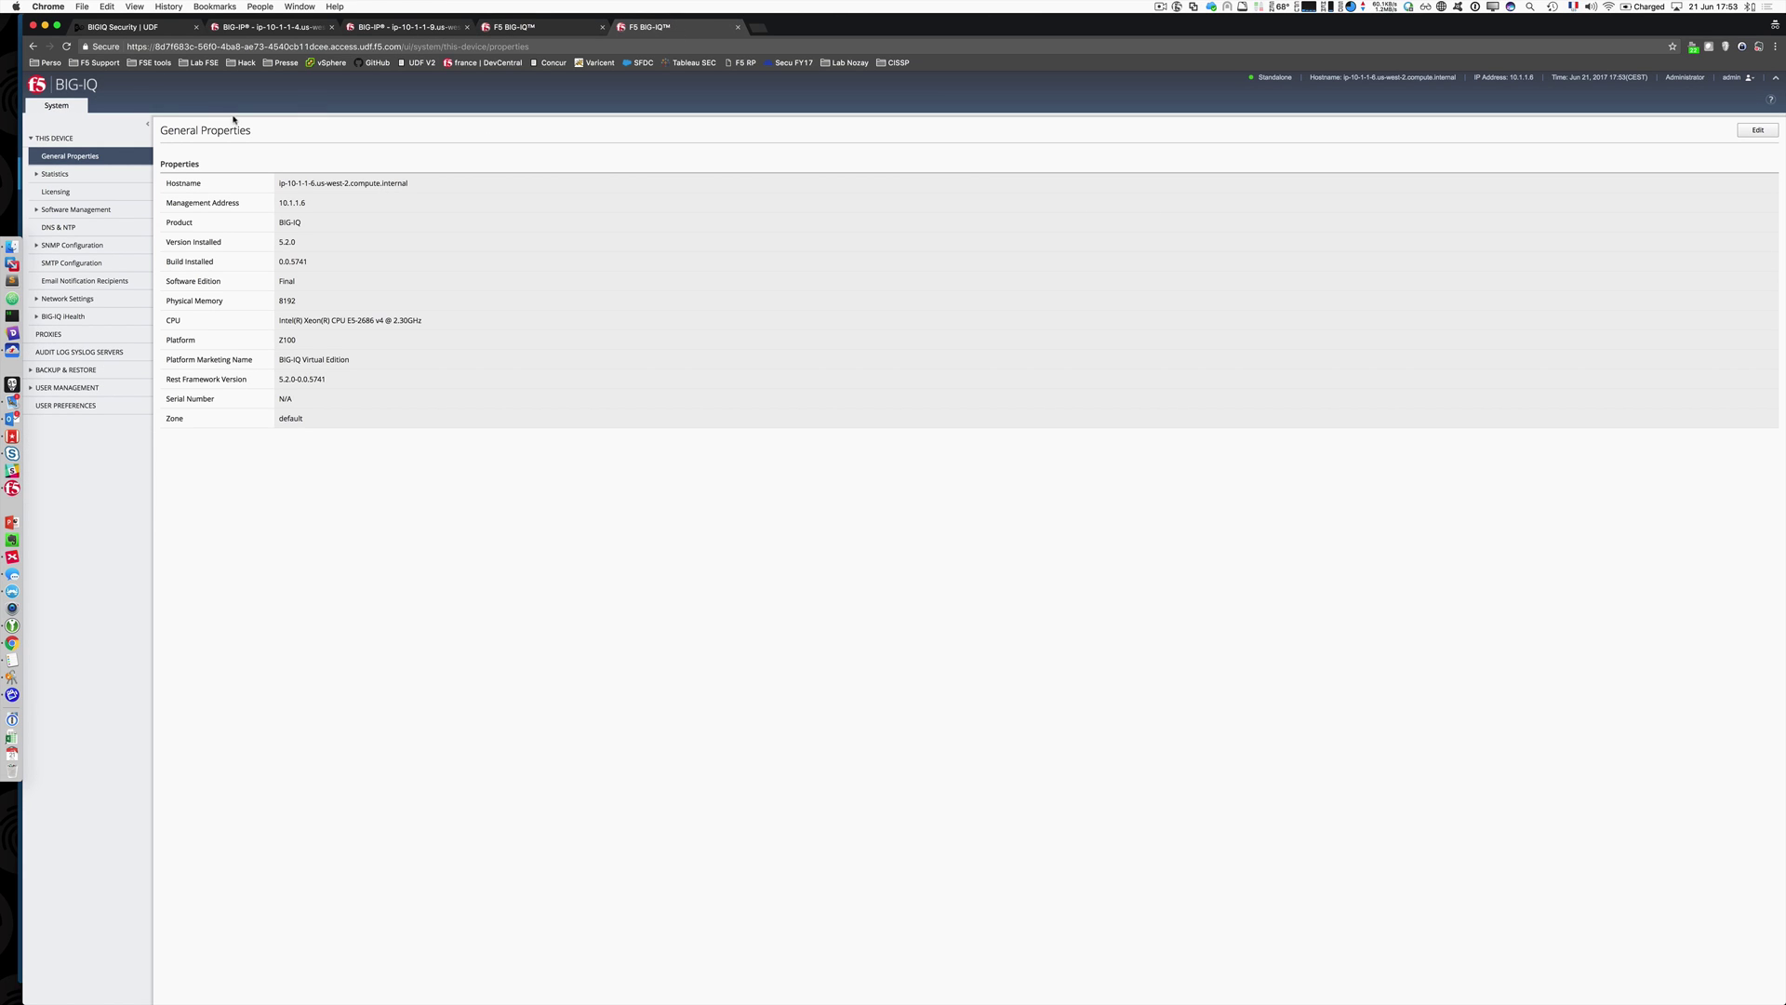
click(531, 30)
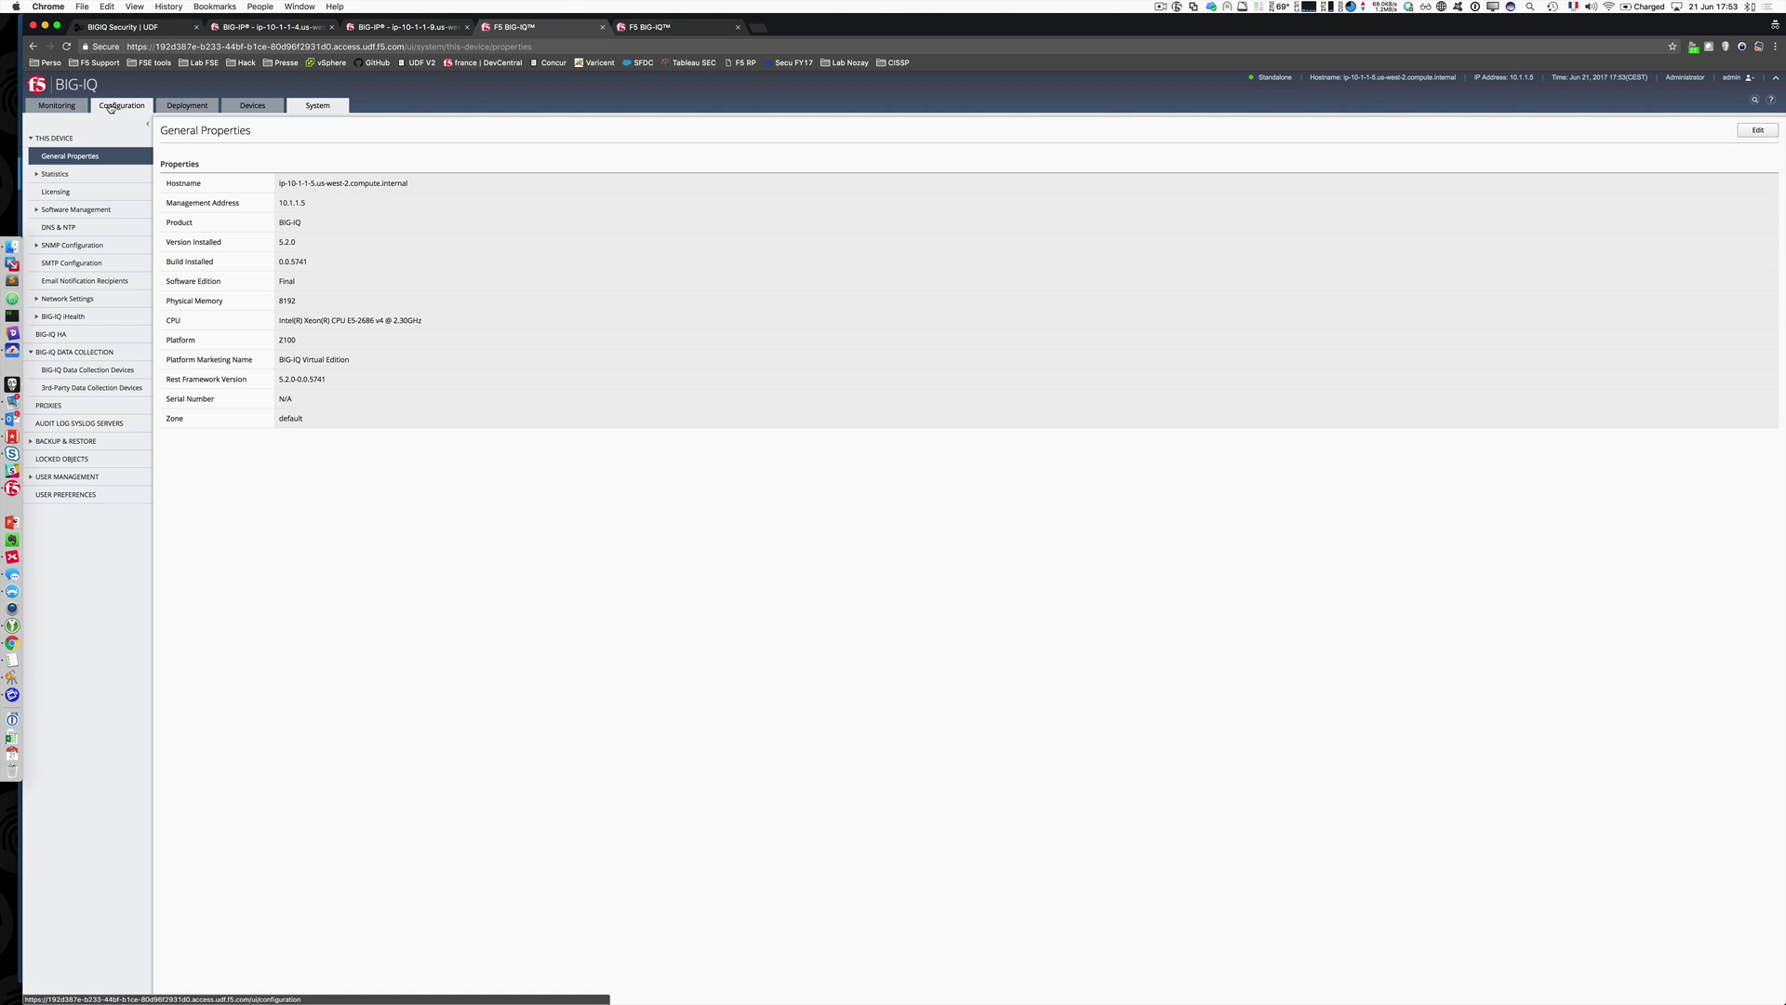
click(656, 27)
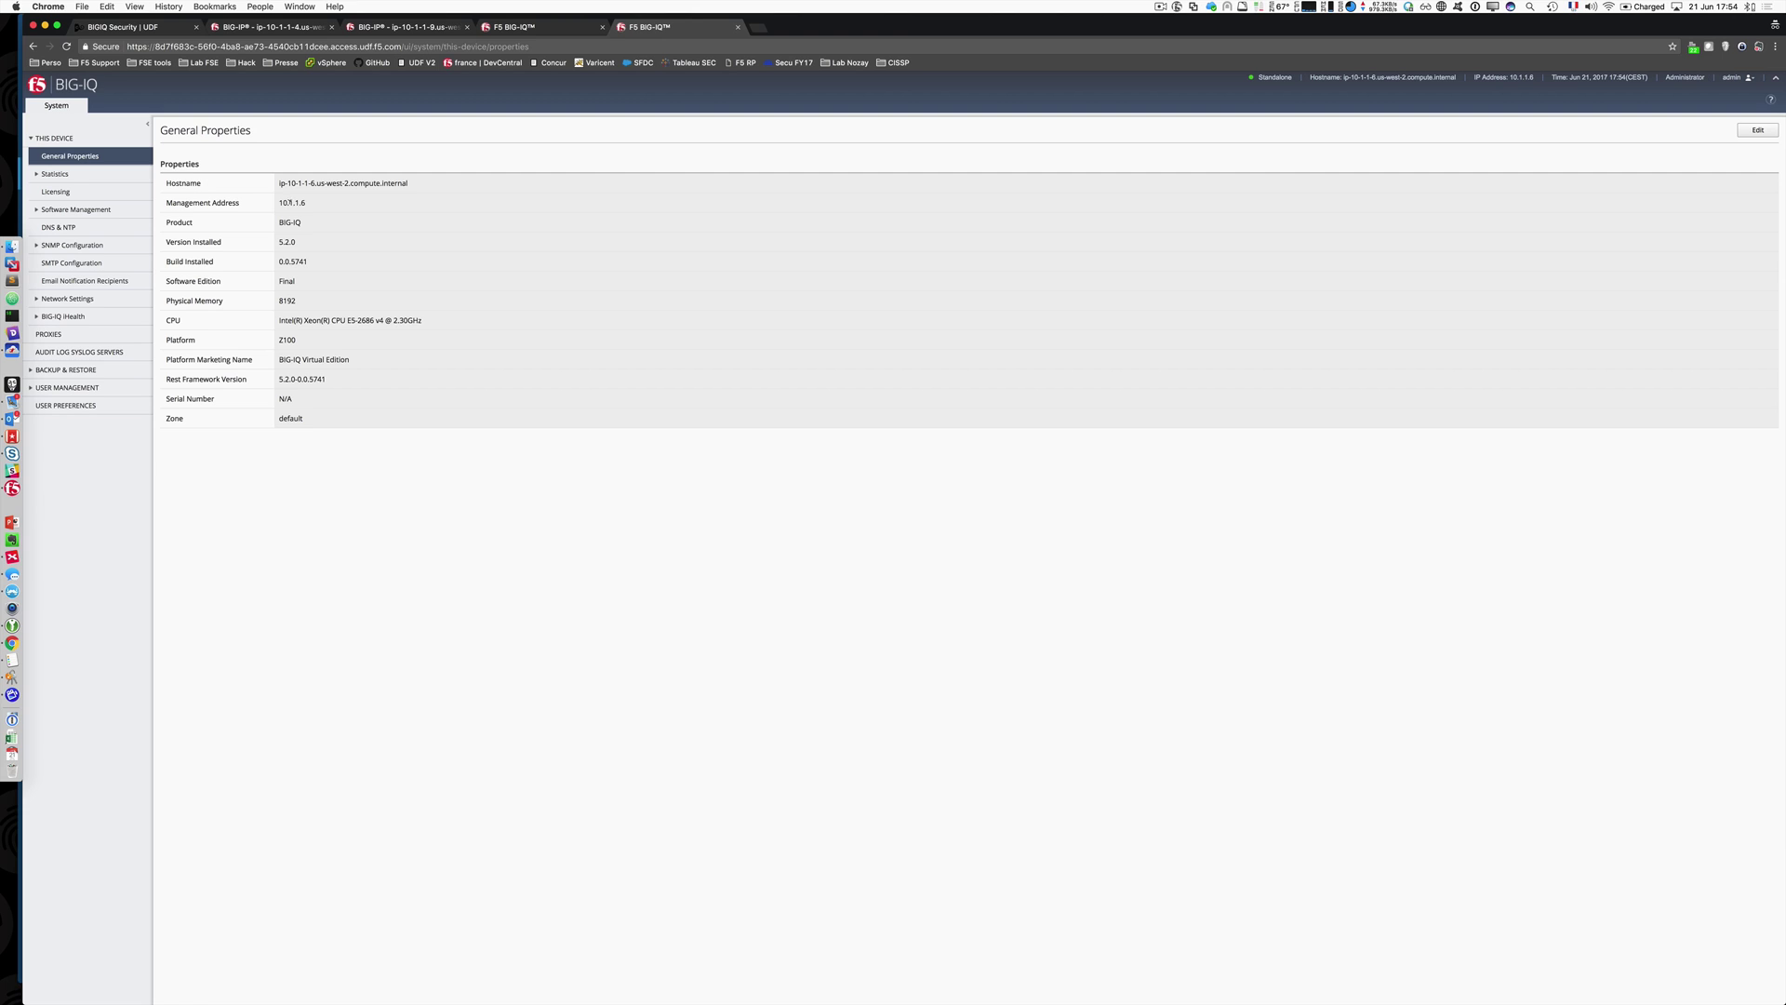
Step: Review the licensed modules of the 10.1.1.6 BIG-IQ
click(56, 191)
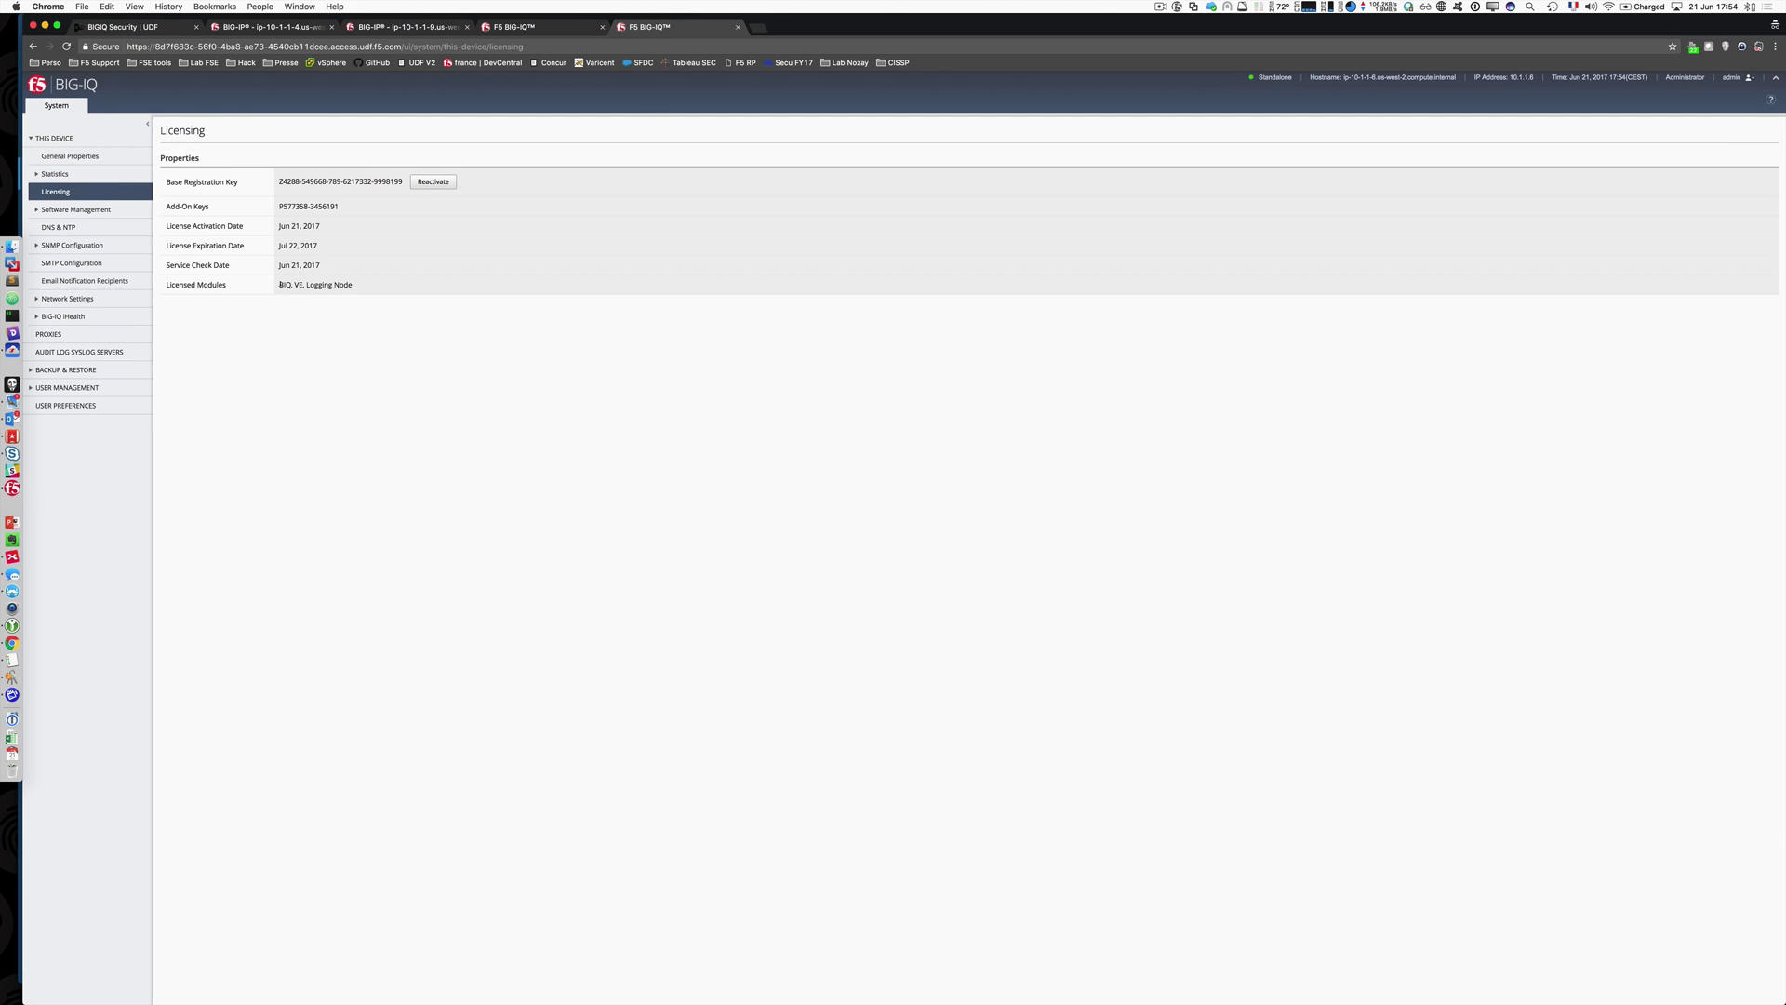
drag(279, 285, 358, 286)
click(355, 287)
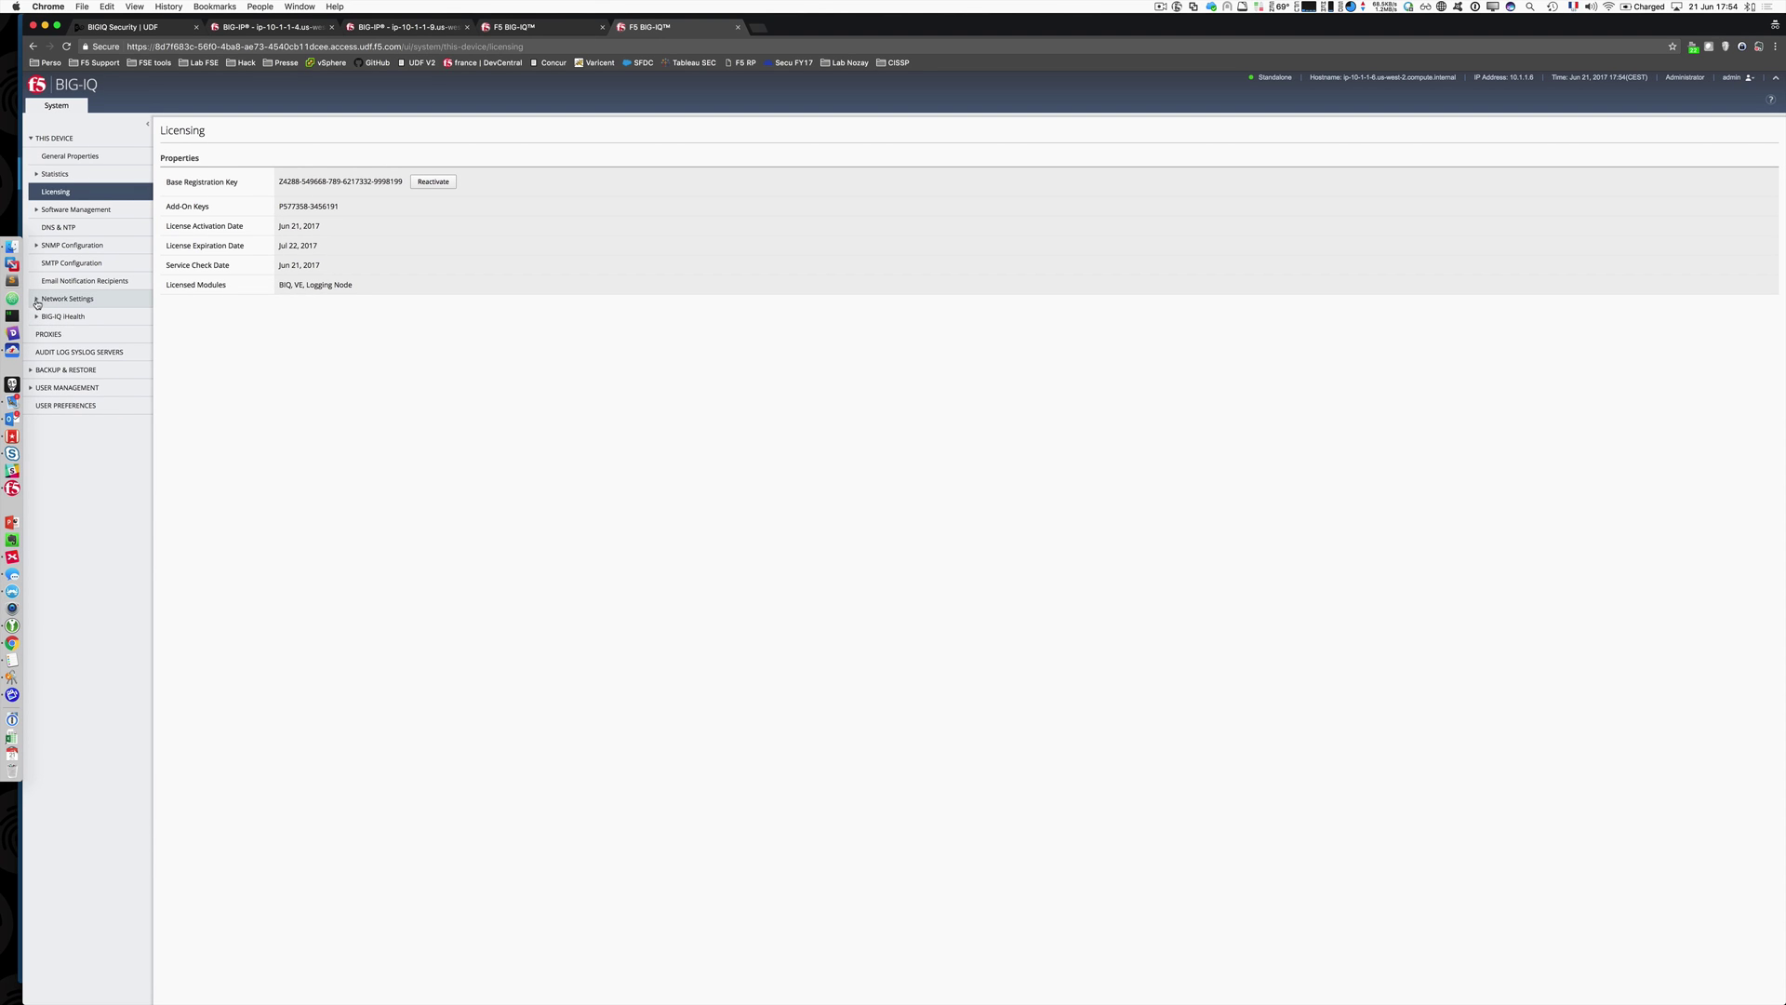
Step: Browse its VLANs and self IPs, opening SELF_Back (10.1.20.6/24 on VLAN_Back)
click(37, 299)
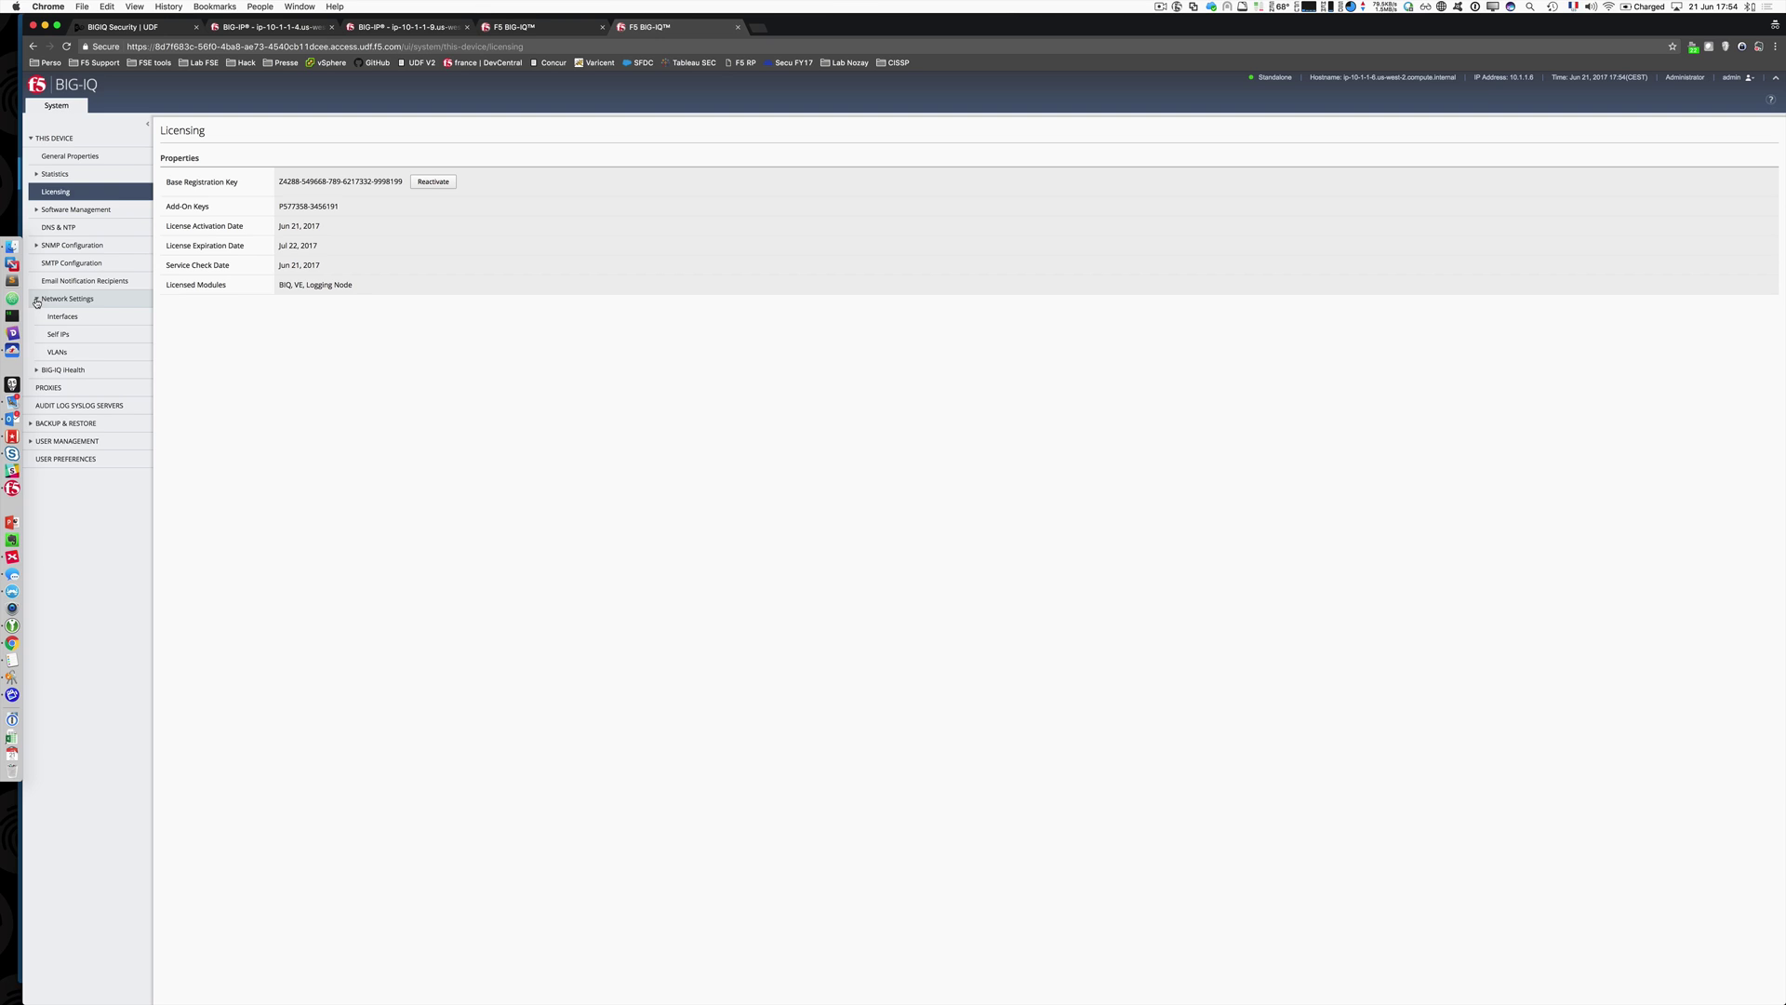
click(80, 352)
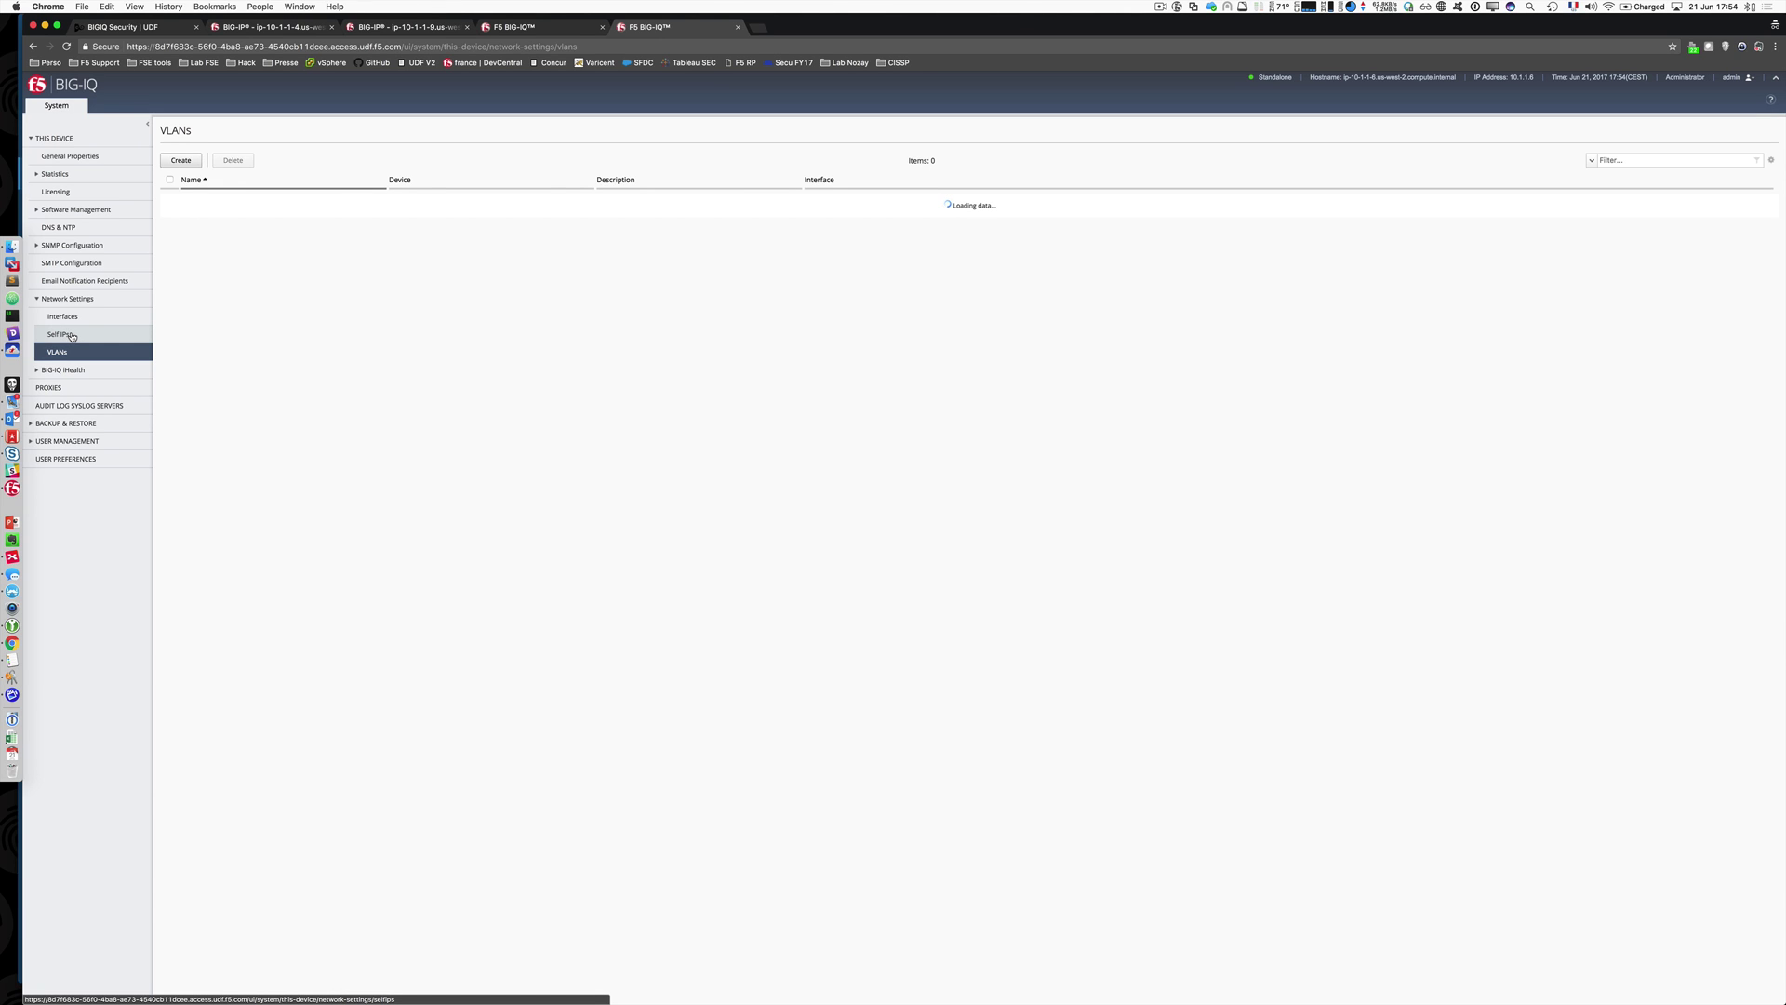
click(73, 336)
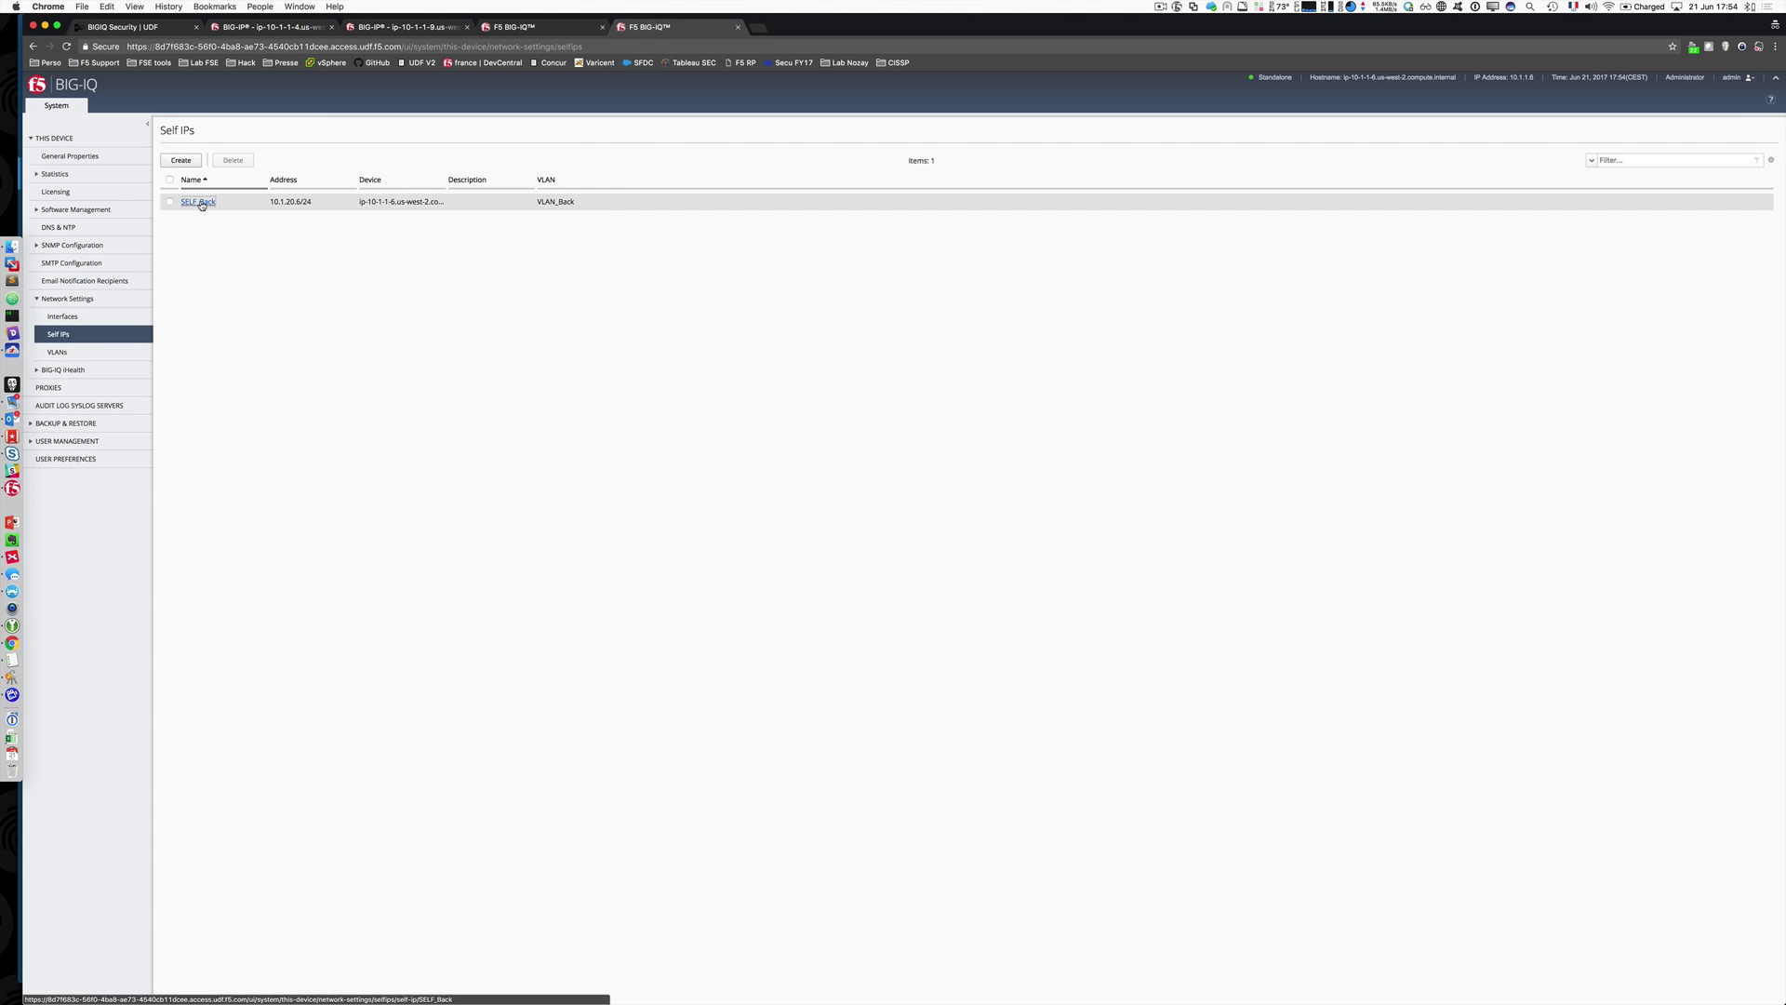
click(198, 200)
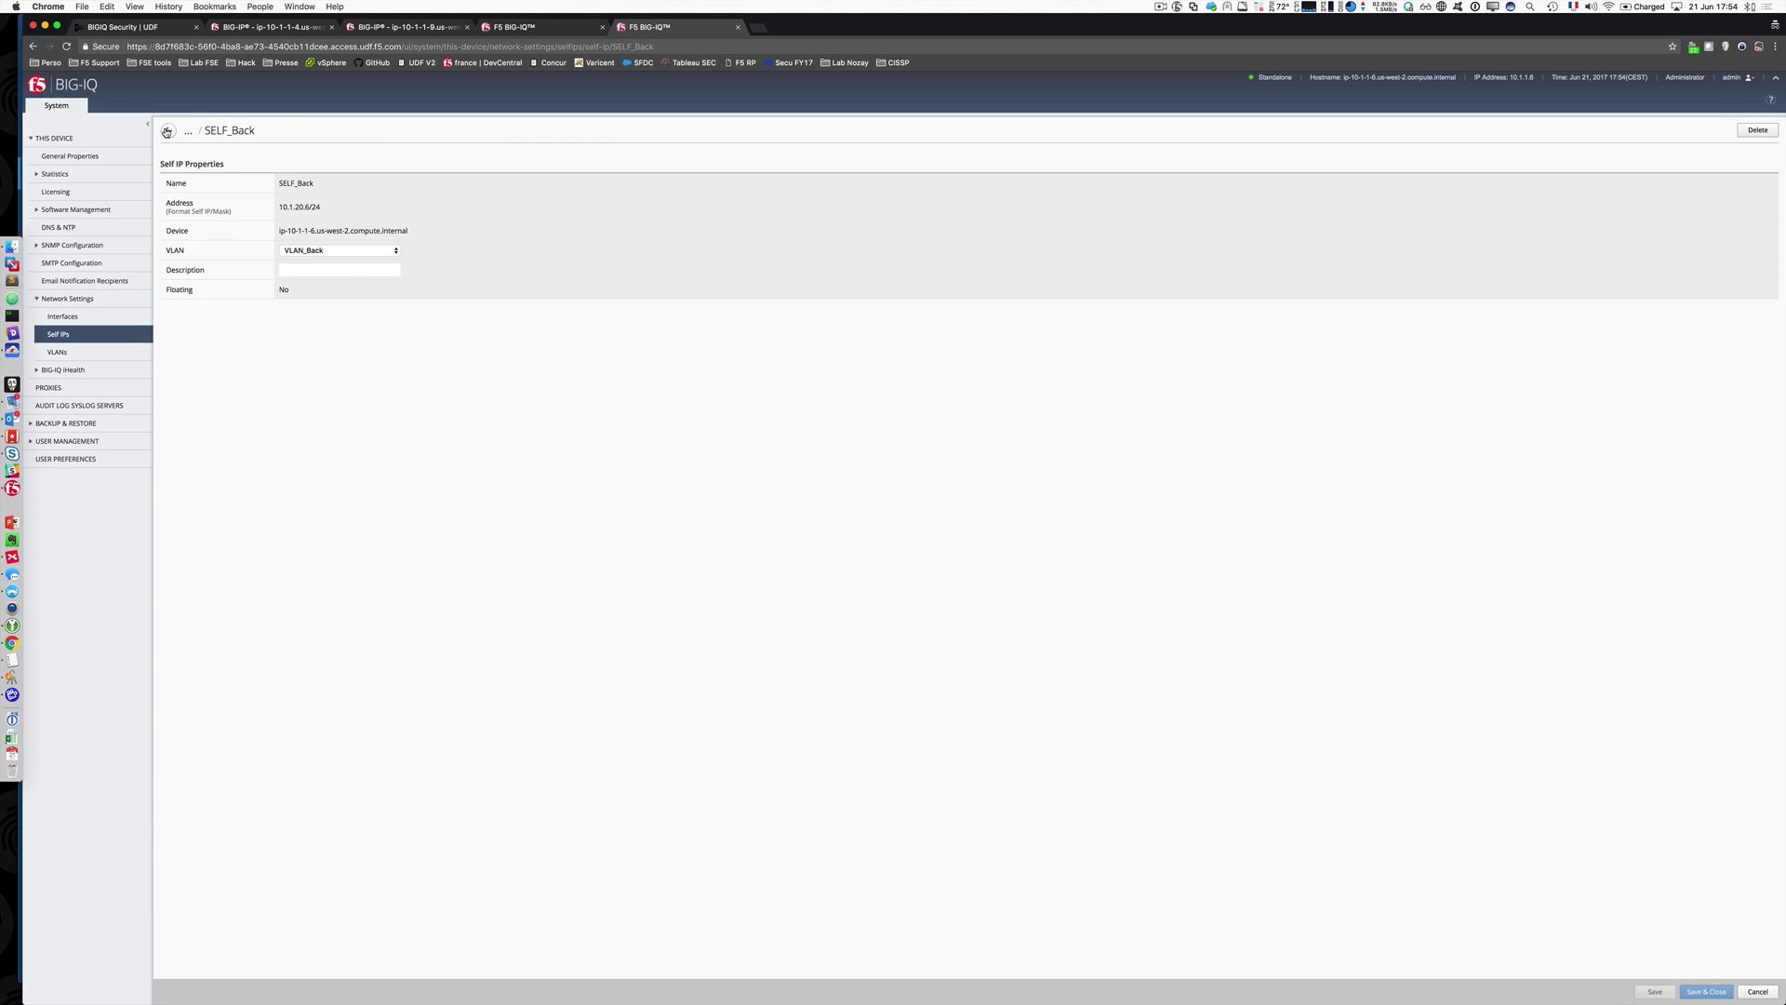
click(169, 130)
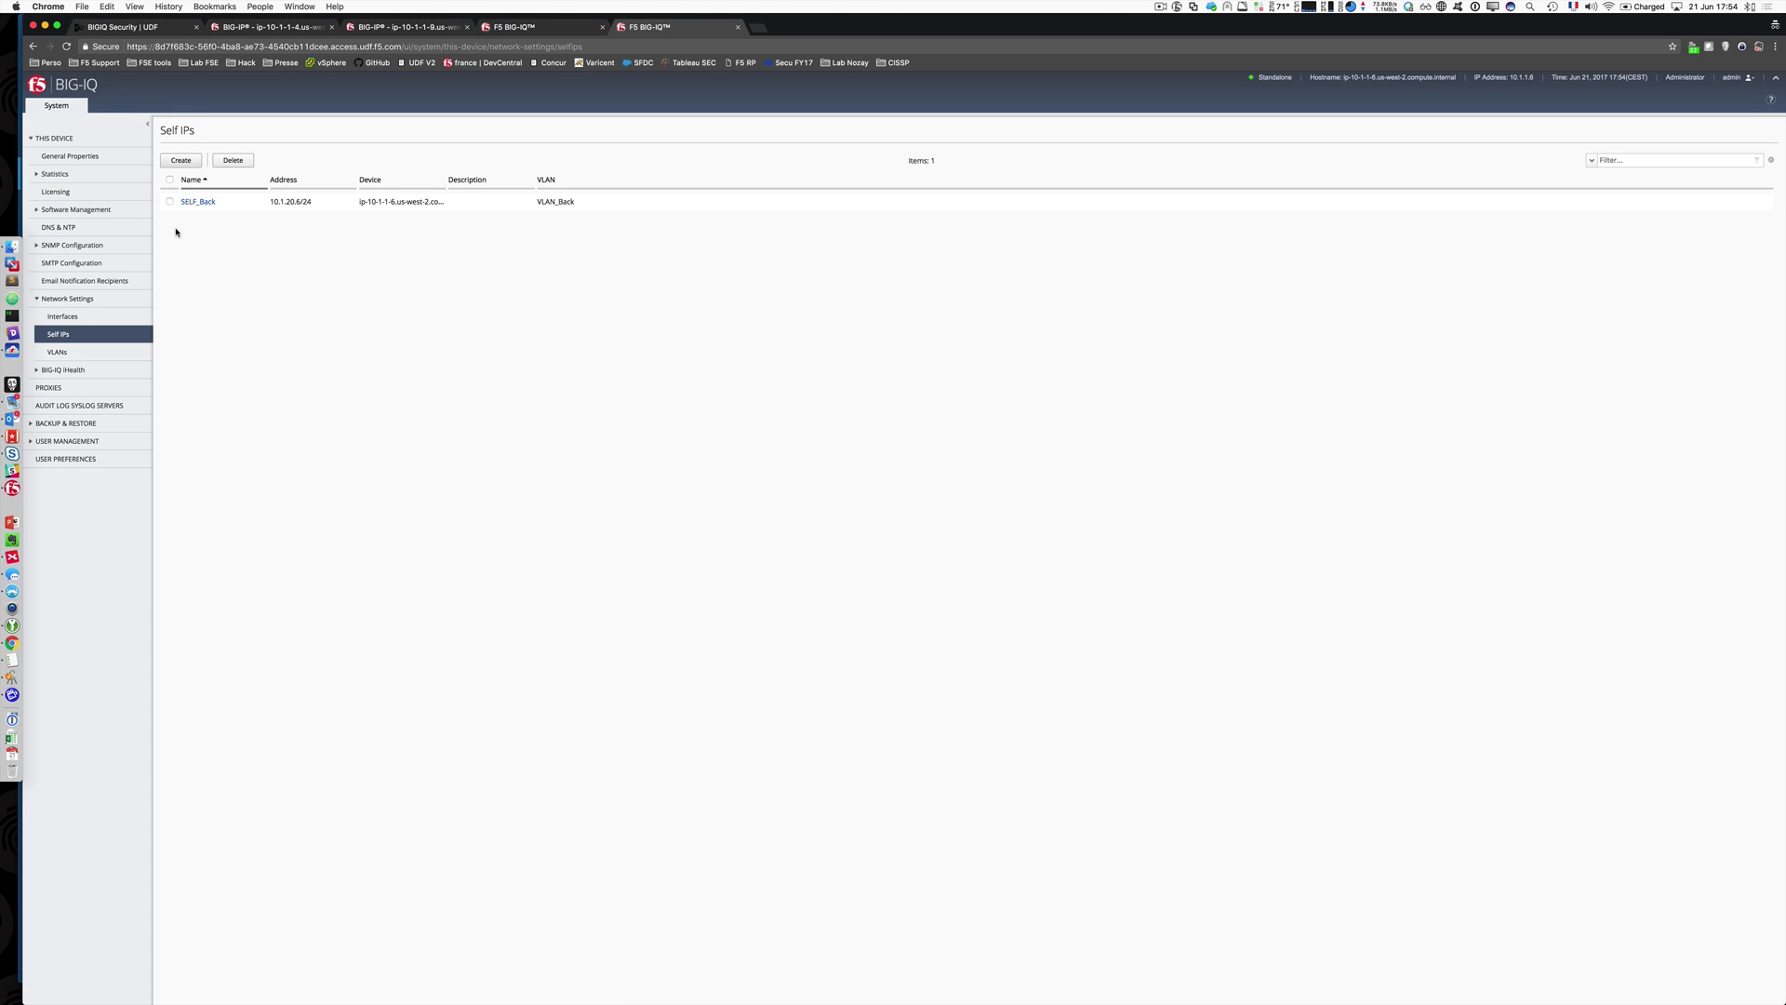
Step: On the 10.1.1.5 BIG-IQ, review its licensed modules and DNS and NTP settings
click(540, 27)
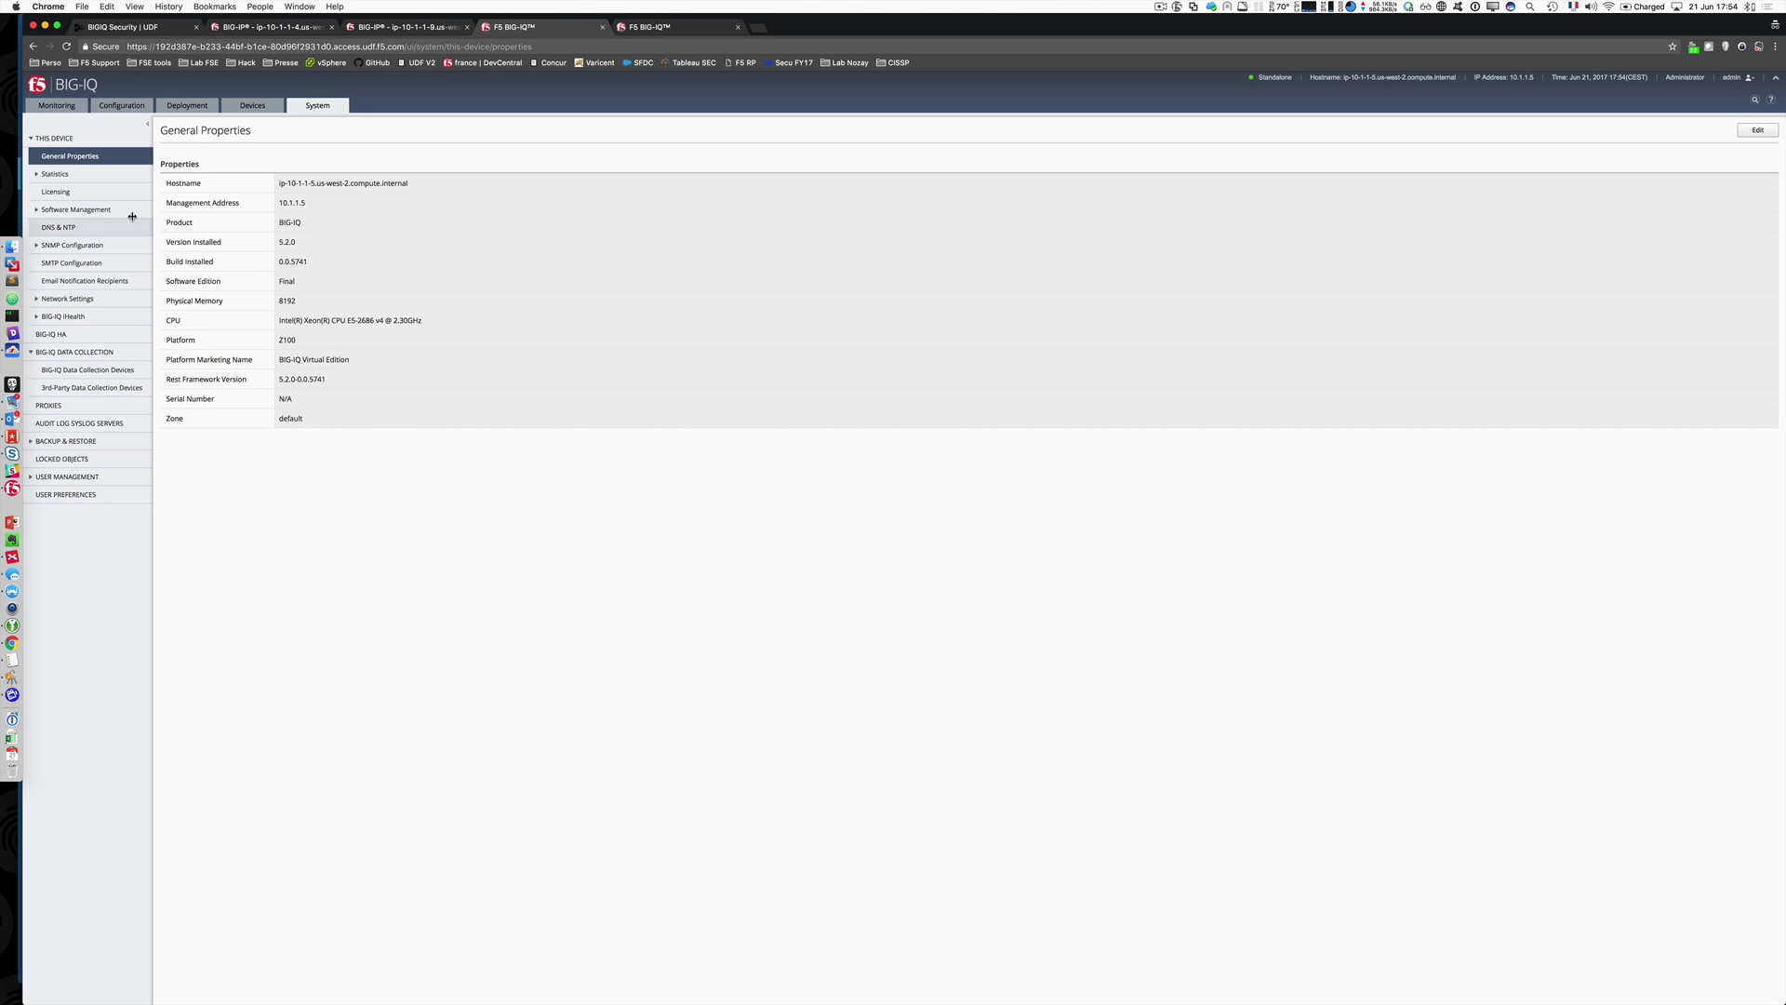
click(101, 195)
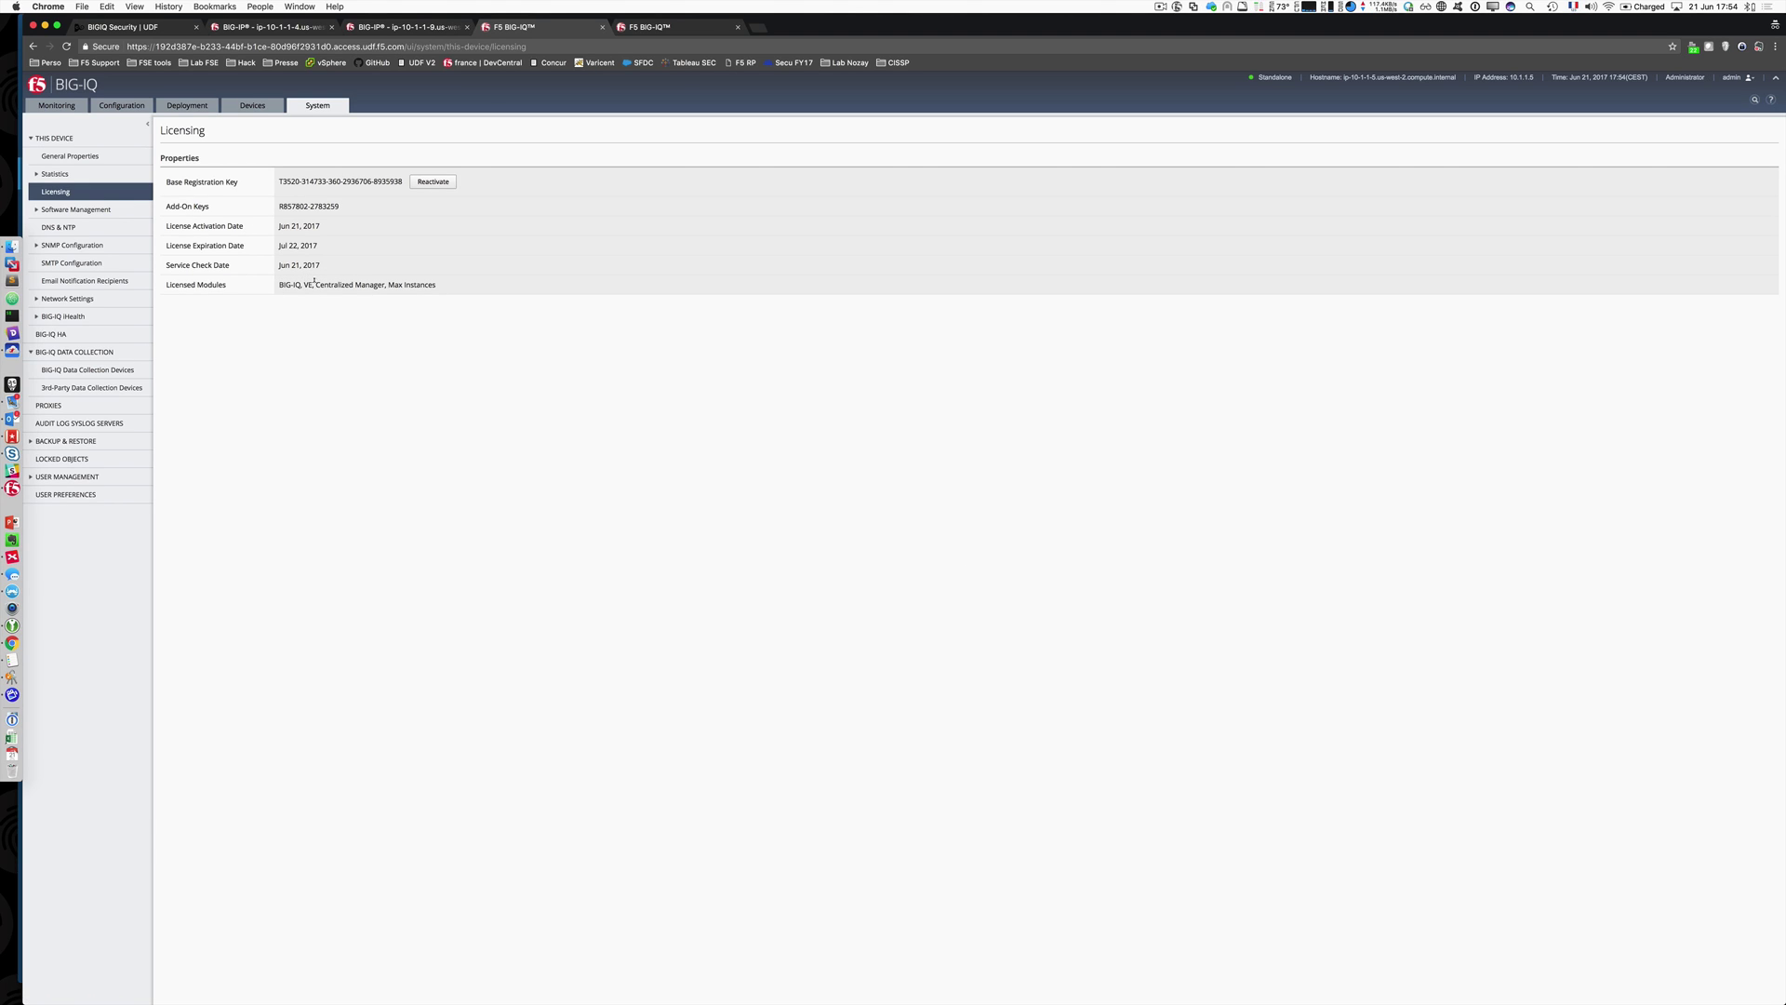
drag(317, 284, 434, 284)
click(352, 296)
click(74, 228)
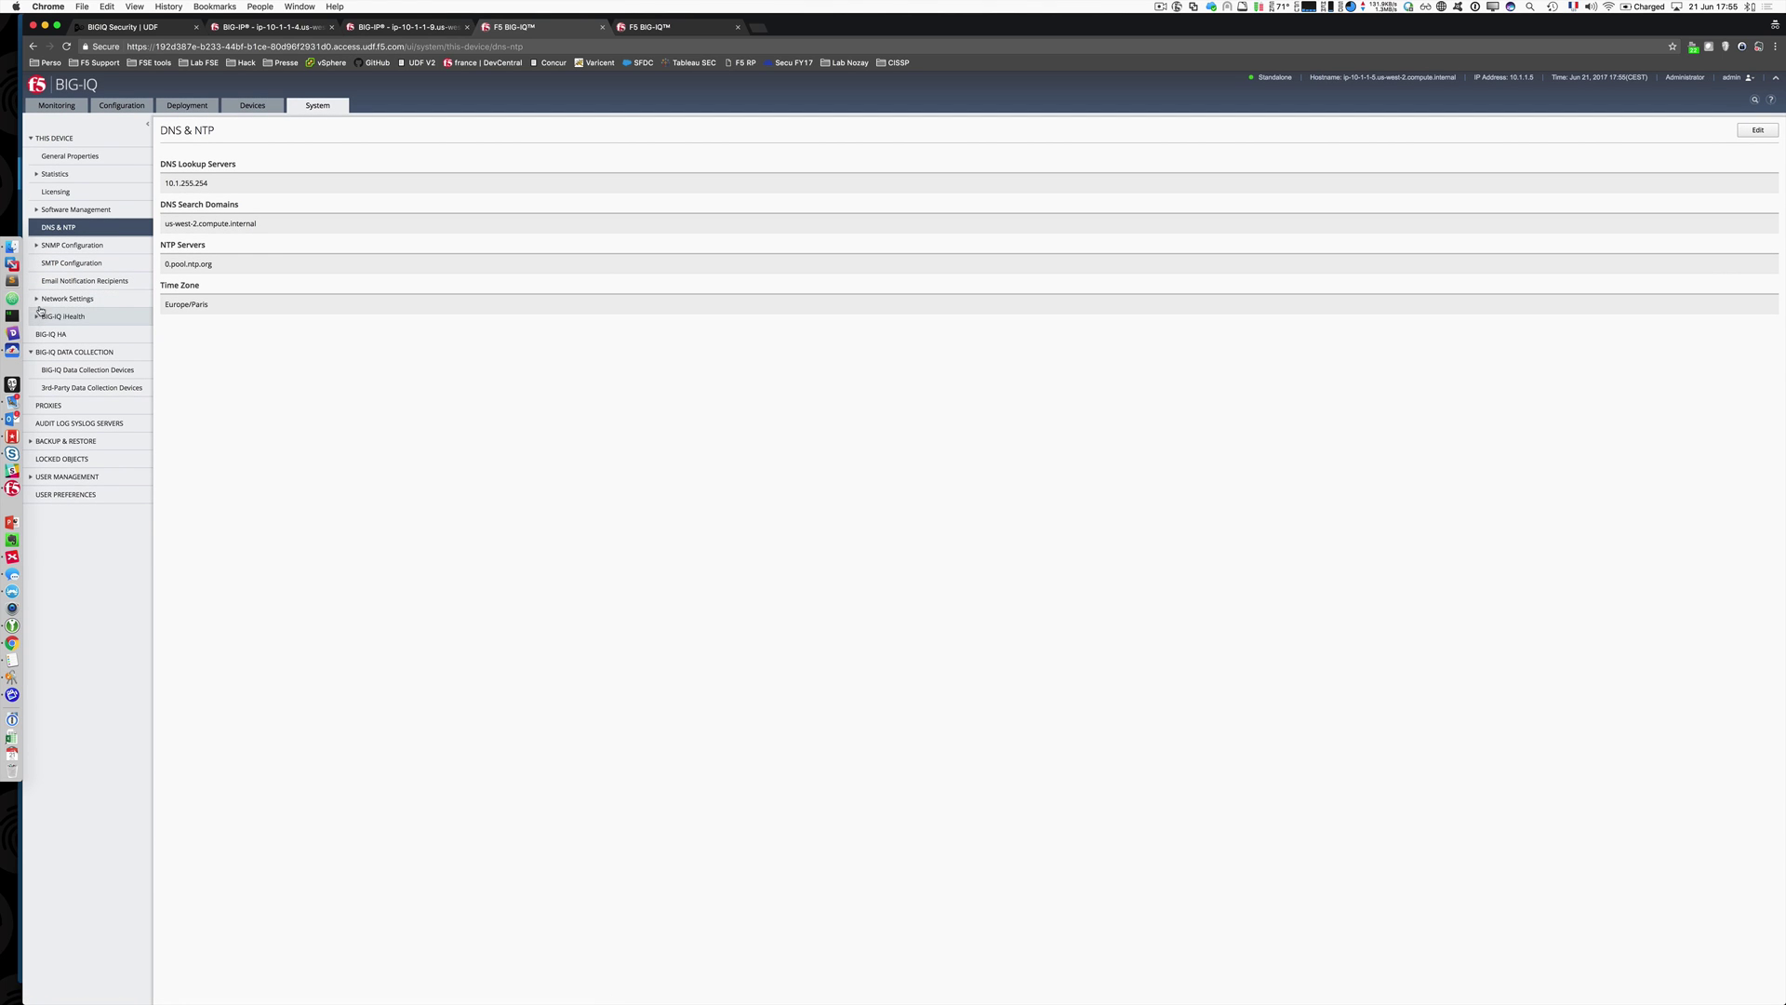
Step: Show its self IPs, noting Self_Back at 10.1.20.5/24, and compare with 10.1.1.6
click(37, 300)
click(66, 336)
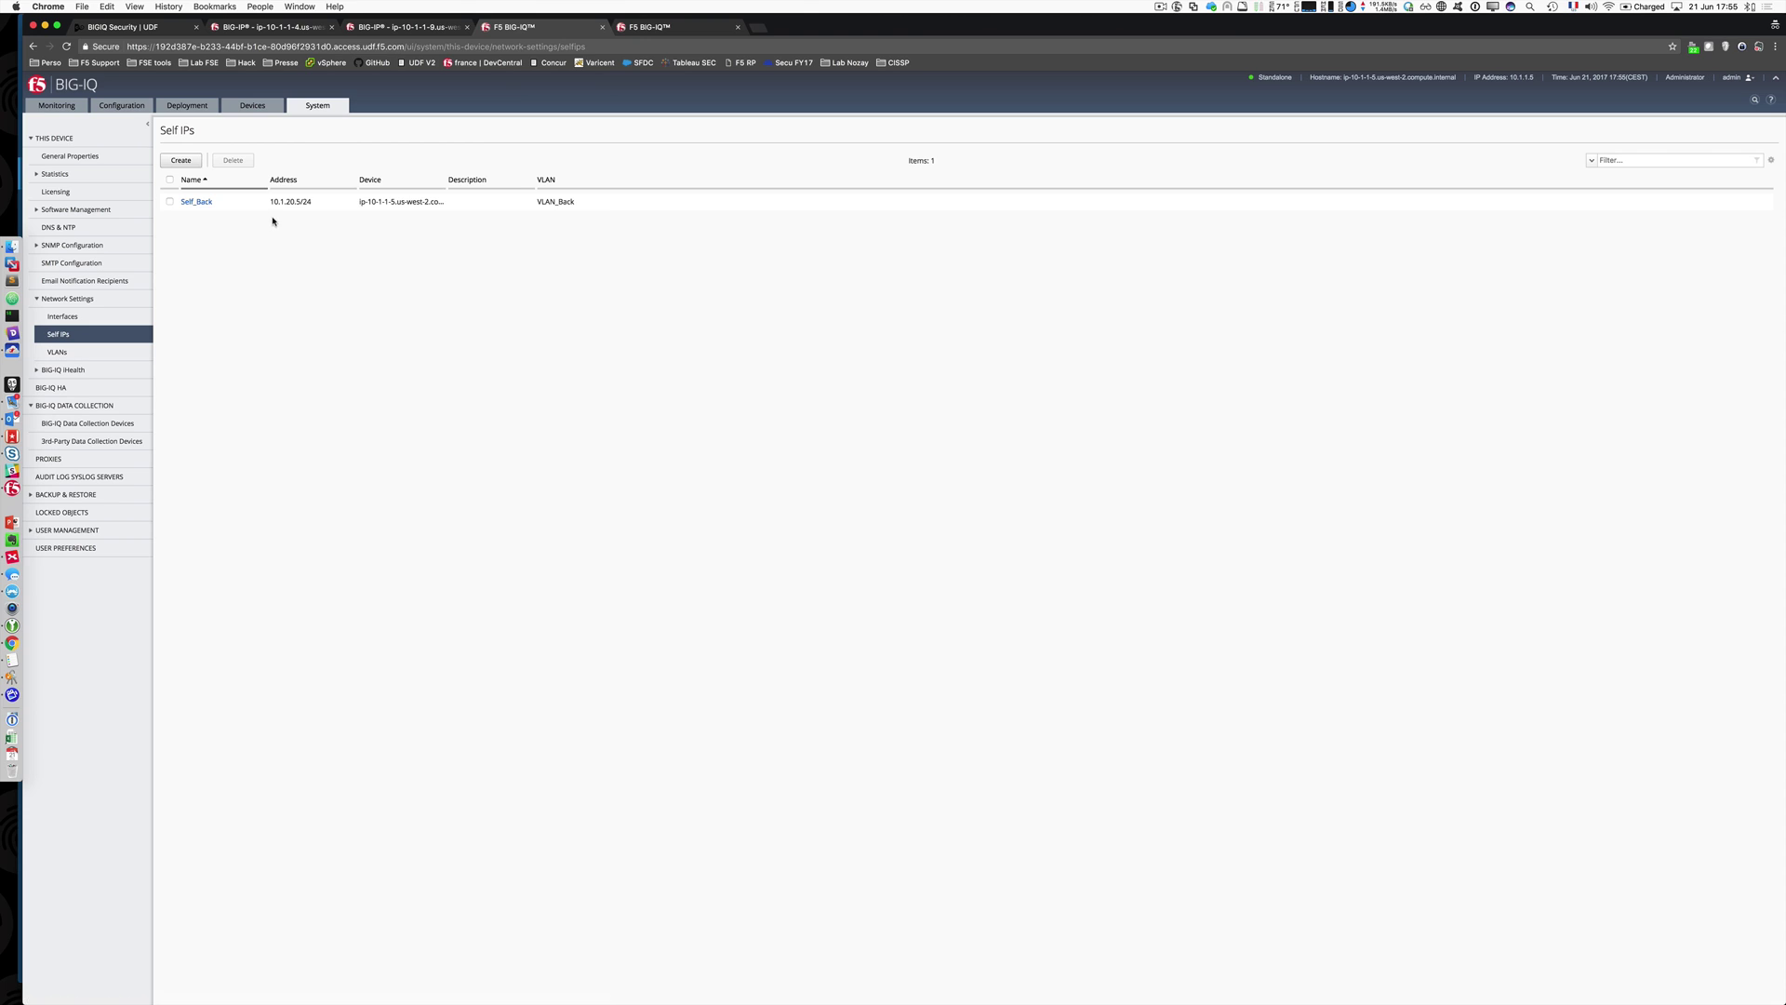
drag(271, 206, 314, 206)
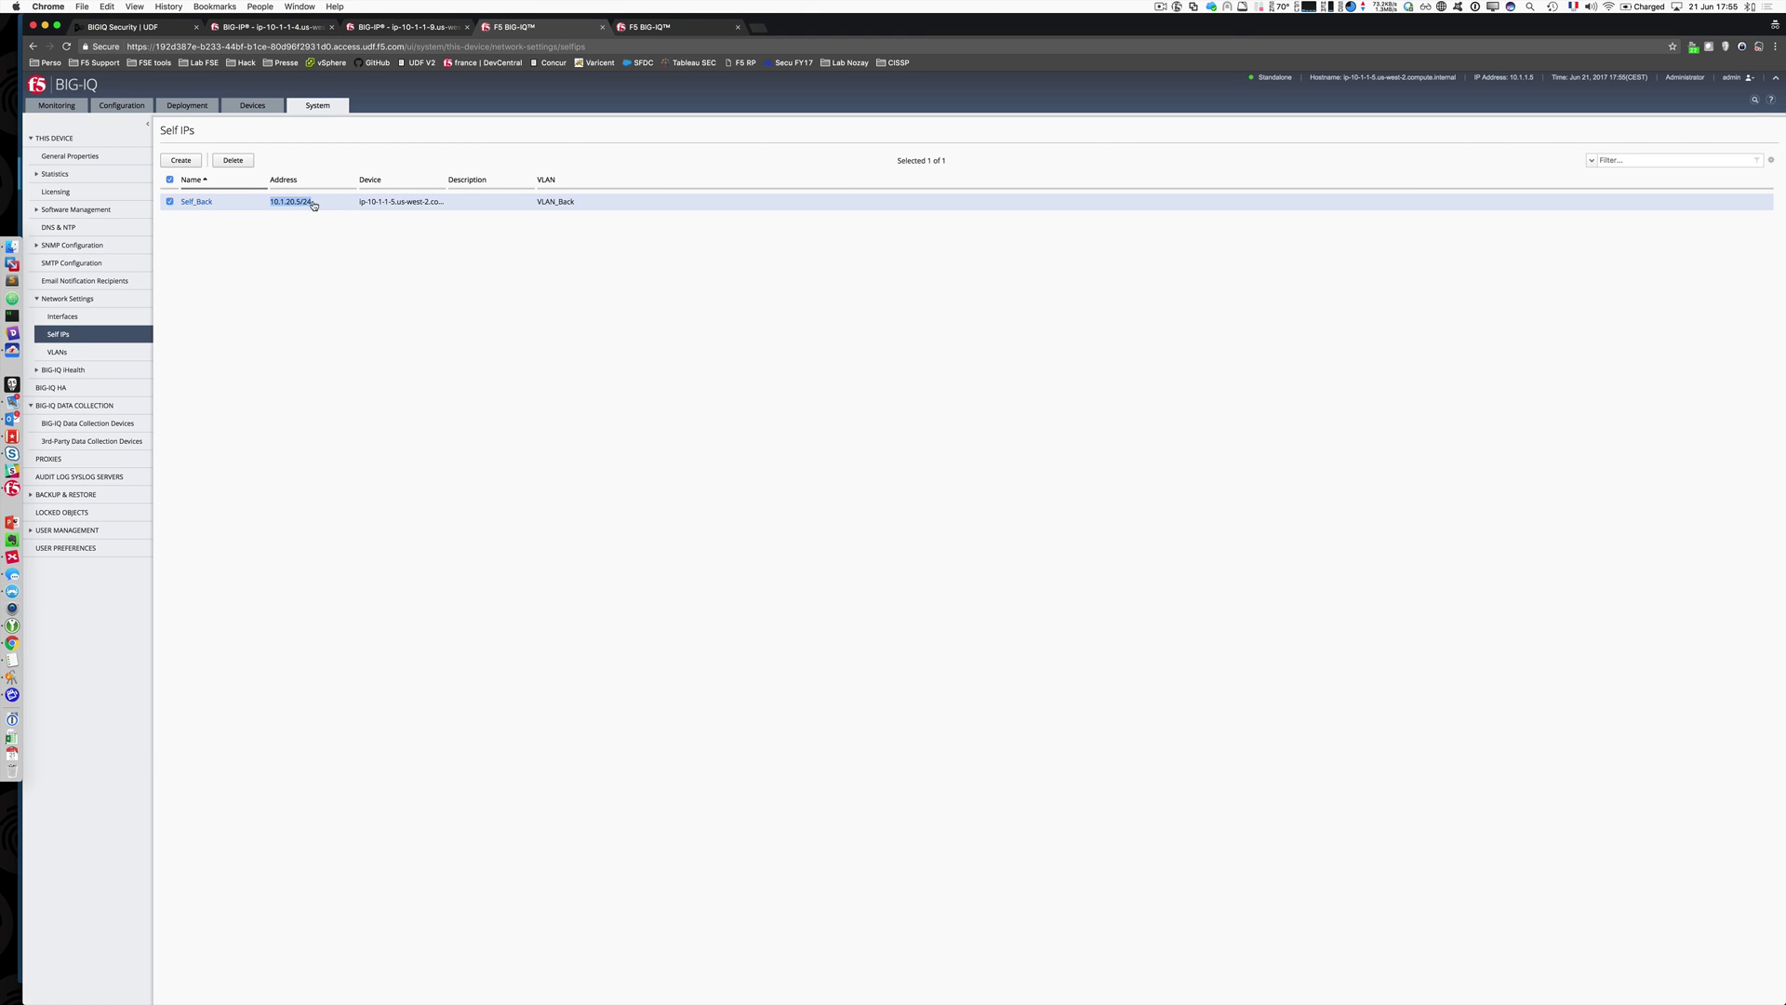
click(169, 202)
click(678, 28)
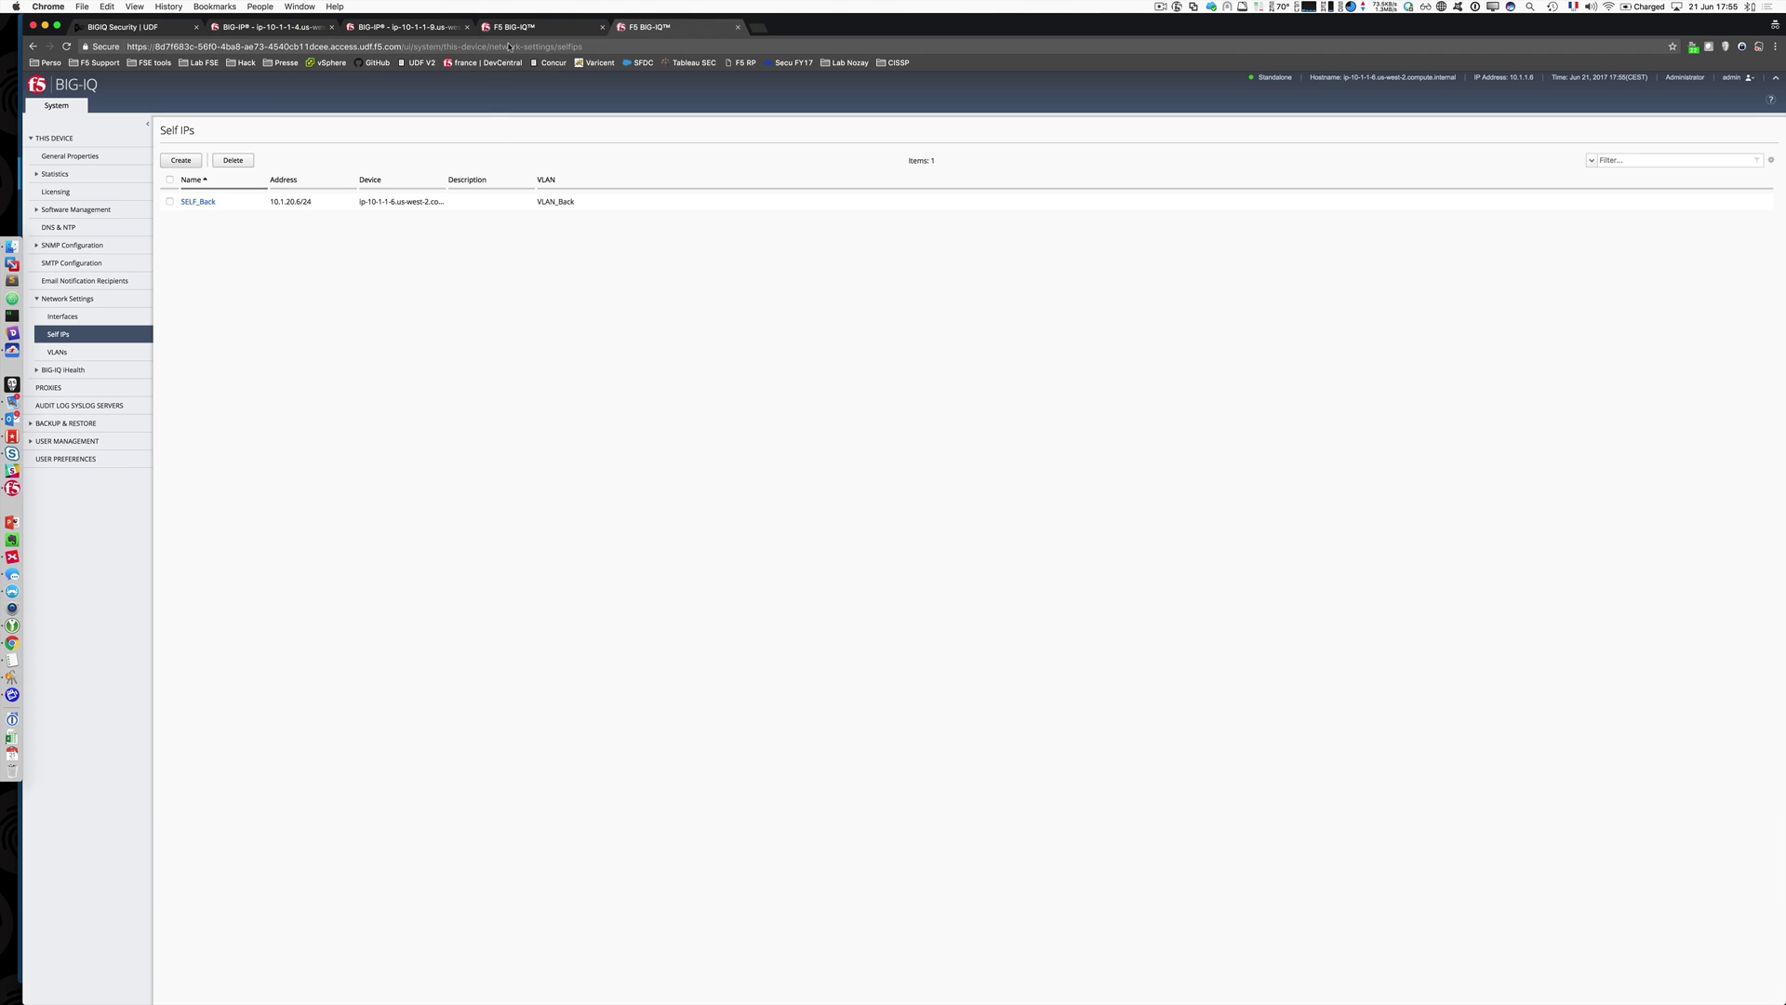
click(512, 28)
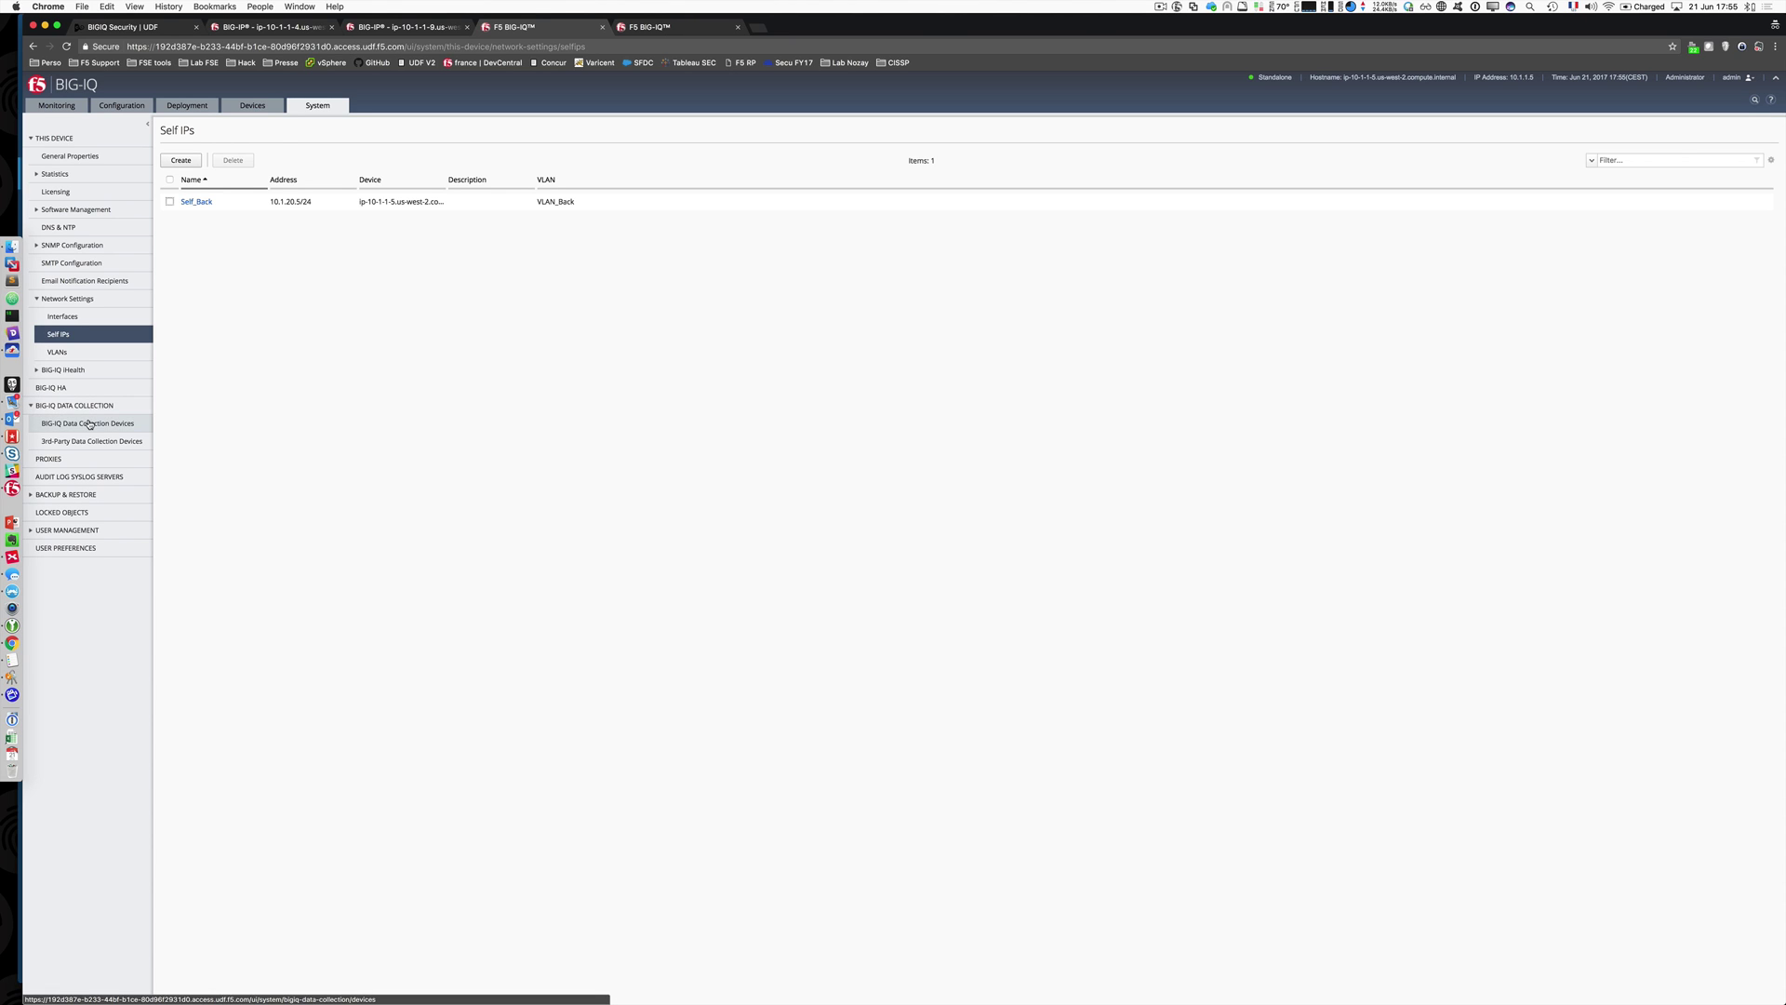
Step: Begin adding data collection device 10.1.1.6 with admin credentials, then cancel the form
click(89, 423)
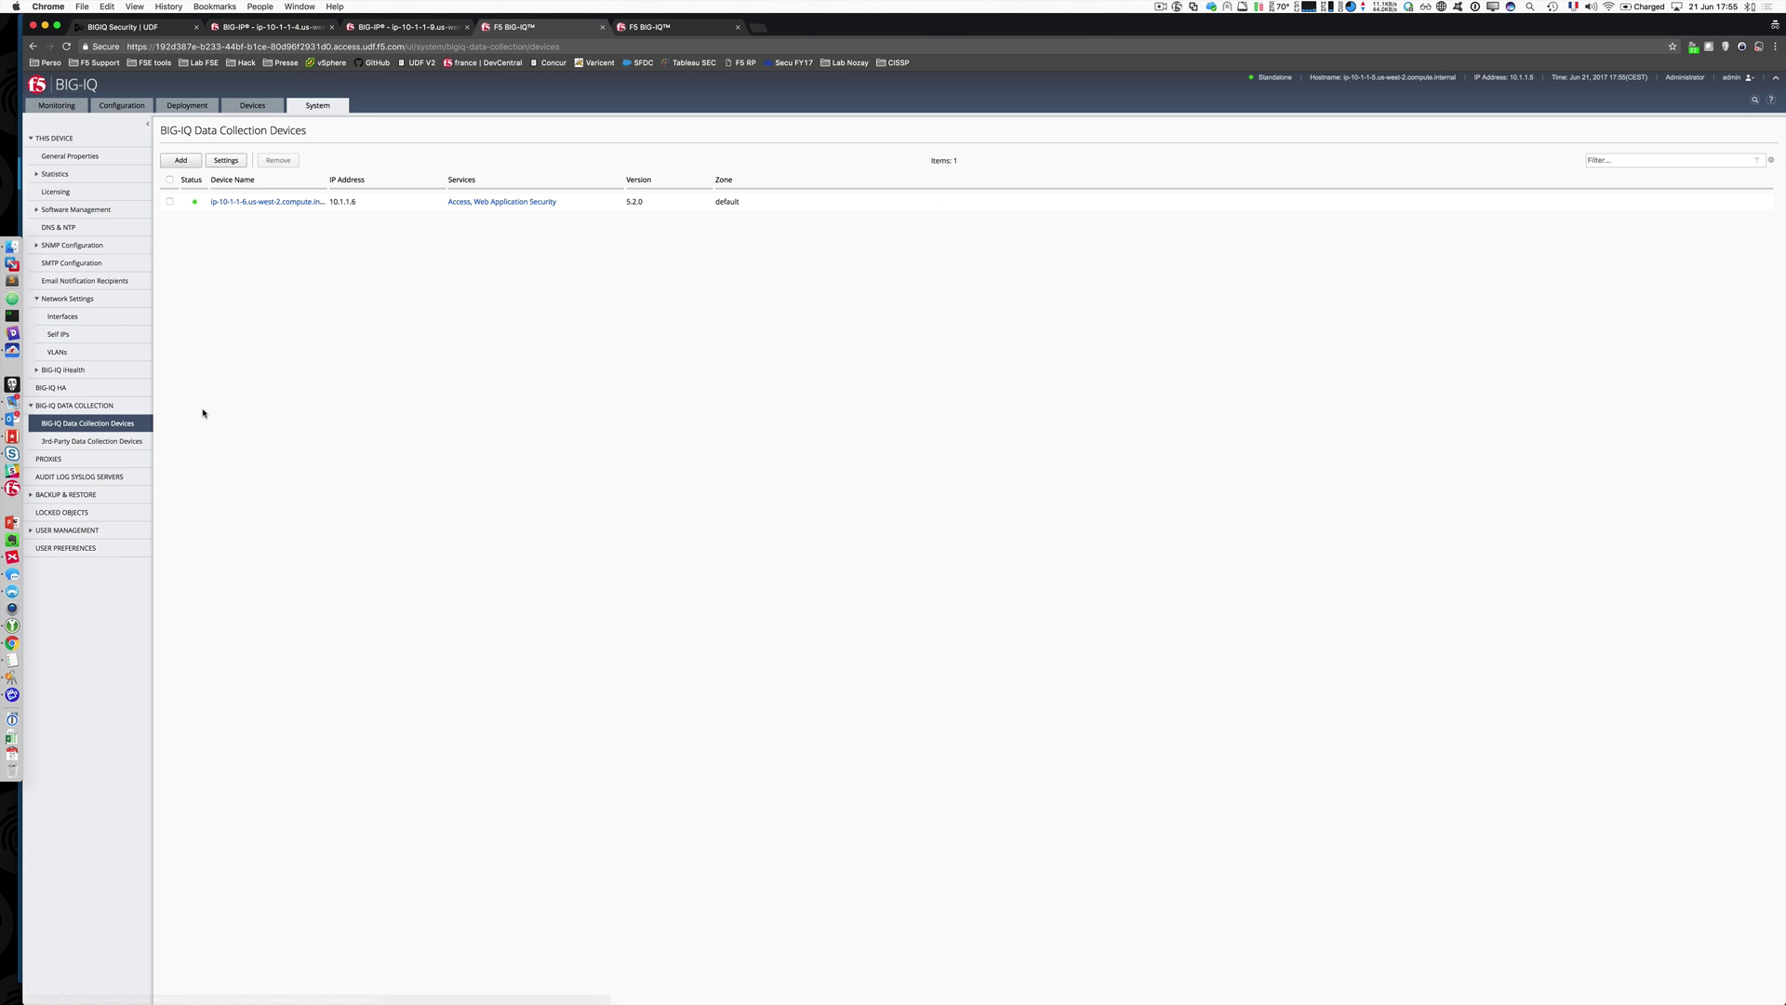
click(182, 161)
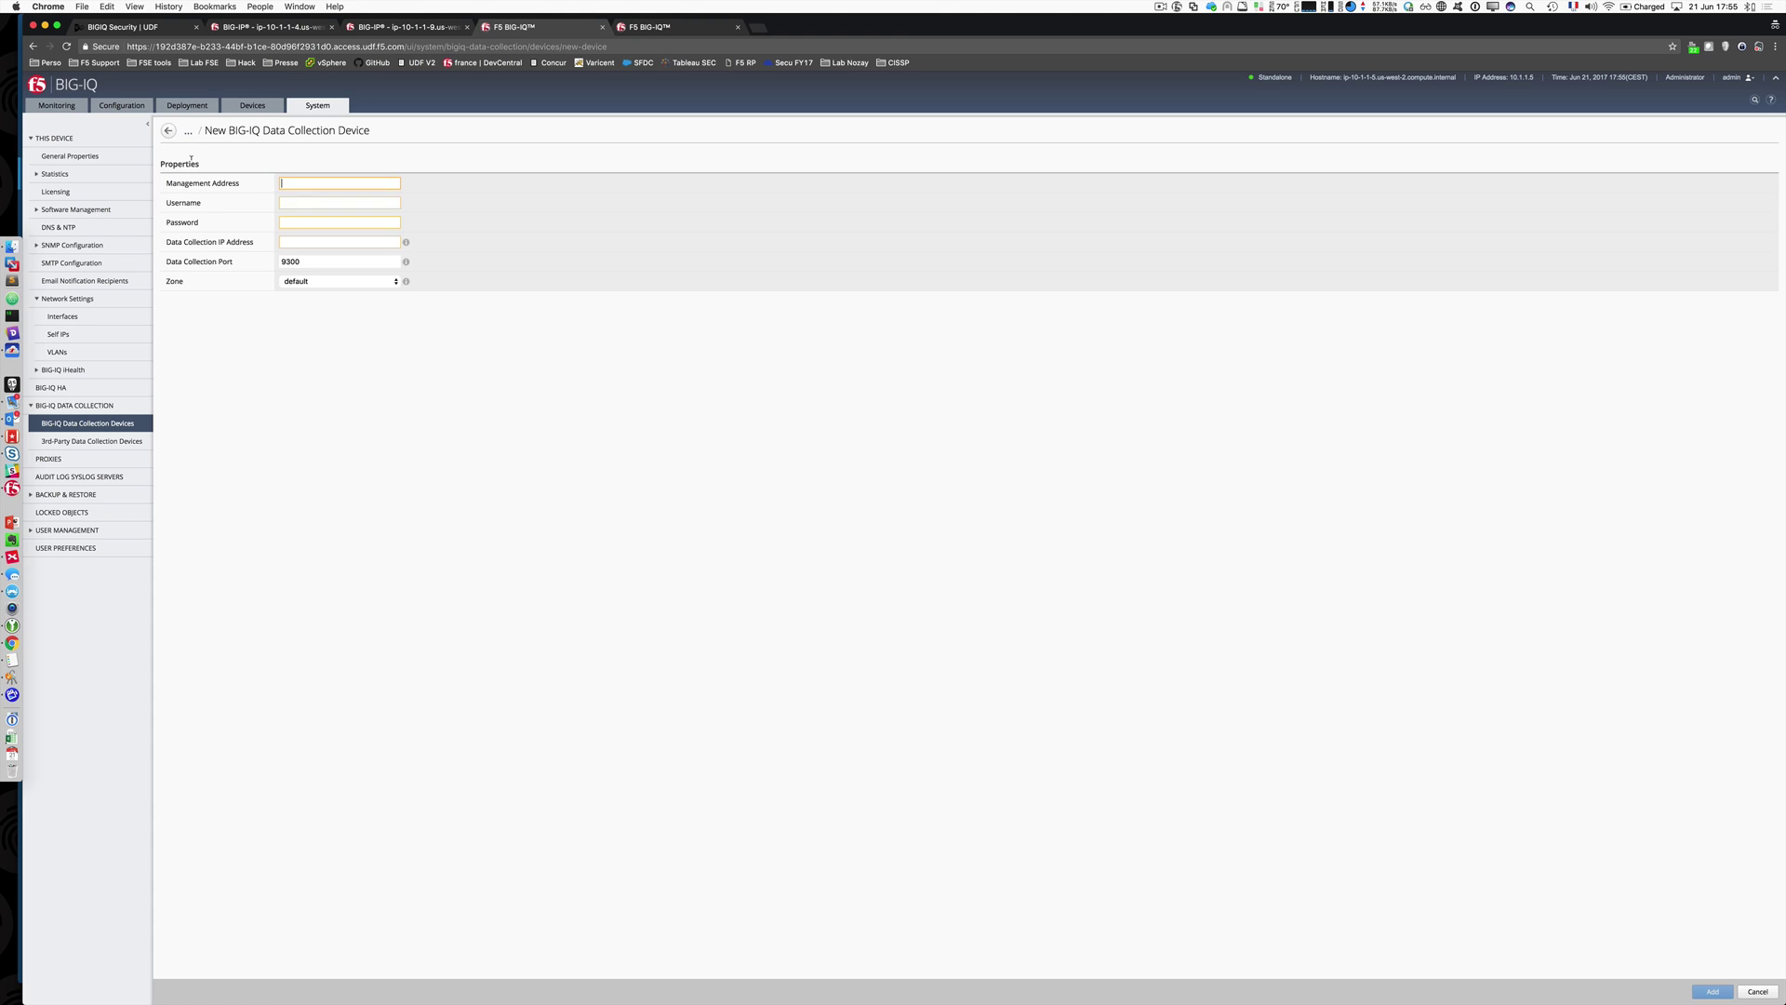
click(302, 182)
text(10.1.1.6)
text(admin)
key(Tab)
text(a)
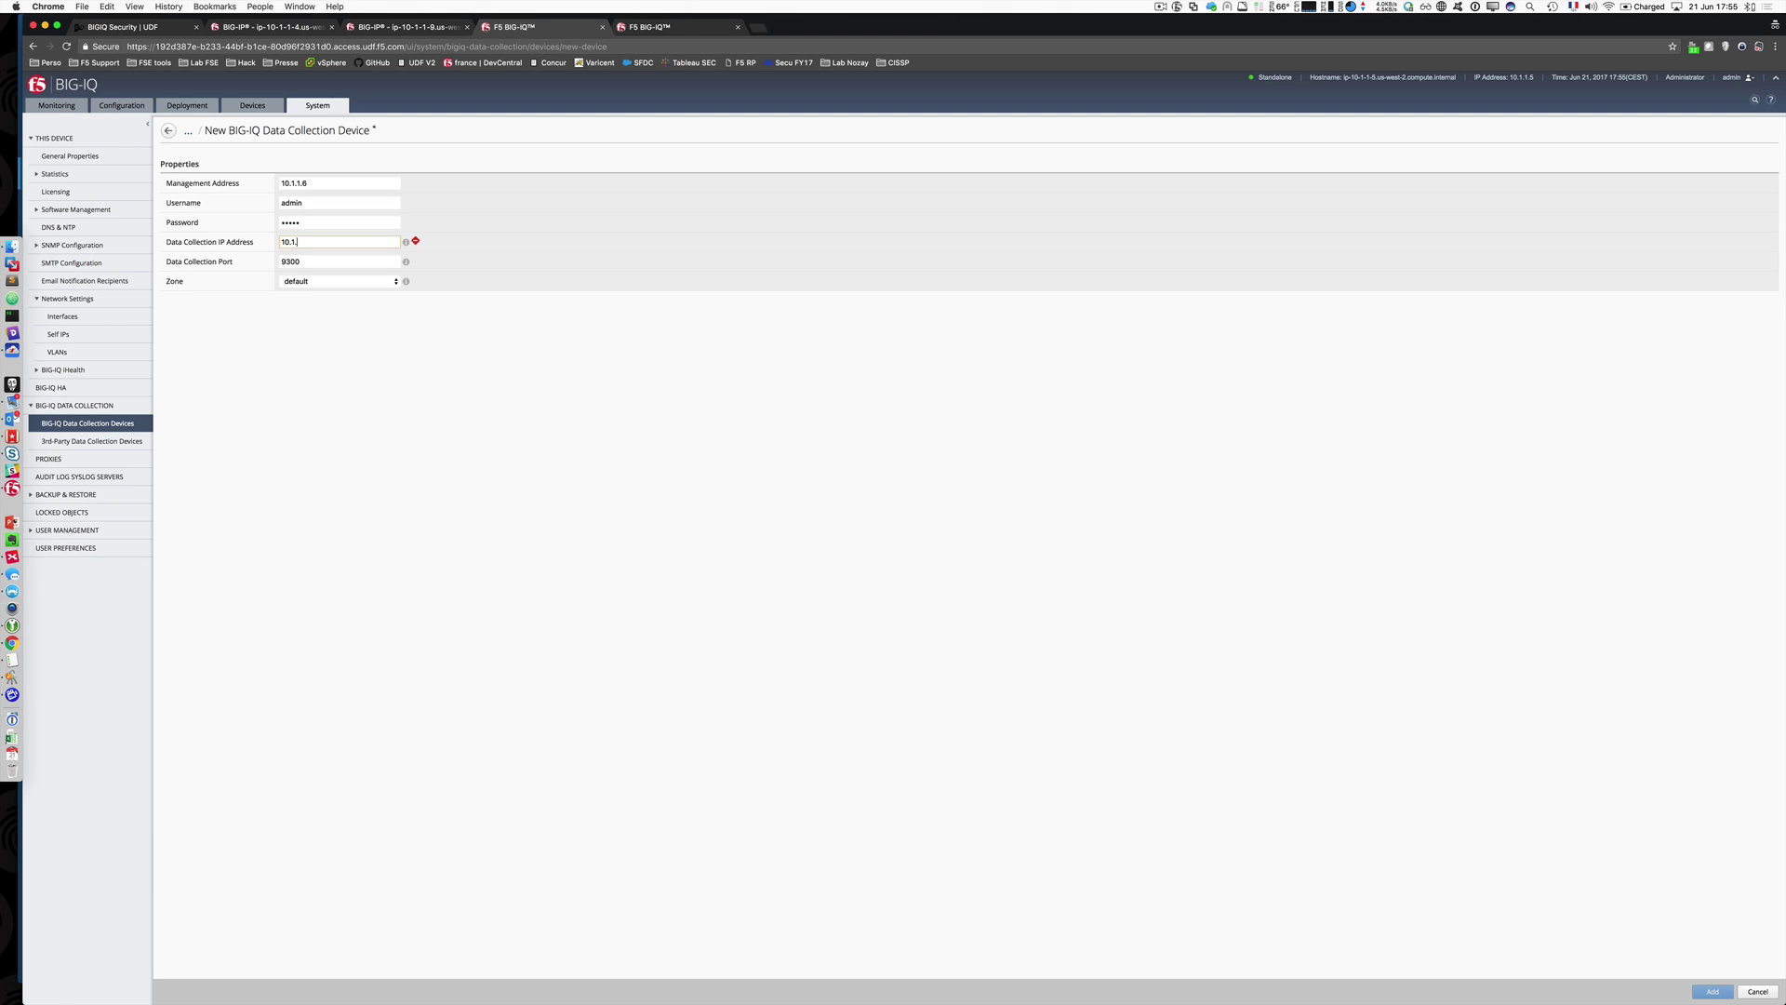
text(20.6)
click(1779, 992)
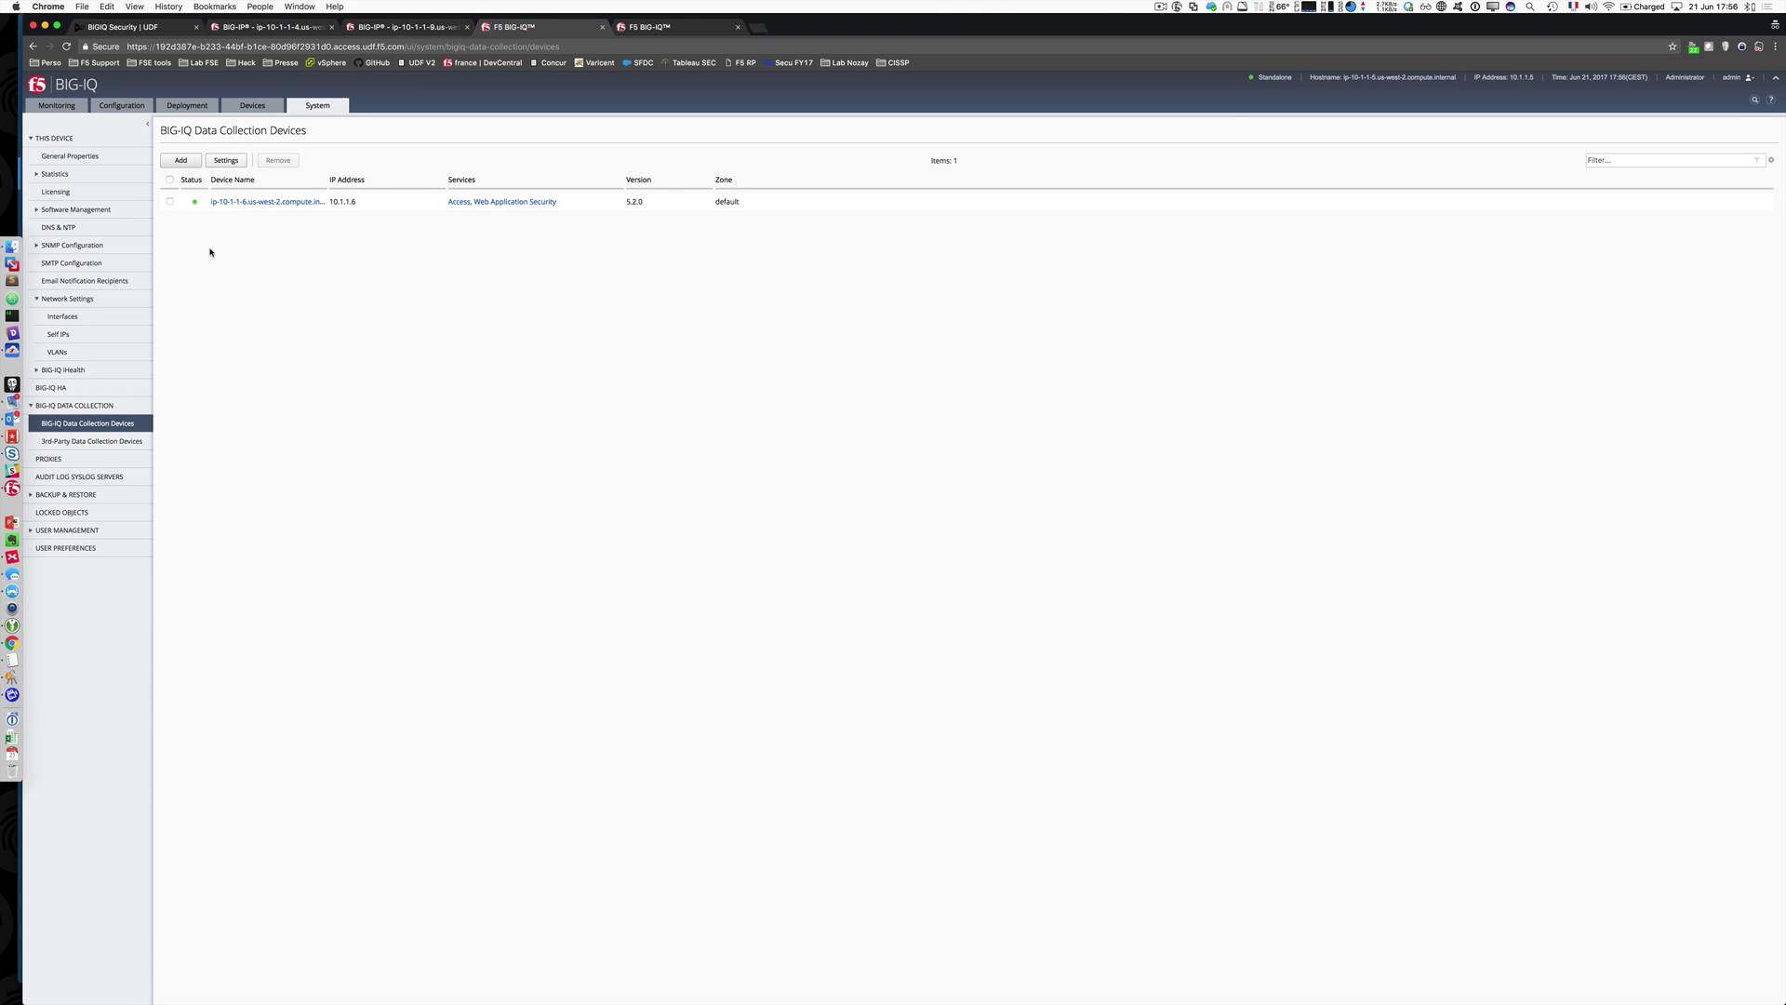
mouse_move(195, 205)
click(273, 202)
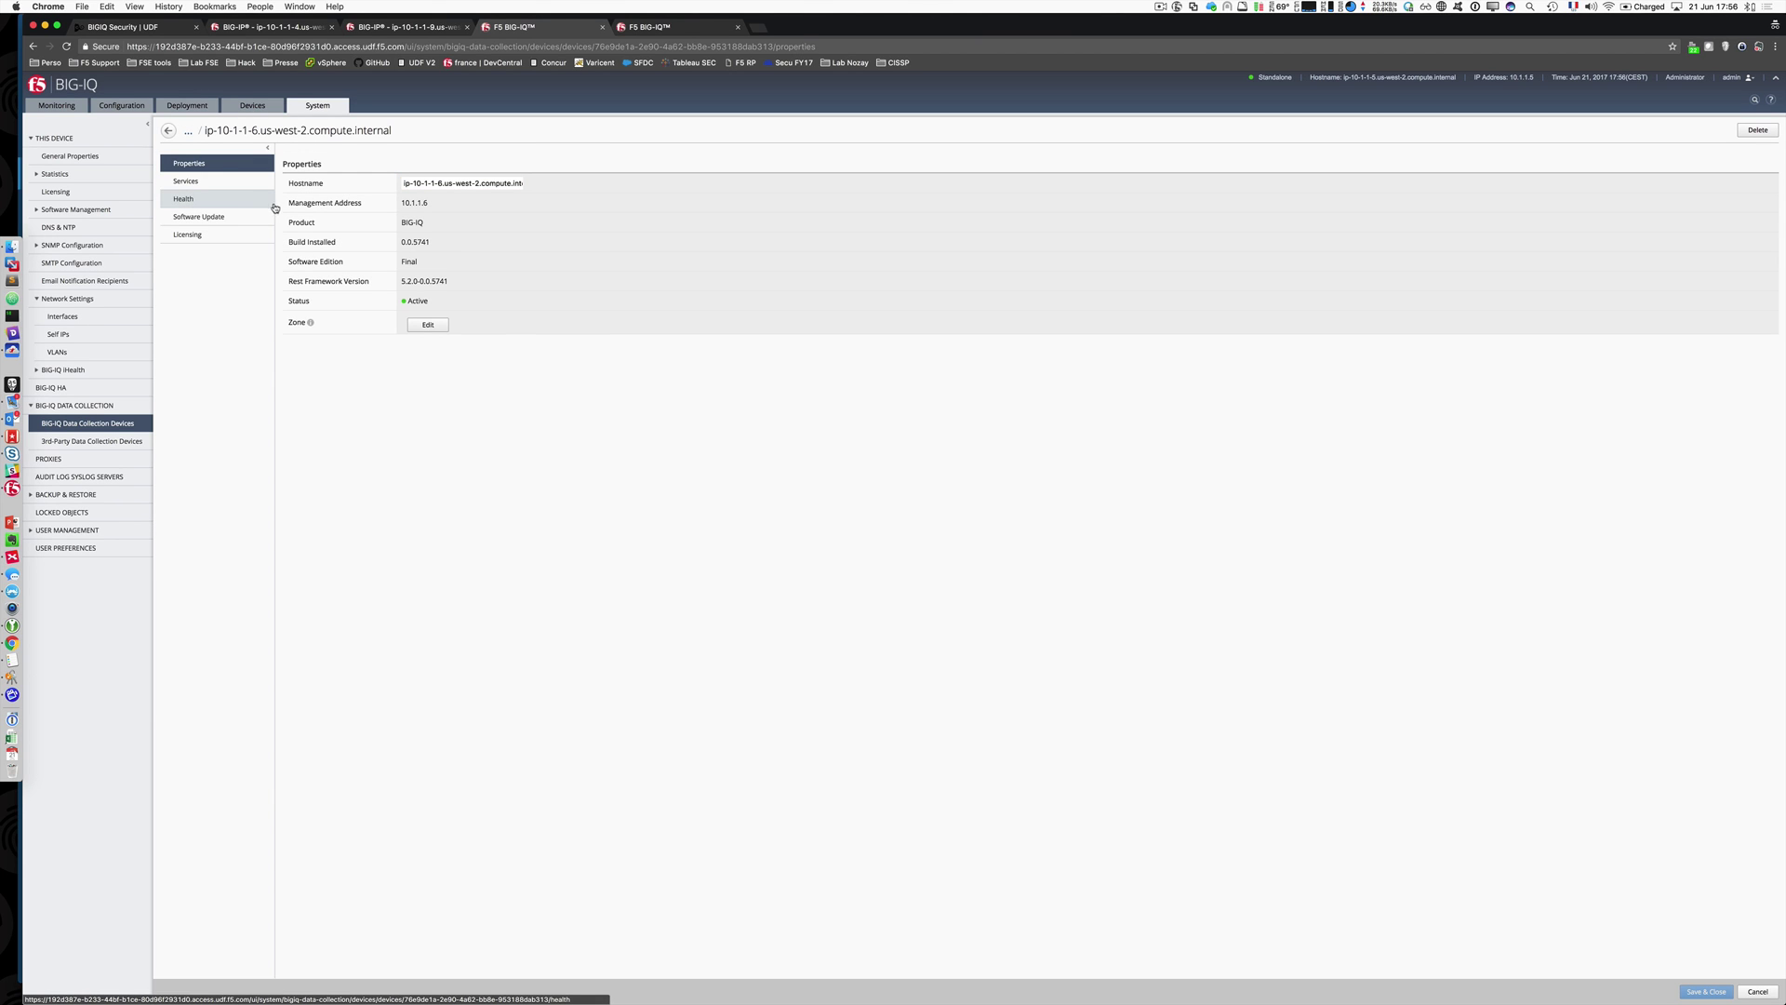
click(232, 184)
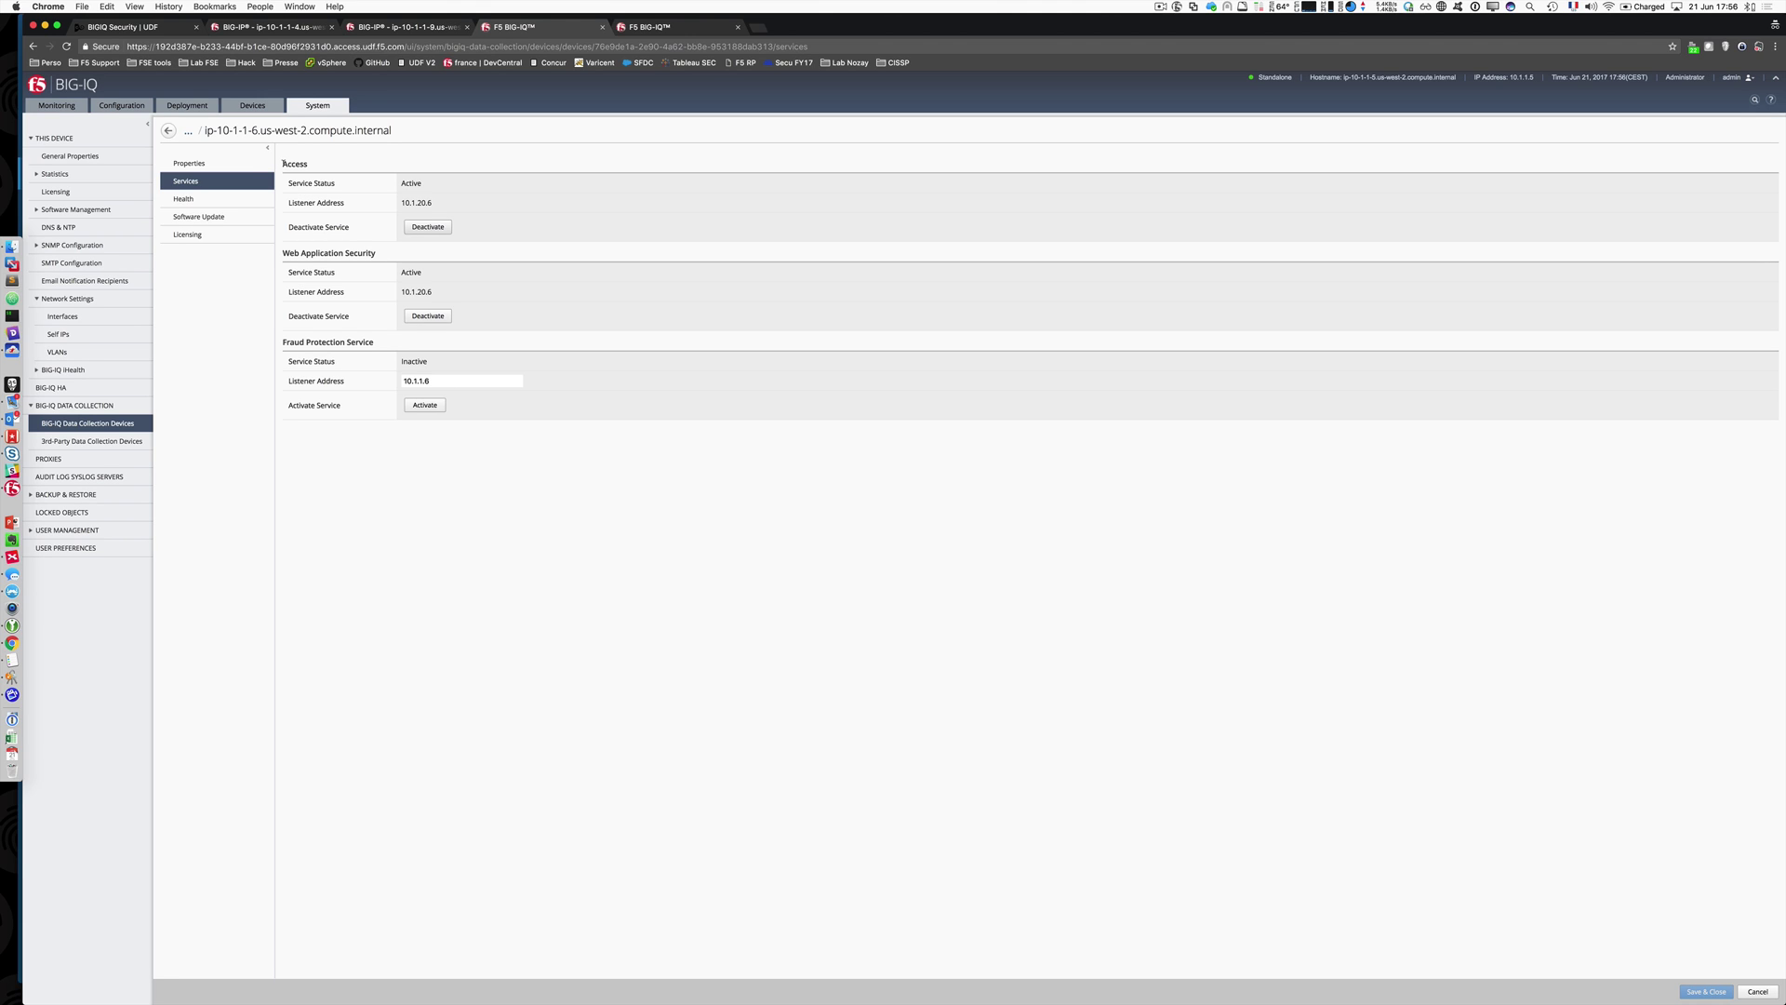
drag(284, 163, 321, 177)
click(285, 268)
drag(284, 255, 380, 256)
click(379, 256)
drag(284, 342, 374, 342)
click(372, 340)
drag(284, 342, 400, 380)
click(441, 380)
click(657, 28)
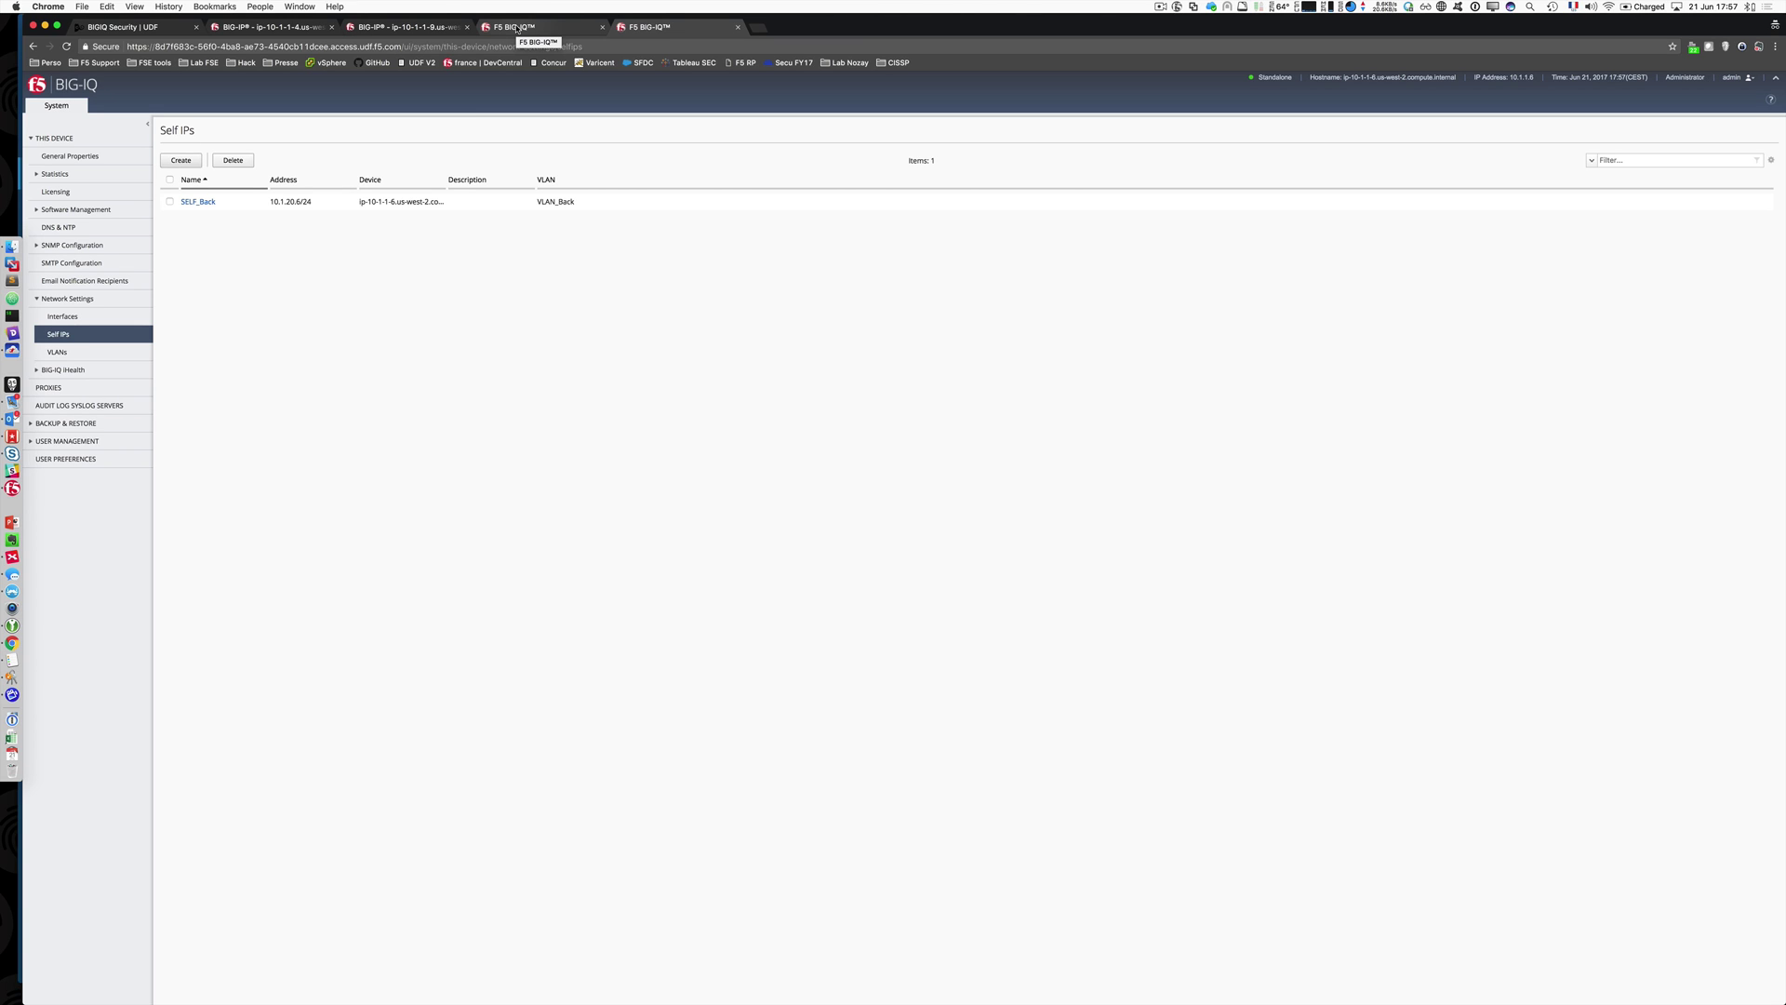
drag(326, 204, 274, 204)
key(ctrl+shift+Tab)
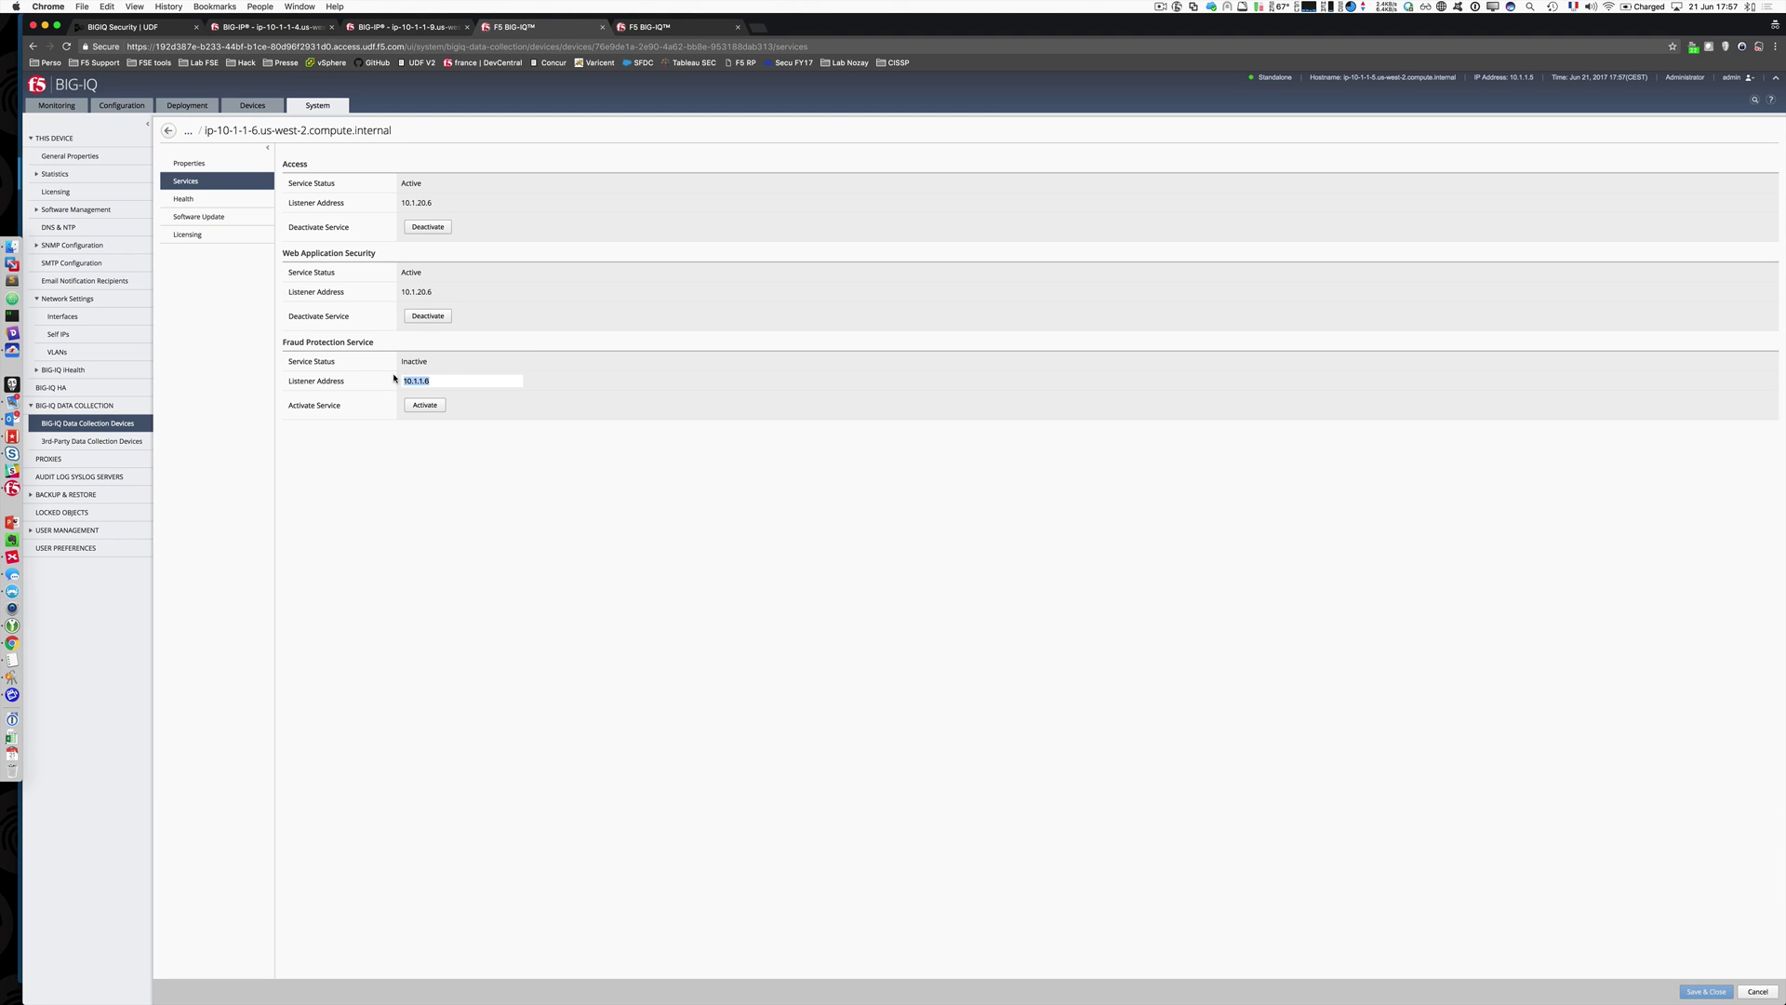
text(10.1.20.6)
drag(419, 374, 401, 374)
click(1758, 991)
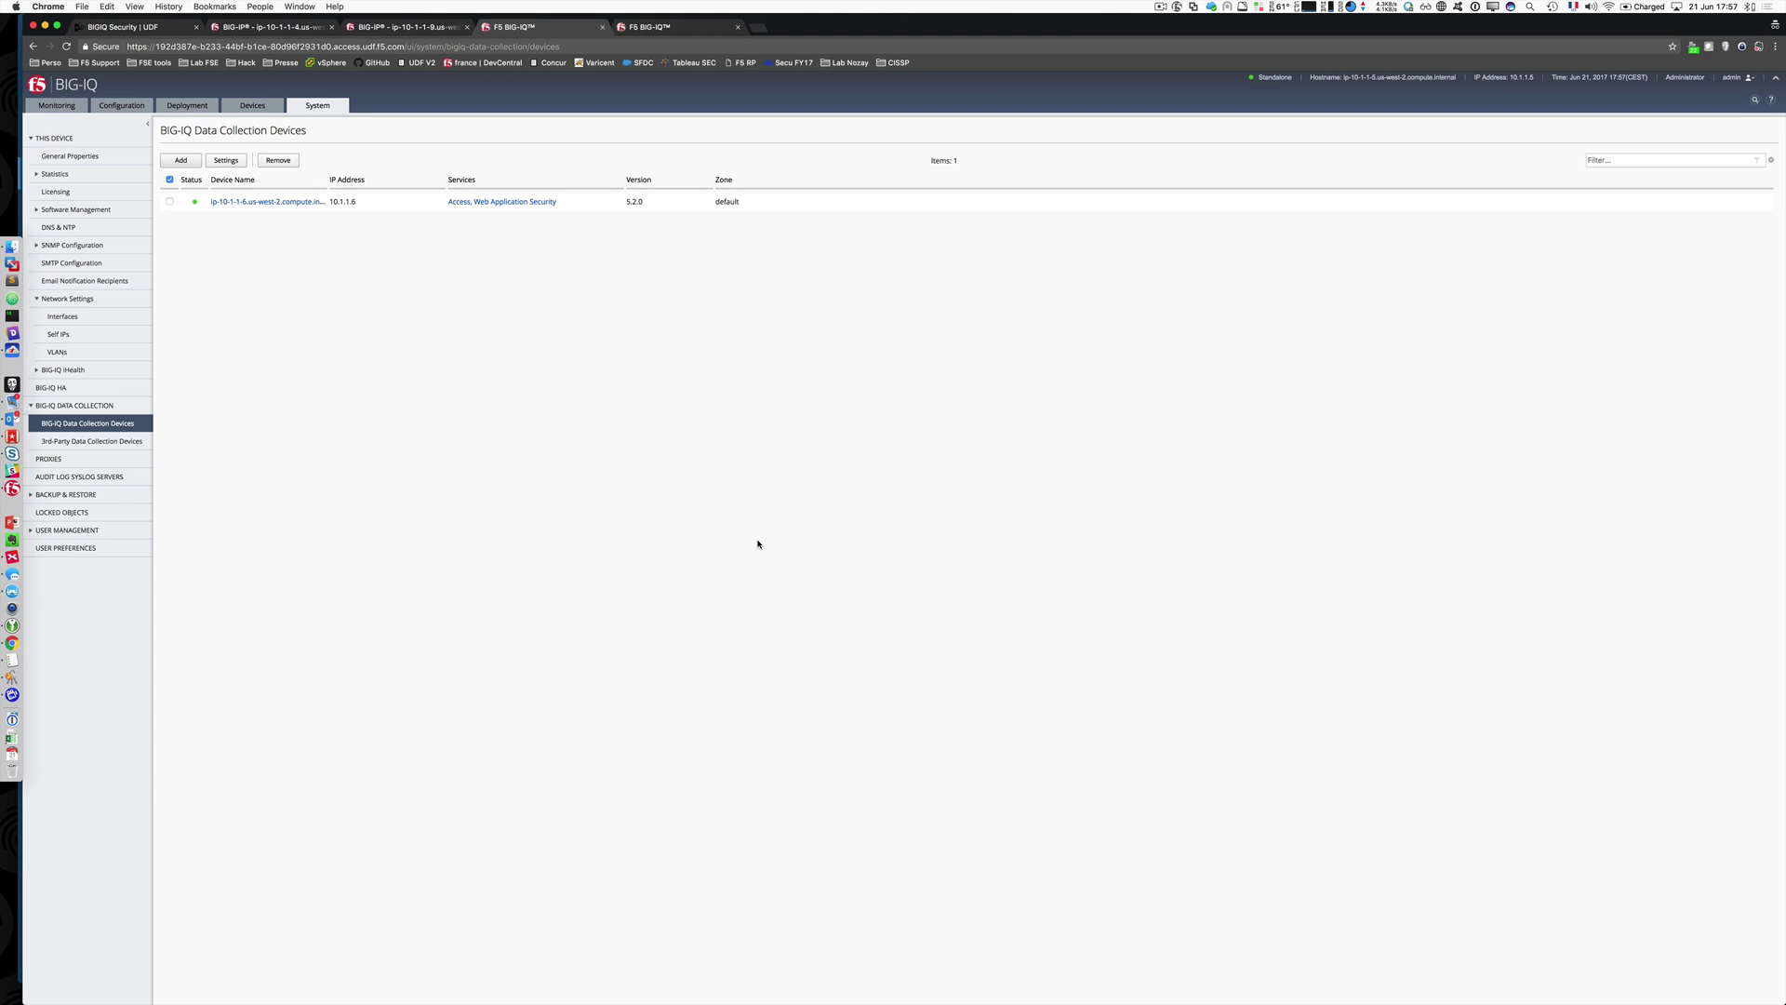
Step: Go to Device Management's BIG-IP Devices list and start adding a new device
click(252, 105)
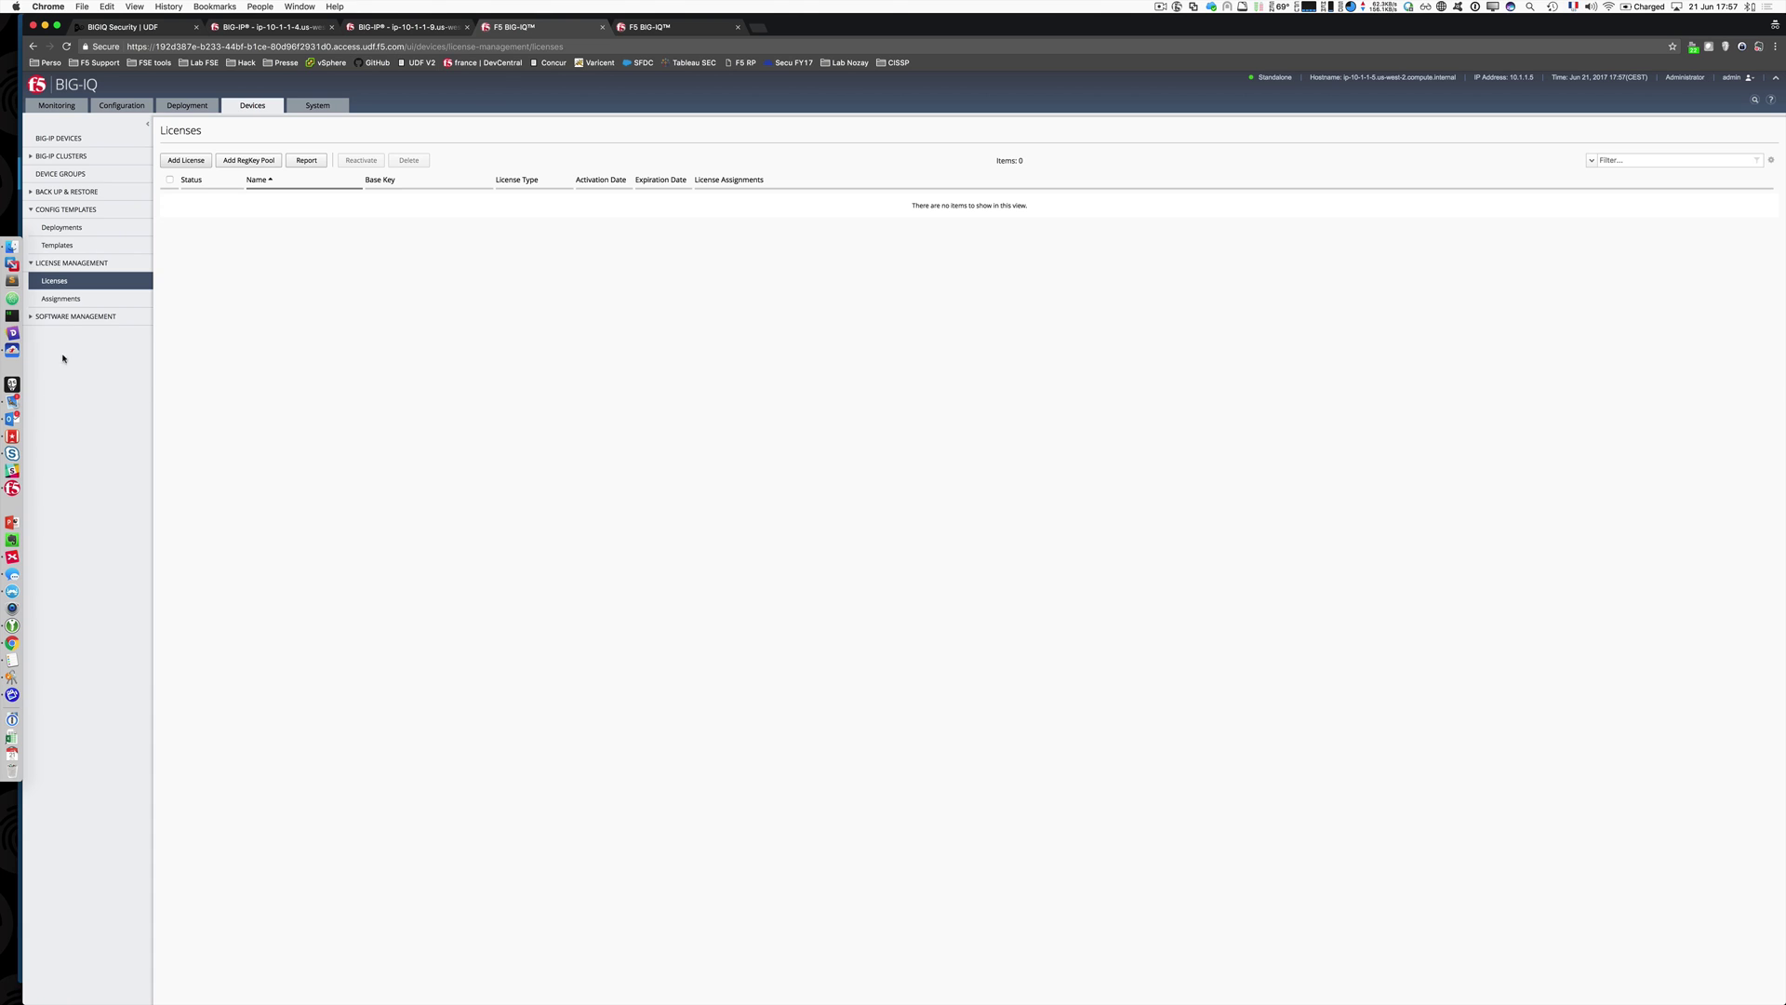
click(77, 139)
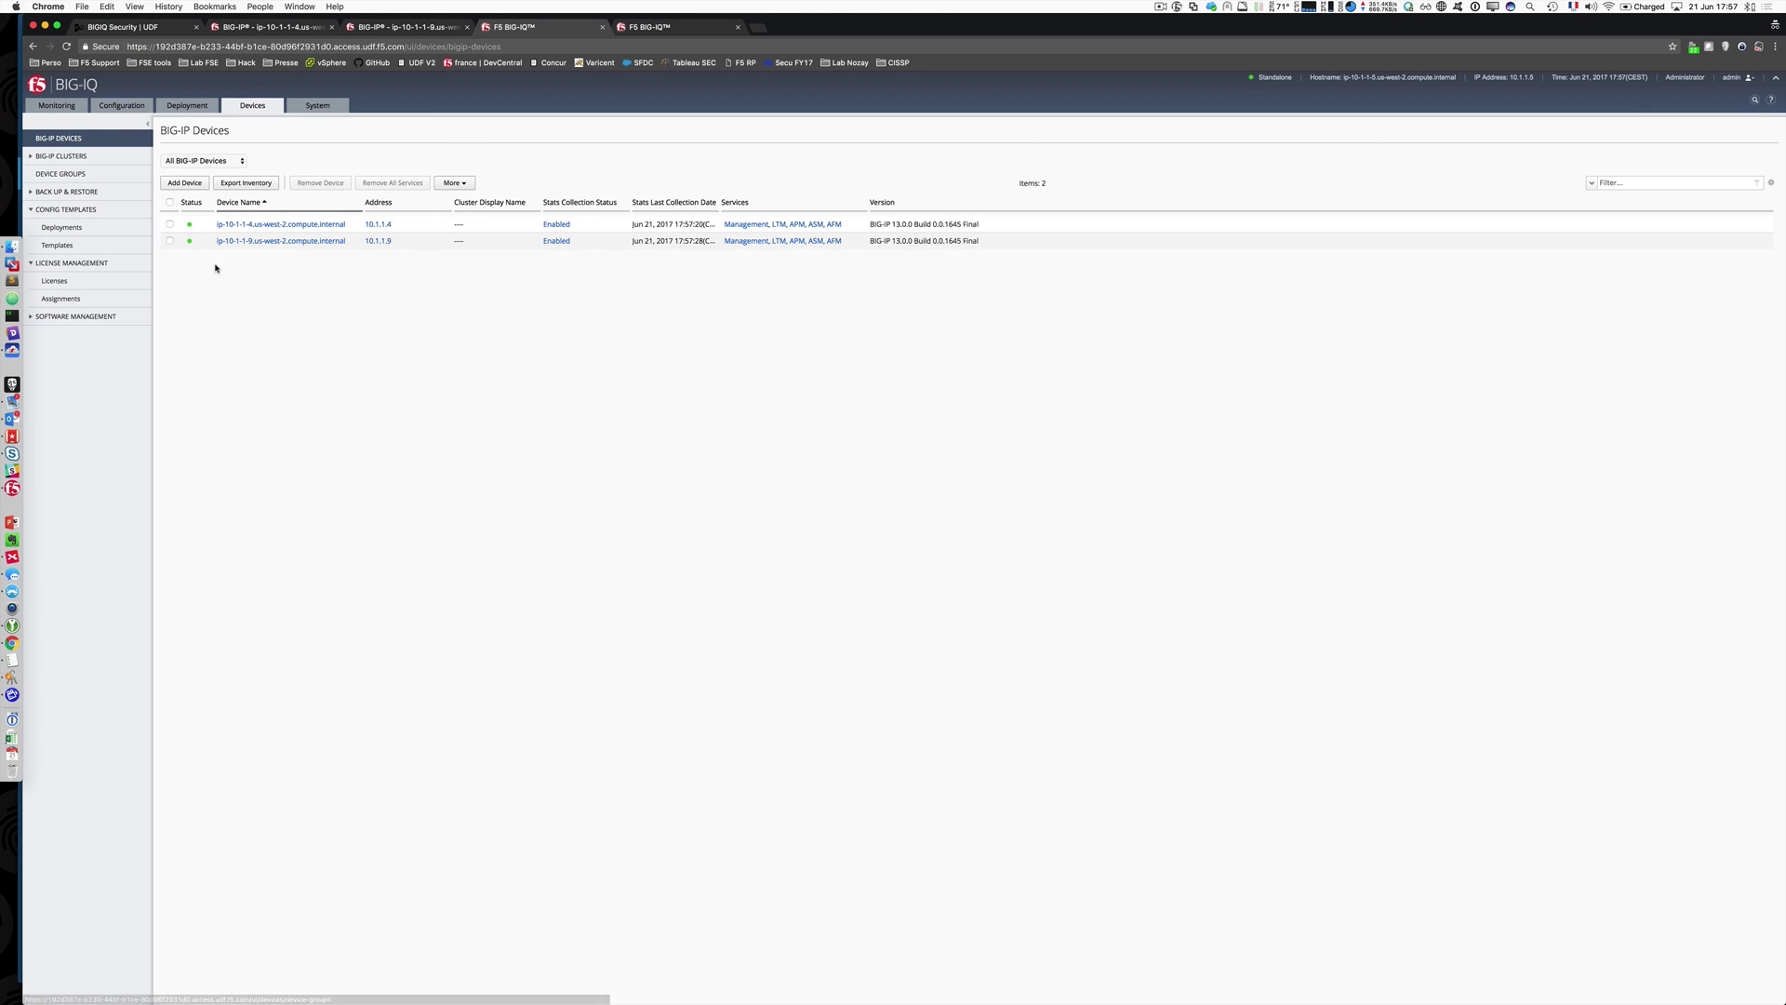
click(184, 184)
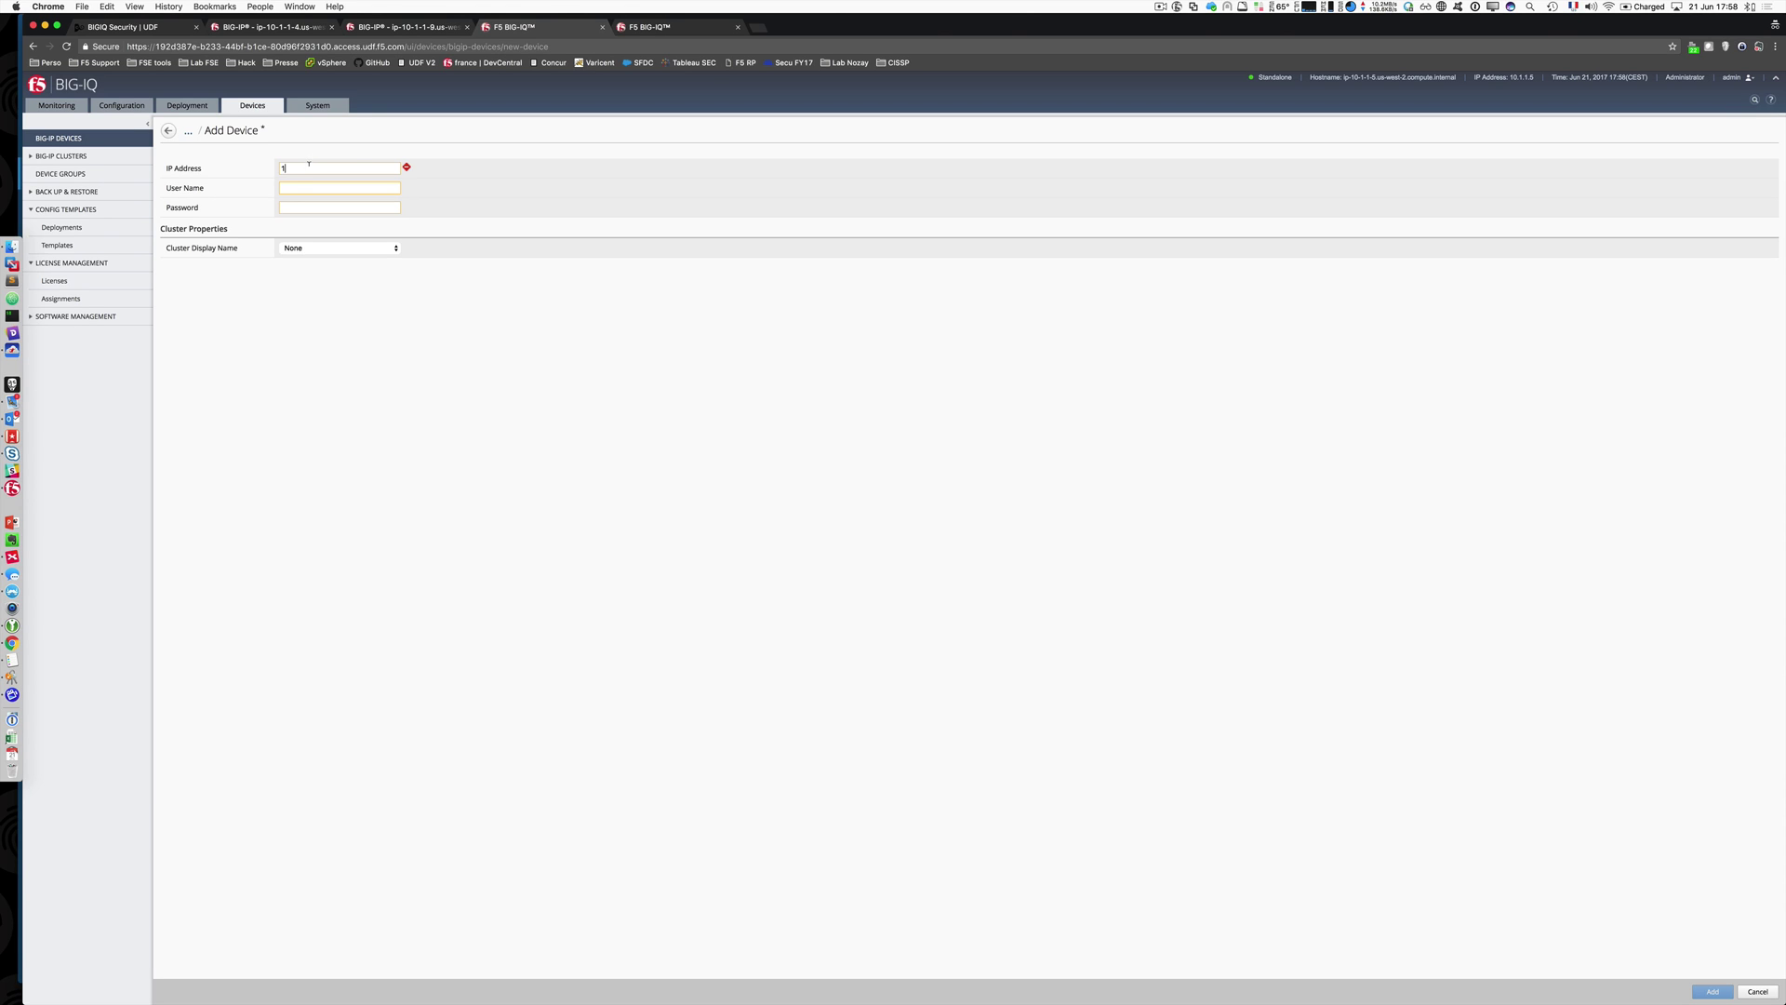
Step: Enter IP address 10.1.1.9, user name admin and the password for the new device
text(1.1.)
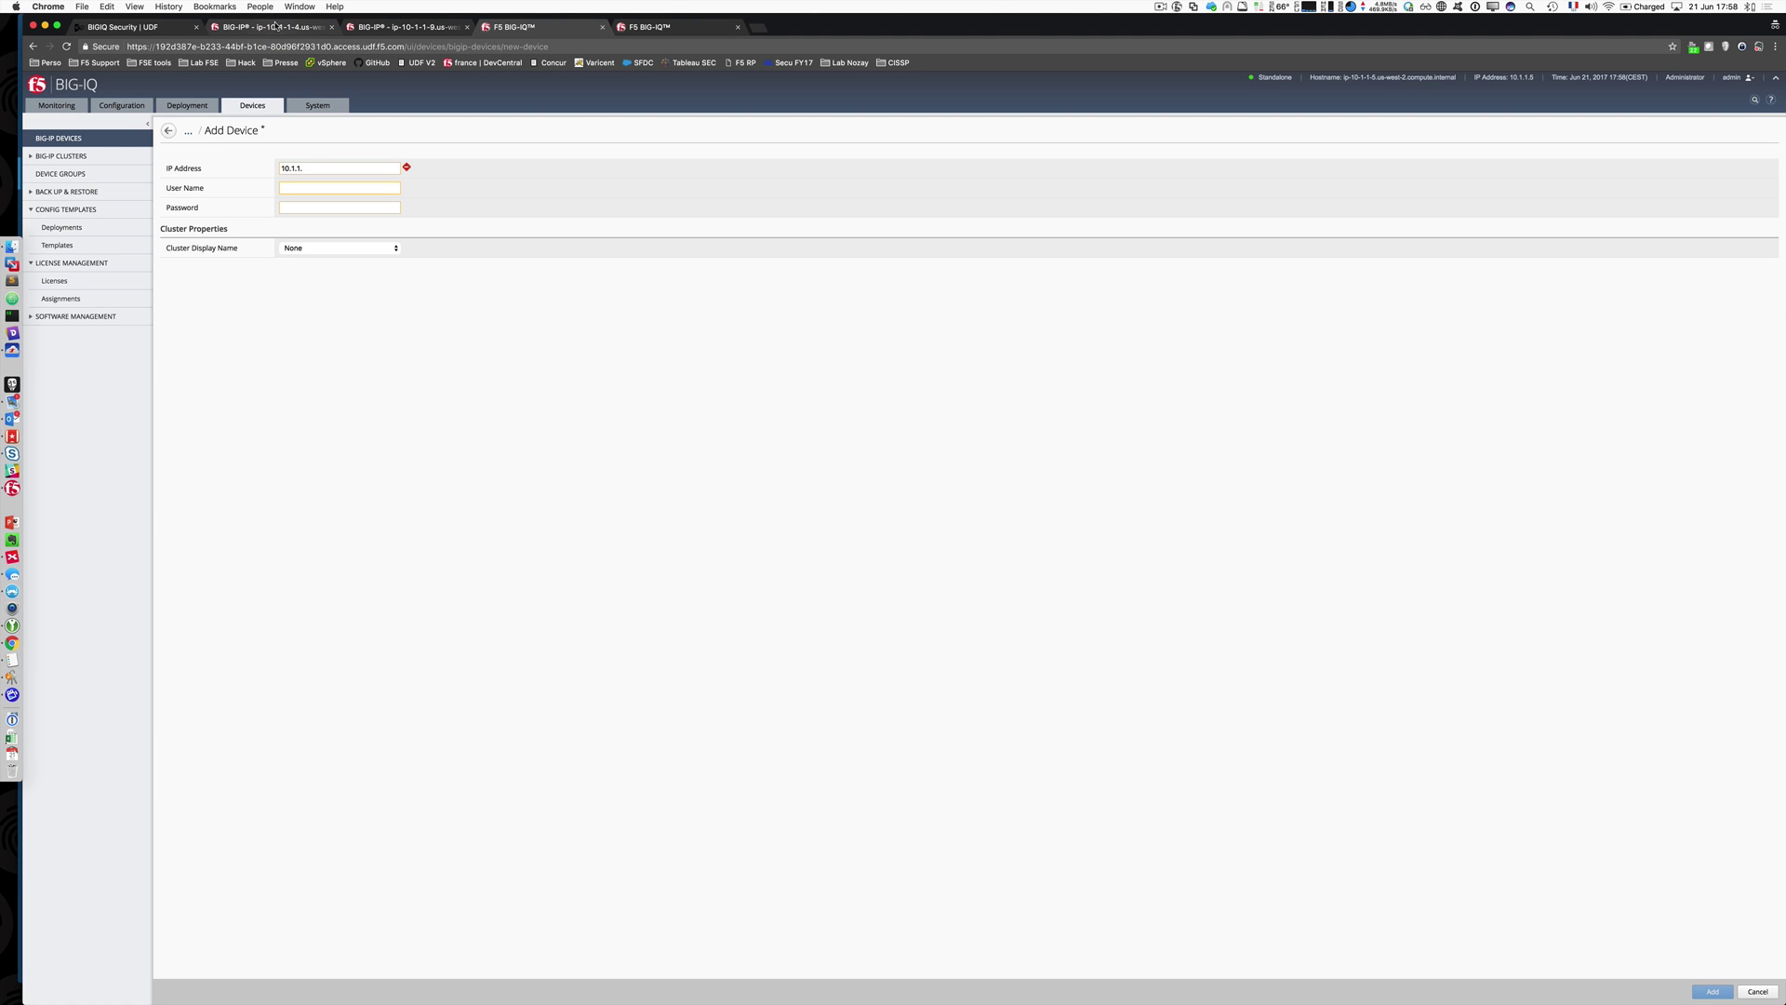
click(404, 29)
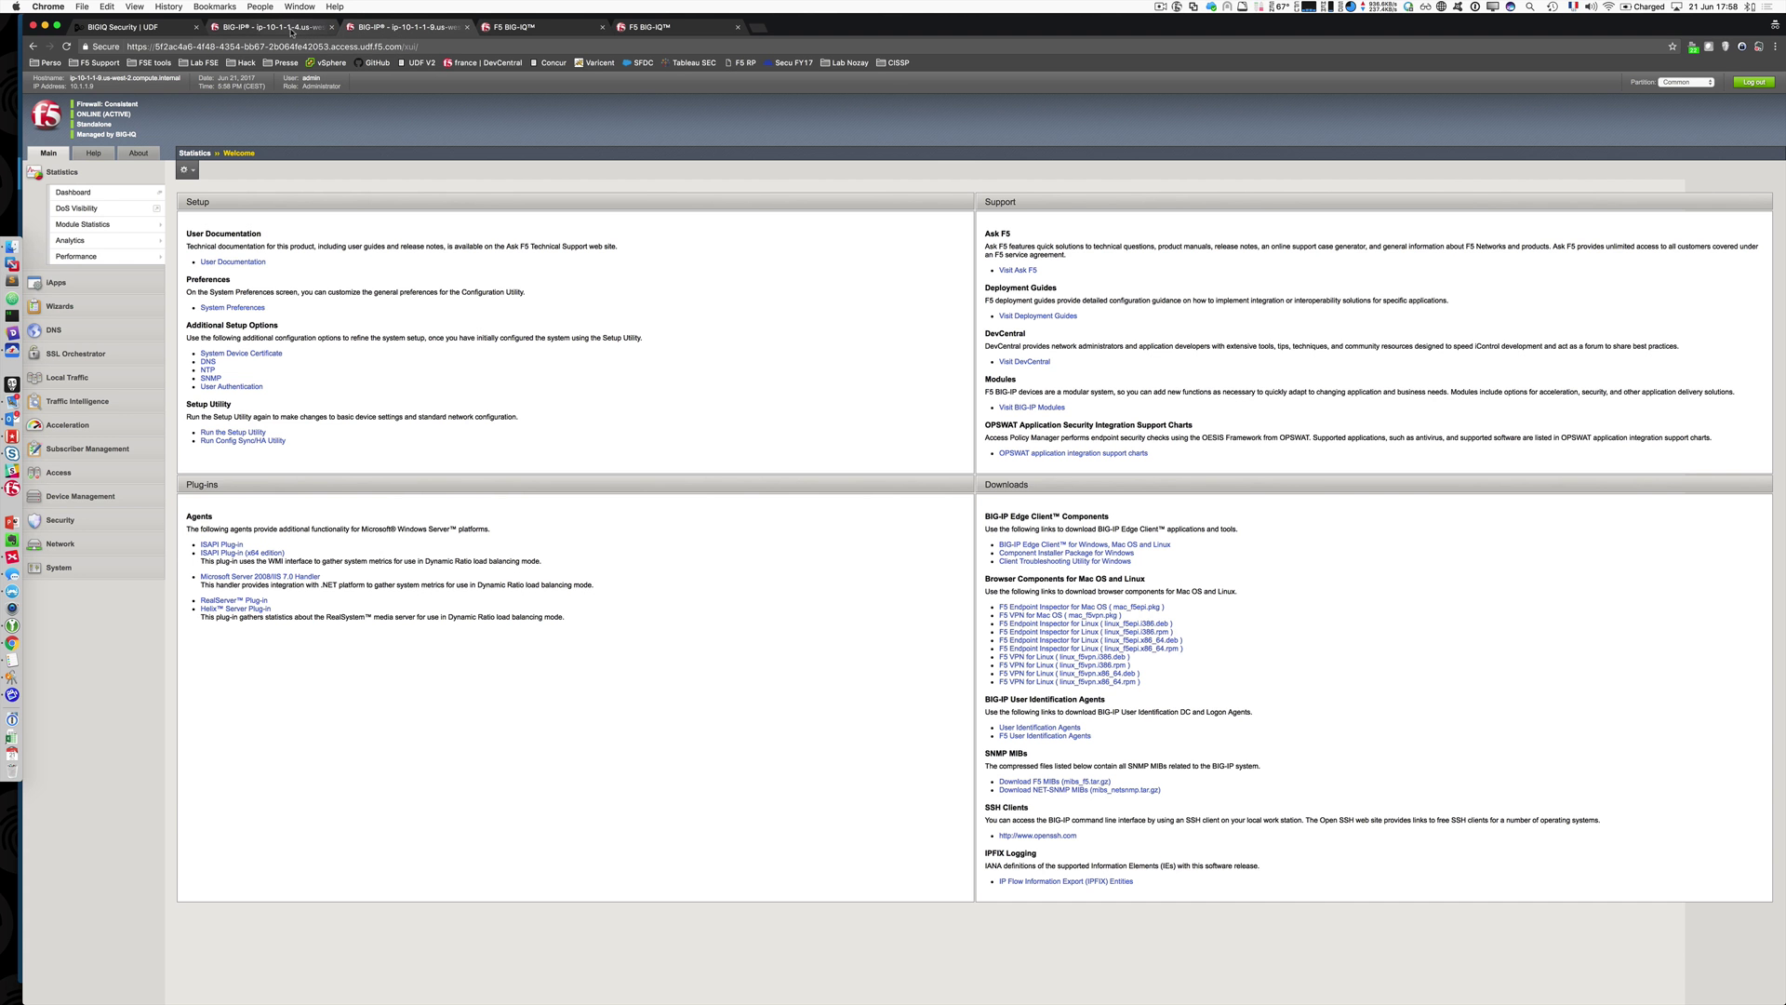
click(270, 28)
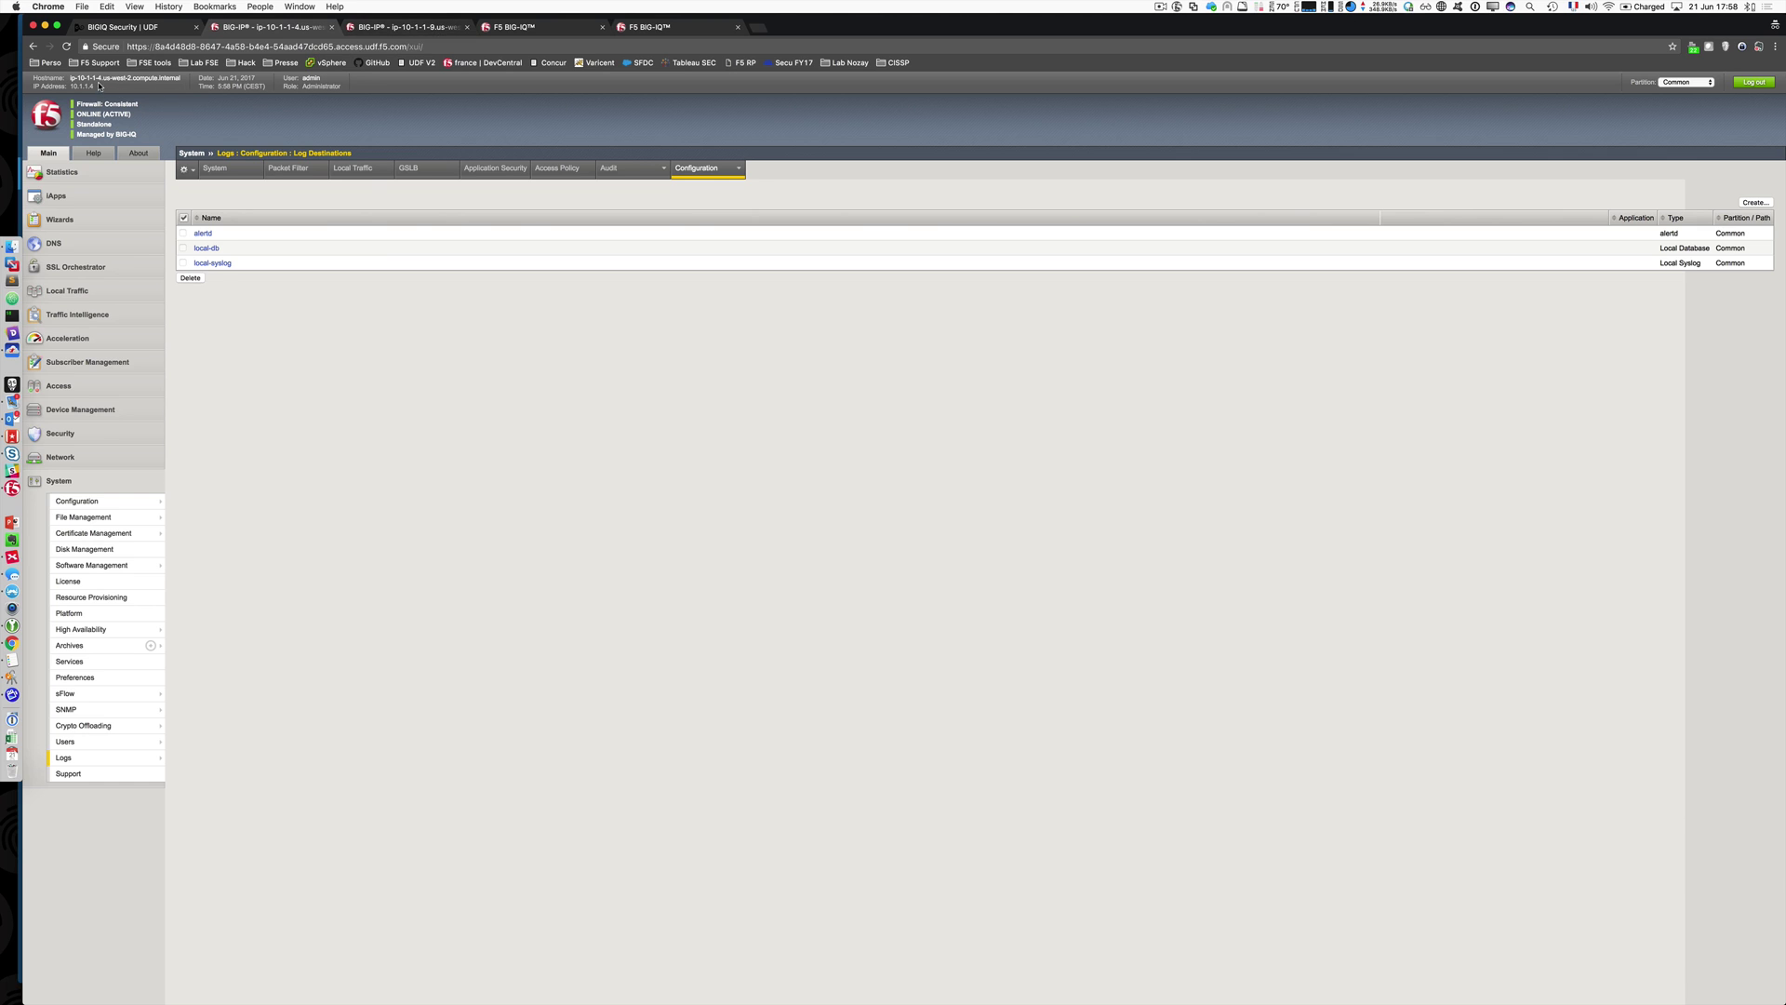
drag(82, 87, 123, 89)
click(401, 22)
key(ctrl+Tab)
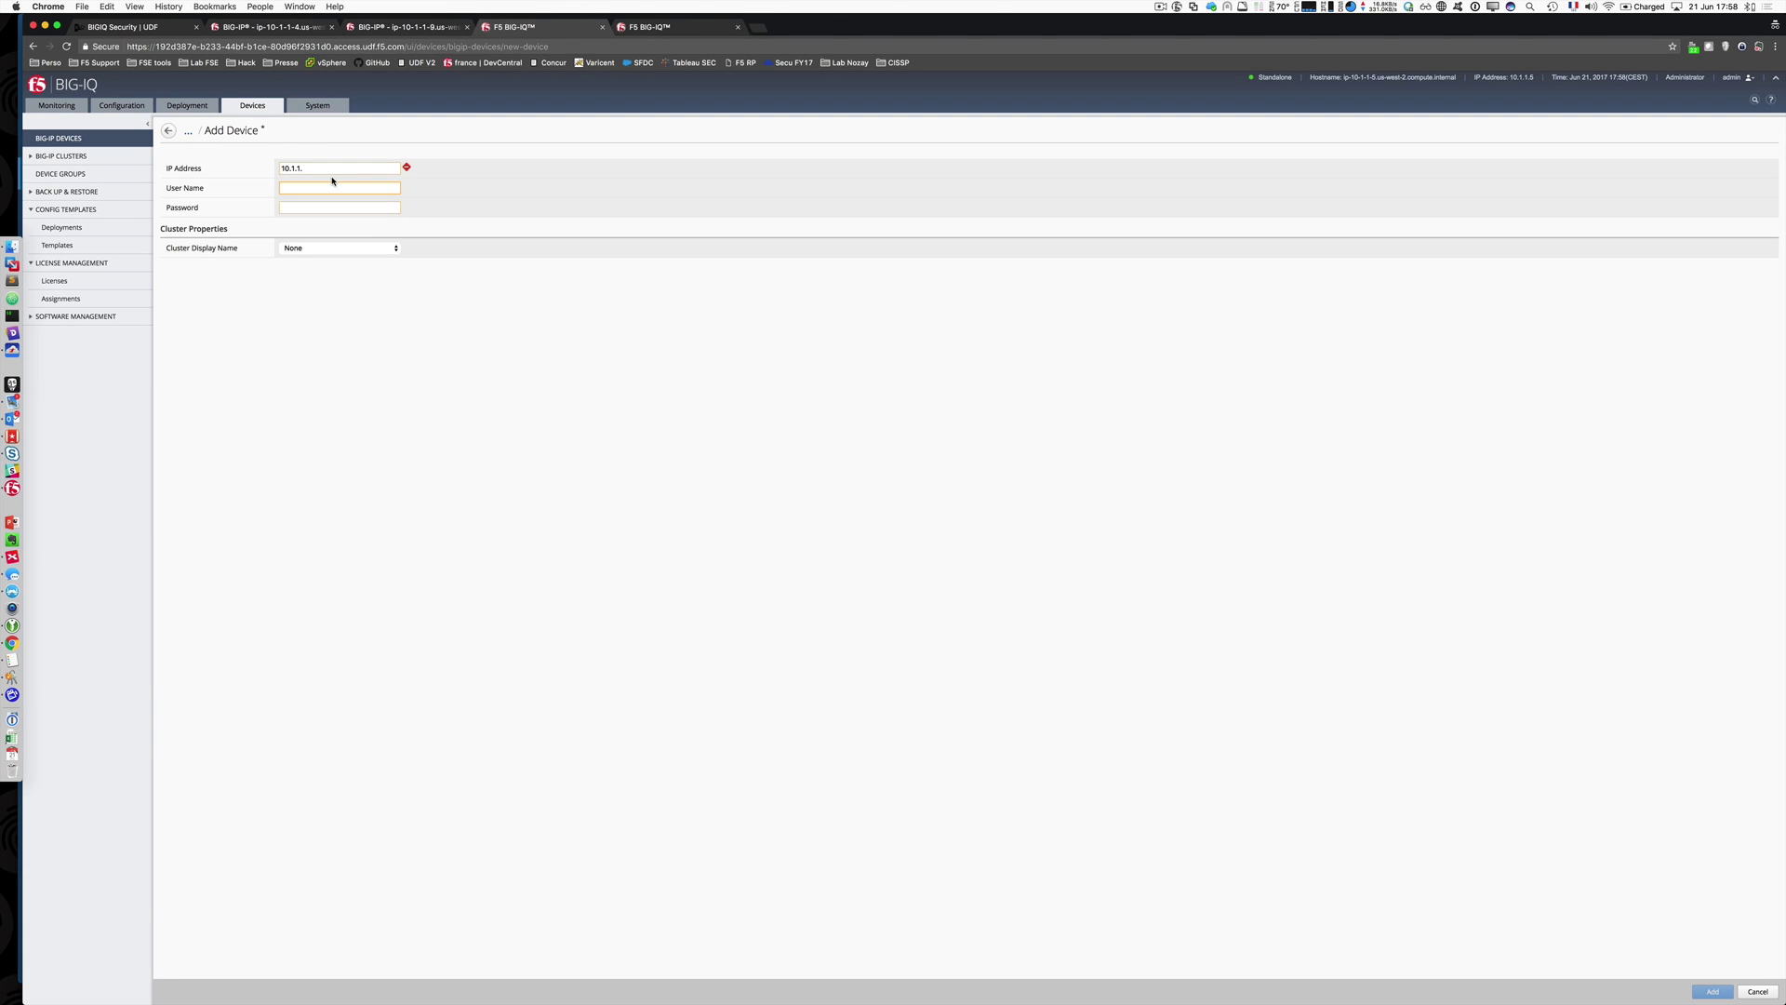
text(9)
key(Tab)
text(admin)
key(Tab)
text(admin)
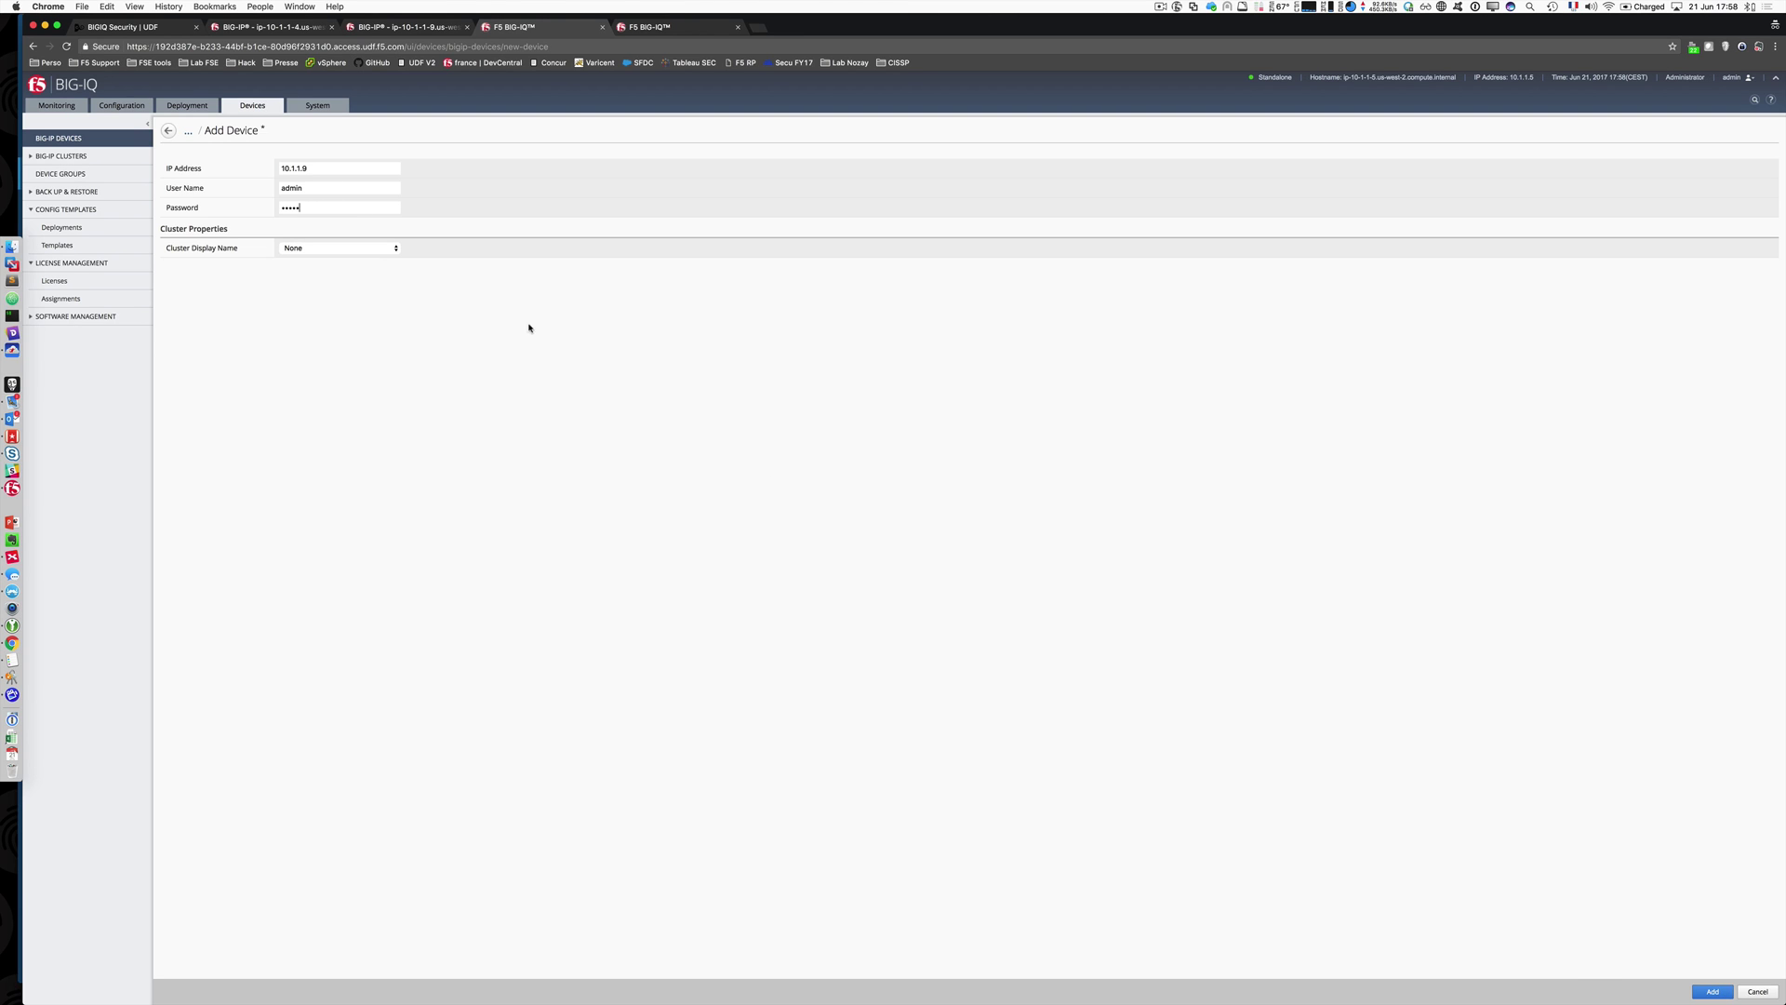
Step: Set Cluster Display Name to Use Existing, then cancel adding the device
click(372, 247)
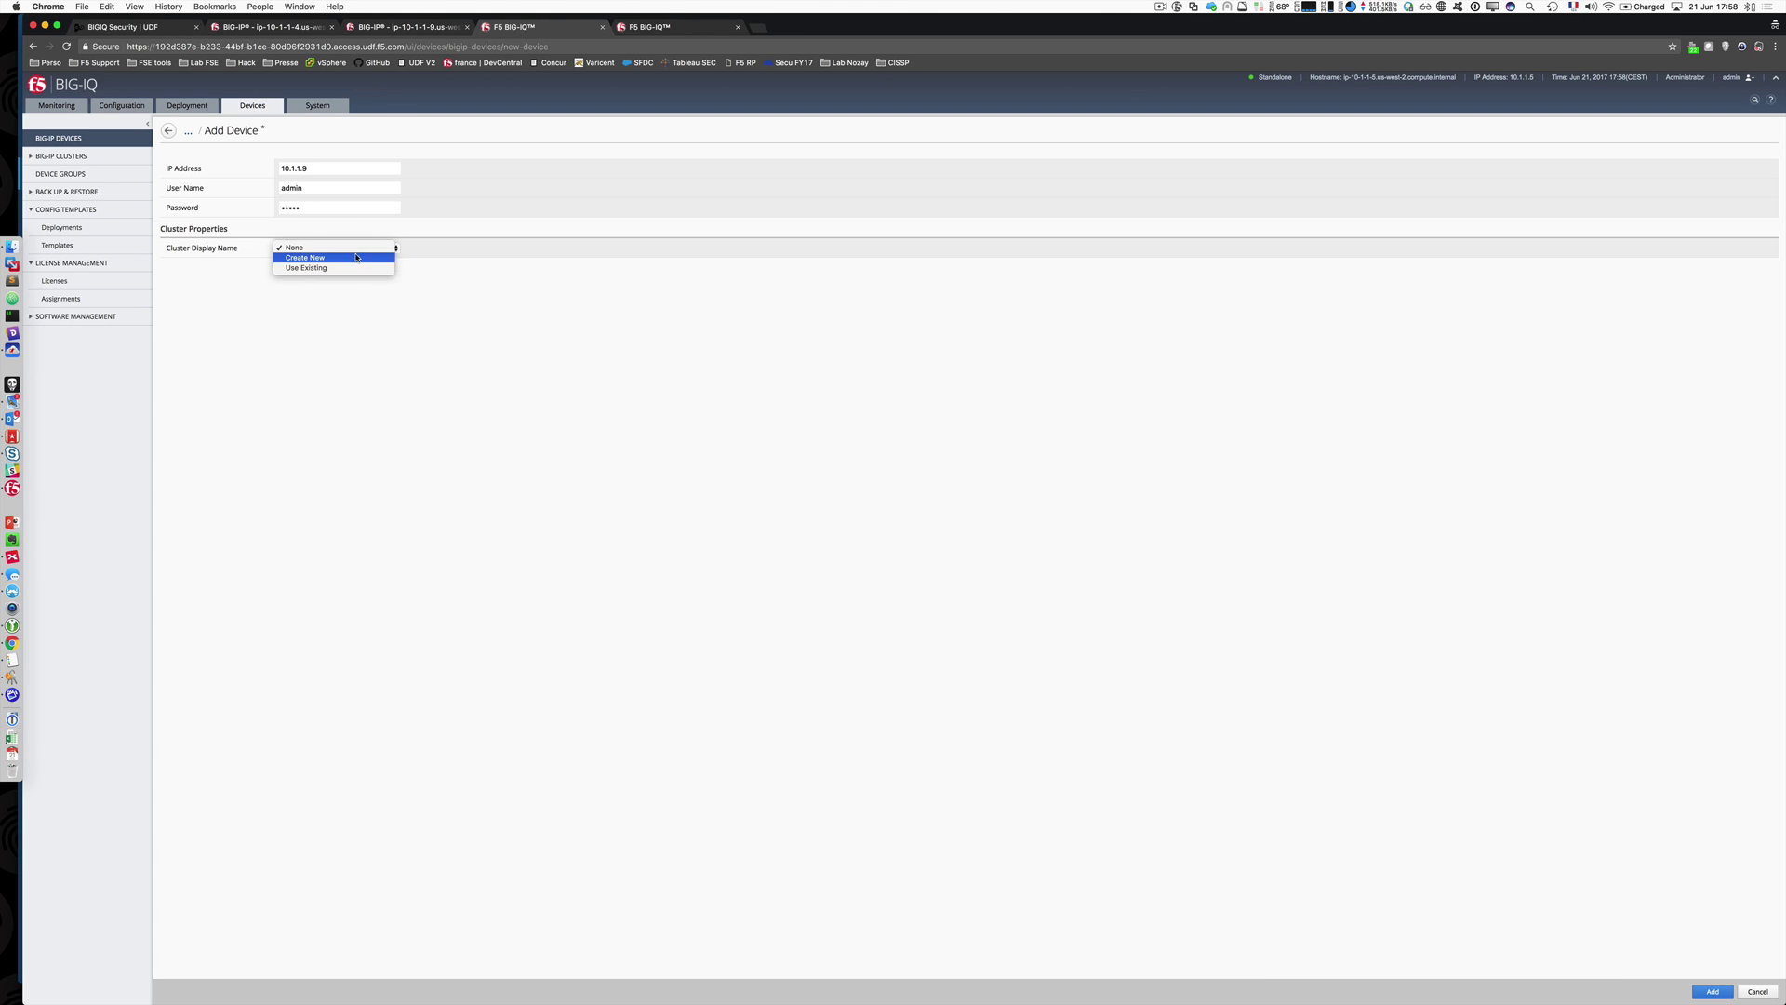
click(349, 268)
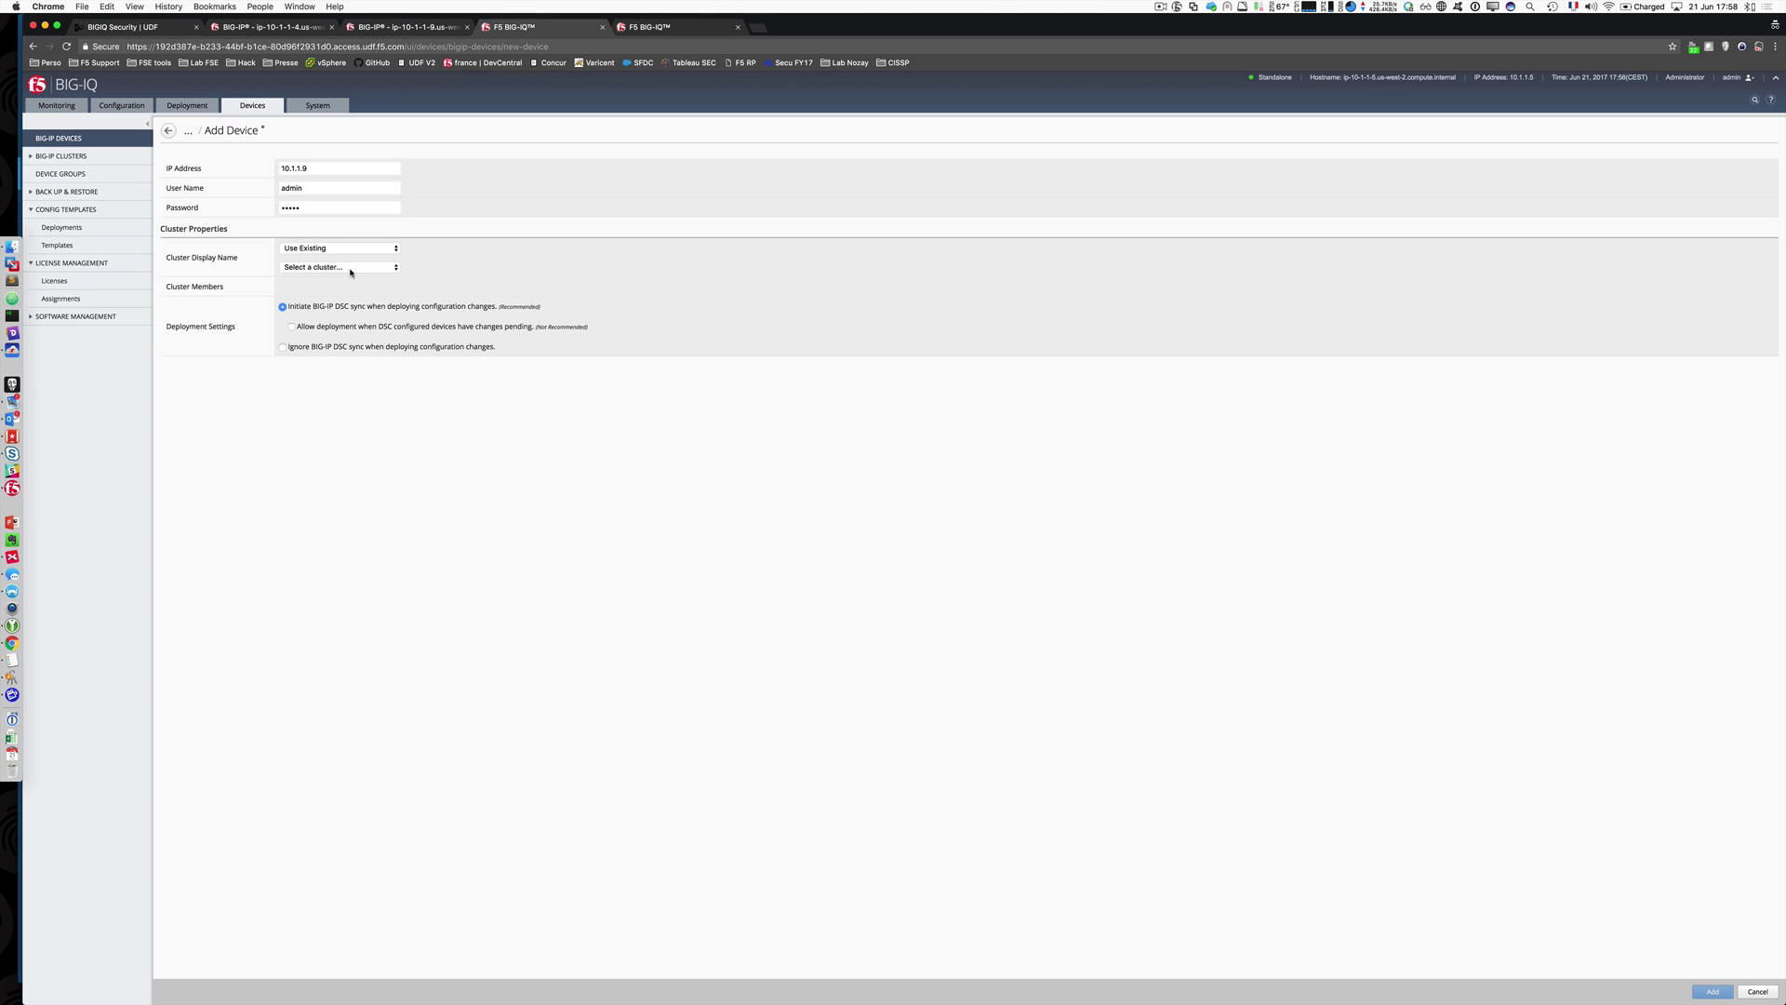
click(351, 269)
click(498, 272)
click(1758, 991)
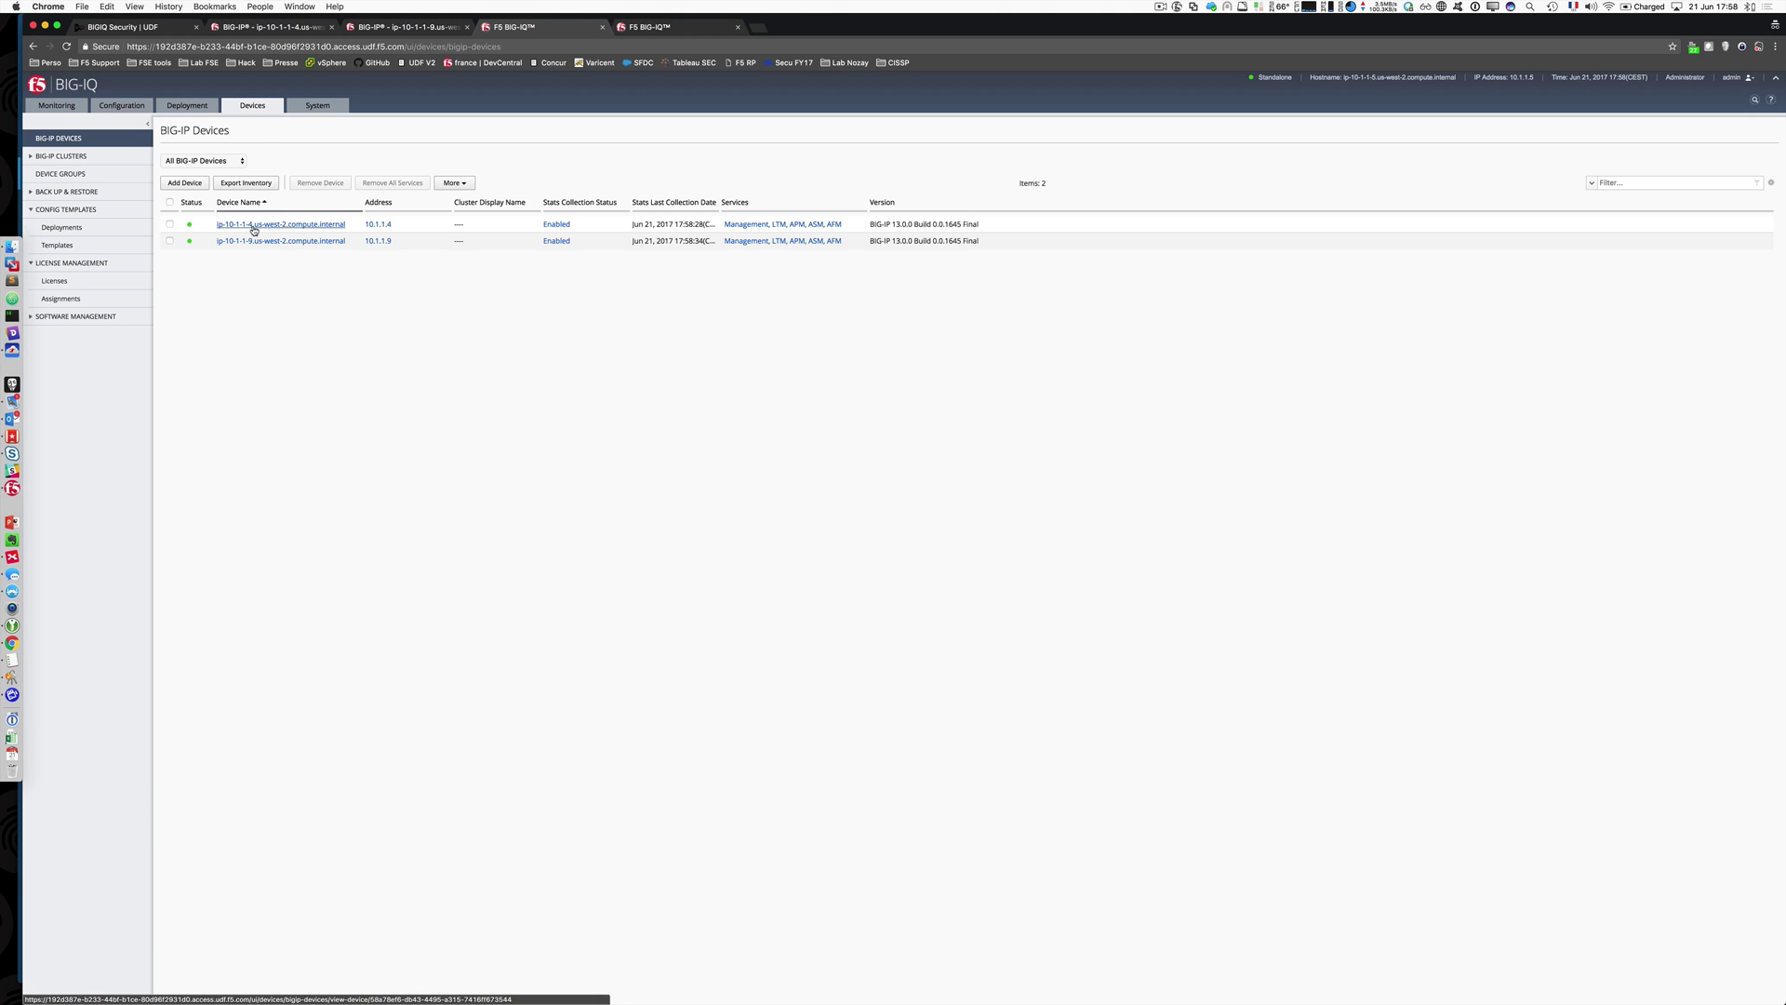
Step: Open device ip-10-1-1-4.us-west-2.compute.internal from the BIG-IP Devices list
click(253, 227)
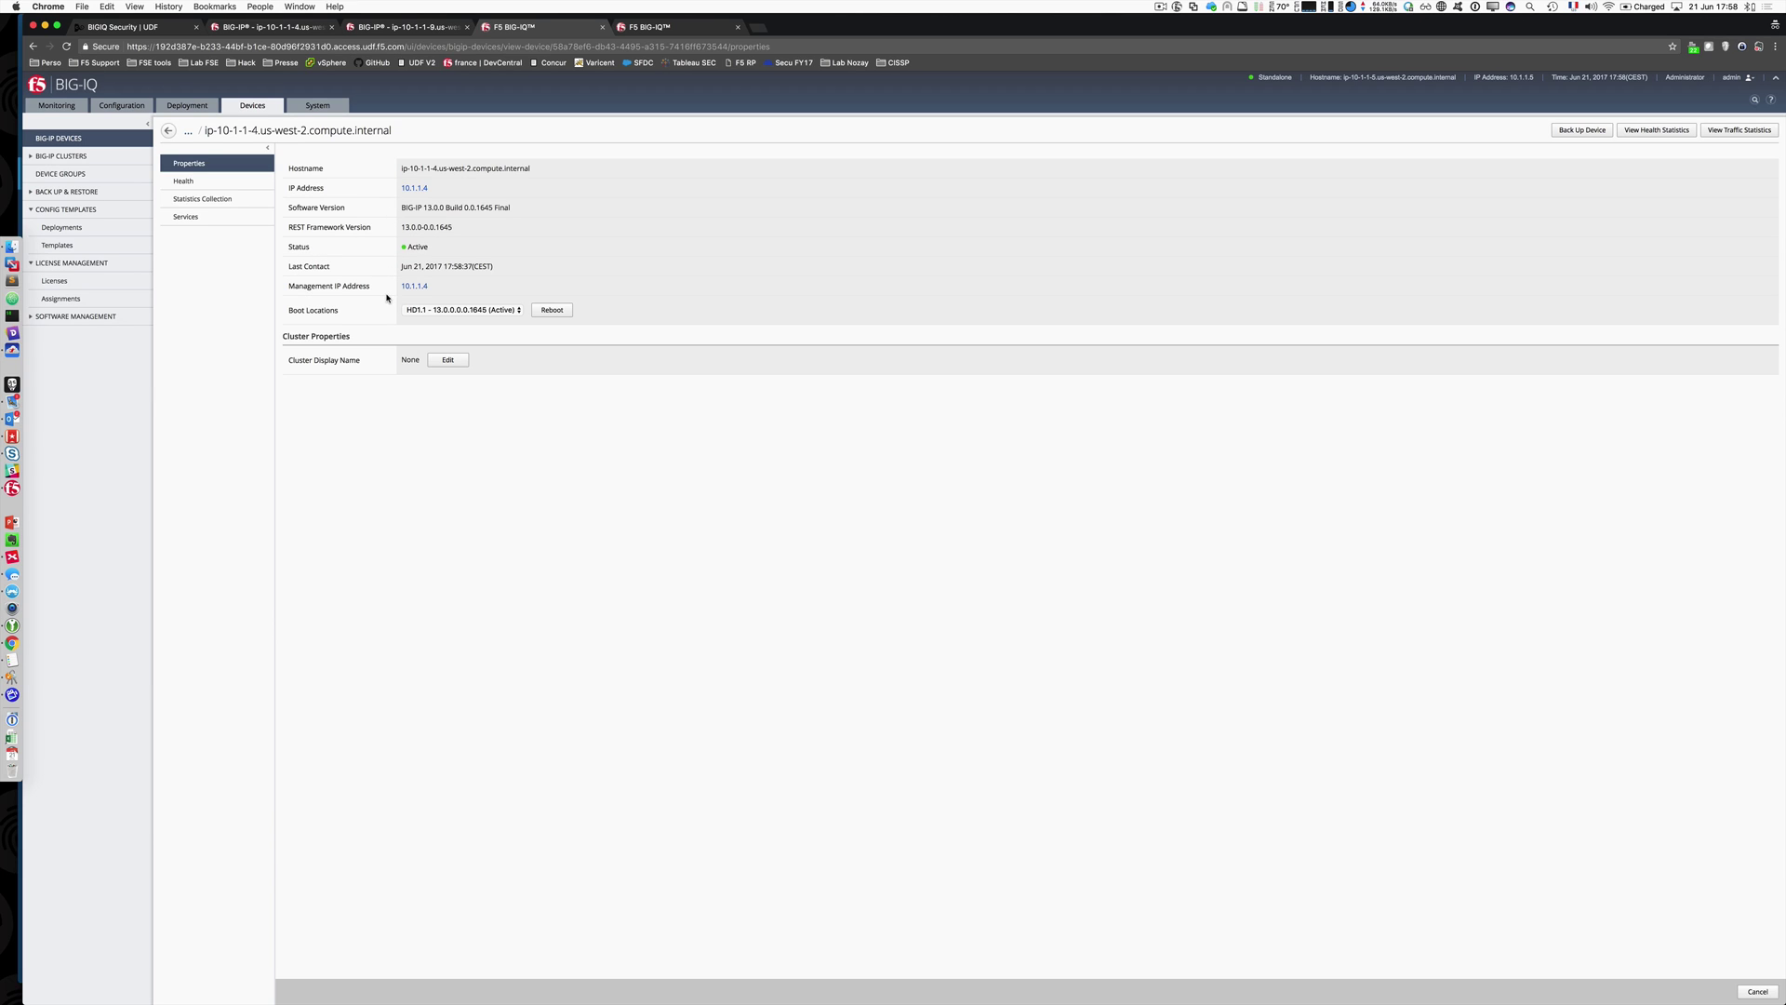
Step: View device 10.1.1.4's Health, Statistics Collection and Services pages
click(205, 184)
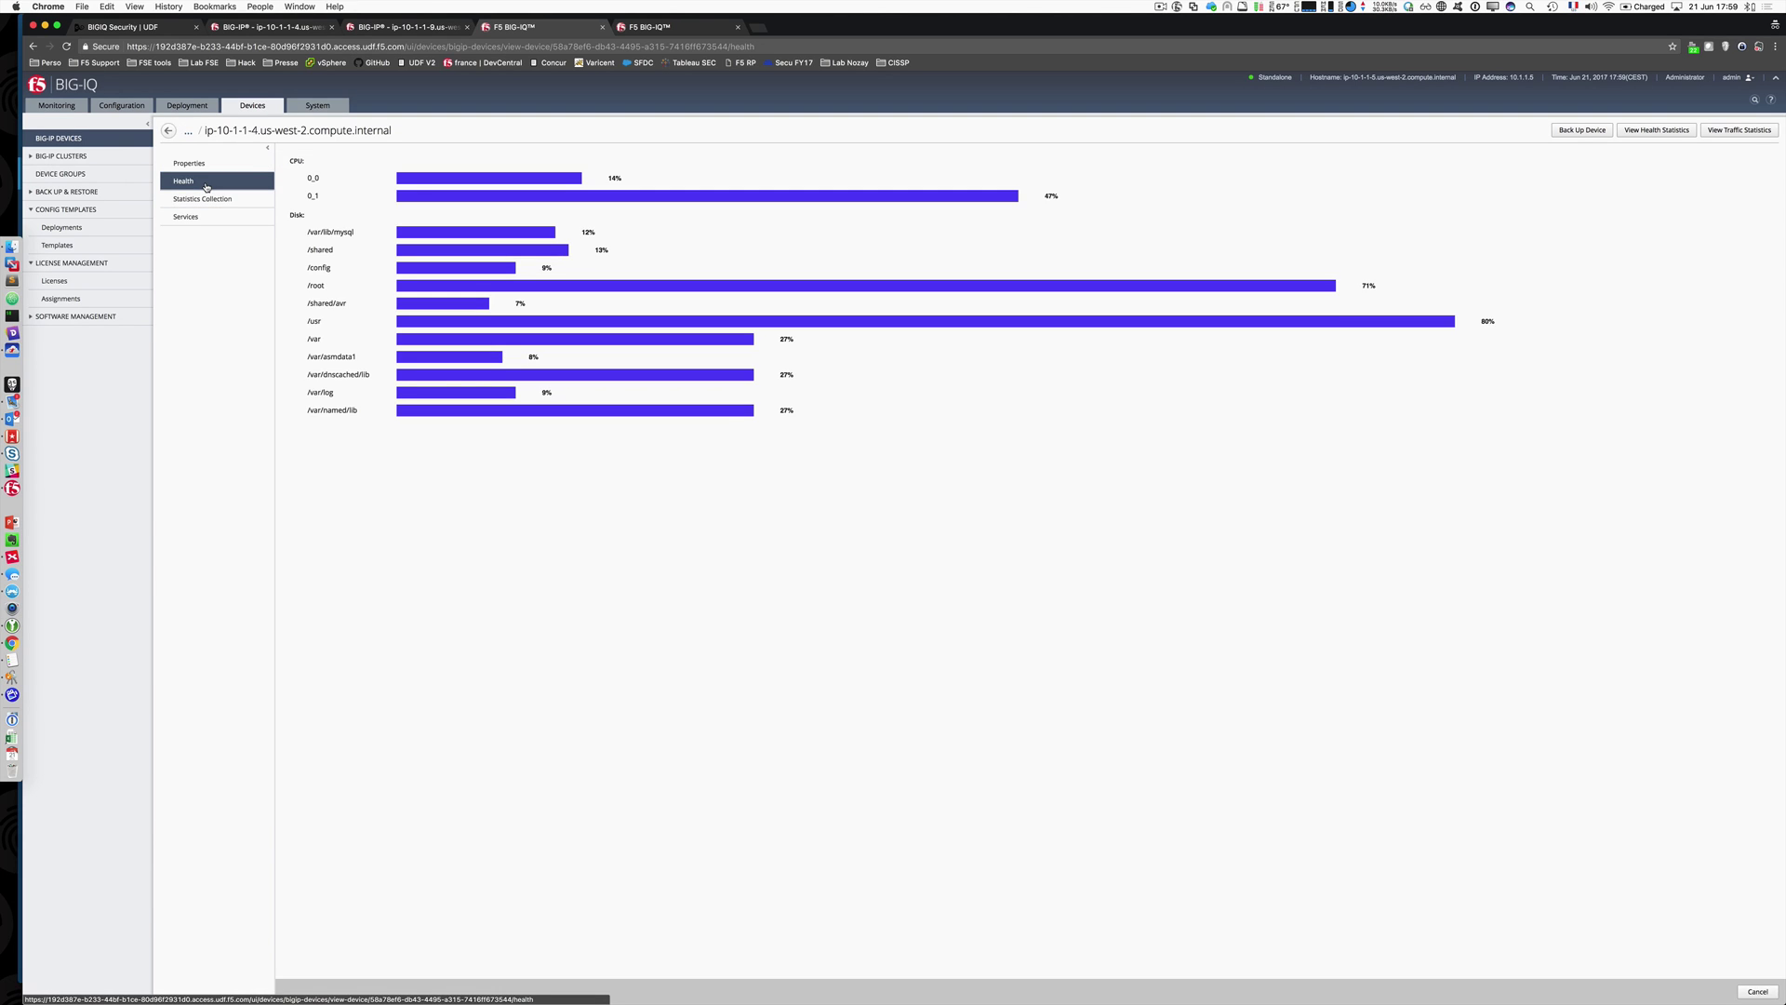
click(200, 198)
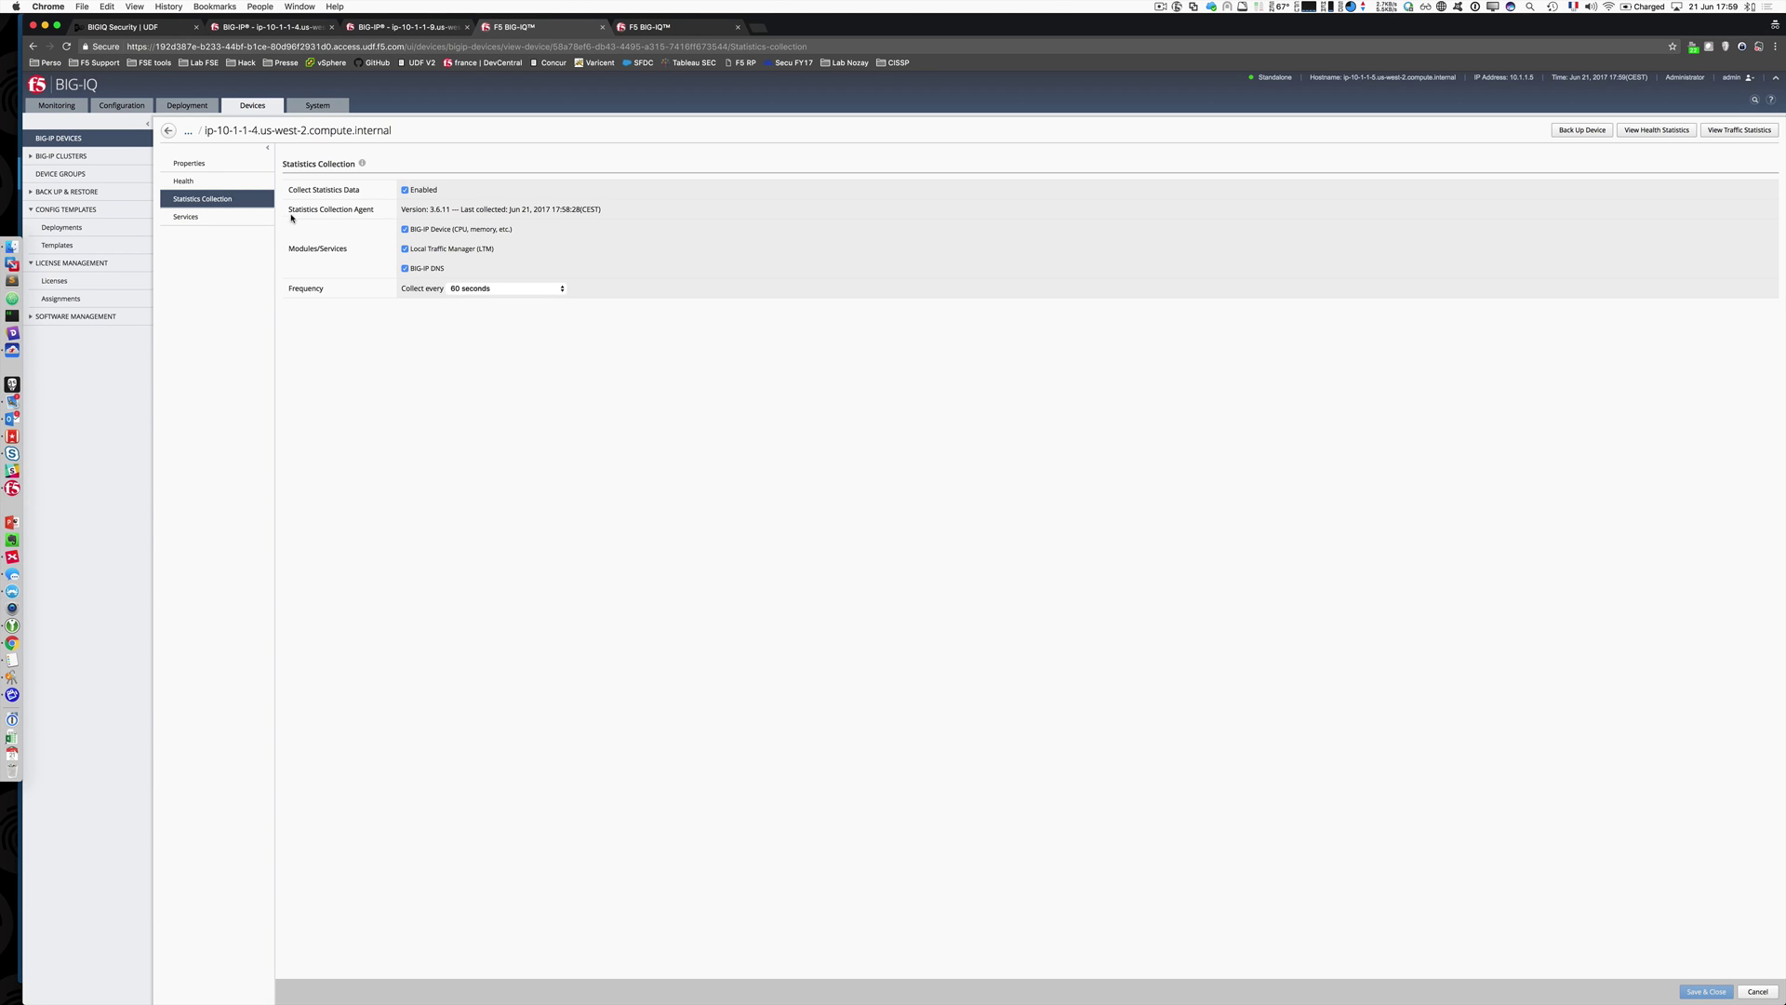
click(232, 217)
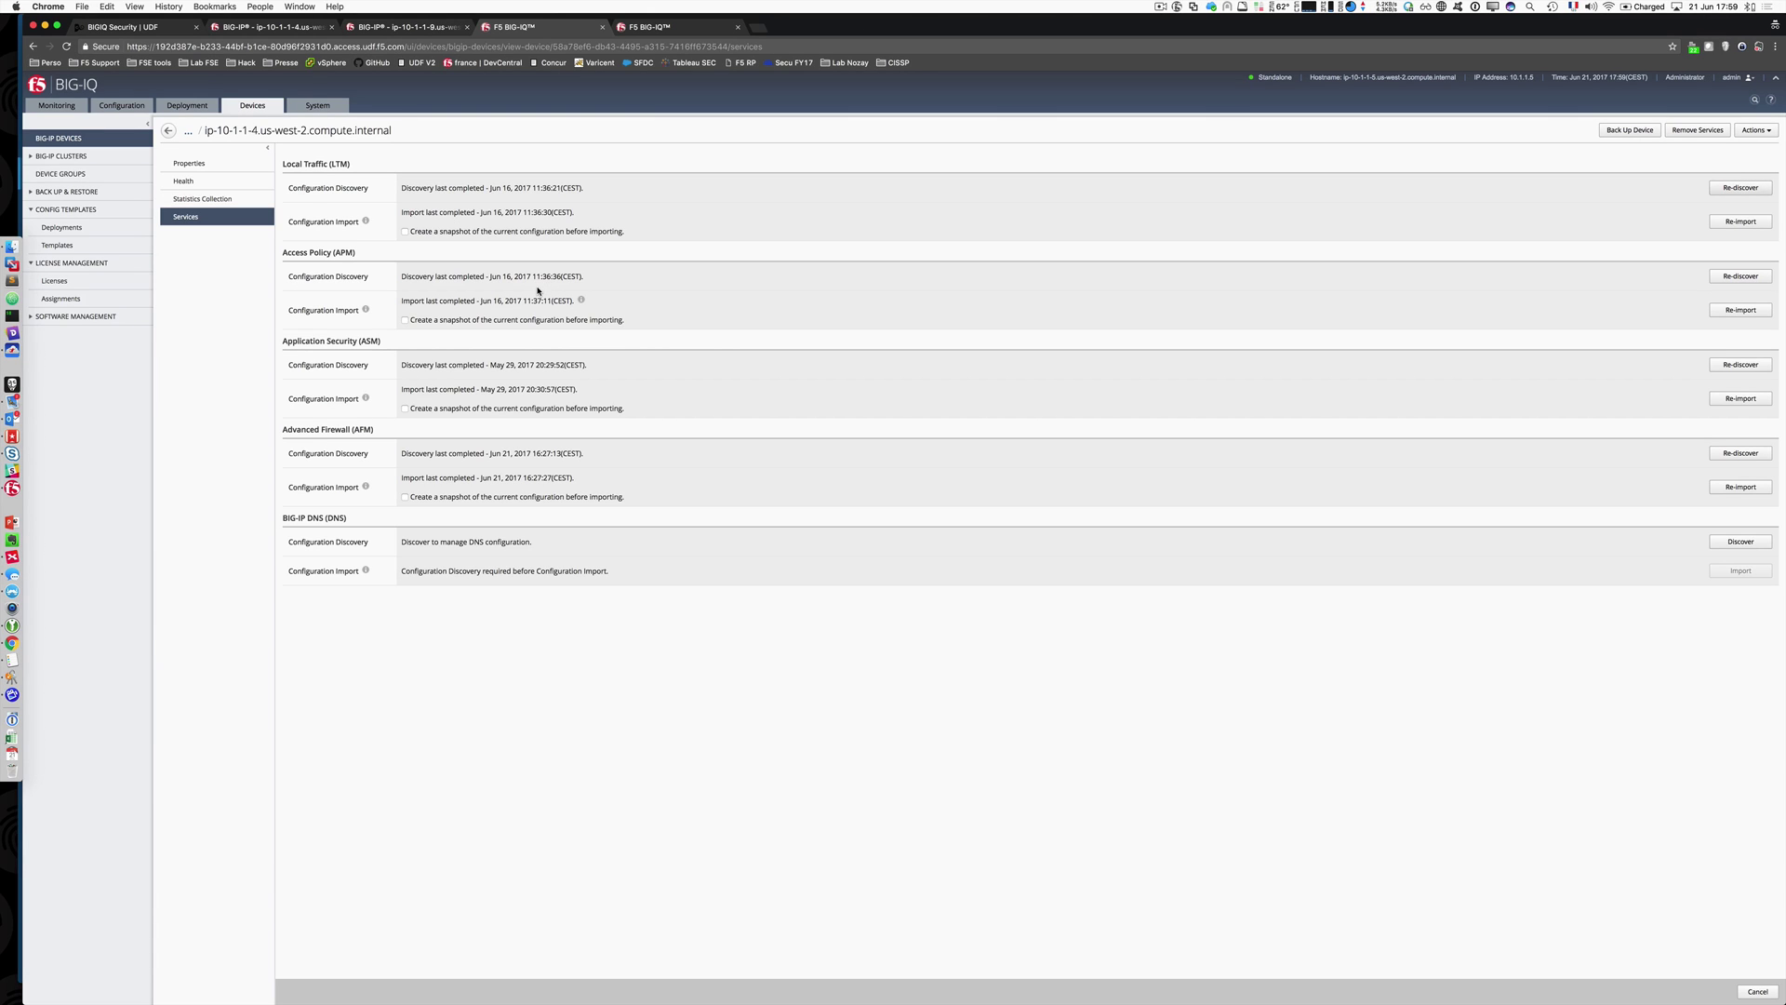
Step: Go back from device 10.1.1.4's details to the BIG-IP Devices list
click(169, 130)
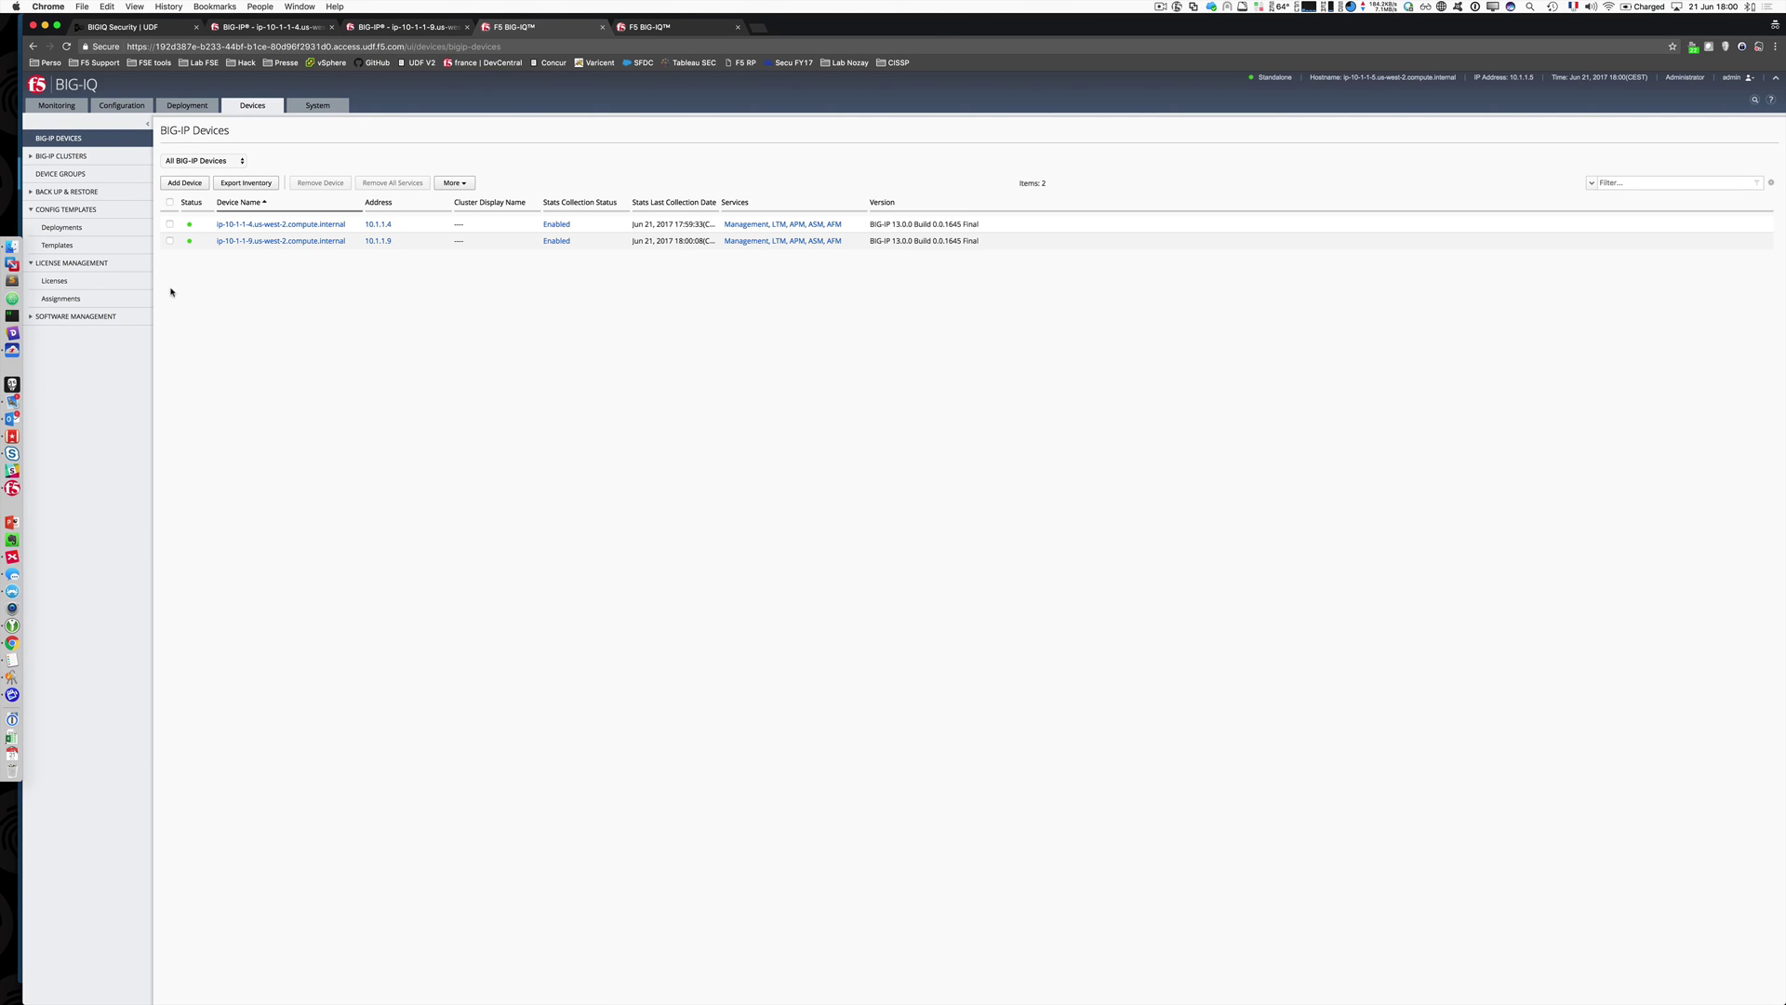
Step: Open License Management > Licenses and start, then cancel, a new license
click(95, 283)
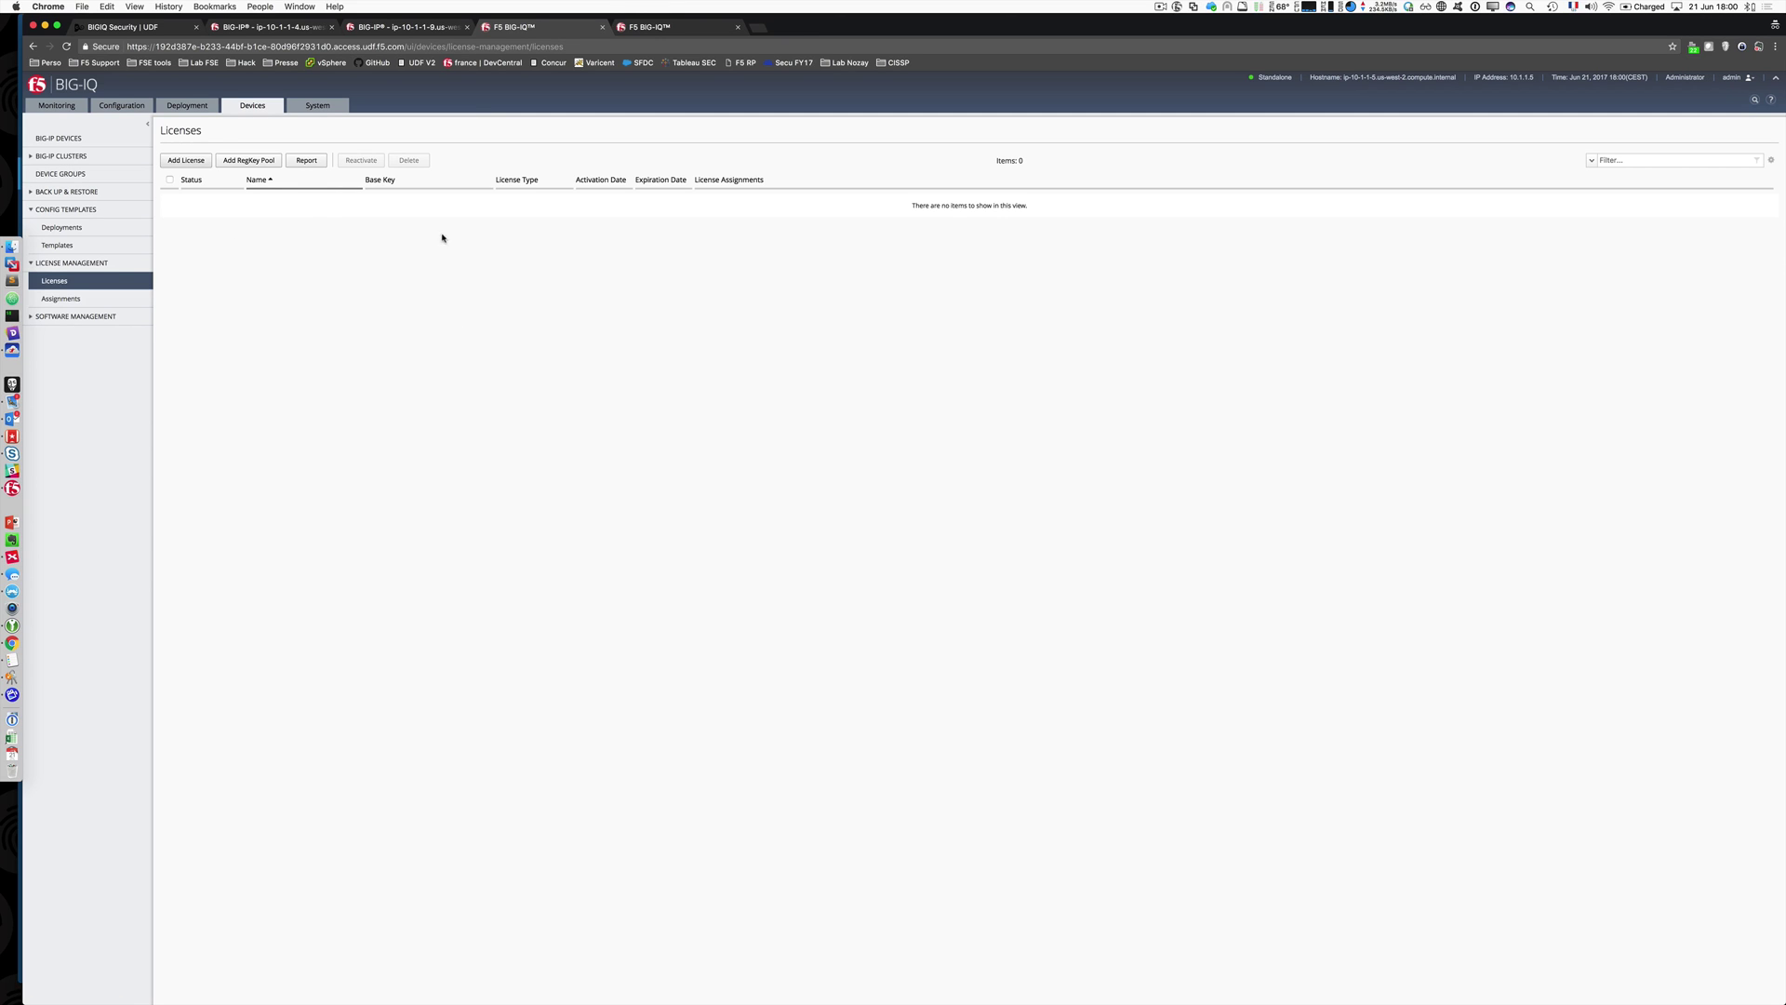
click(192, 162)
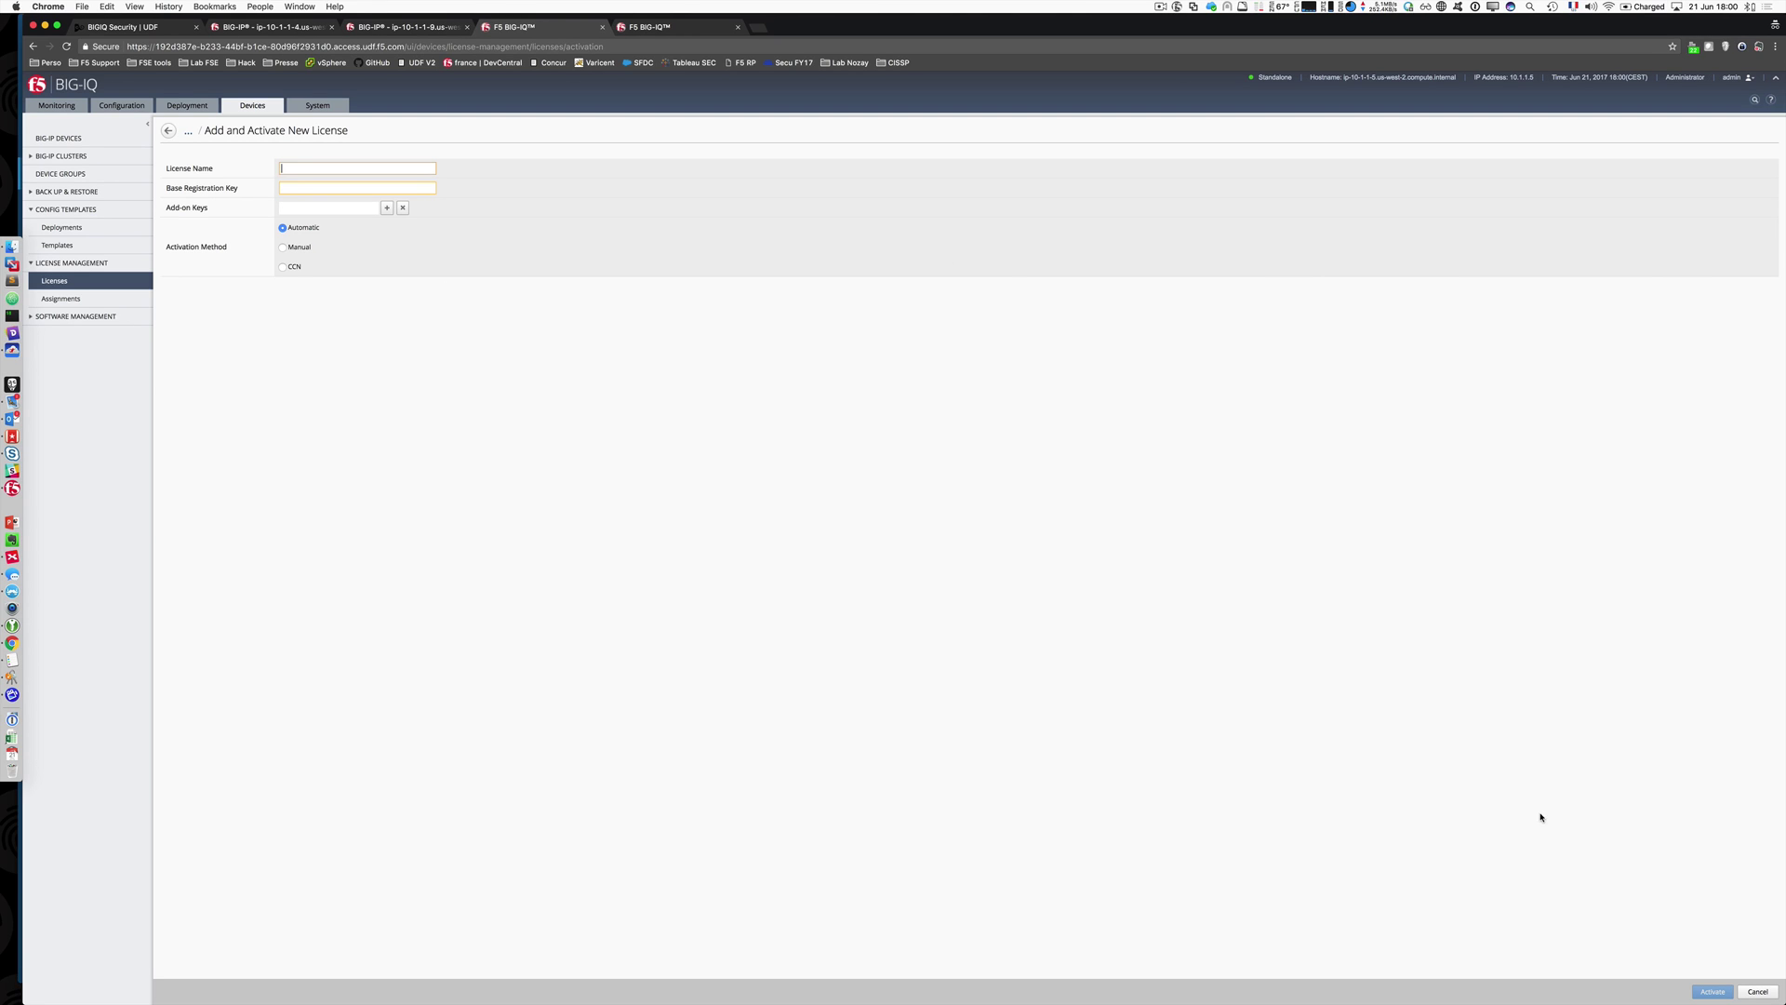
click(1757, 991)
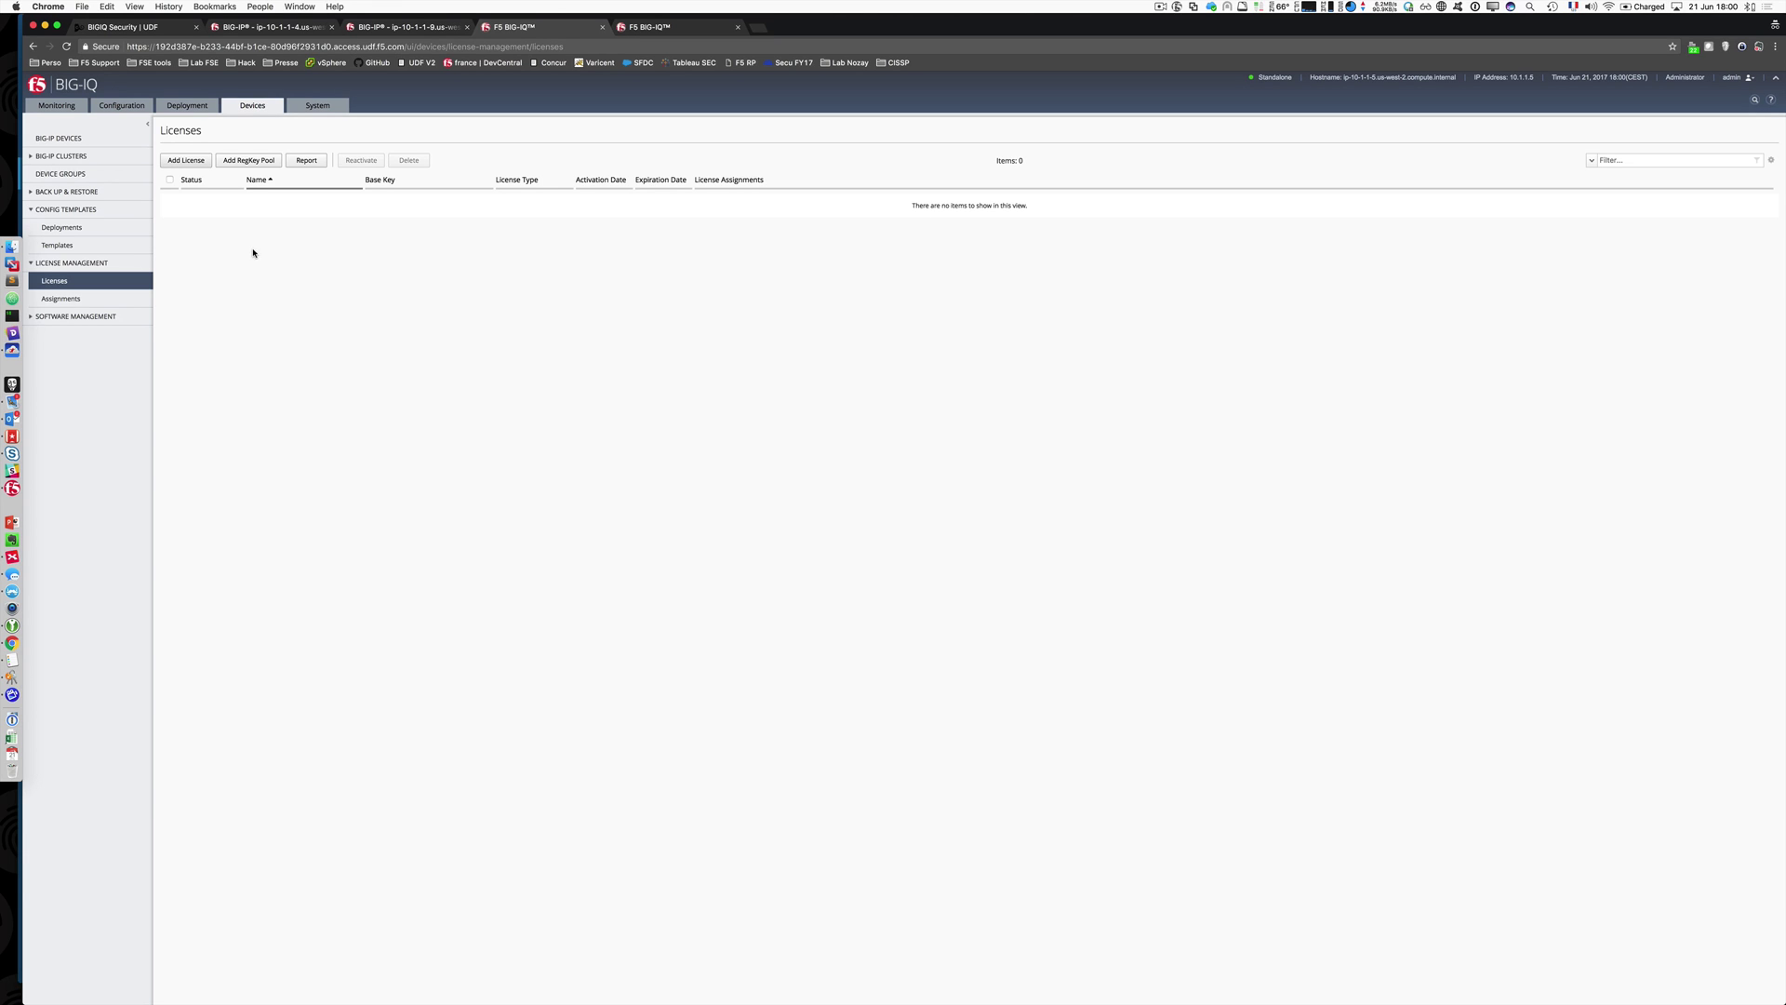
Step: Expand Software Management and collapse the Config Templates and License Management sidebar sections
click(64, 317)
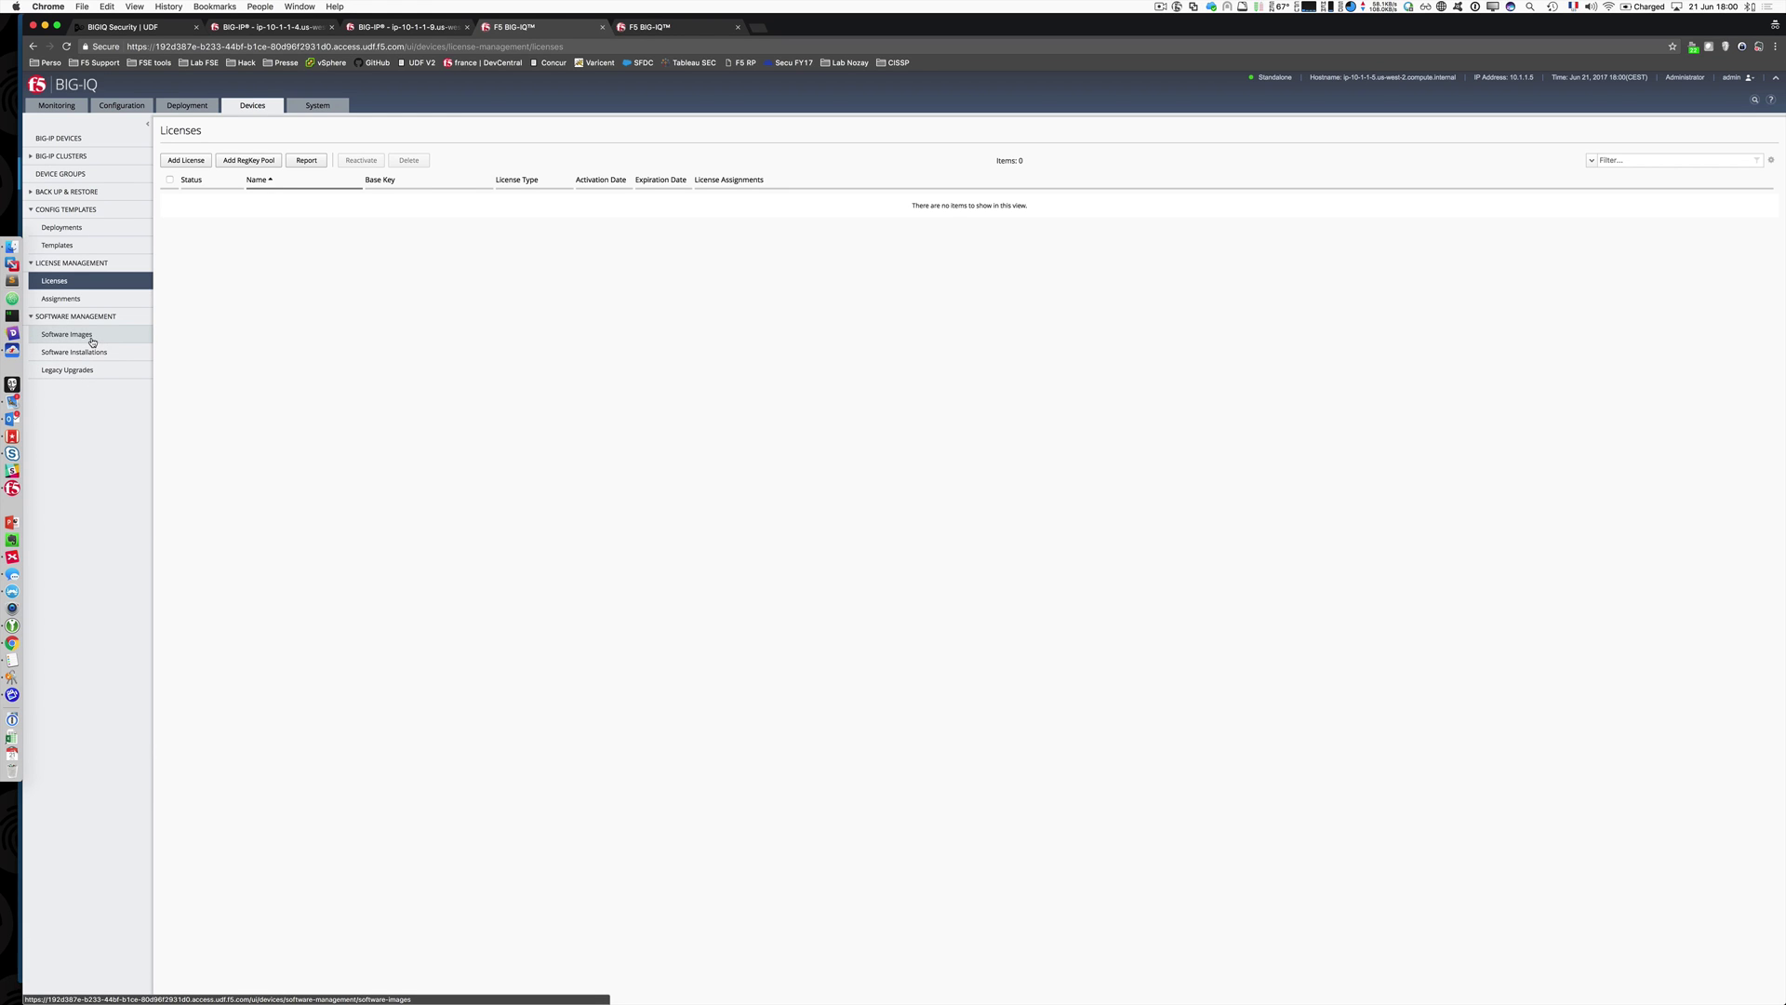
right_click(36, 260)
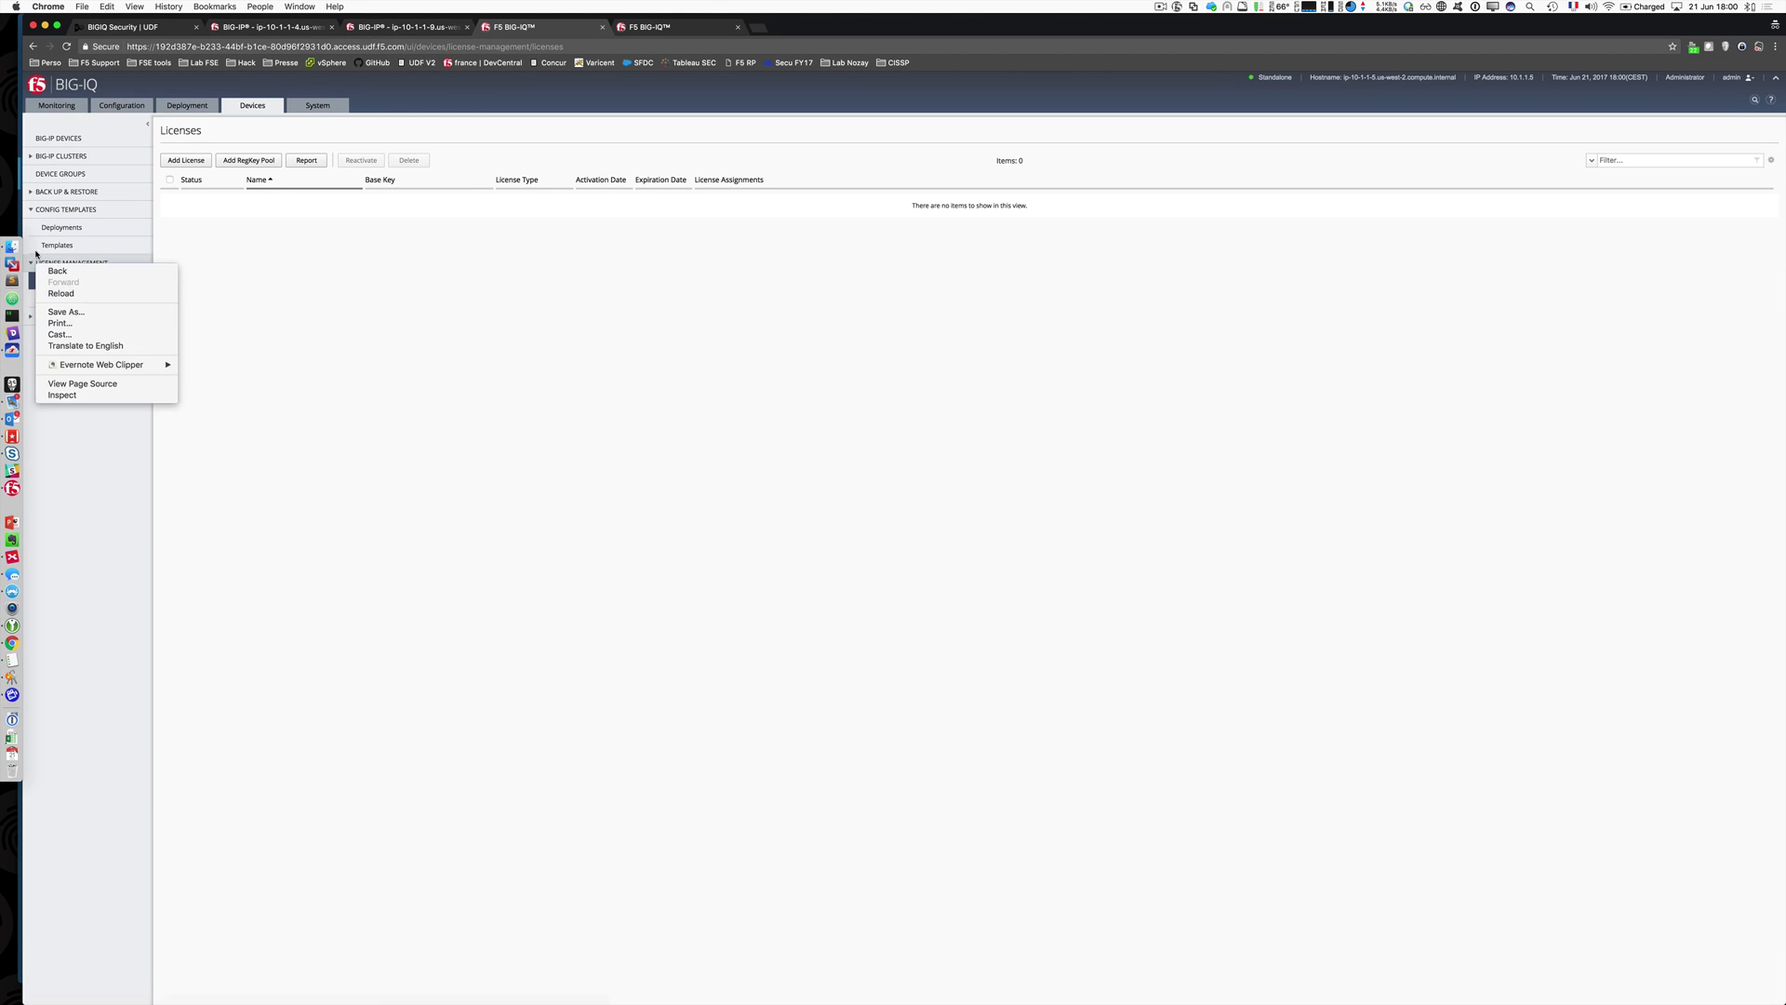
right_click(30, 206)
click(28, 212)
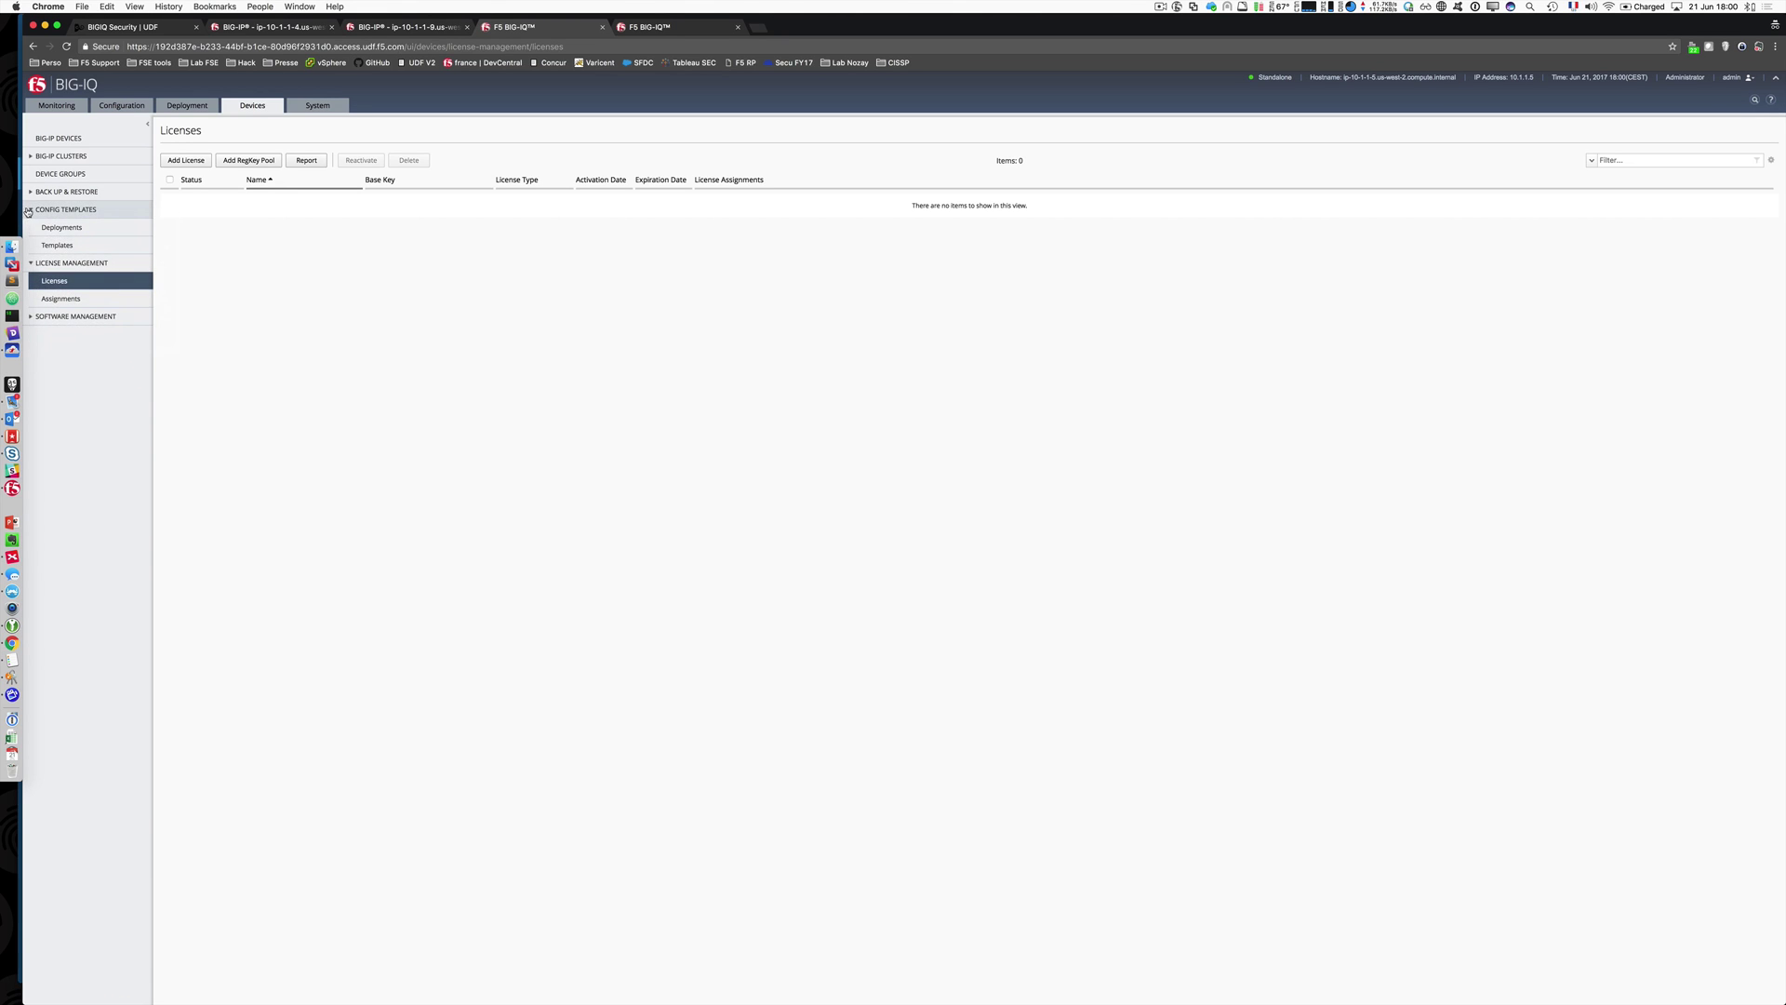
click(28, 211)
click(30, 228)
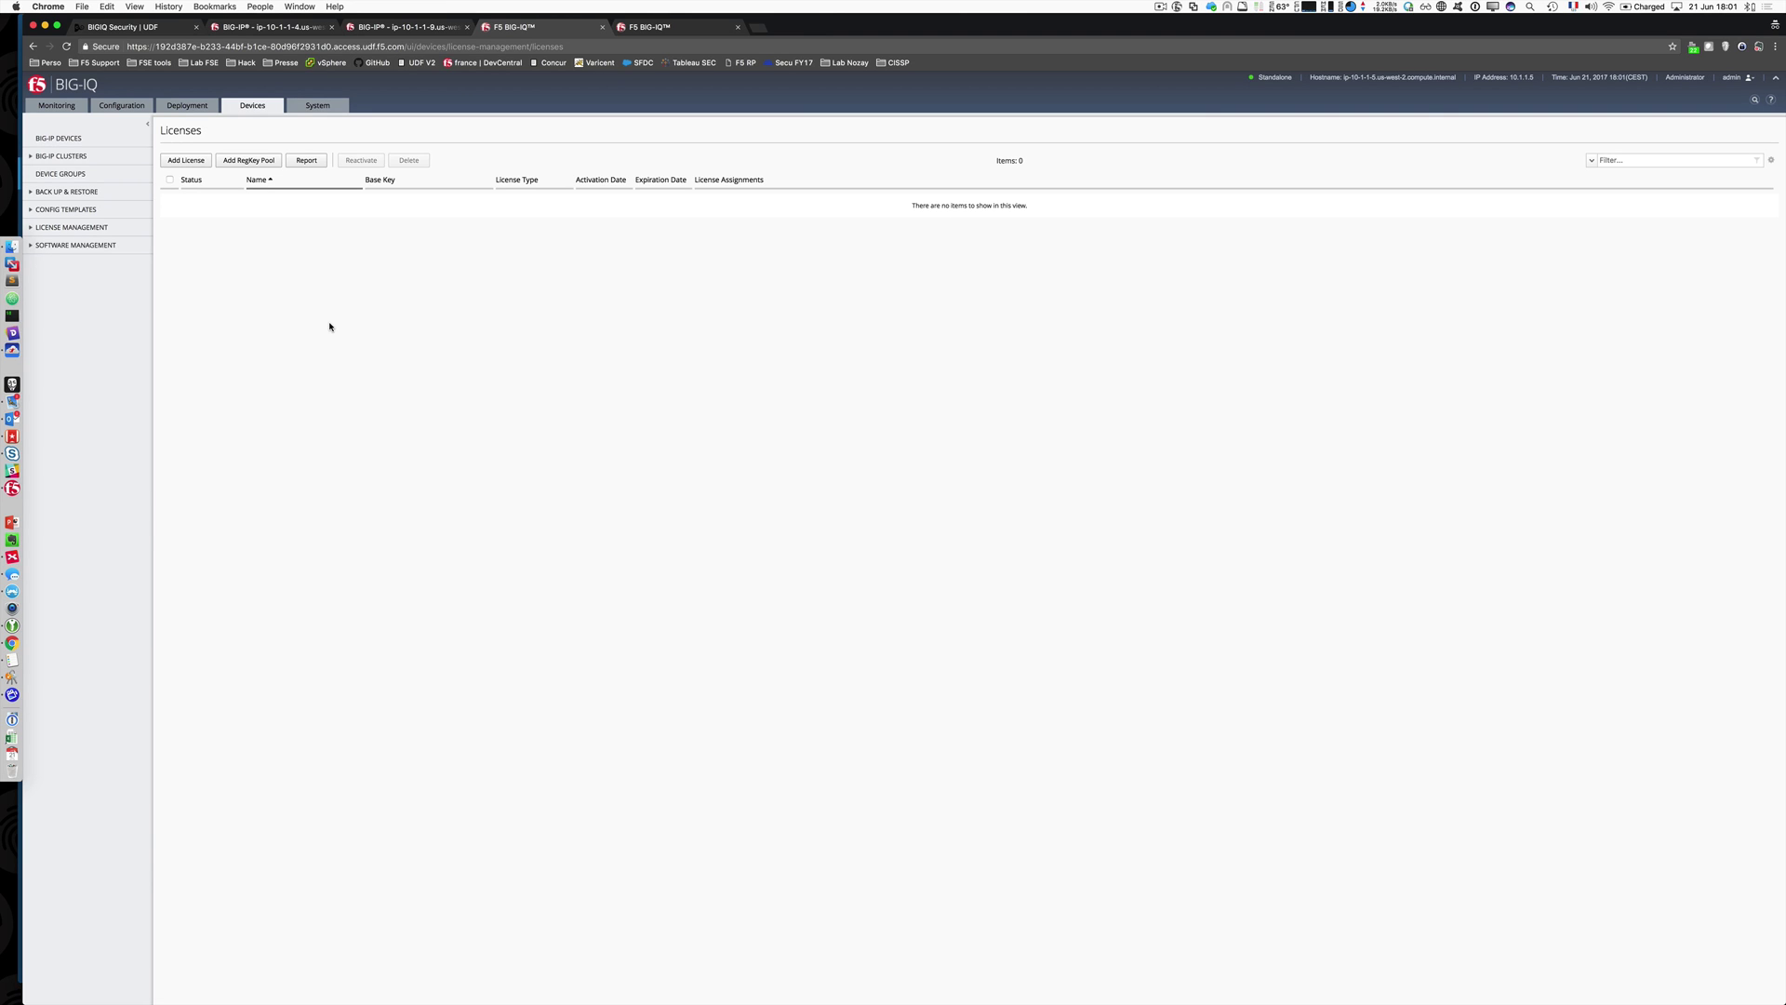
click(122, 105)
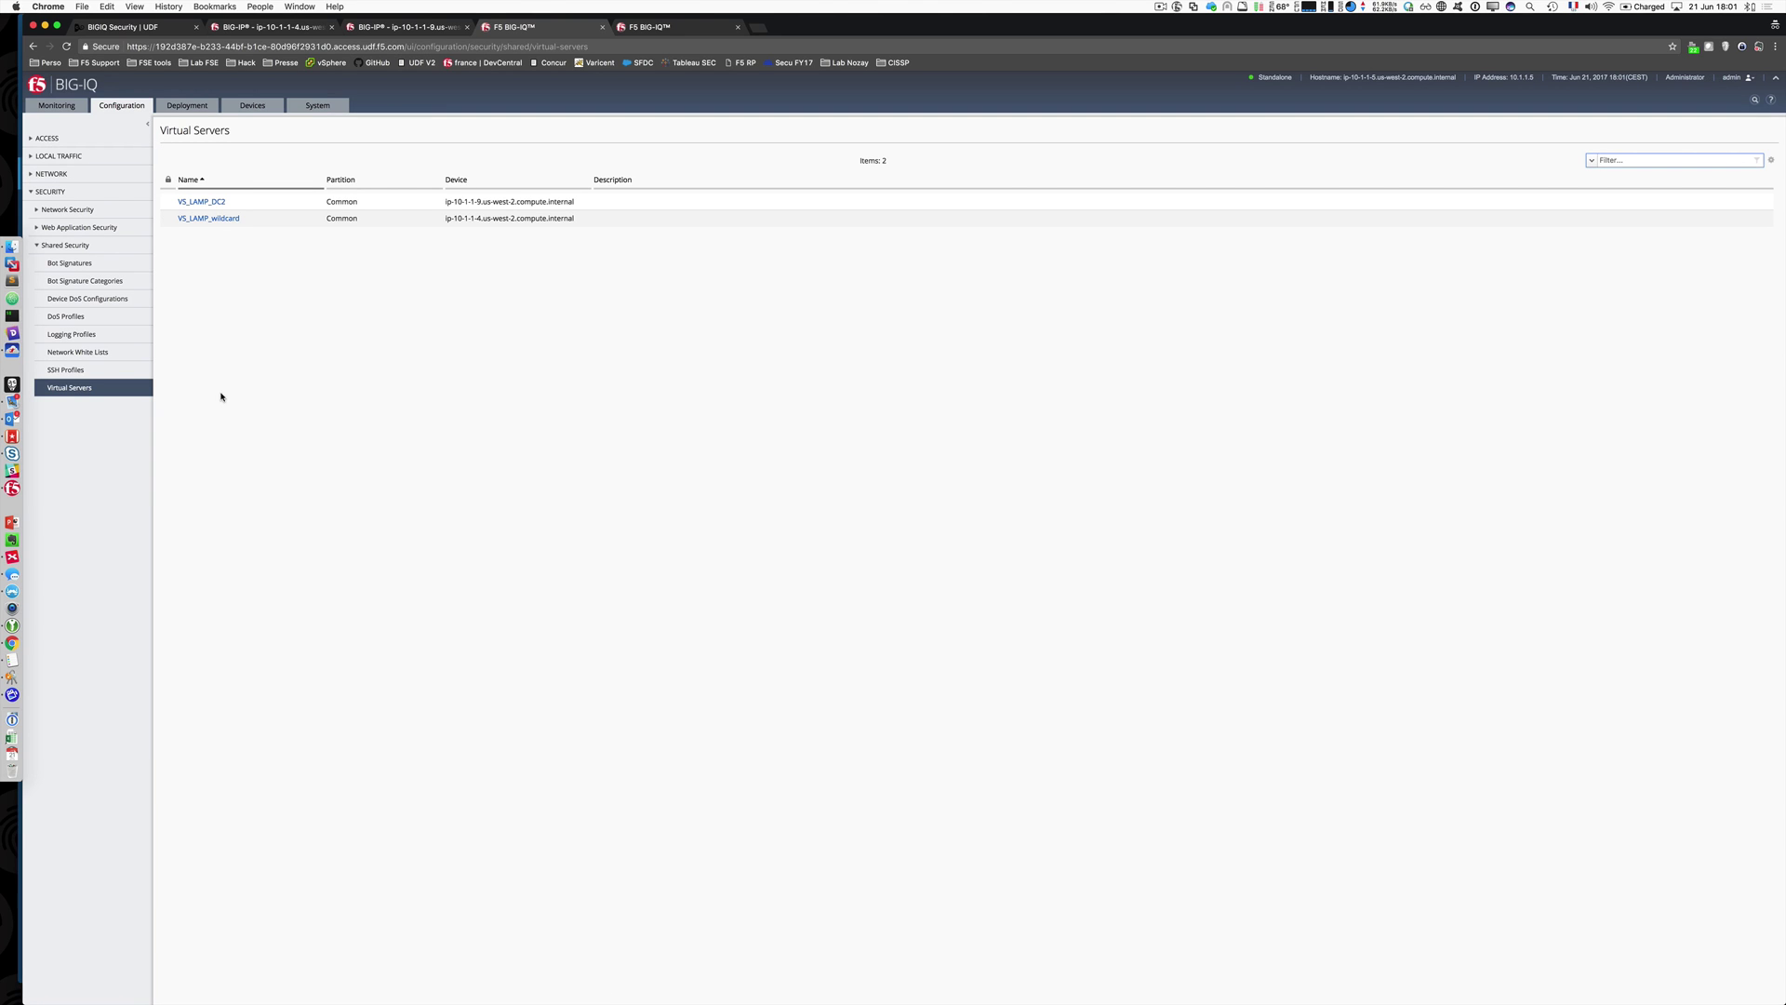
click(30, 192)
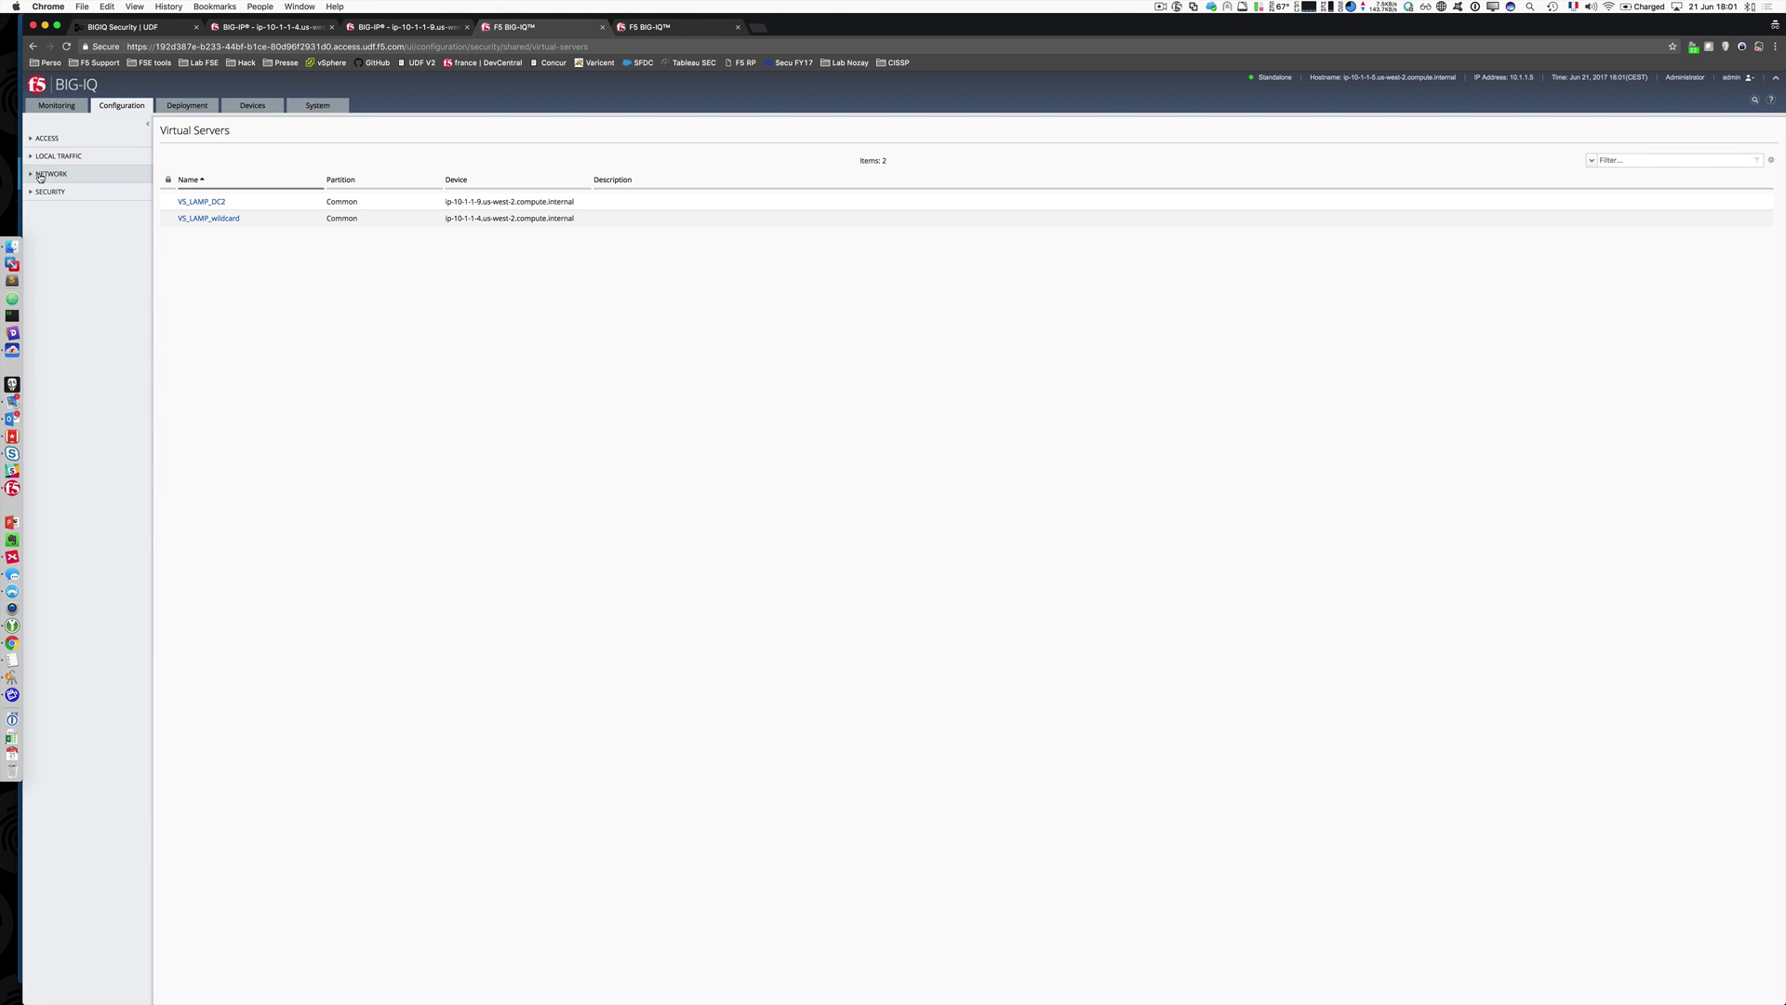
click(33, 174)
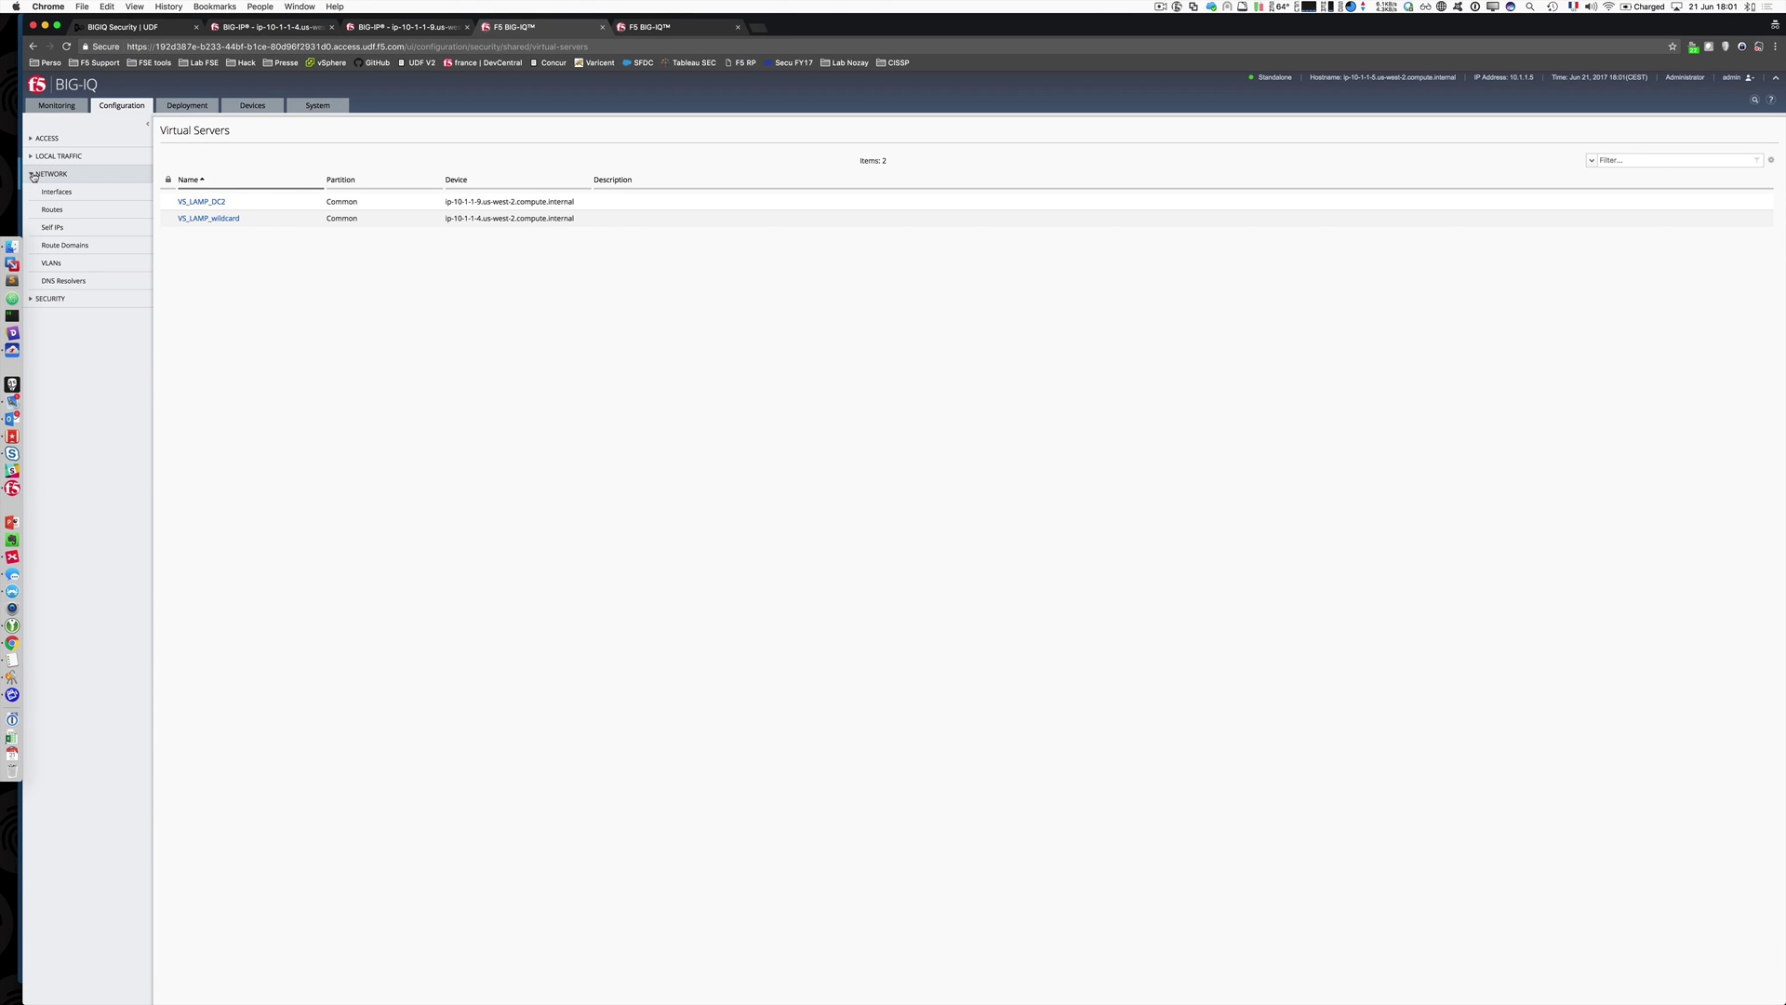
click(34, 175)
click(31, 191)
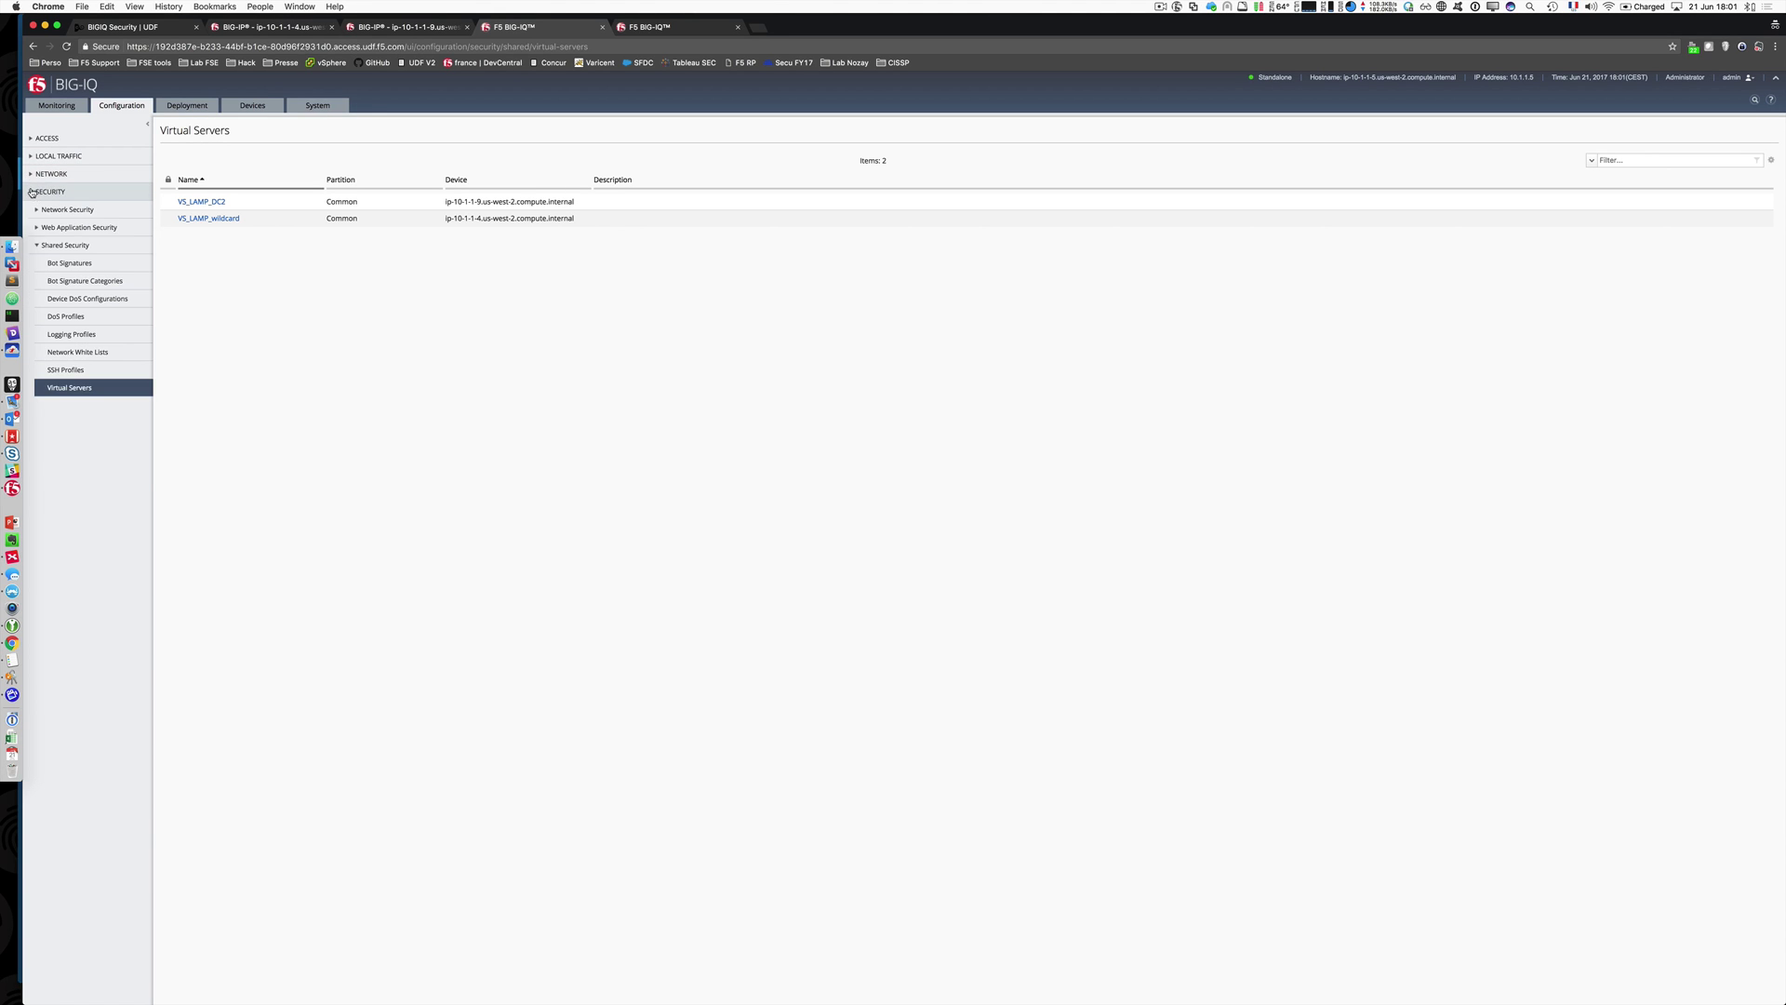
click(39, 245)
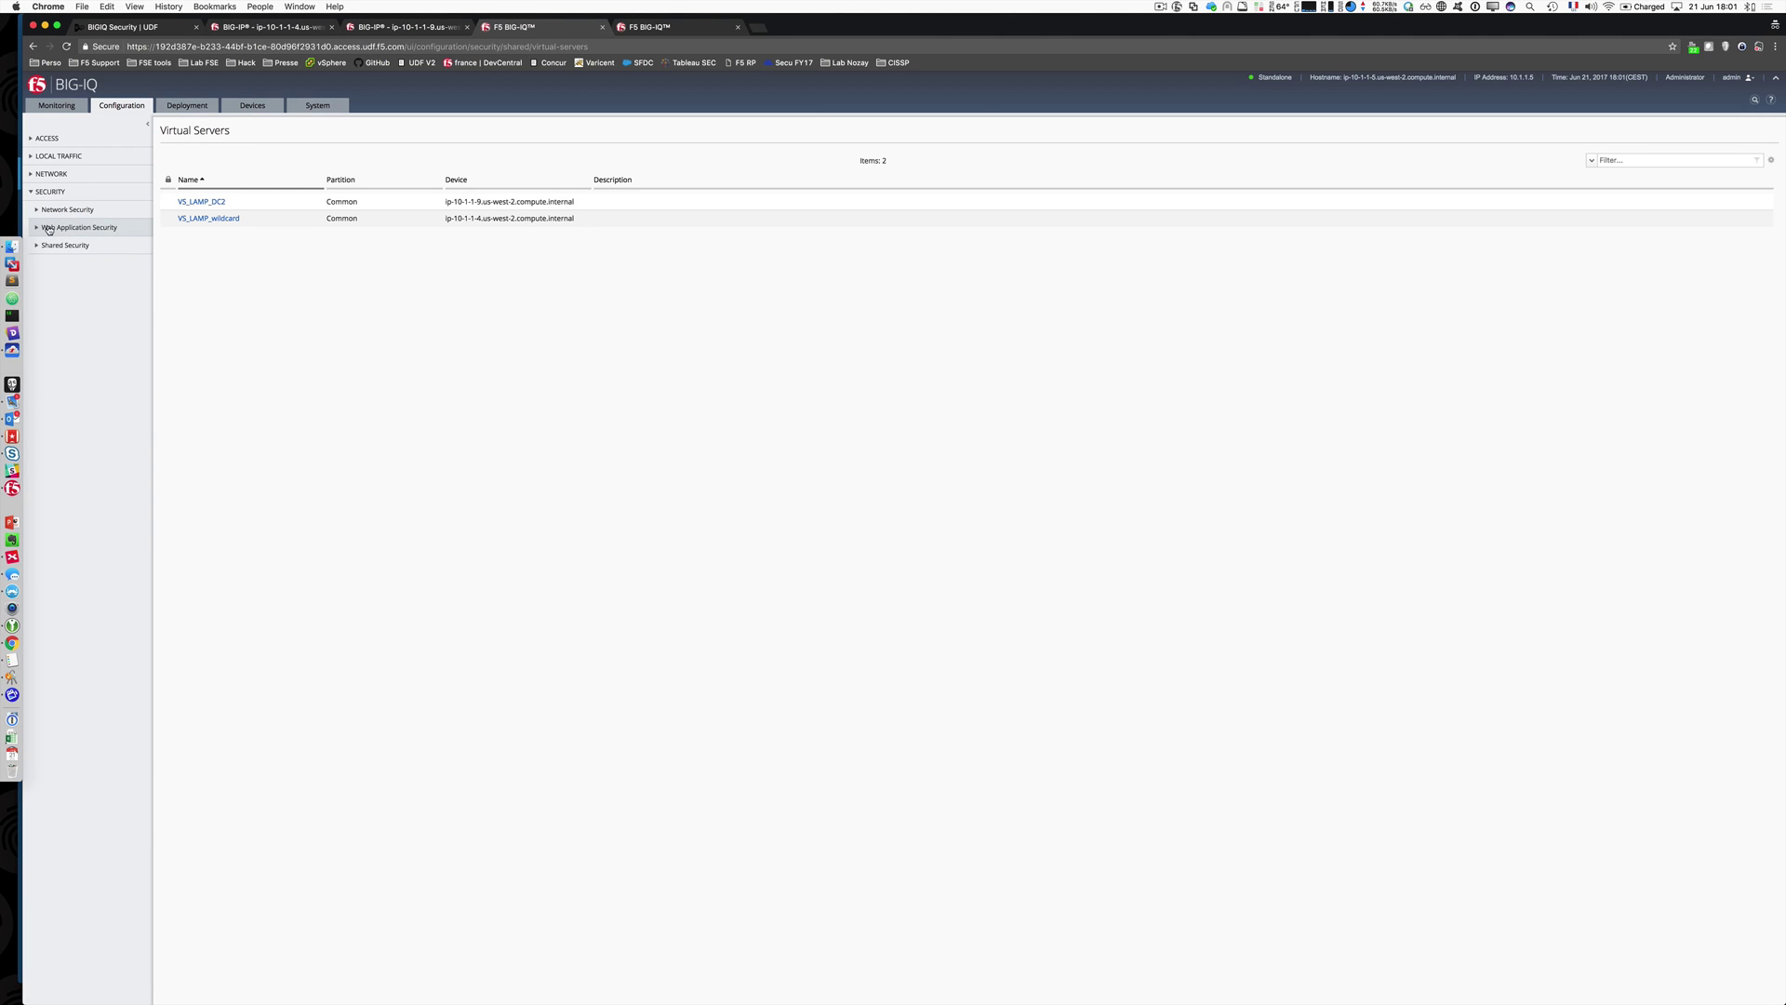
click(36, 246)
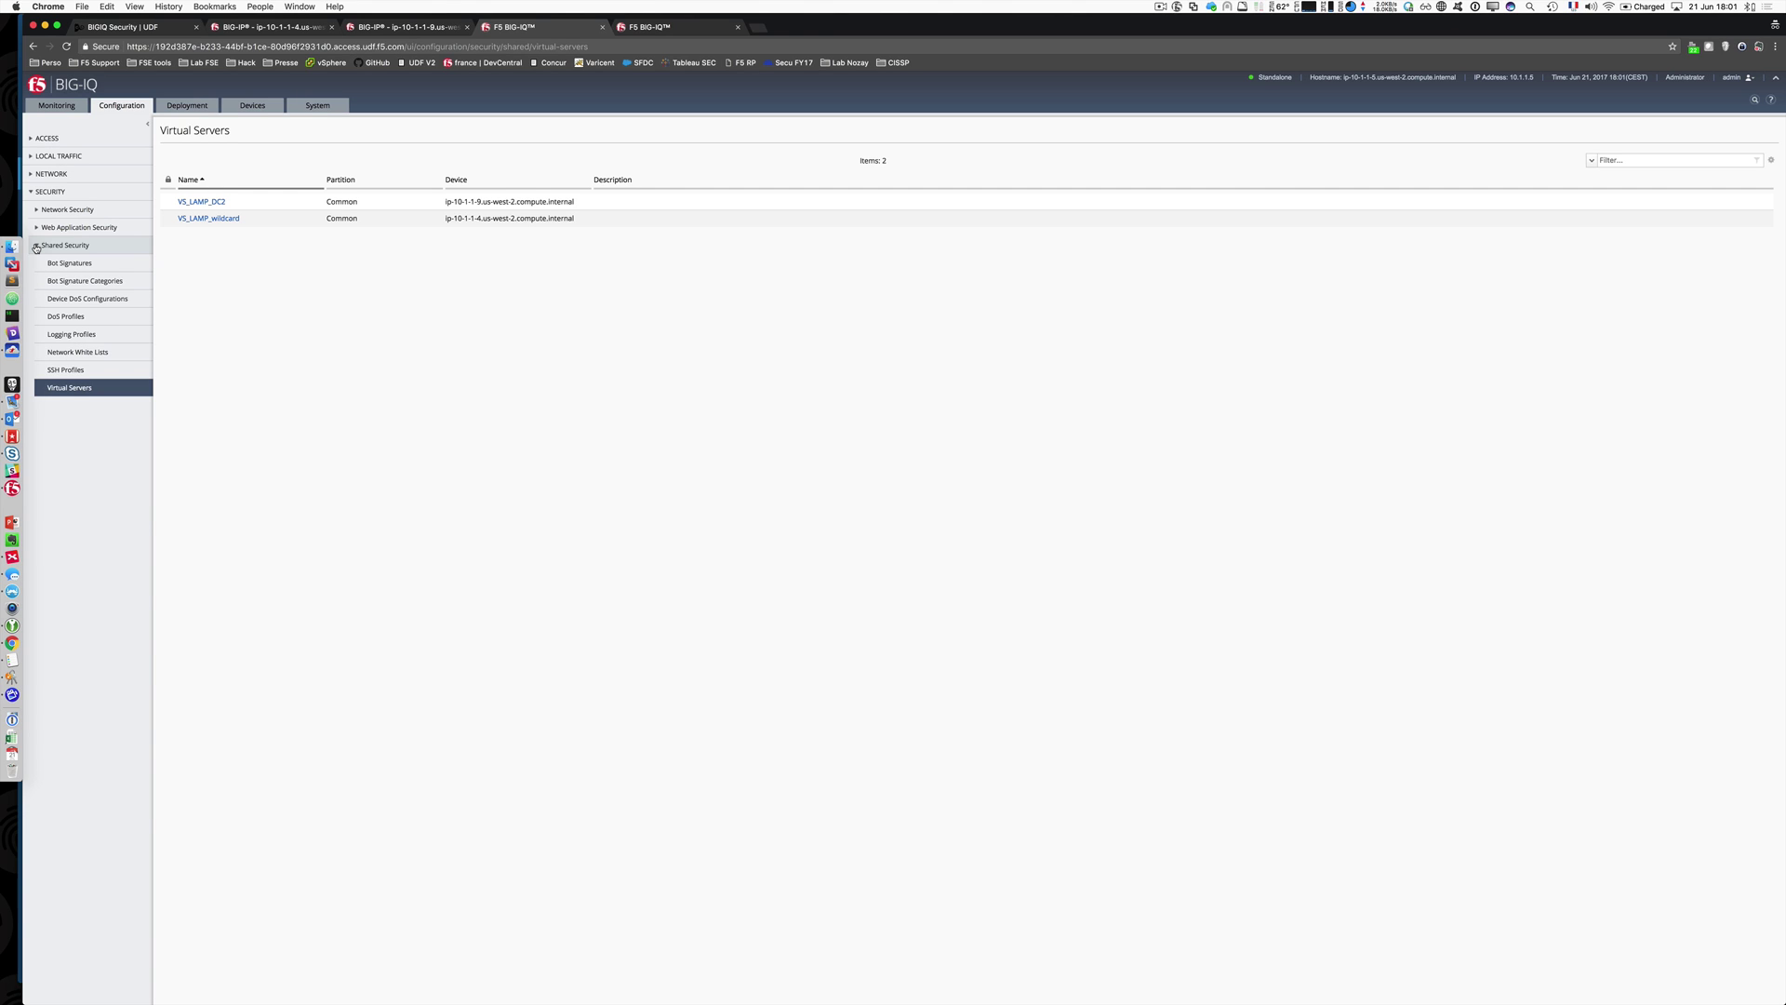
click(36, 246)
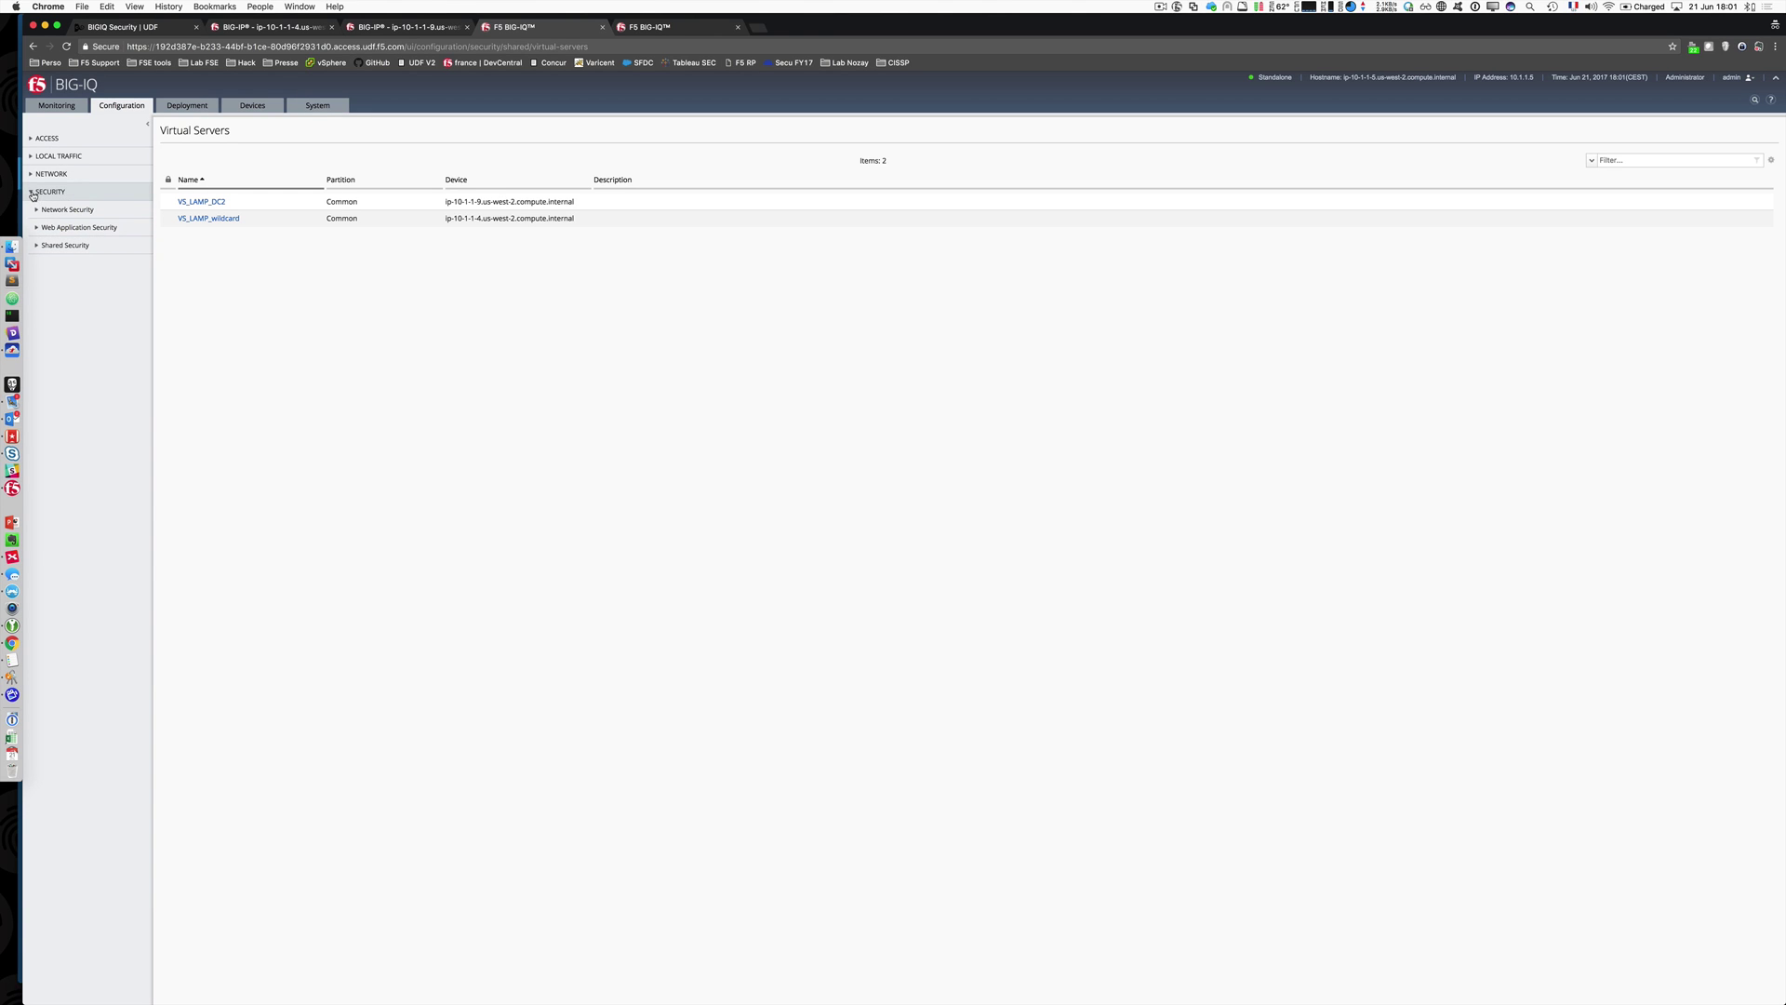
click(29, 191)
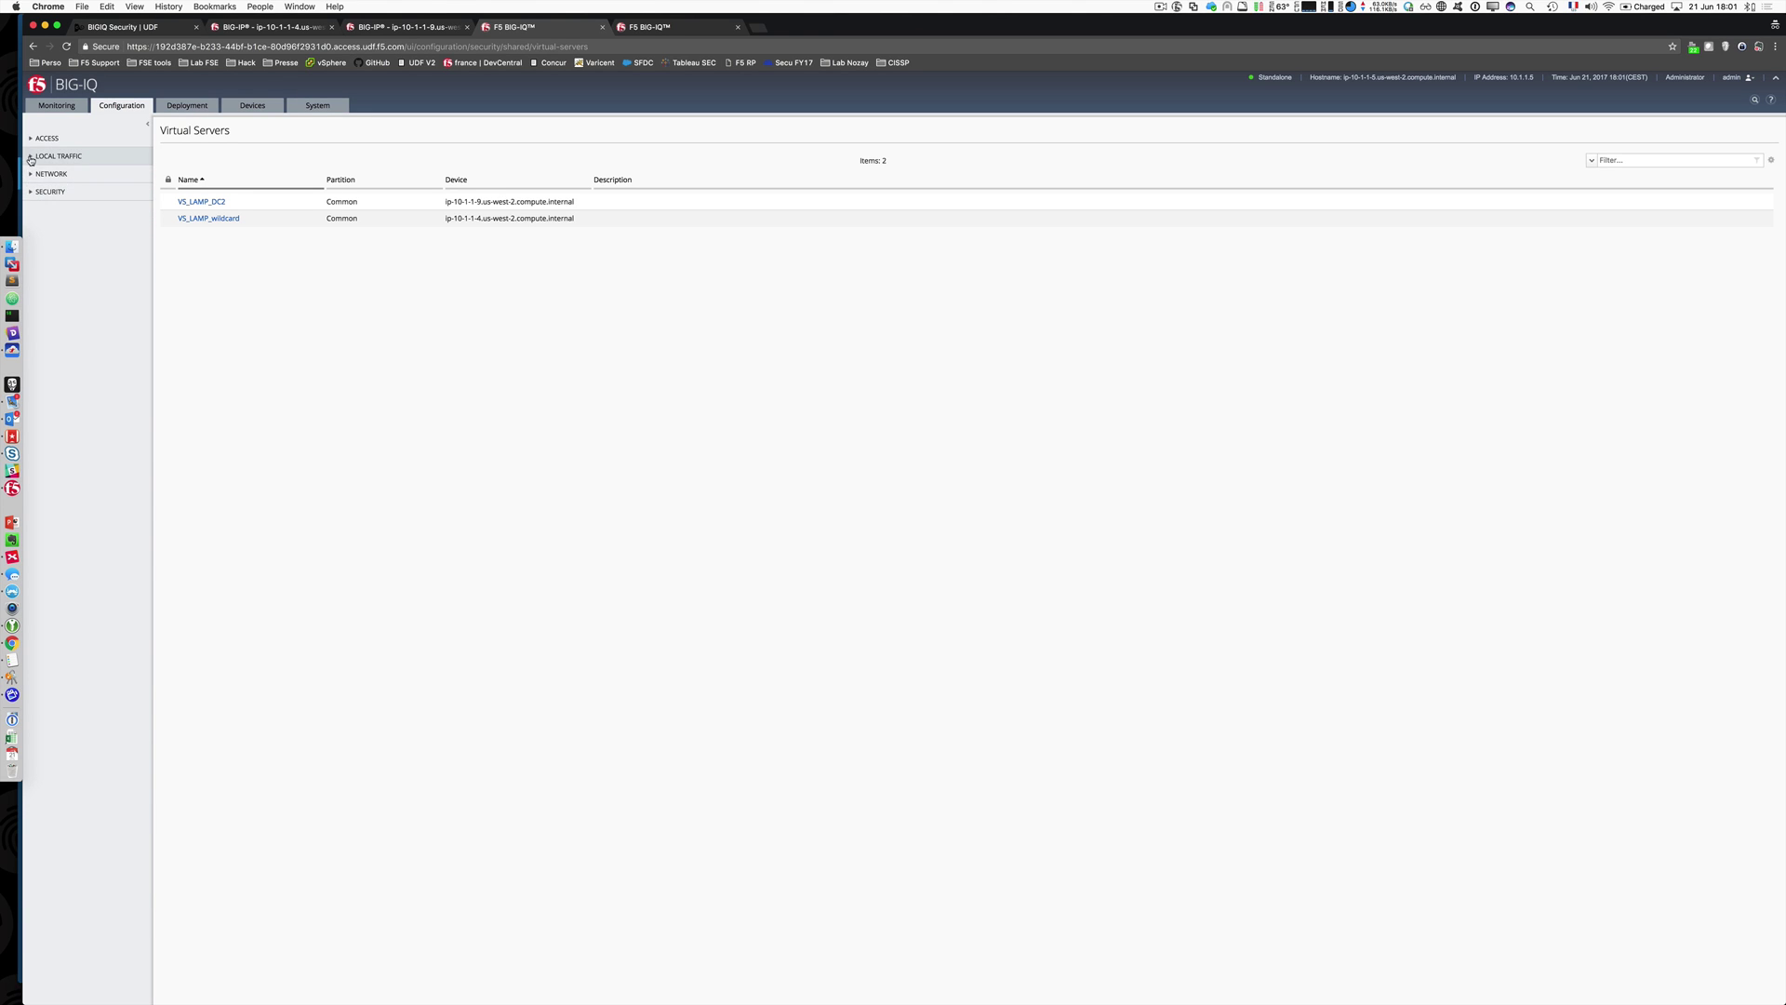
click(30, 156)
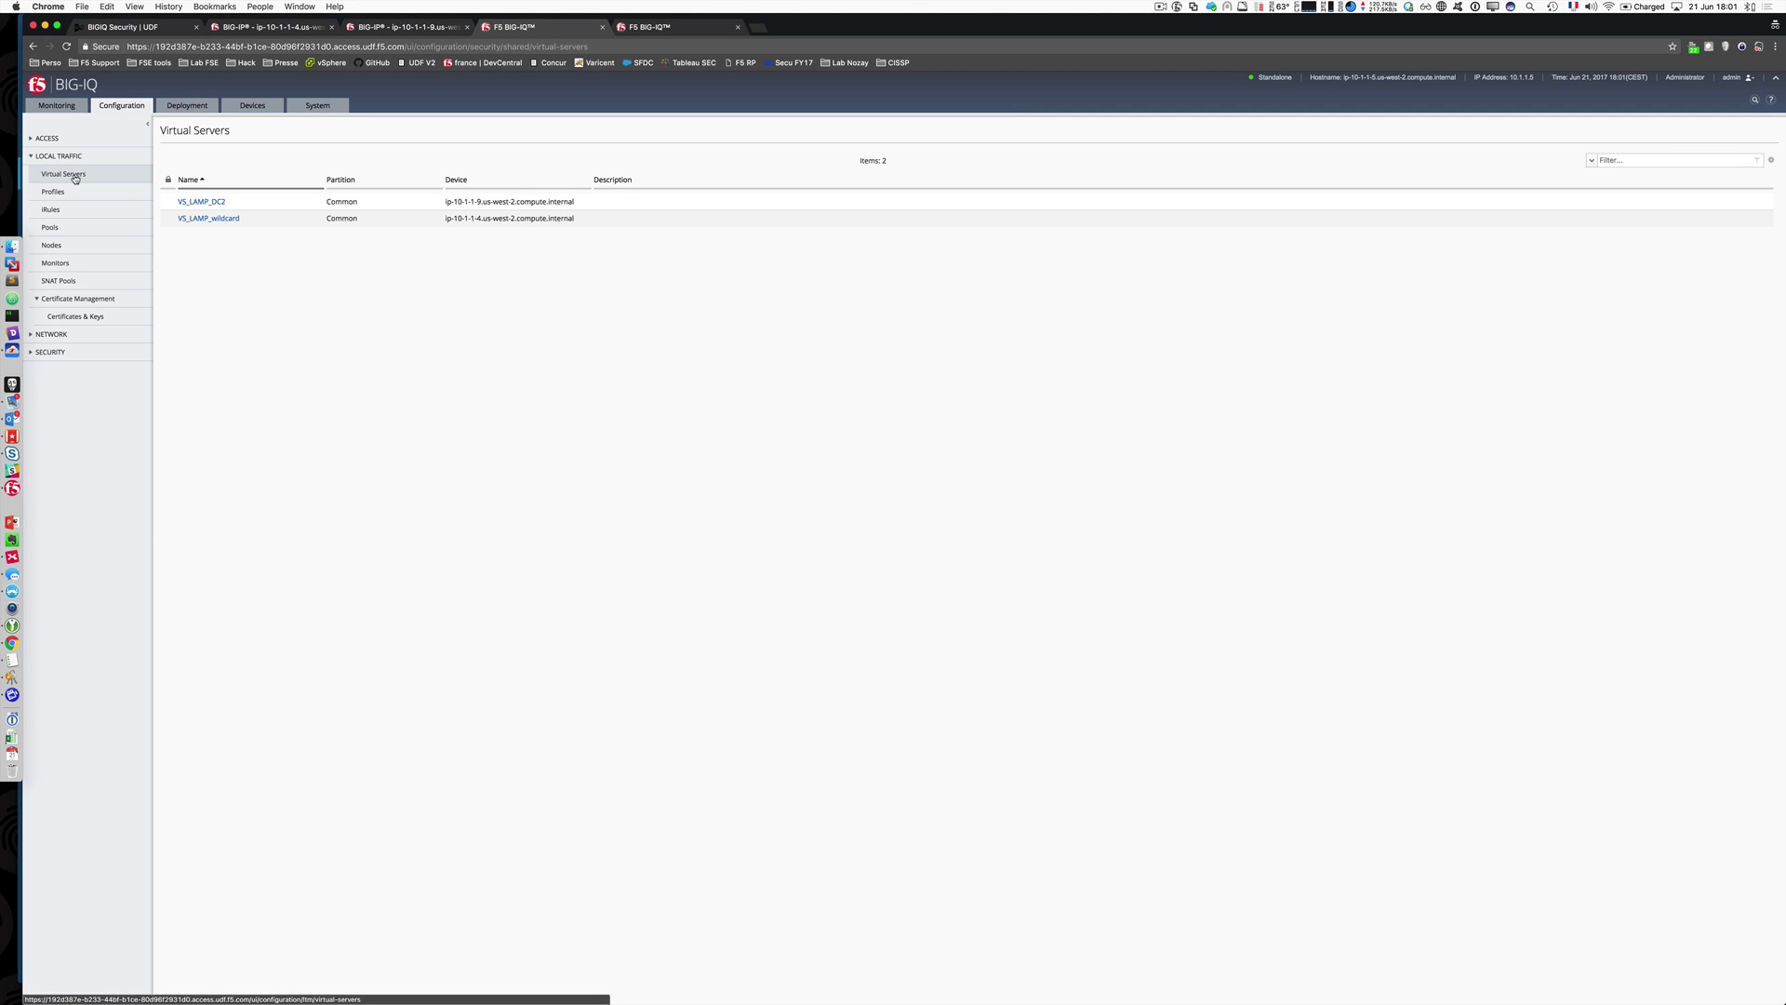
click(65, 176)
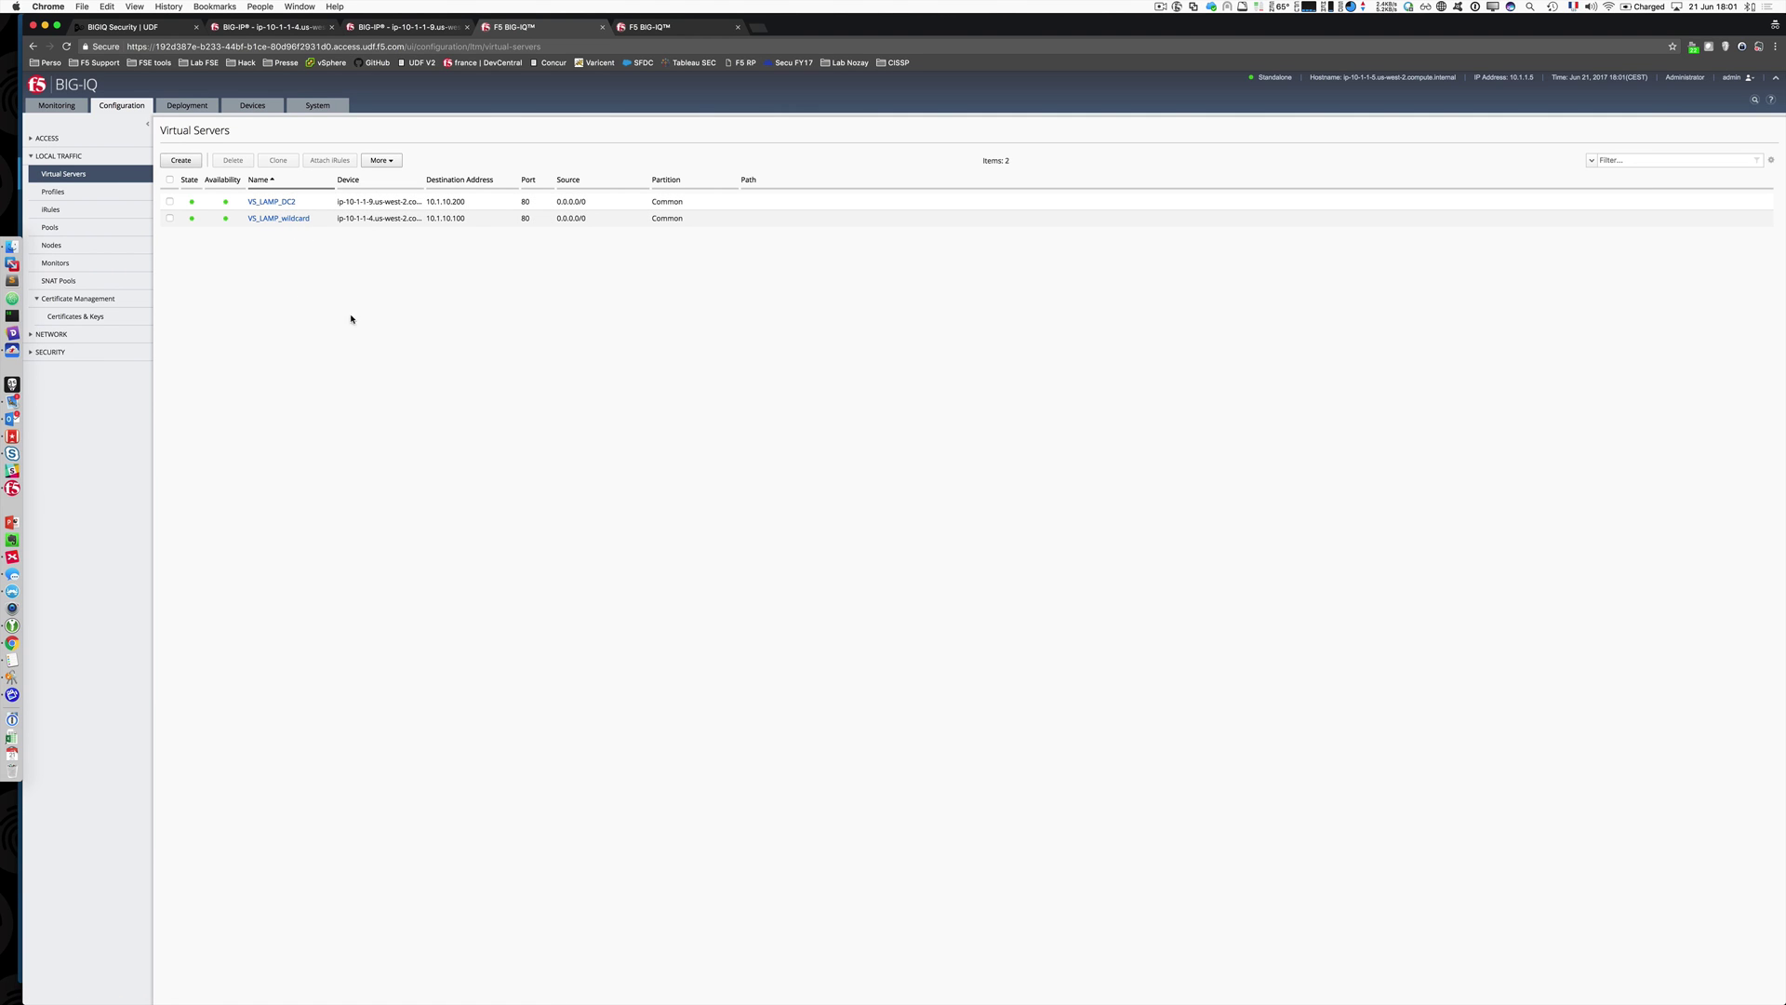
double_click(373, 220)
click(373, 221)
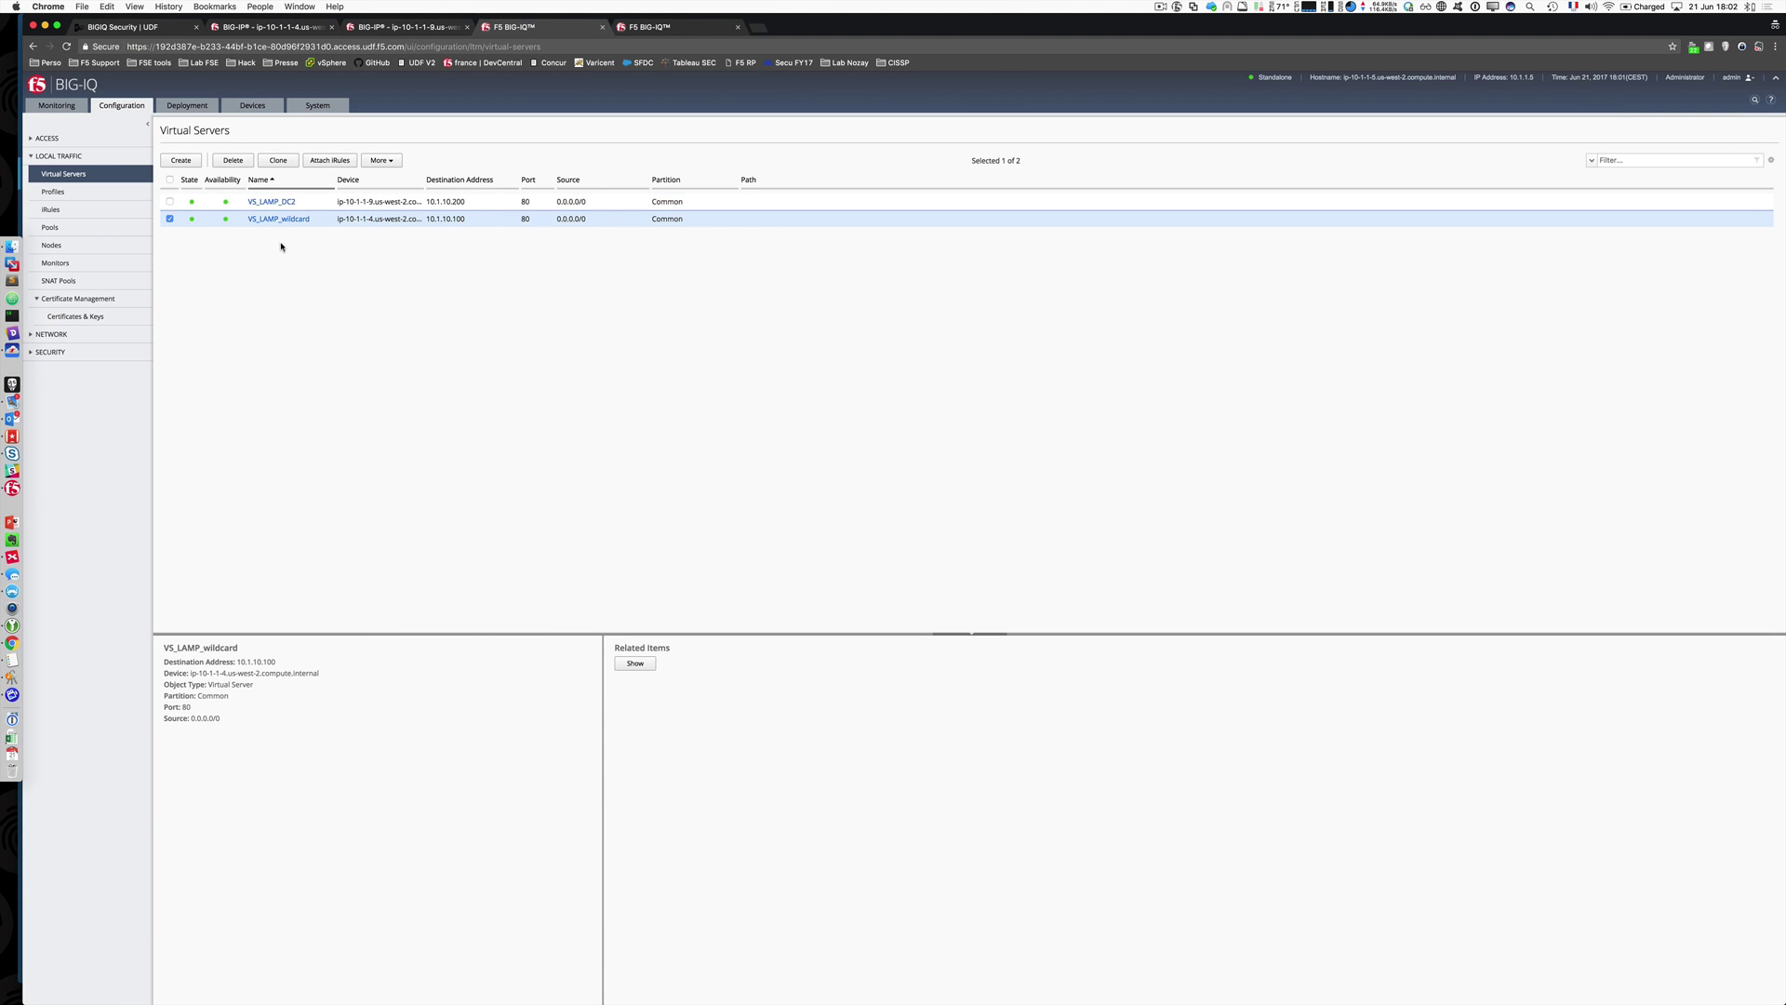
click(279, 219)
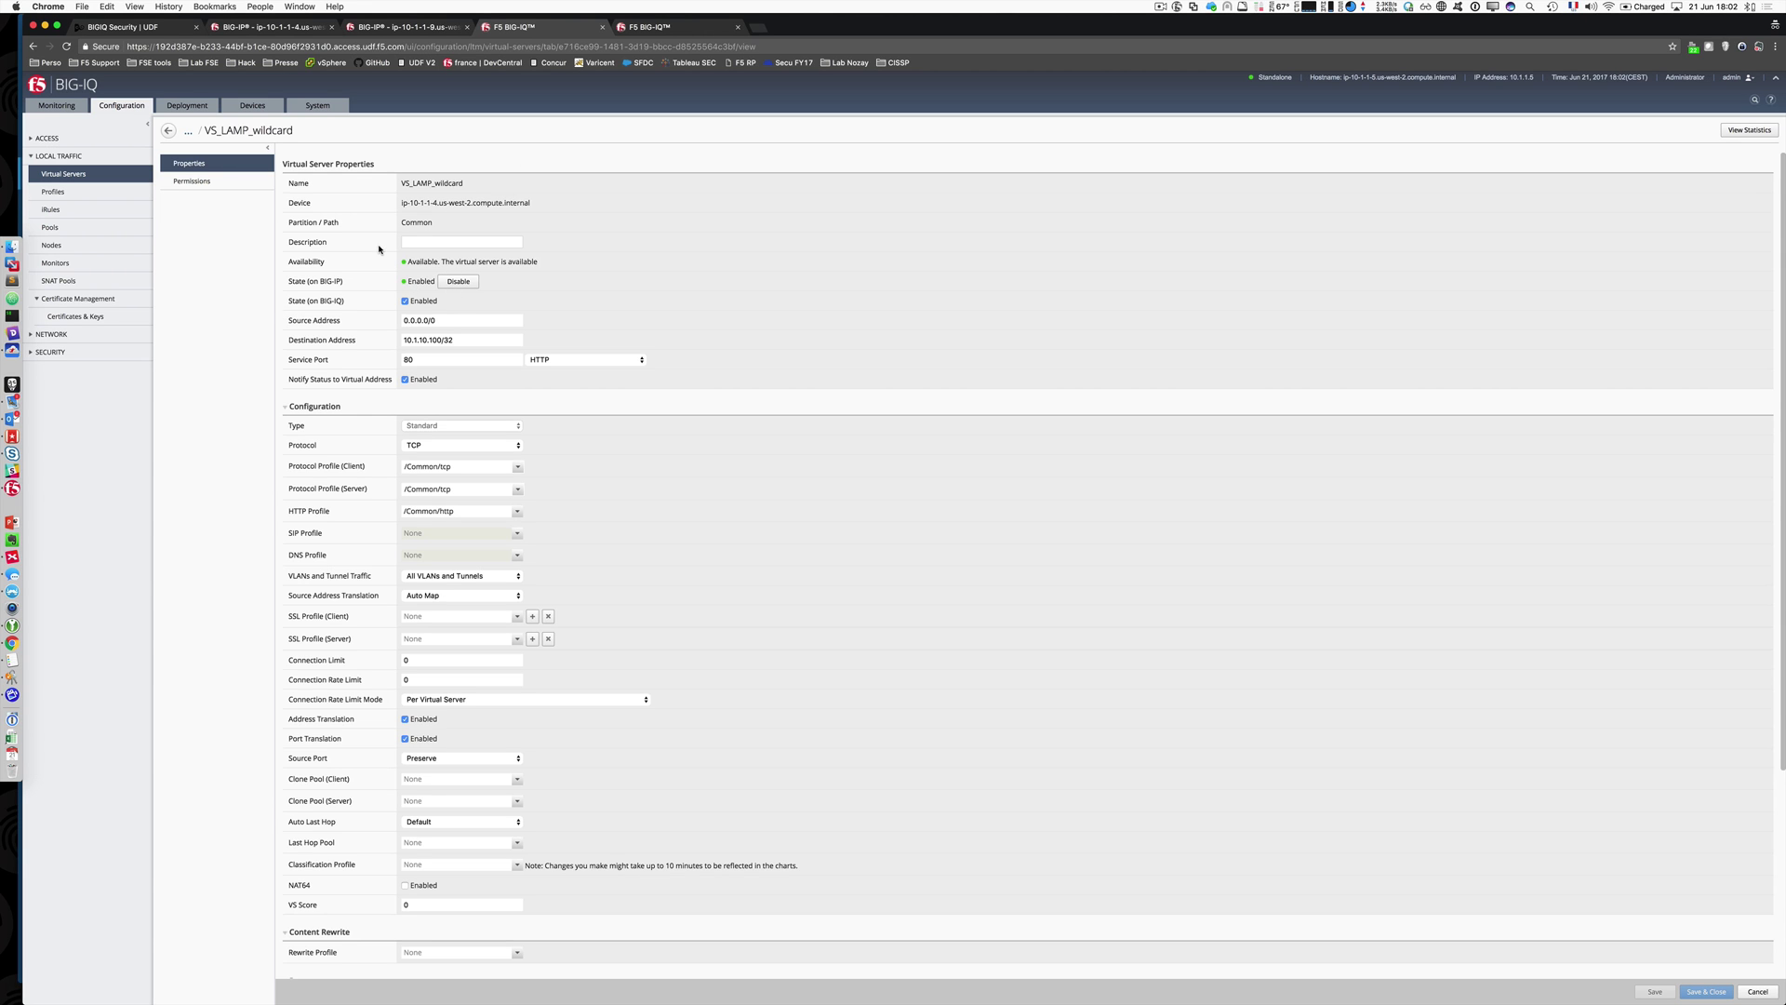
scroll(408, 223, down, 5)
scroll(377, 250, down, 1)
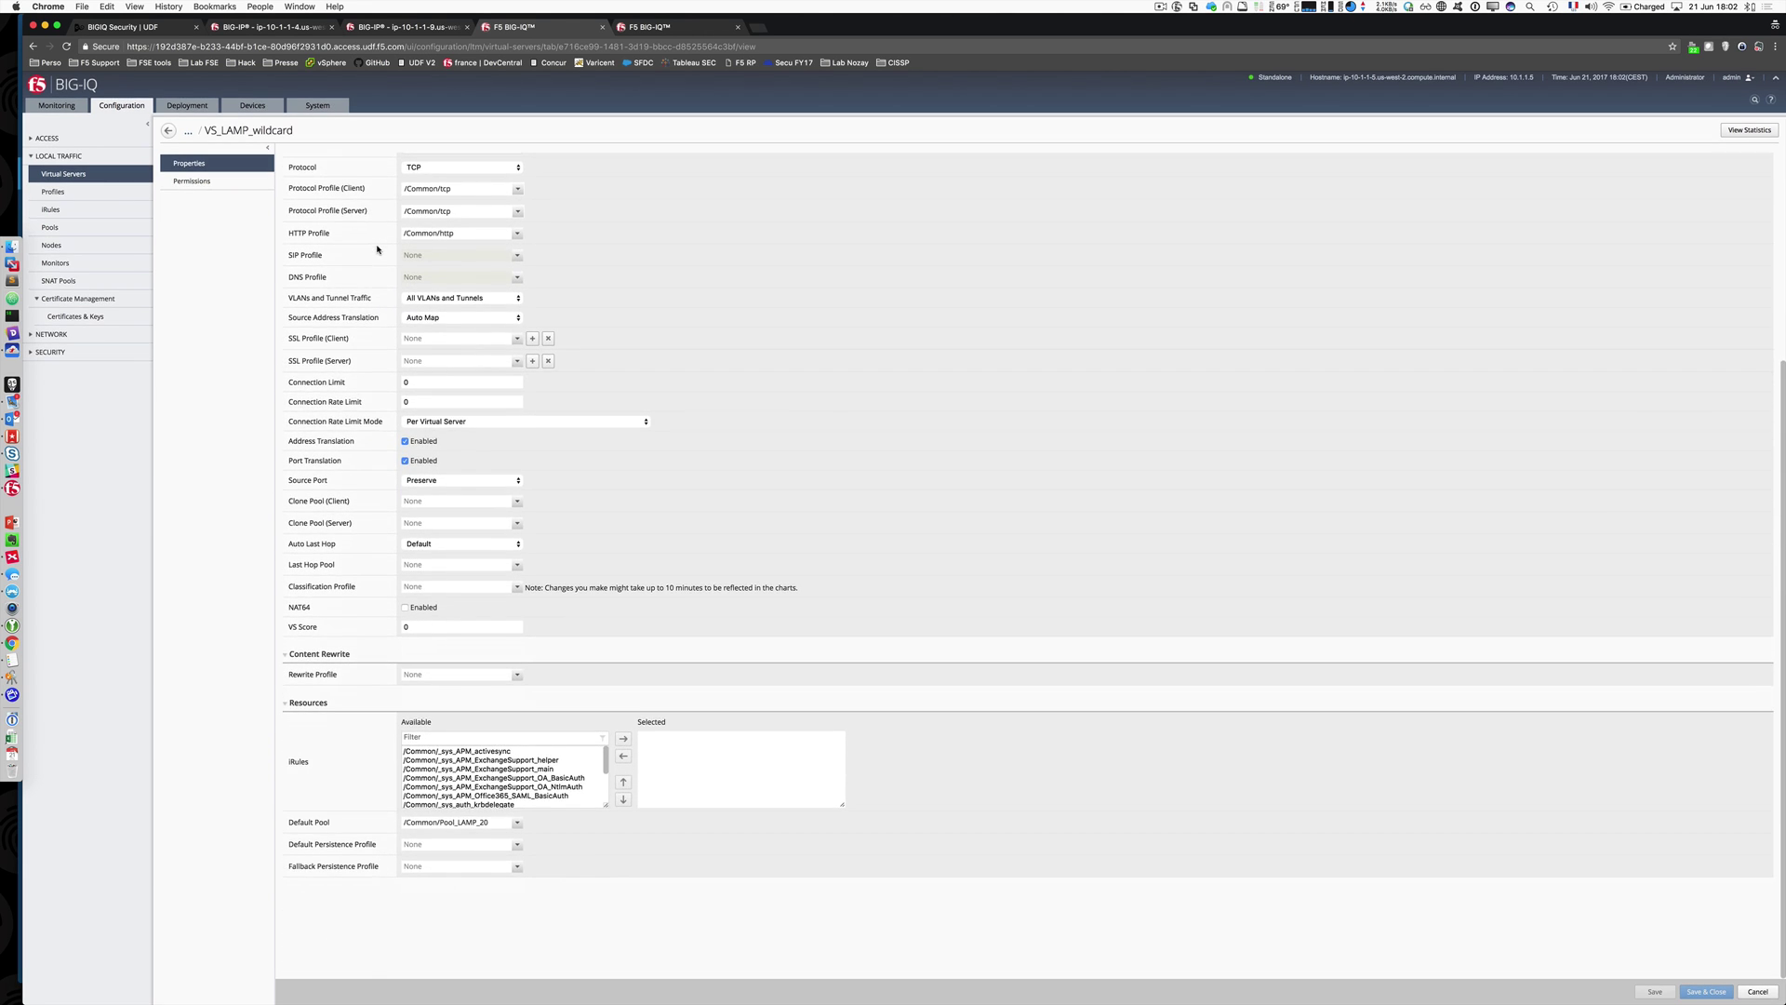
scroll(372, 248, up, 6)
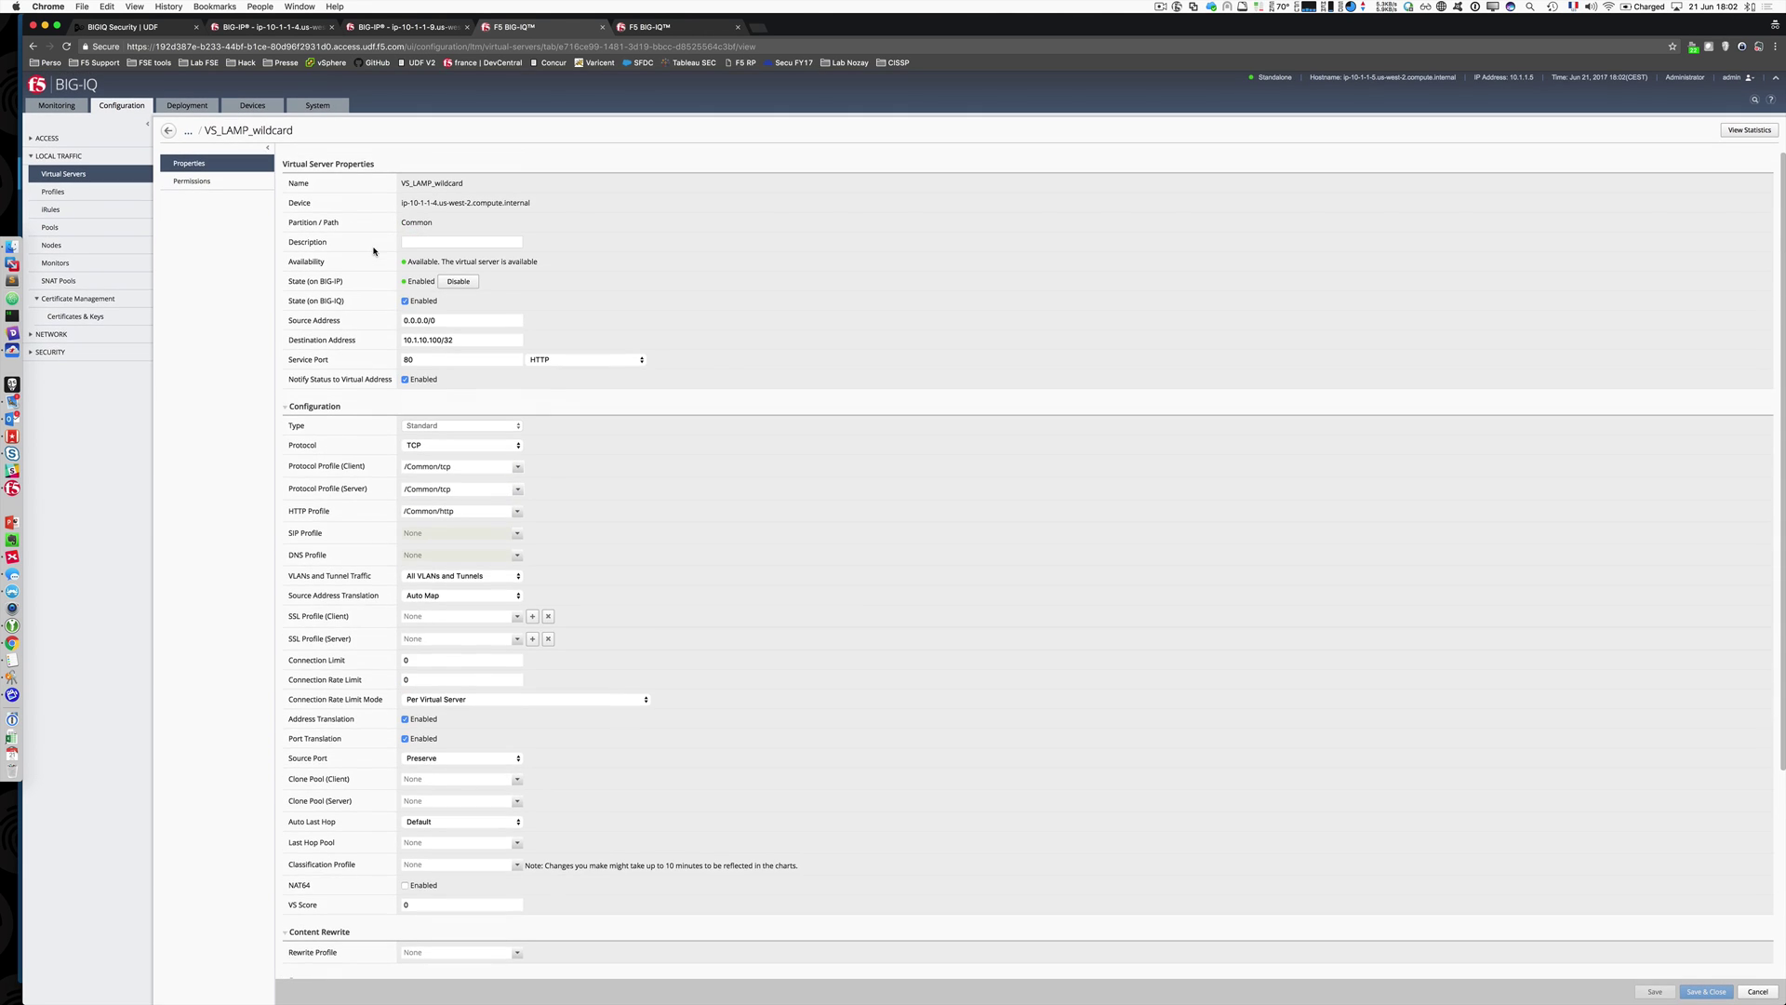
click(1757, 992)
Step: Start a new virtual server VS_Demo on device ip-10-1-1-4 with destination 10.1.10.130
click(181, 160)
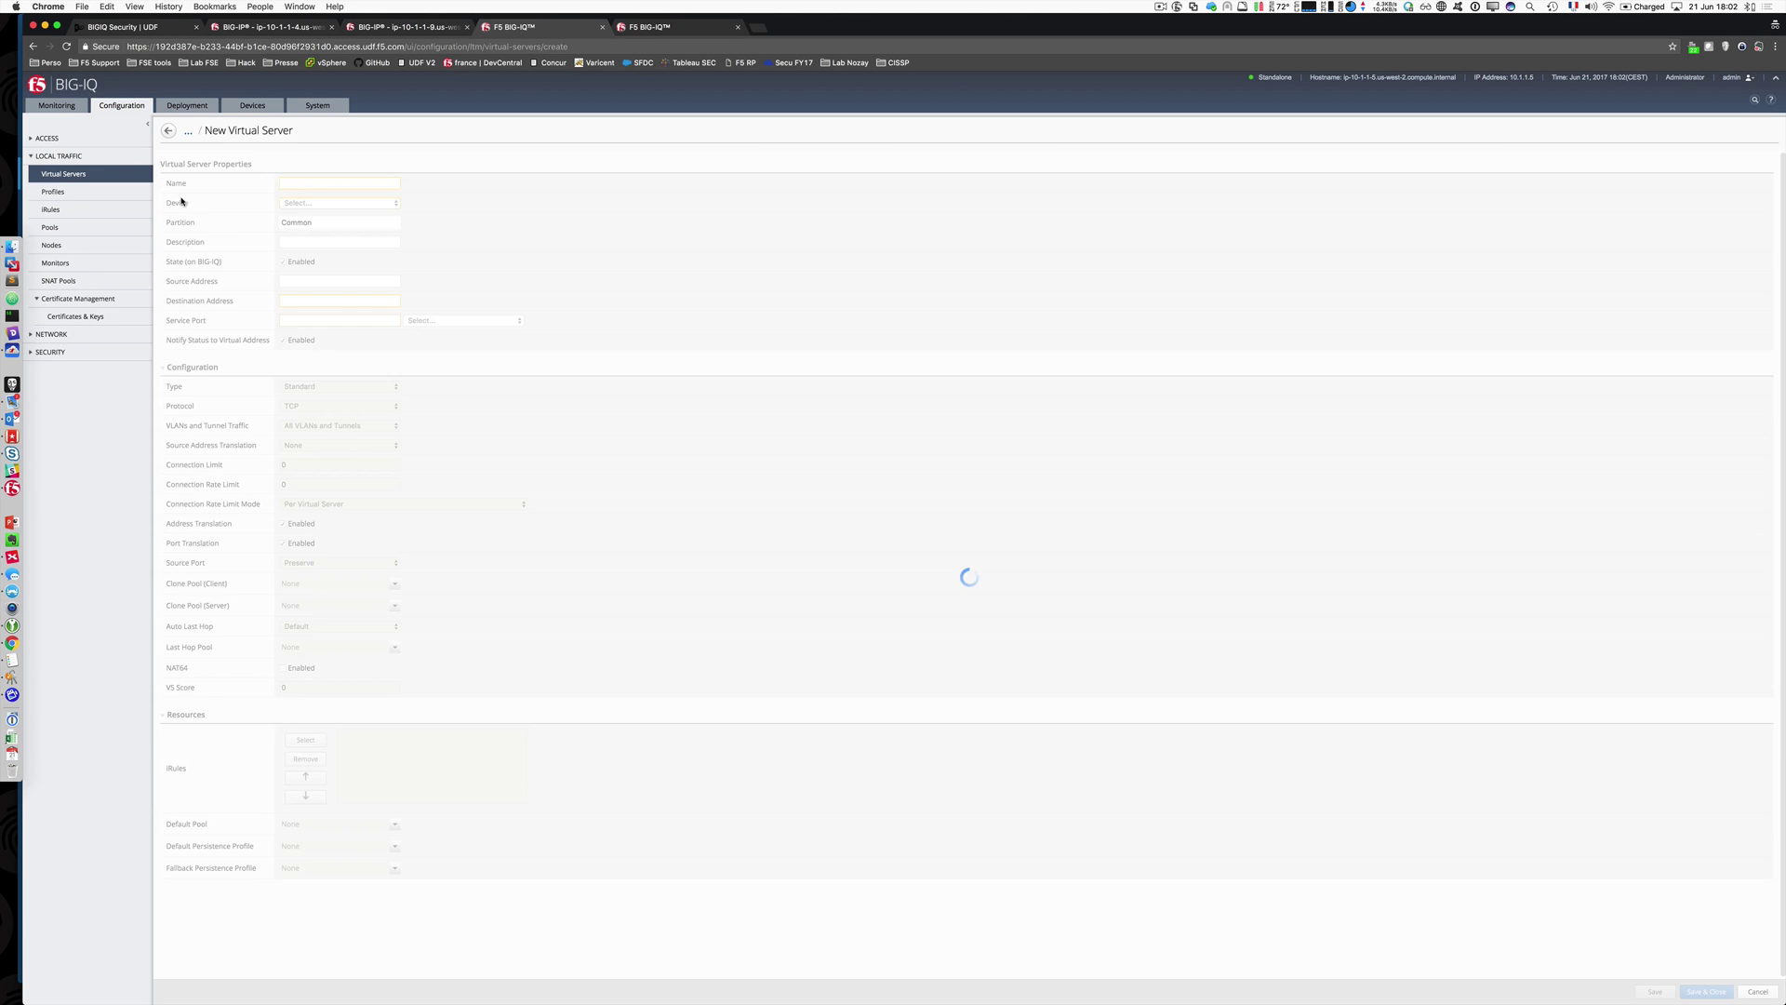
click(336, 202)
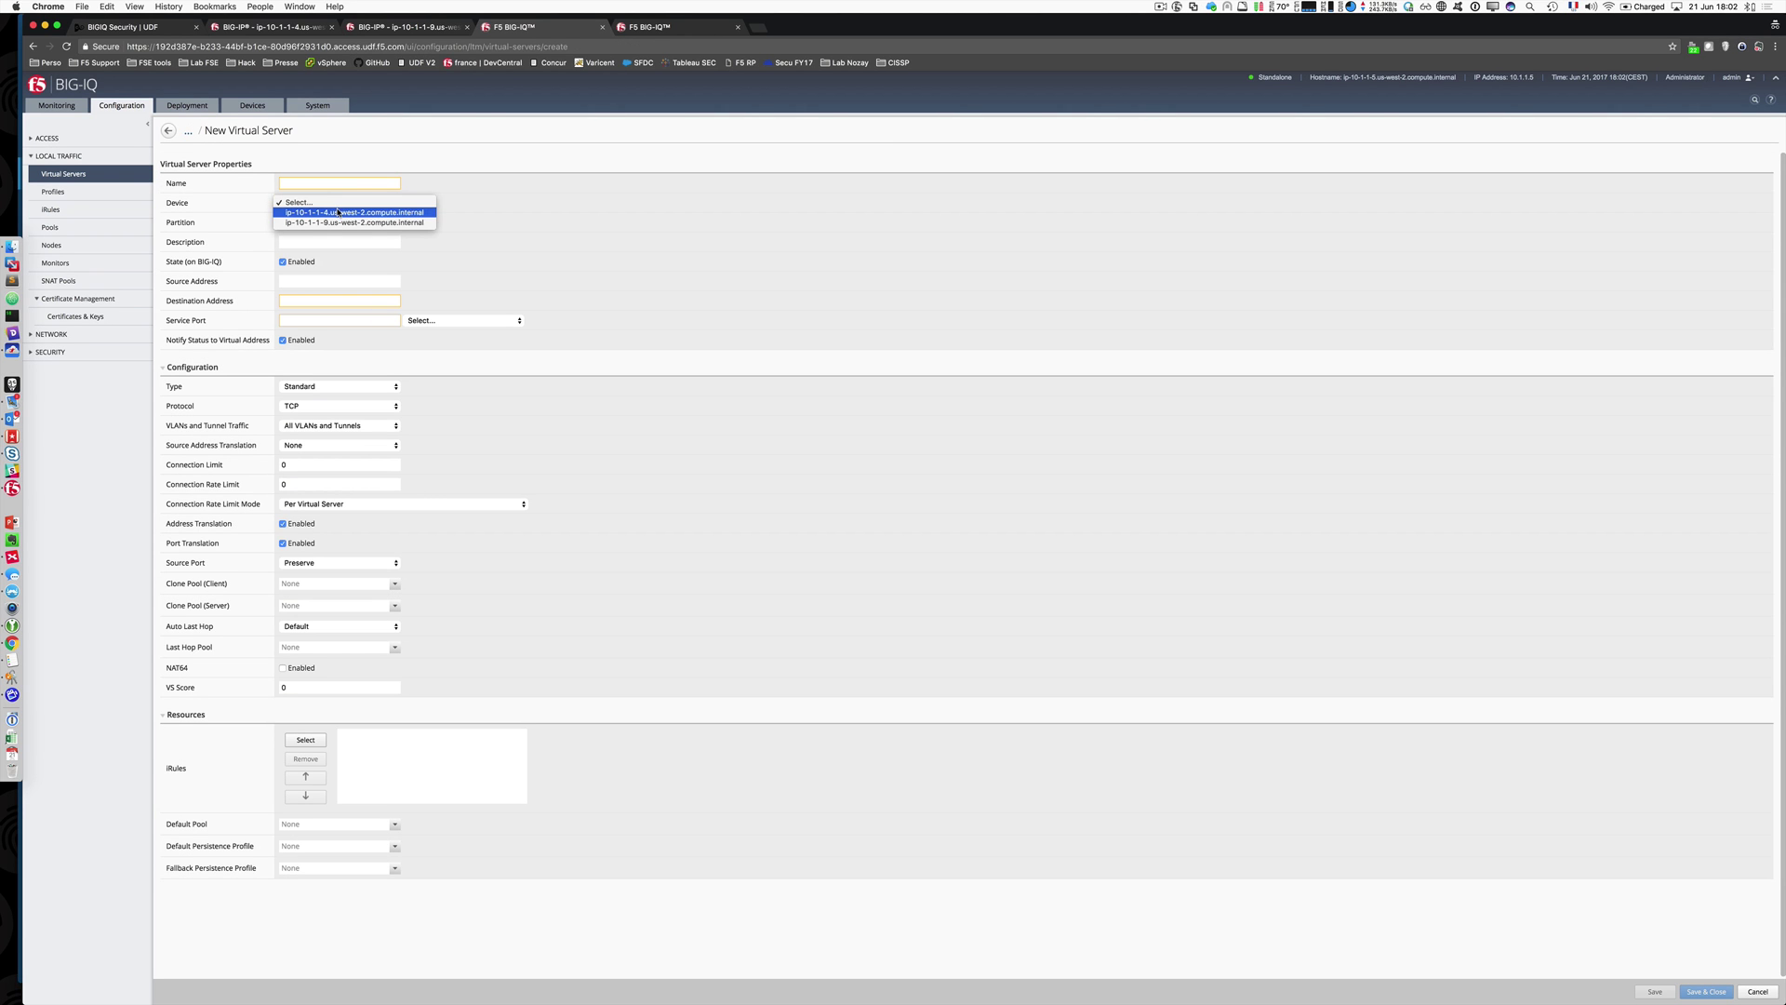
click(337, 212)
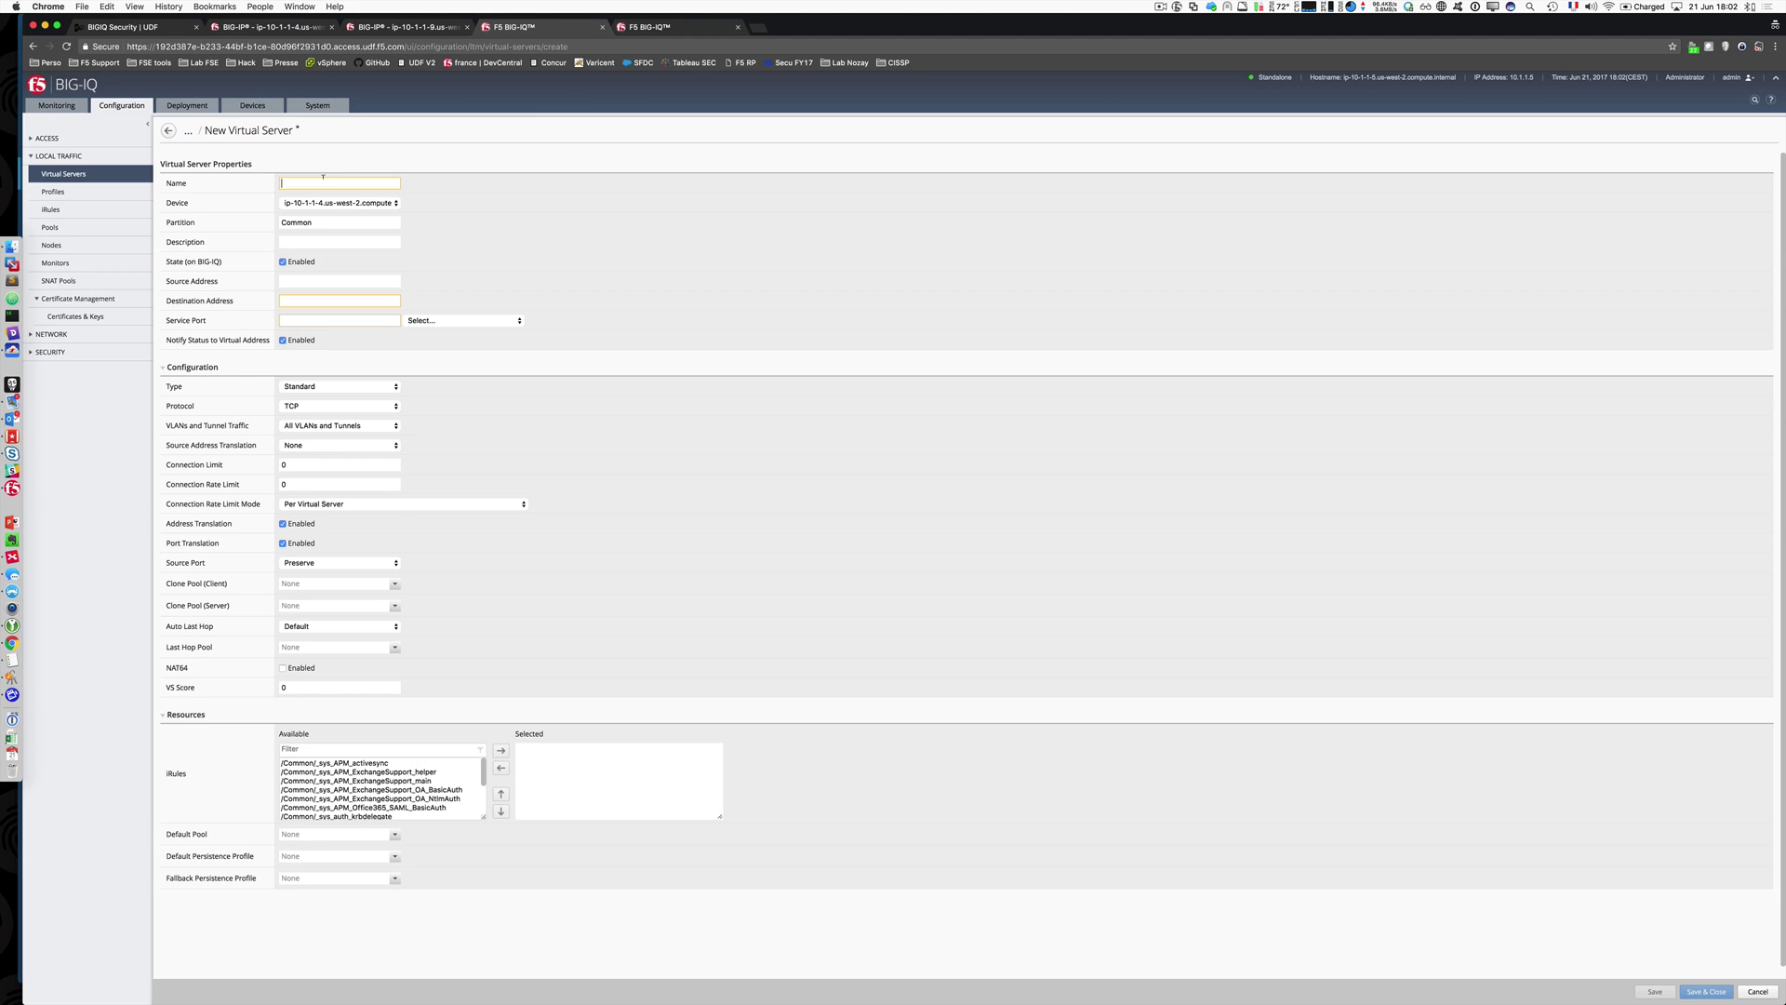
click(324, 179)
text(VS_)
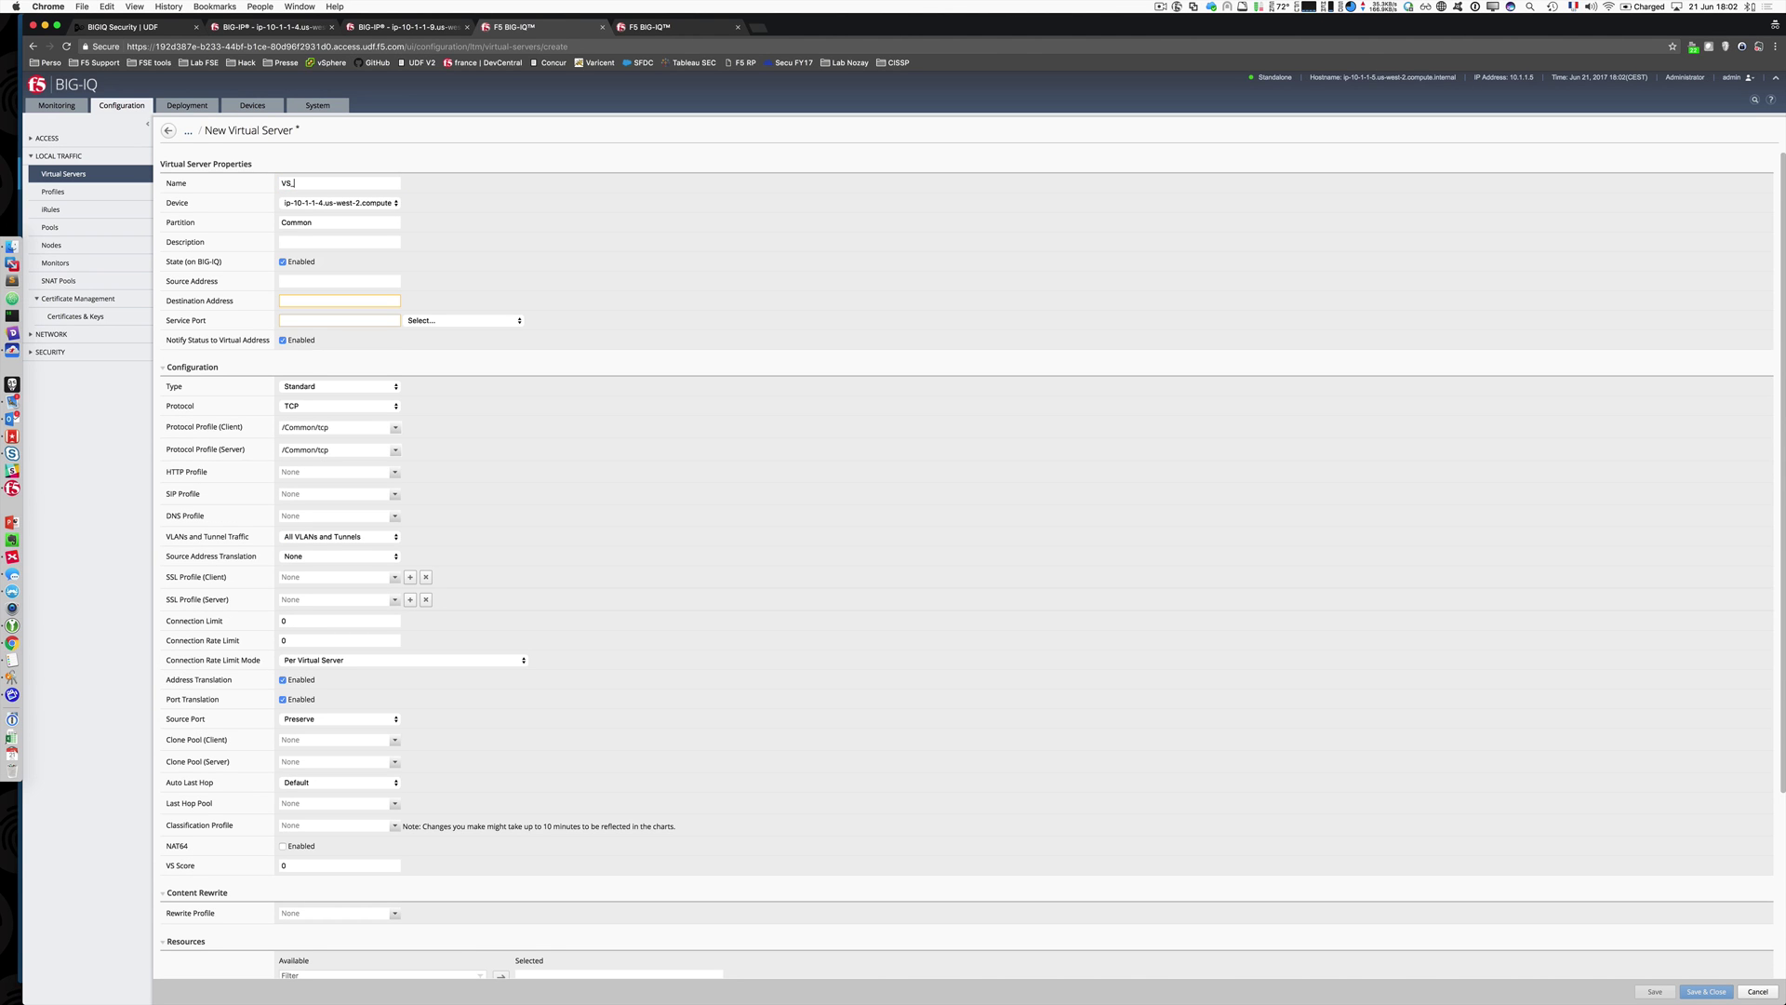
text(Demo)
text(10.)
text(1.10.130)
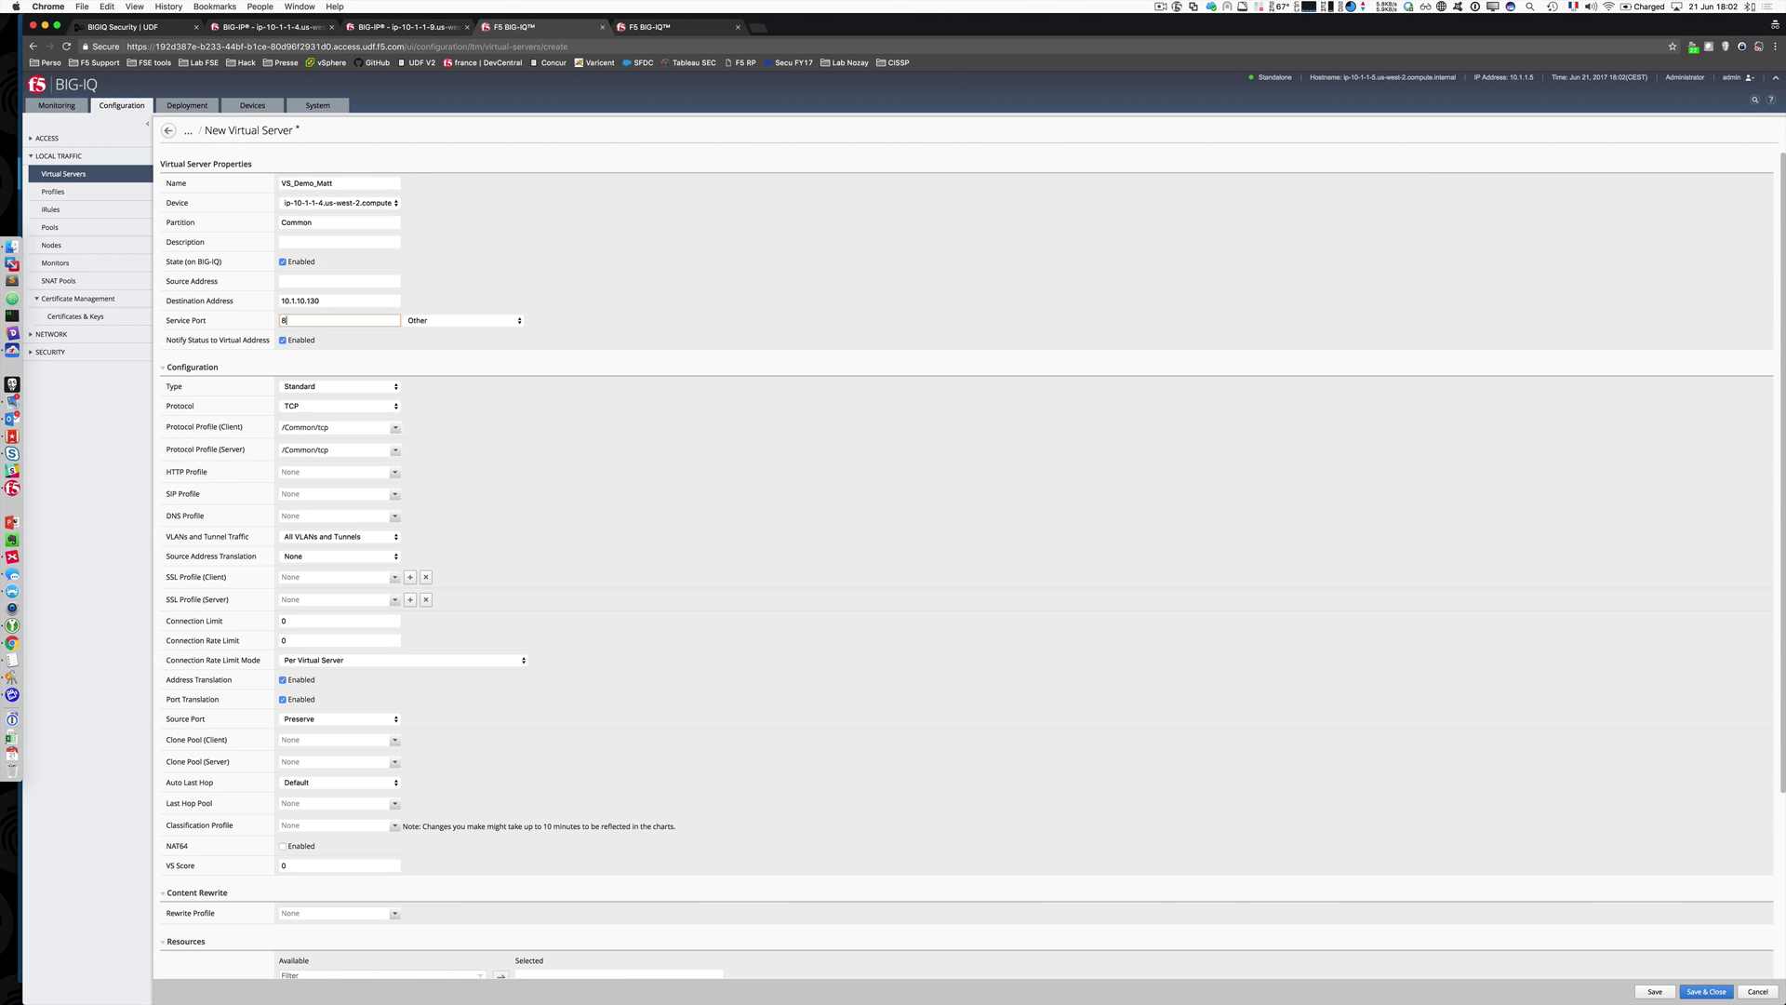
text(80)
Step: Keep TCP as the protocol, apply the /Common/http profile, and set SNAT to Auto Map
click(391, 406)
click(391, 406)
click(395, 472)
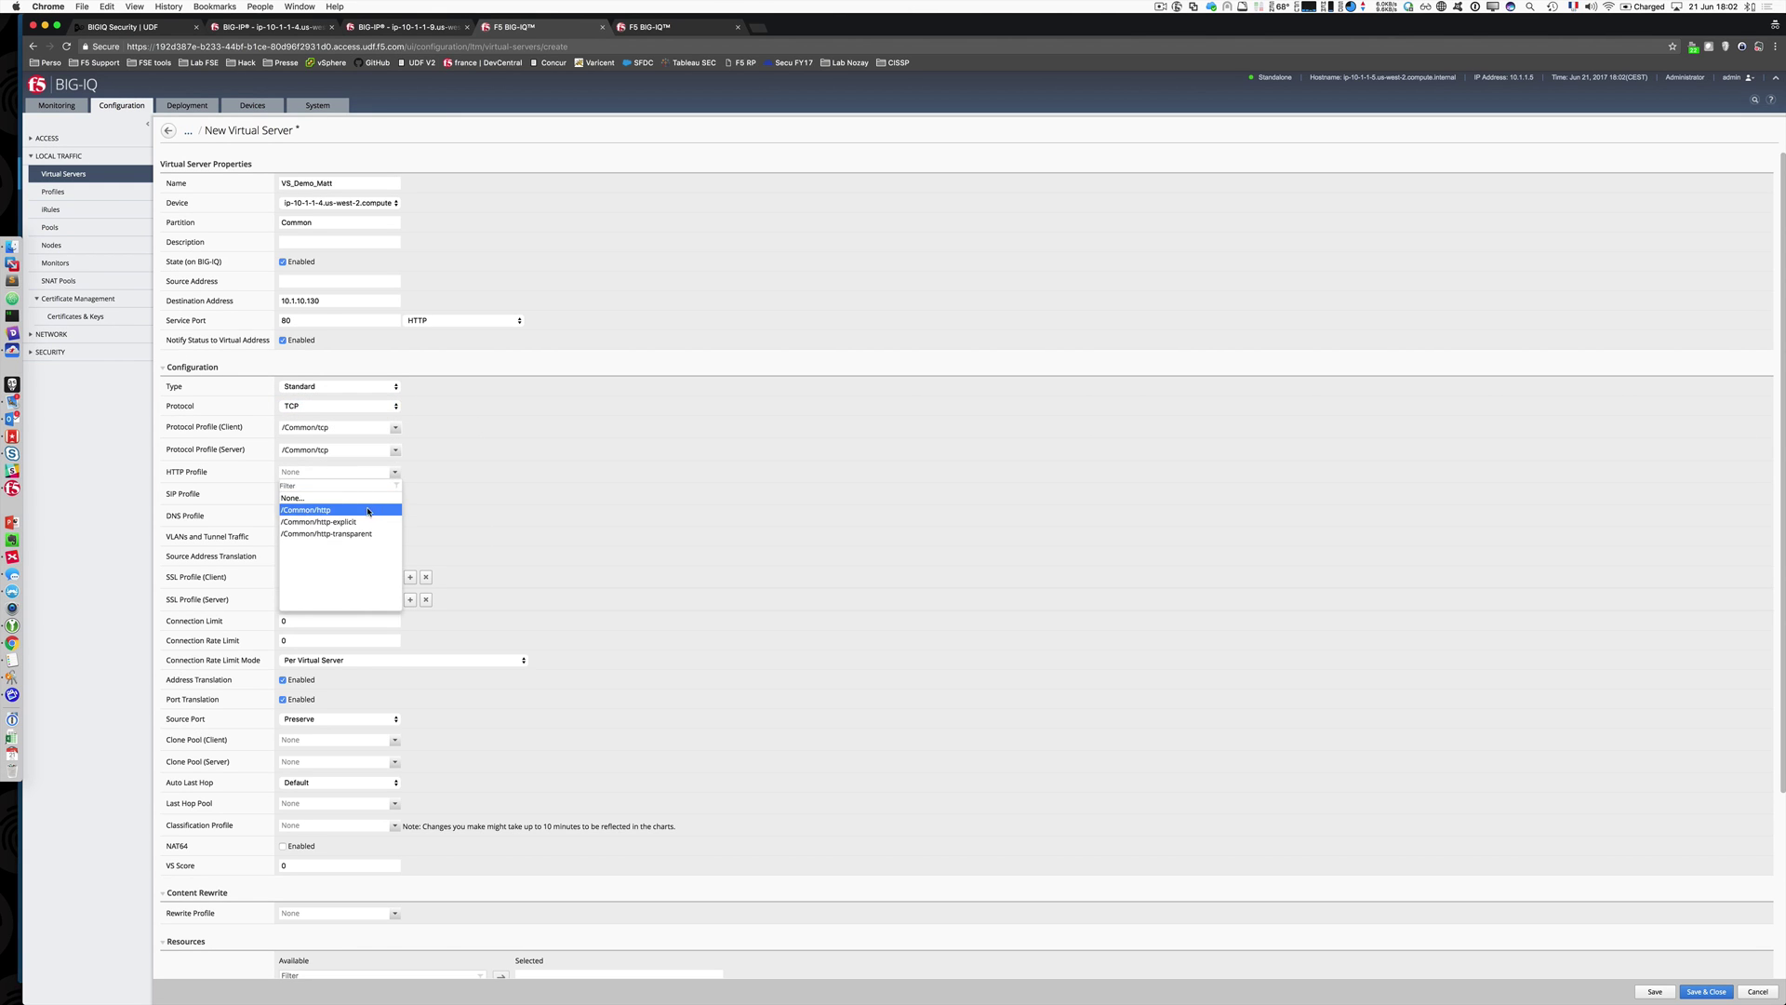
click(353, 495)
scroll(455, 557, down, 3)
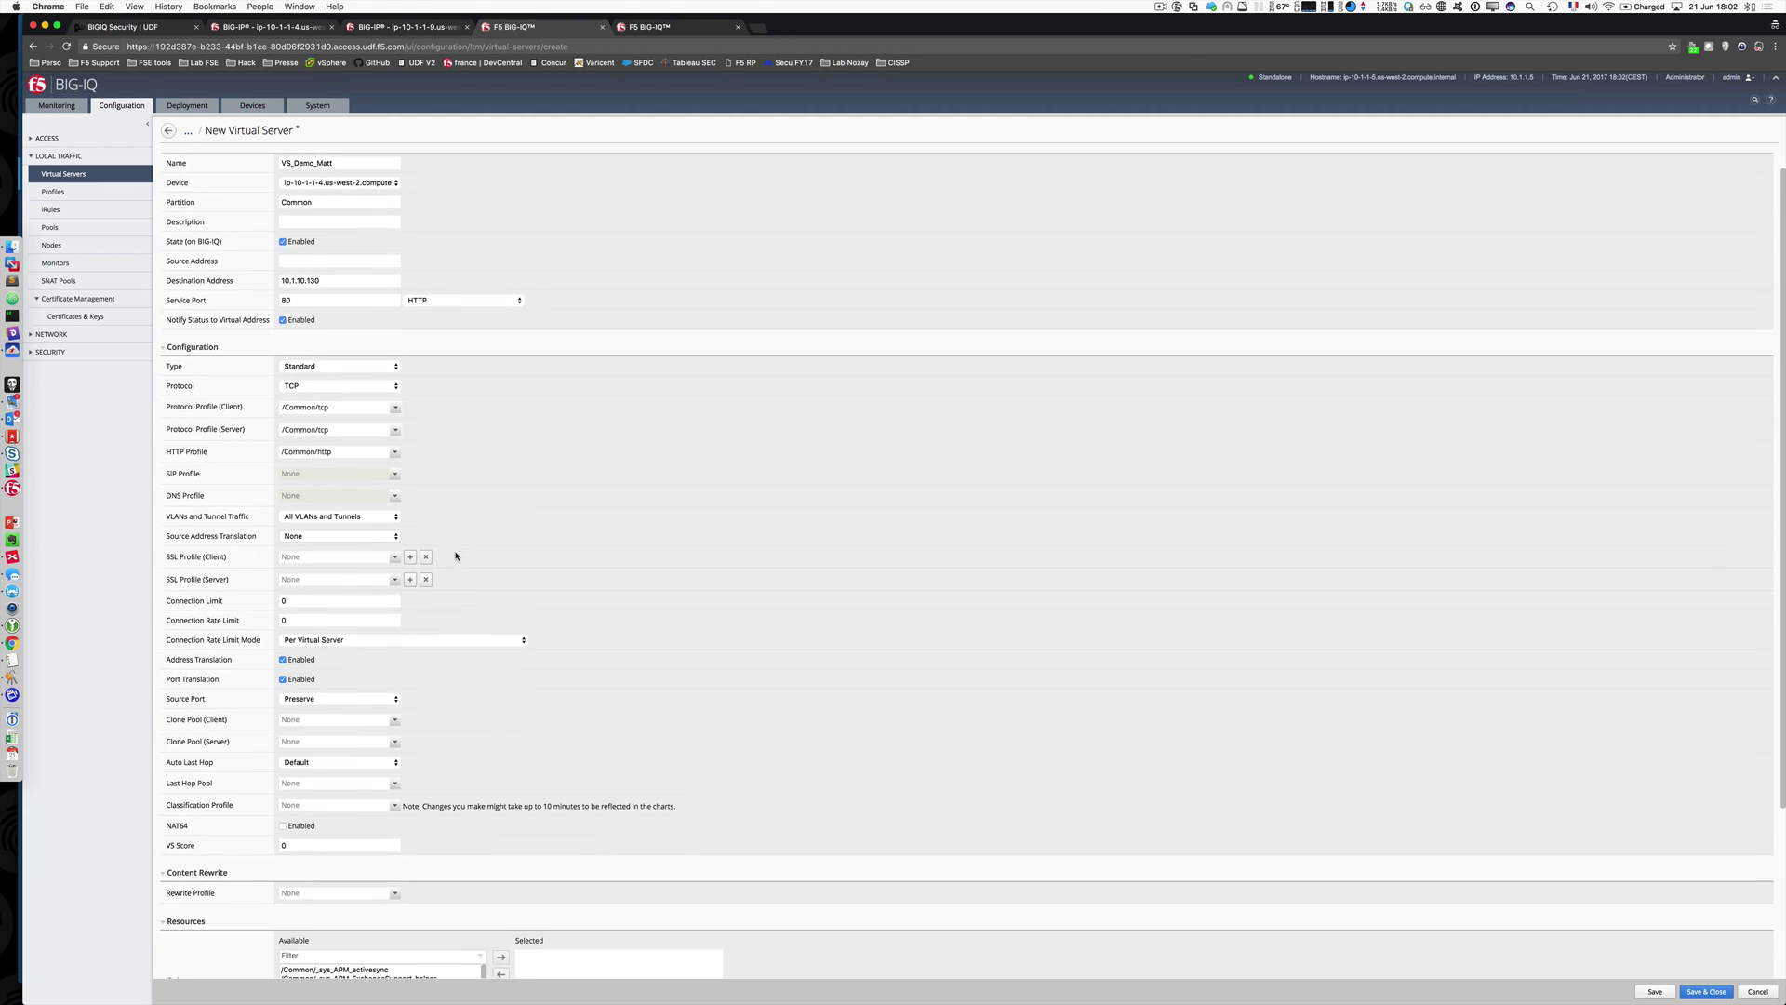
scroll(456, 556, down, 2)
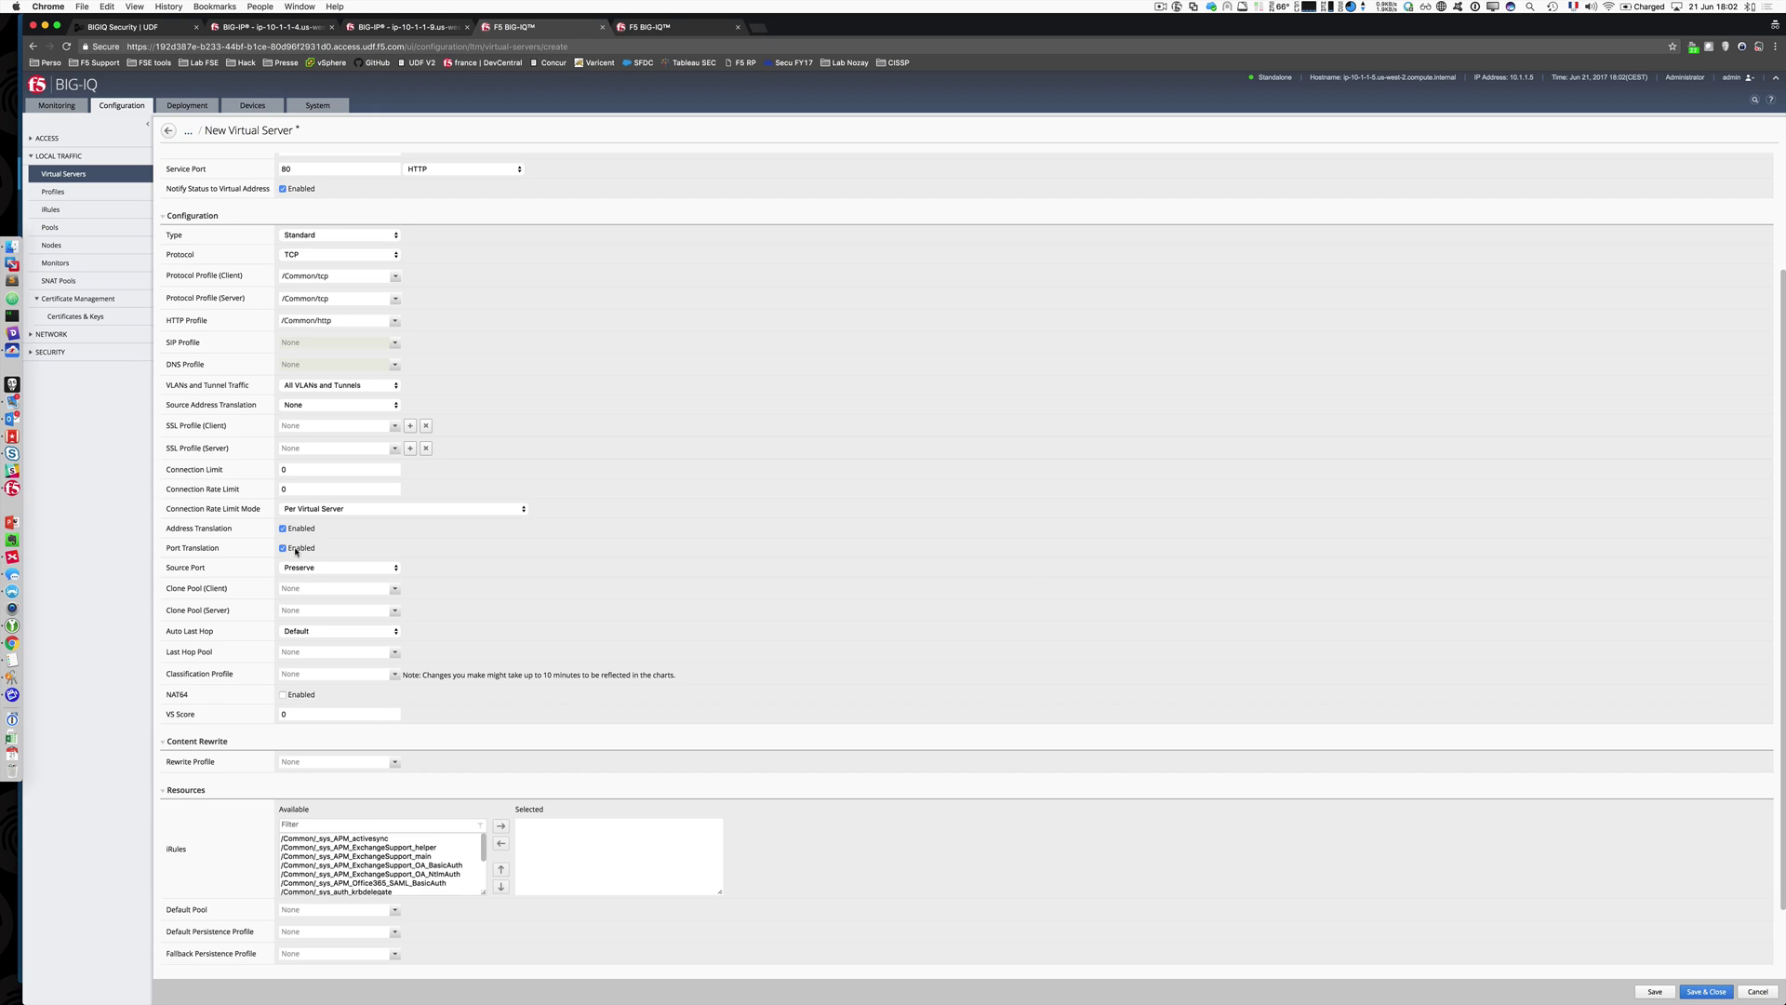
click(305, 405)
click(302, 395)
Step: Make Pool_LAMP_20 the default pool and save the new virtual server
scroll(593, 747, down, 2)
click(394, 843)
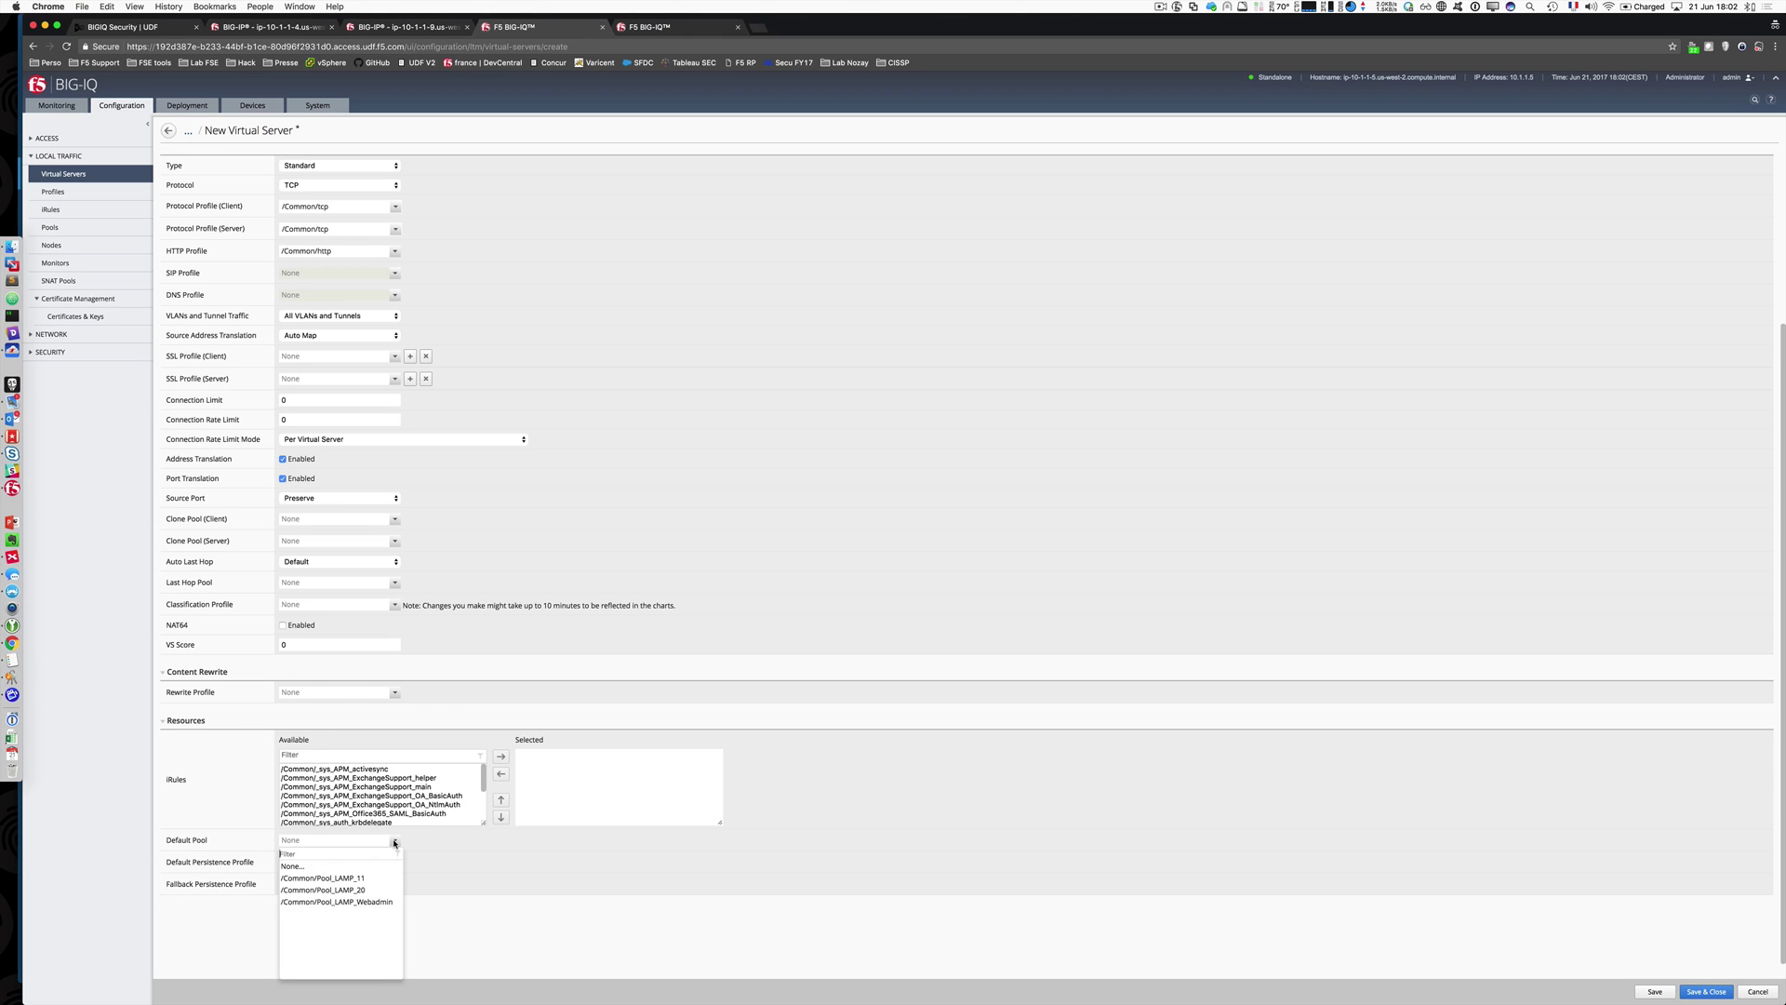
click(369, 891)
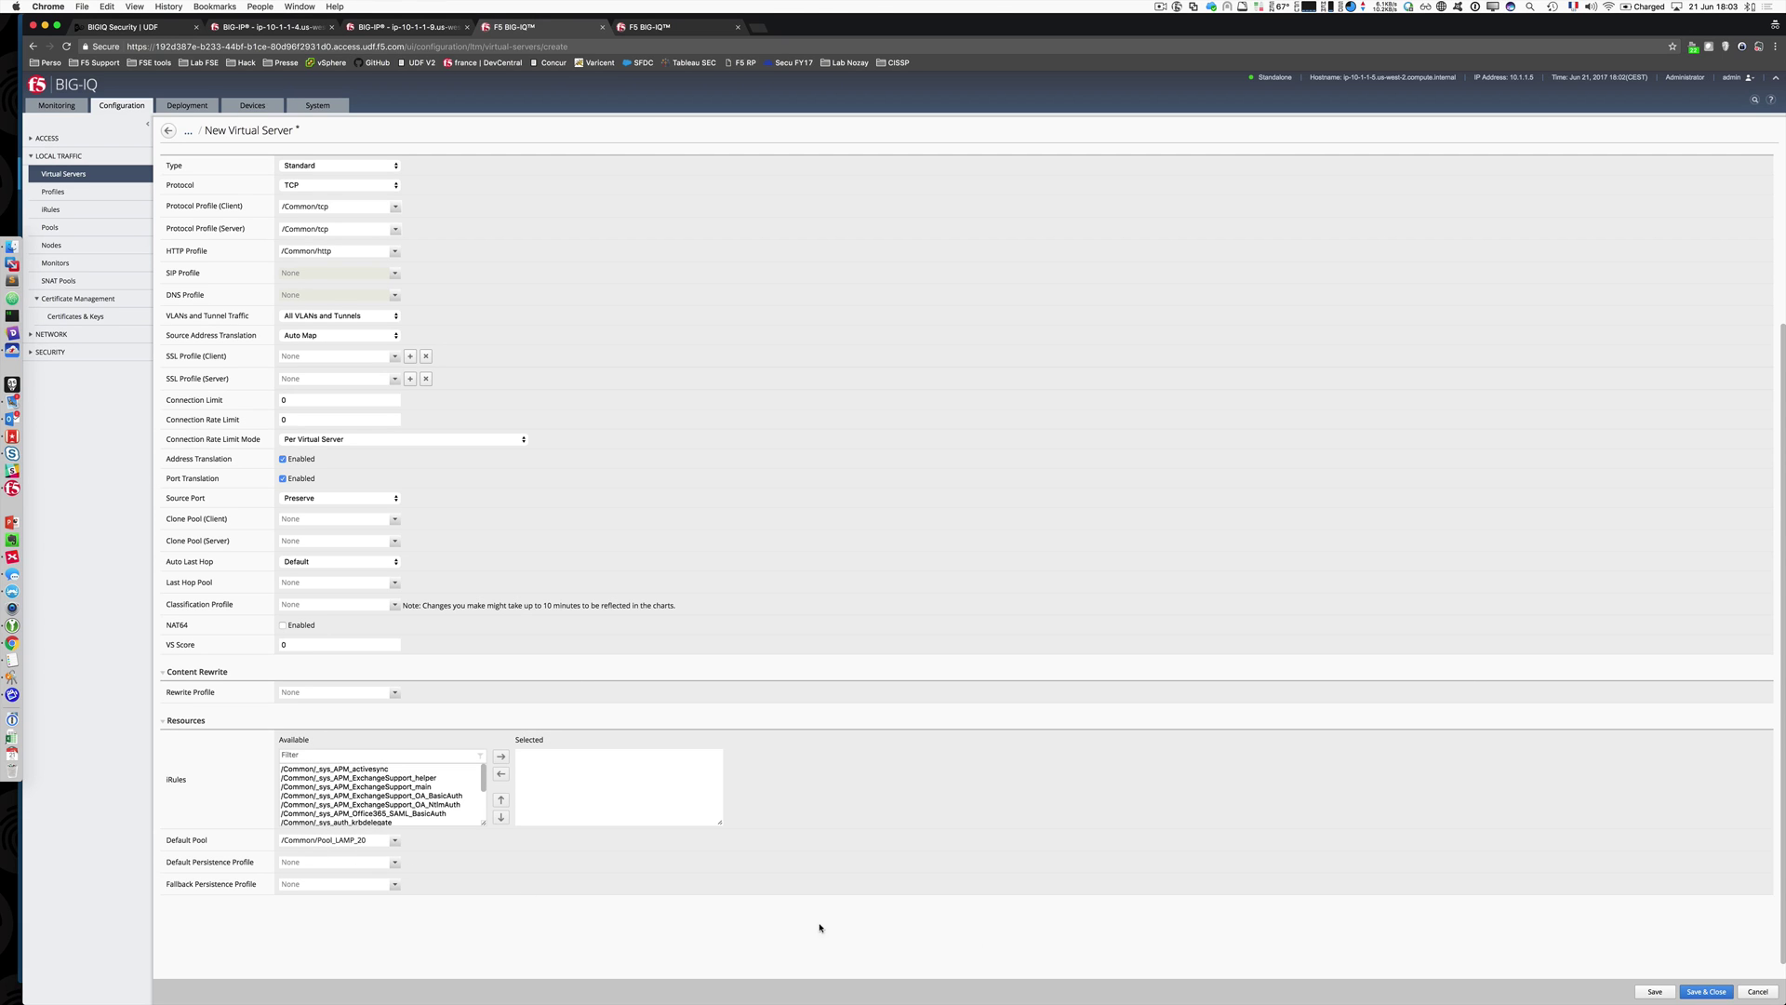
click(1653, 989)
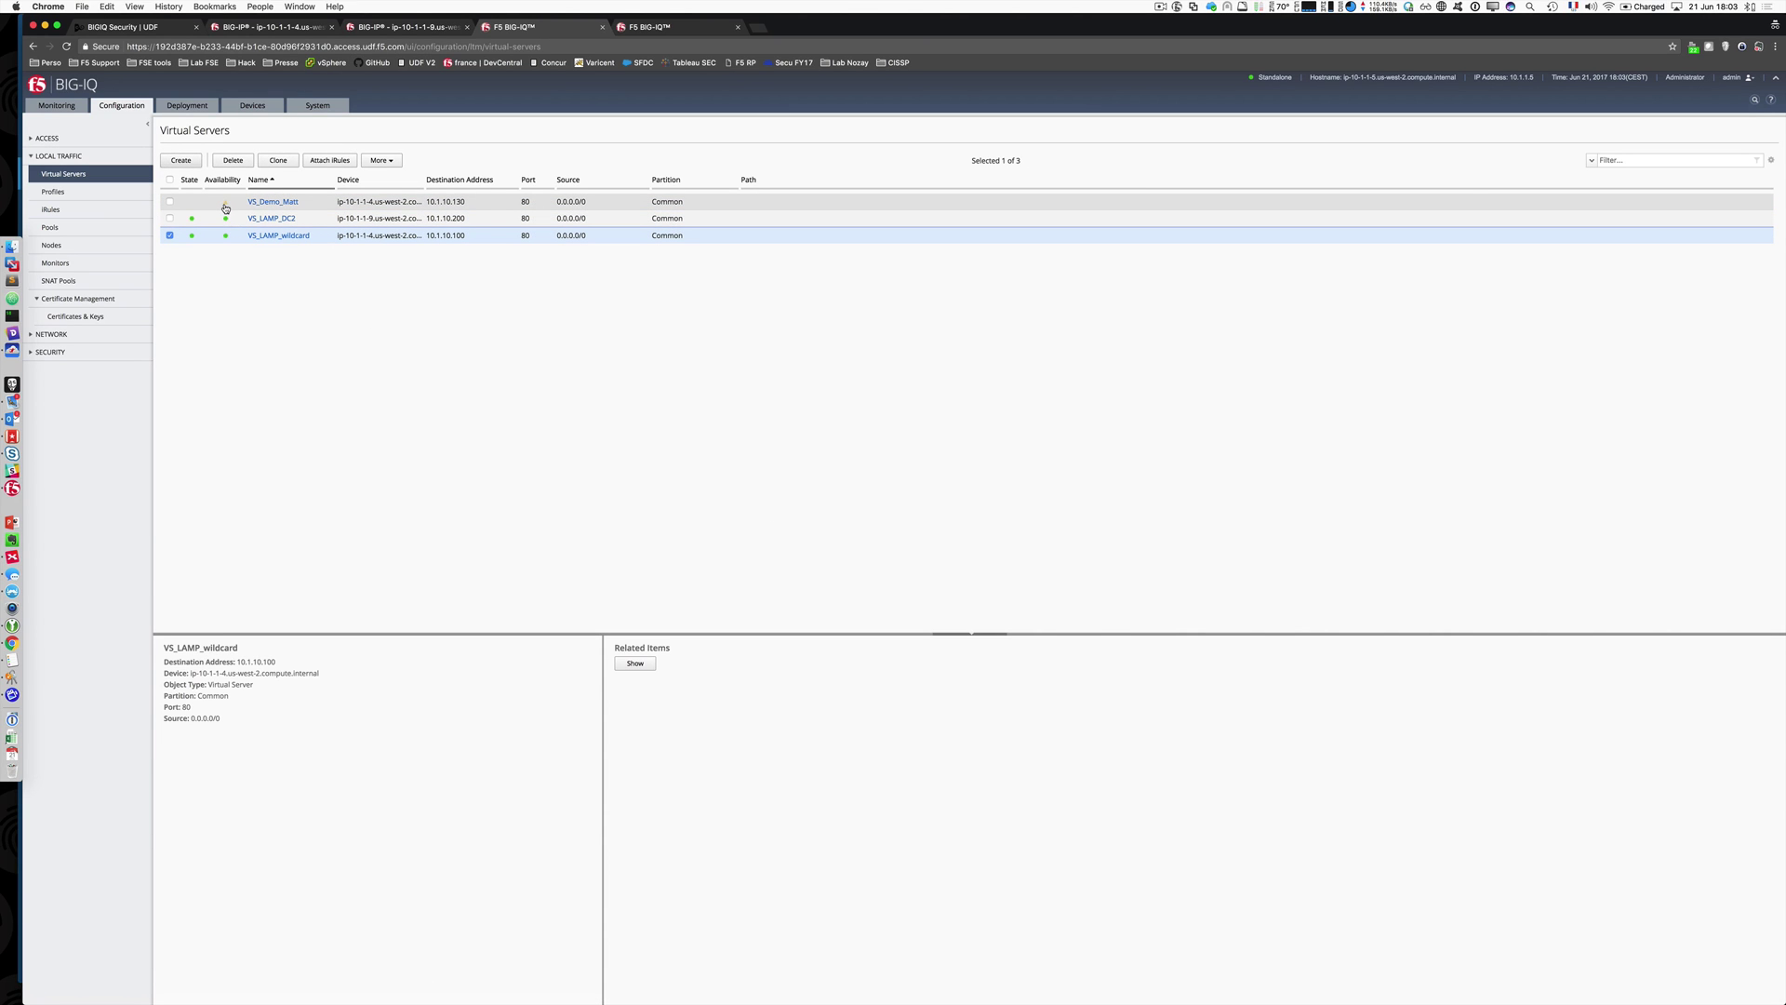
click(170, 236)
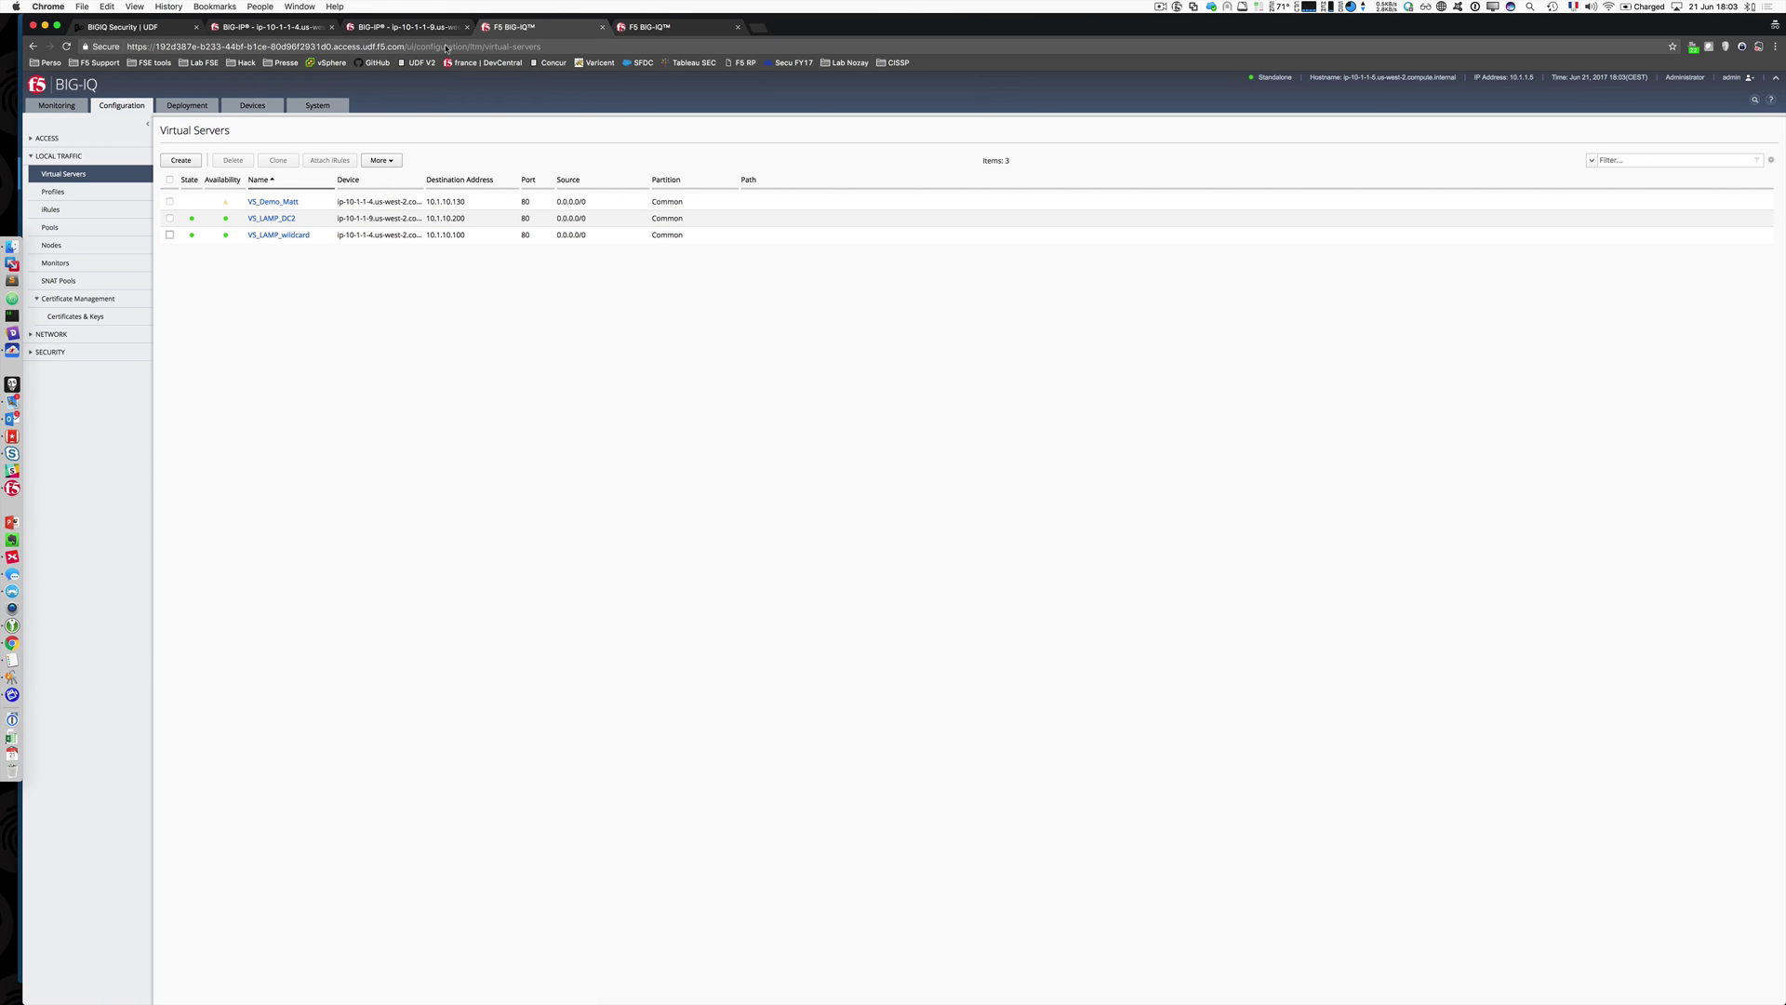
click(279, 28)
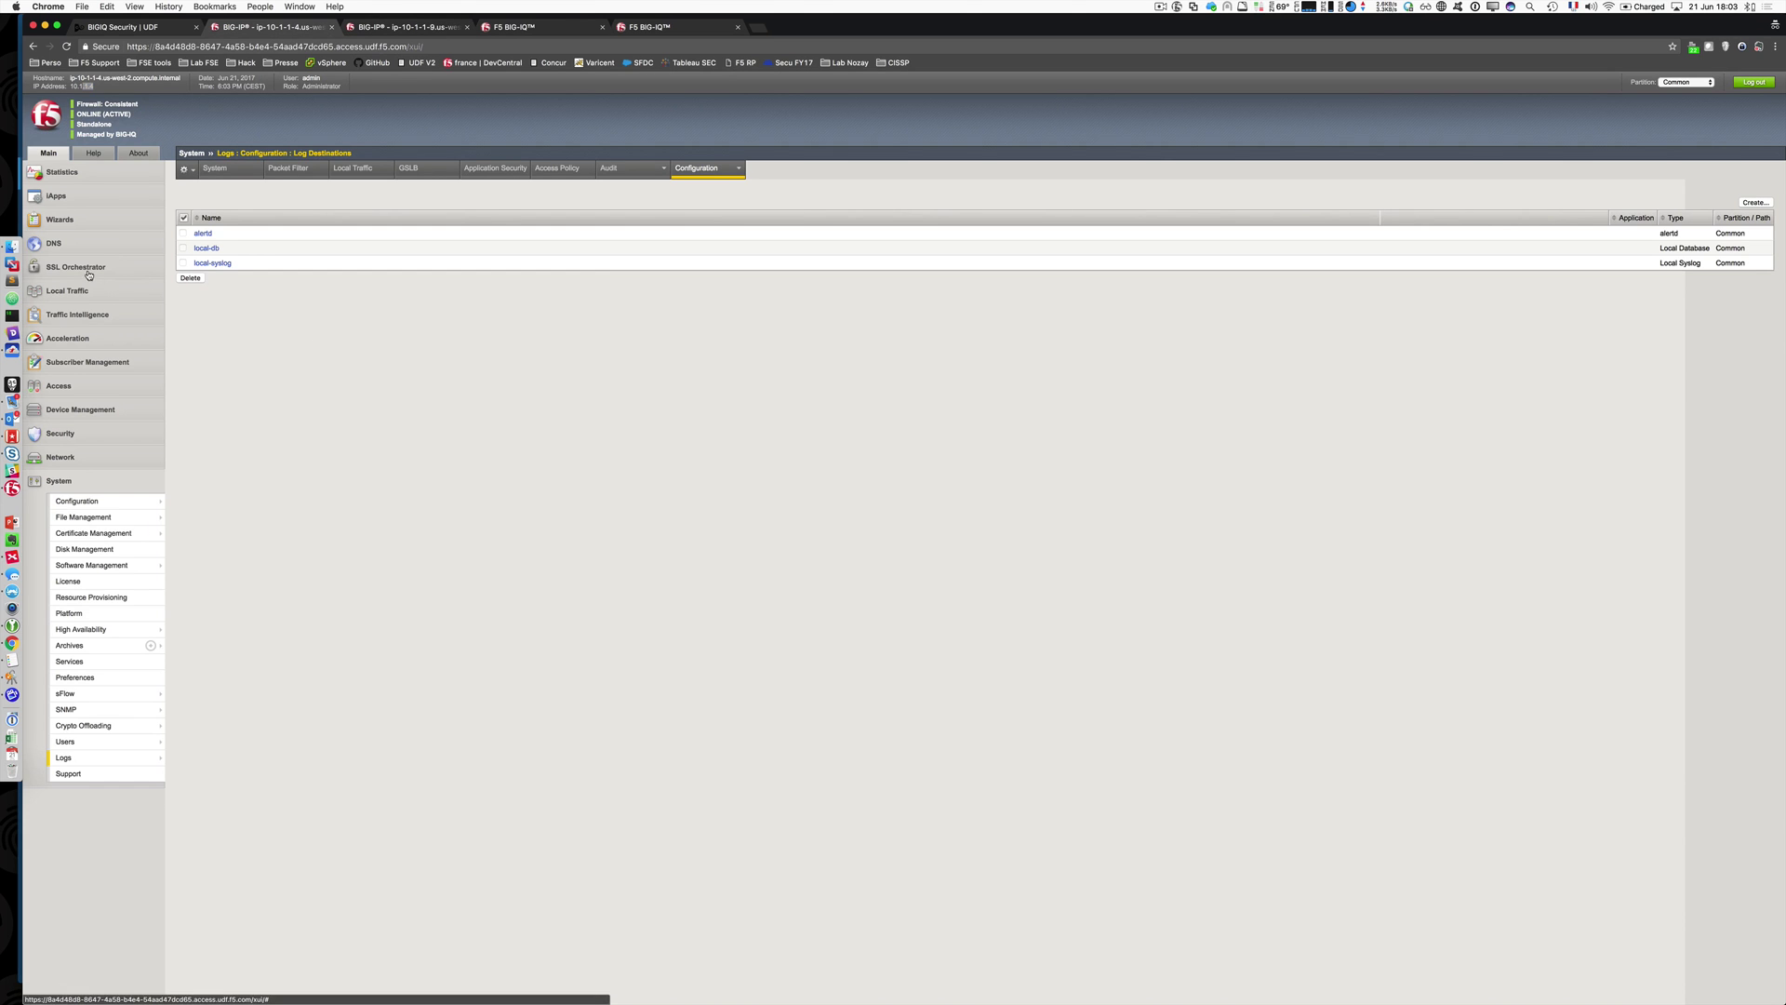
click(67, 290)
click(202, 326)
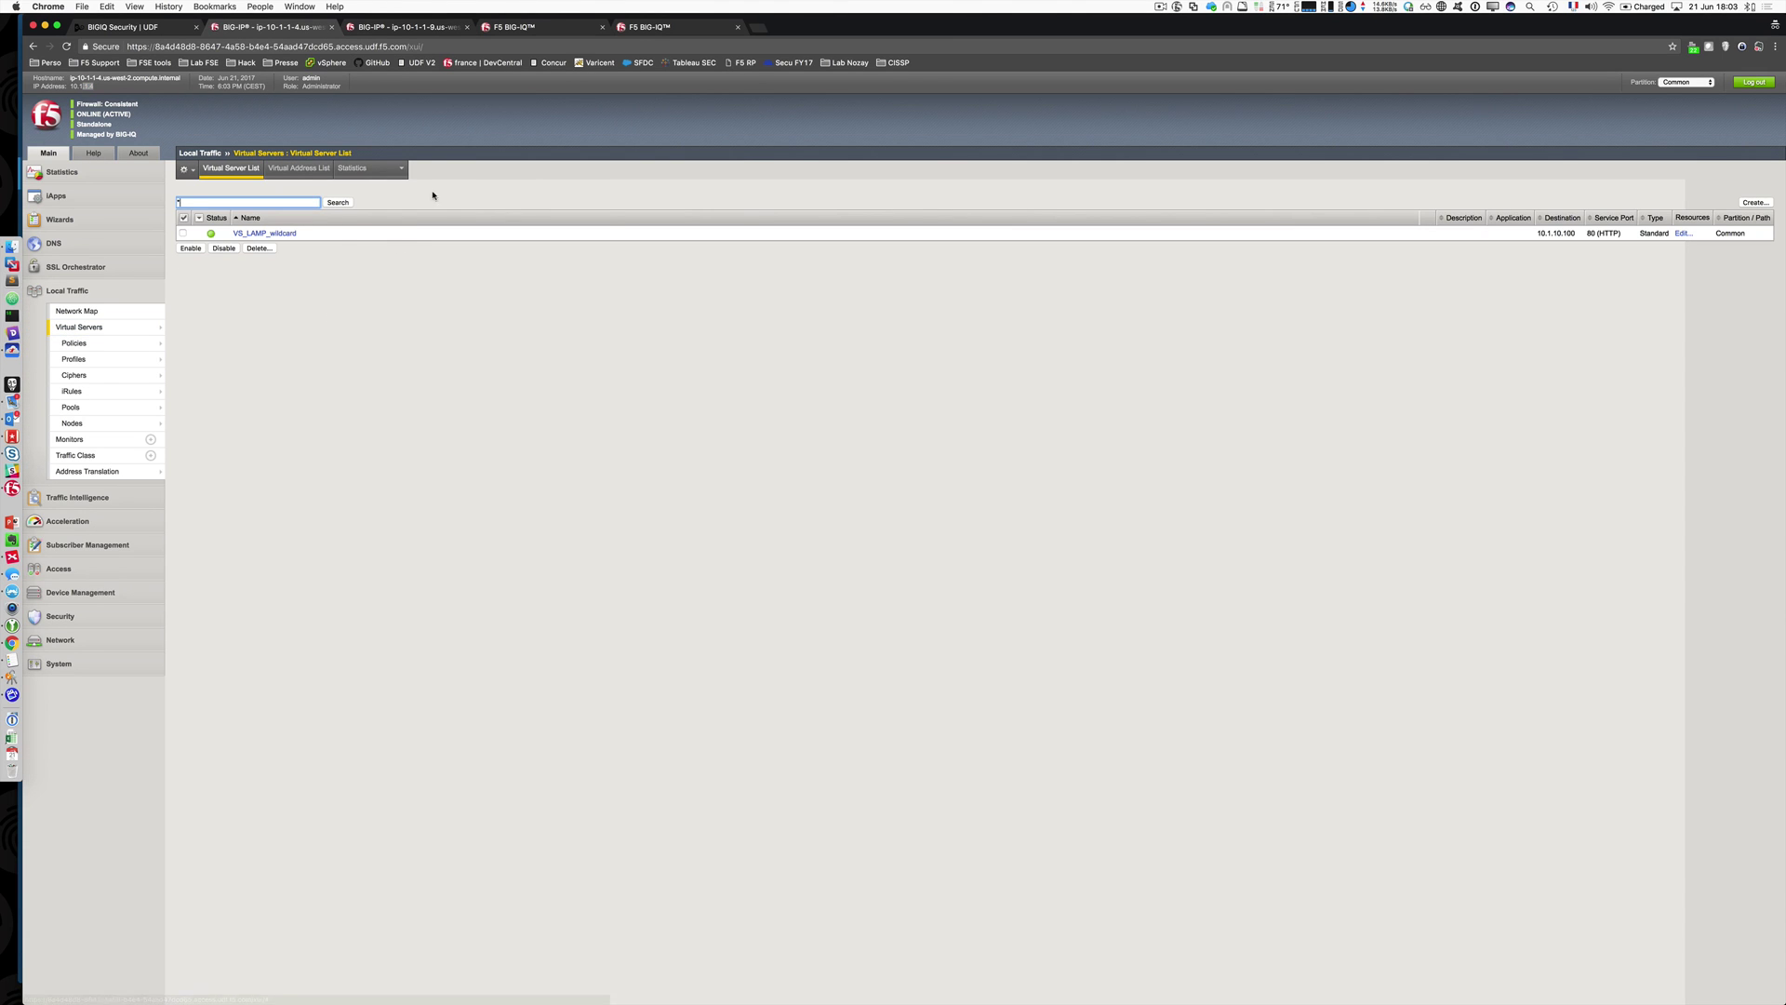
click(433, 28)
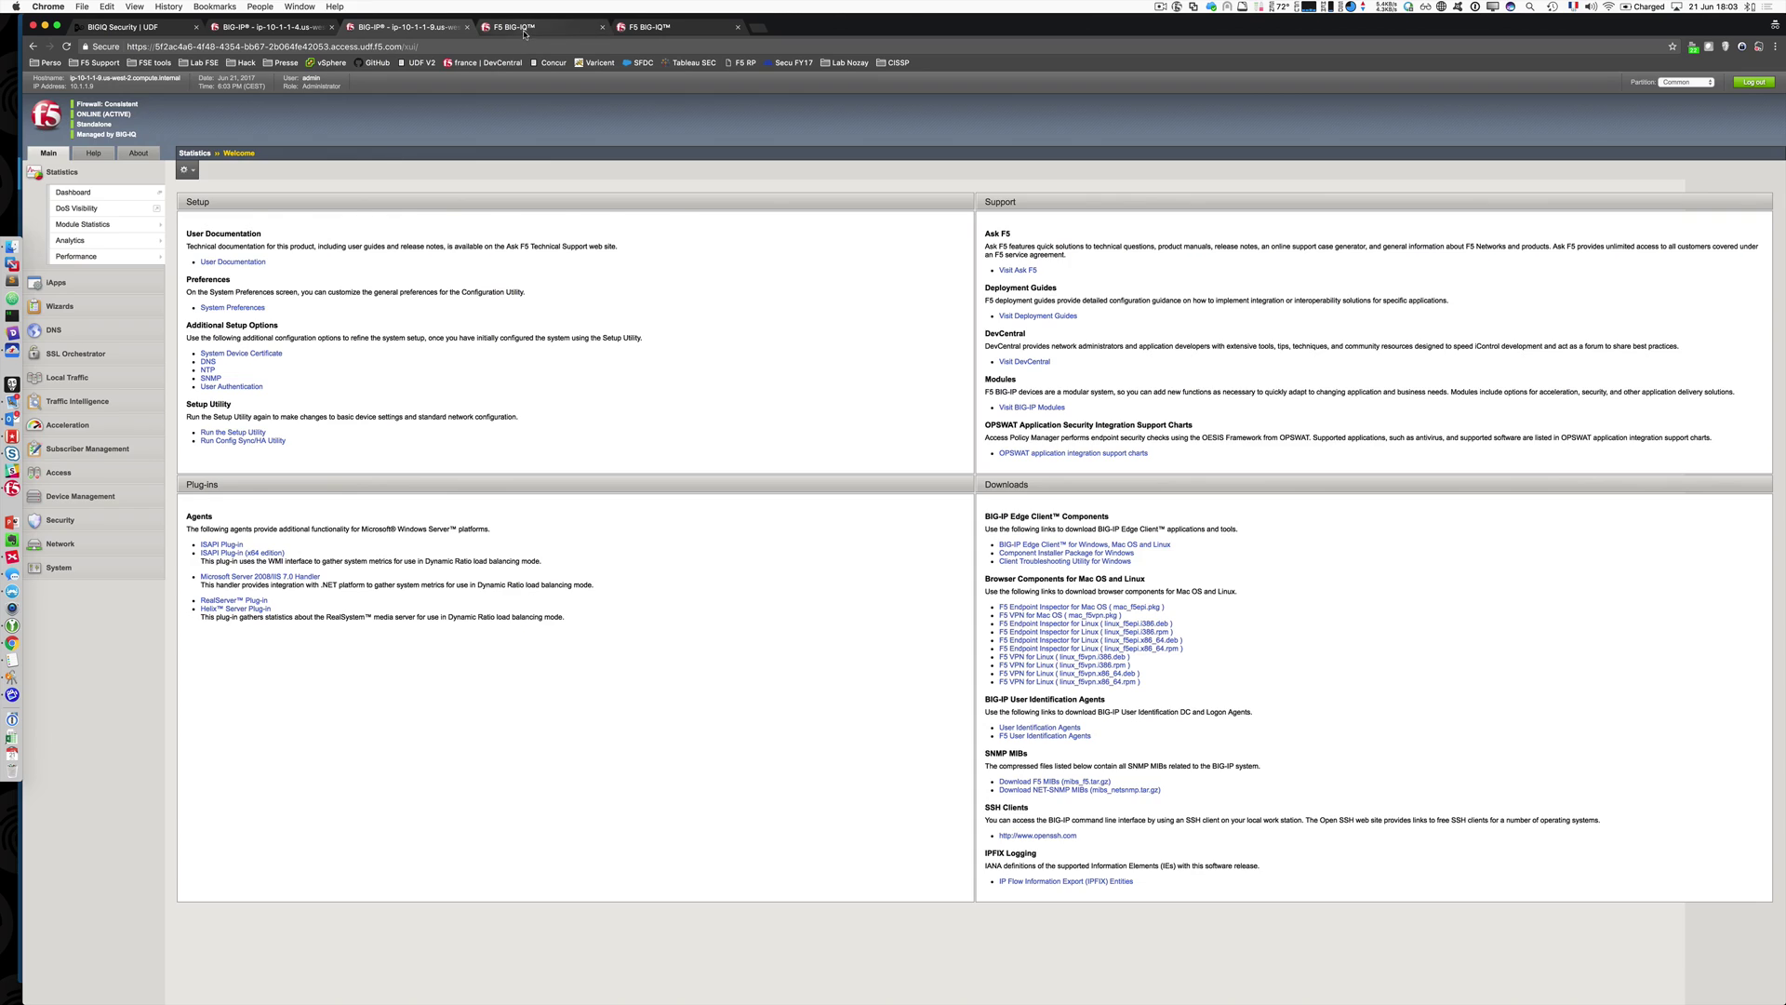
click(518, 27)
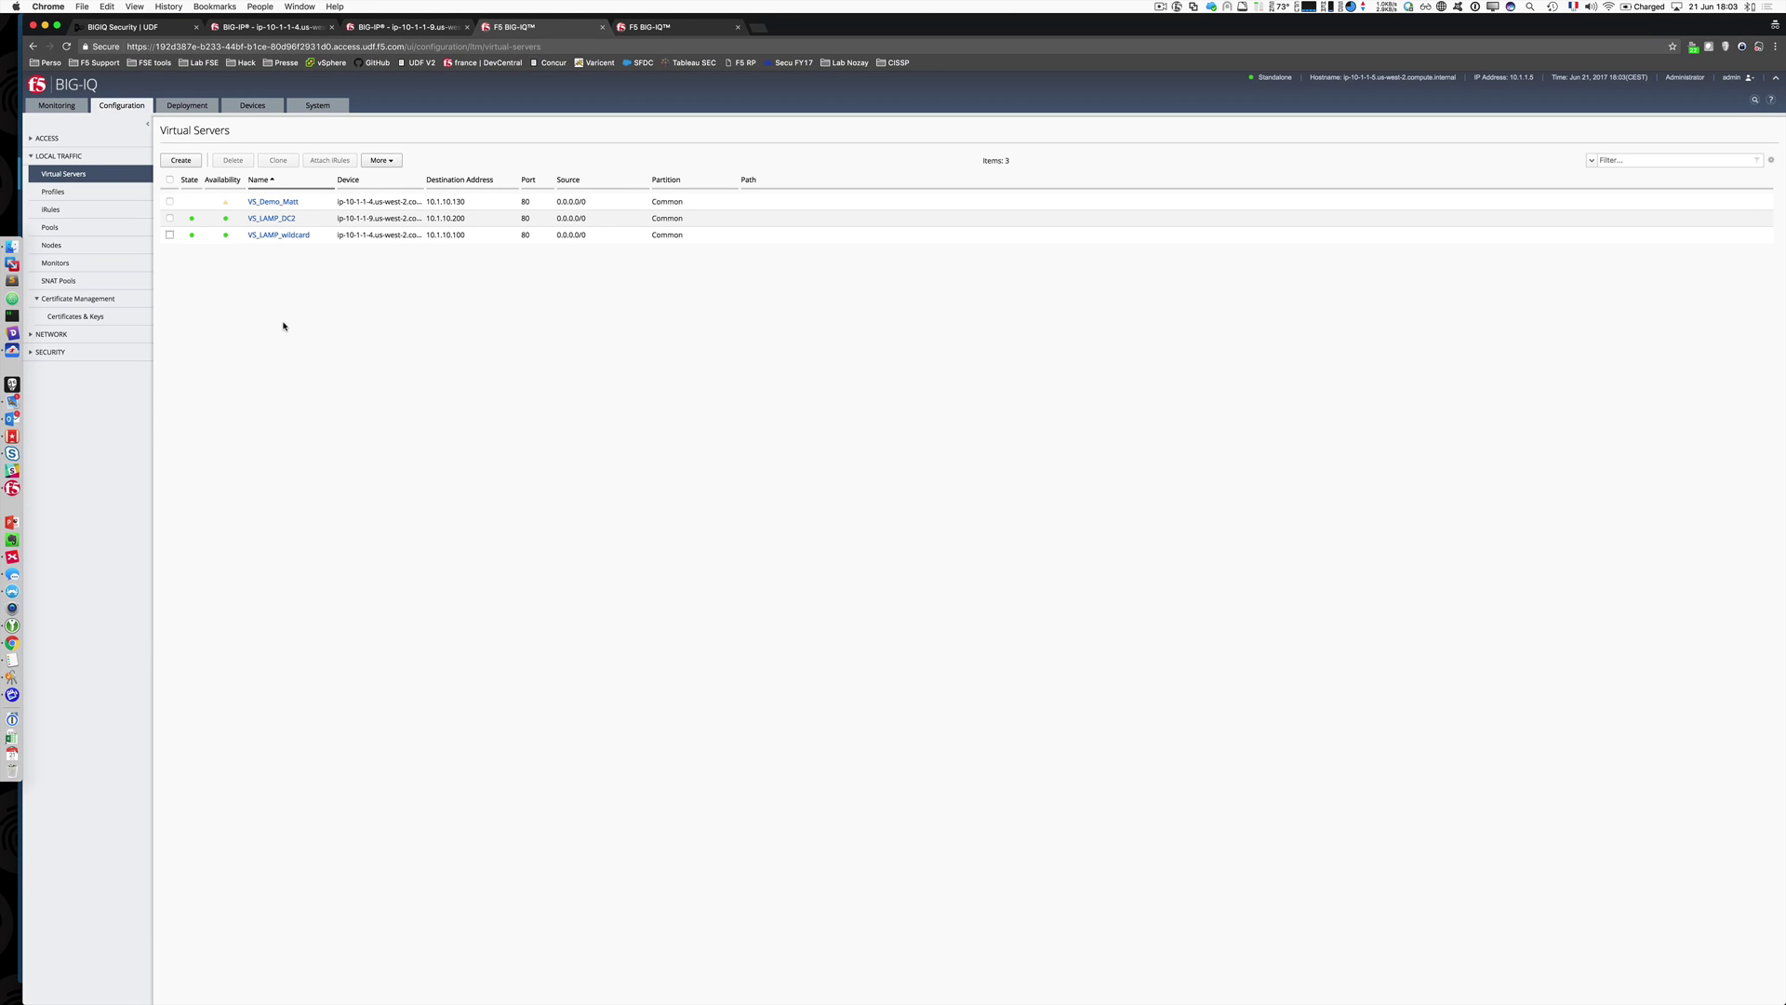
click(169, 202)
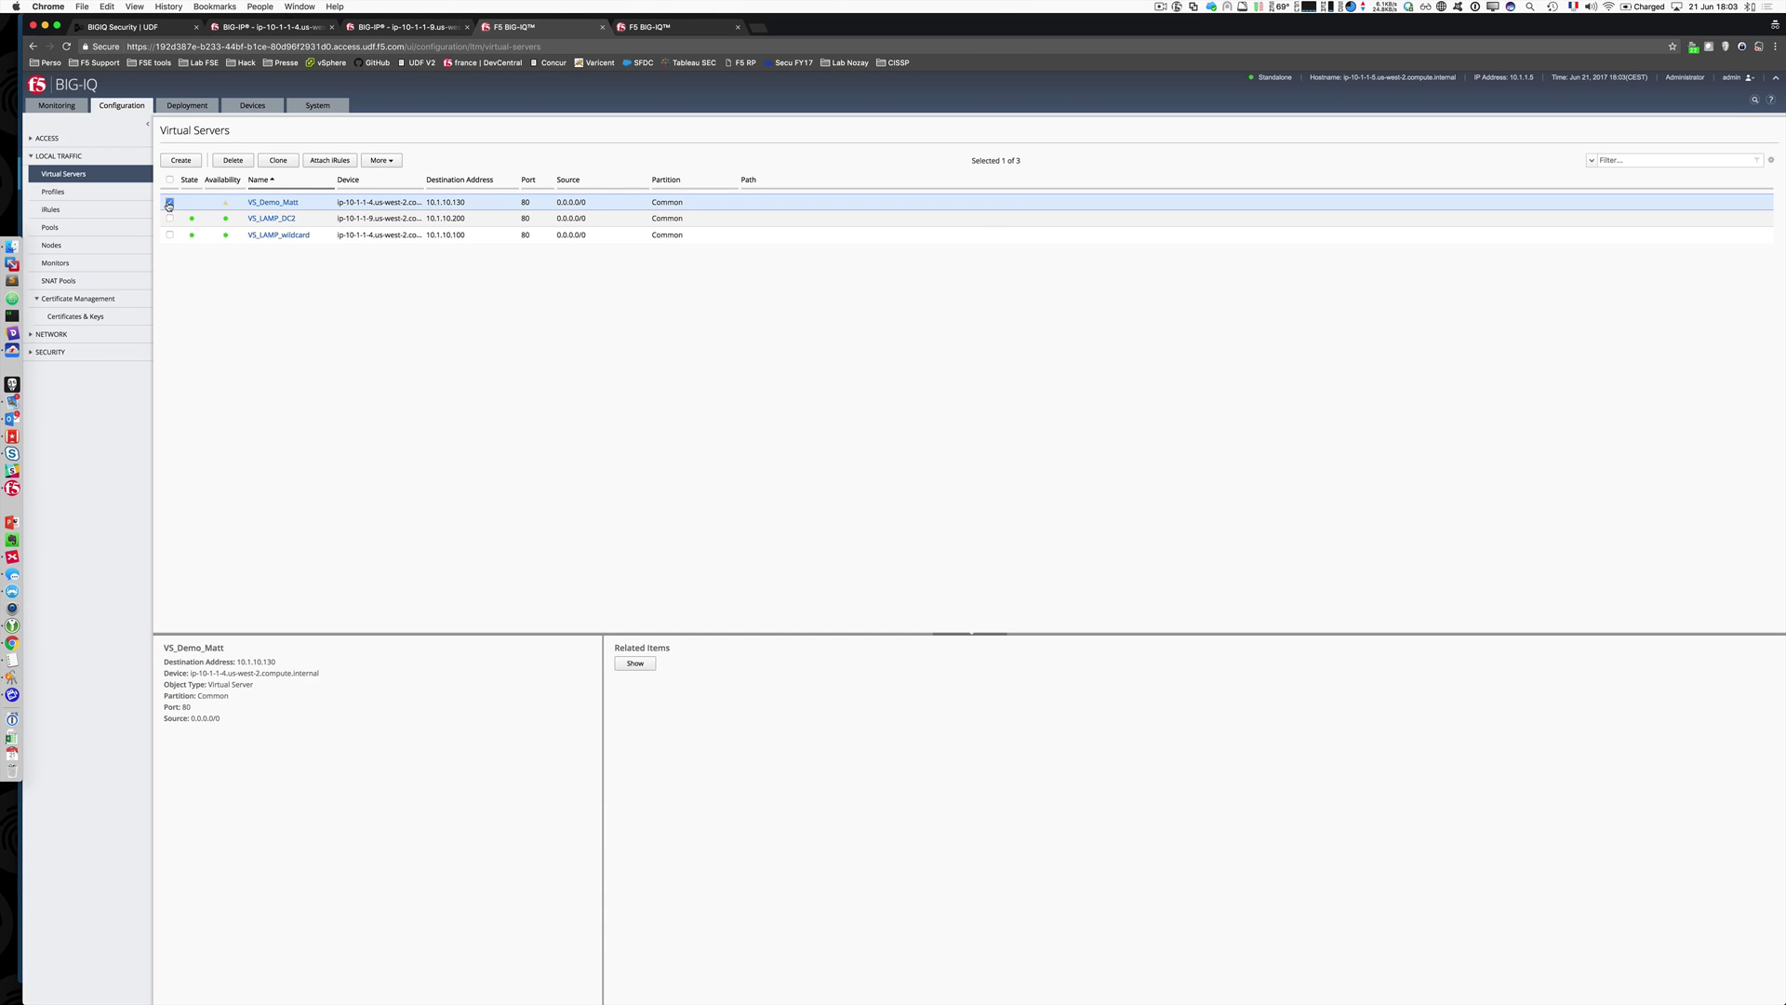
Step: In the Deployment area, open Evaluate & Deploy for Local Traffic & Network
click(169, 203)
click(232, 297)
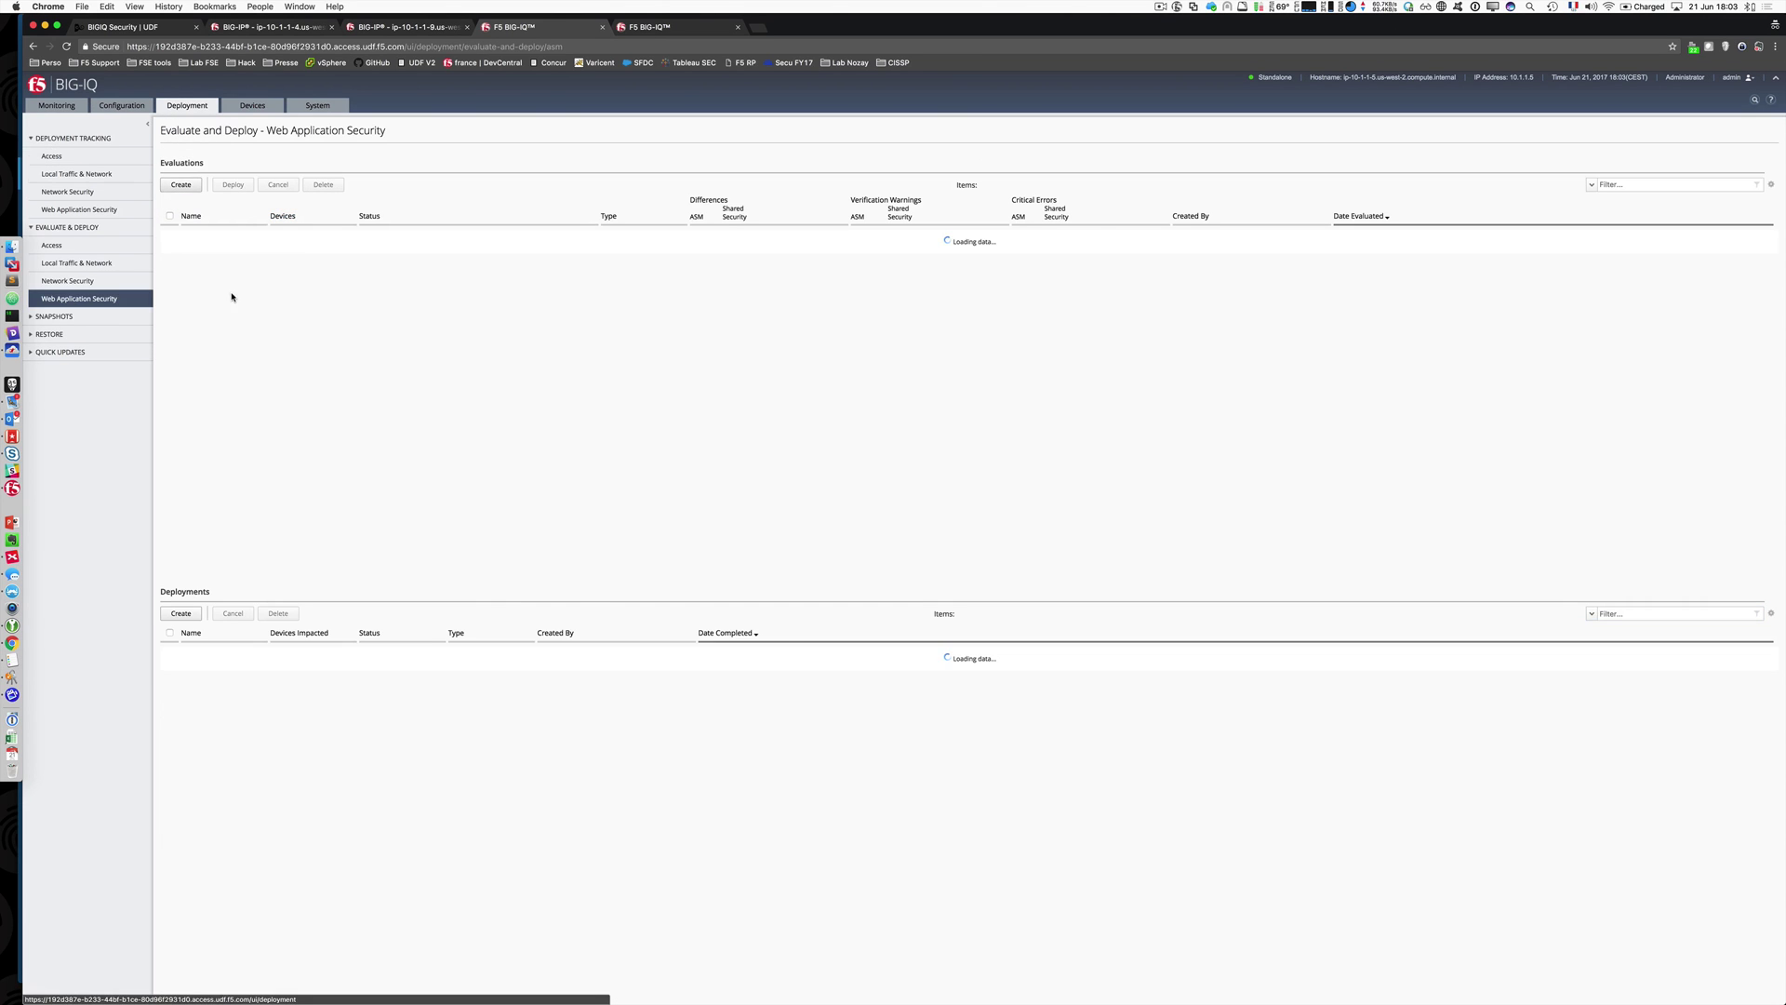
click(33, 139)
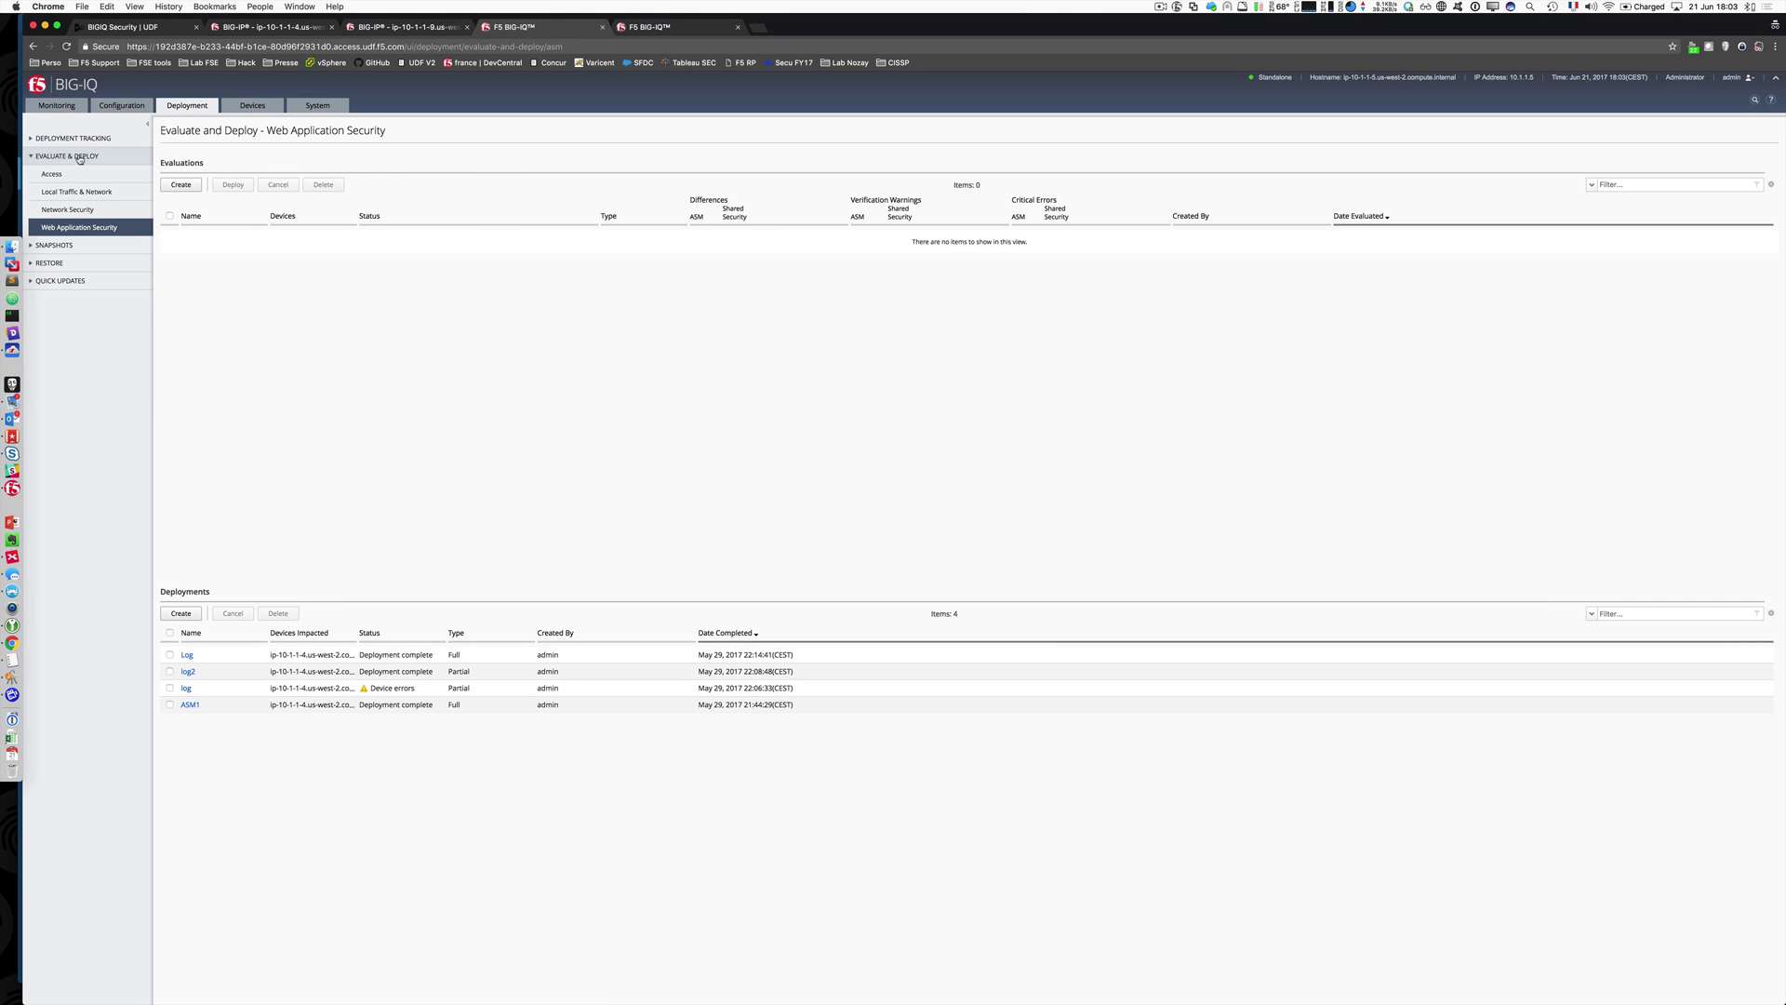
click(72, 197)
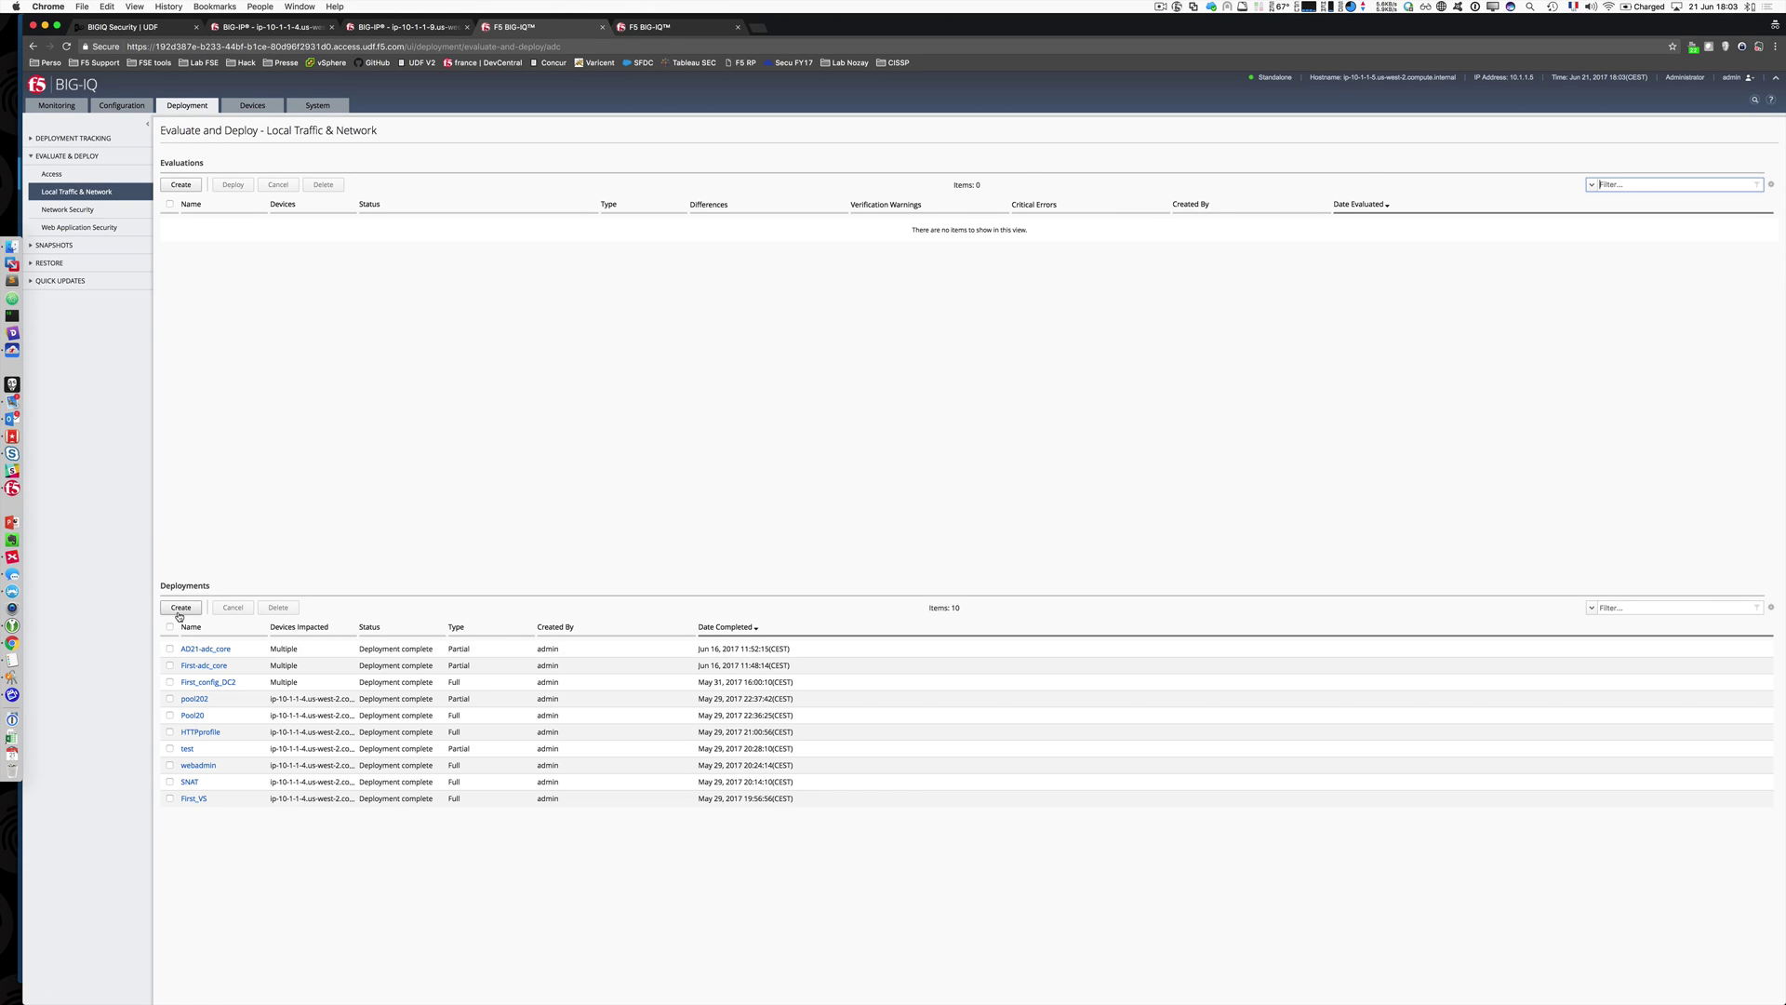
Step: Create and run evaluation New_VS on group DC1_2_EMEA with both devices selected
click(192, 189)
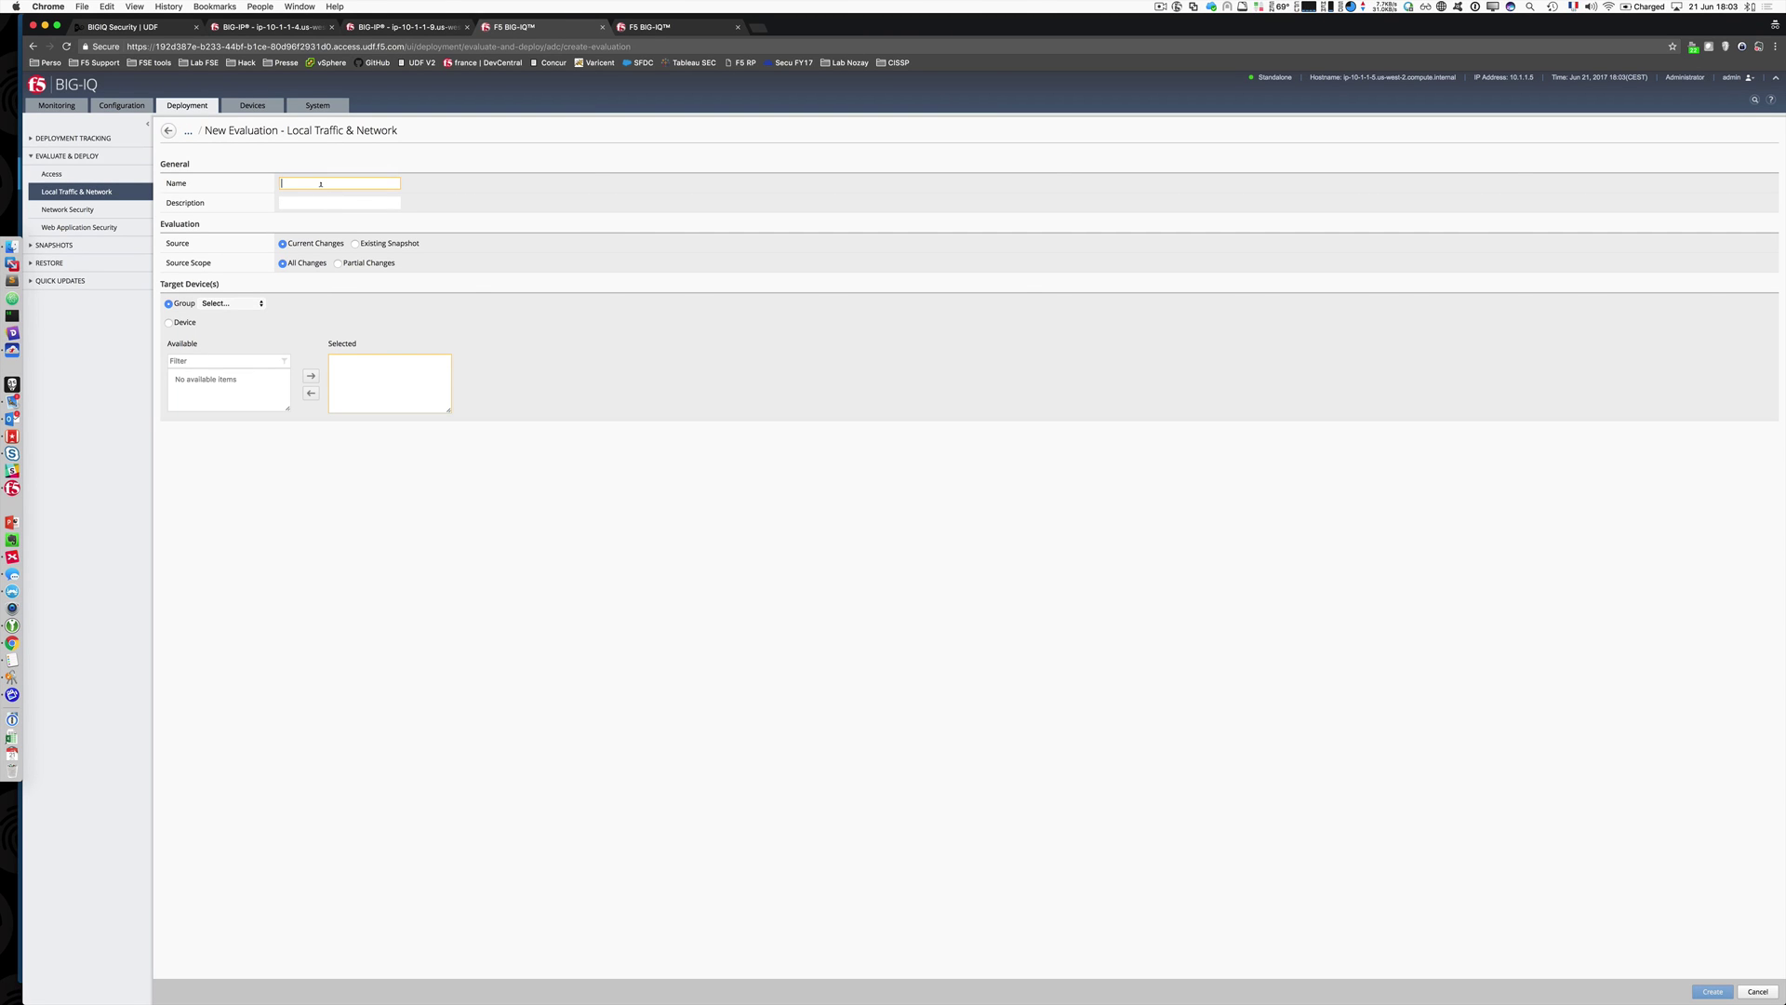
text(New_VS)
click(231, 303)
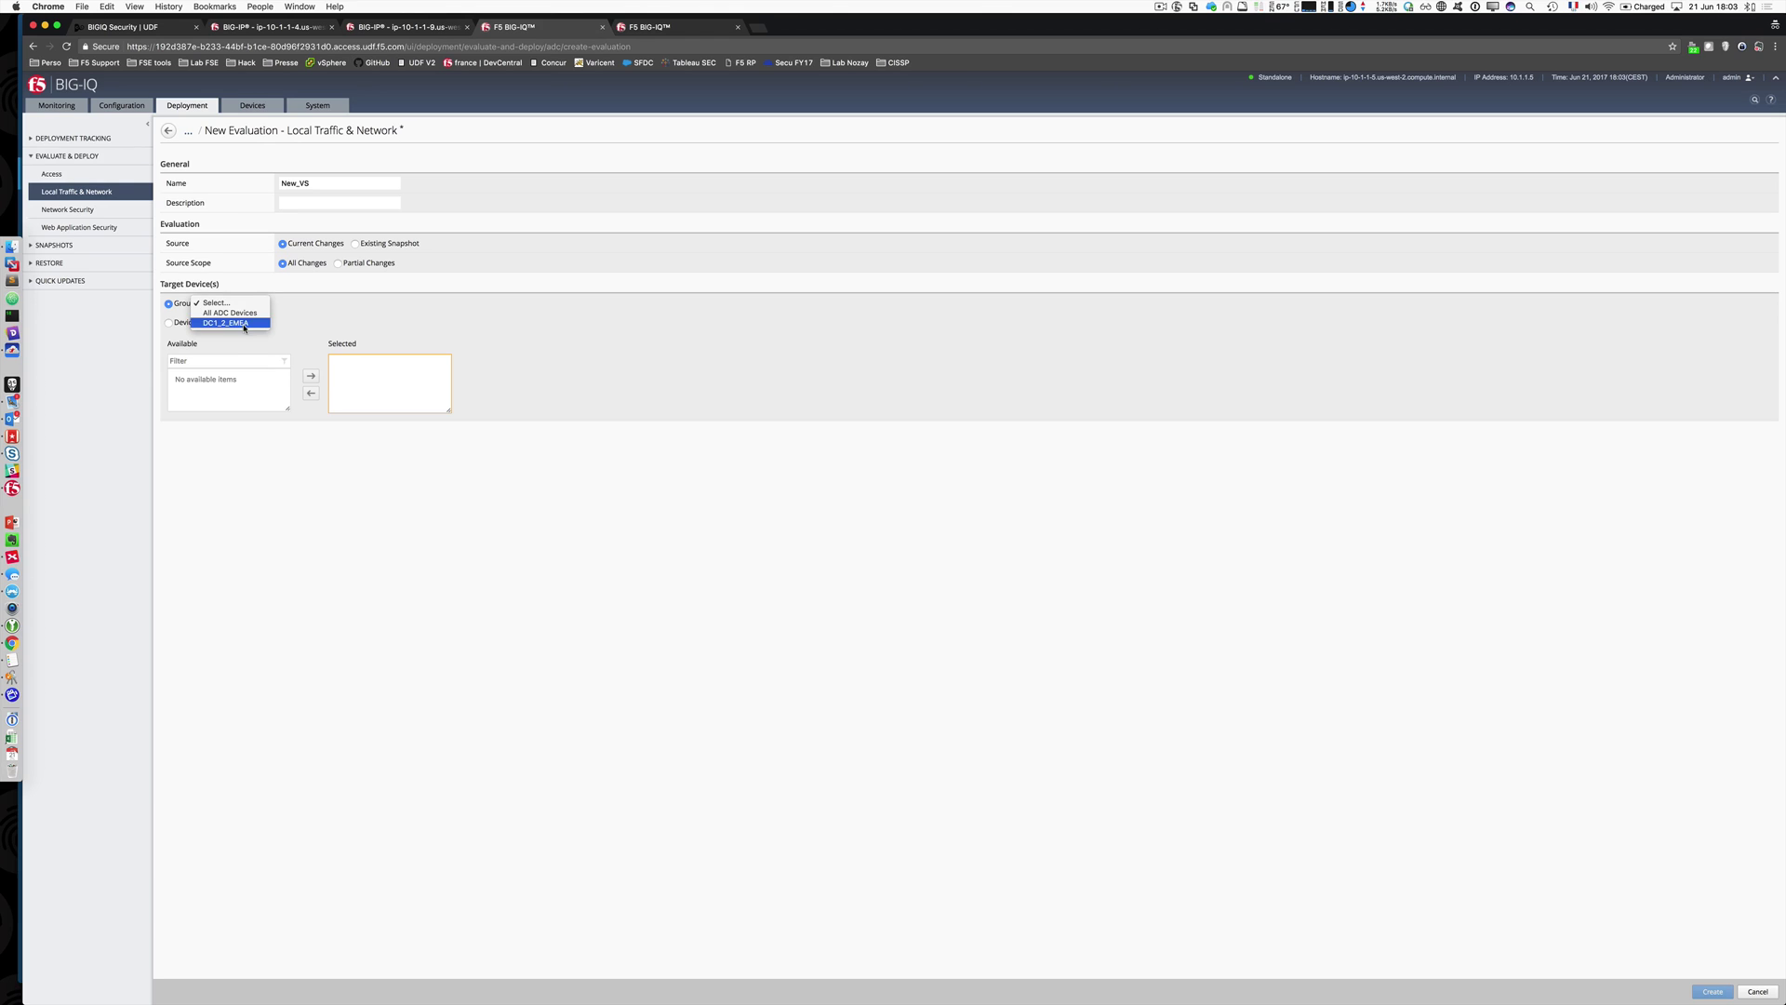
click(233, 323)
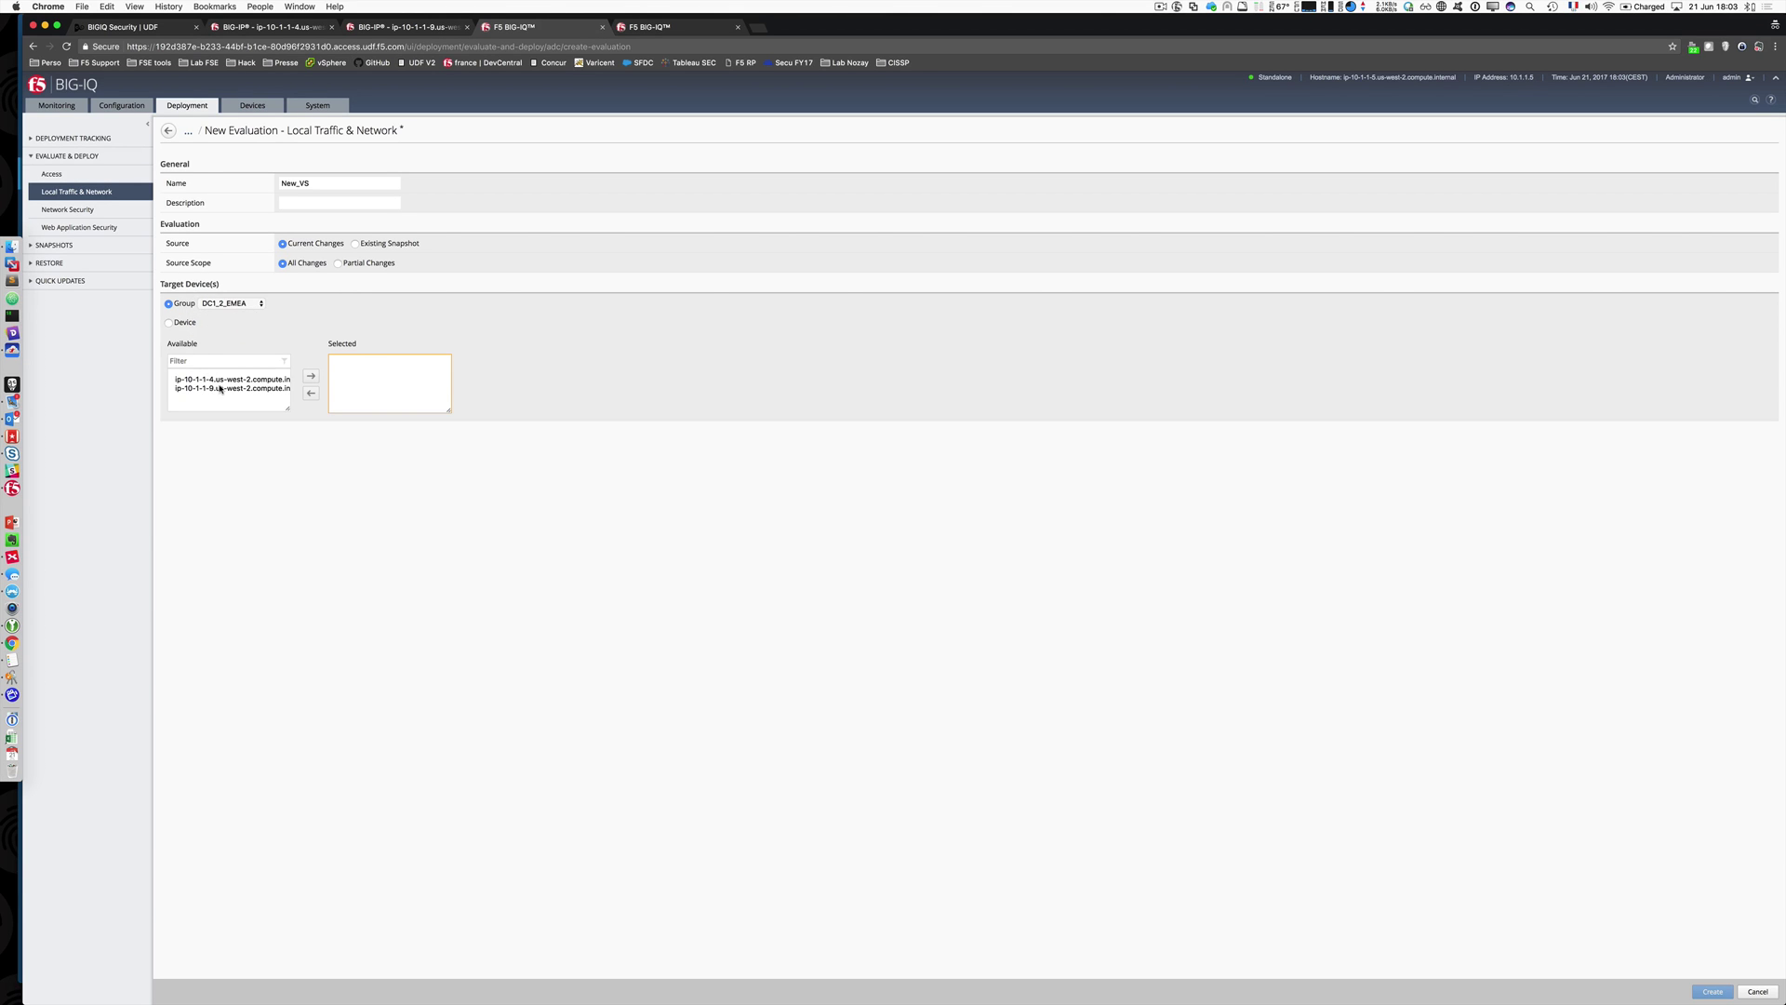
click(220, 383)
shift+click(219, 389)
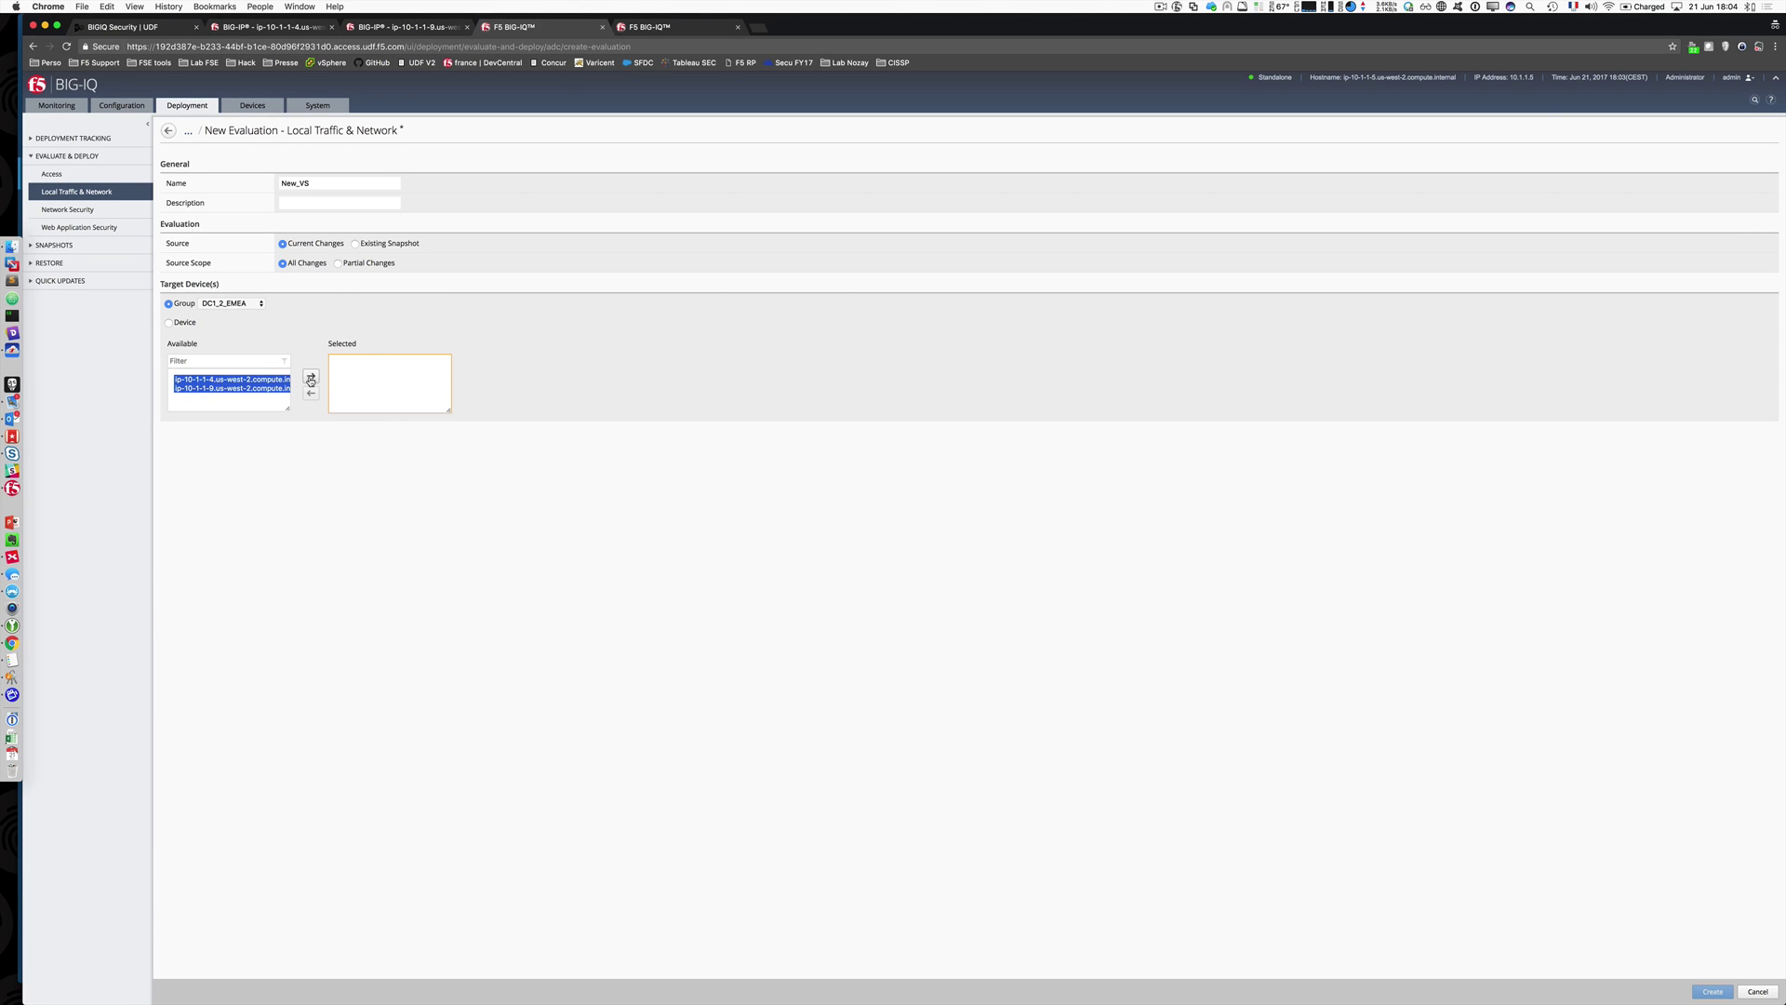
click(311, 376)
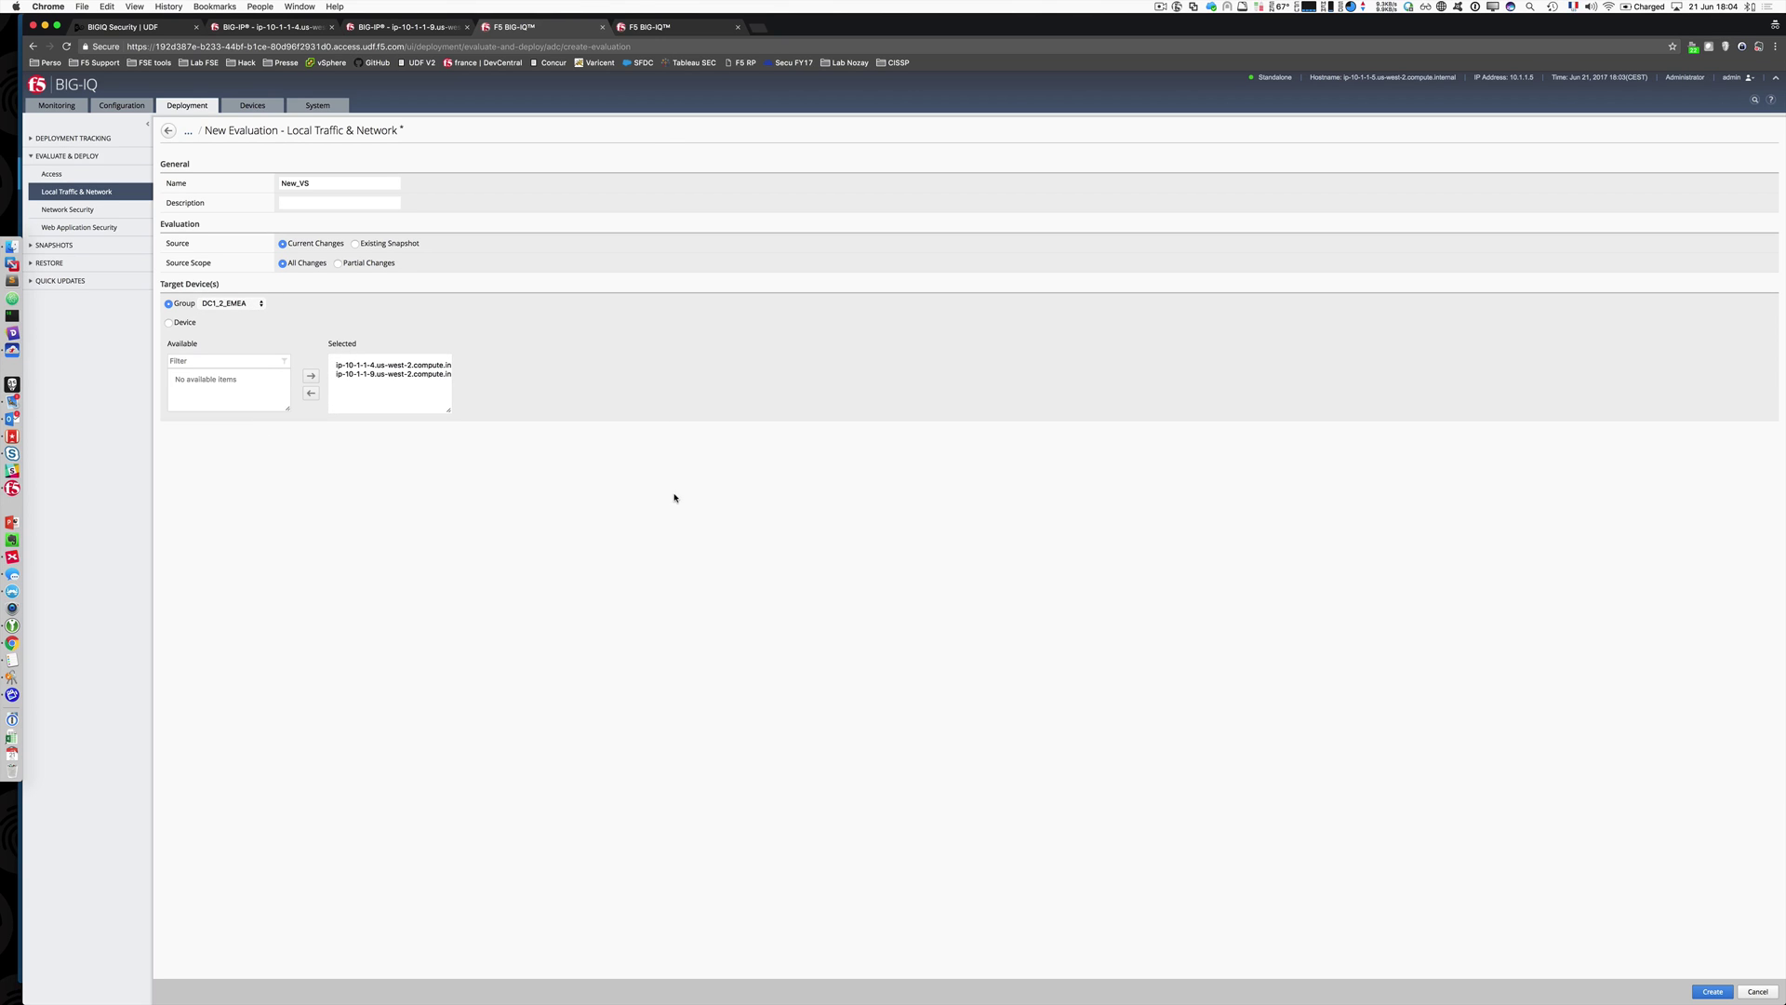
click(1713, 991)
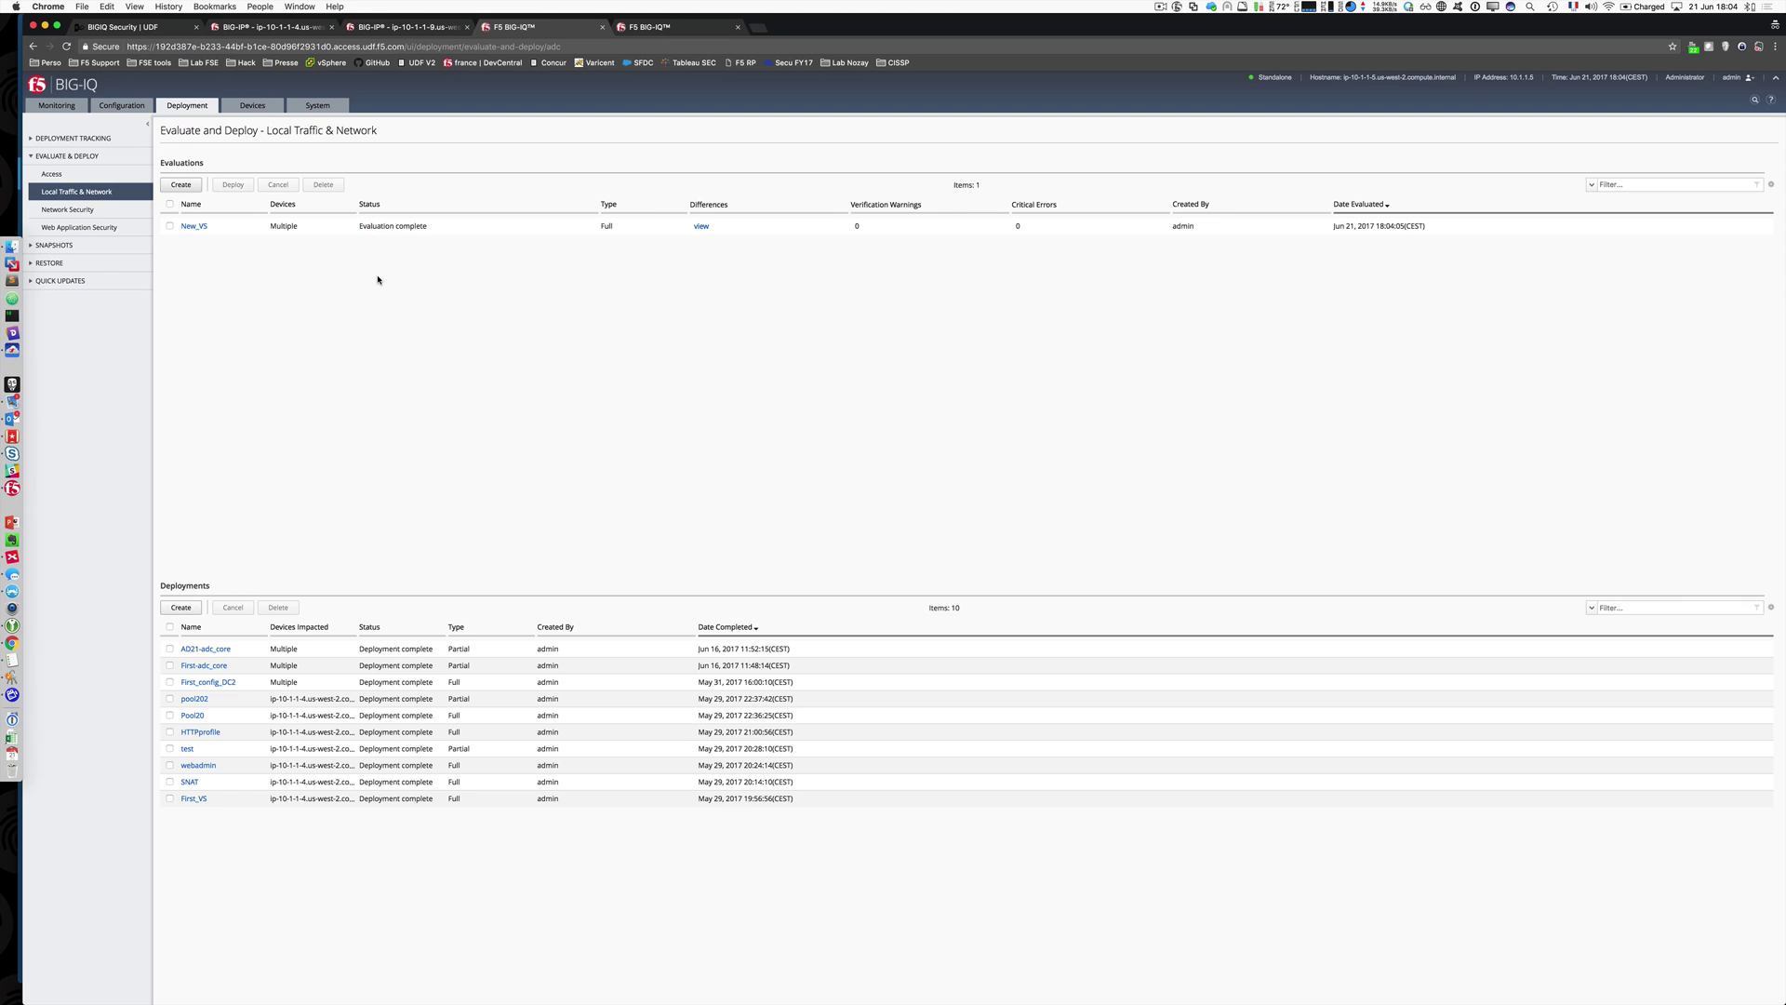
Step: Review New_VS's detected differences, then deploy the changes to the devices
click(699, 228)
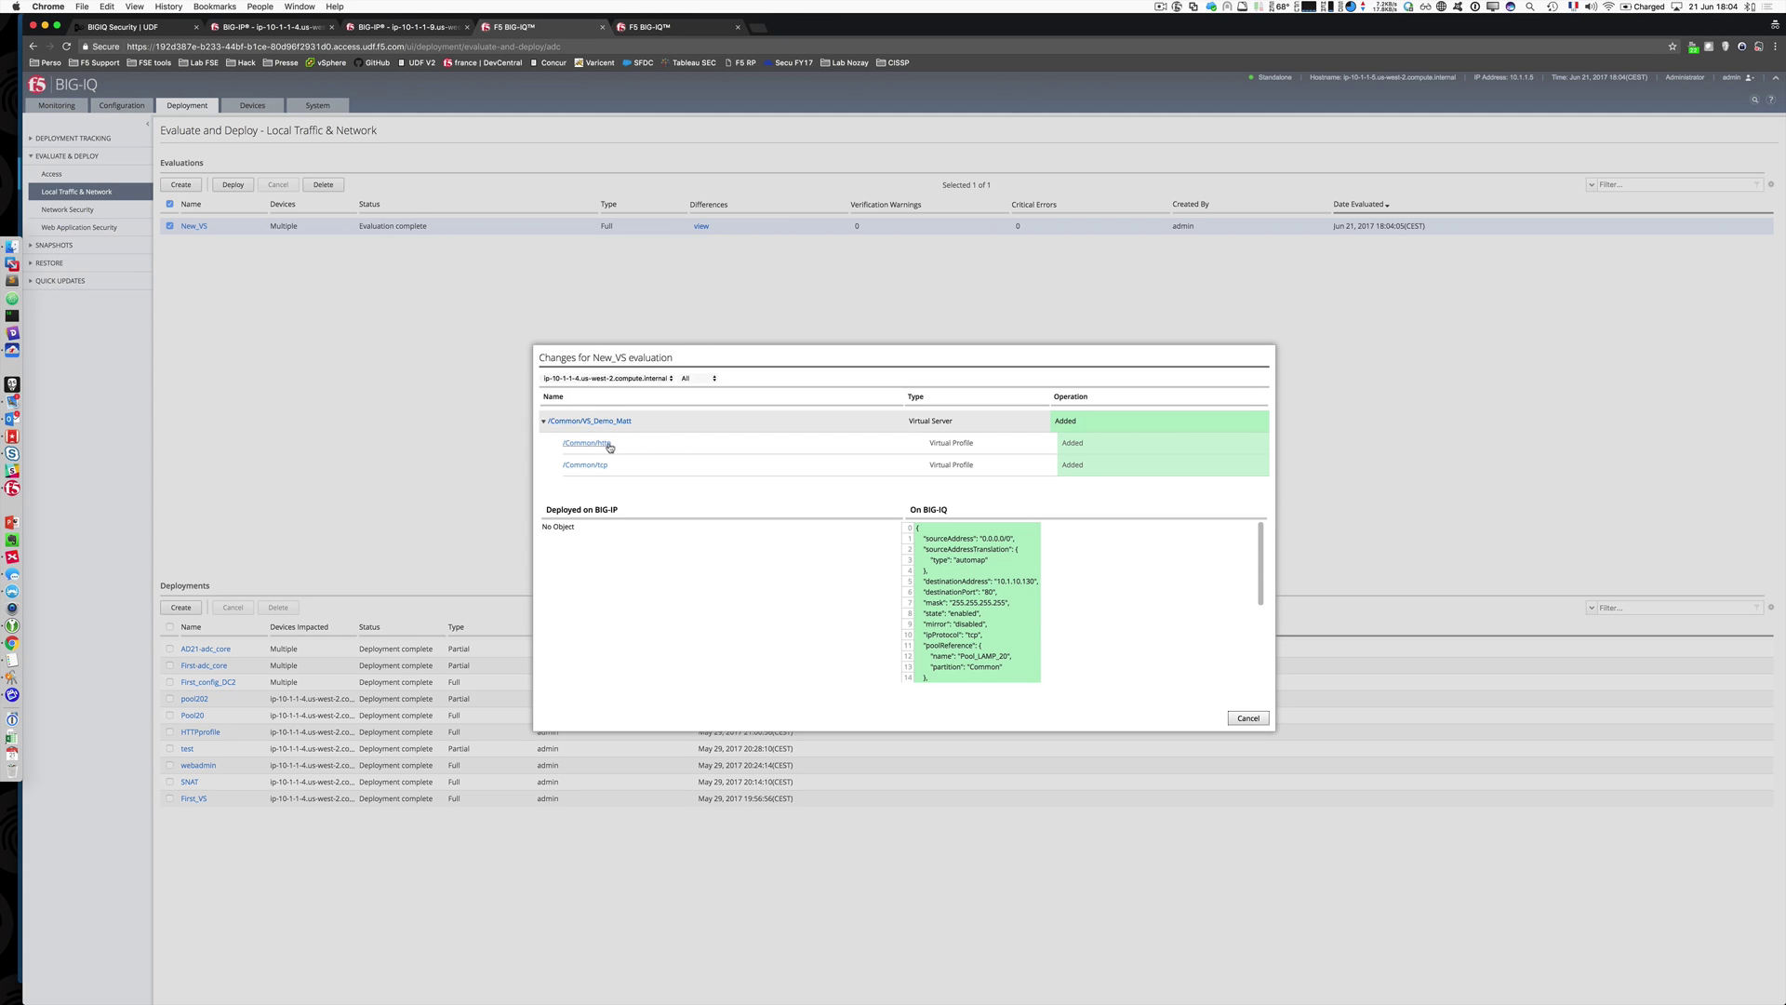
scroll(620, 458, down, 1)
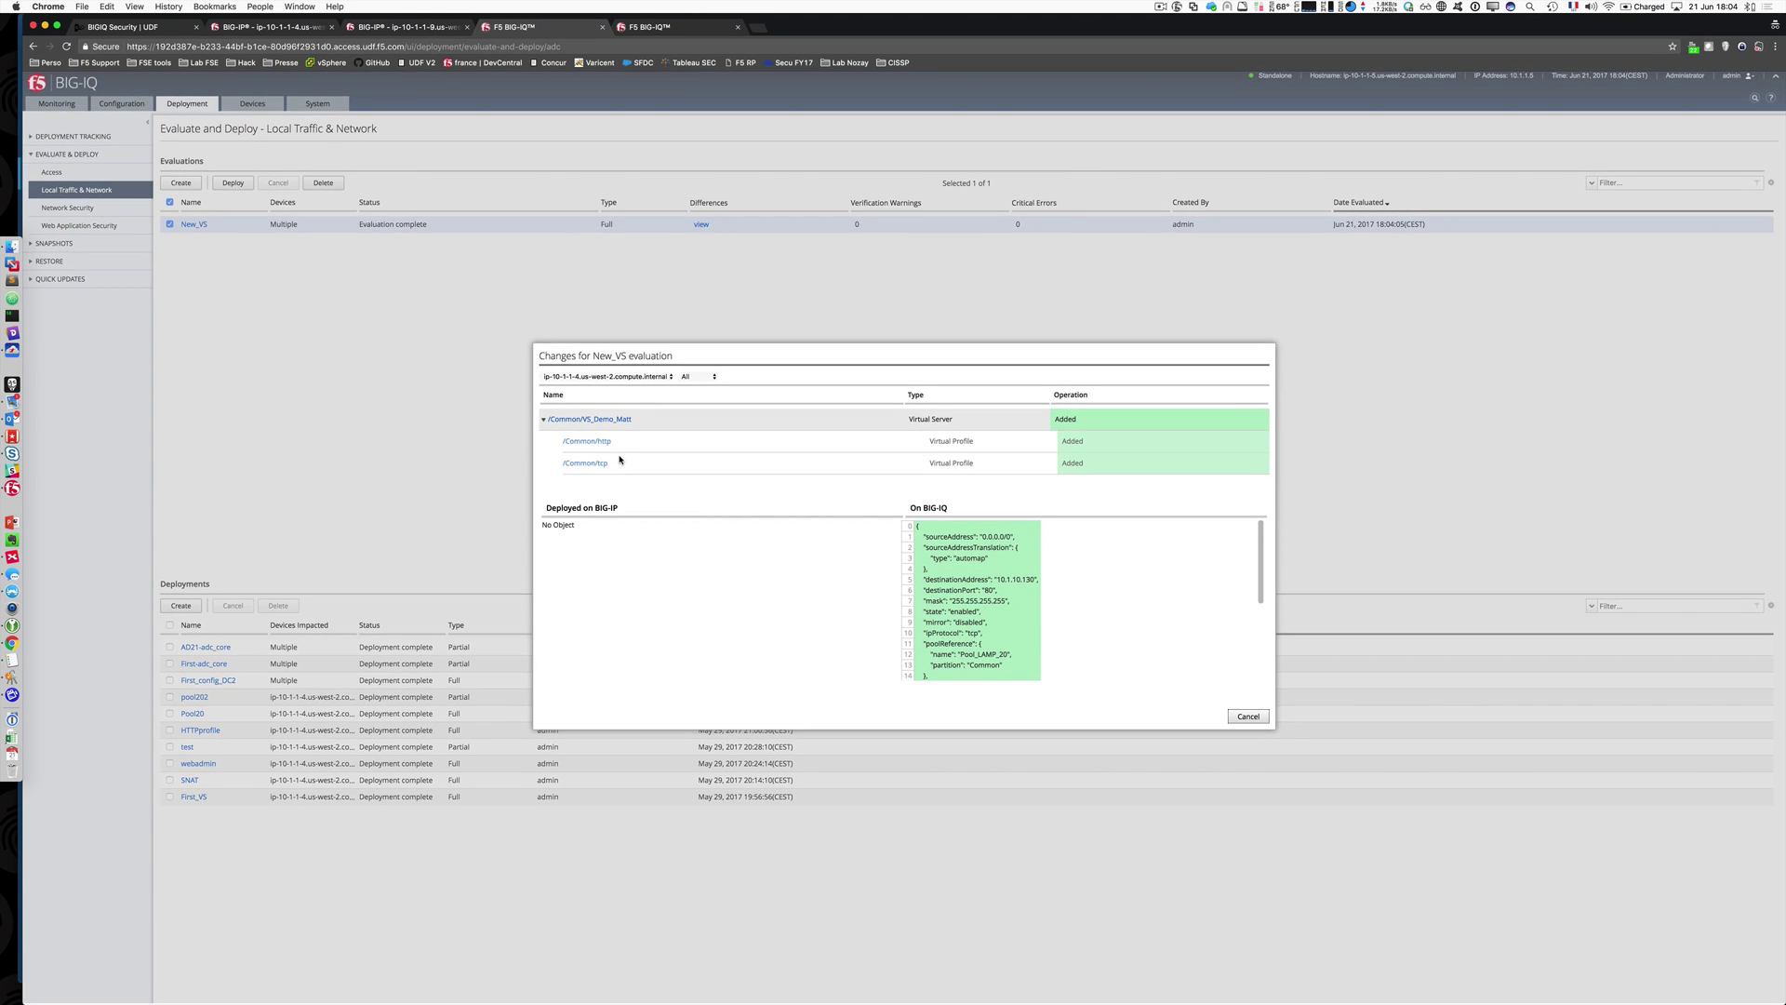
scroll(620, 459, up, 1)
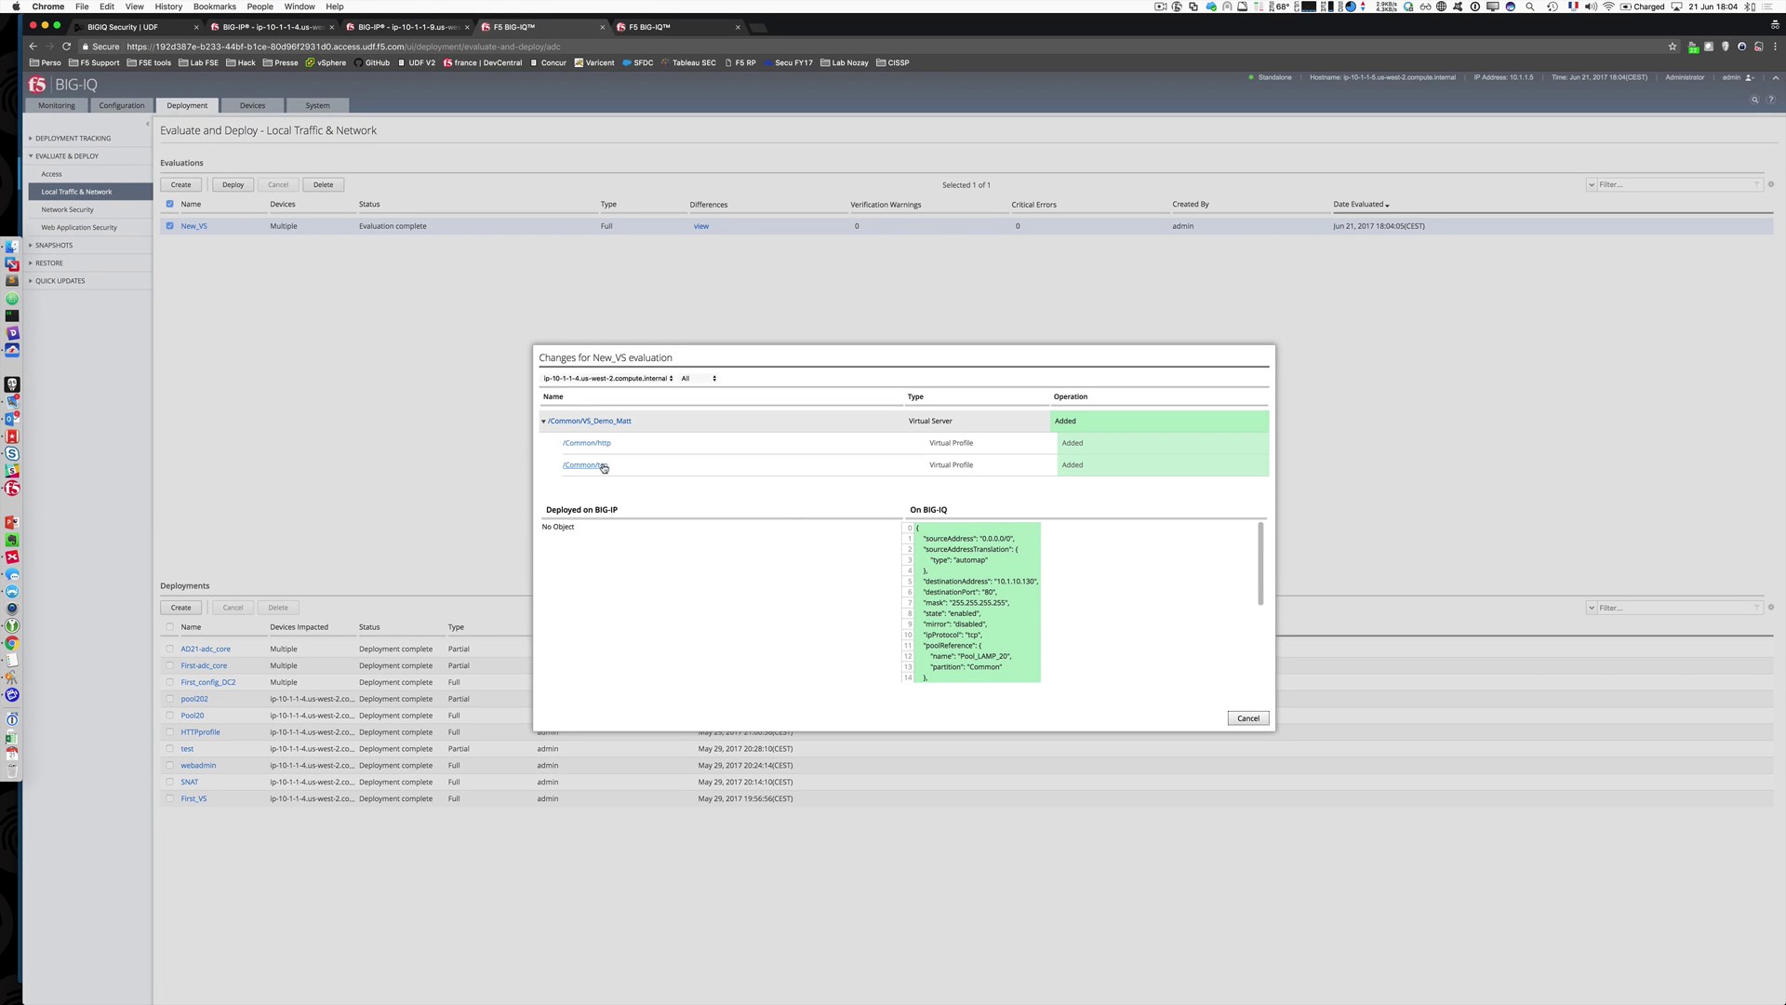
scroll(988, 567, down, 5)
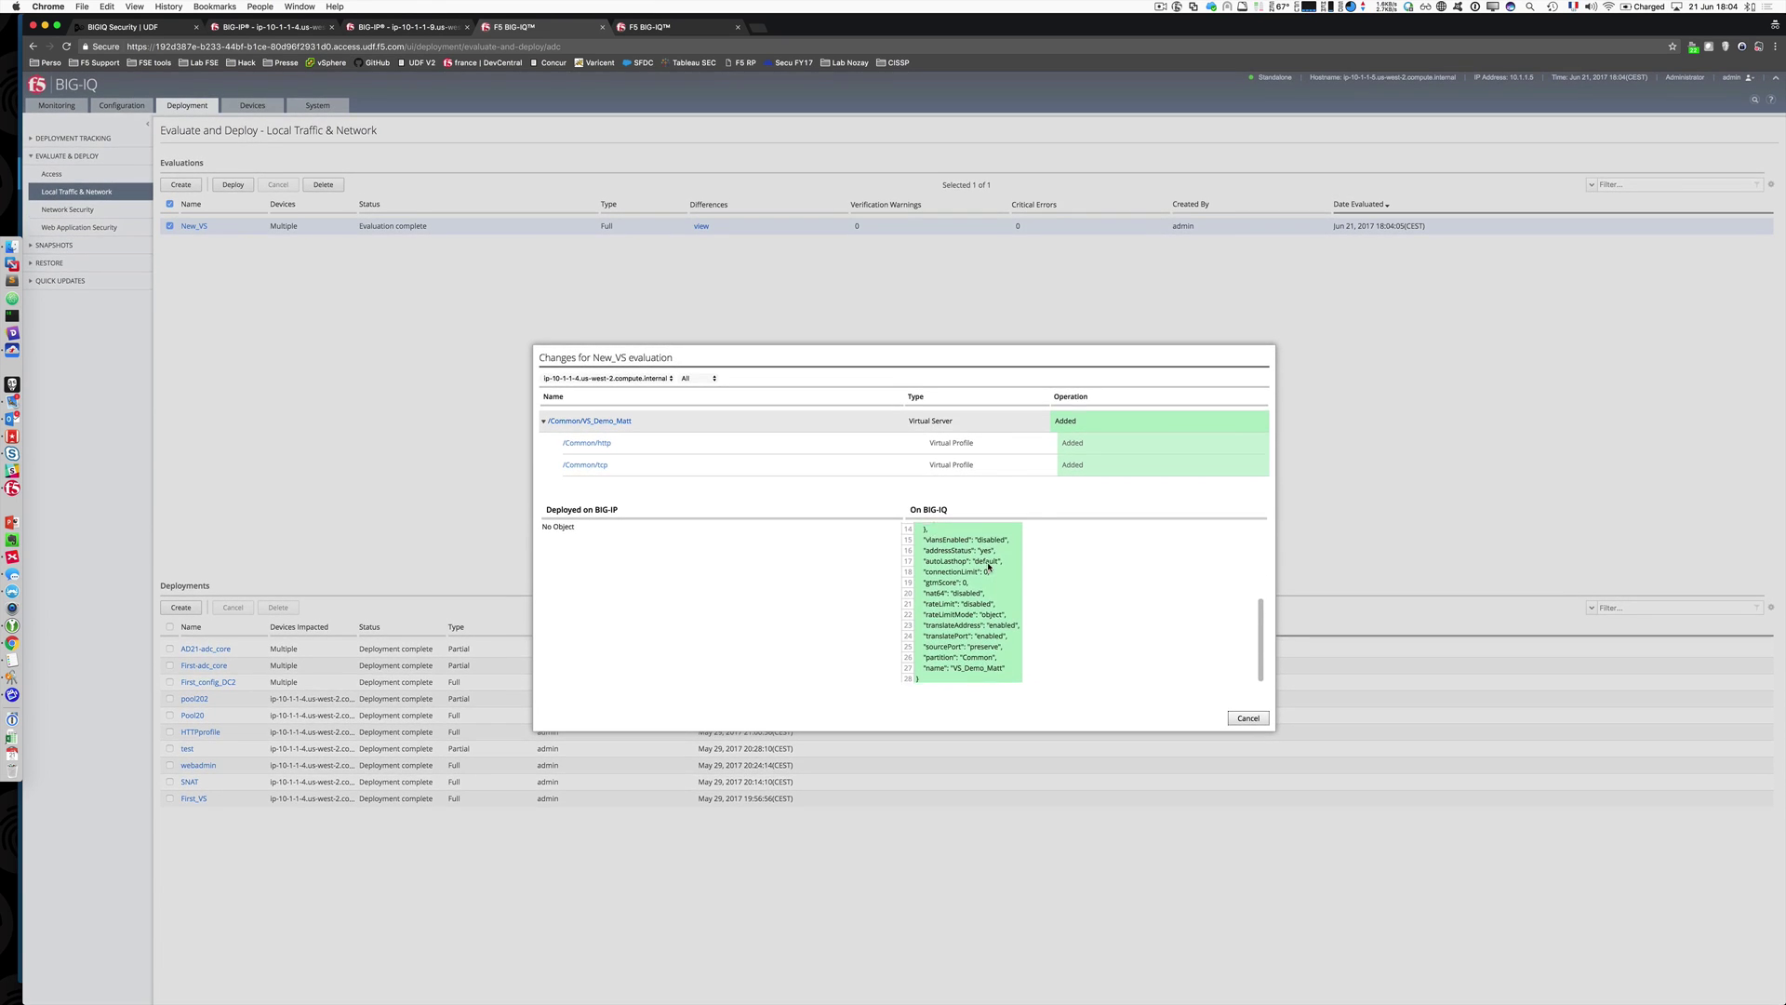
scroll(988, 567, up, 5)
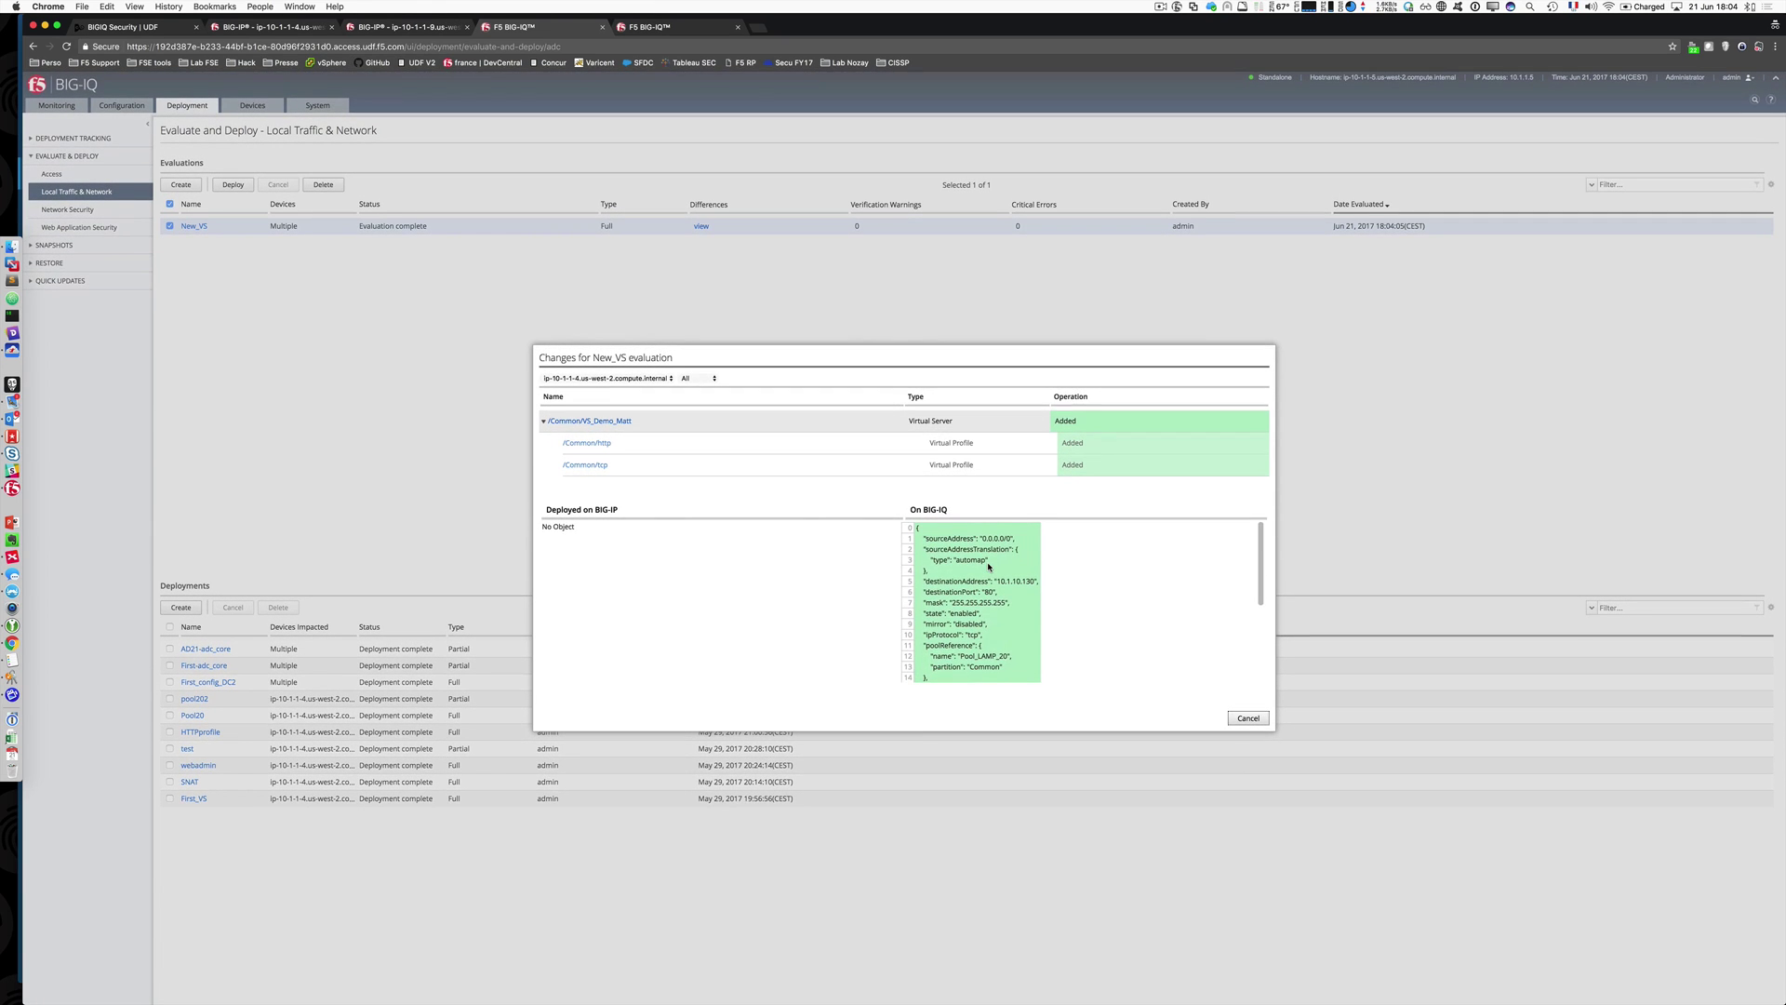
click(1248, 718)
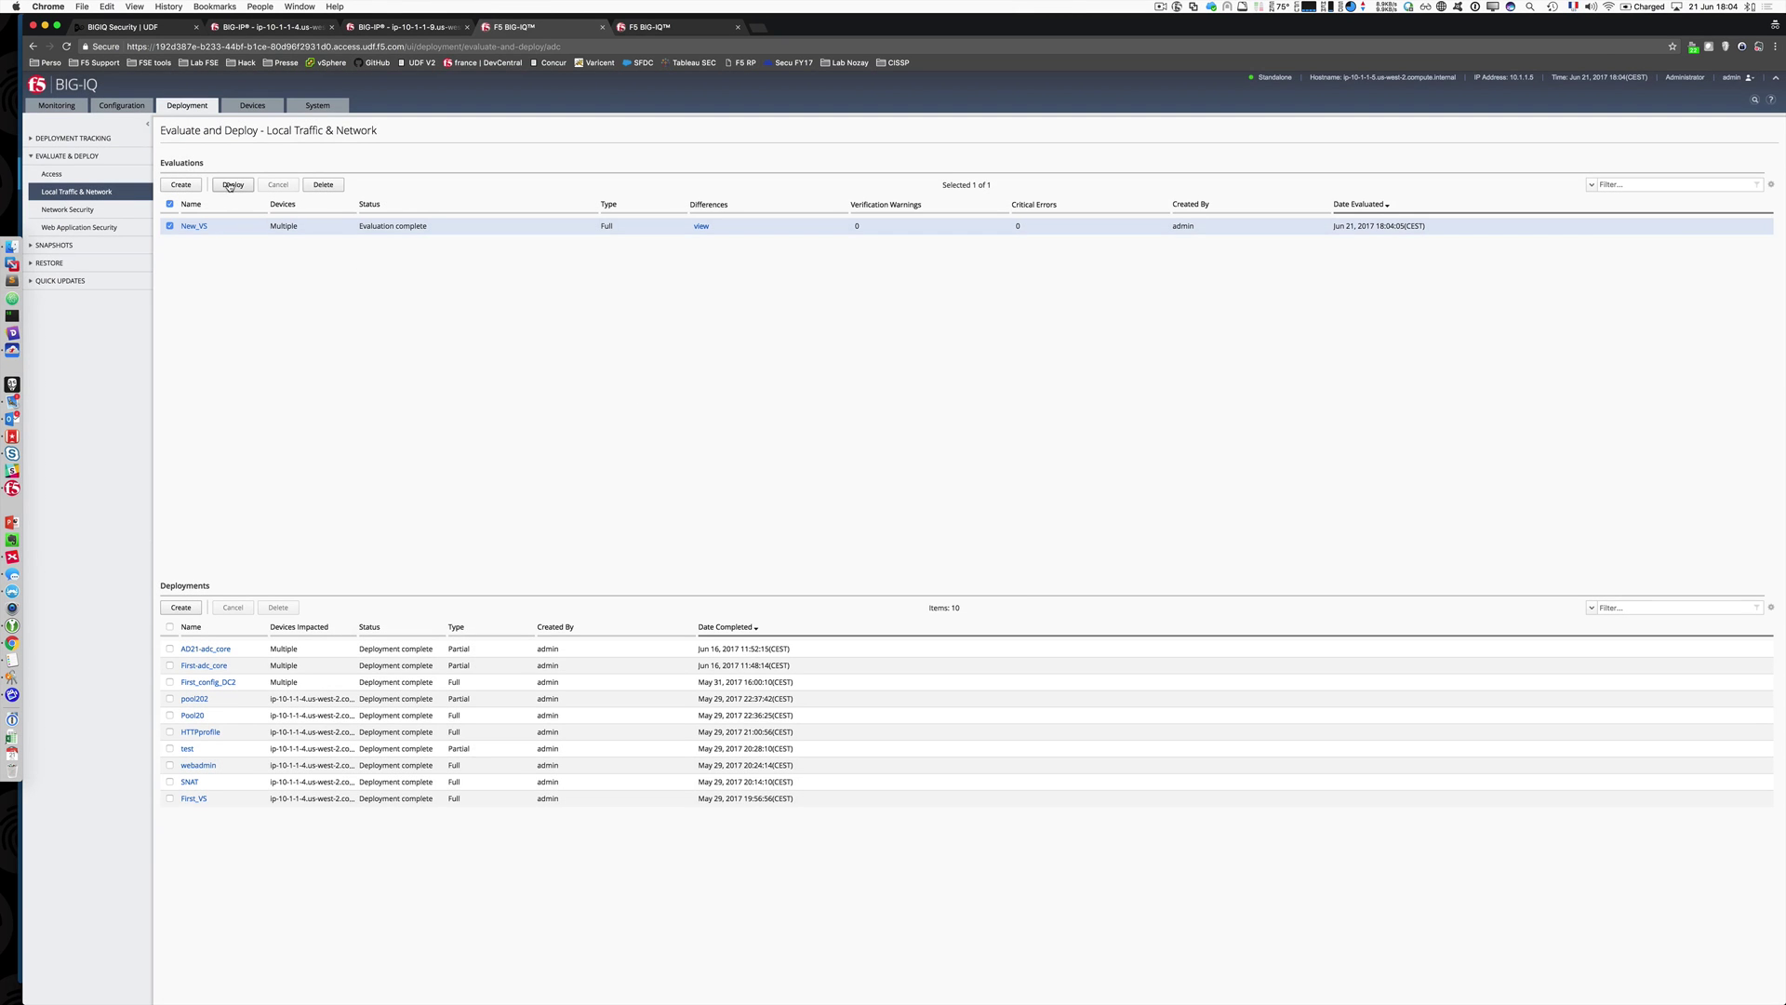
click(233, 184)
click(955, 580)
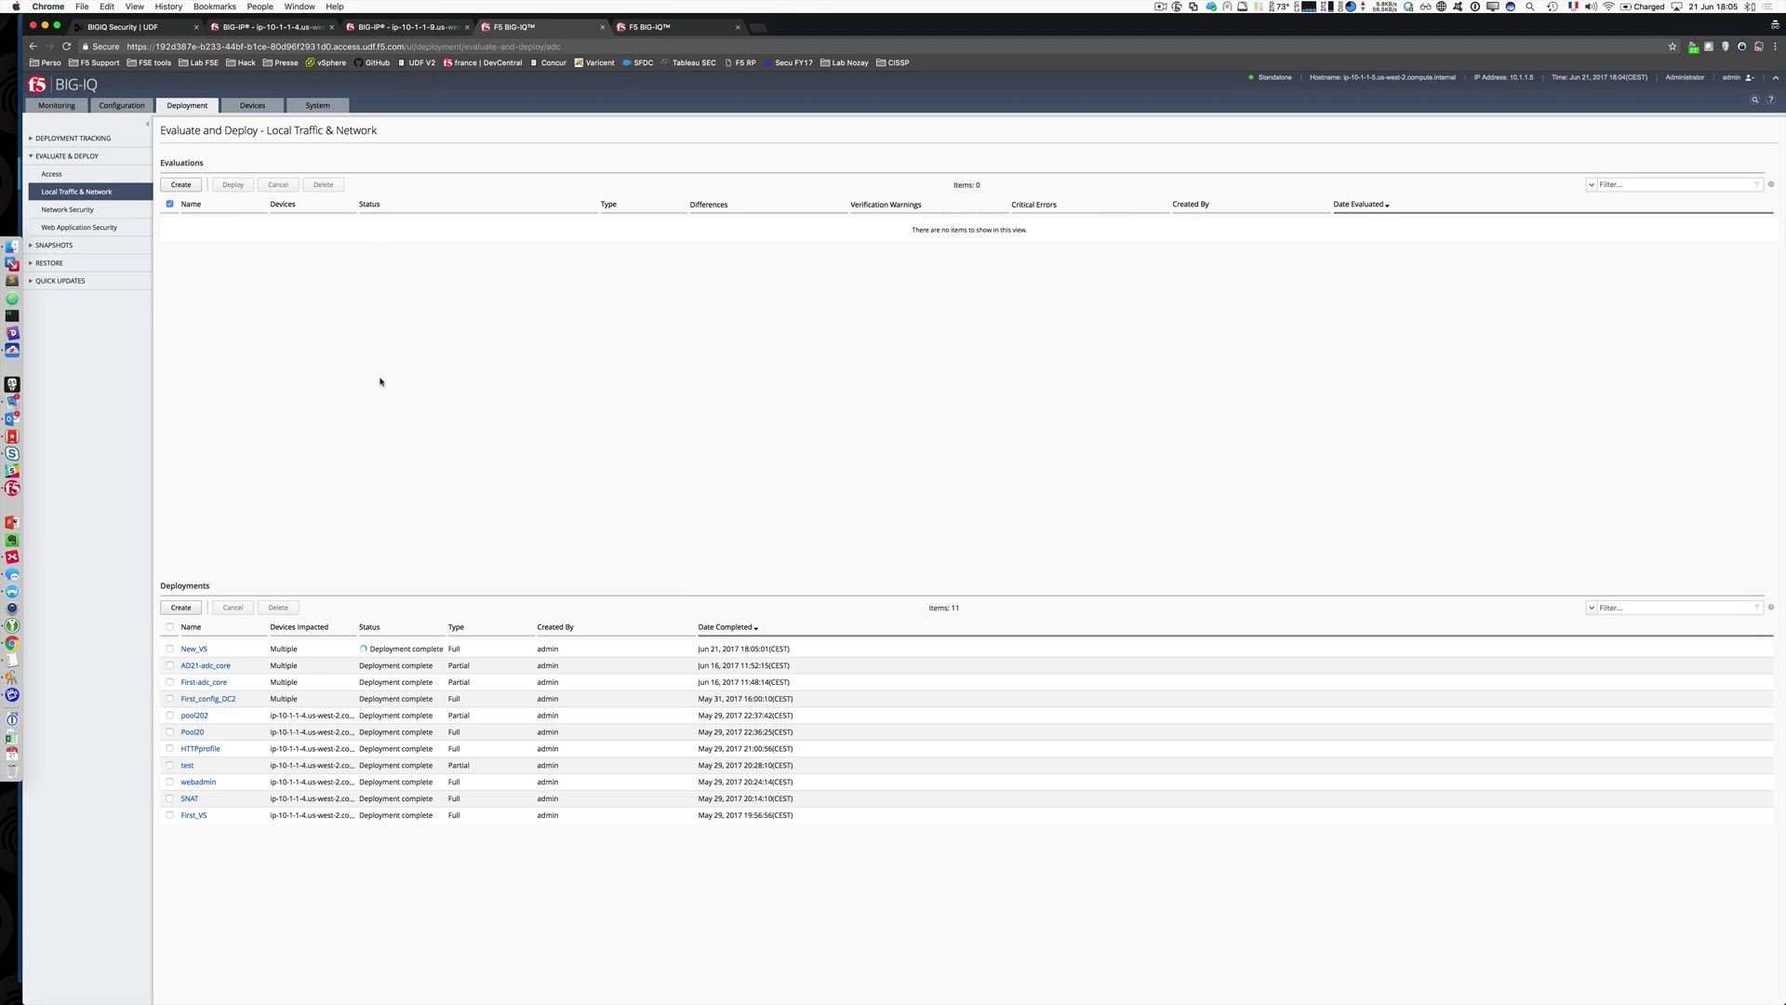
click(289, 27)
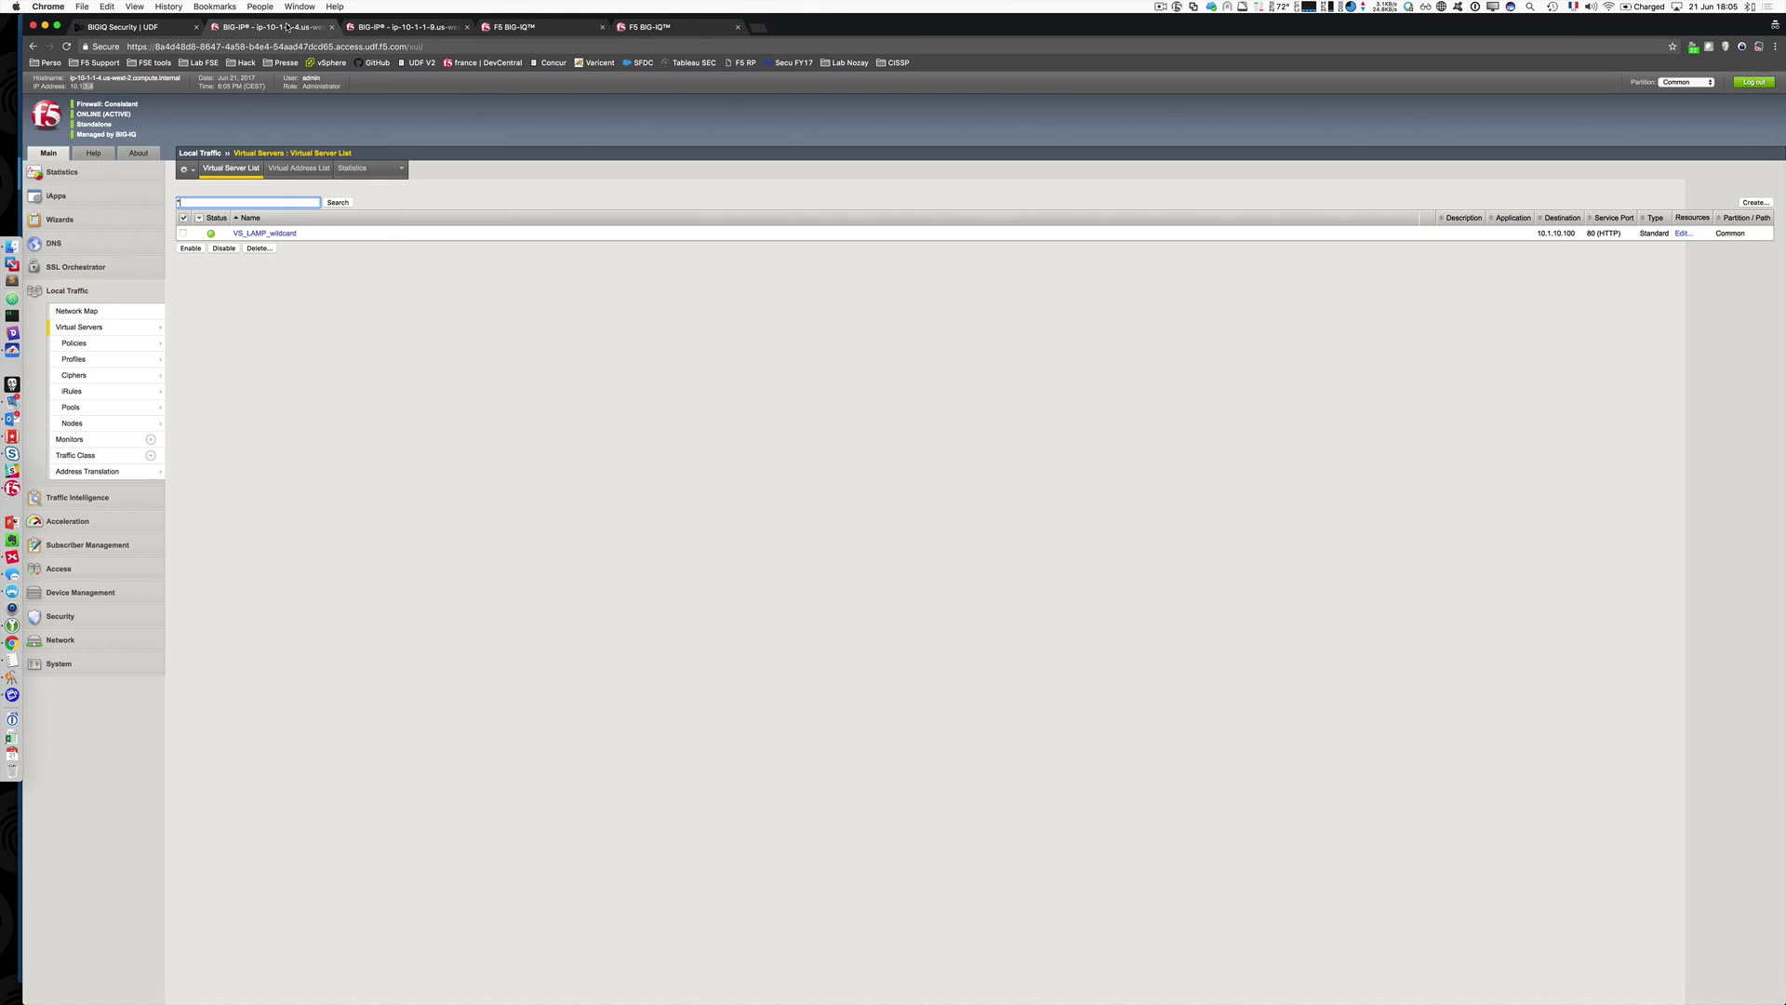
click(255, 175)
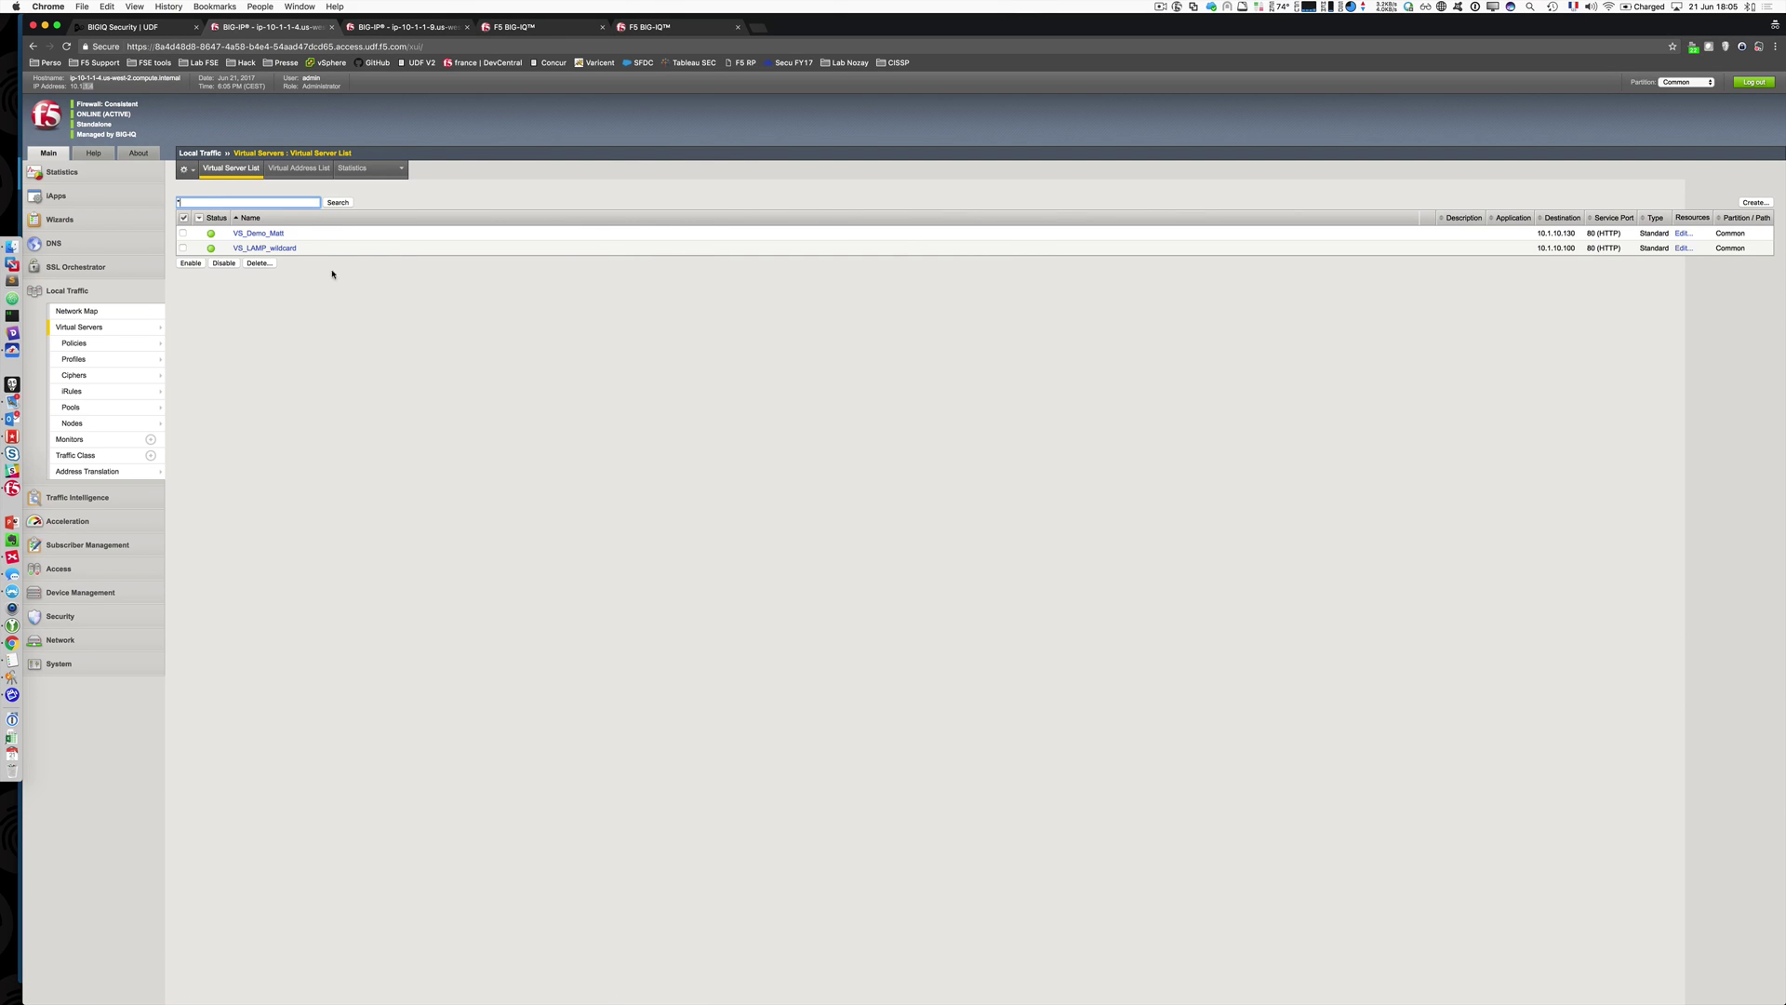
click(1569, 232)
click(77, 311)
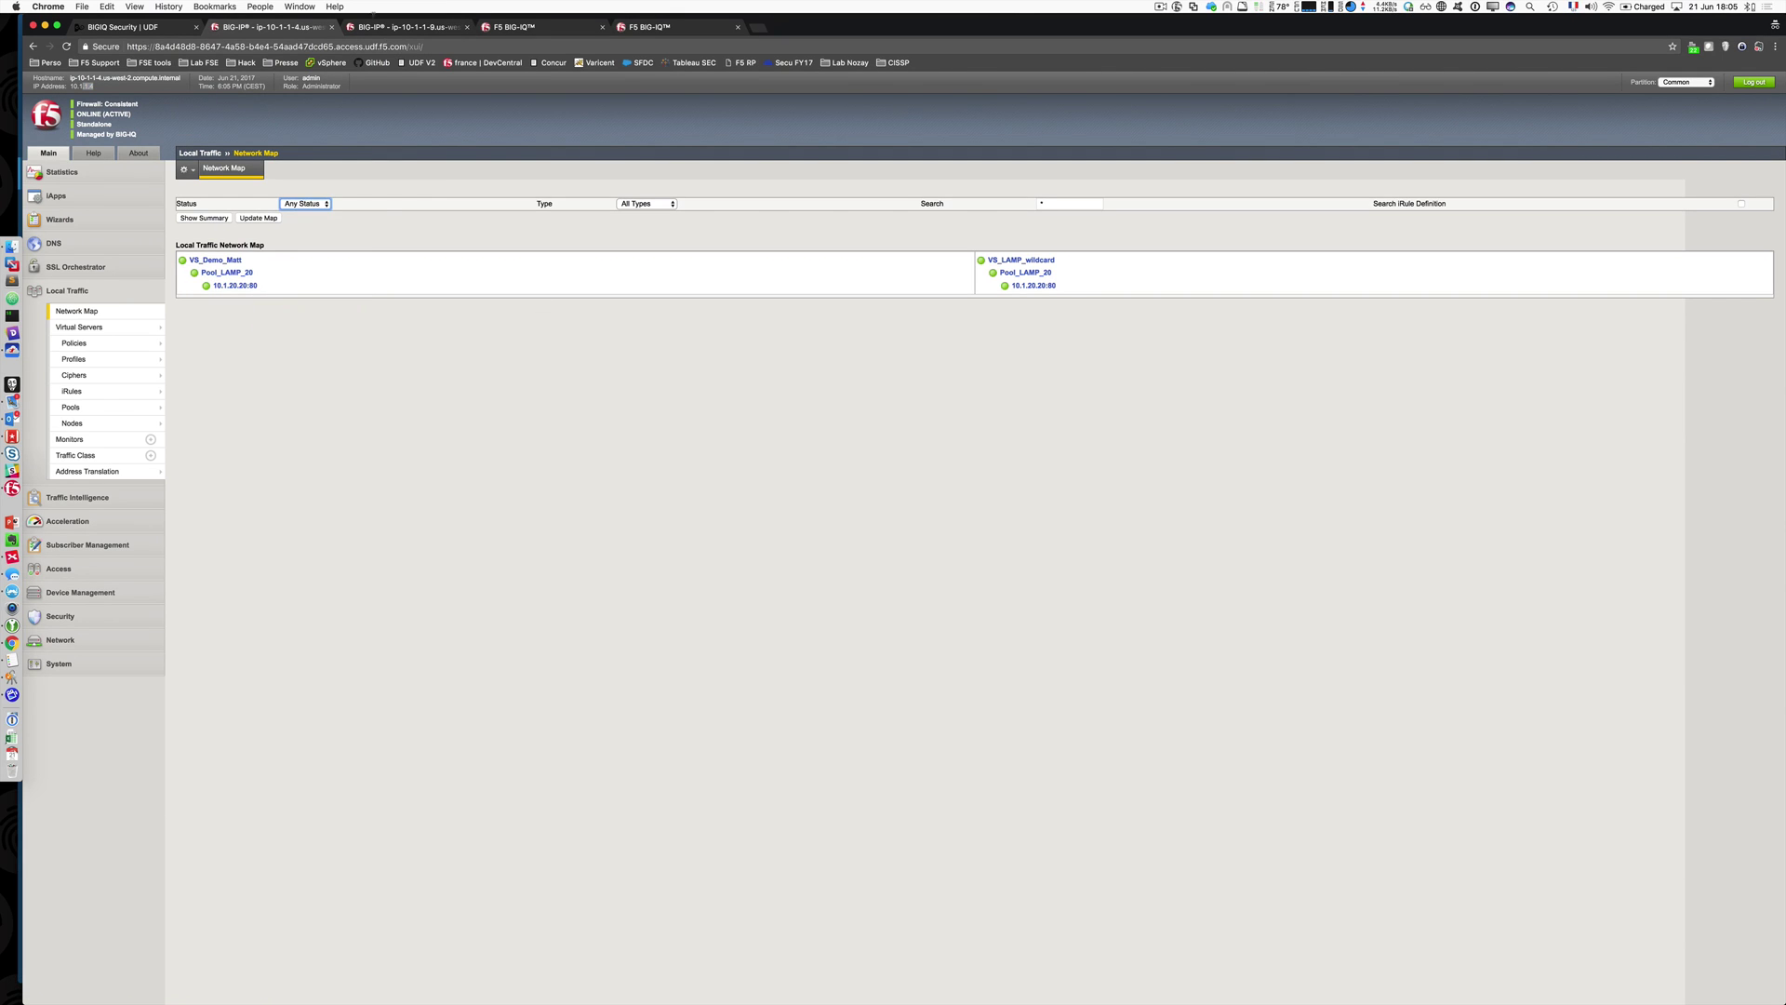
click(514, 27)
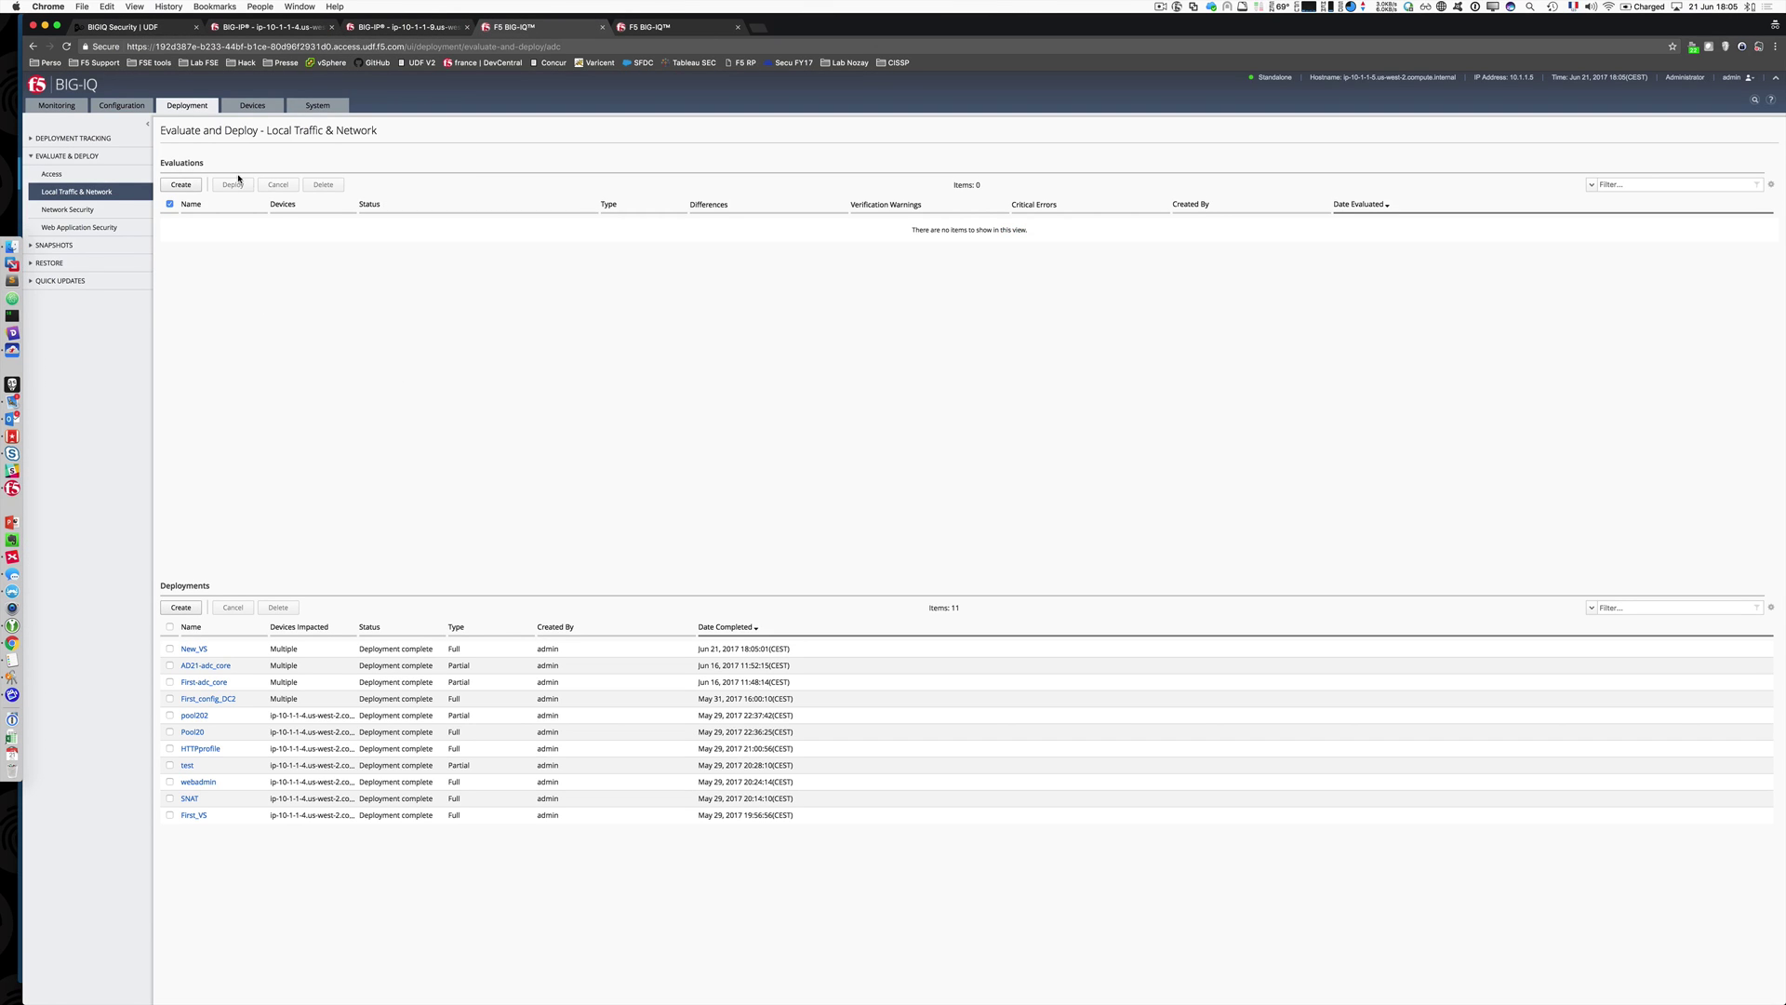
Step: In Configuration, collapse Local Traffic, expand Security, and show the Access Groups list
click(129, 113)
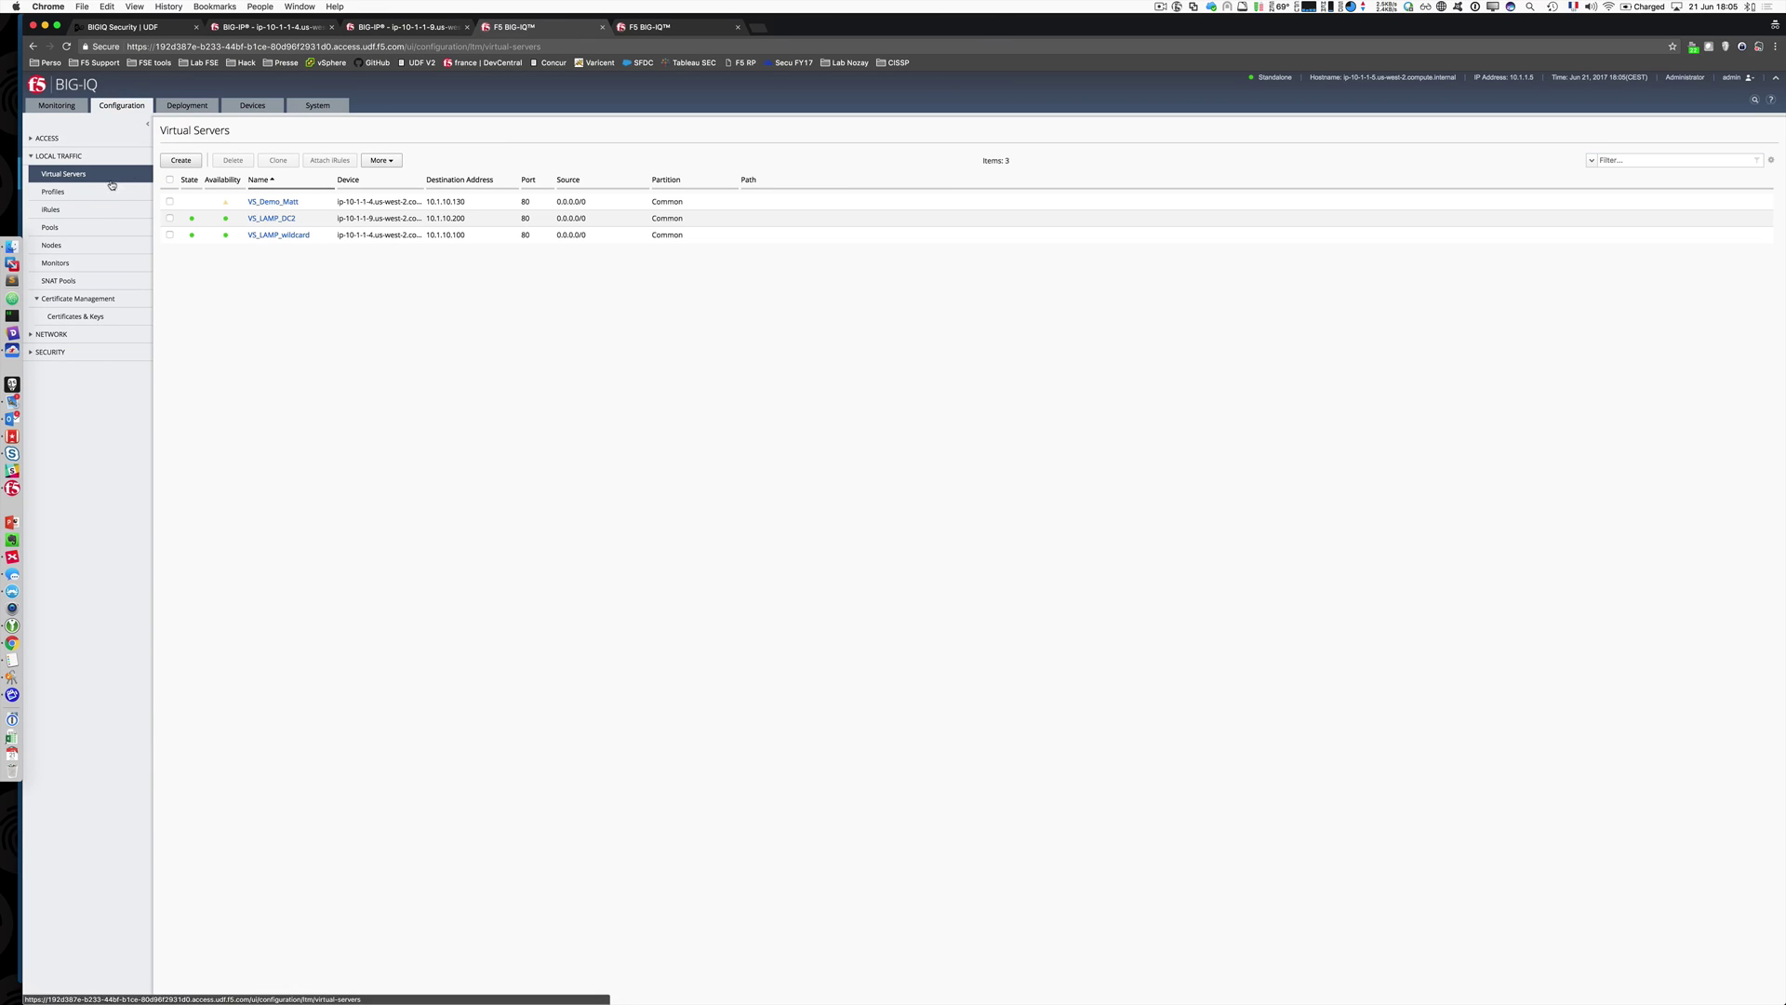
click(29, 157)
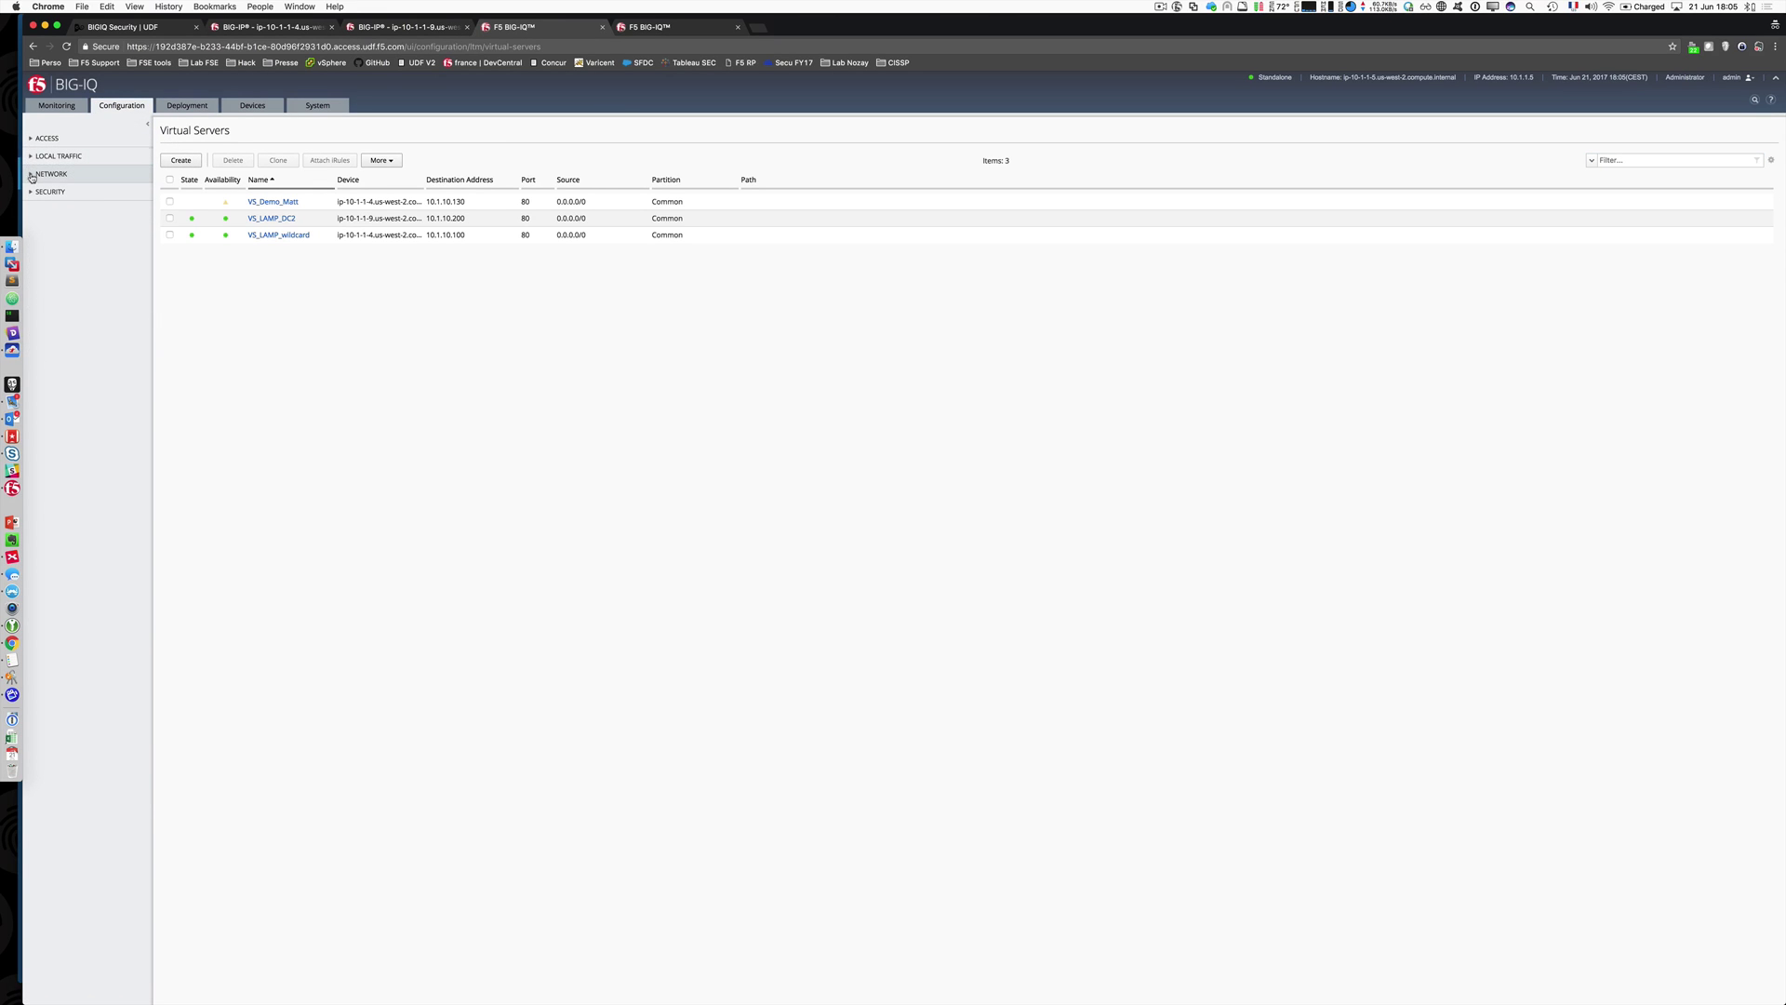
click(29, 193)
click(306, 27)
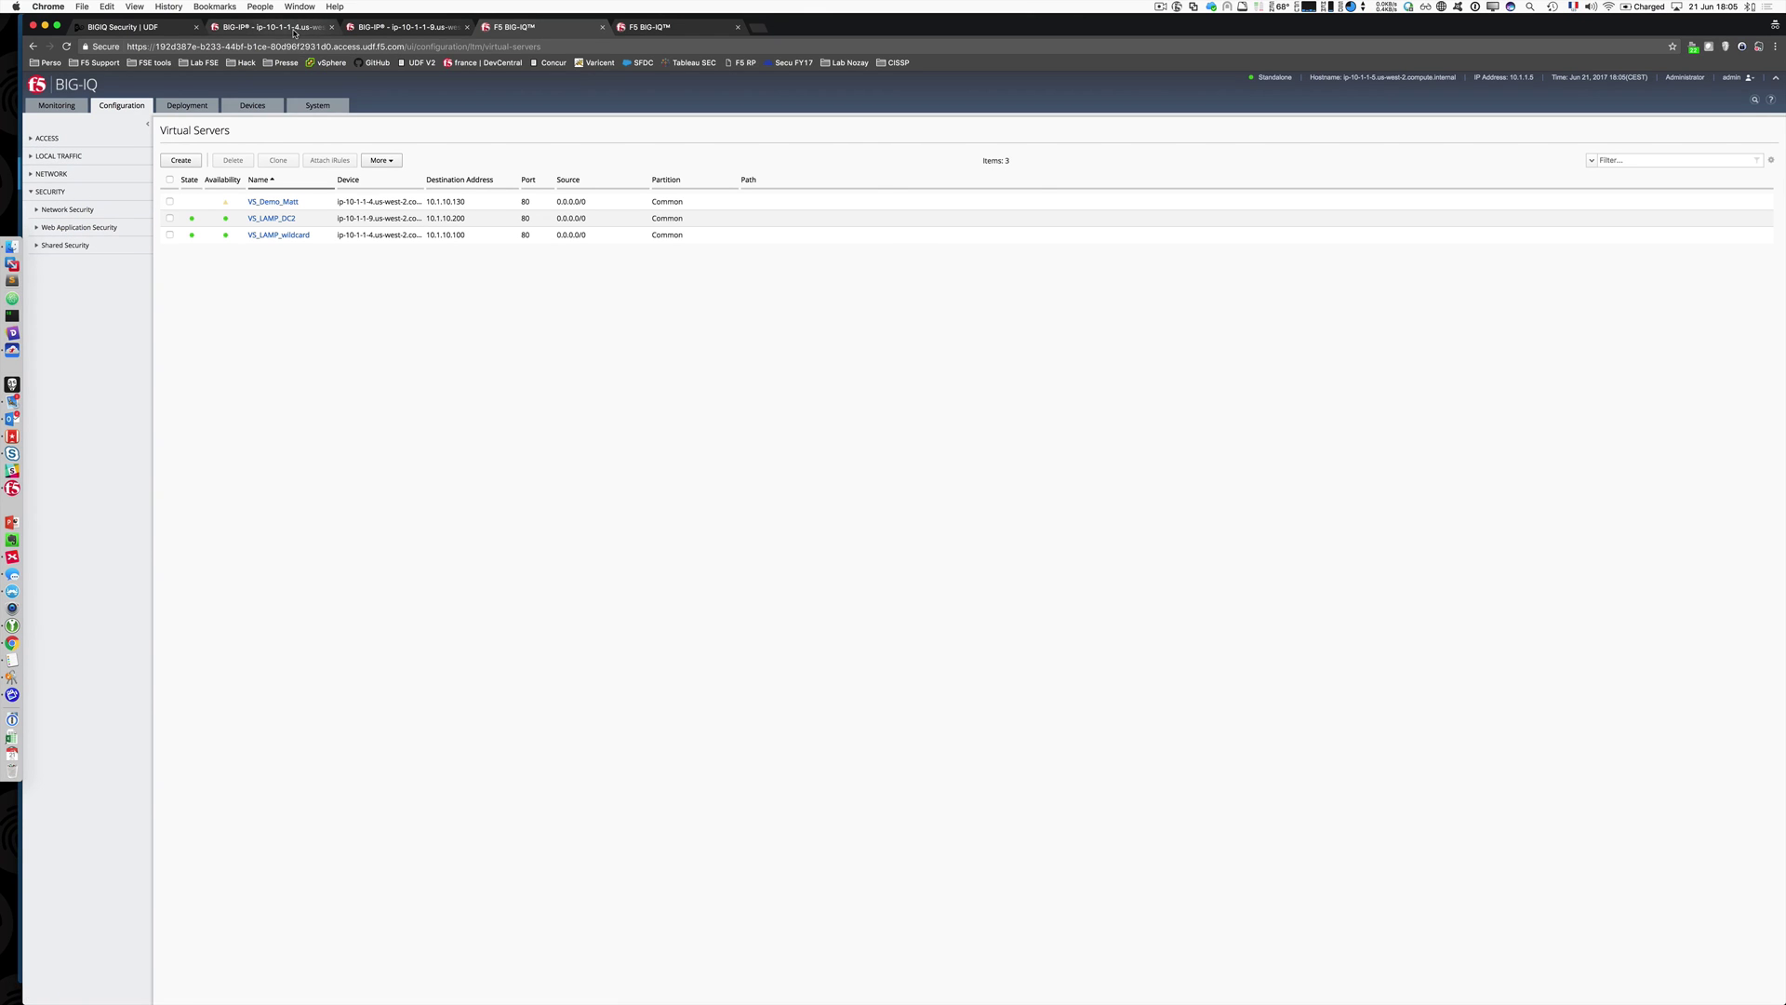
click(517, 27)
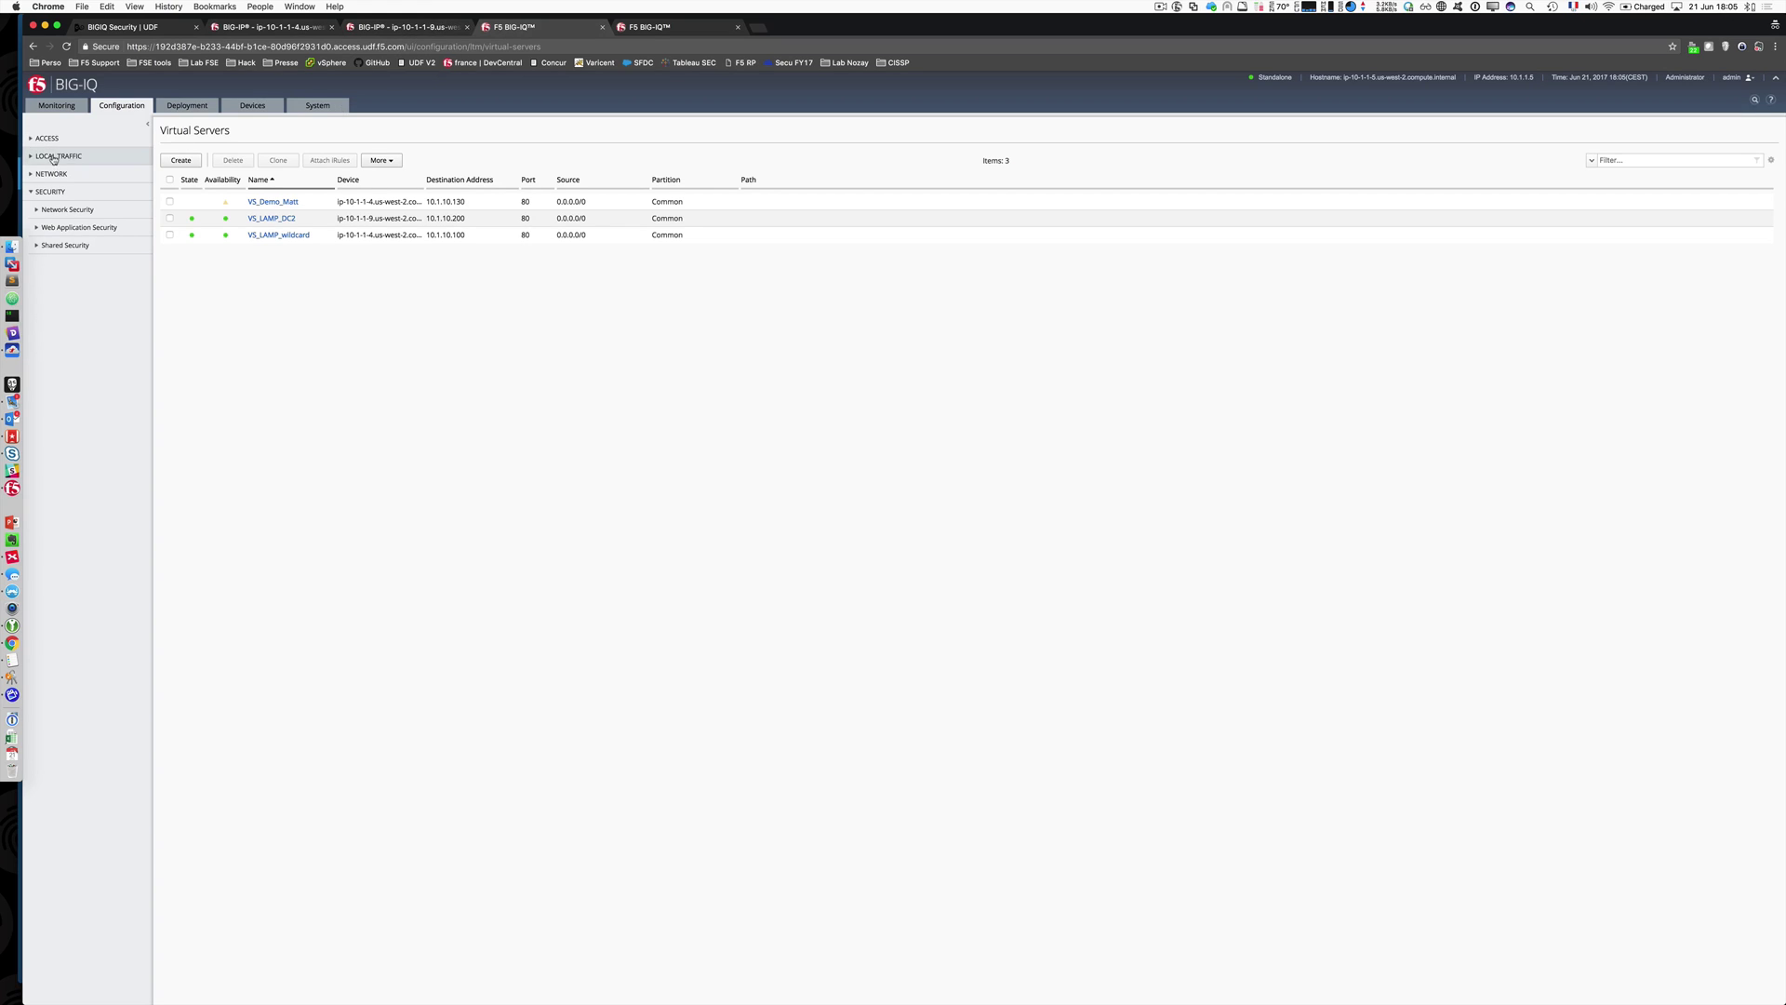
click(112, 158)
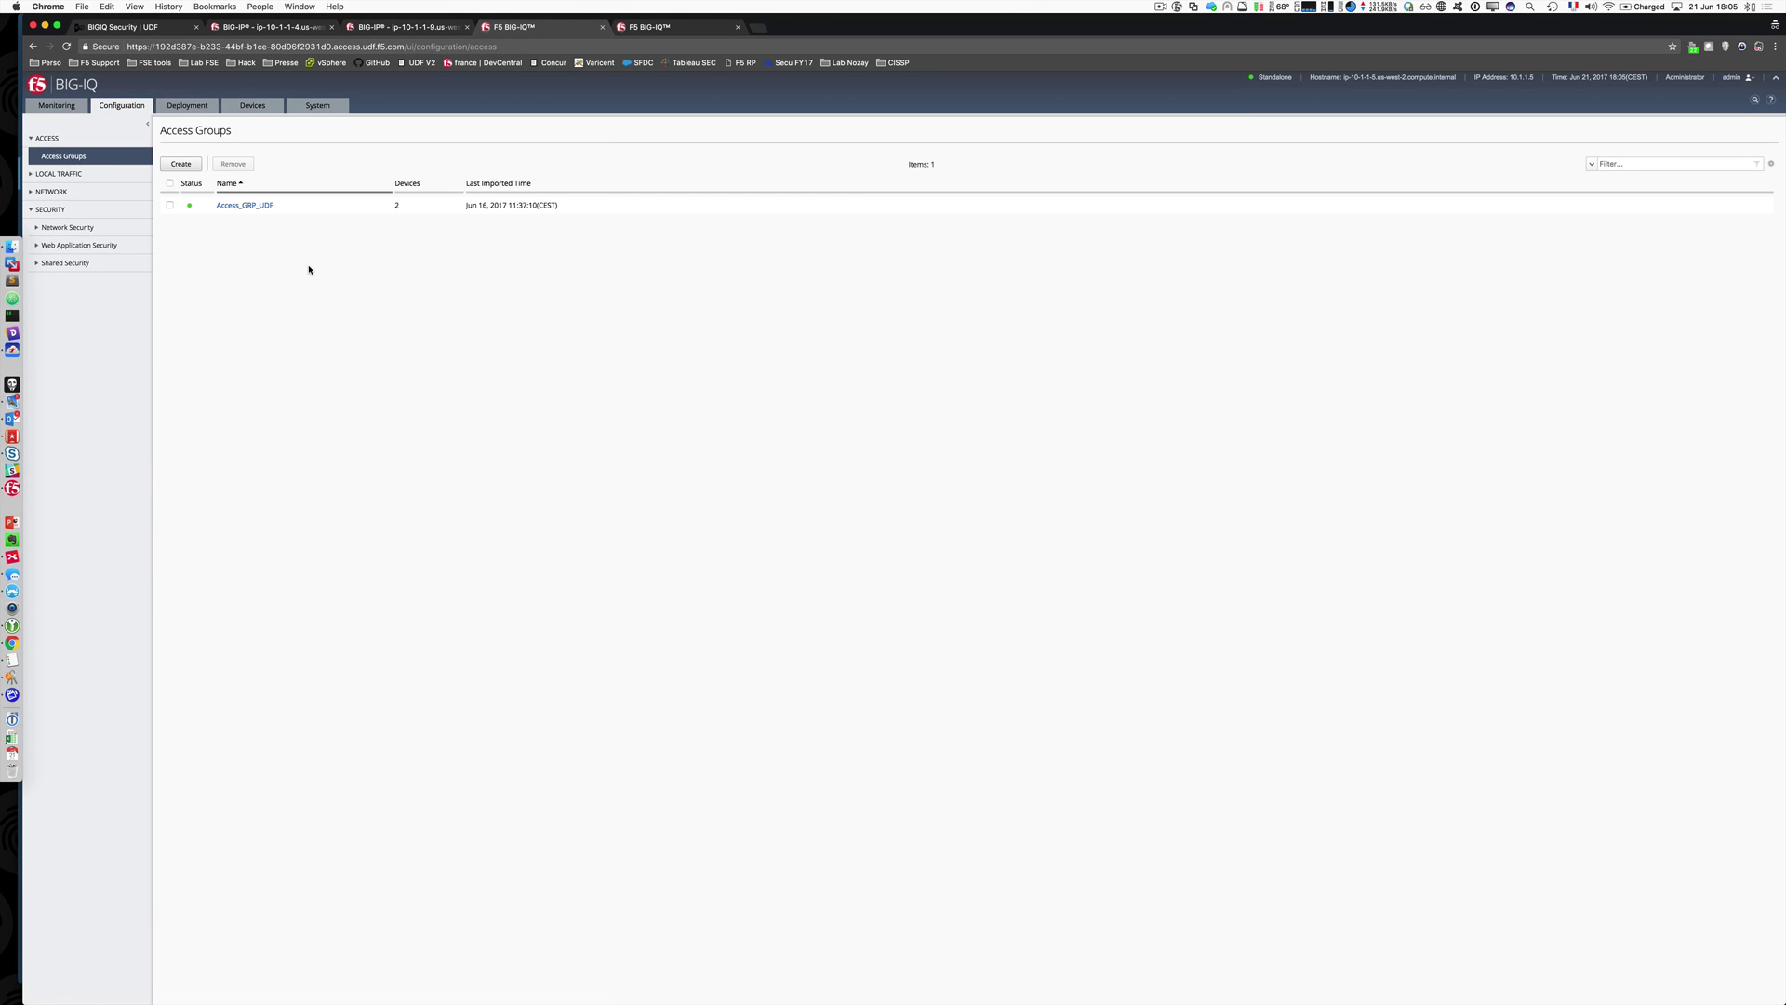
Step: Open Access_GRP_UDF's per-session access profiles and launch Policy_IQ1's flow editor
click(251, 211)
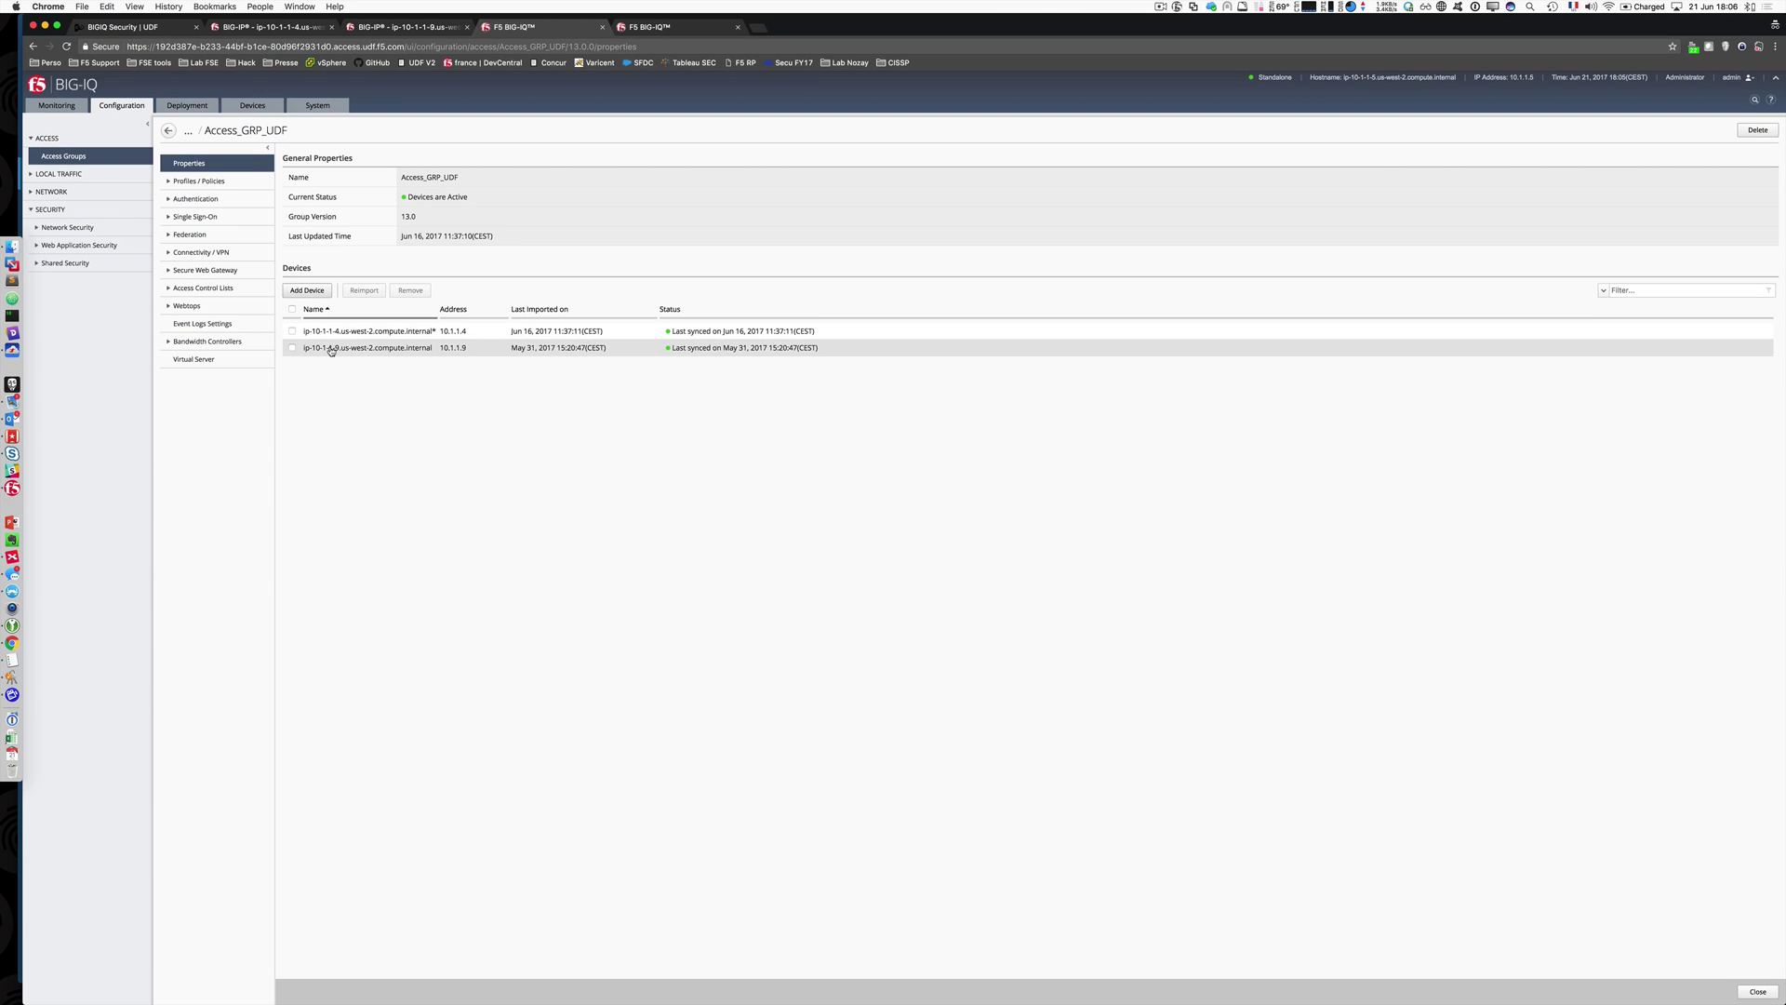
click(169, 181)
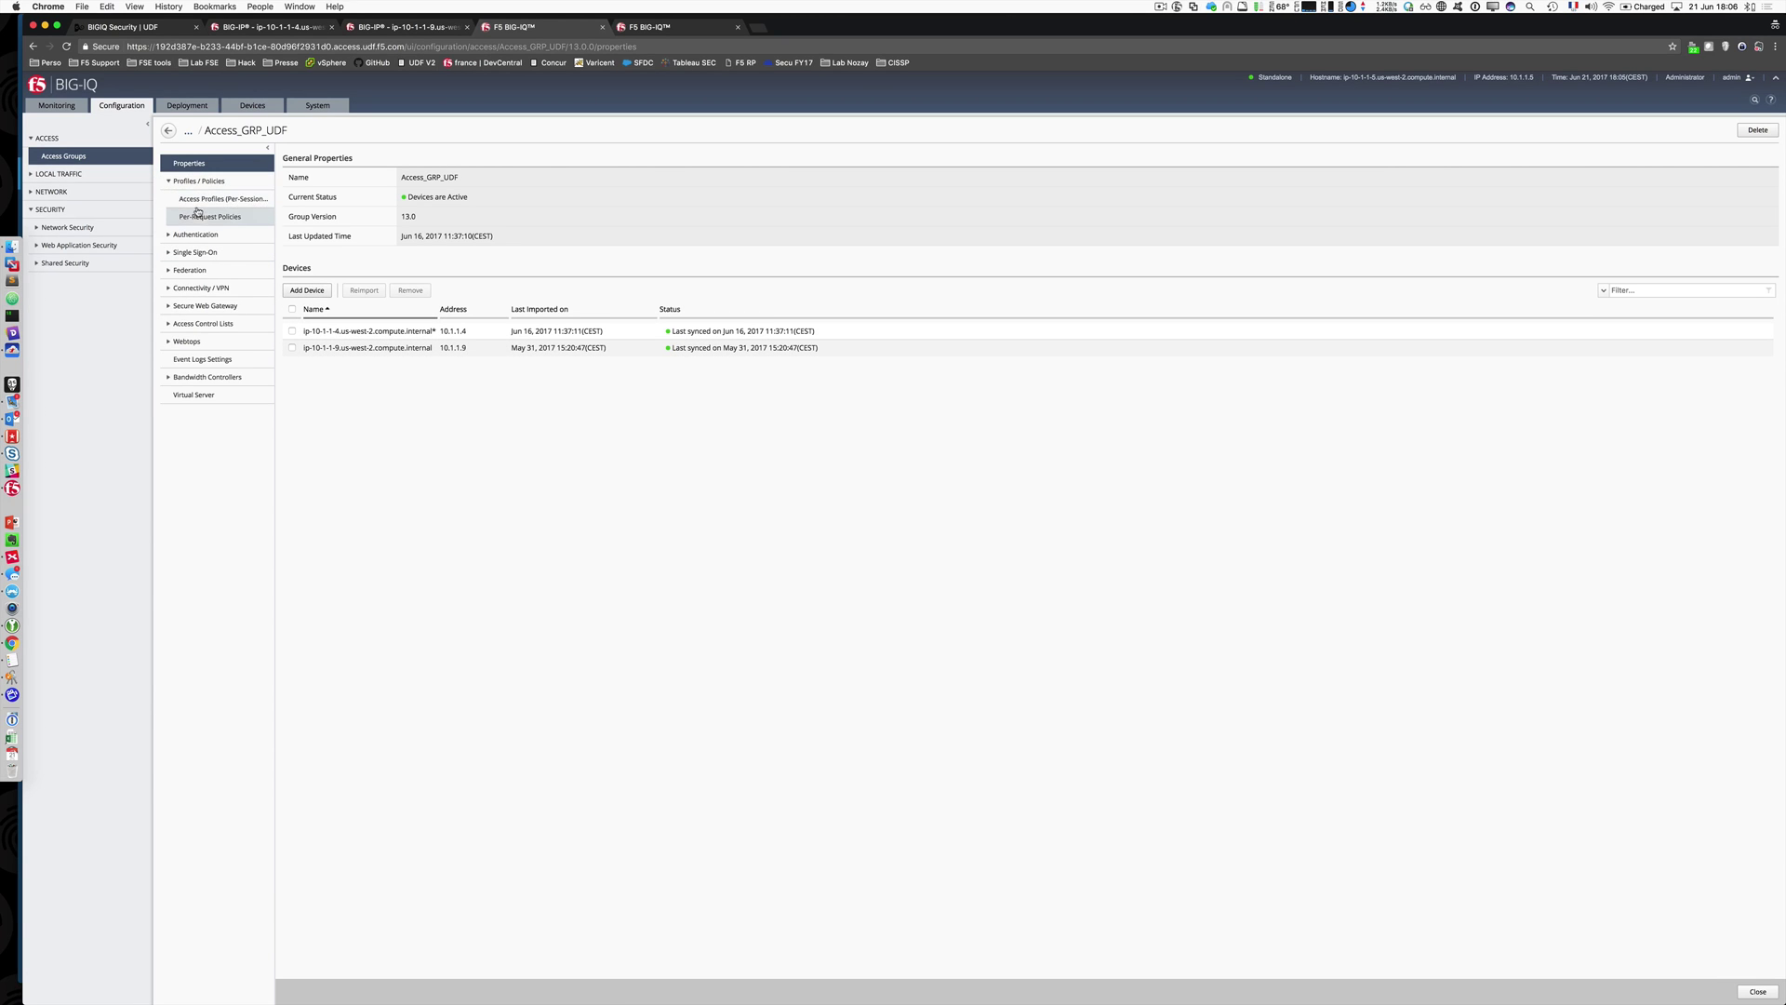
click(198, 199)
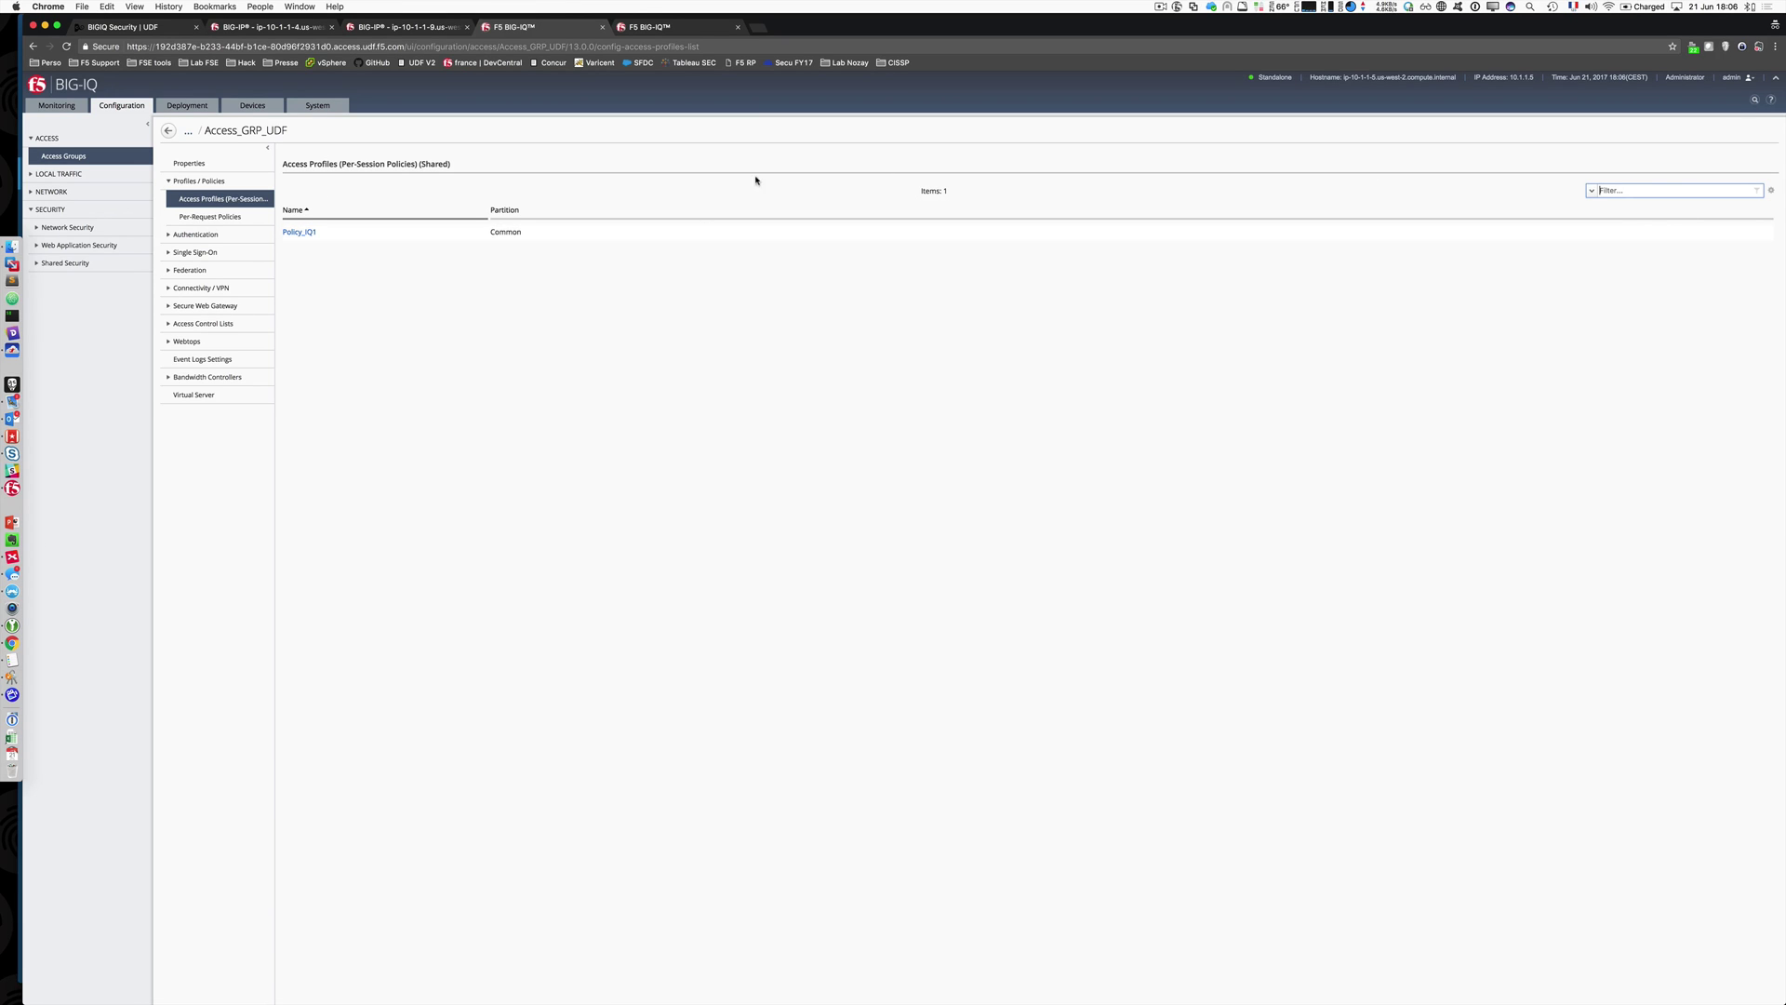
click(305, 240)
click(305, 240)
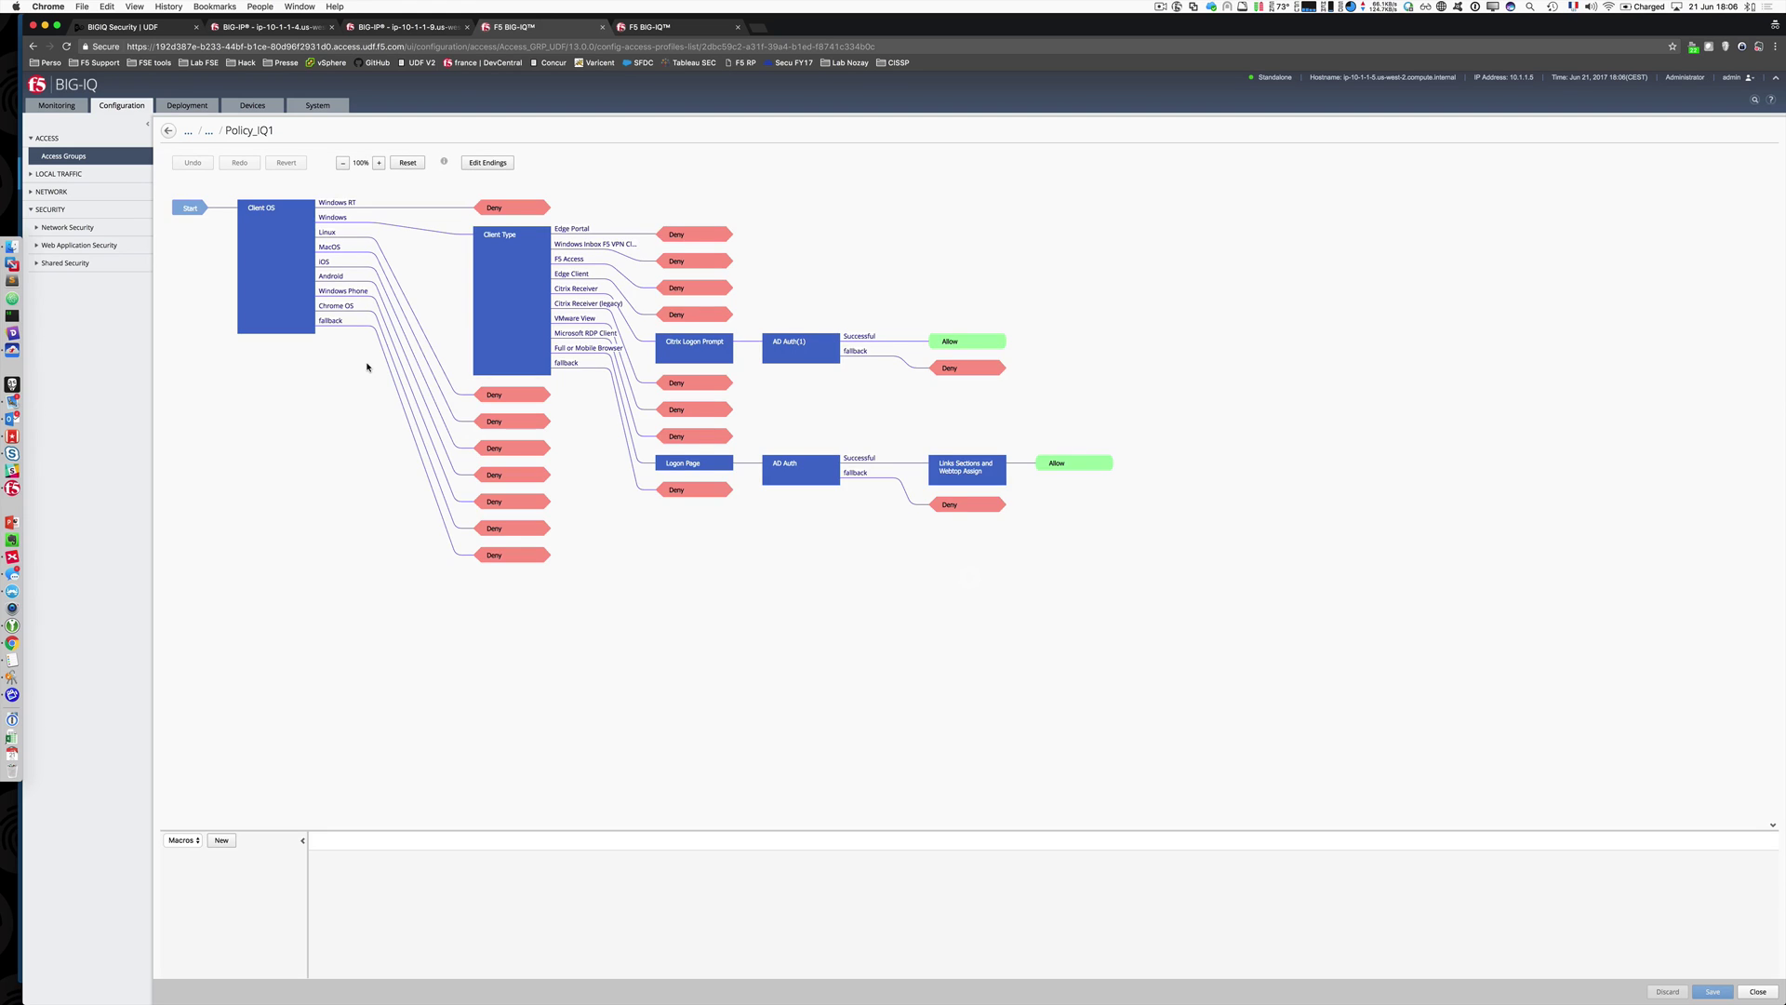
click(512, 261)
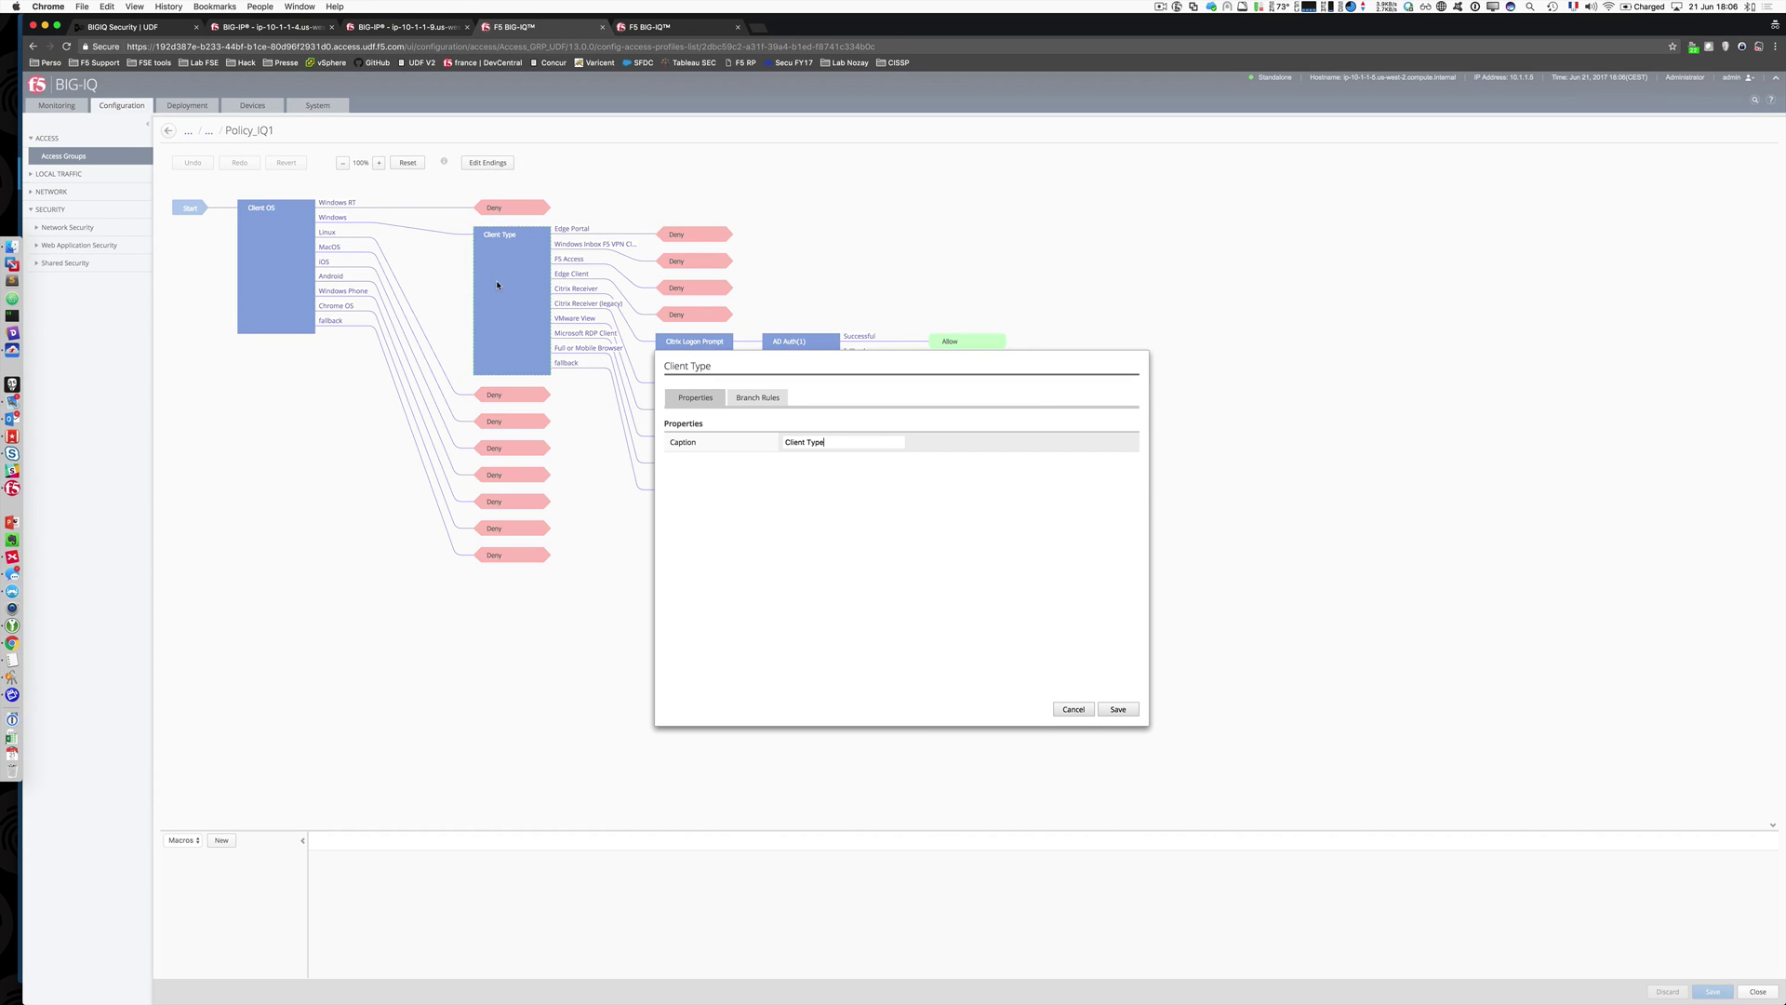
click(756, 398)
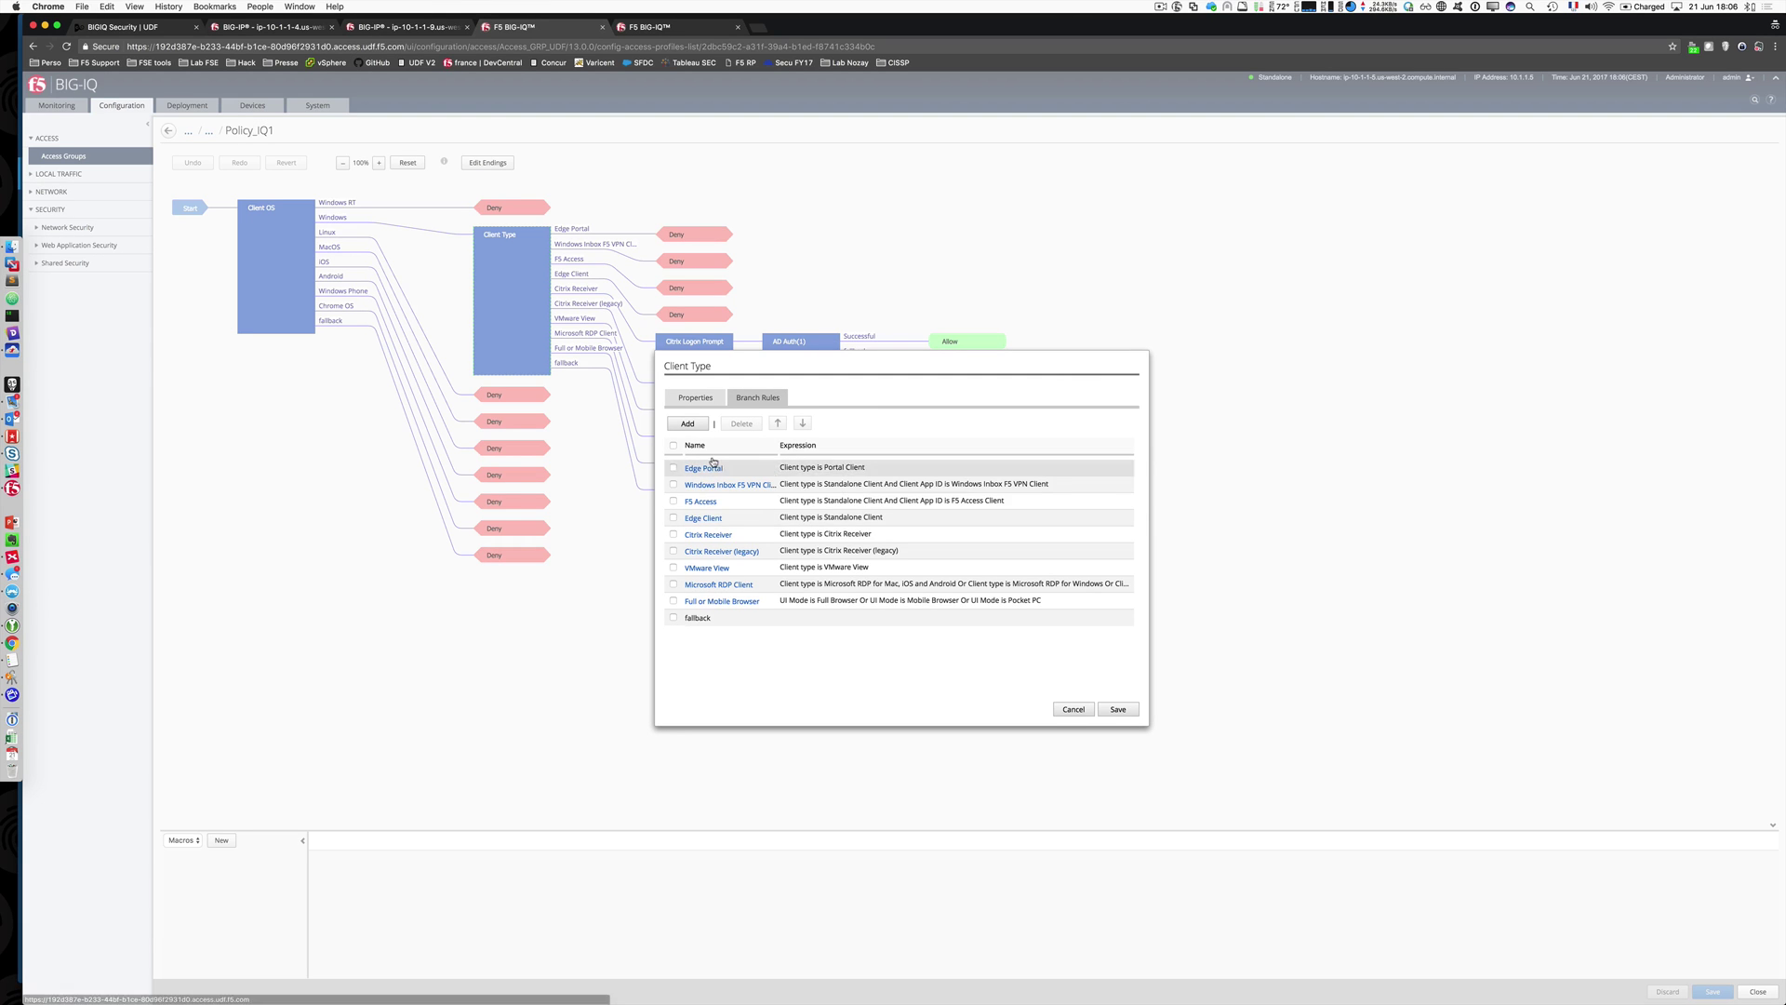
click(1073, 710)
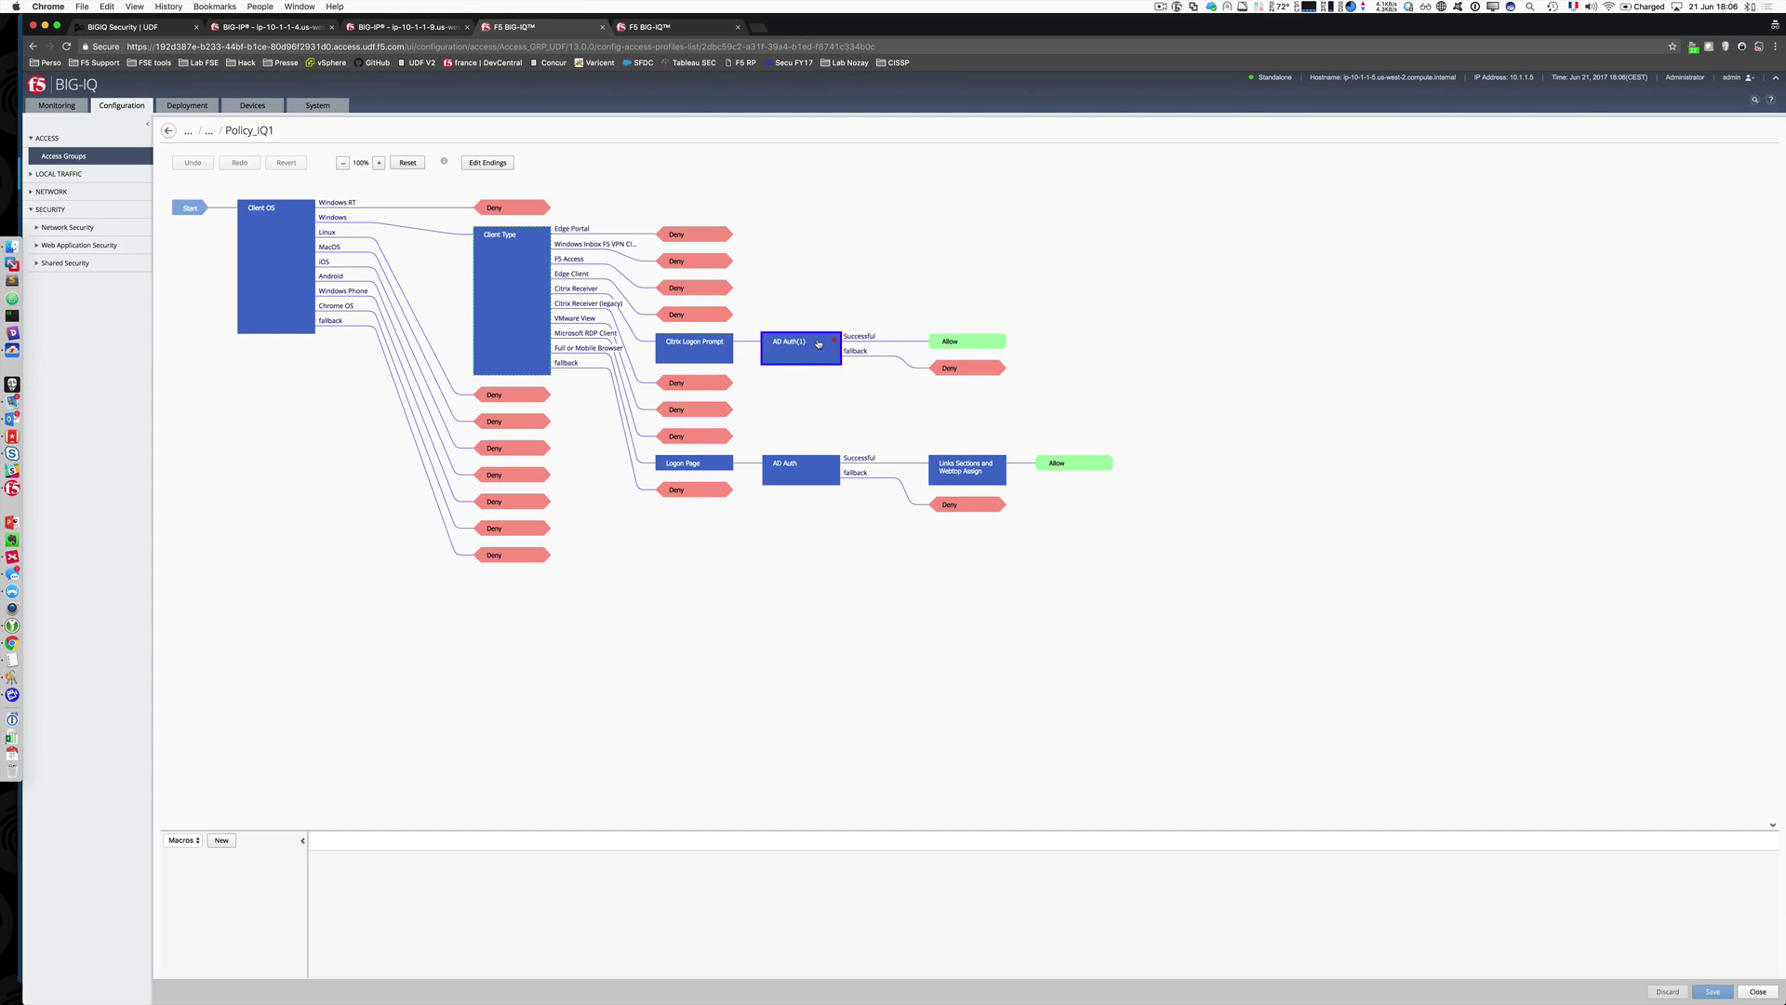
click(816, 344)
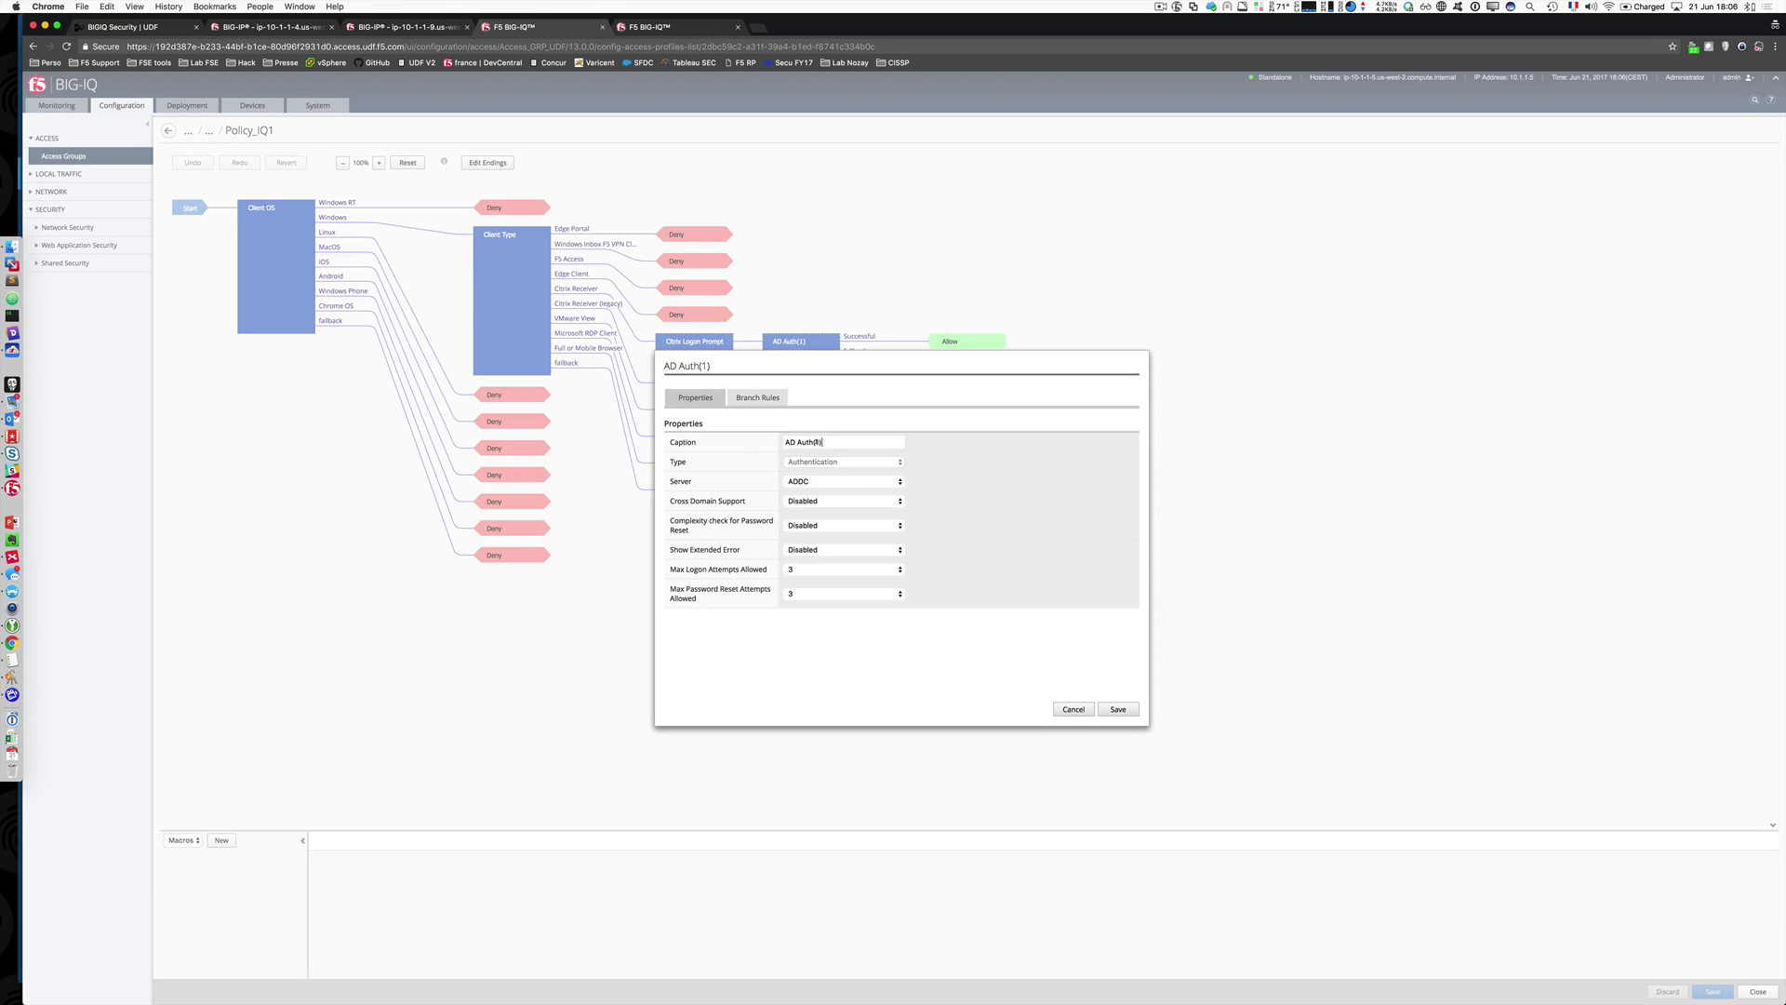
click(852, 484)
click(848, 483)
click(839, 502)
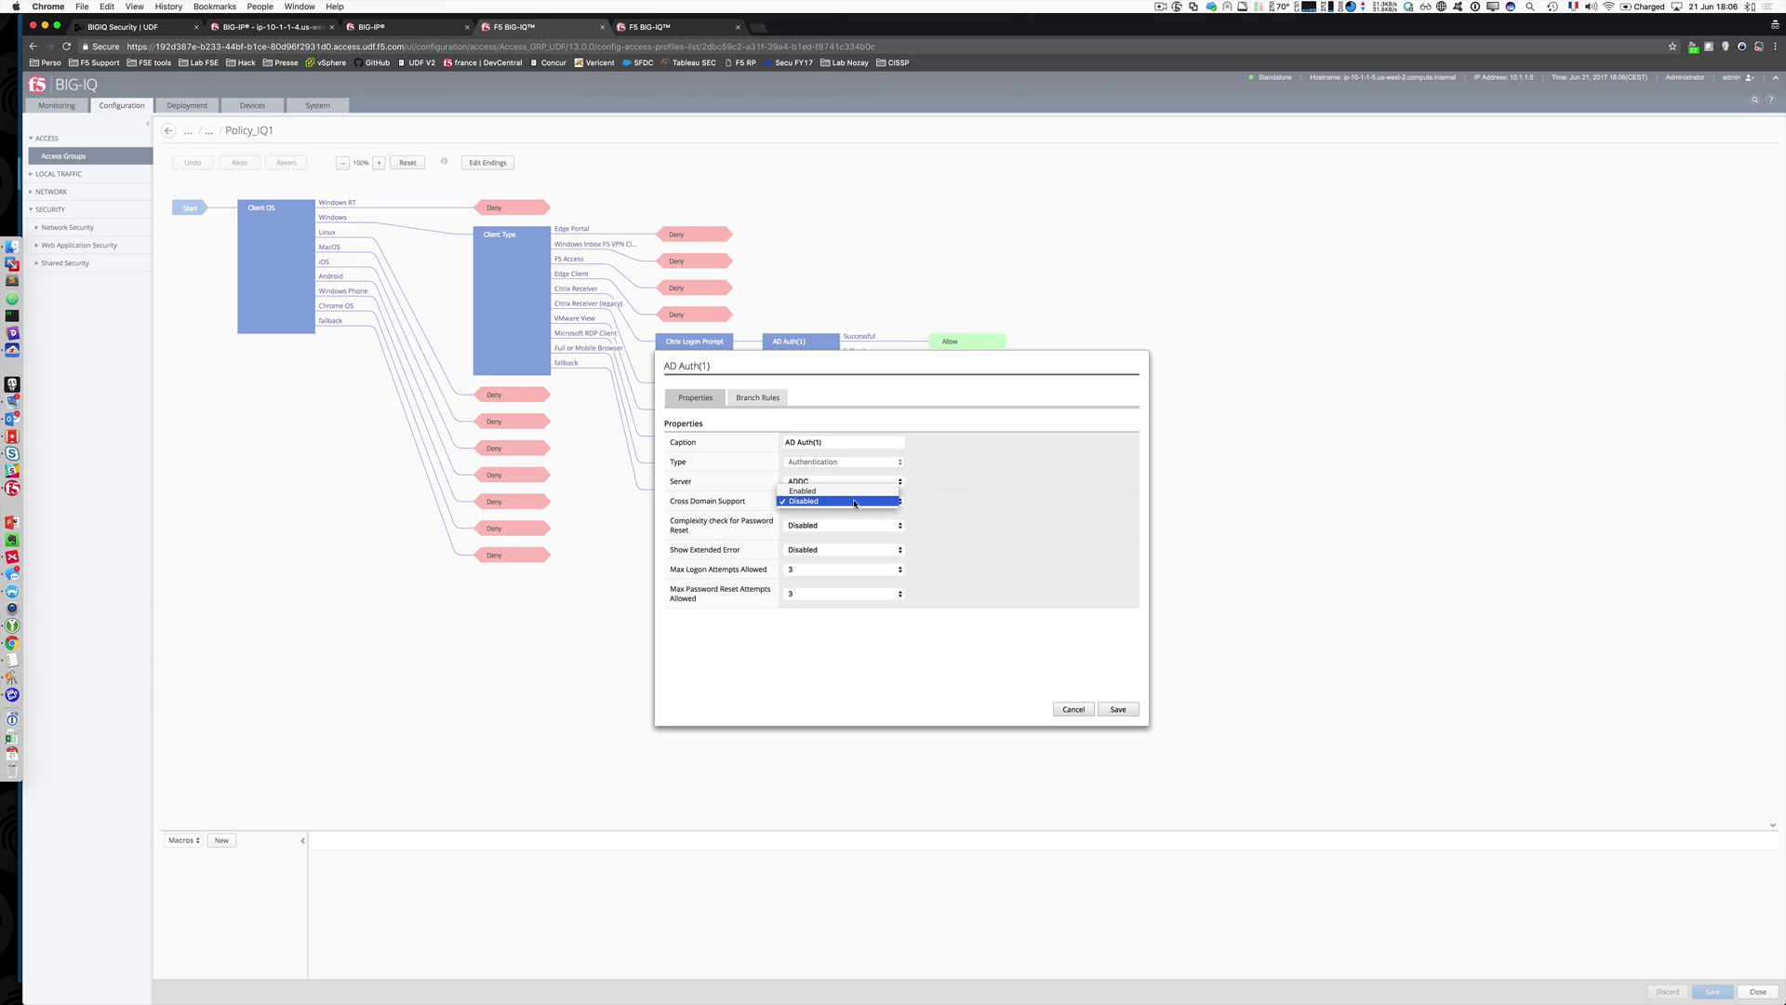
click(757, 397)
click(758, 397)
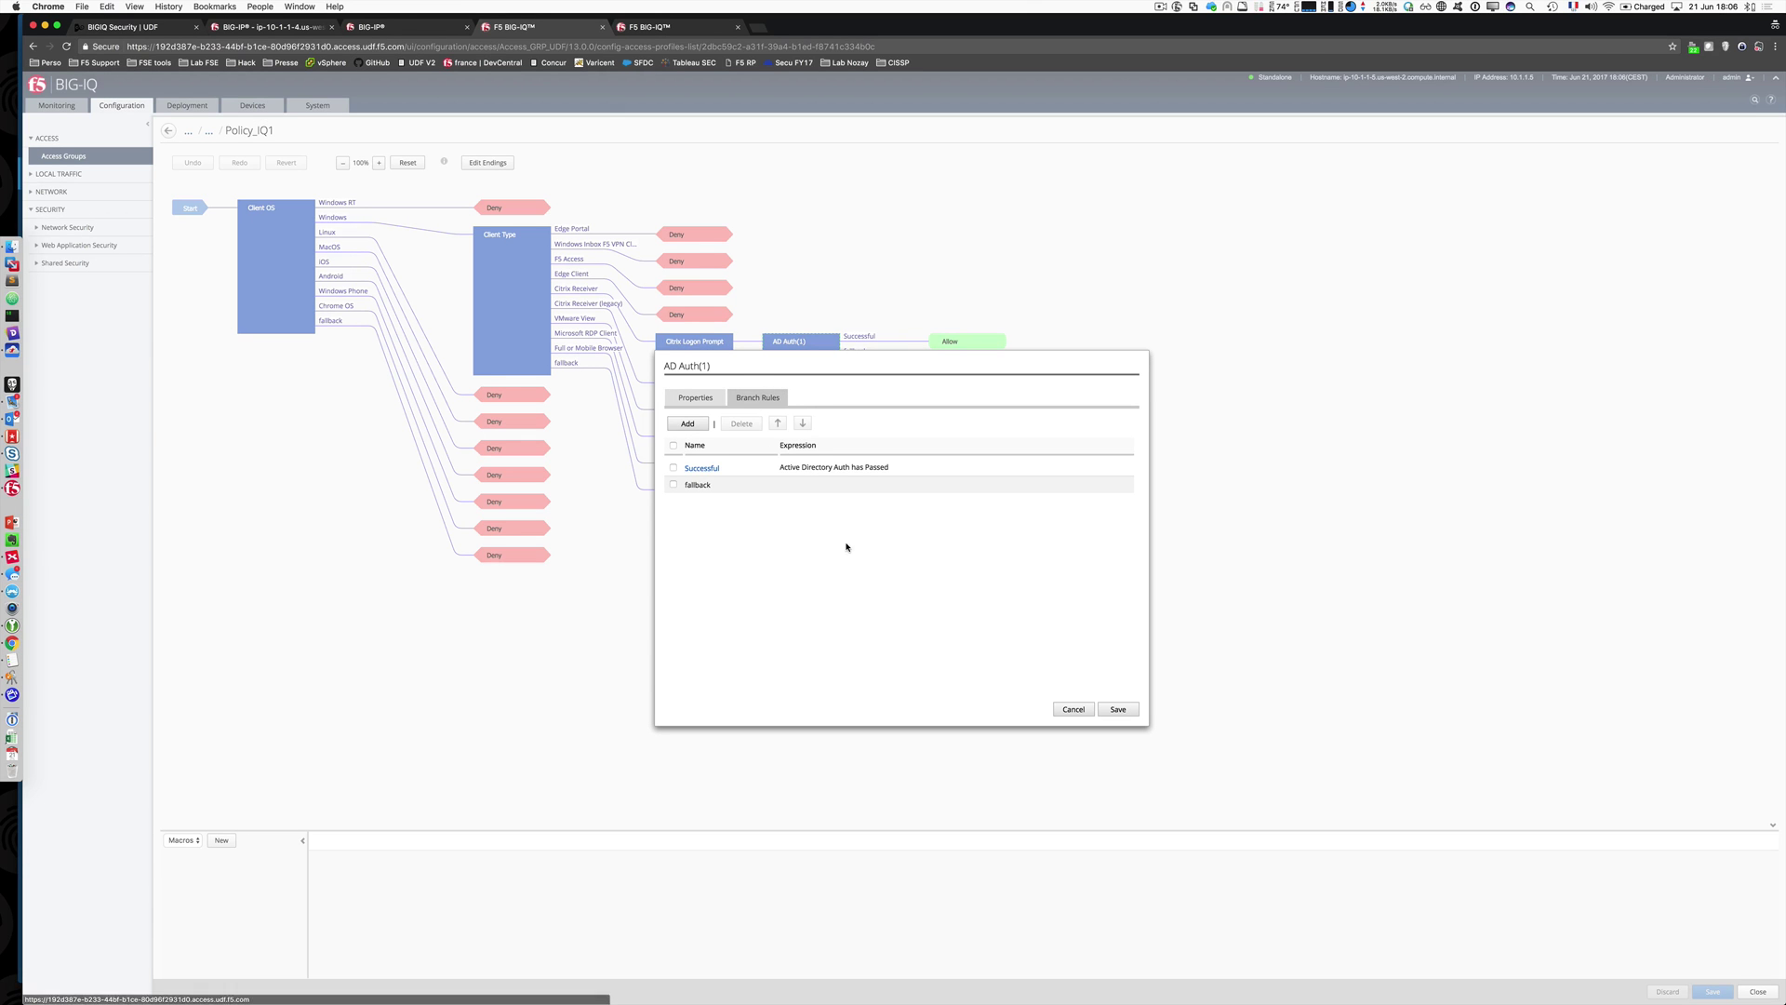
click(1072, 709)
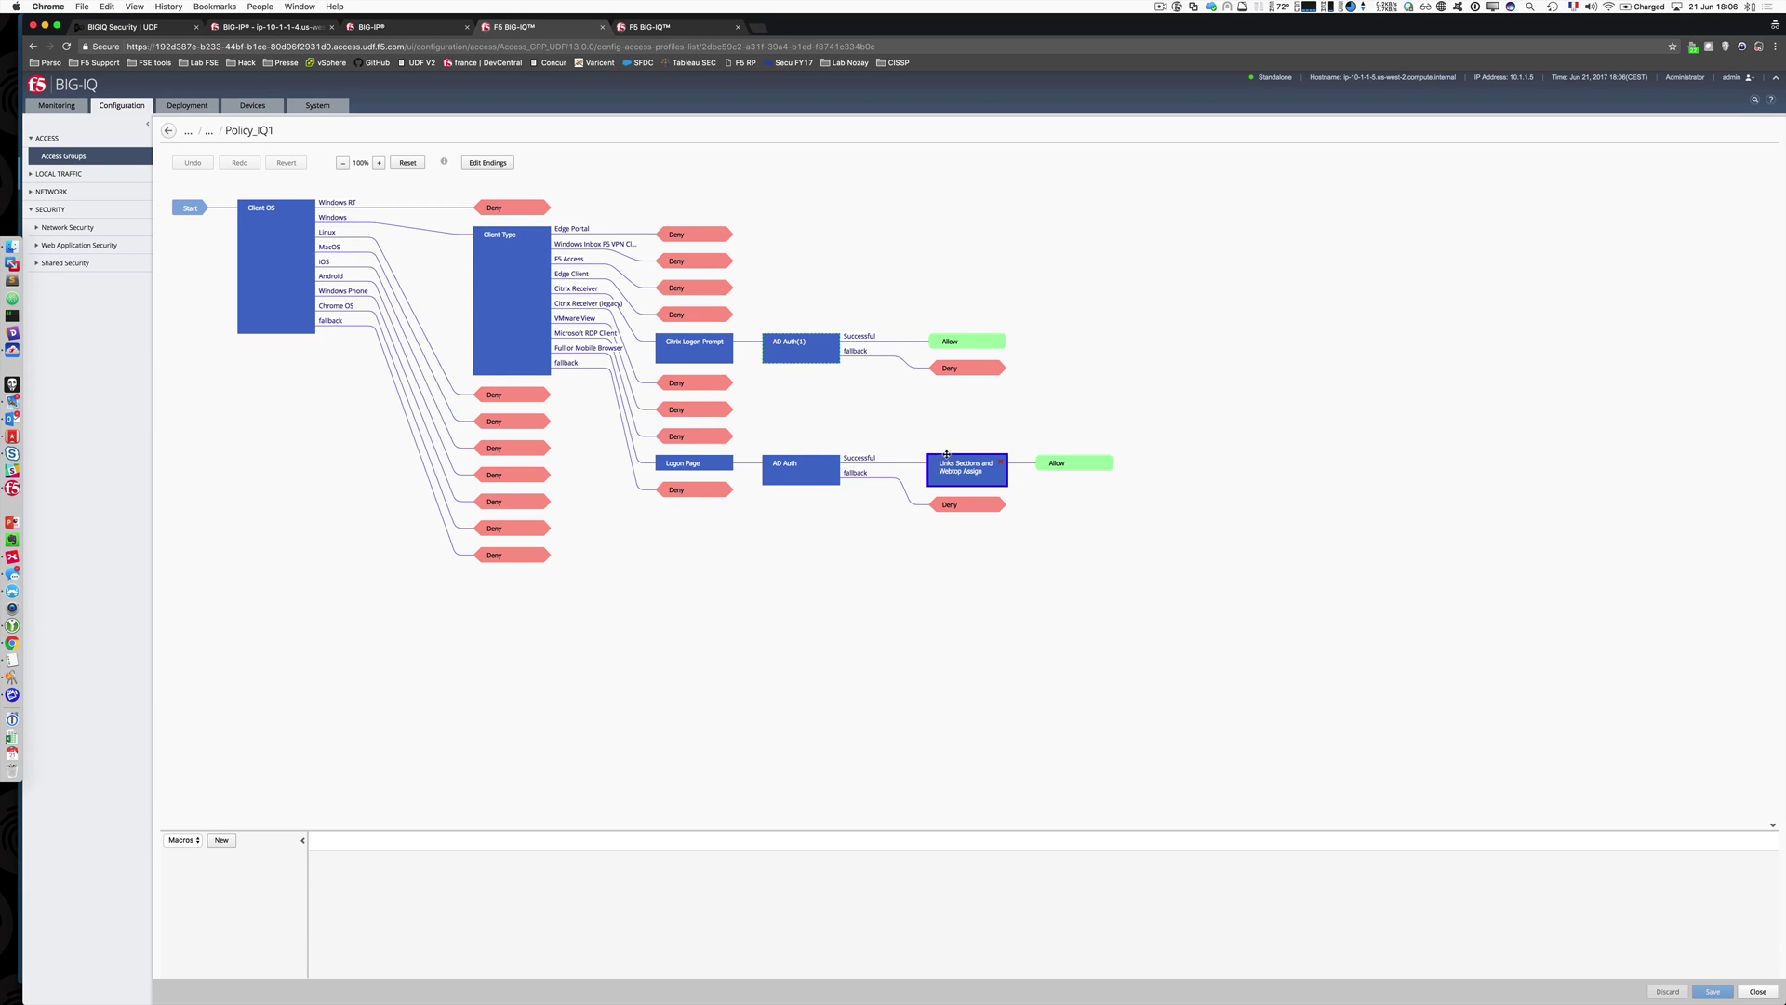
Step: Add a default Message Box on AD Auth's fallback branch and save Policy_IQ1
click(850, 480)
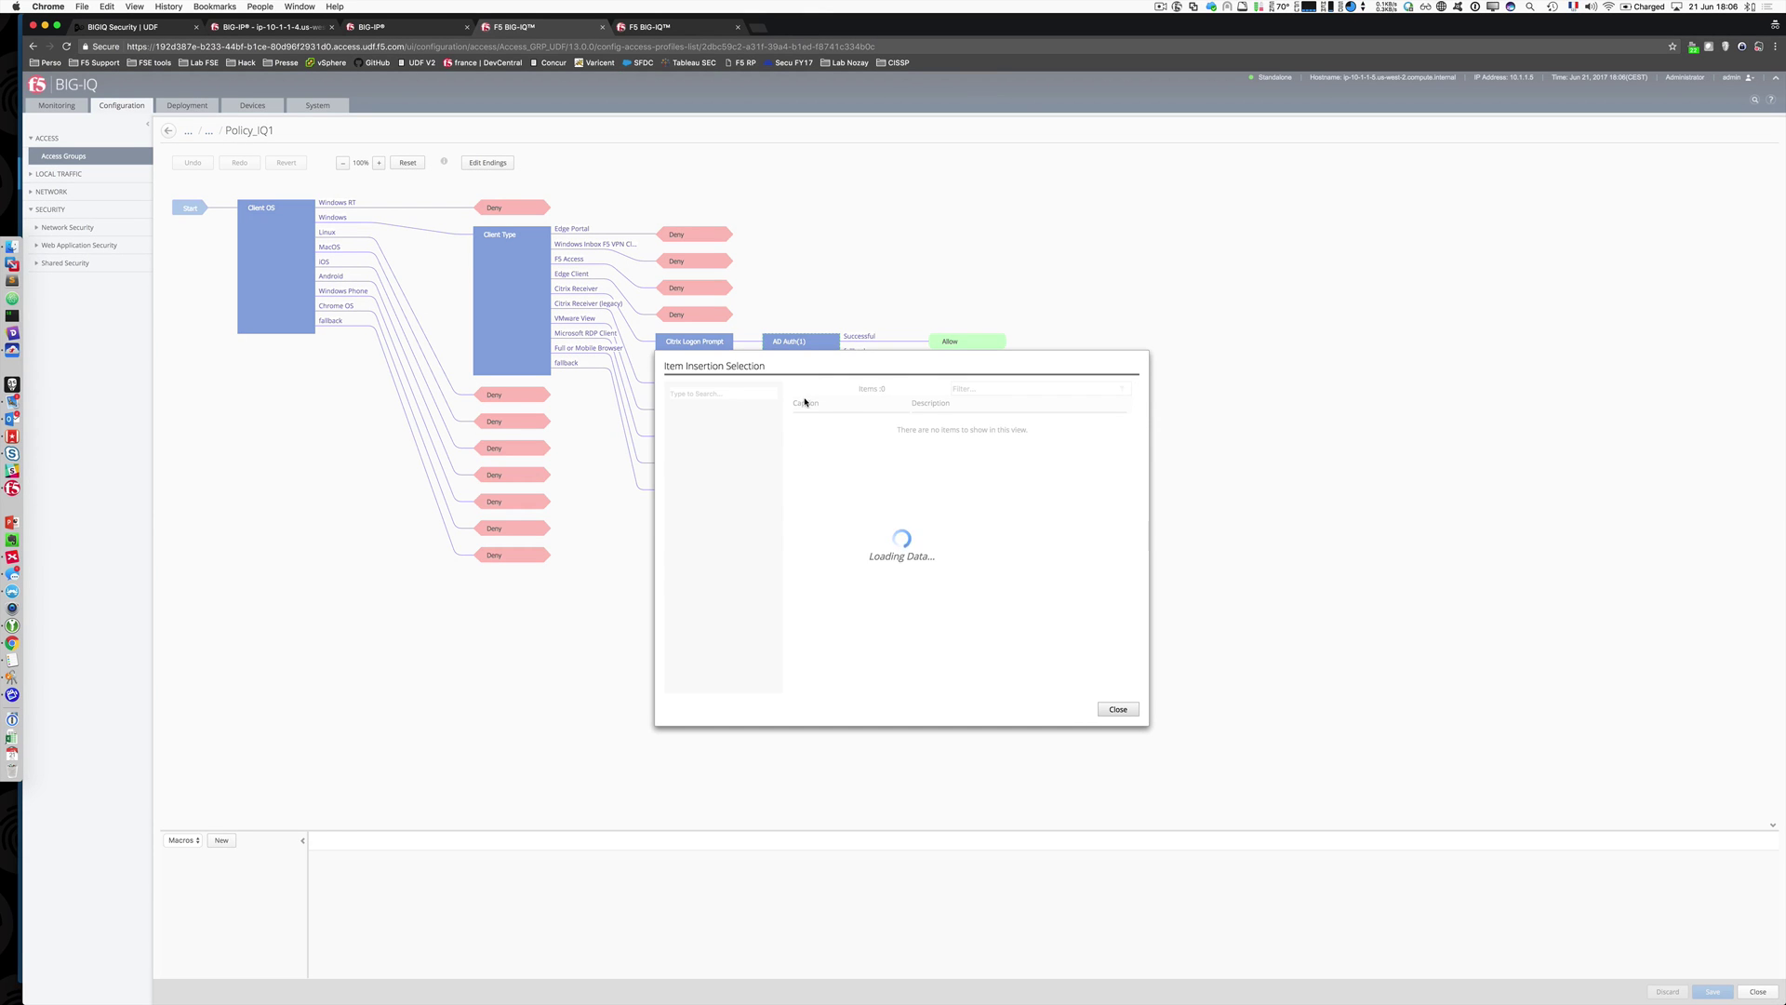
text(mess)
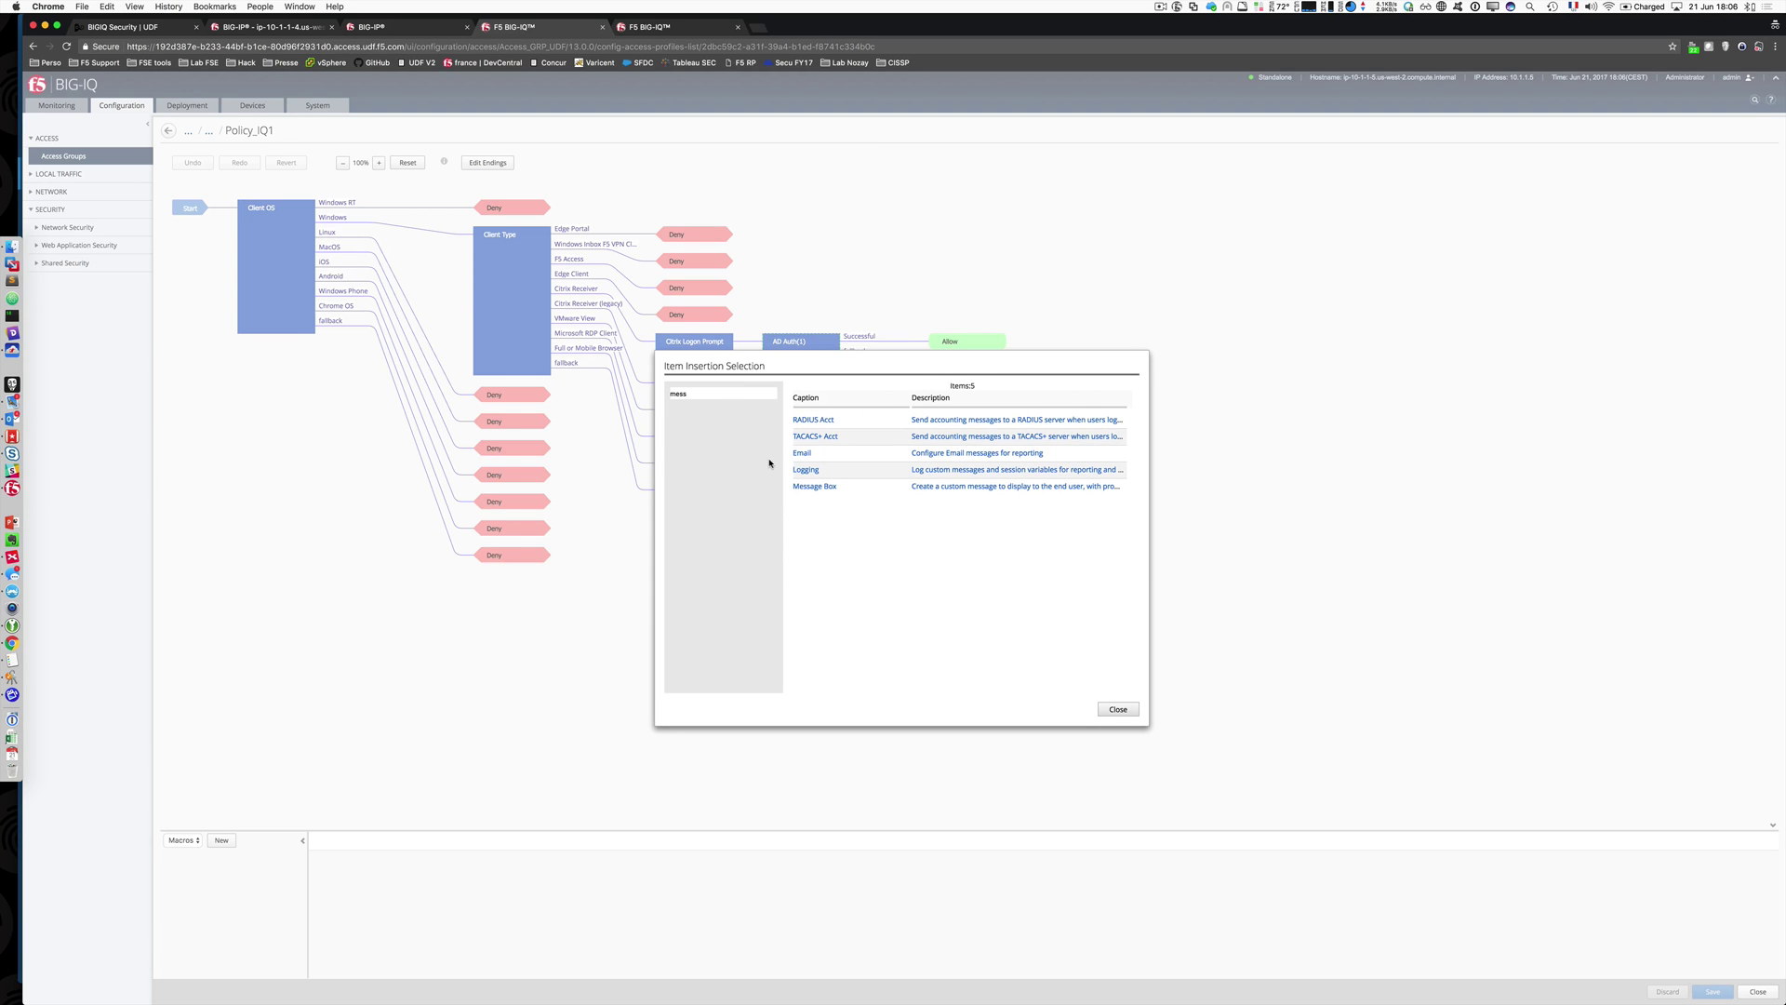
click(815, 485)
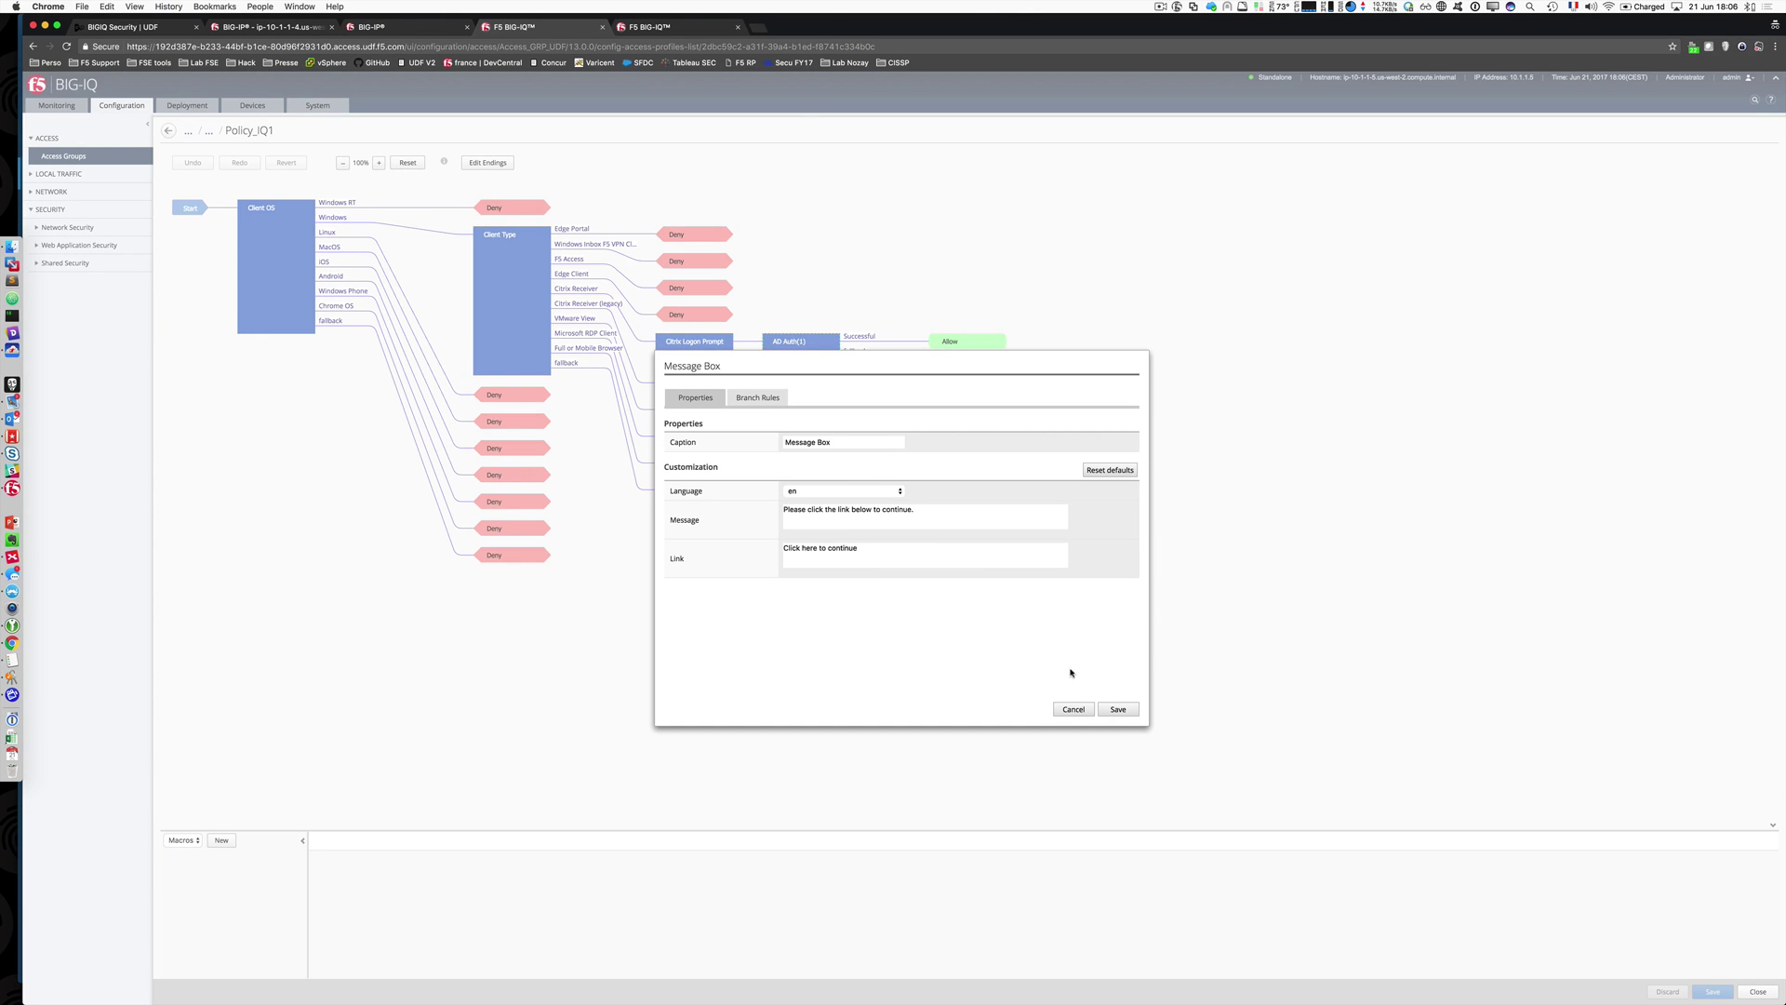
click(1126, 711)
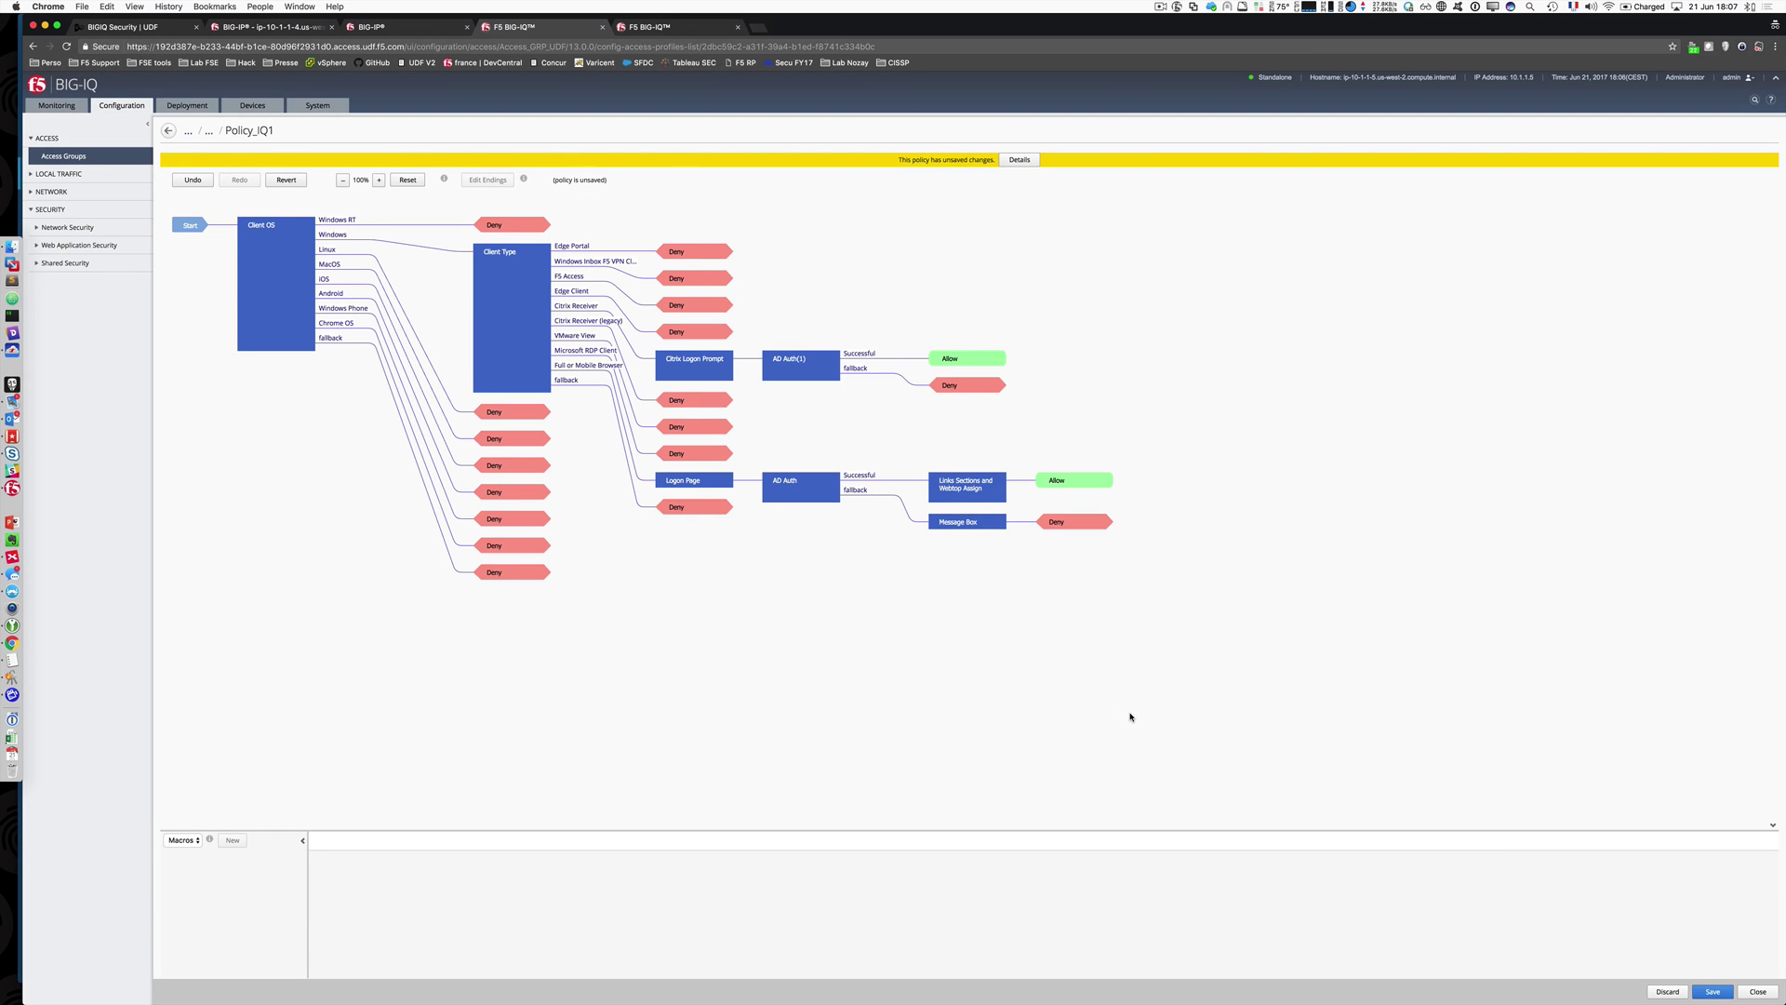
click(1714, 992)
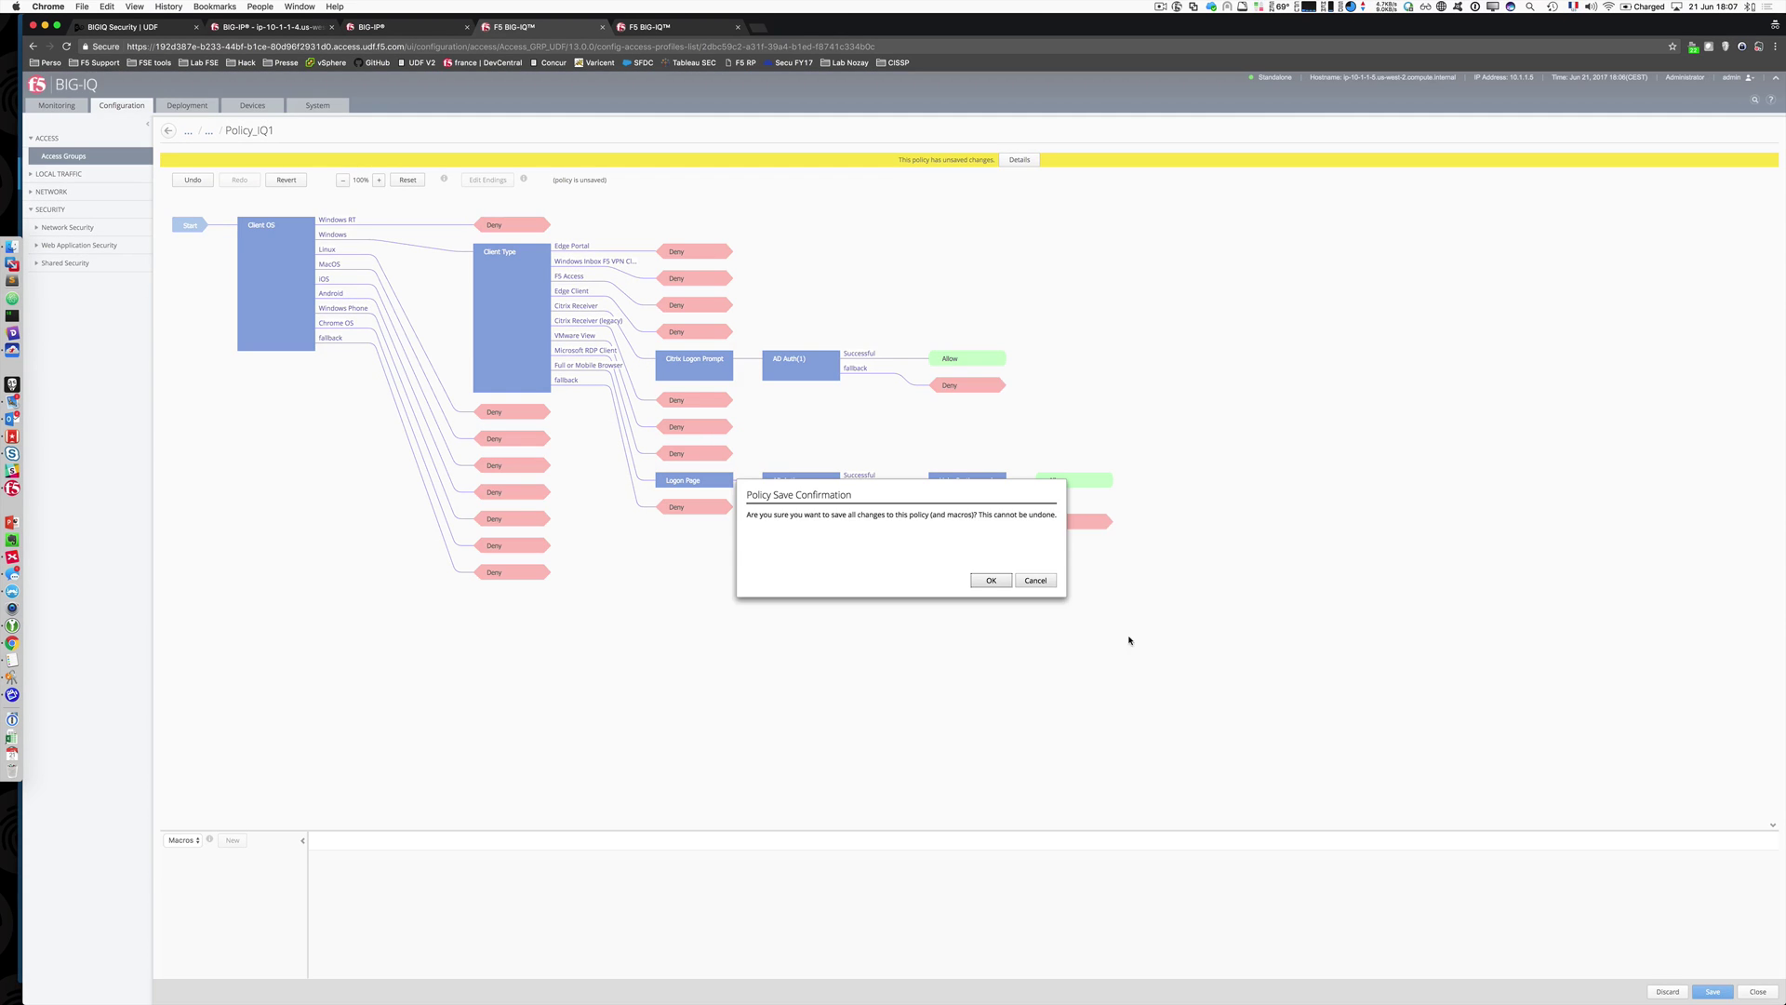
click(992, 580)
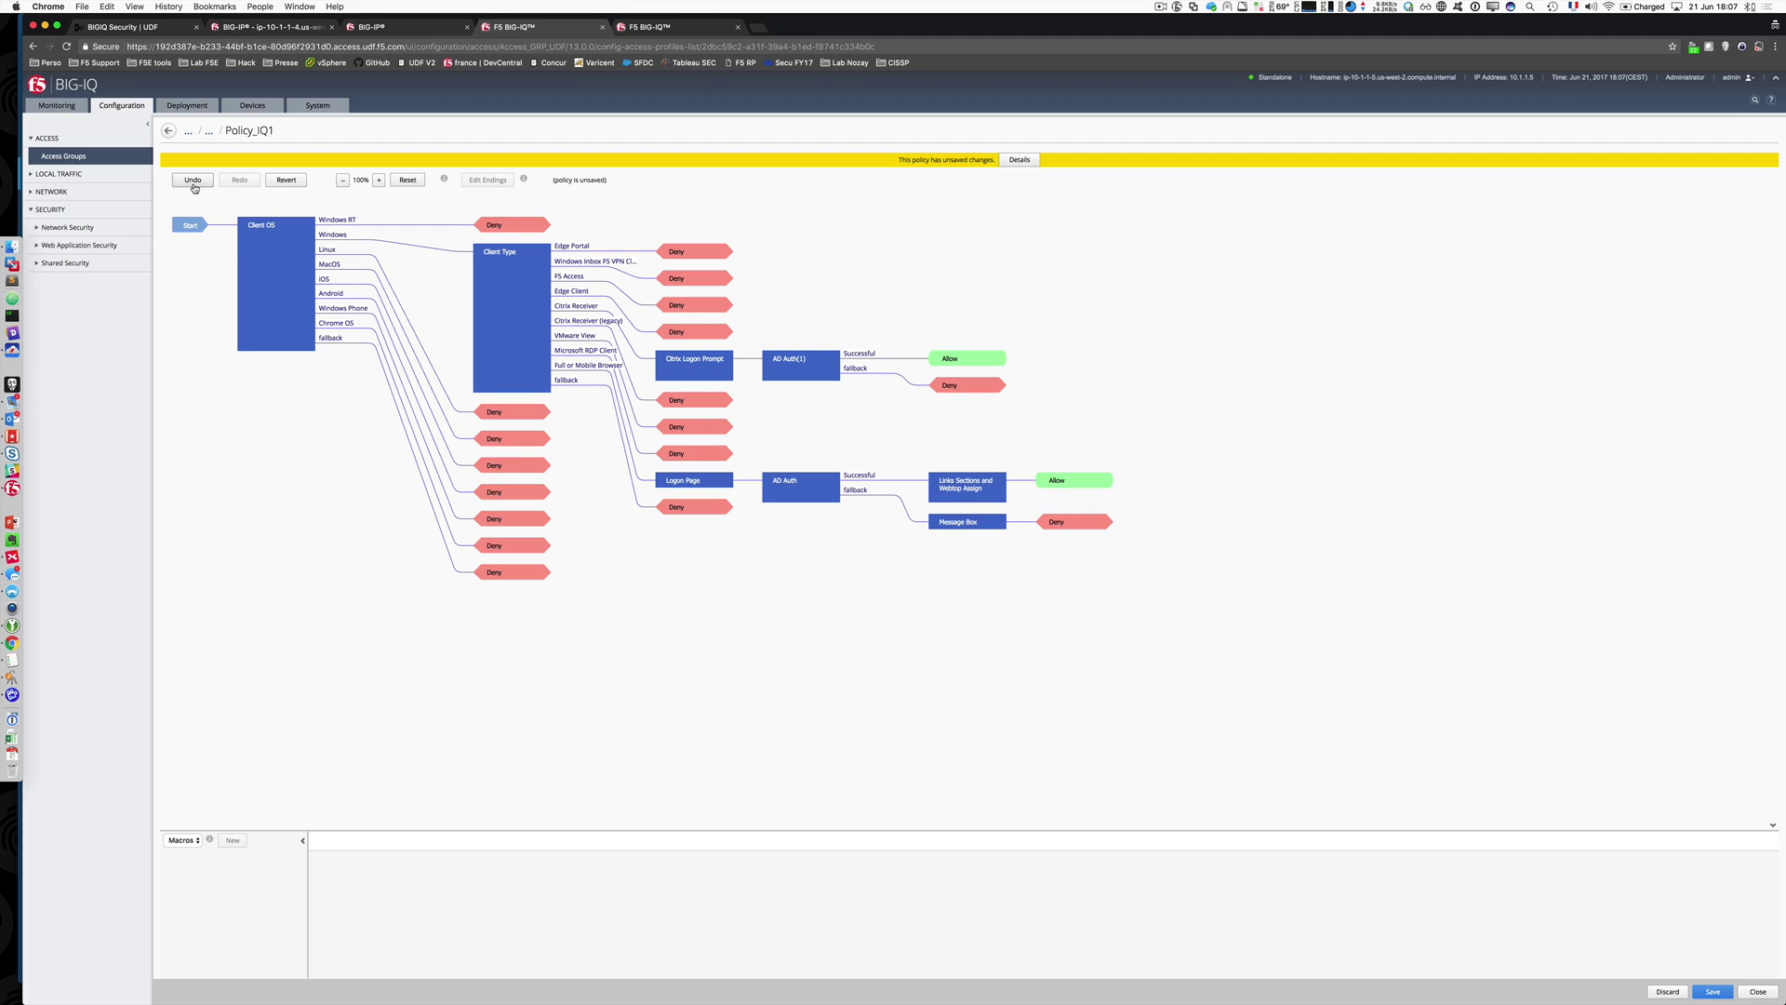
click(286, 162)
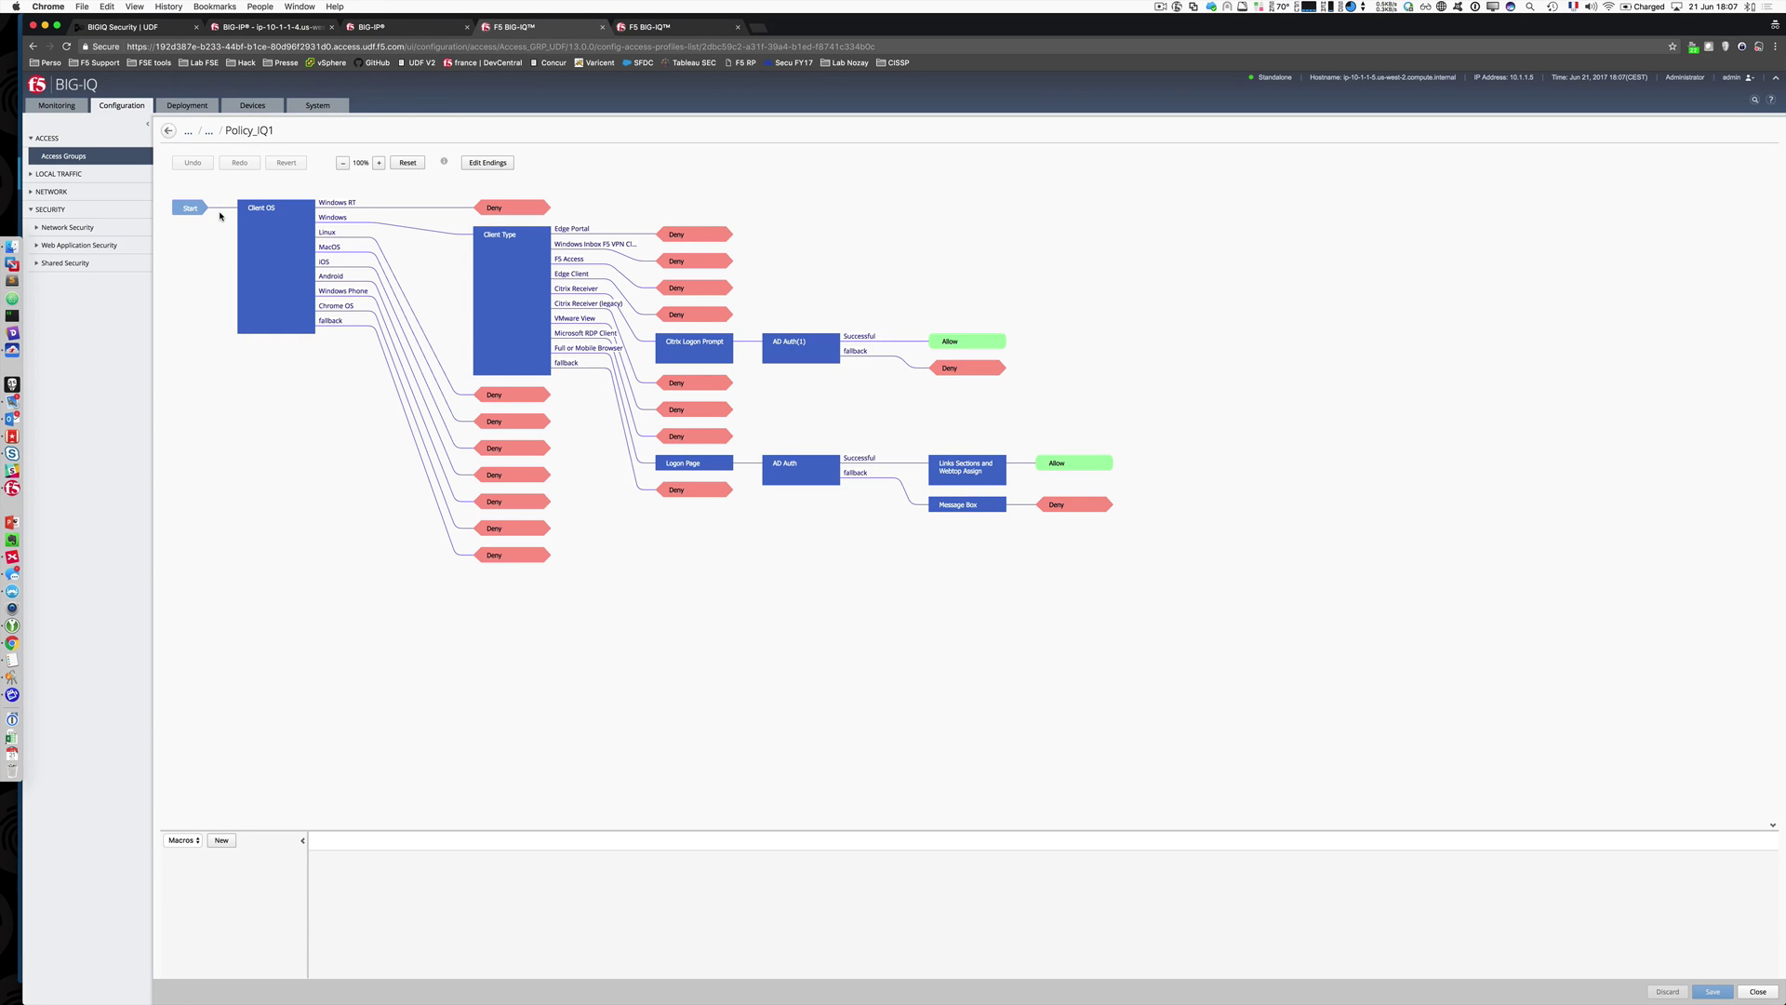
Step: Log back in to ip-10-1-1-9 as admin after the session expired
click(275, 28)
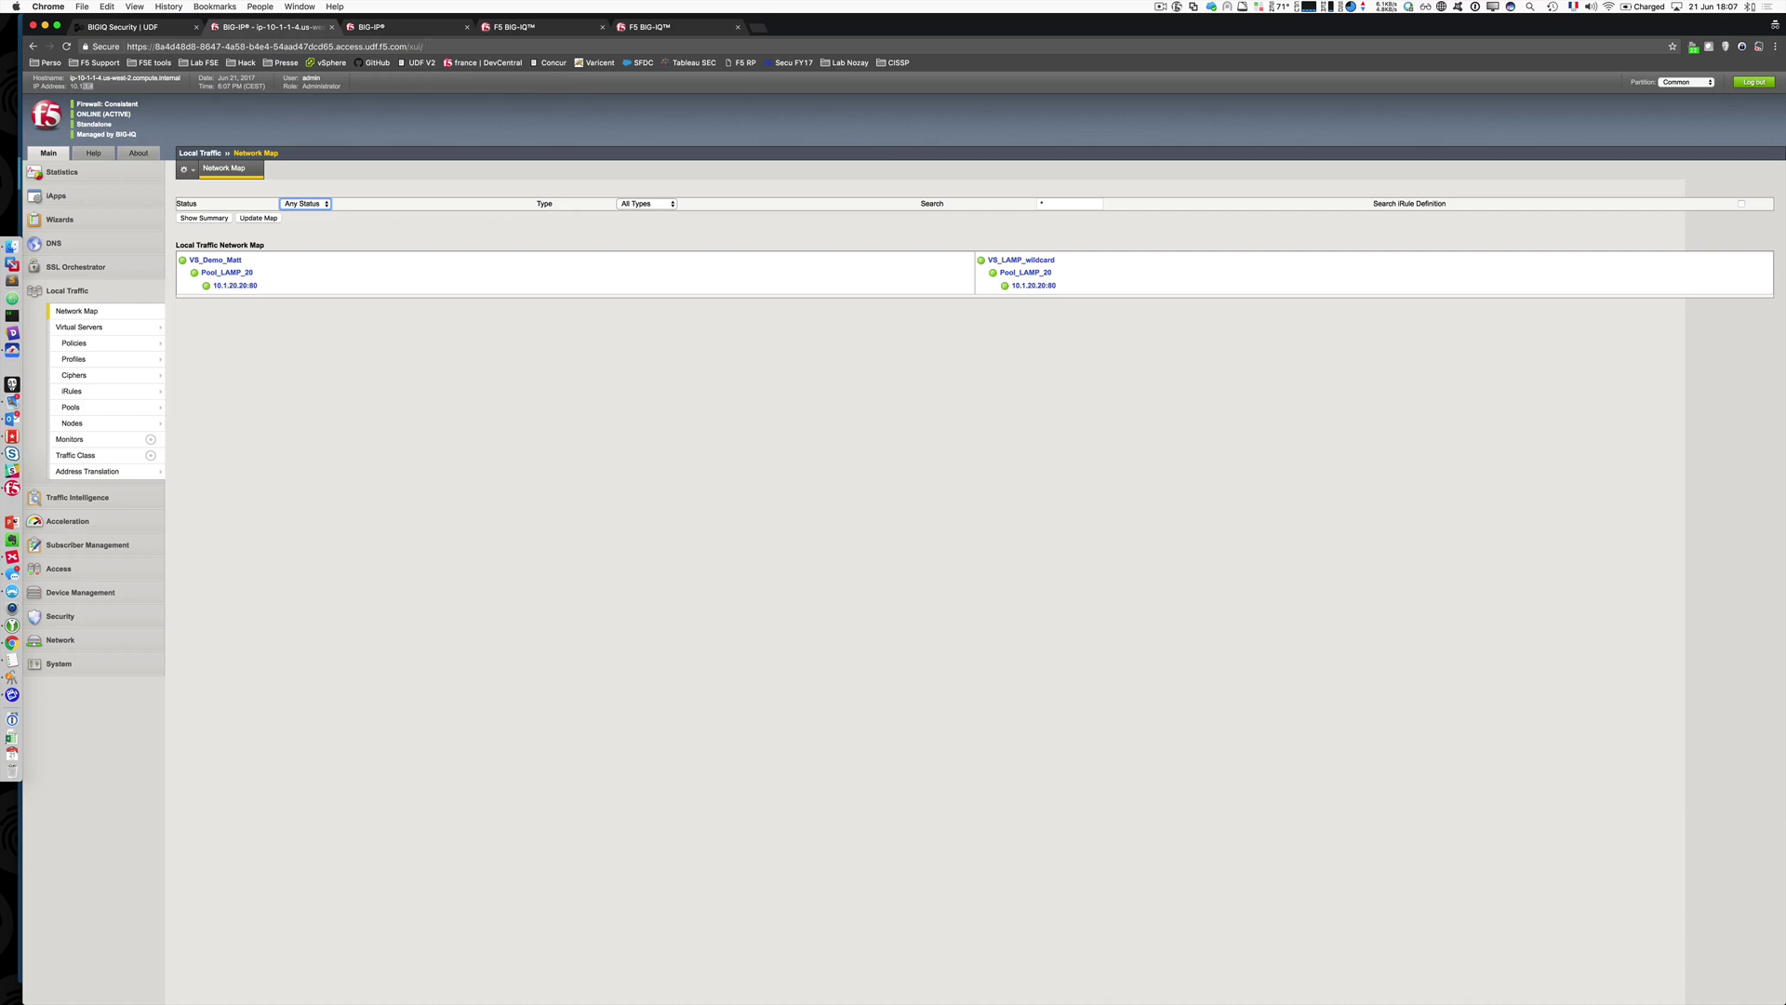
click(420, 27)
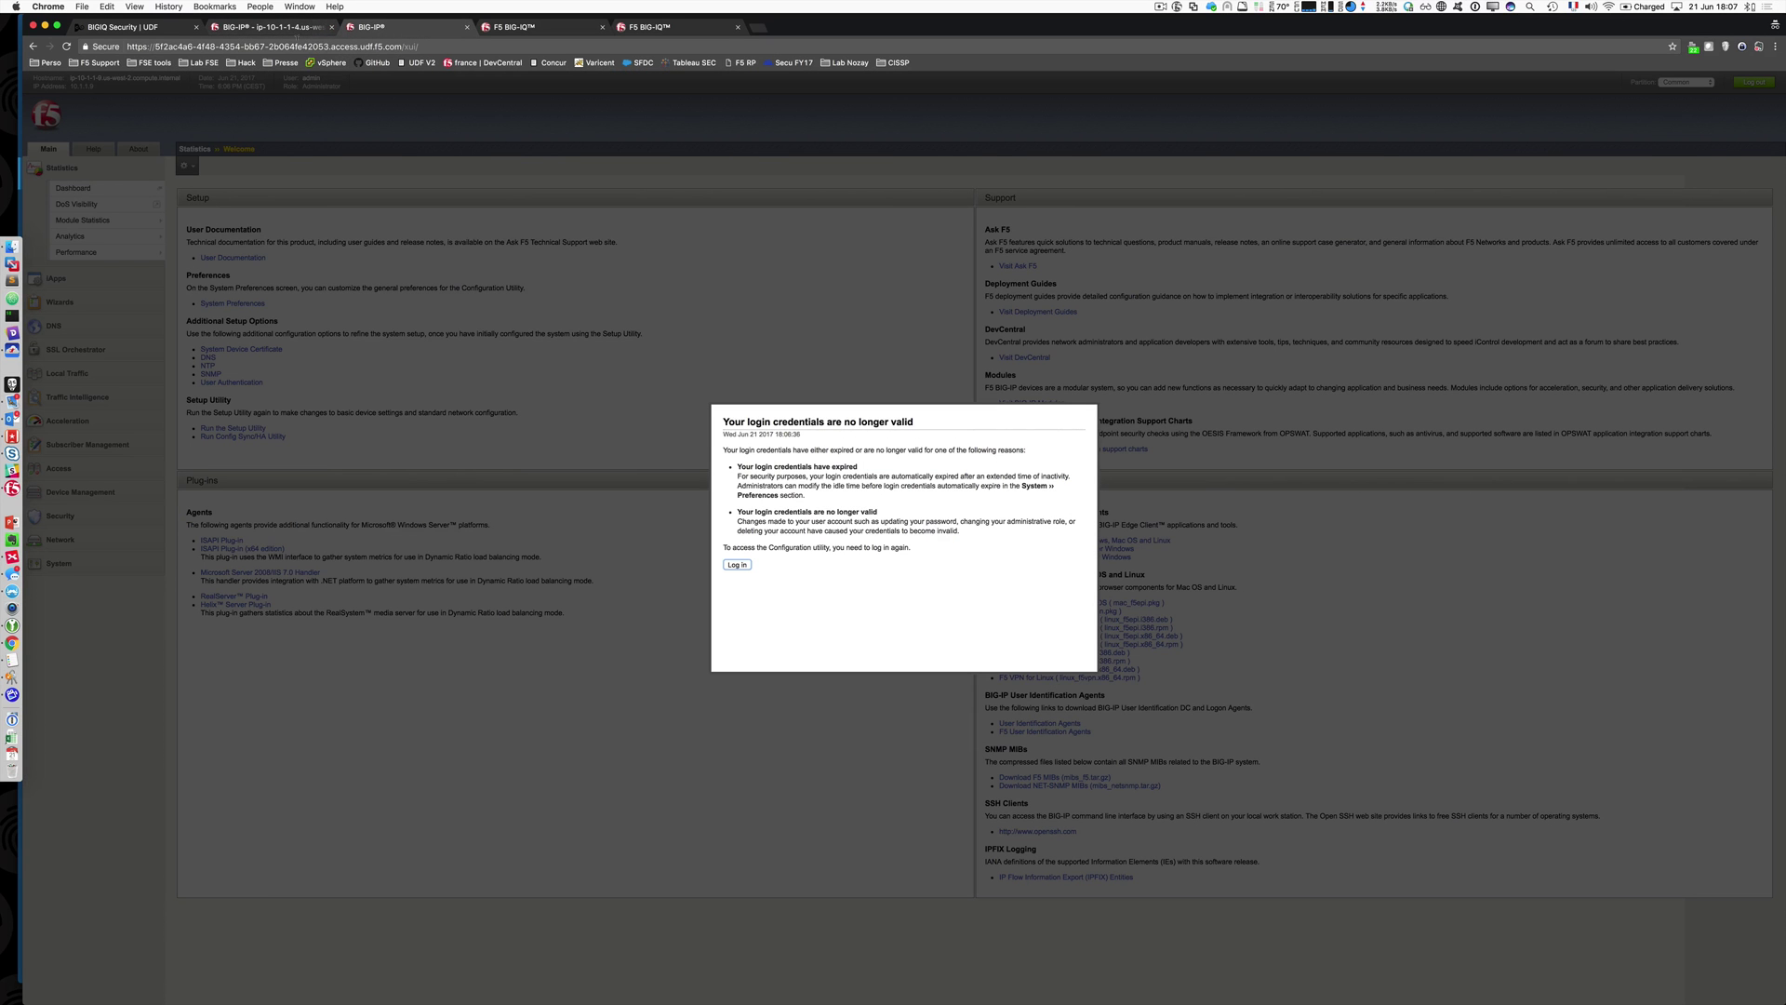
click(738, 564)
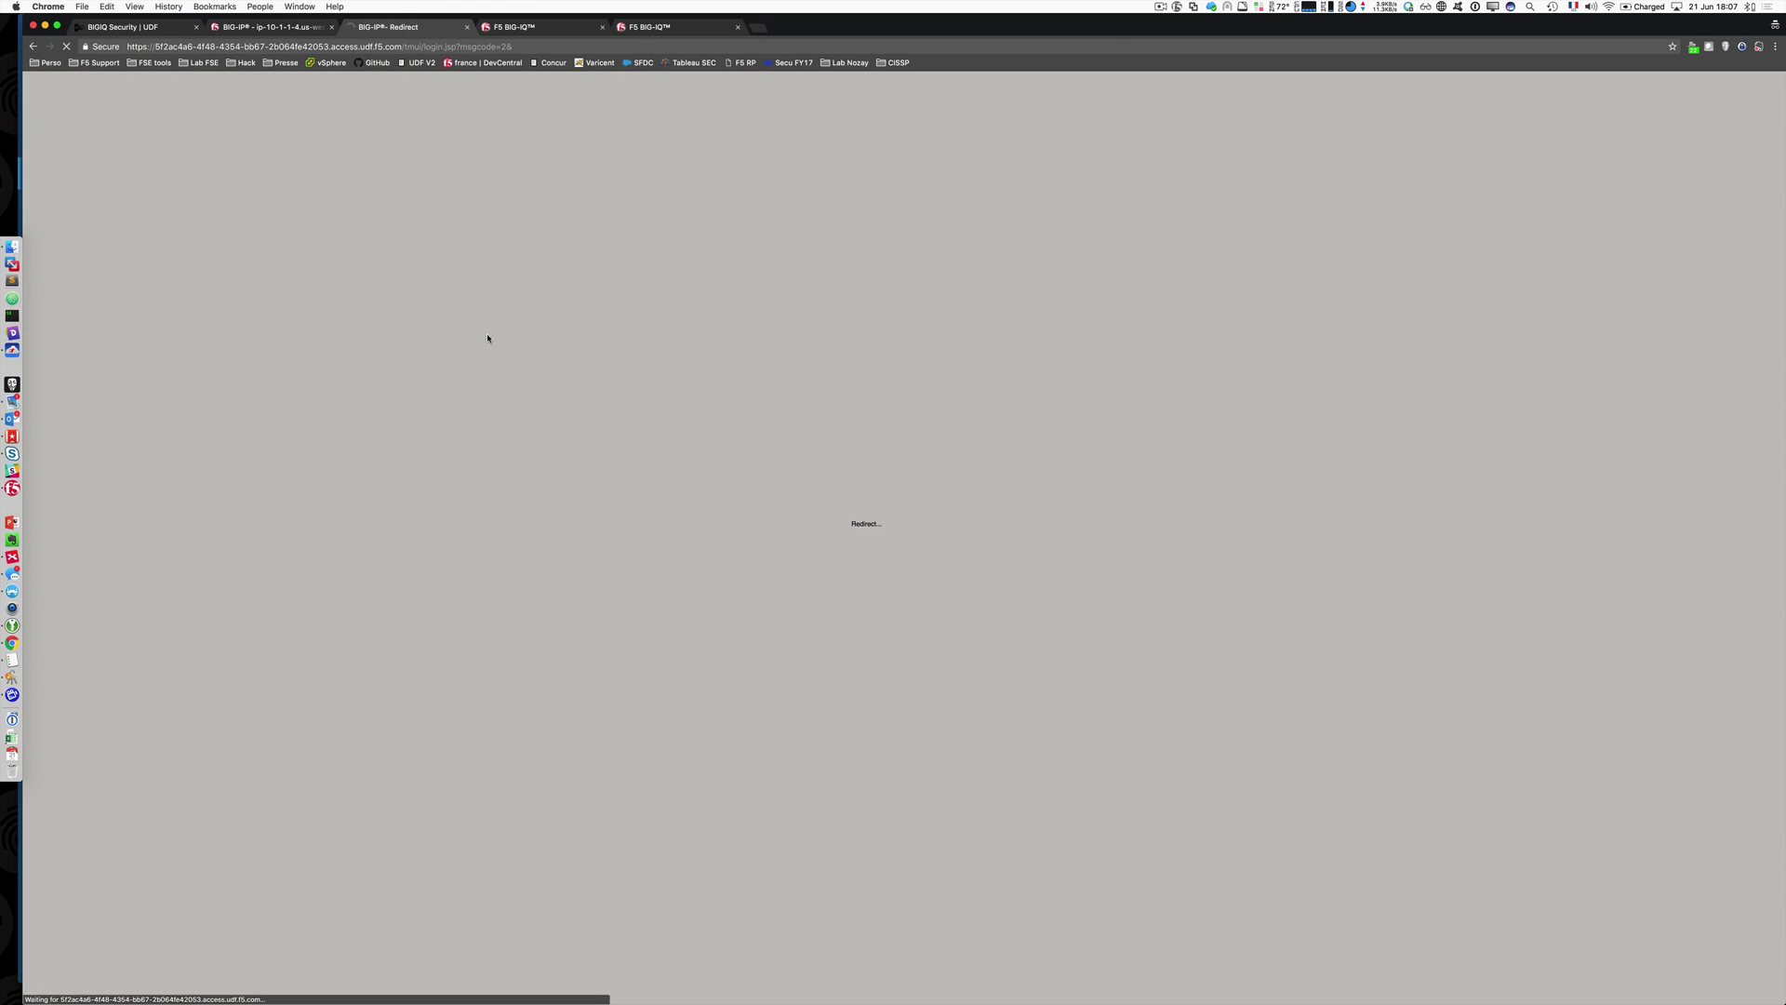
text(admin)
key(Tab)
text(a)
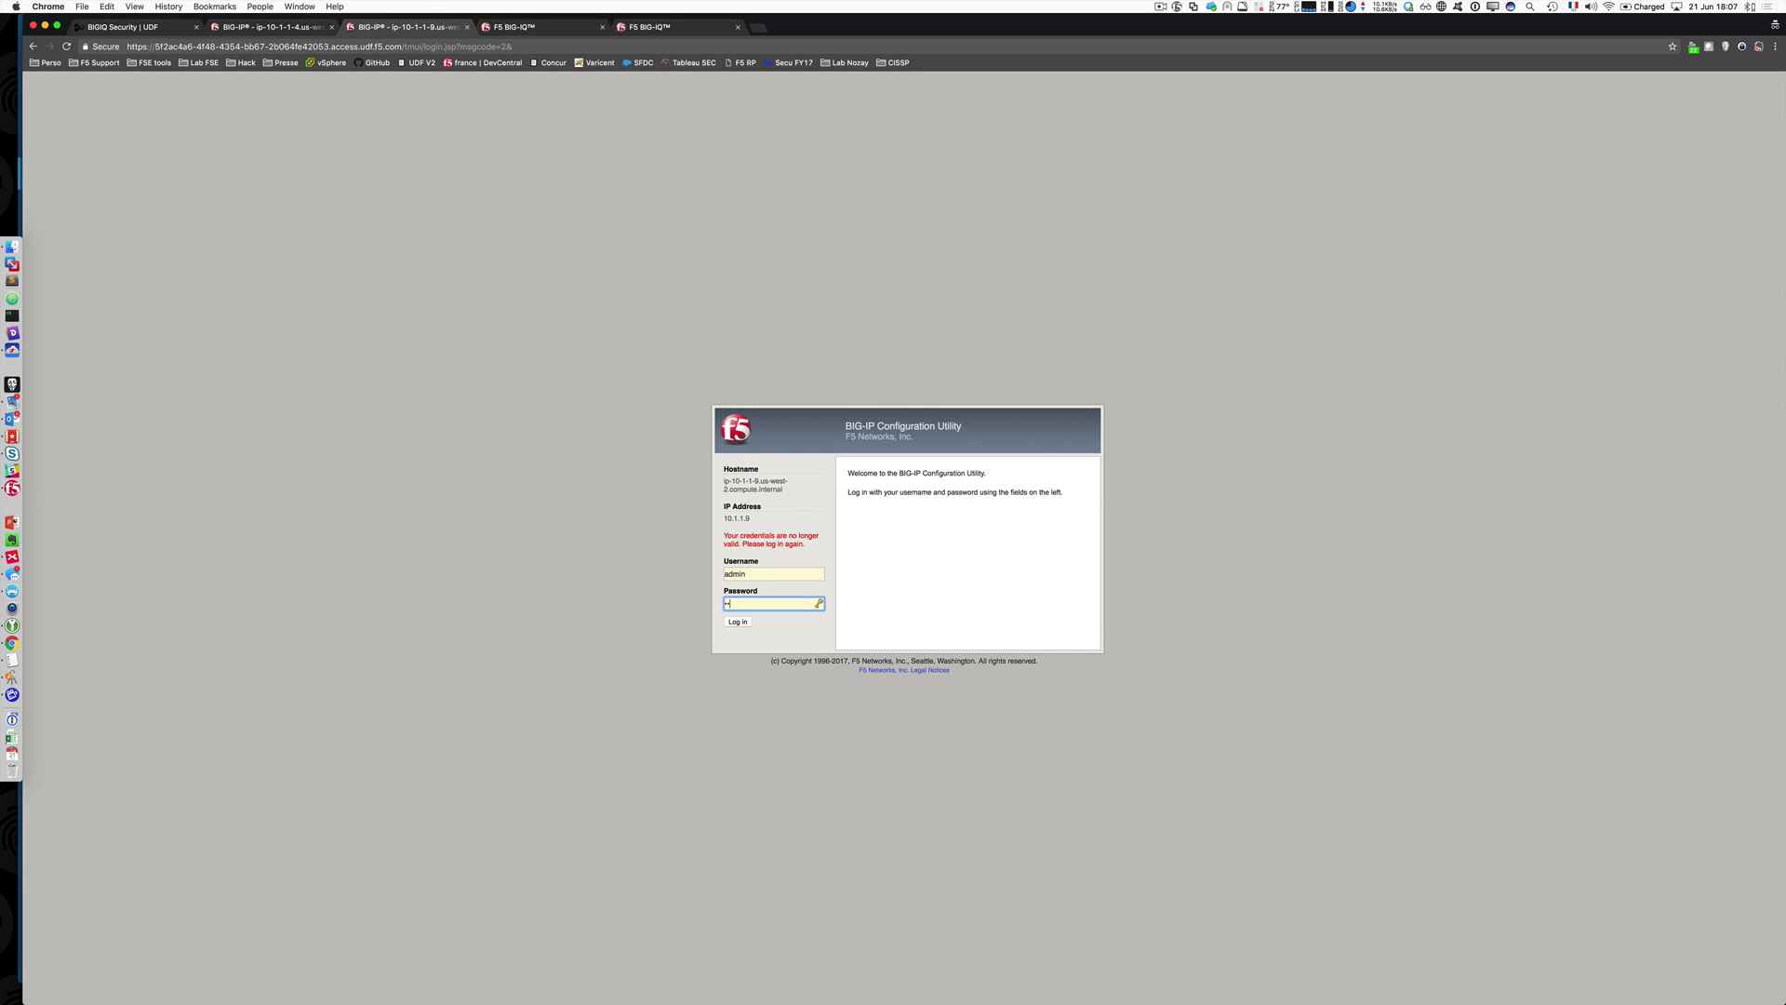
text(dmin)
key(Return)
Step: On ip-10-1-1-4, open Policy_IQ1's per-session policy from Access Profiles for editing
click(270, 27)
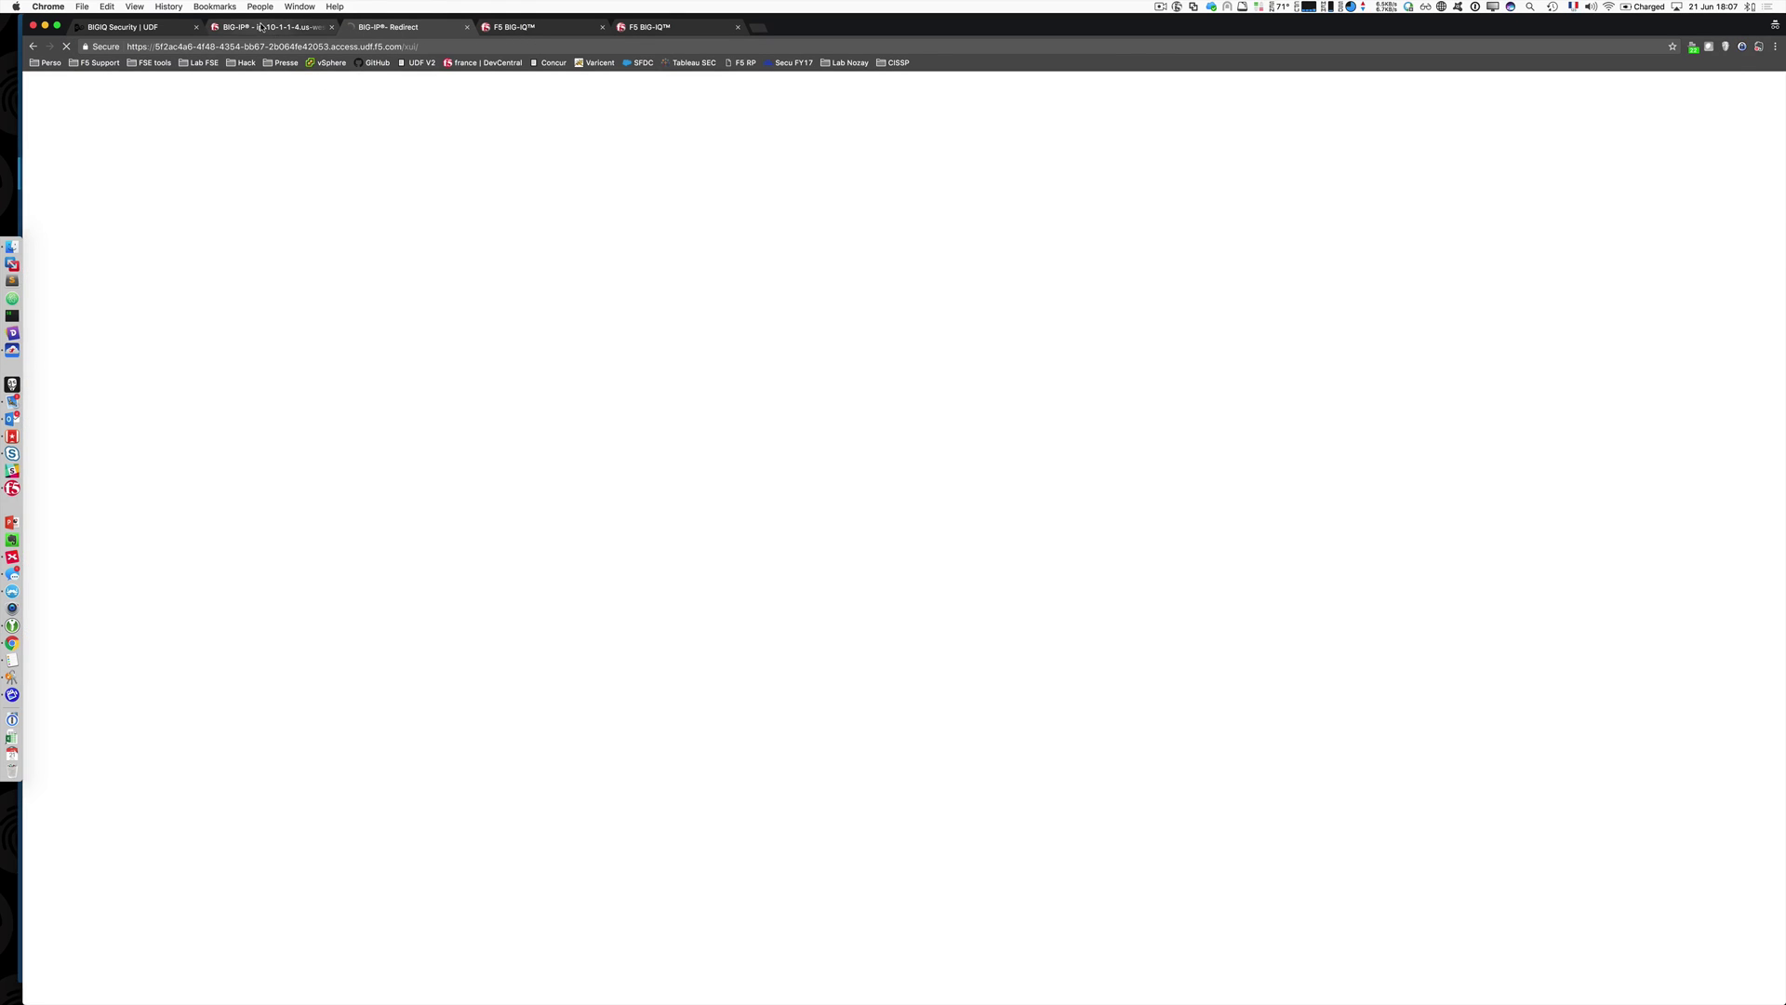
click(89, 570)
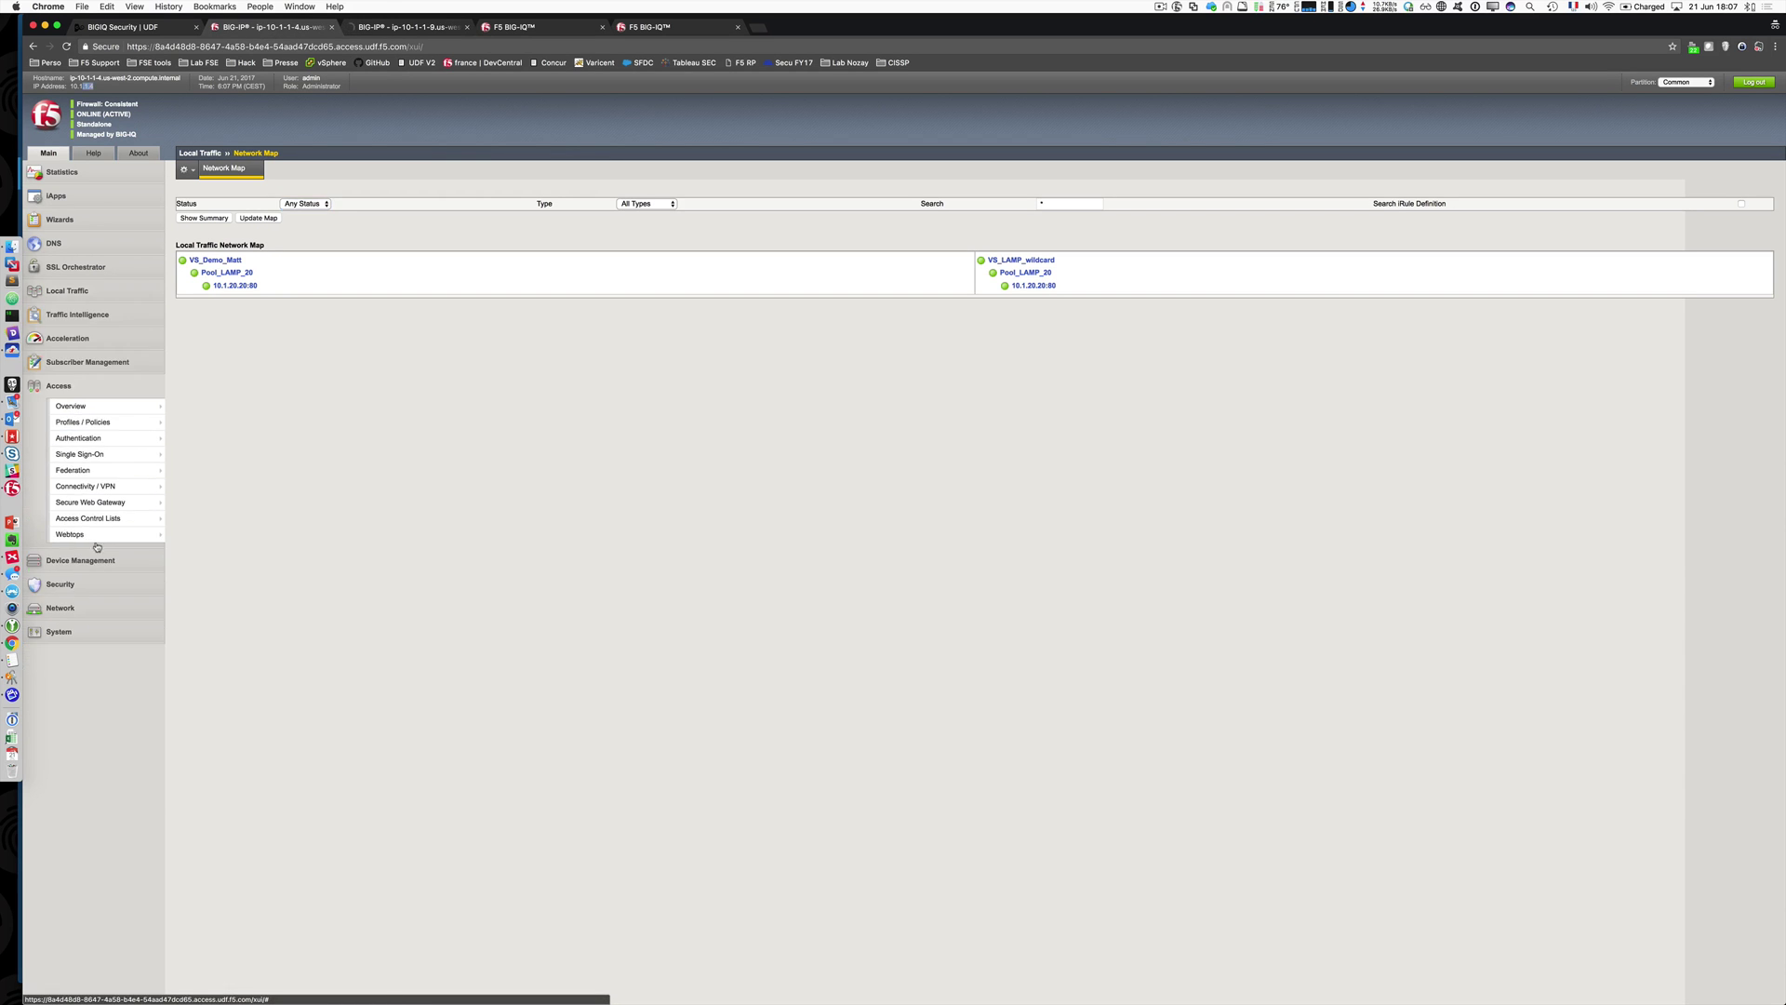
click(110, 425)
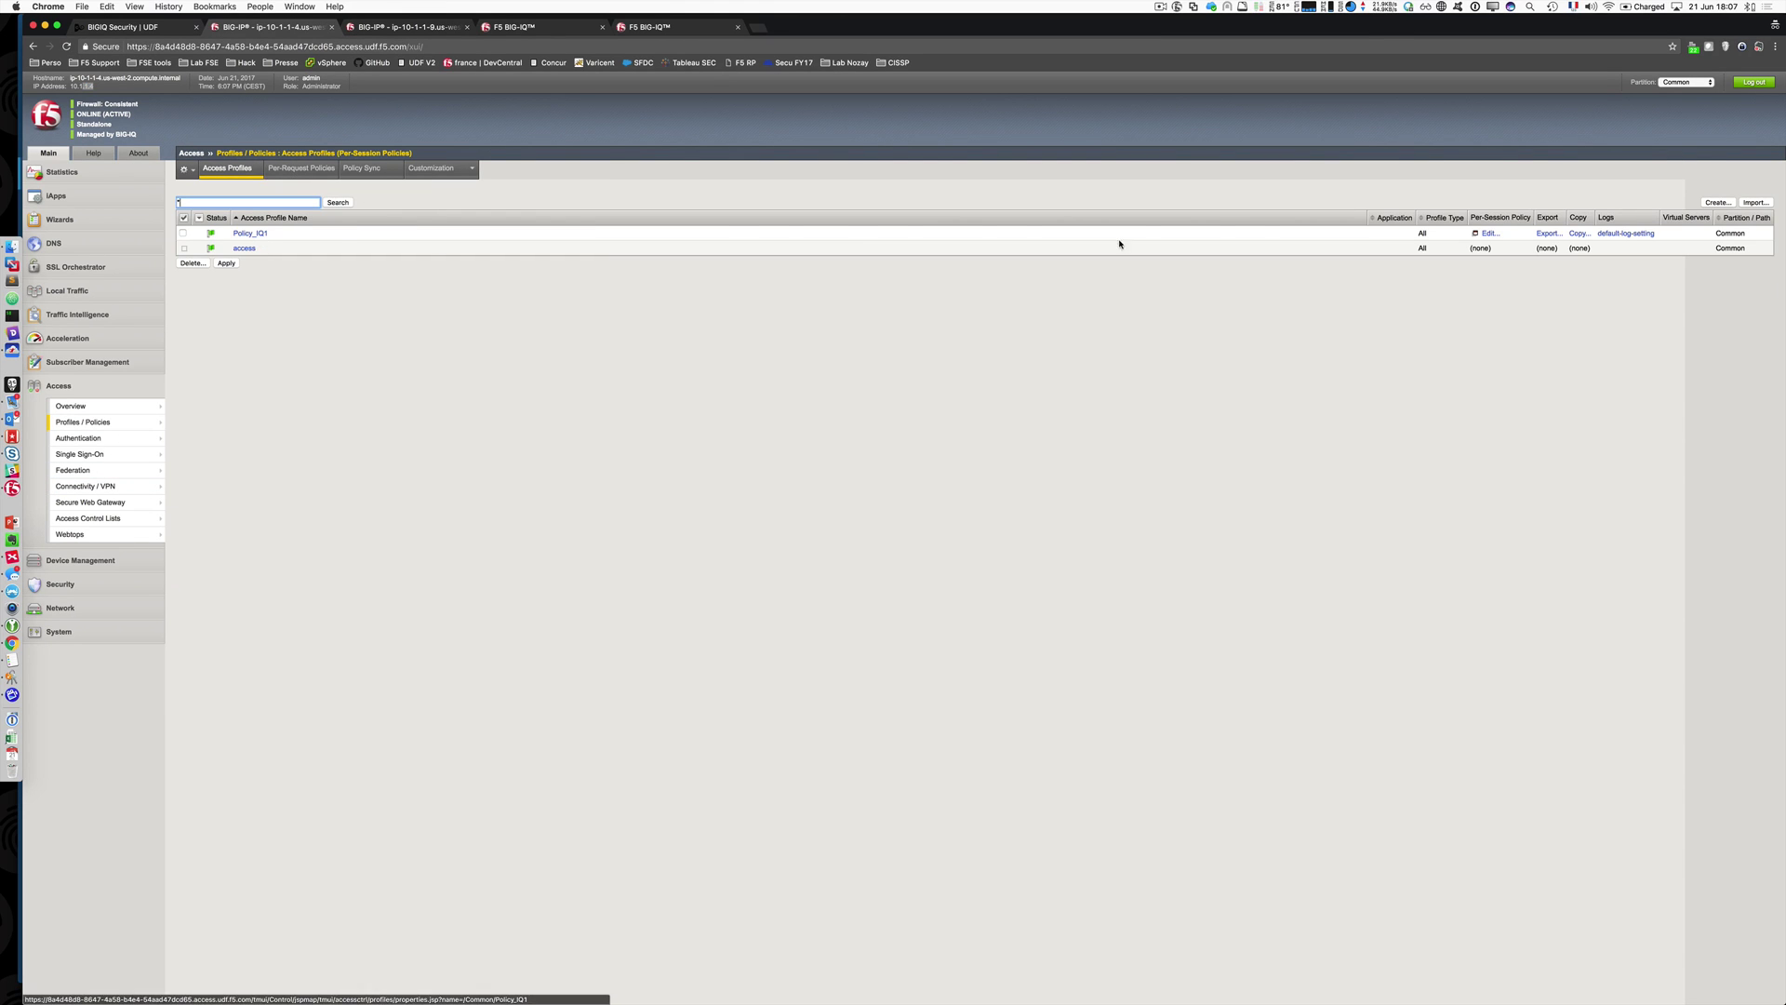
click(1487, 234)
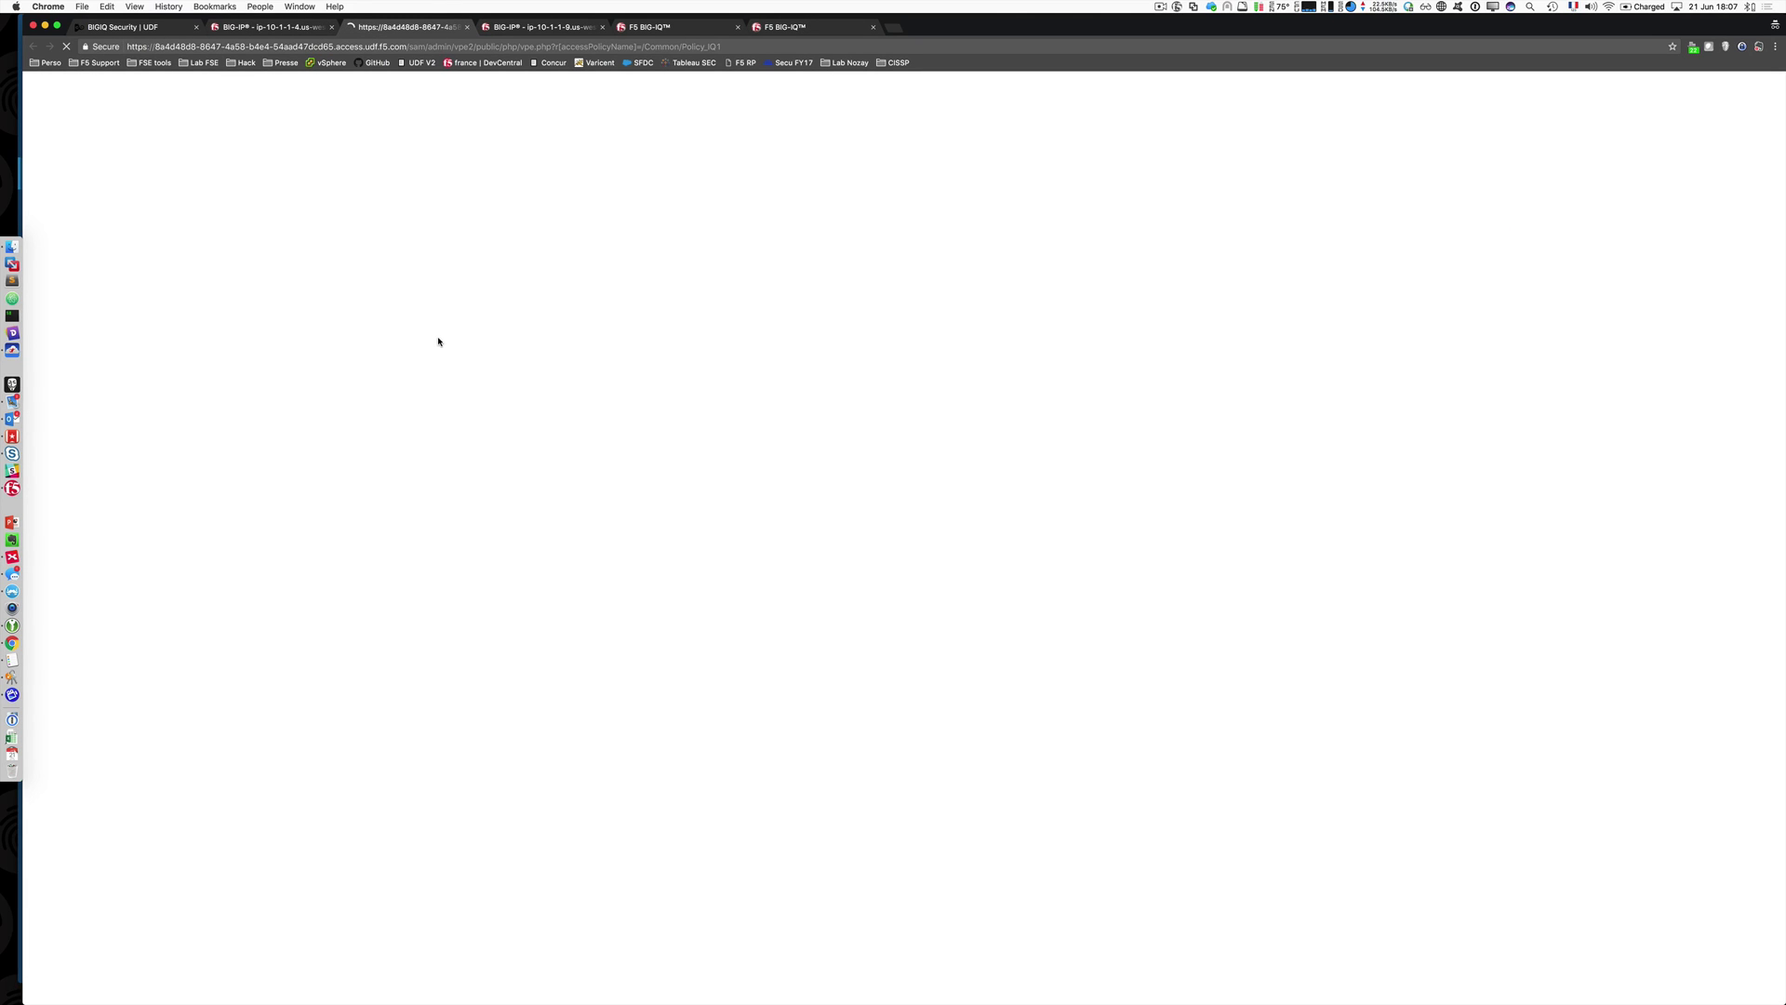
Step: On ip-10-1-1-9, open and view Policy_IQ1's per-session policy flowchart
click(549, 31)
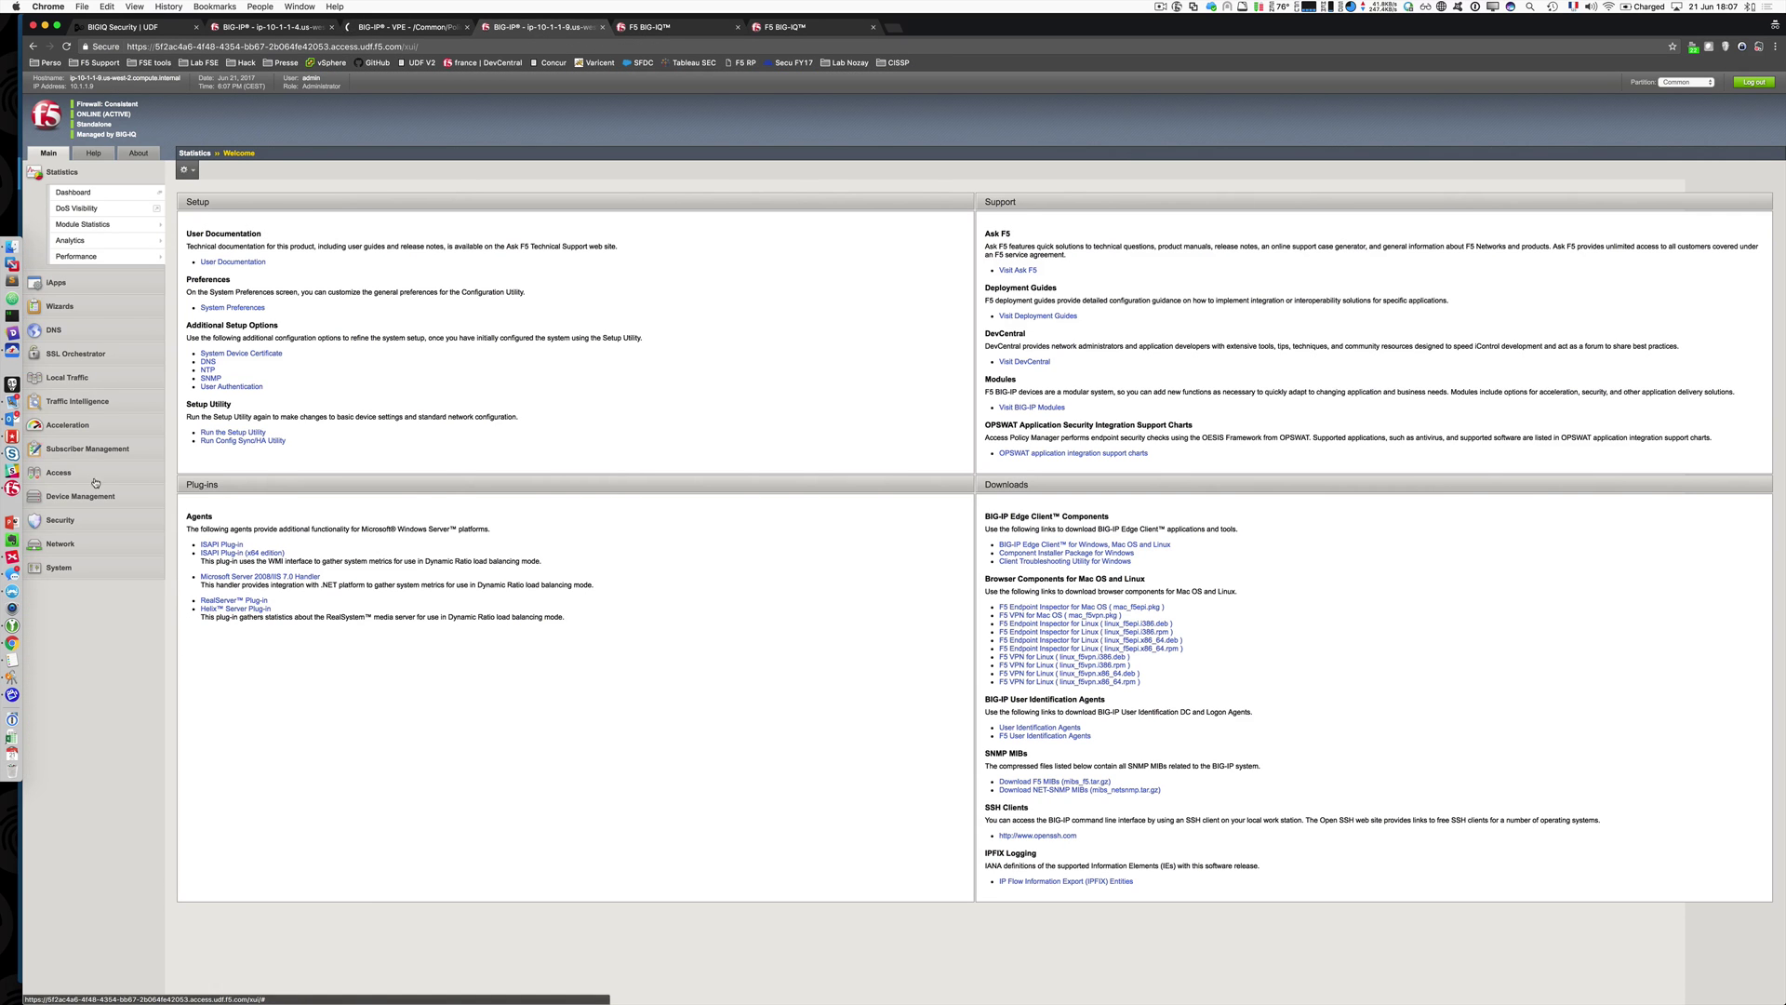
mouse_move(58, 386)
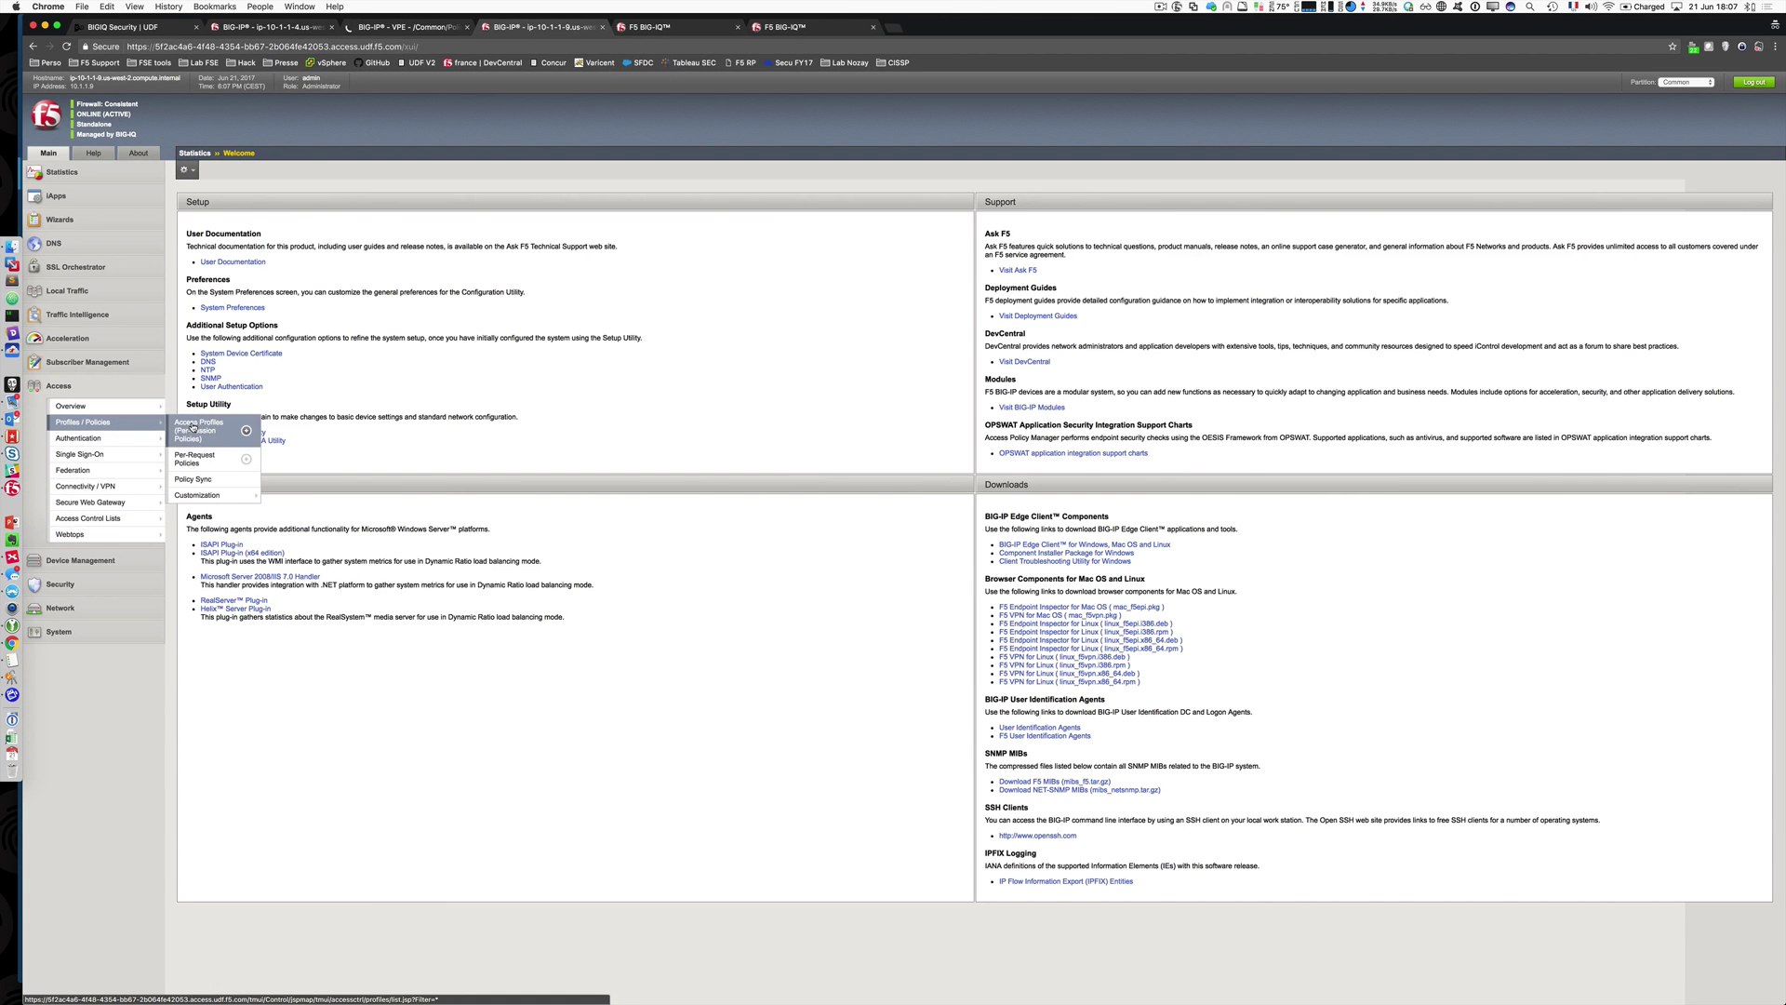
click(183, 428)
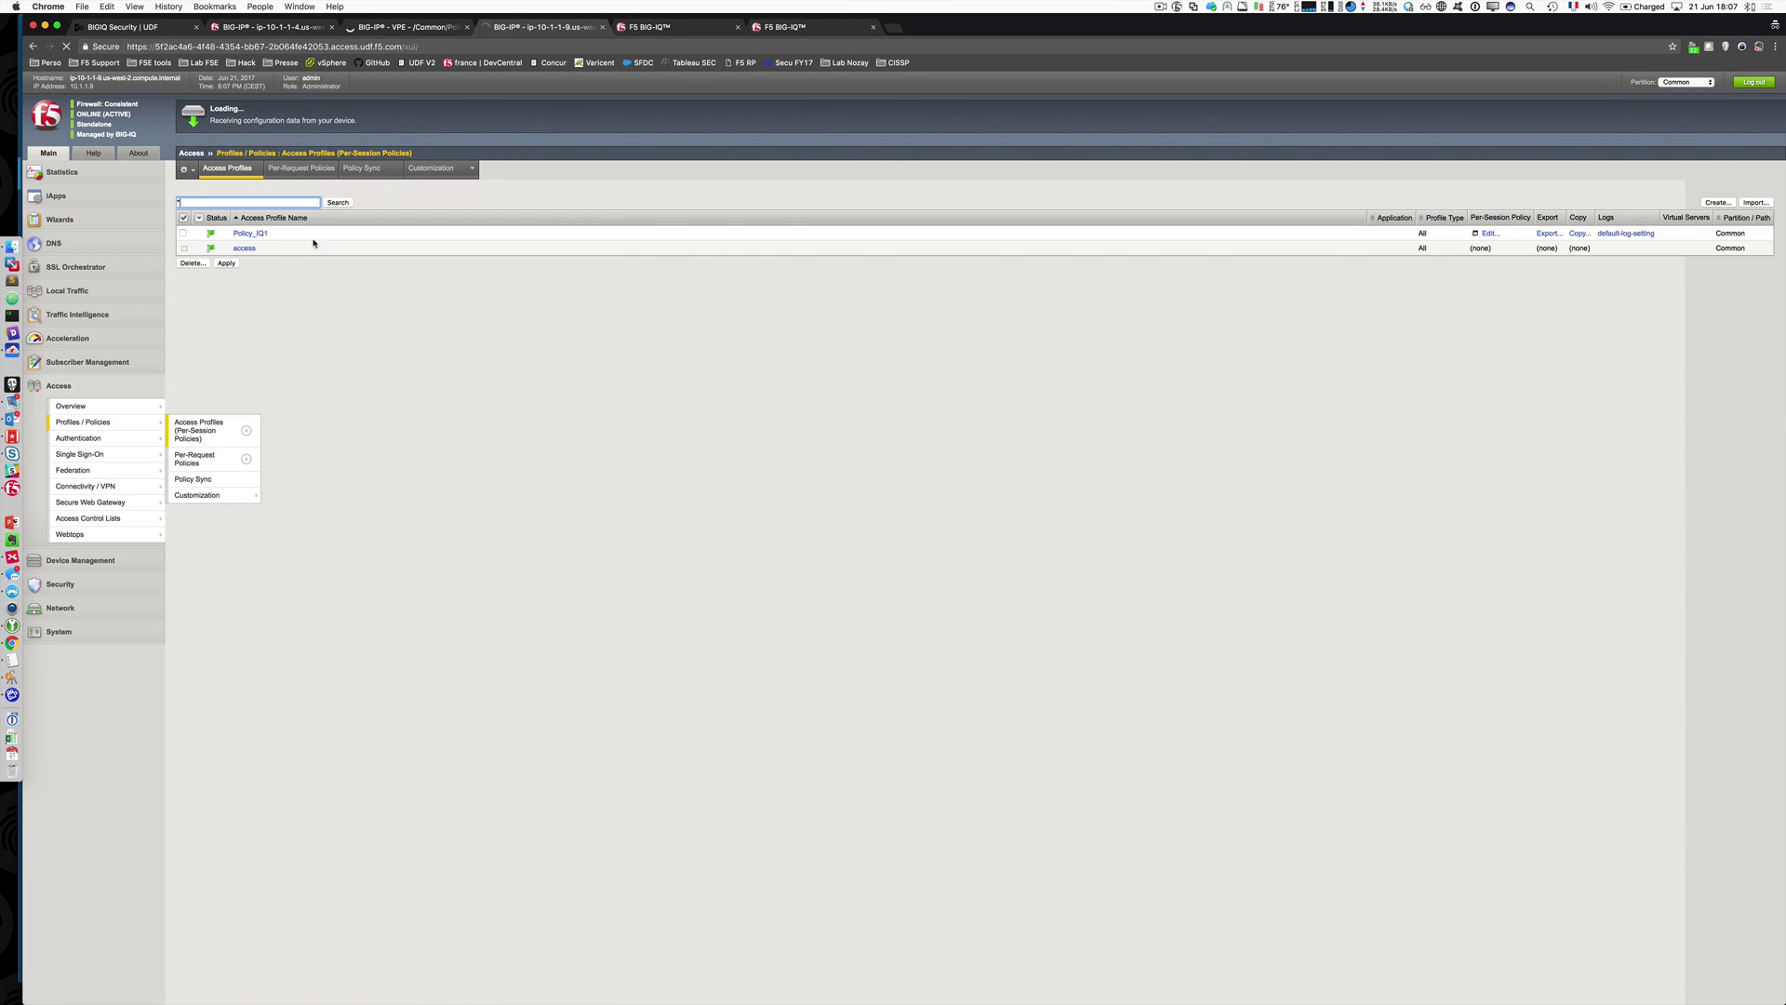
click(1485, 236)
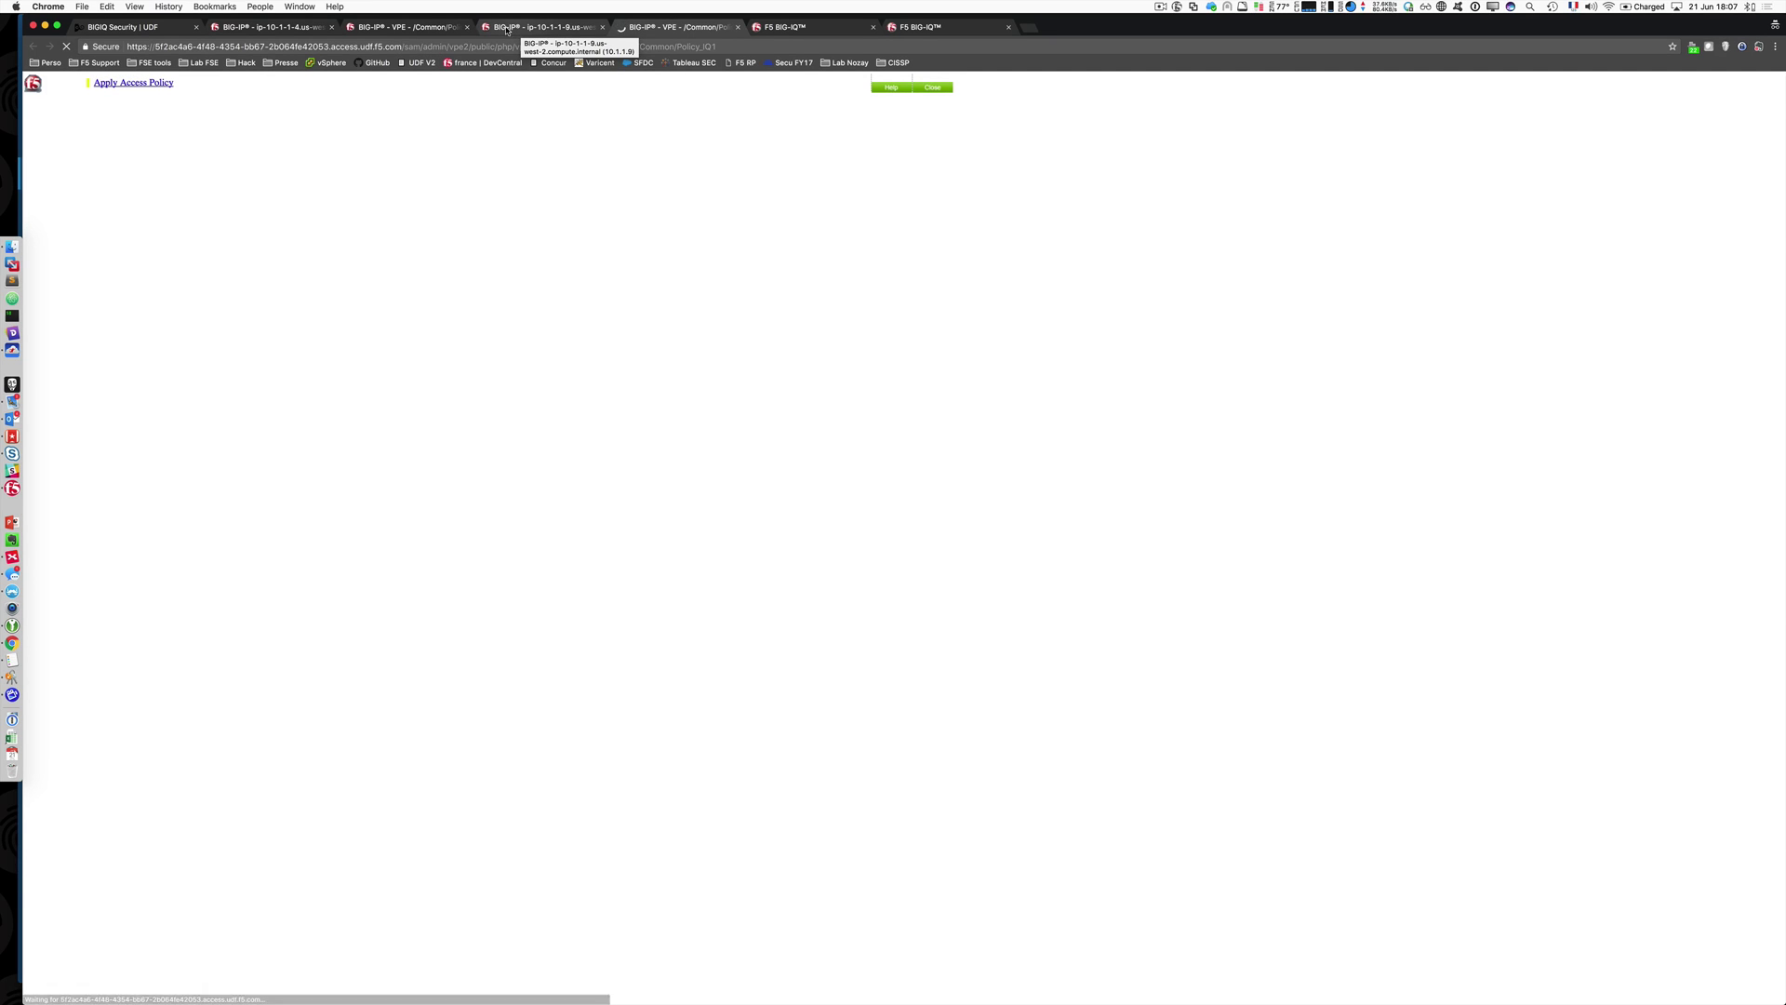
click(393, 29)
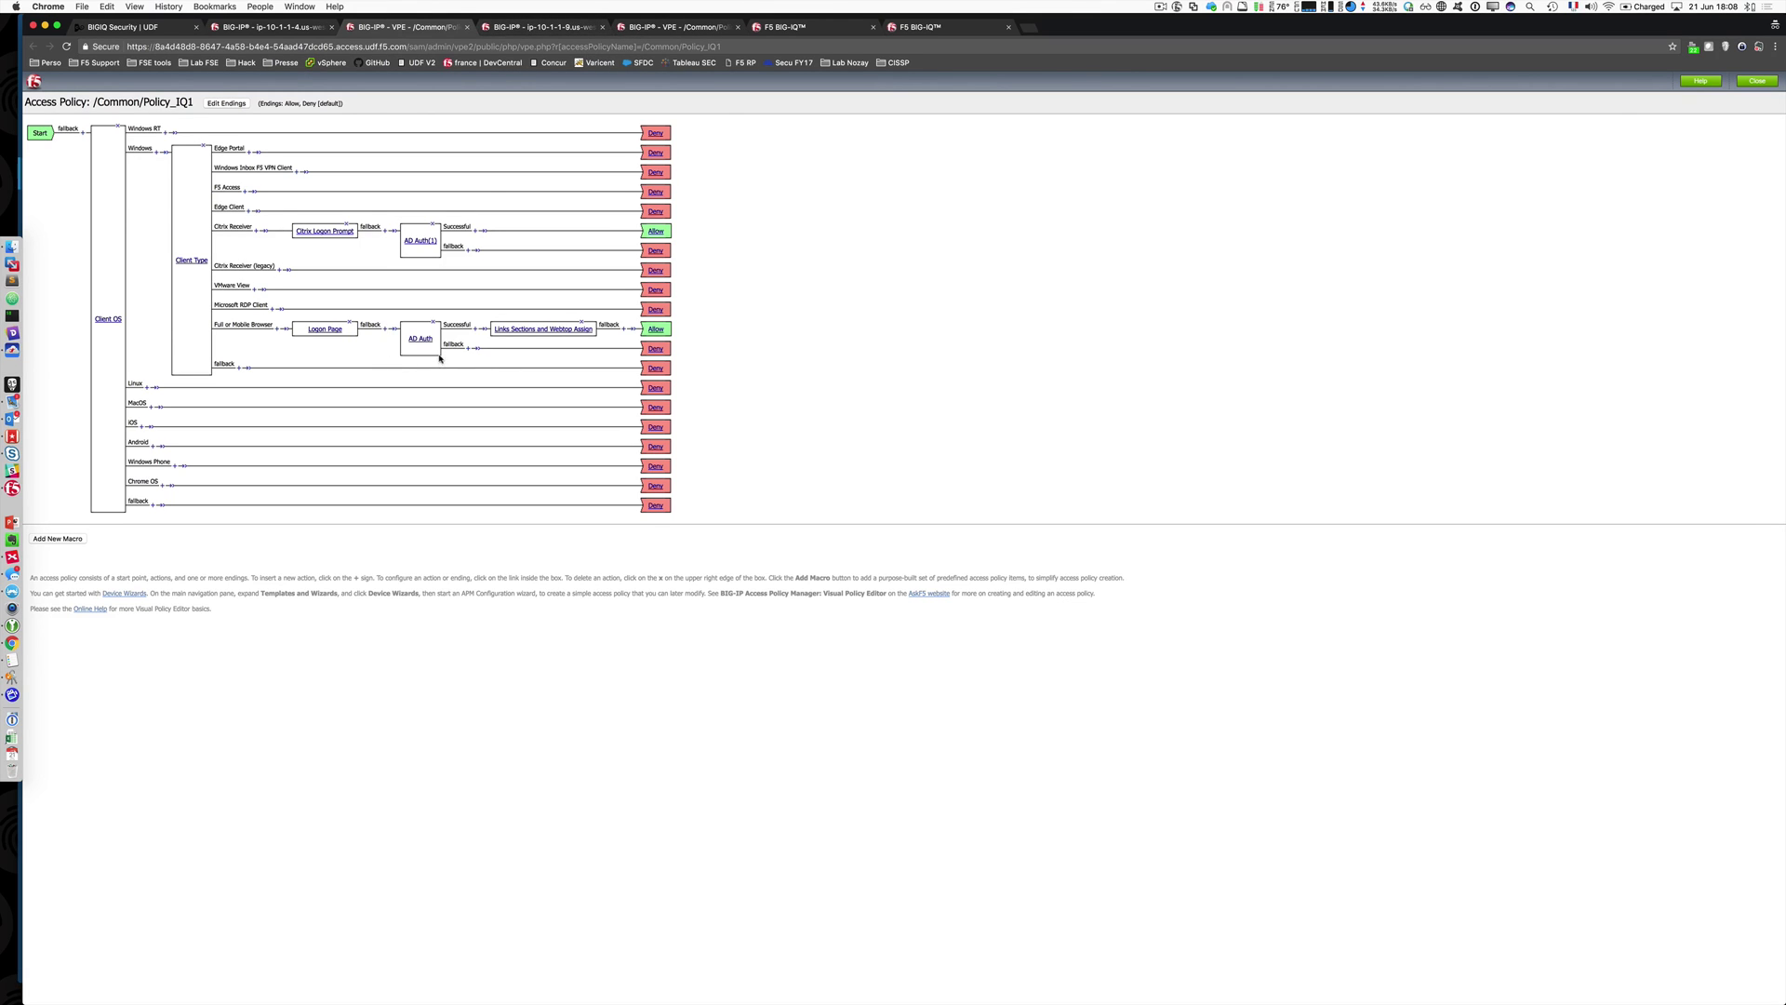
Step: Close the extra policy editor pages and return to BIG-IQ's Policy_IQ1 diagram
click(661, 28)
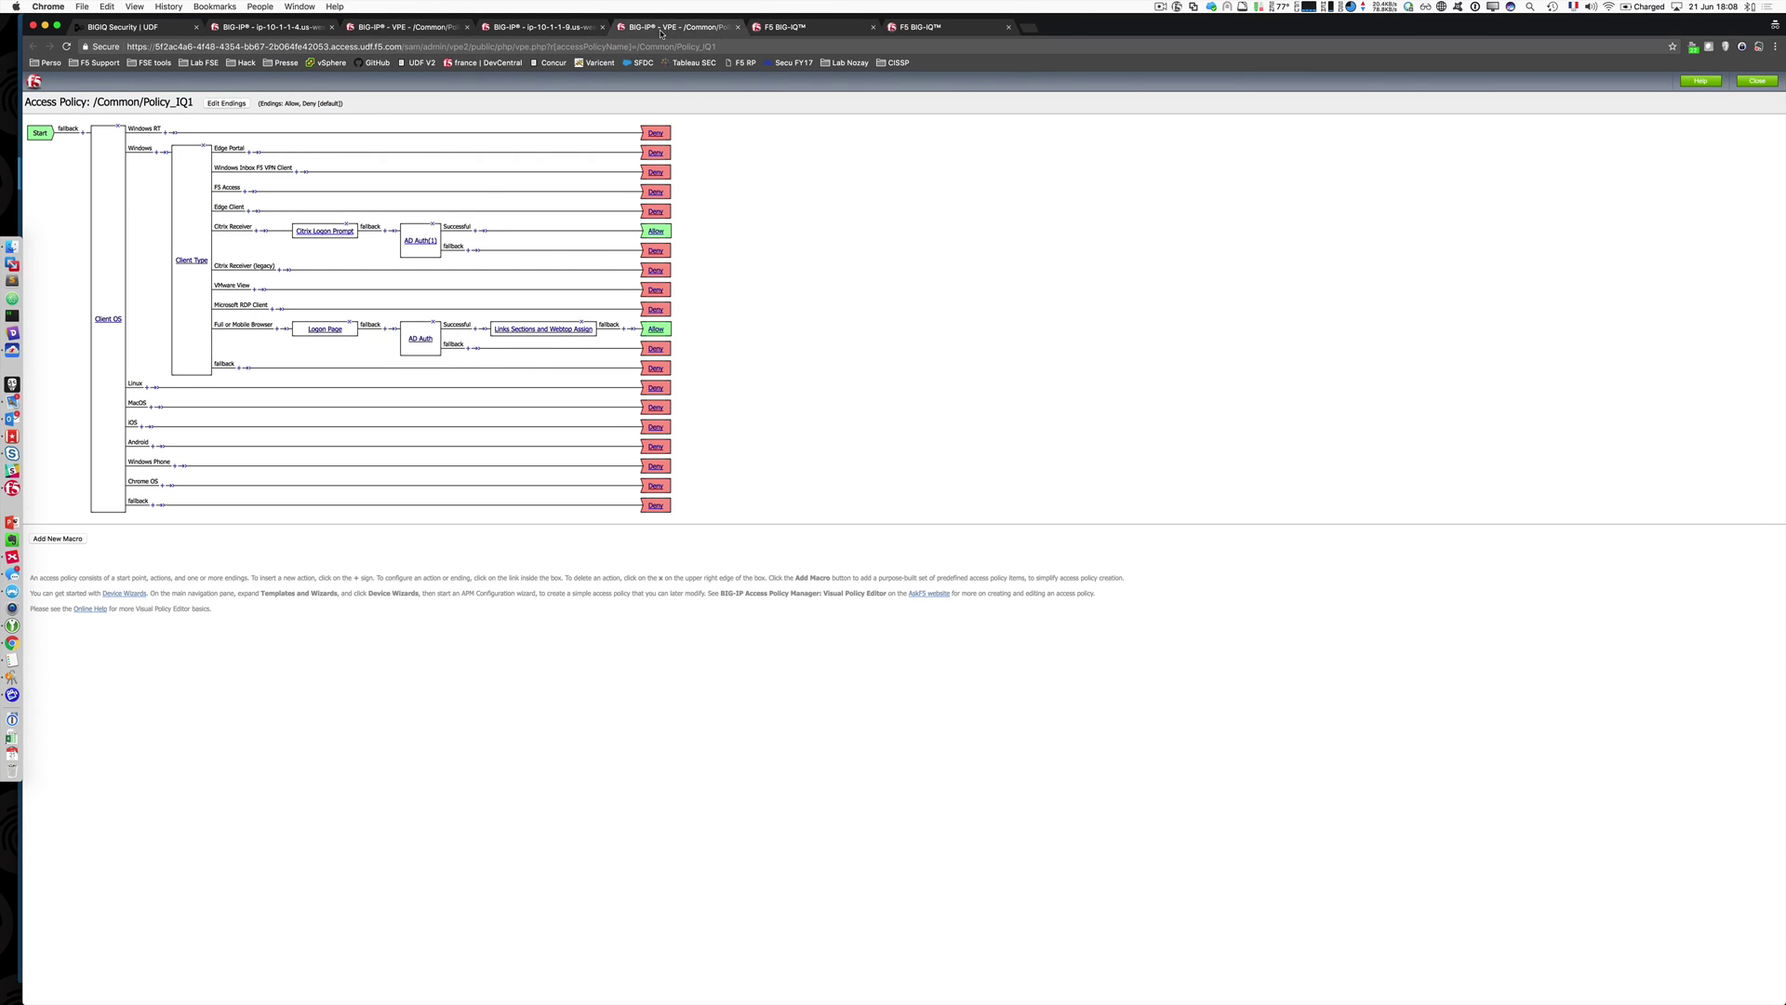
click(274, 27)
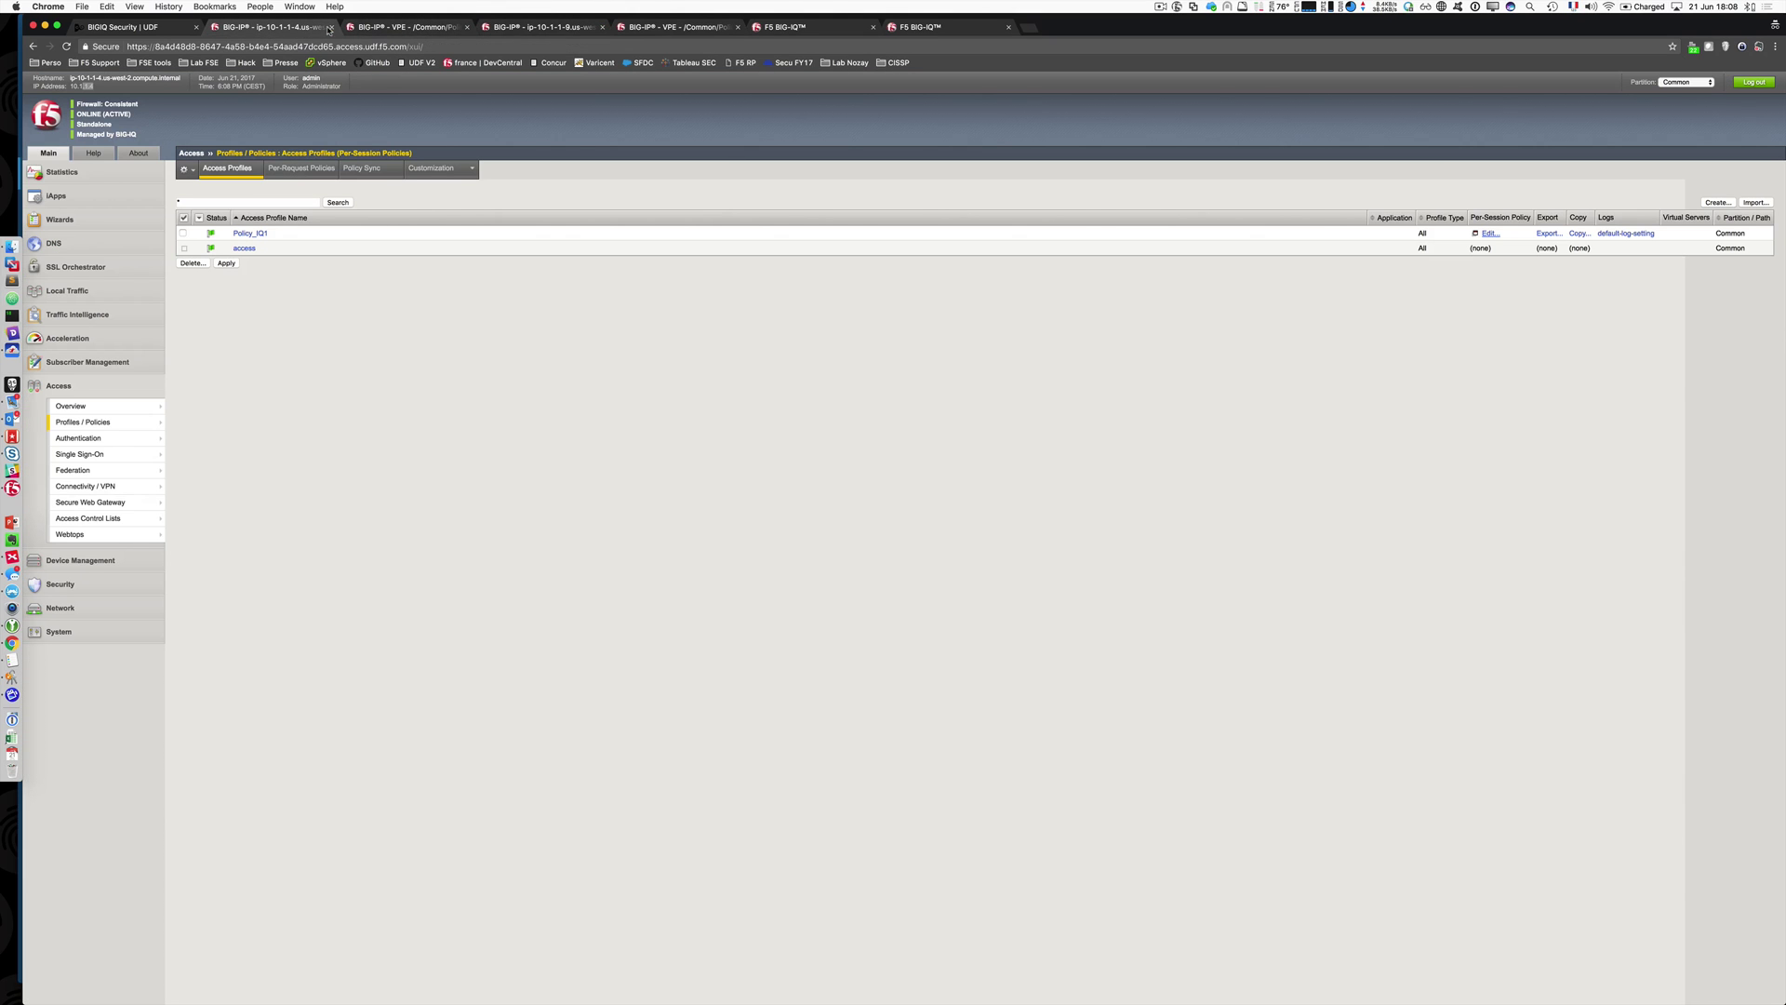
click(467, 27)
click(602, 27)
click(503, 28)
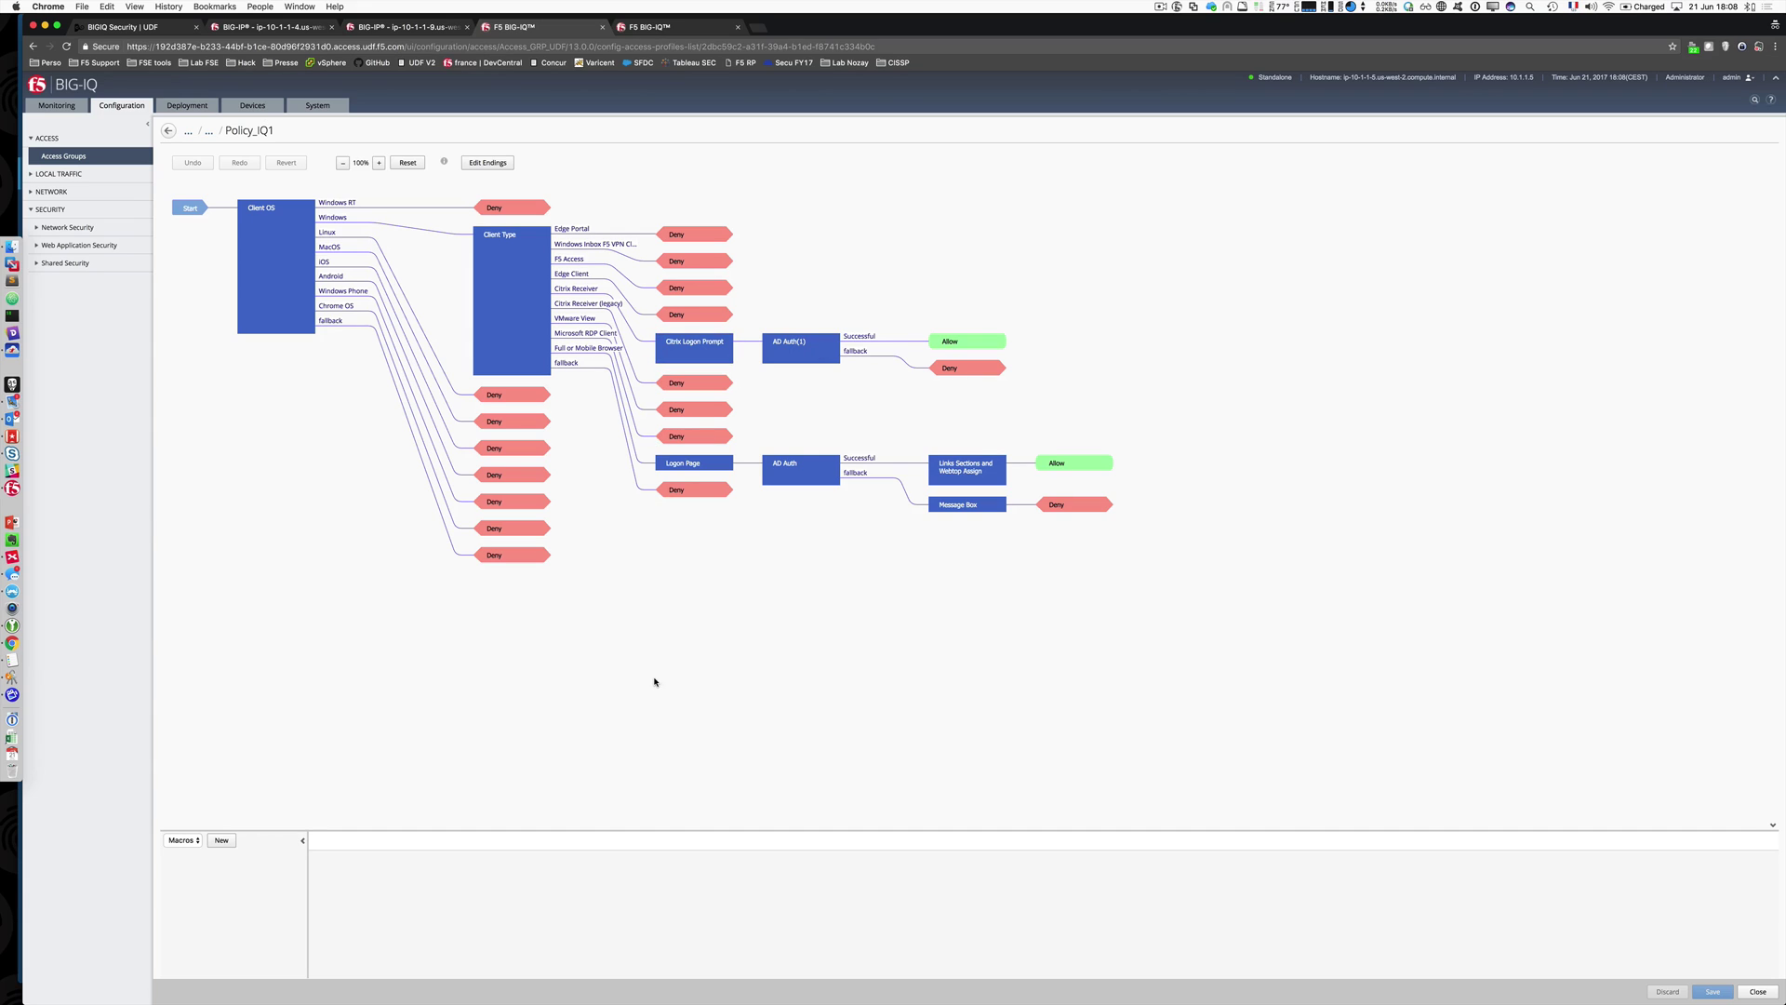
Step: Close the policy diagram and show Access evaluations and deployments
click(1757, 992)
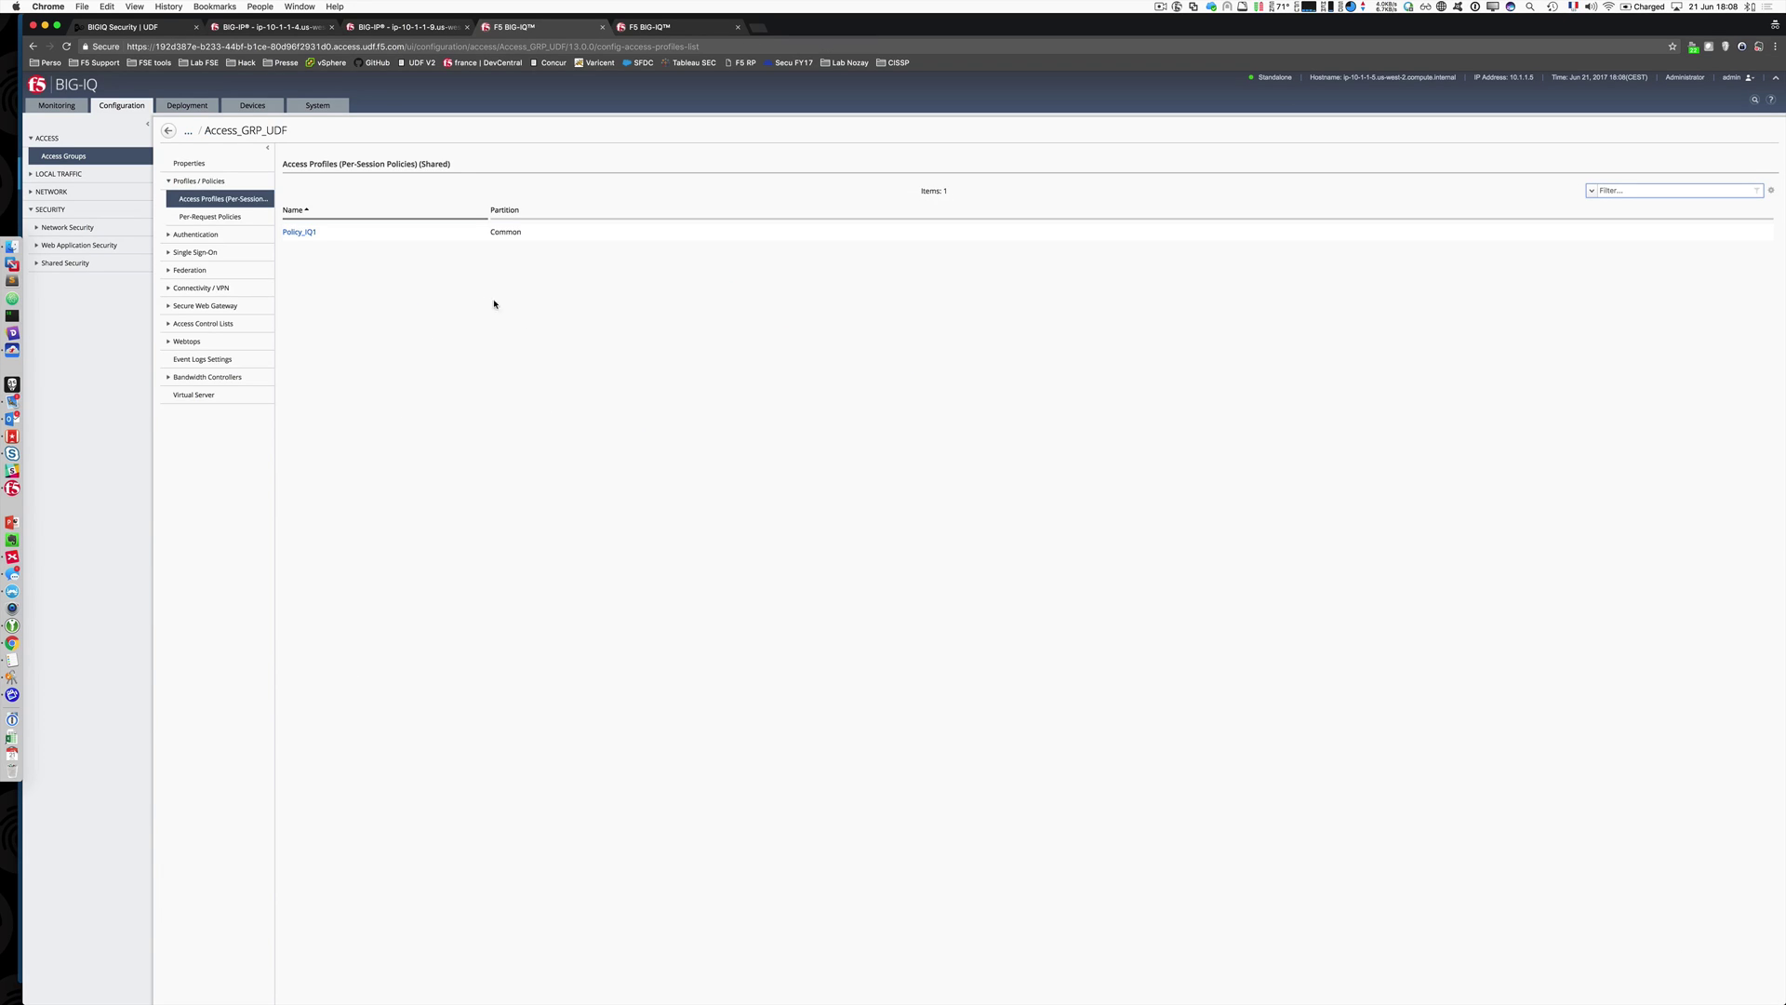
click(187, 105)
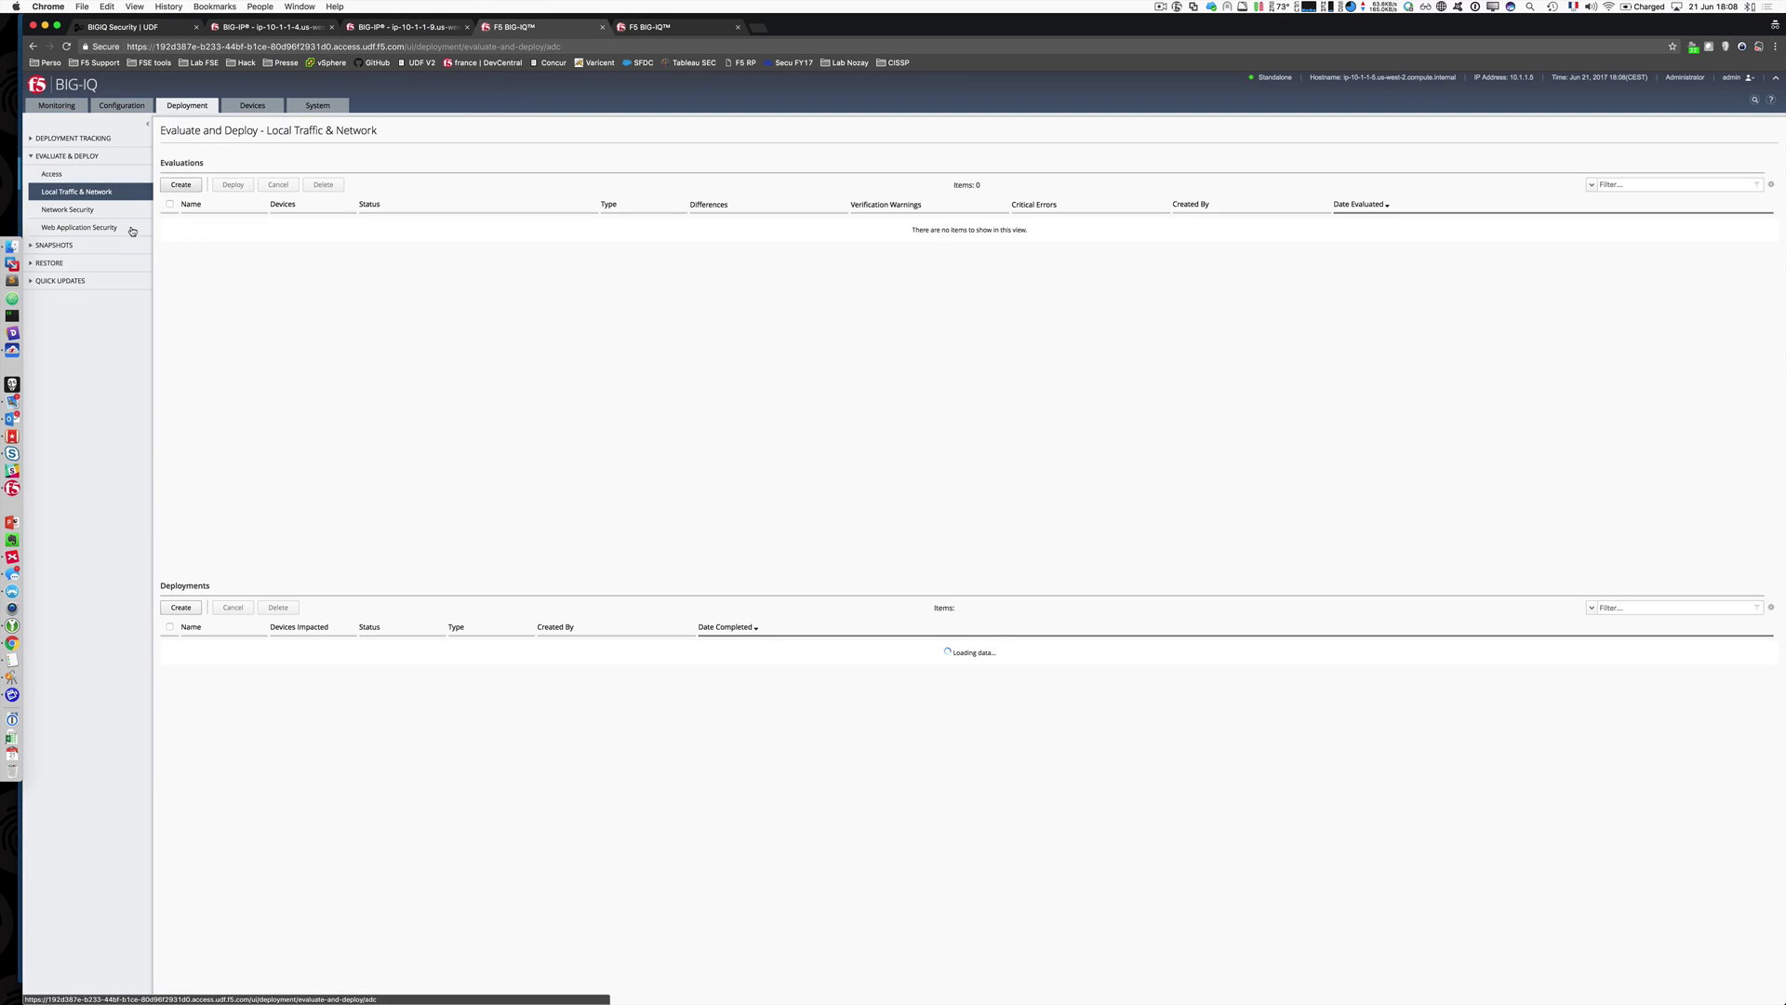
click(77, 175)
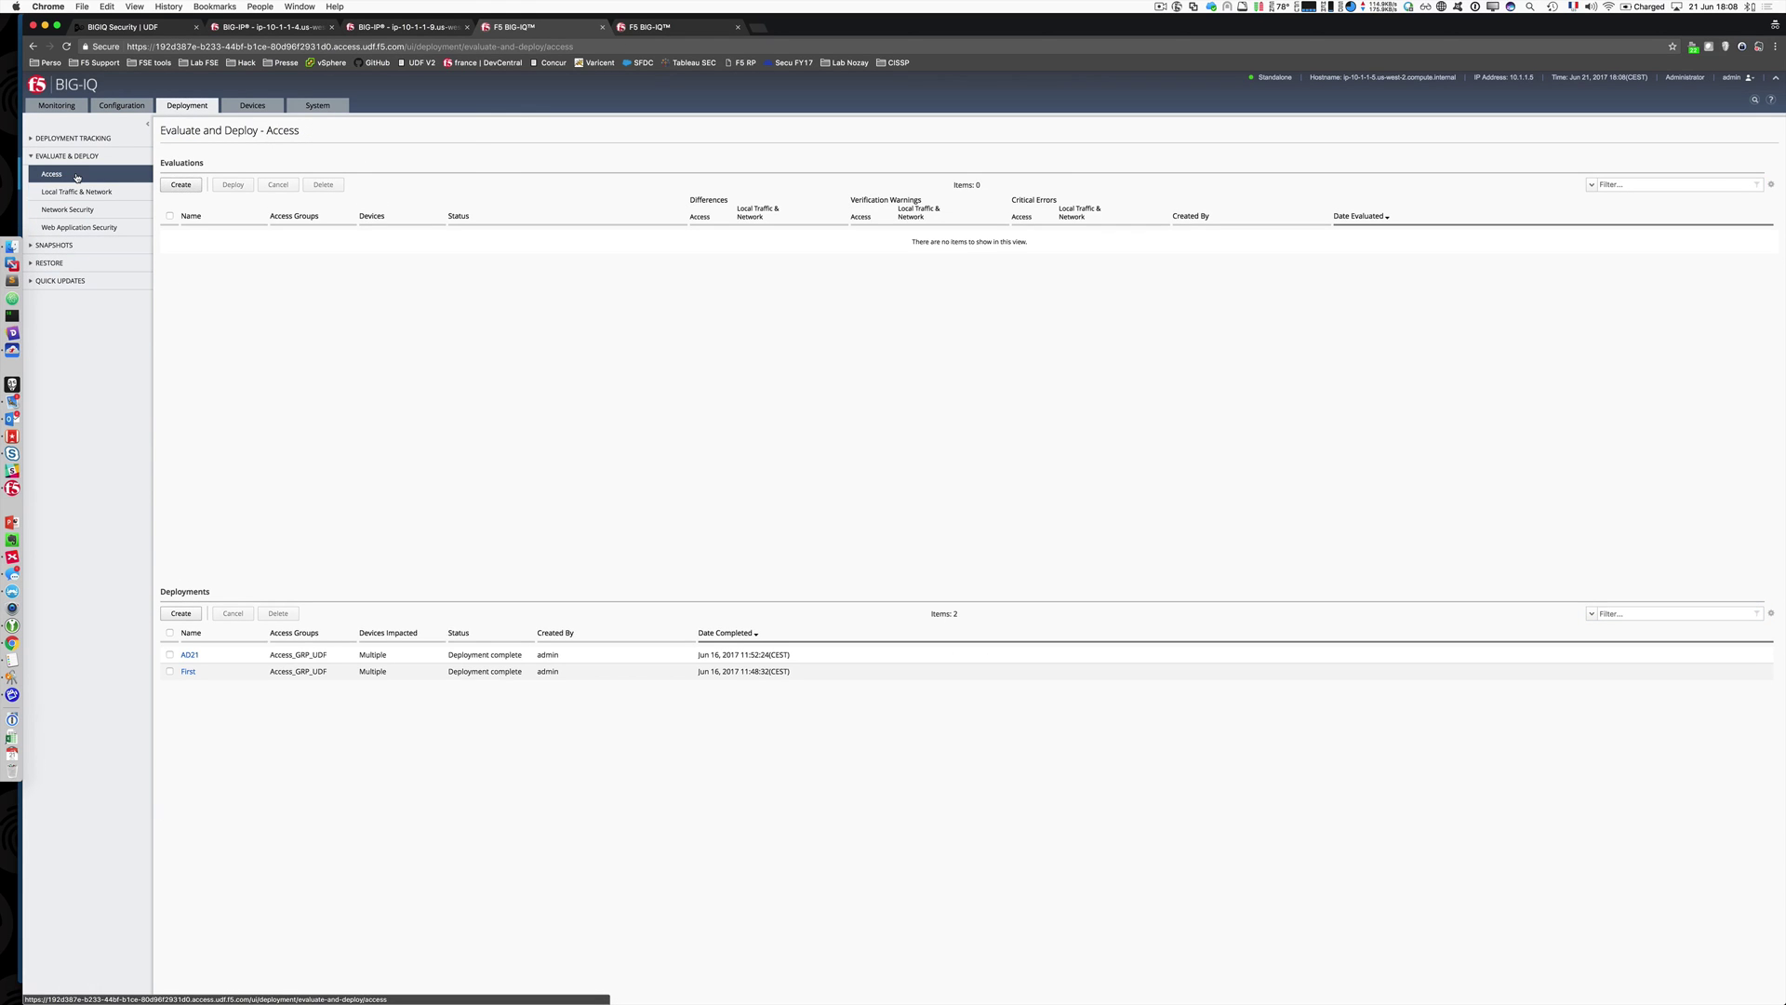
Step: Create and run access evaluation Message_Box targeting both BIG-IP devices
click(182, 185)
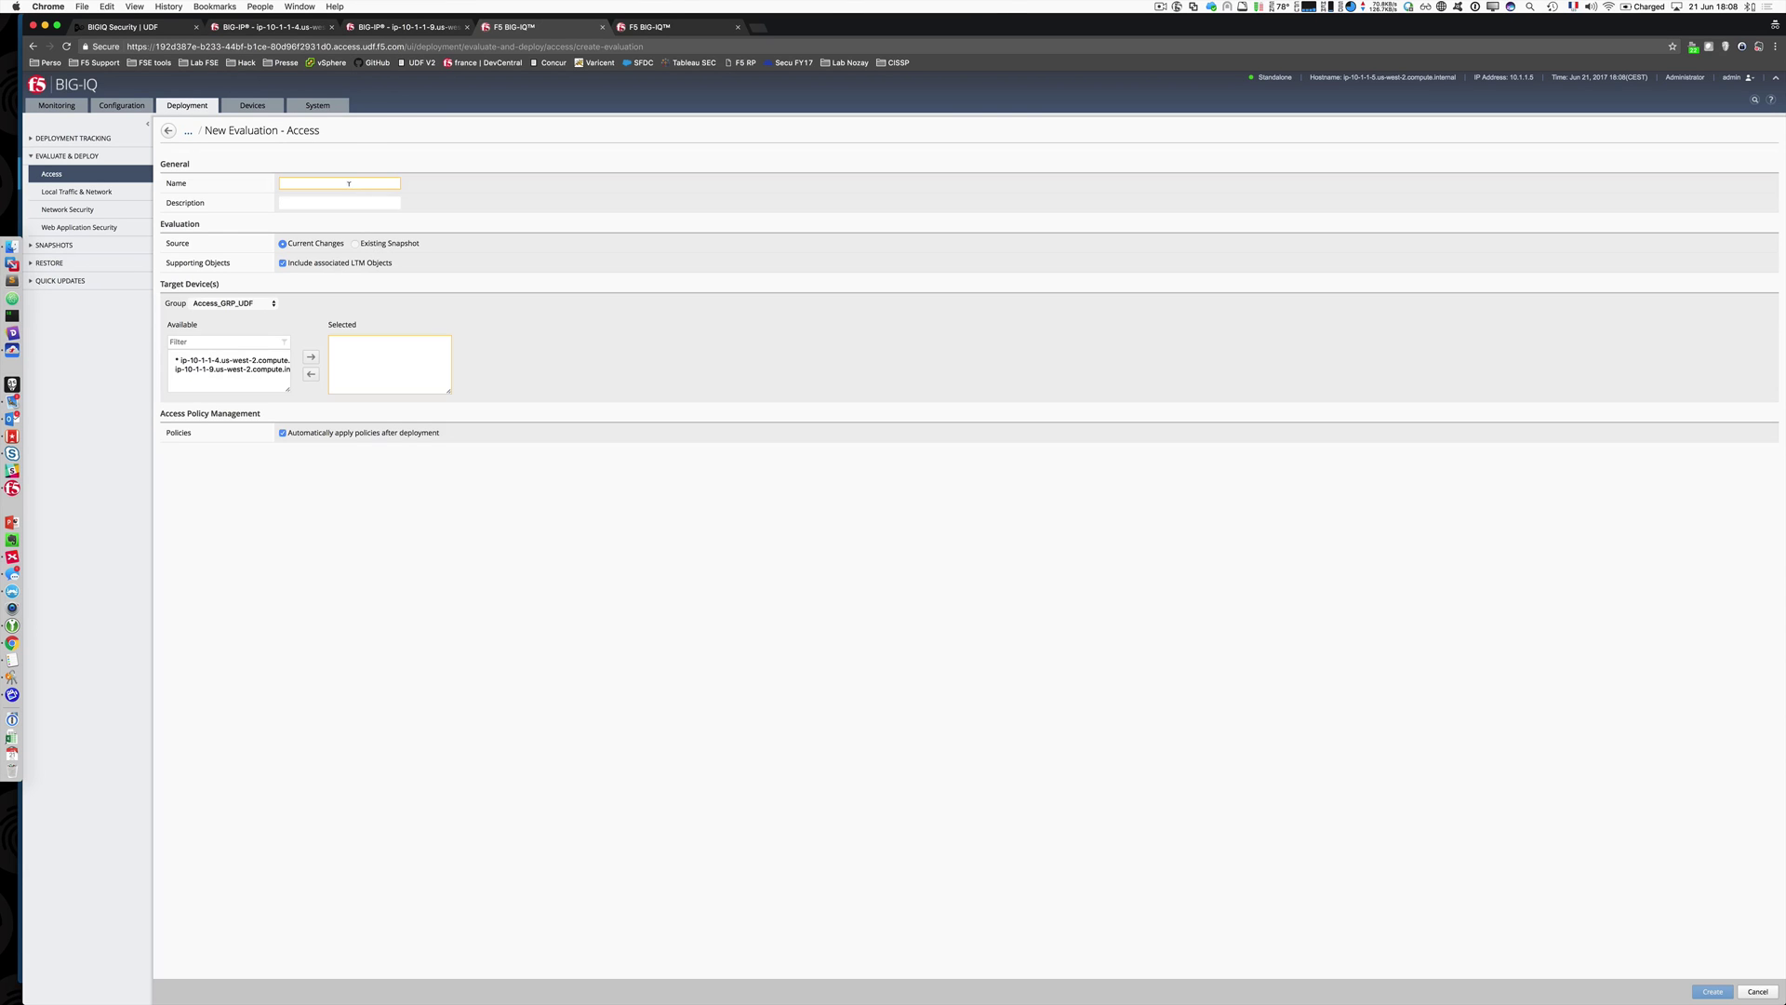
text(Message_Box)
click(236, 359)
shift+click(233, 369)
click(310, 356)
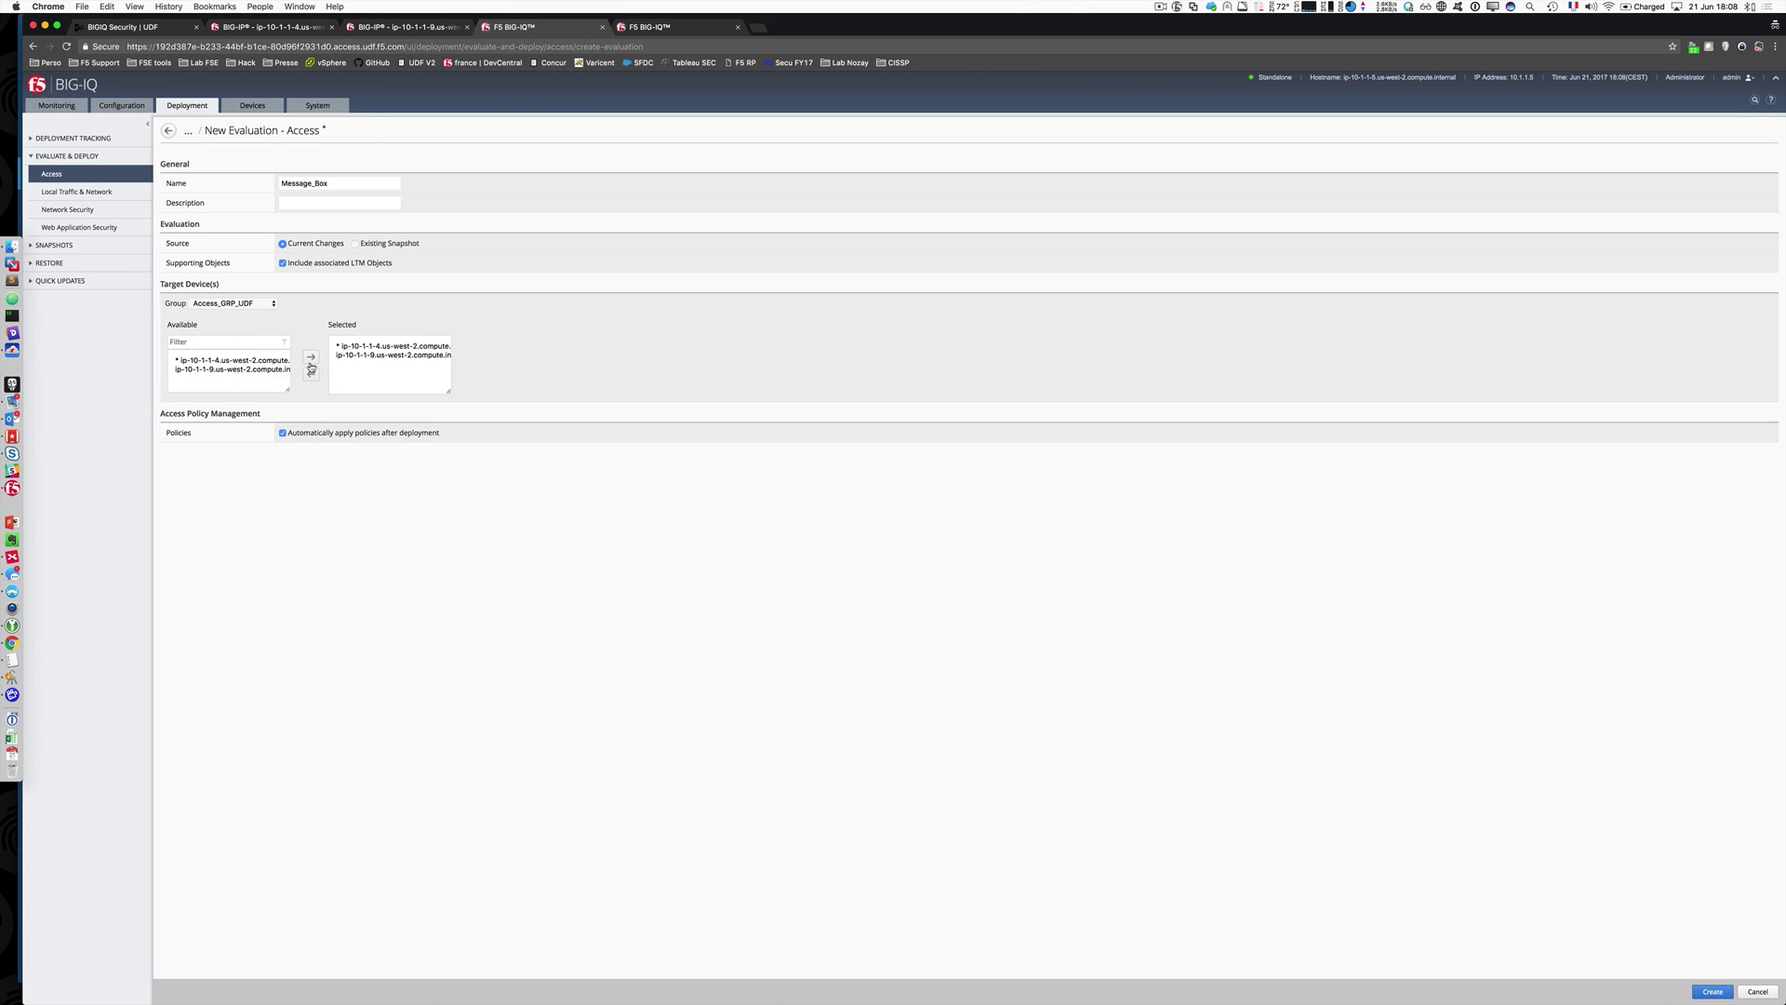
click(1712, 991)
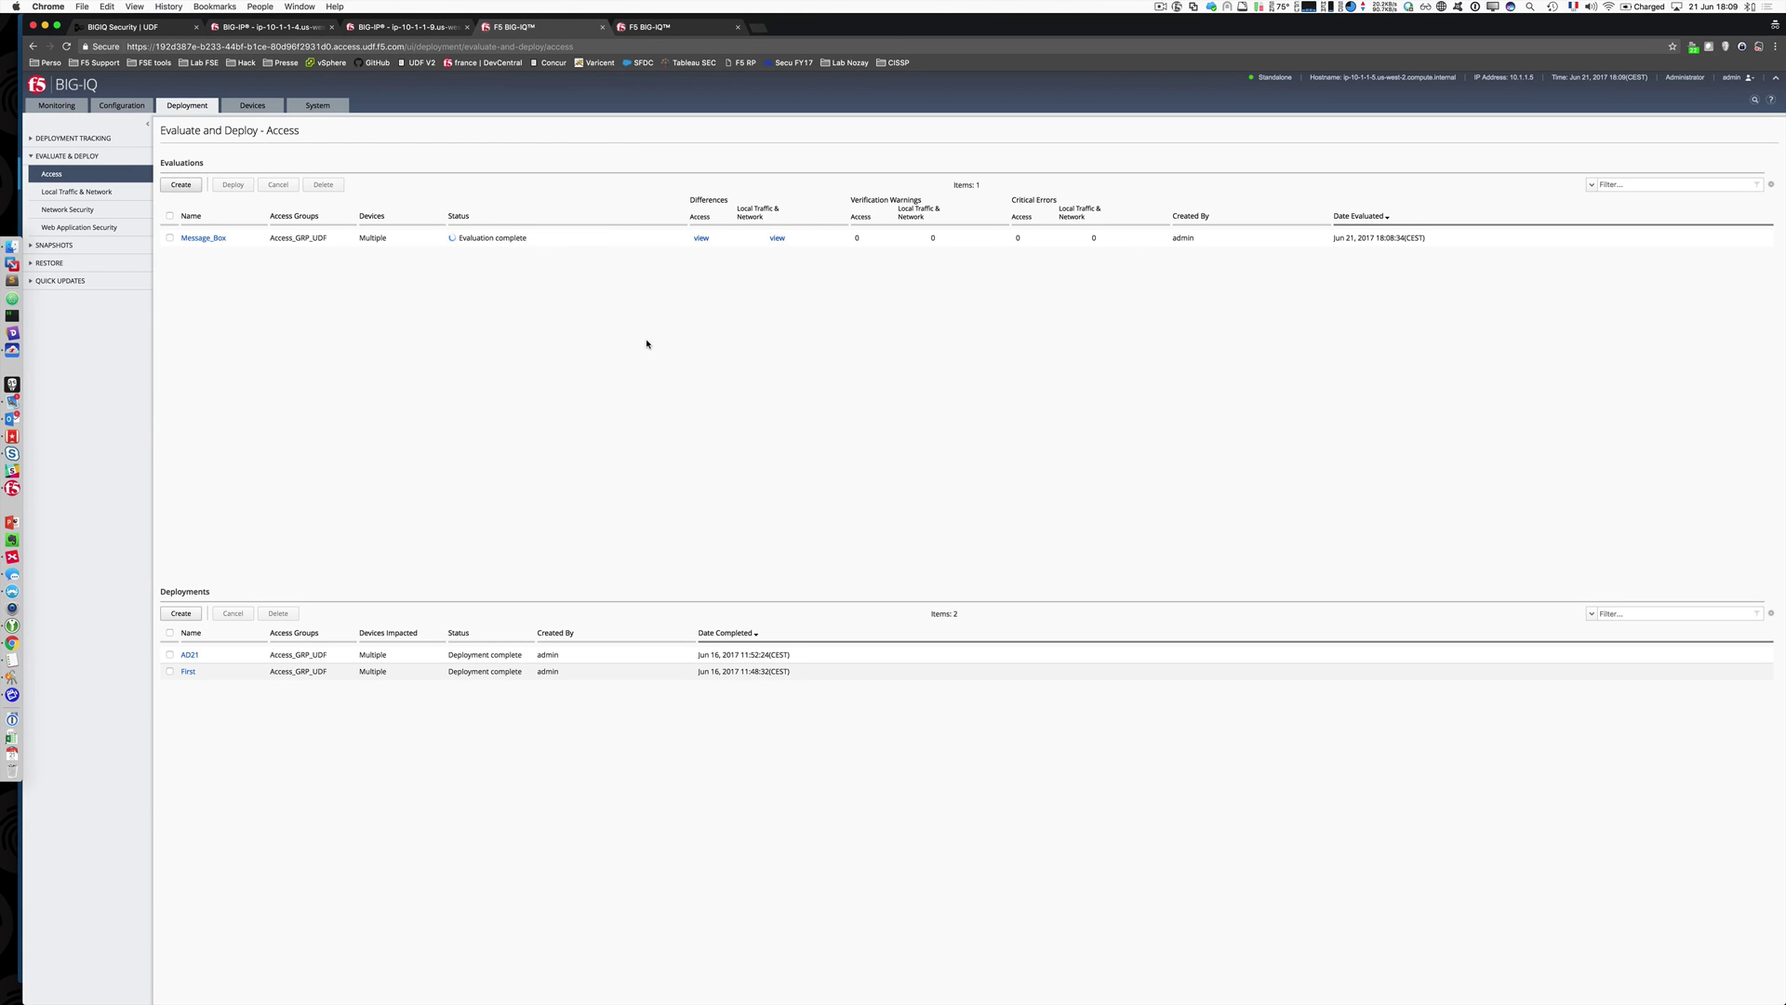
Step: Review Message_Box's Access differences, then deploy the evaluated changes to the selected devices
click(702, 238)
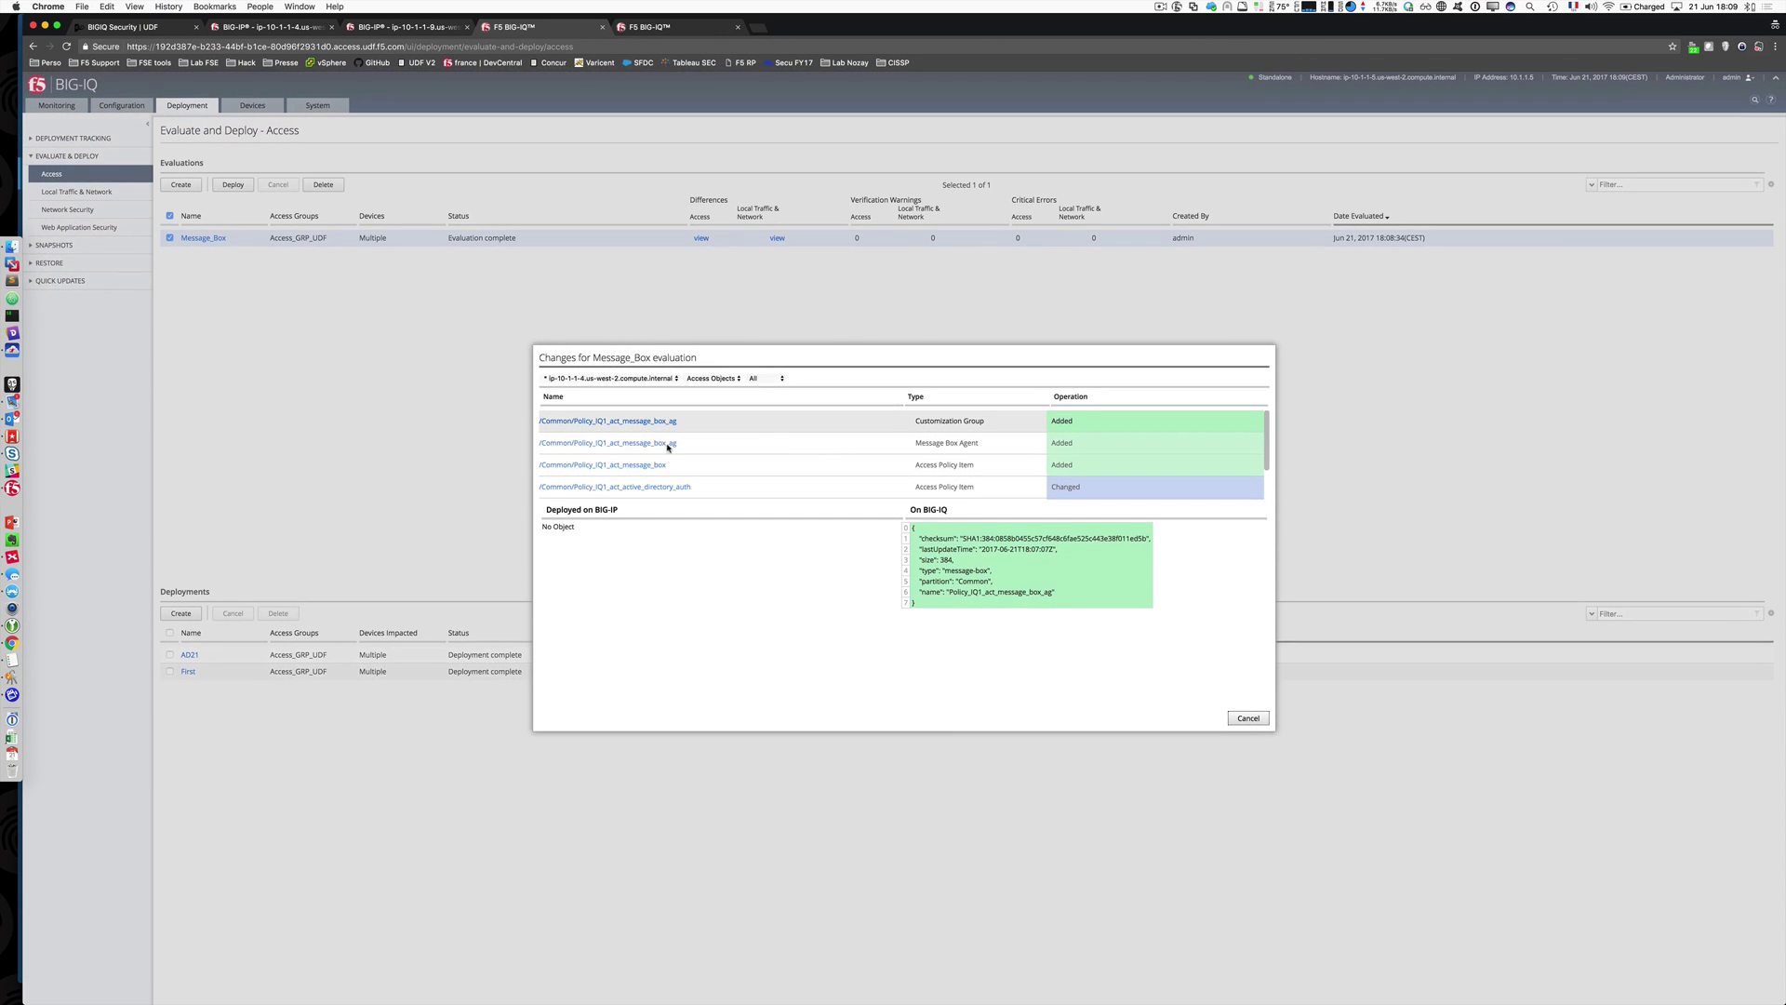
scroll(824, 465, down, 1)
scroll(798, 449, down, 1)
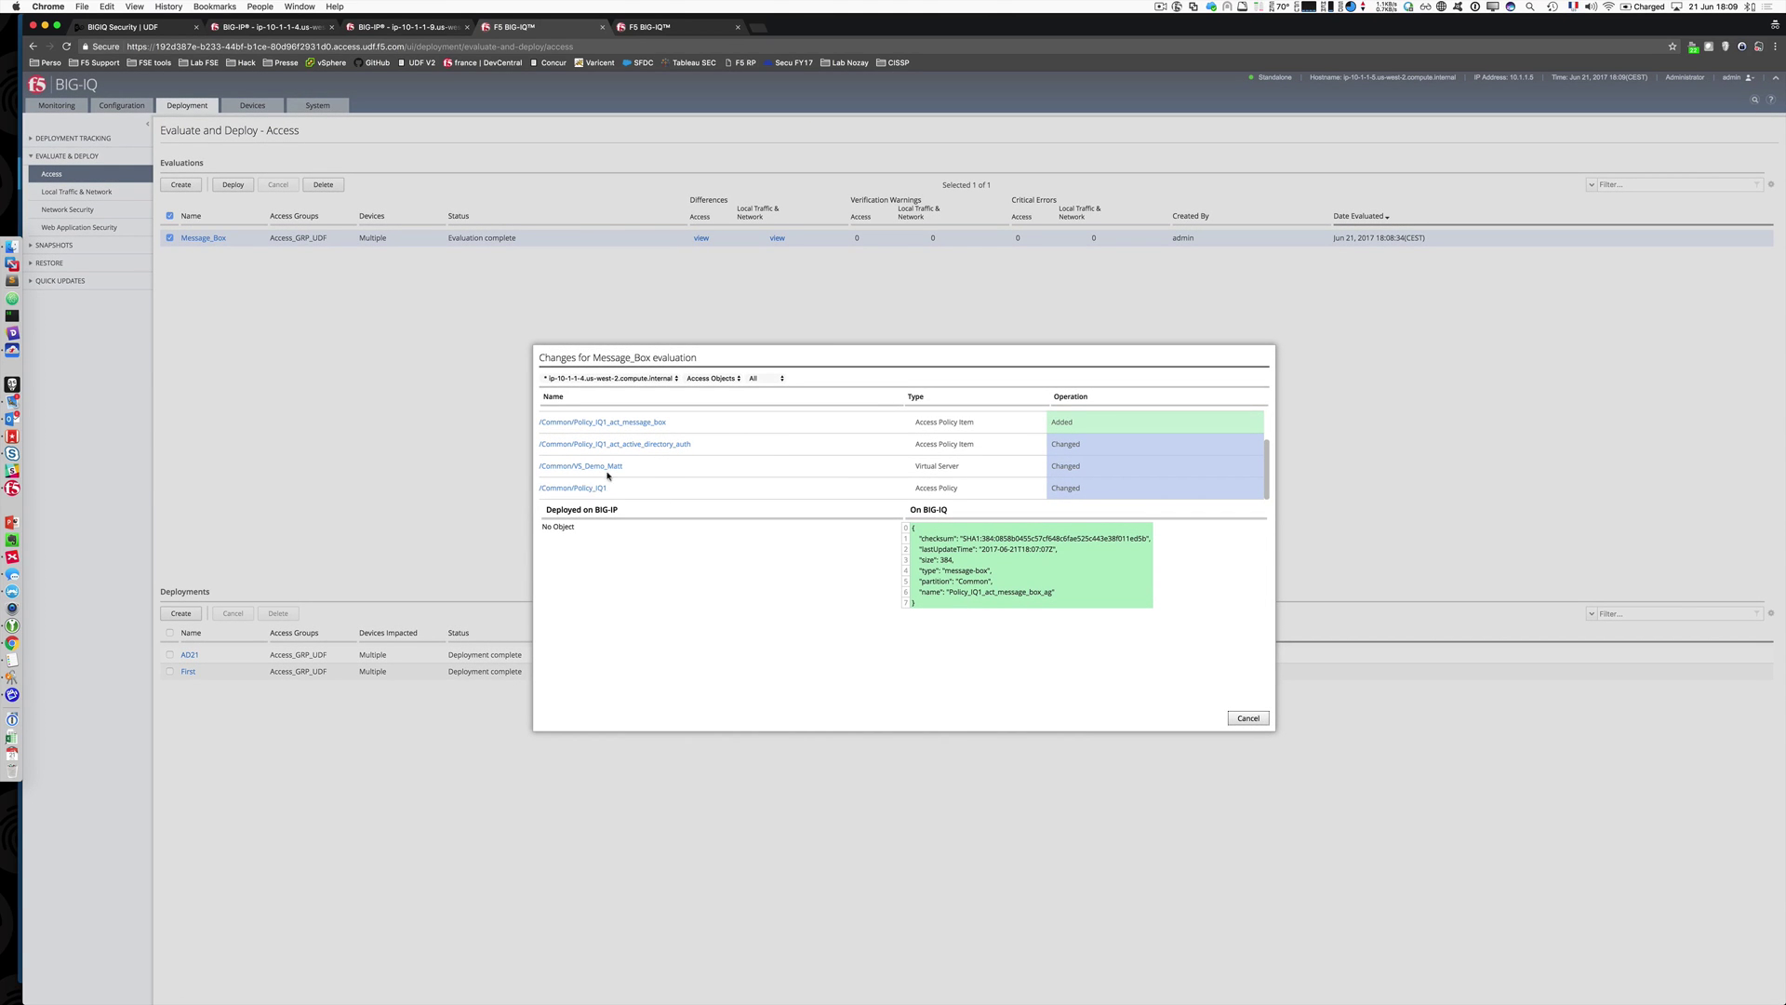
click(1248, 718)
click(234, 184)
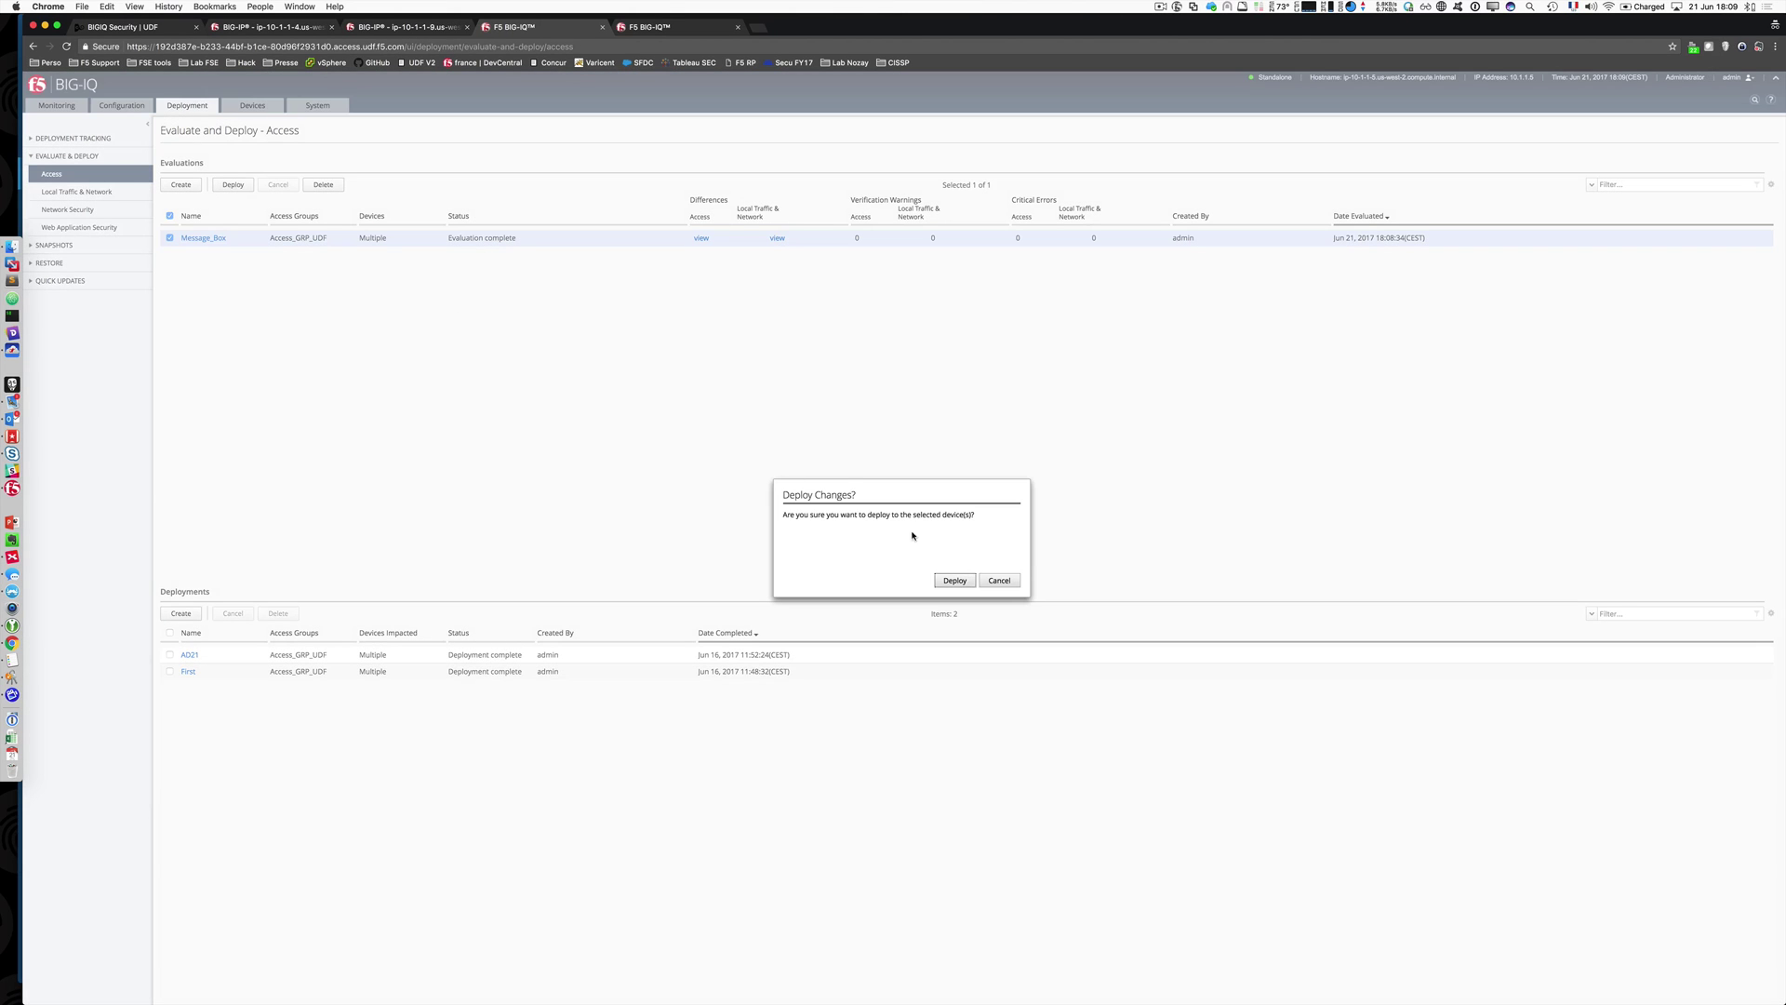
click(965, 586)
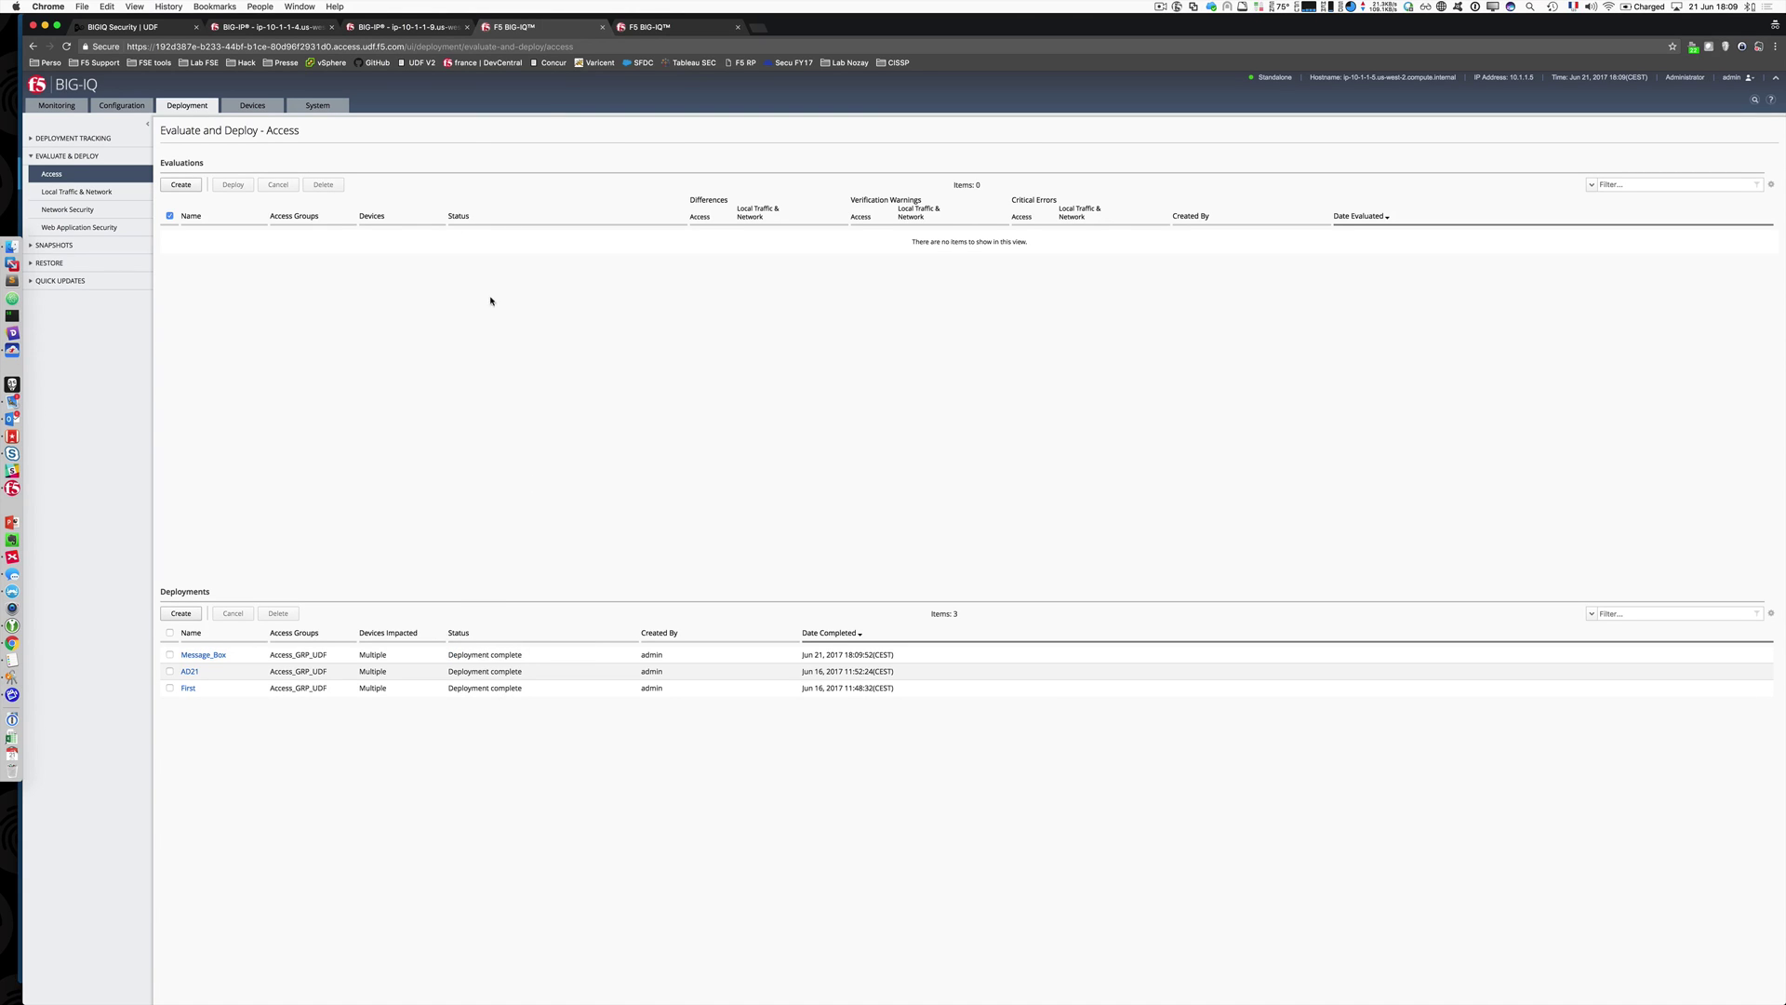
Step: Check Policy_IQ1 shows the Message Box on ip-10-1-1-4 and ip-10-1-1-9, then return to BIG-IQ
click(279, 26)
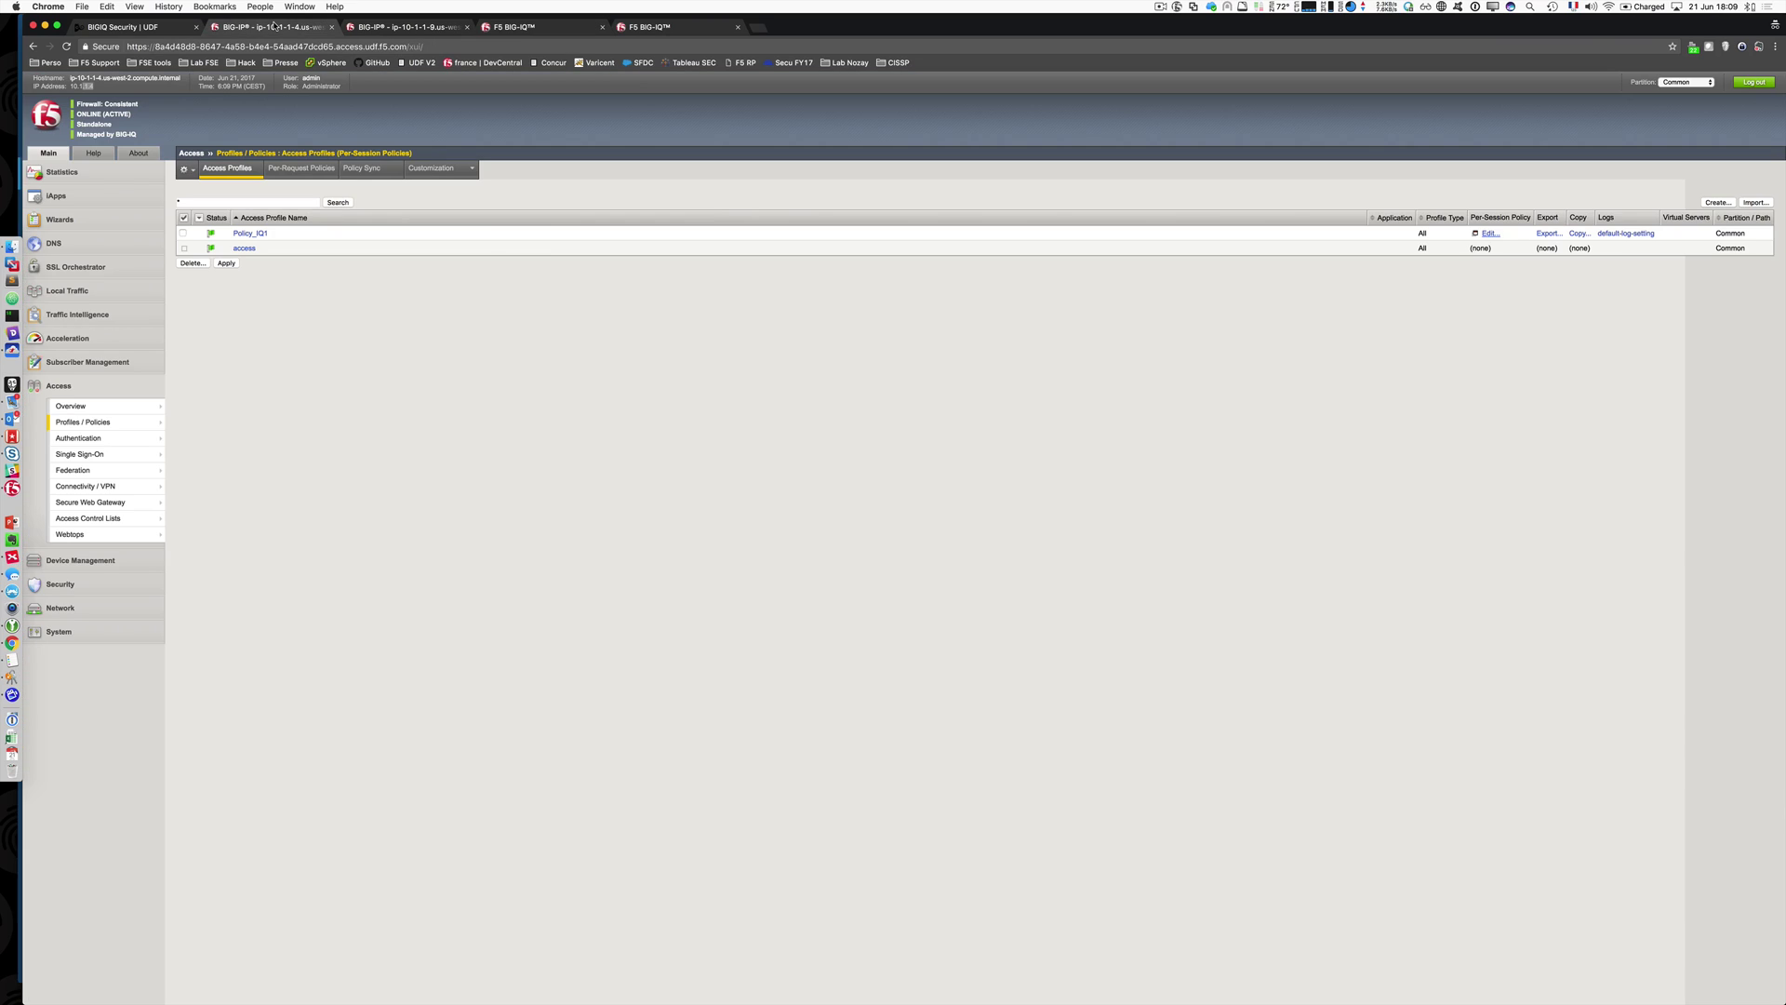
click(1492, 234)
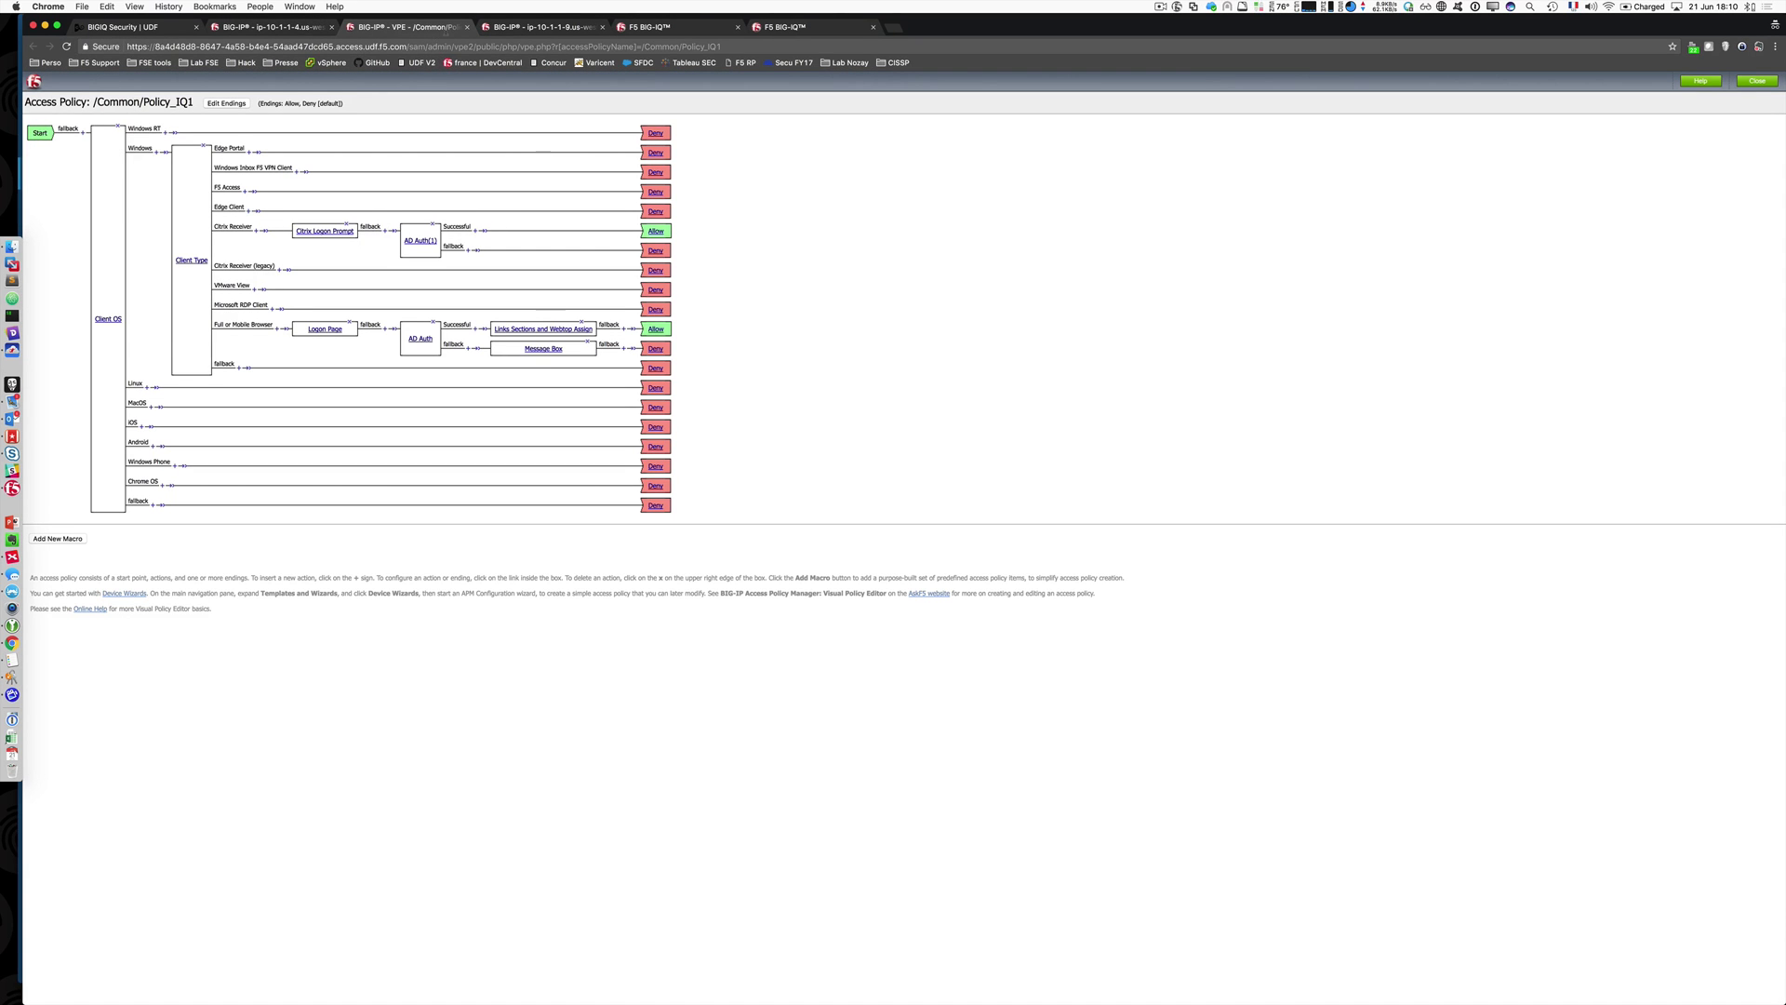
click(466, 28)
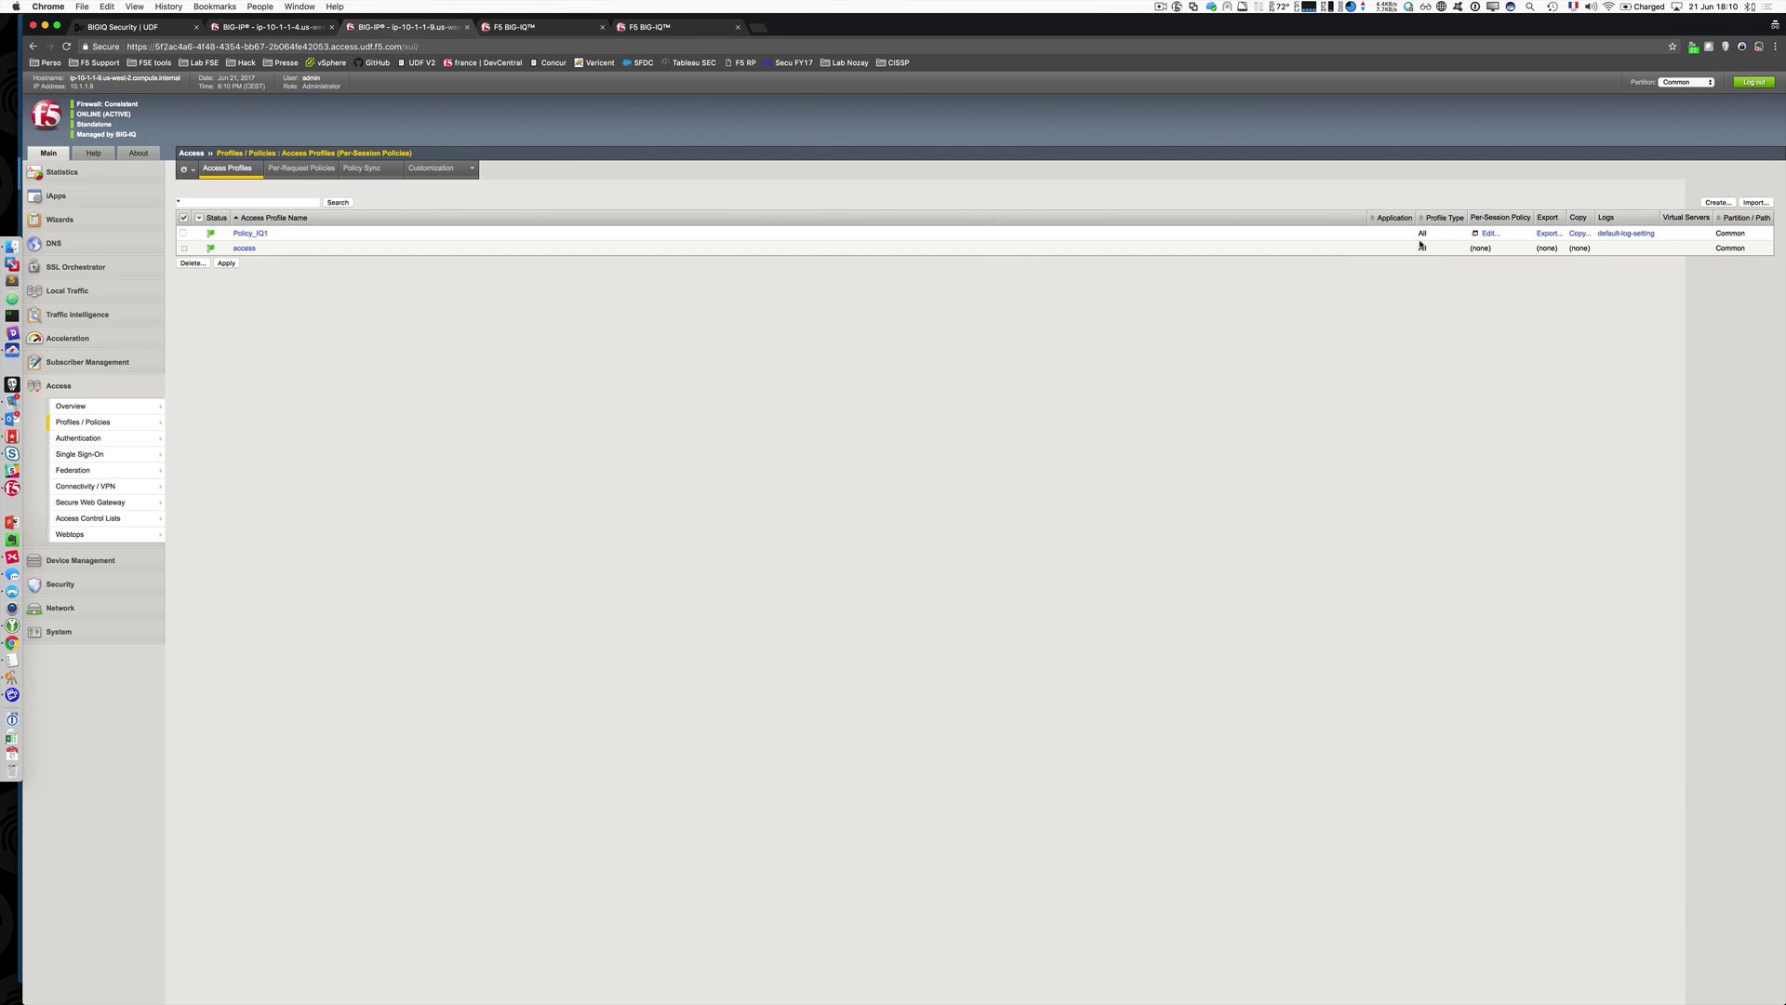
click(1484, 234)
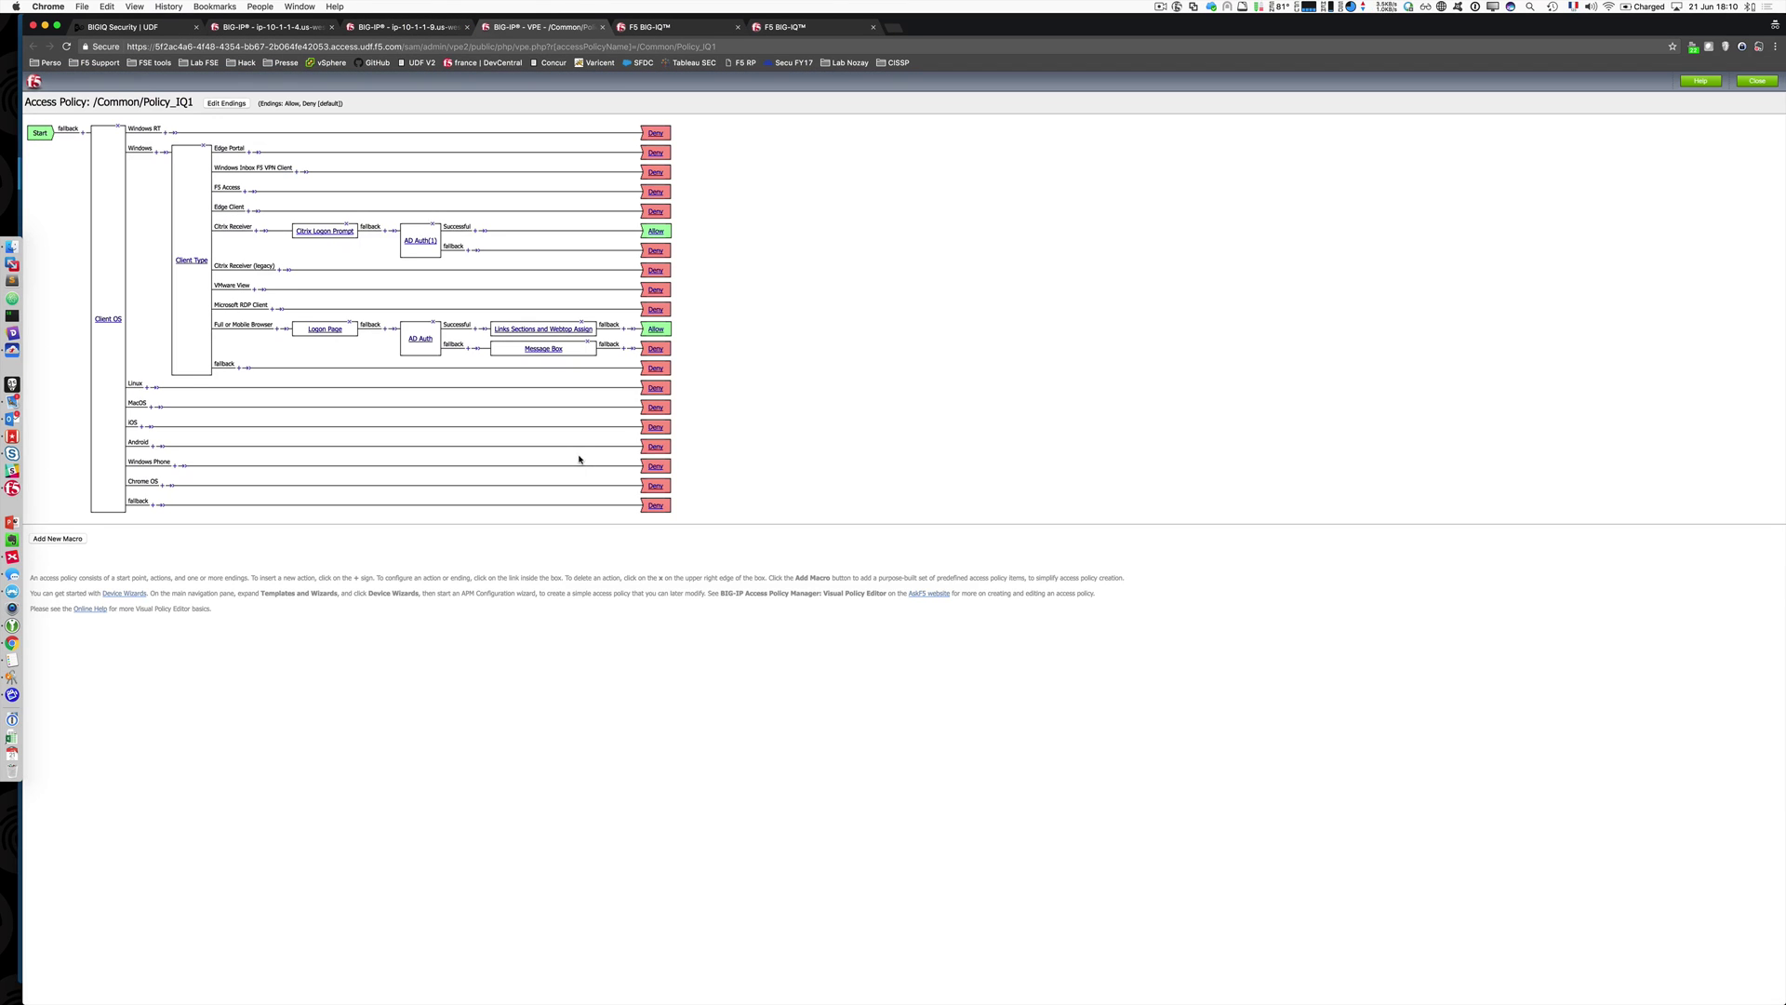
click(601, 28)
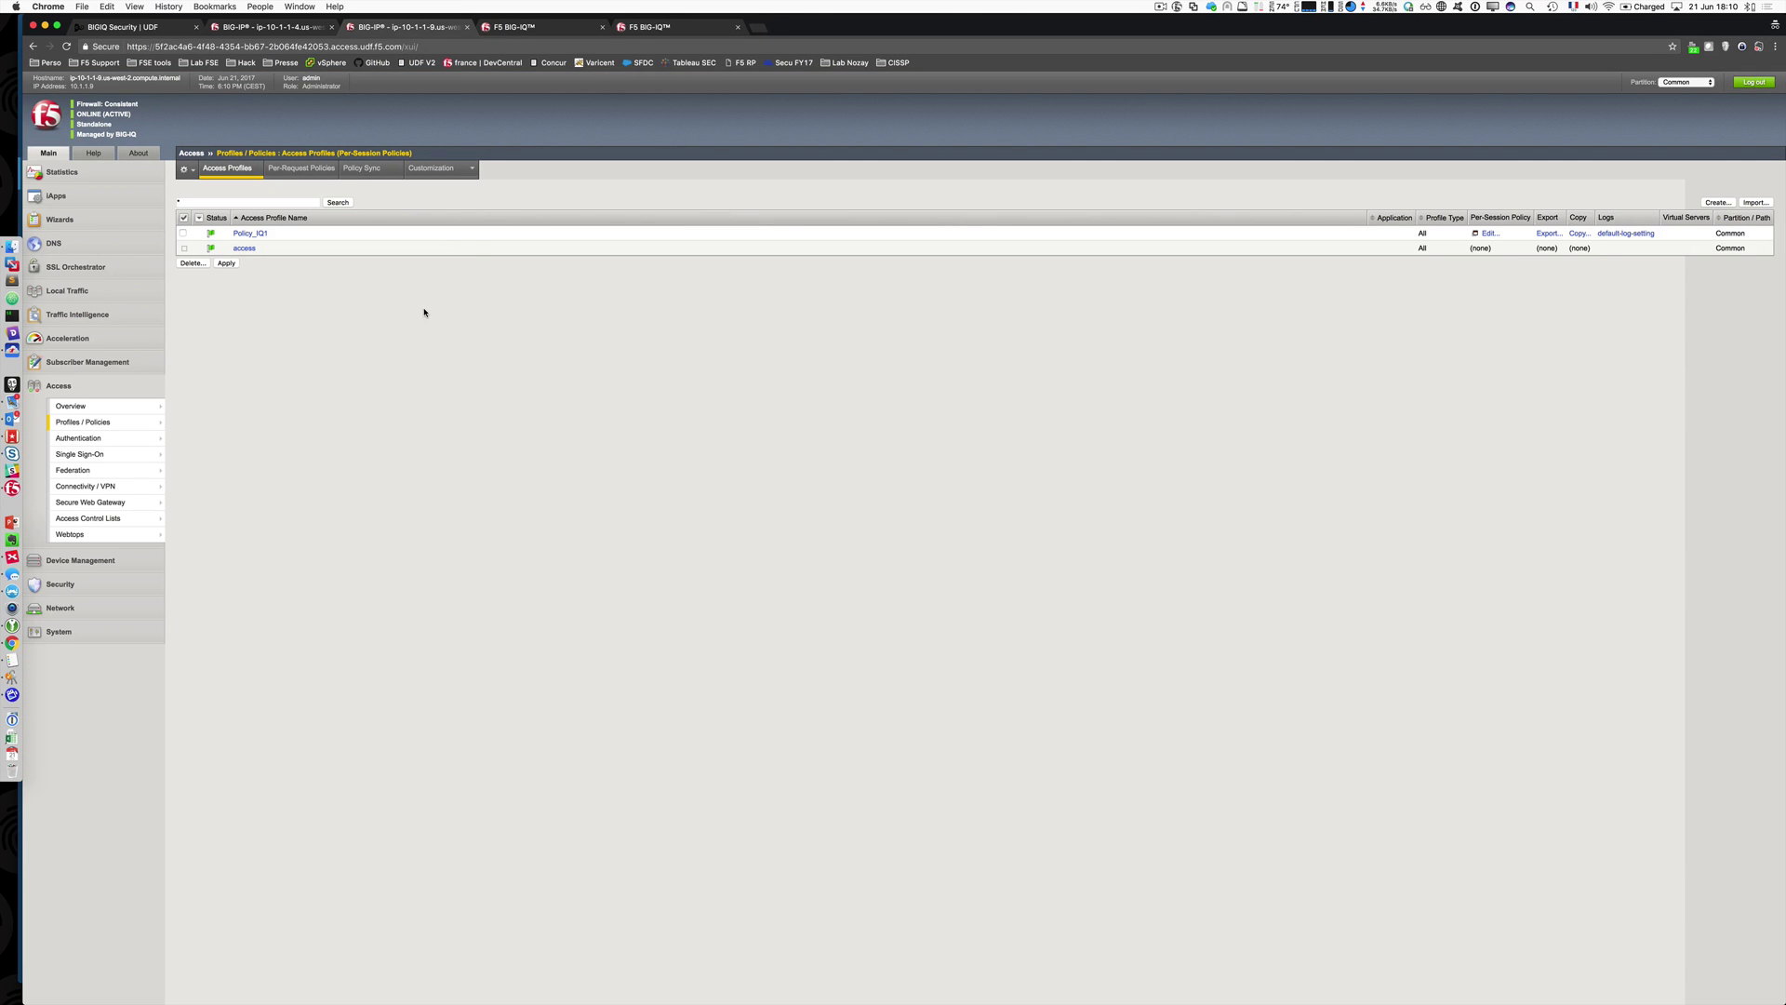
click(556, 27)
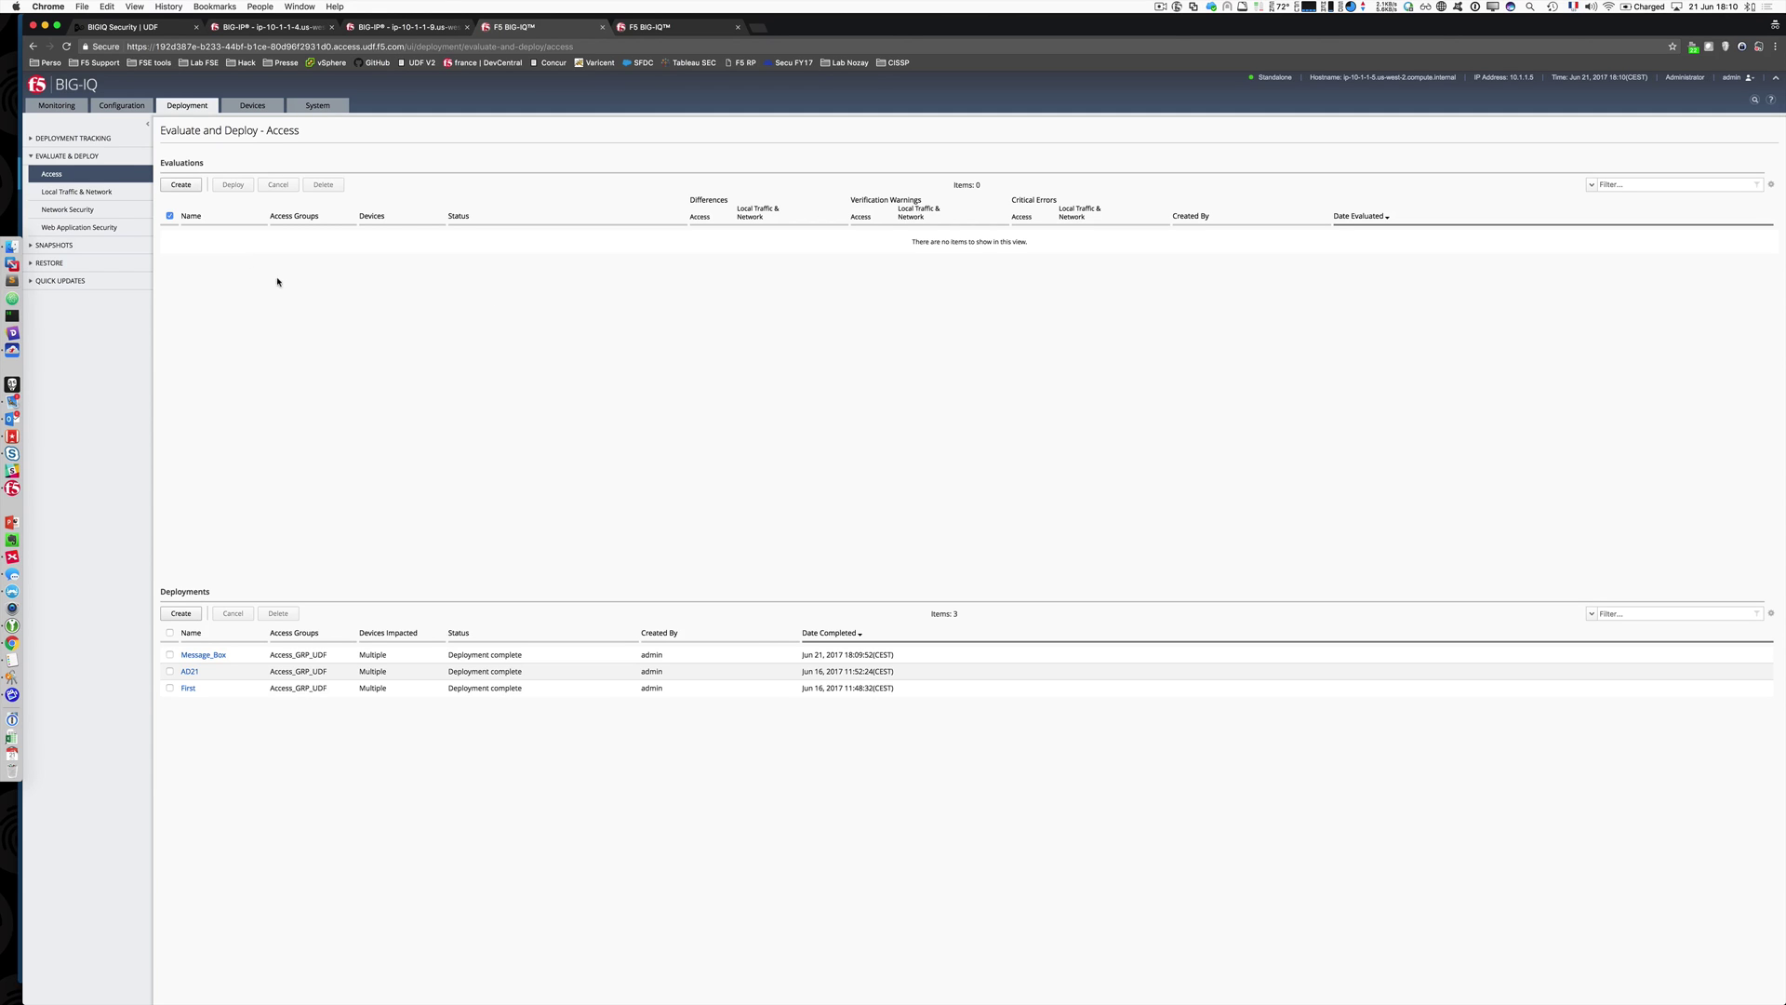
click(122, 105)
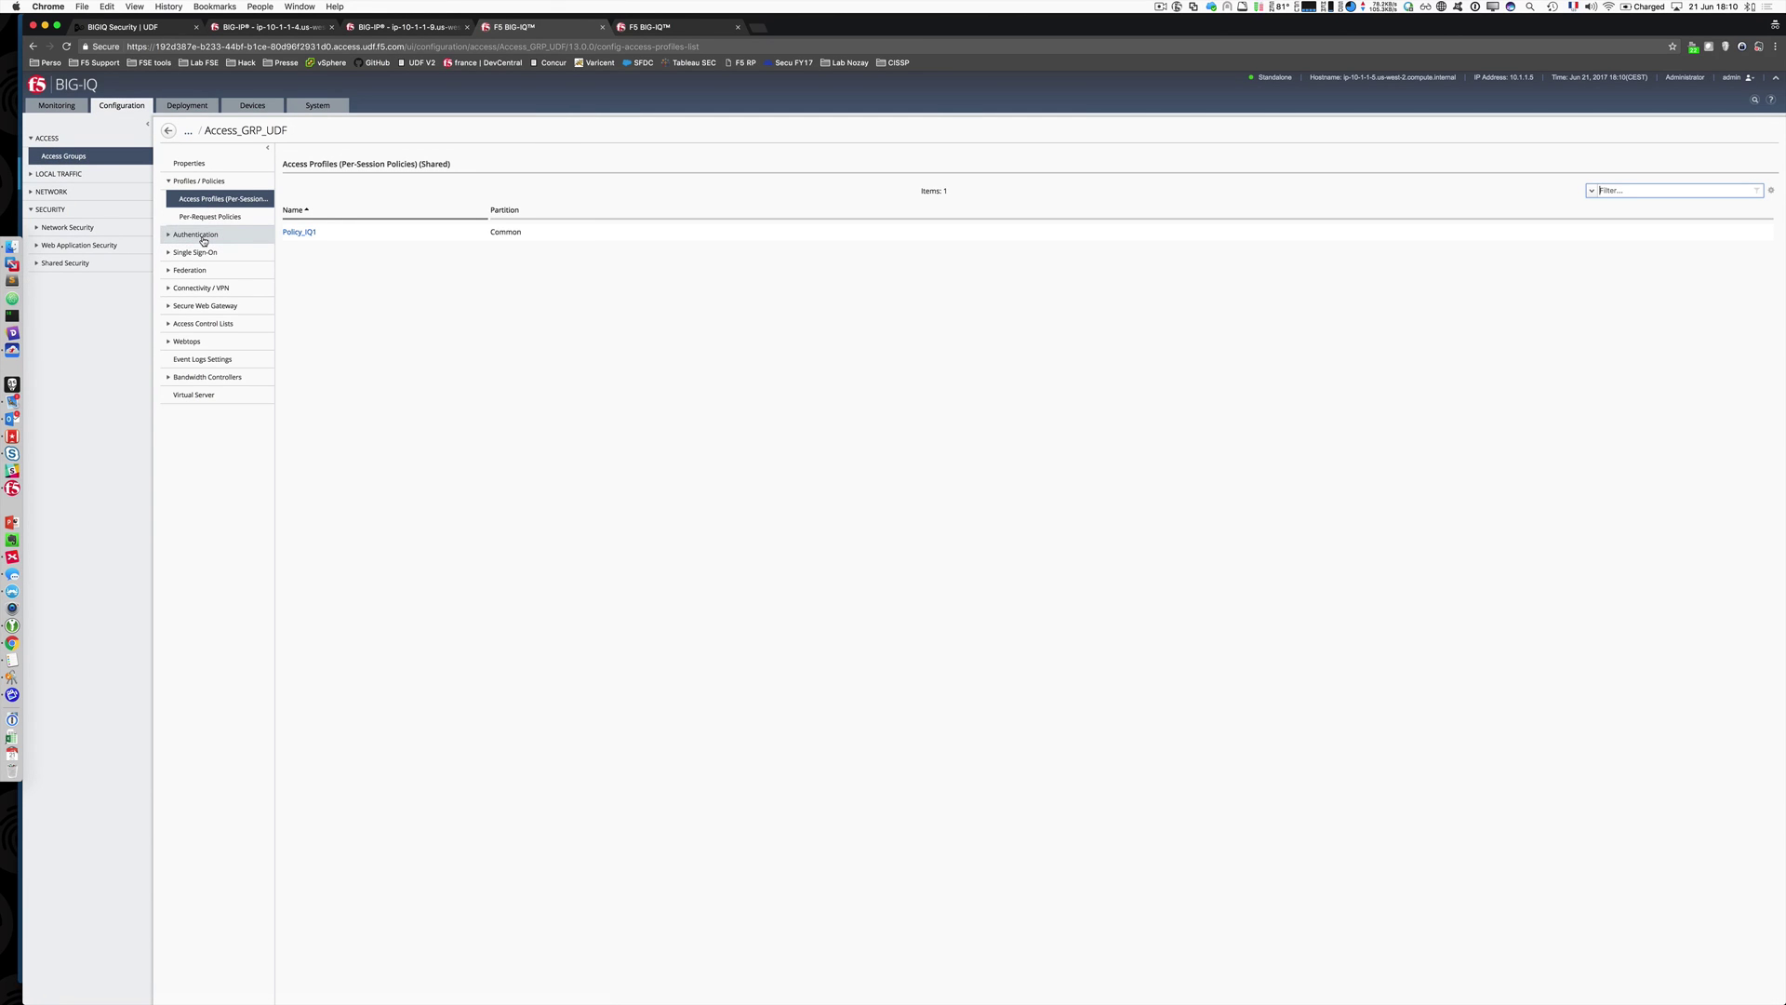
click(302, 233)
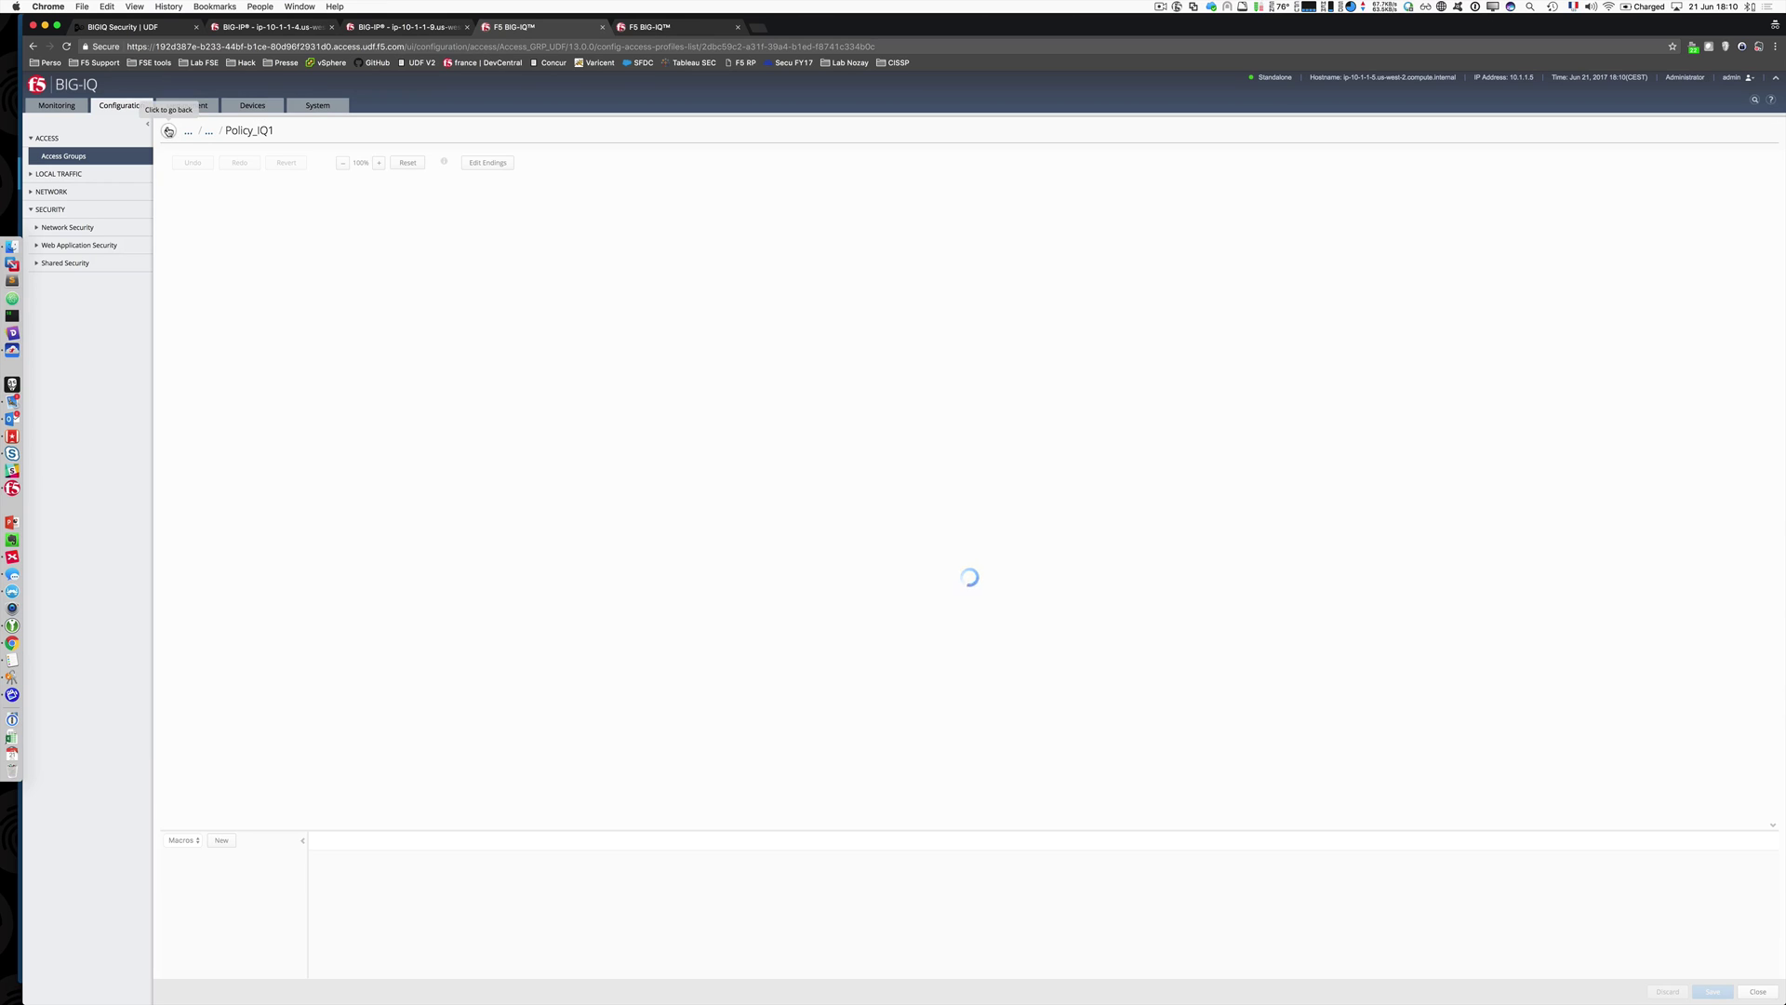
click(169, 131)
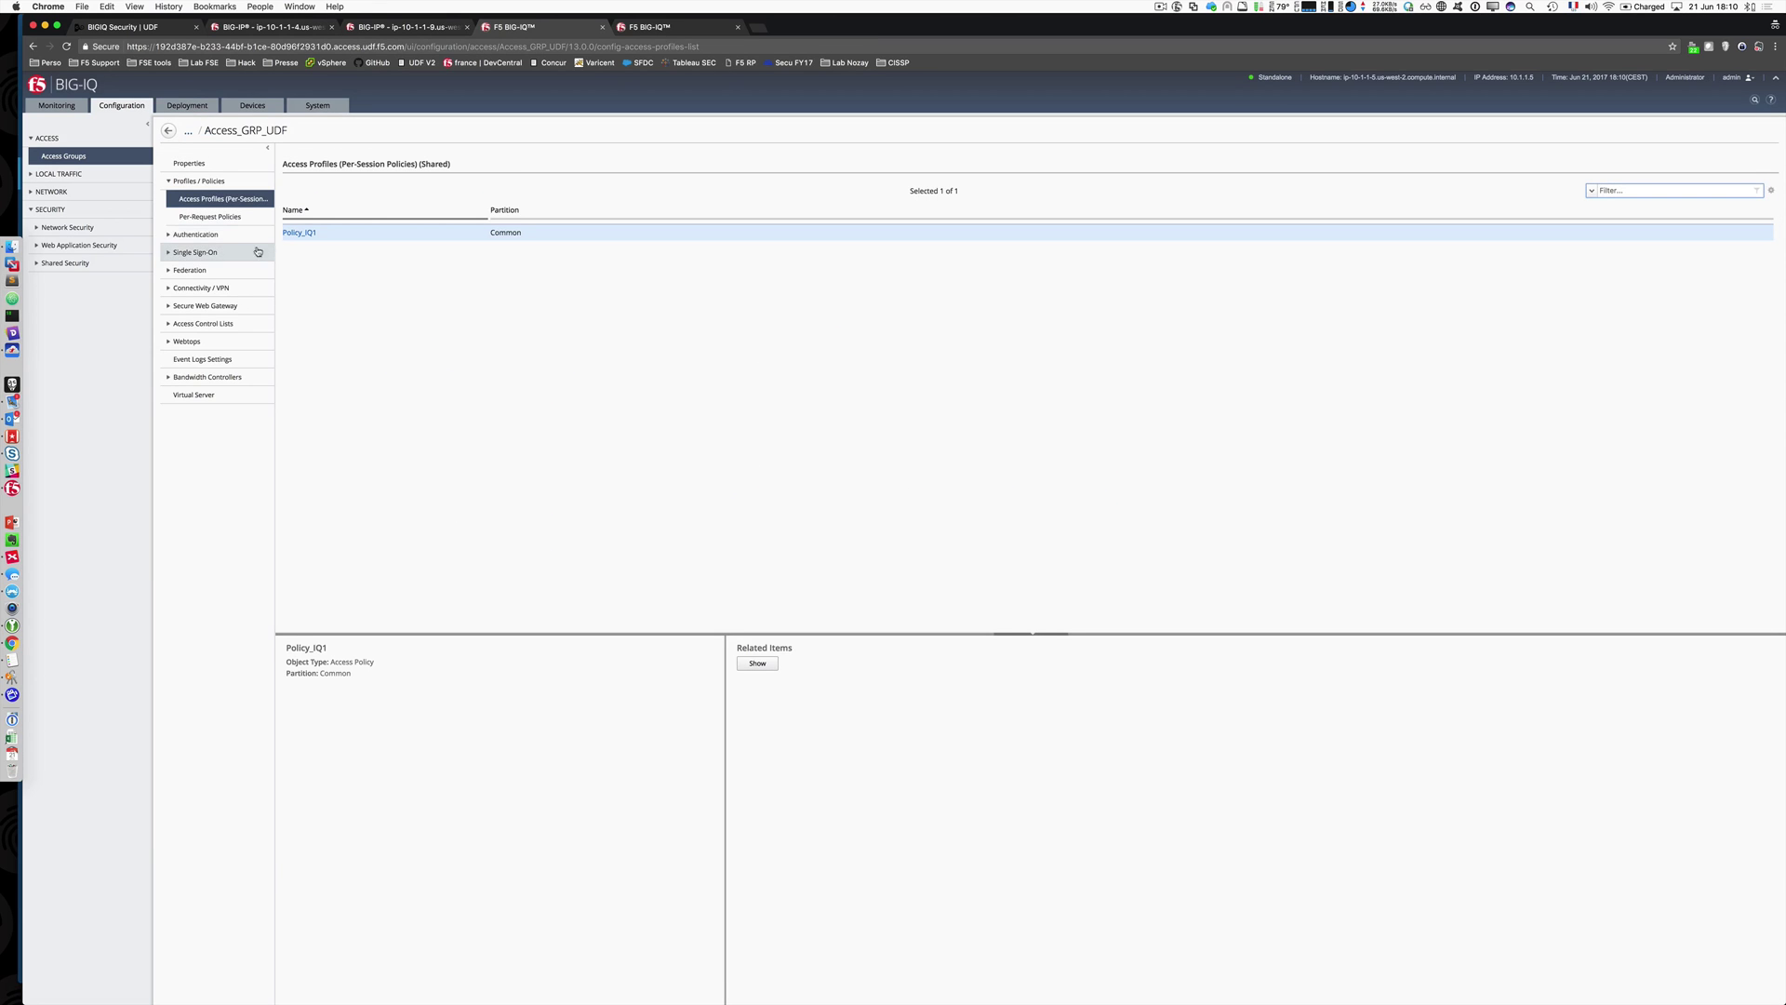
click(191, 235)
Step: Review the access group's Active Directory servers, including the ADDC server at 10.1.20.20
click(206, 289)
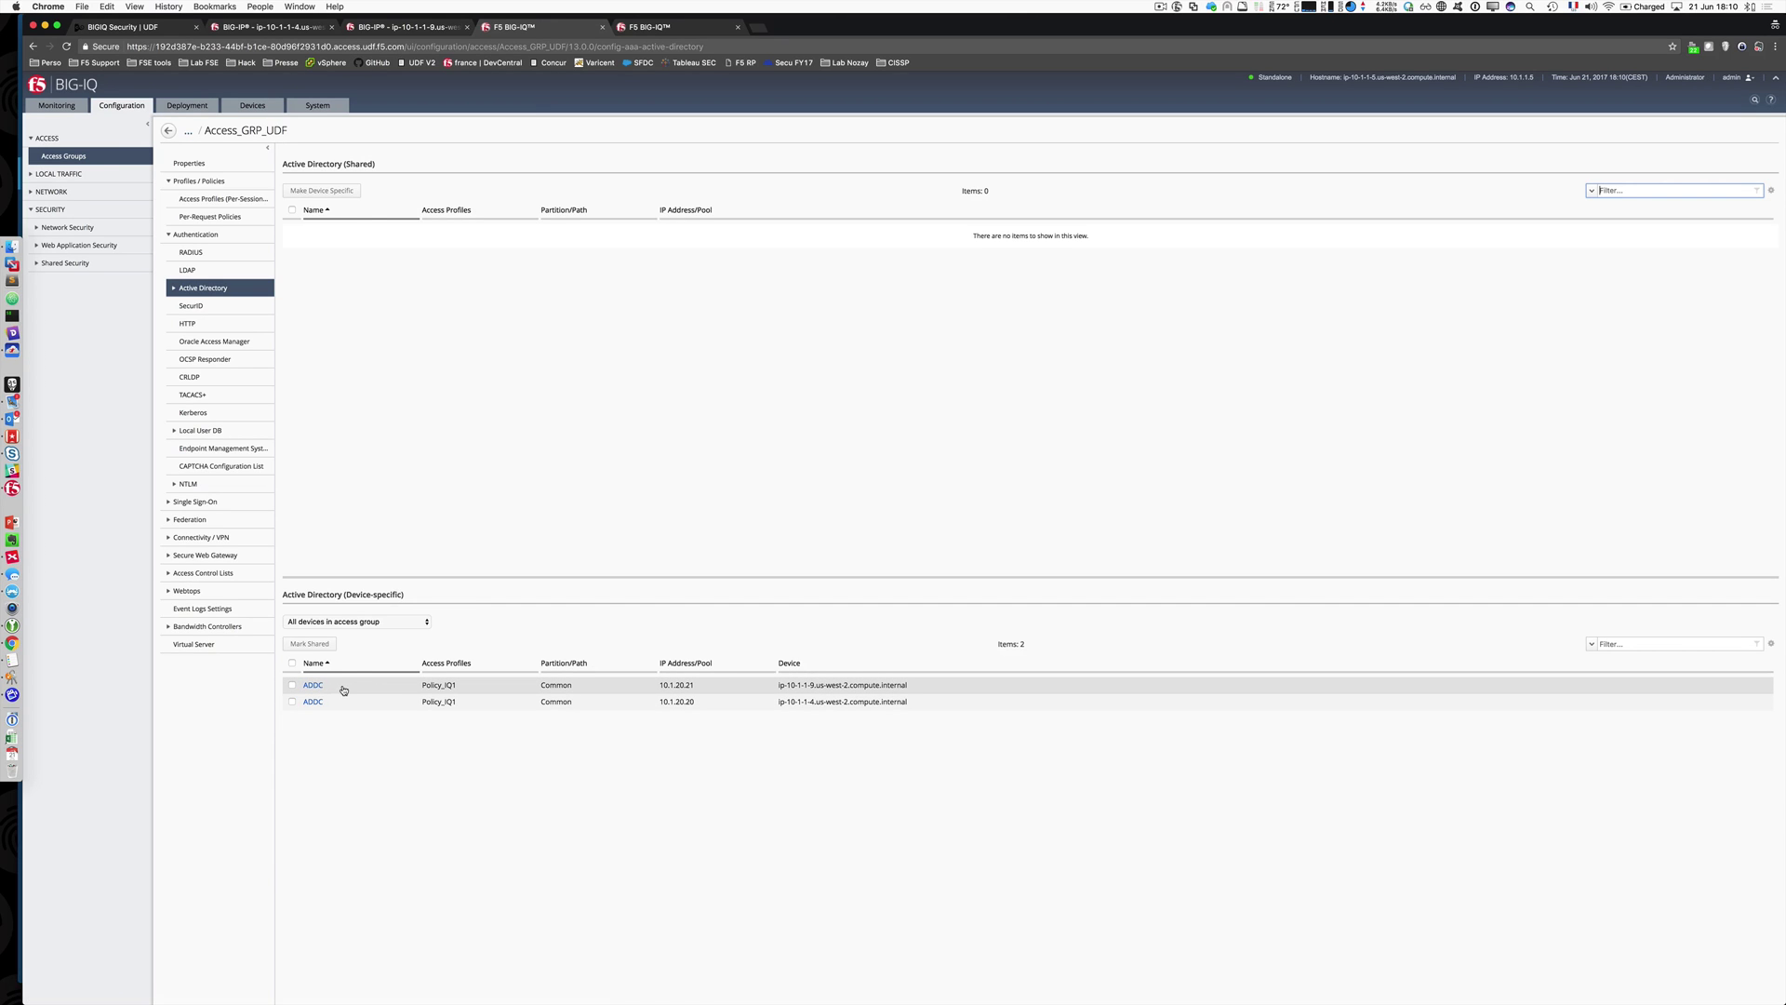
click(678, 687)
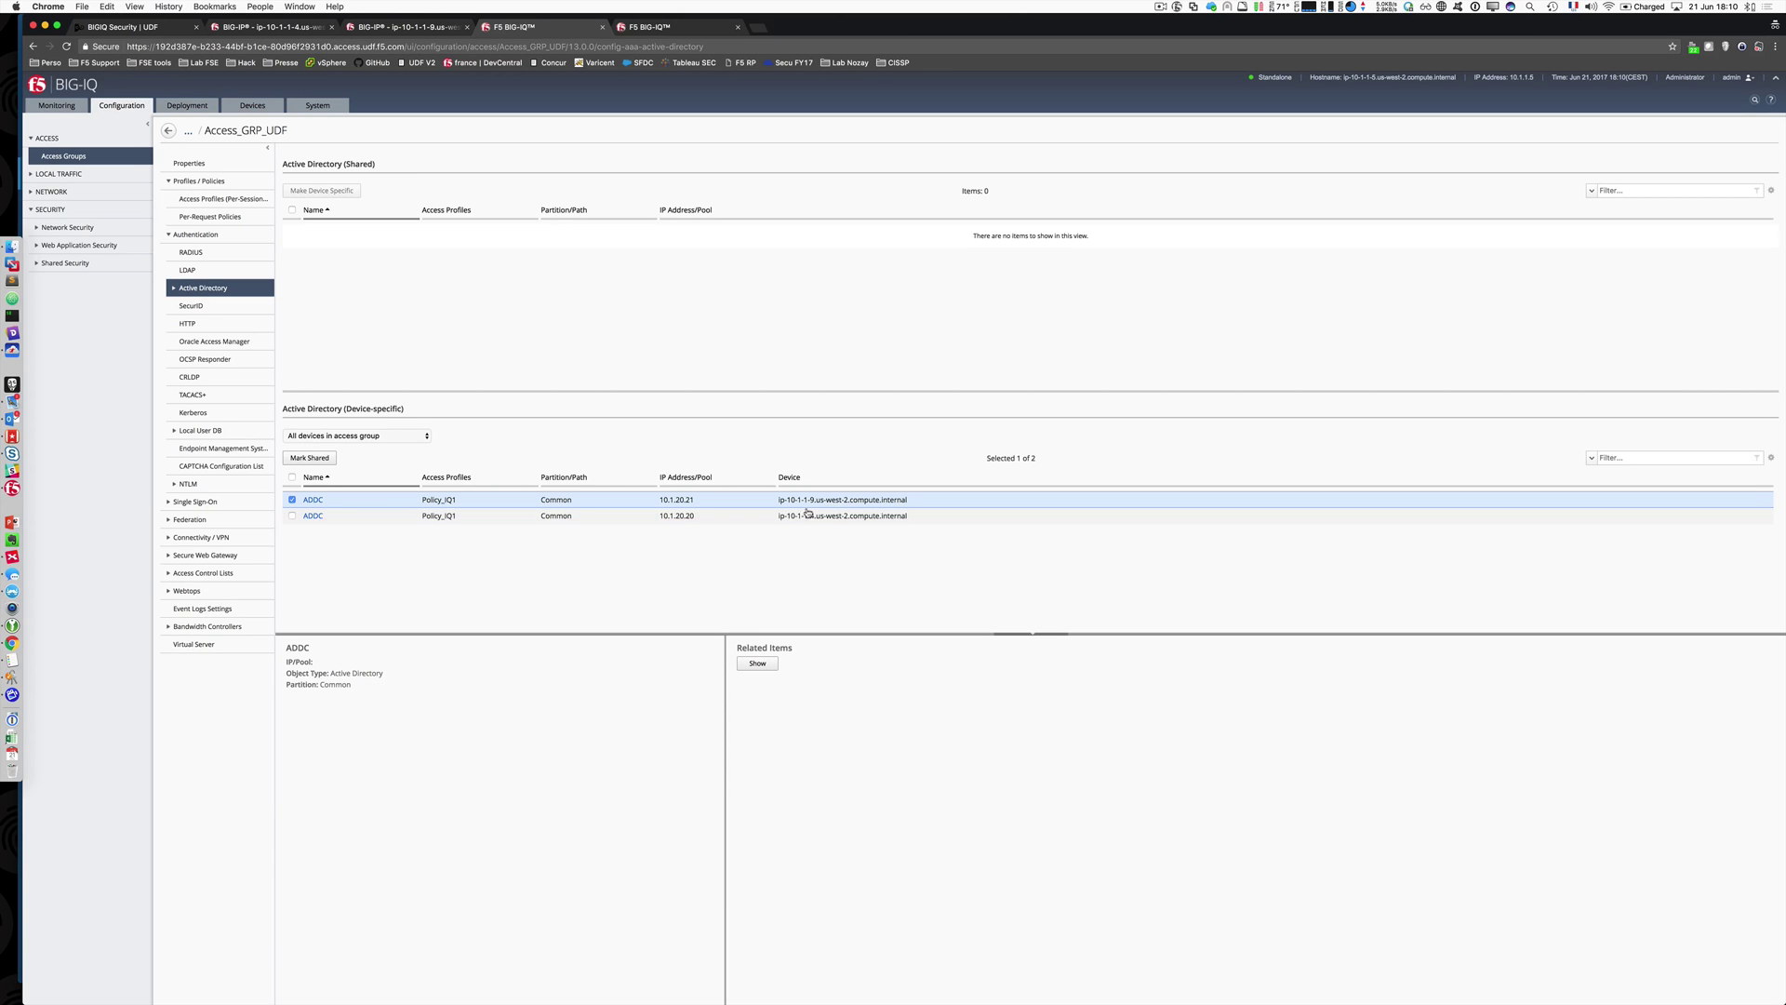
click(683, 517)
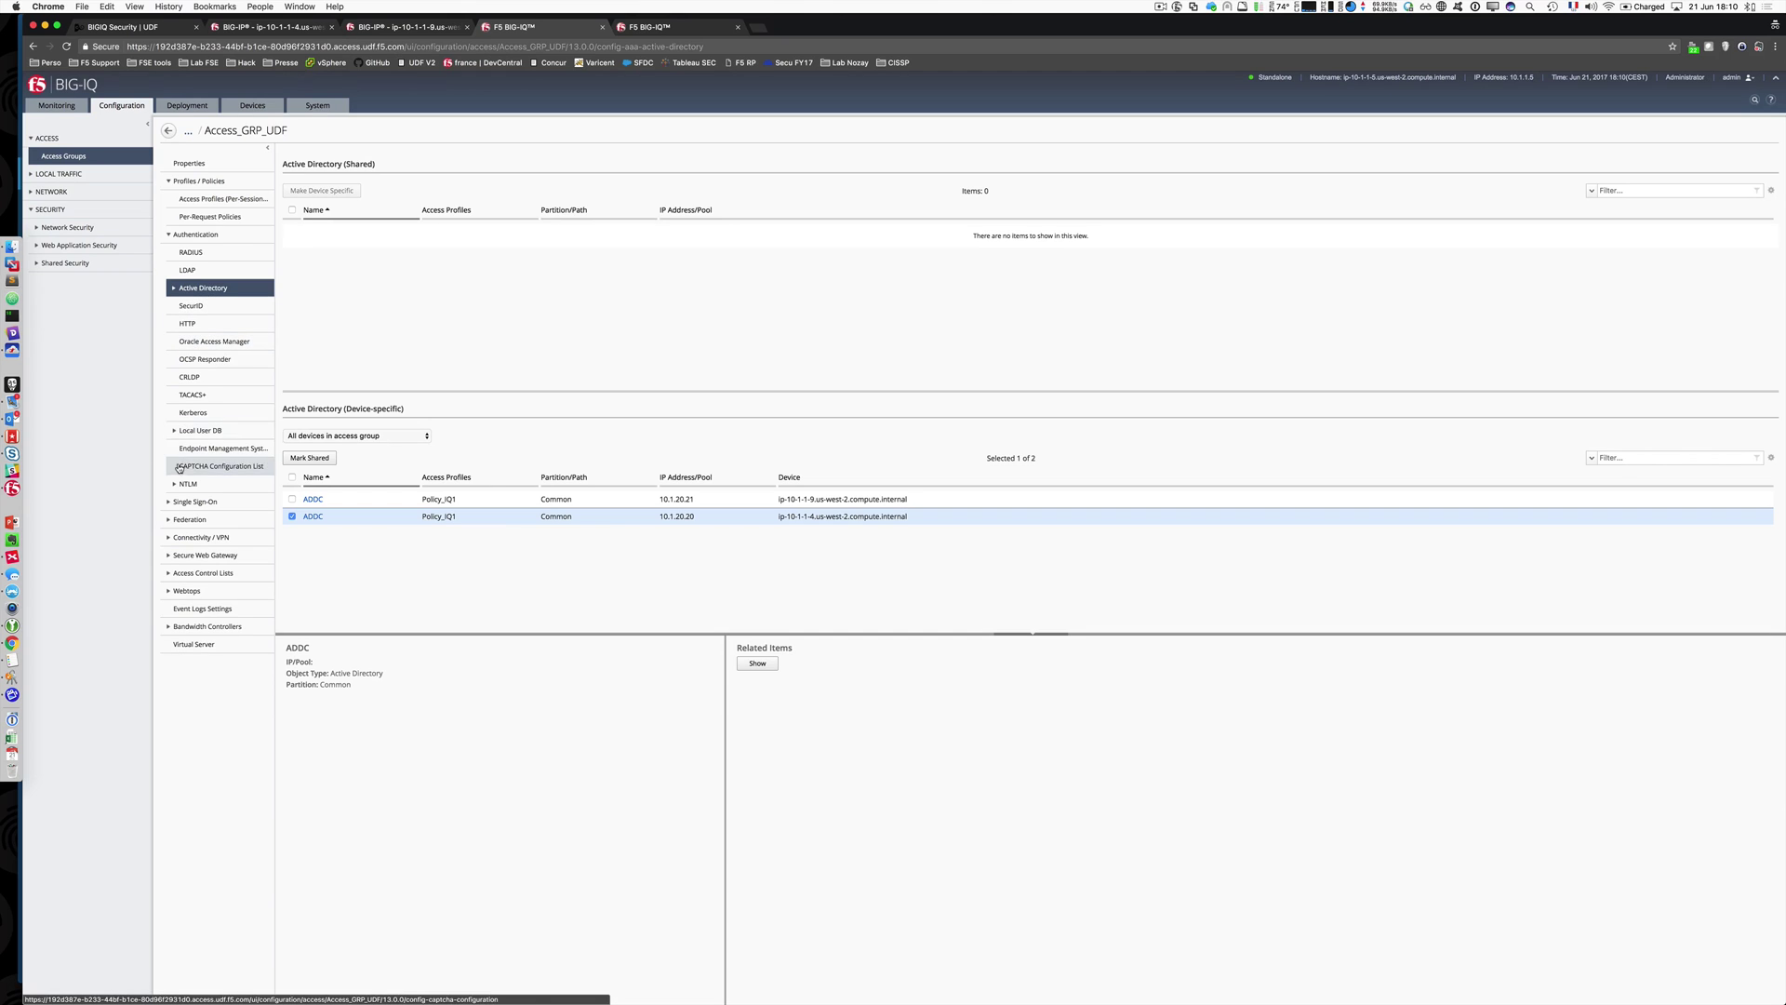
click(172, 237)
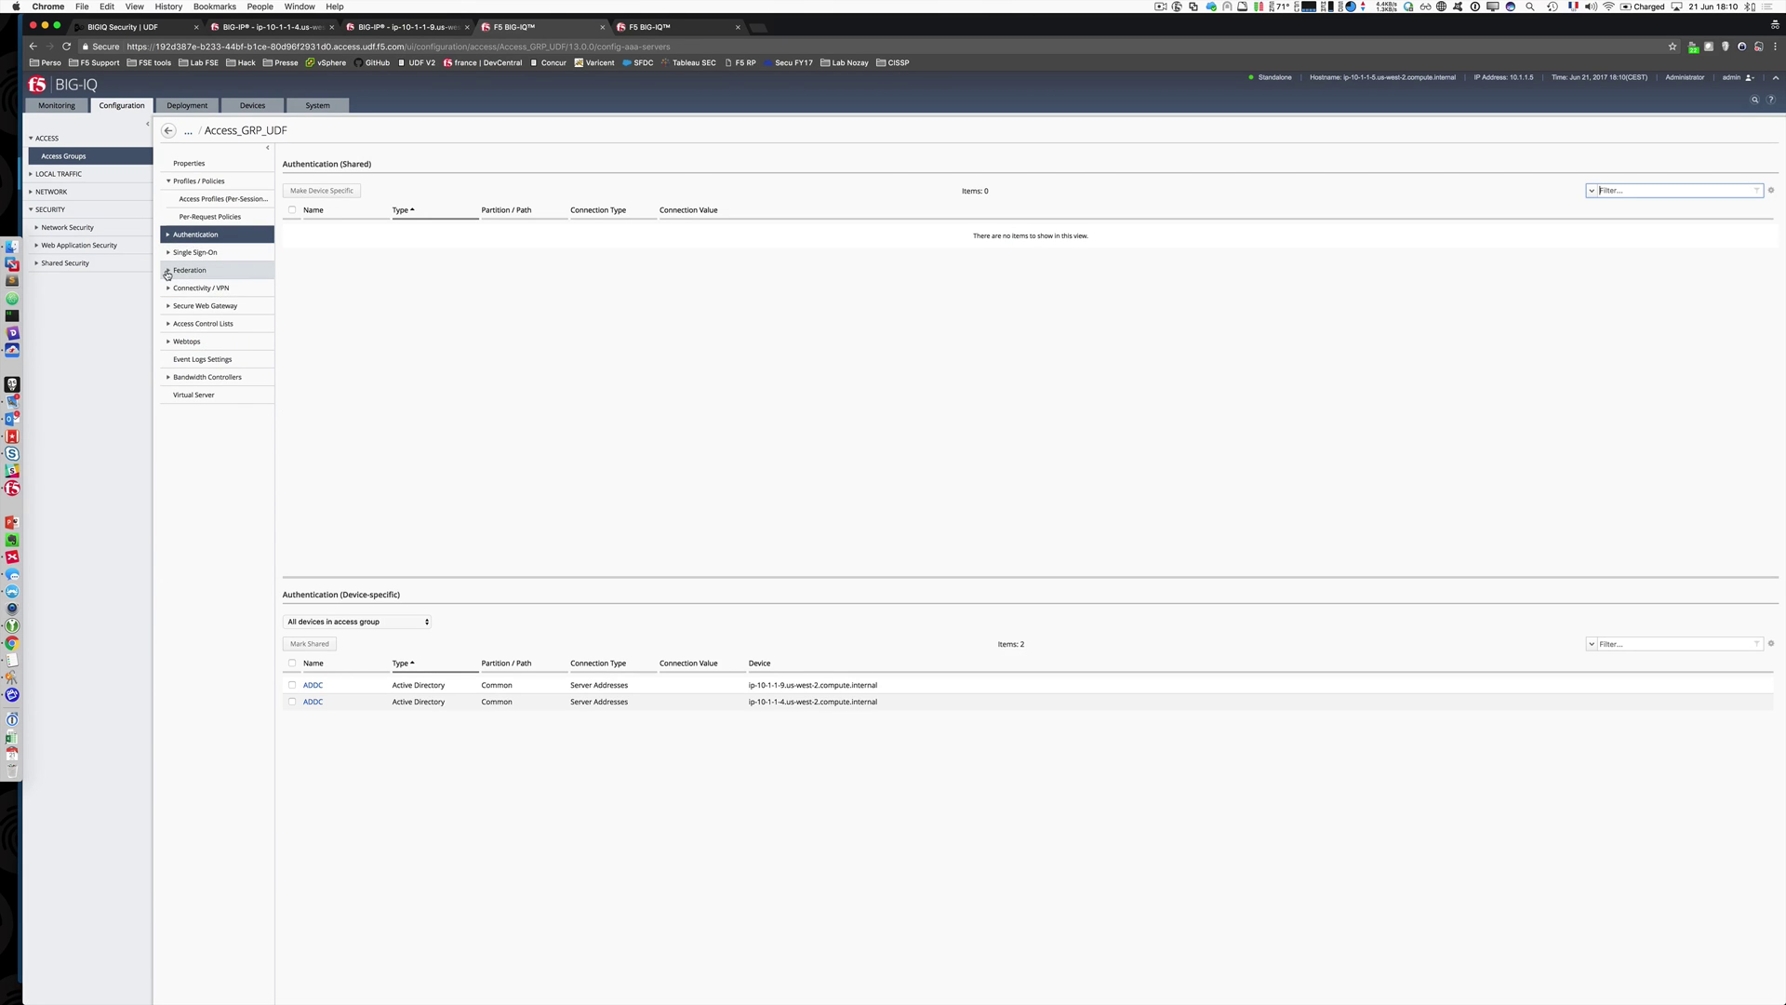
Step: Browse the Federation SAML service provider, identity provider and OAuth server settings
click(169, 272)
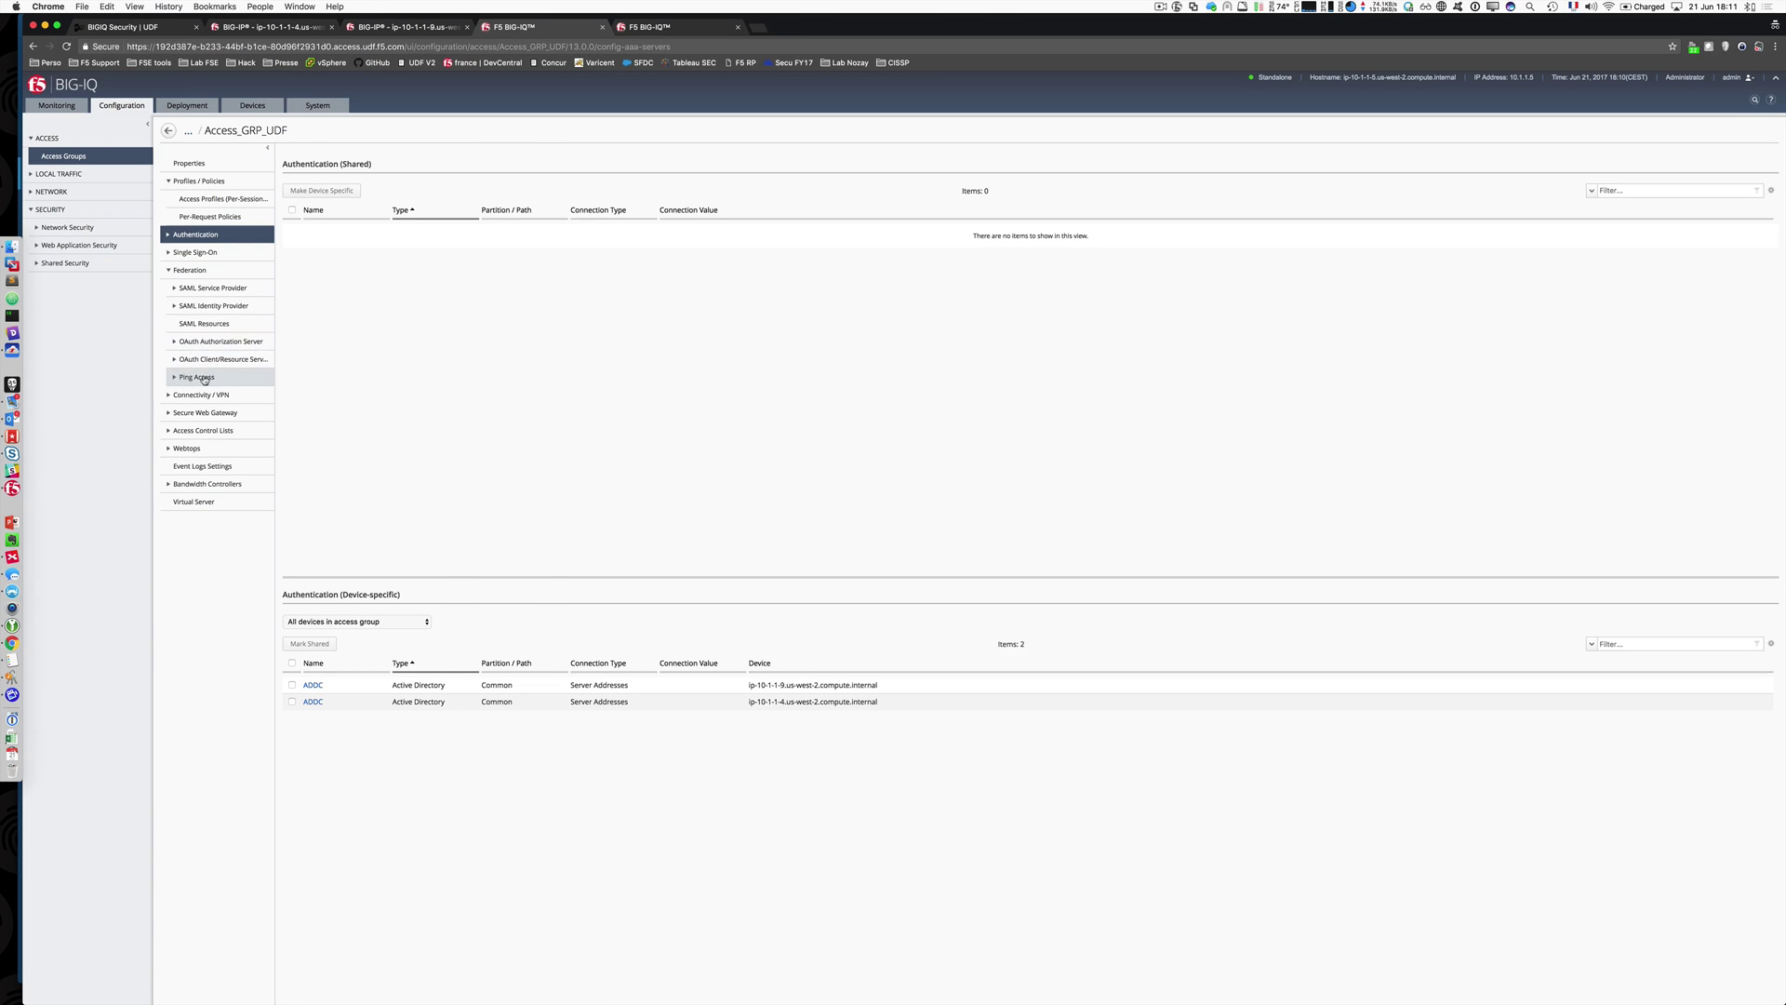
click(175, 288)
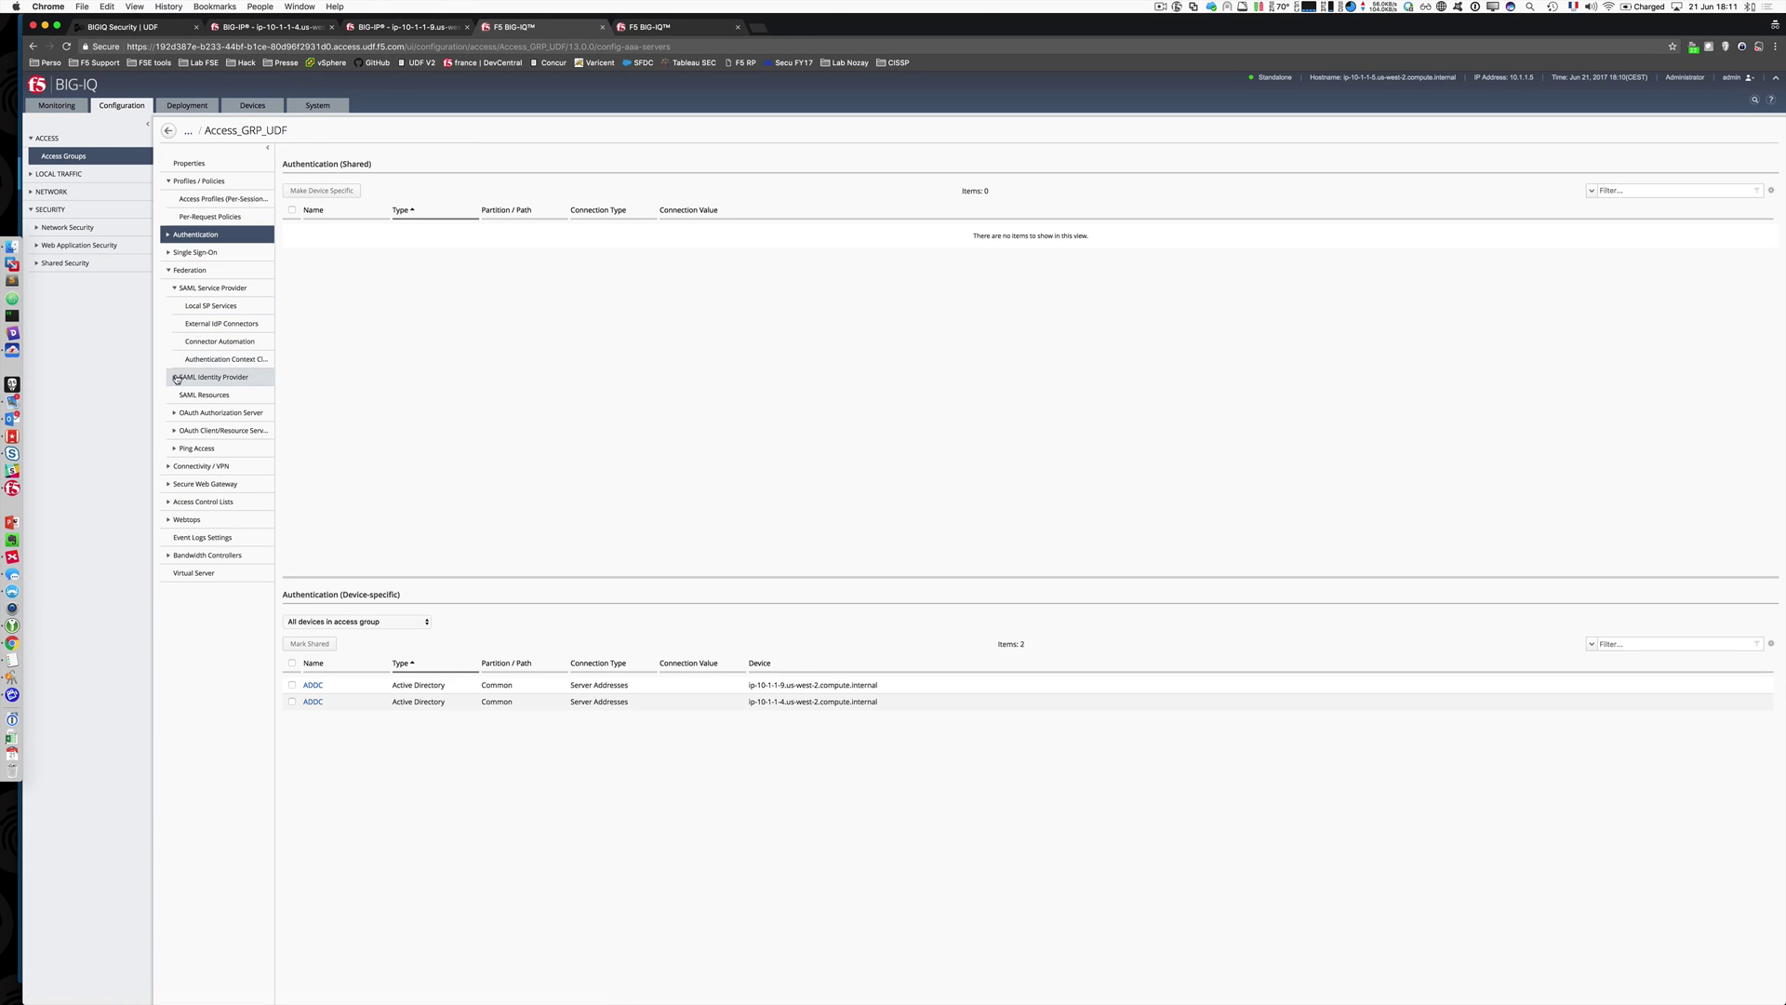
click(175, 377)
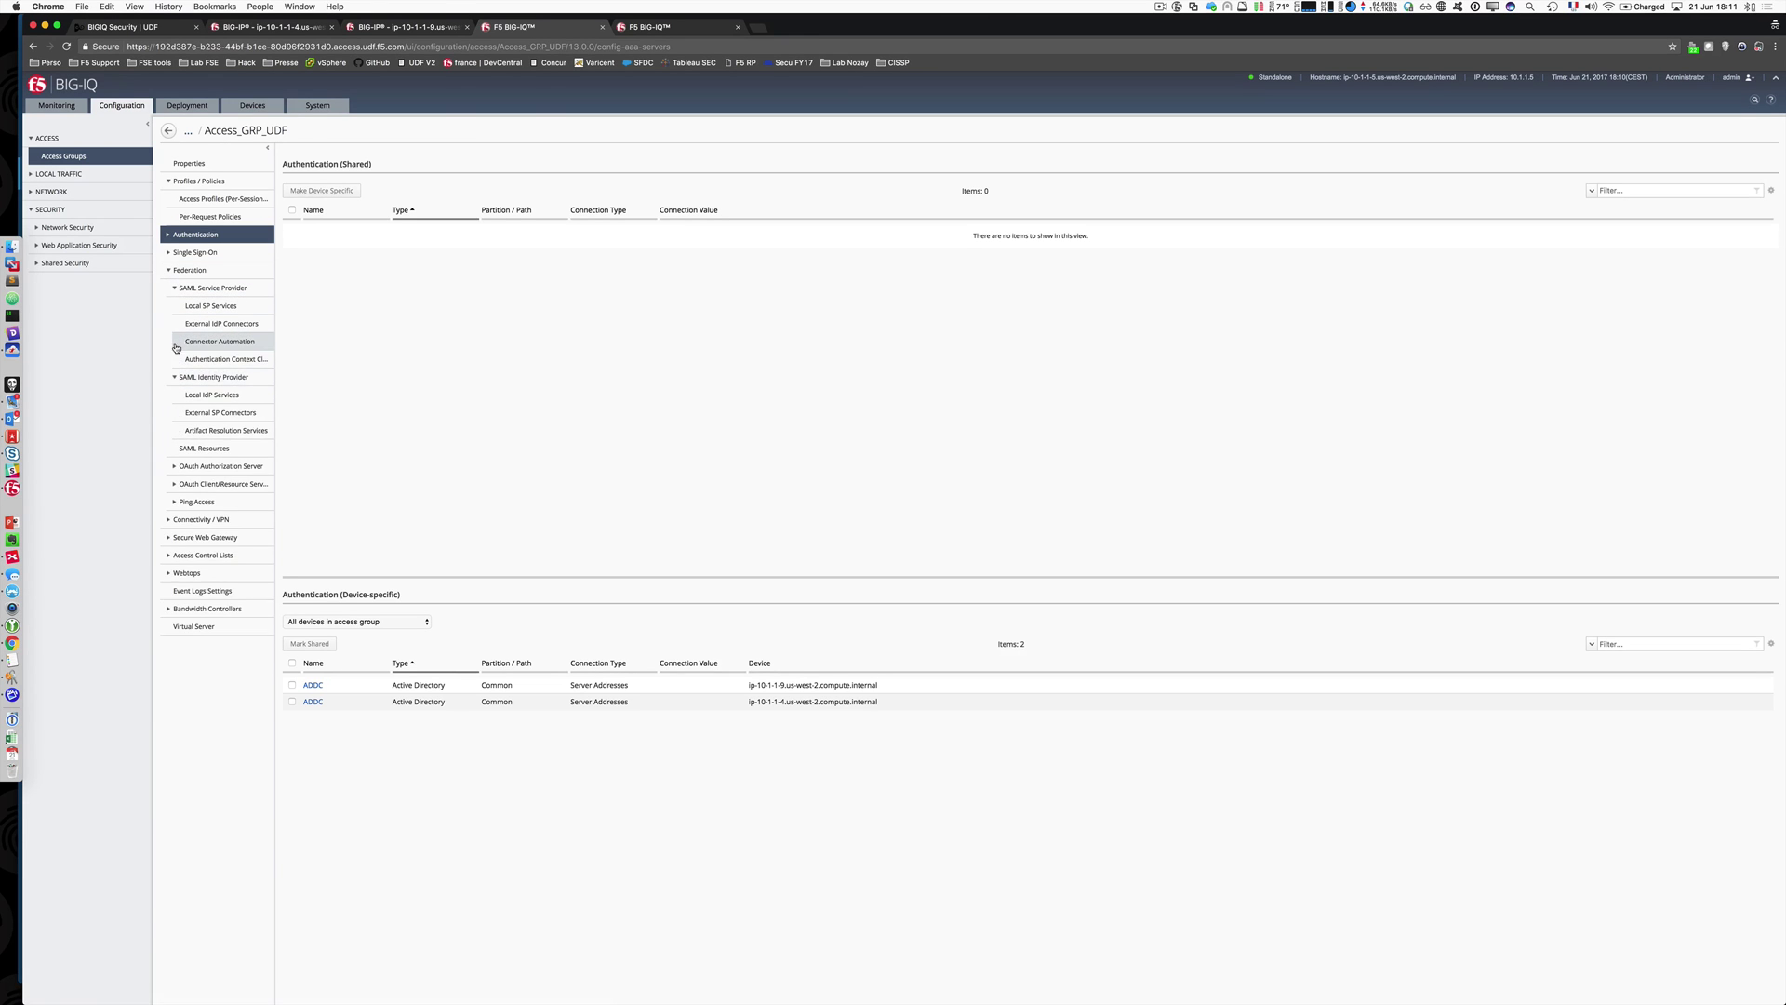
click(176, 467)
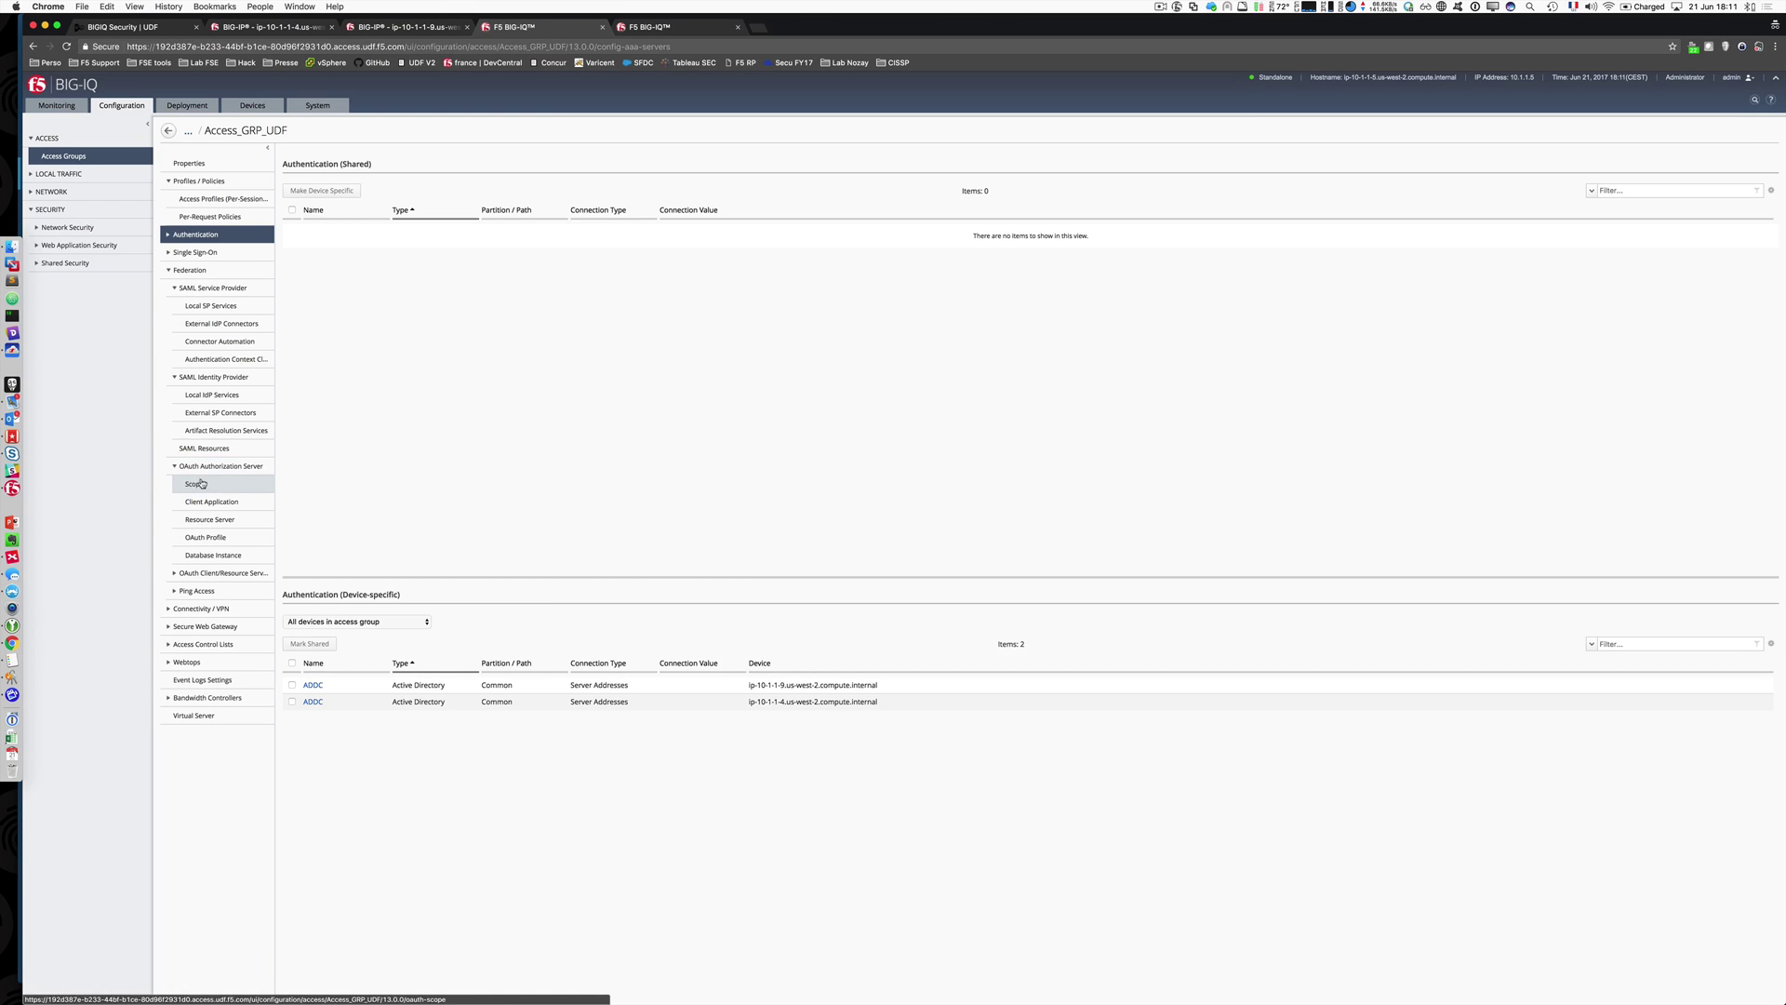
click(178, 289)
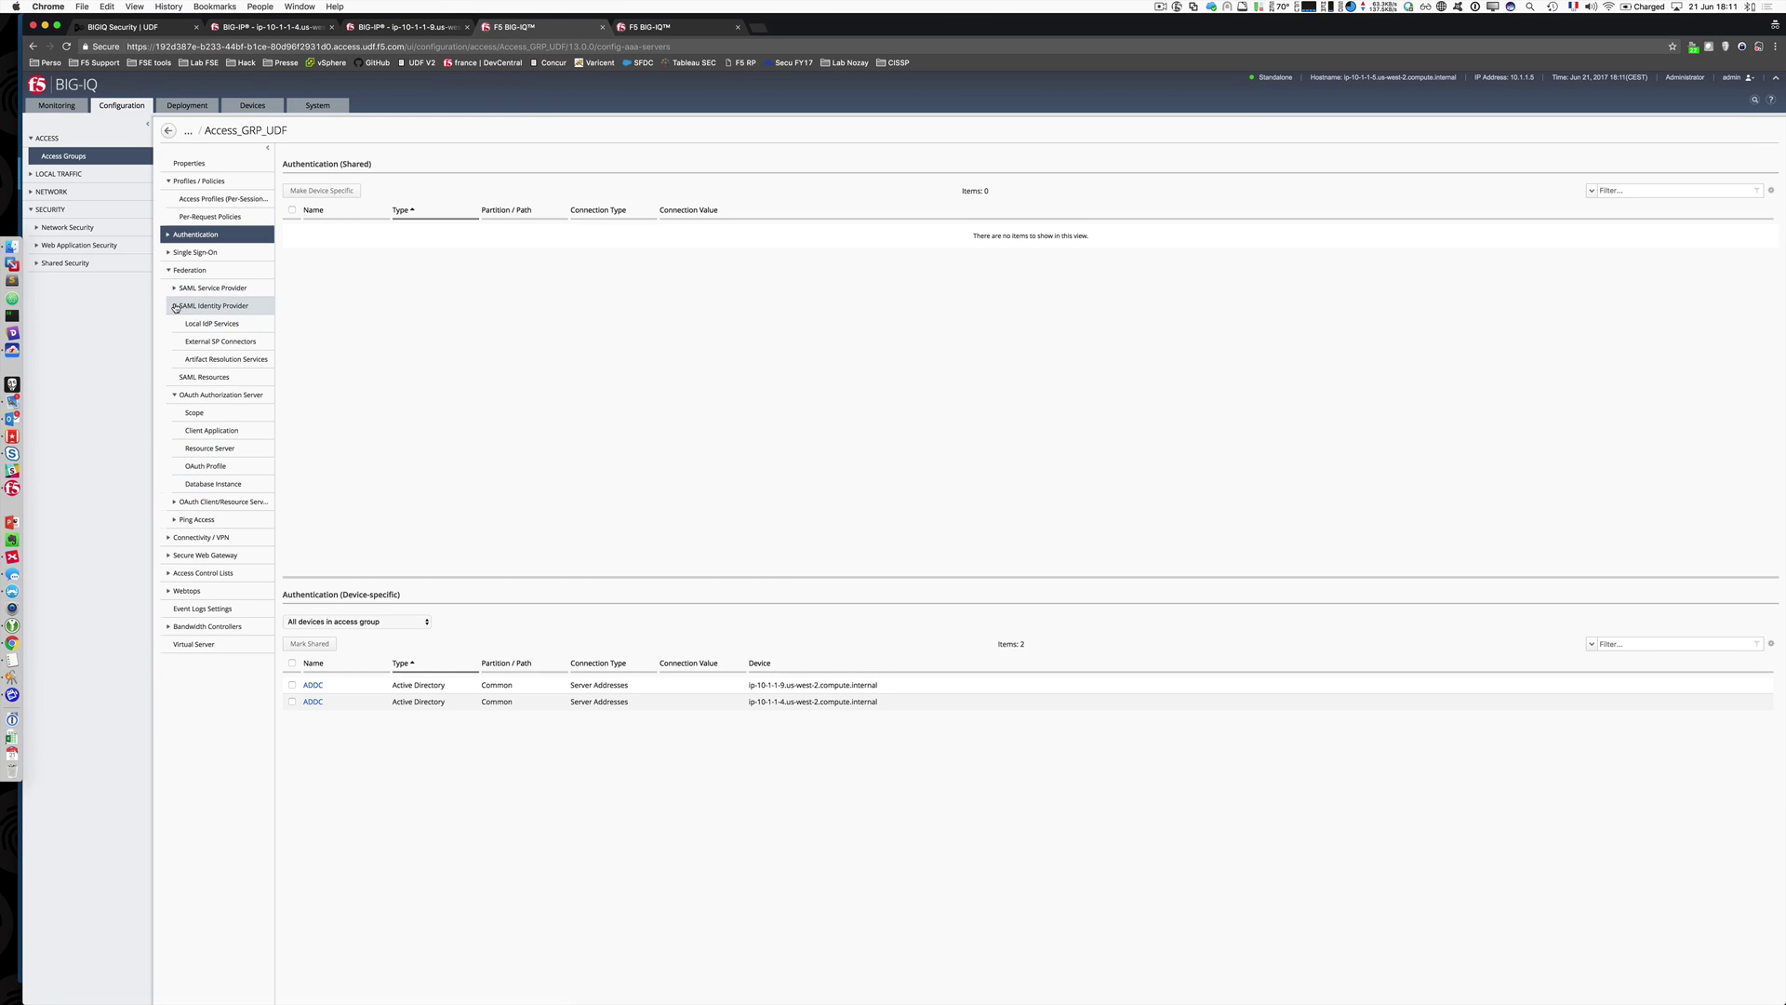
click(175, 305)
click(174, 341)
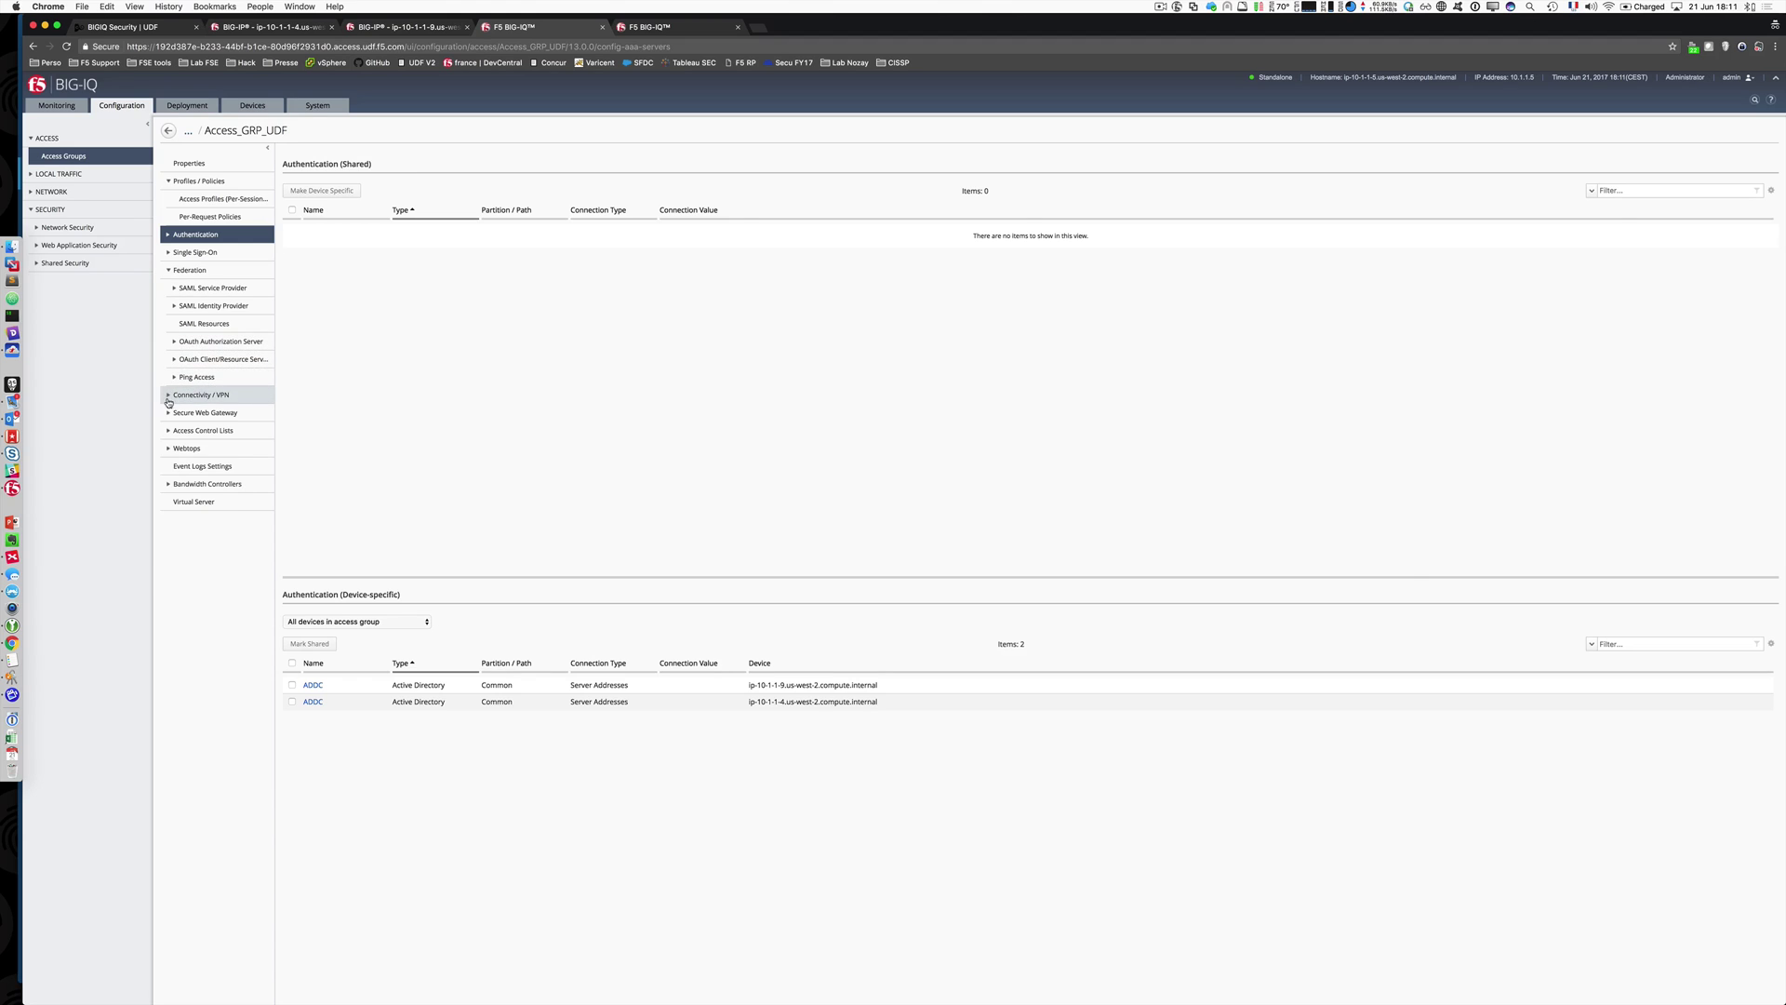
Step: View the Connectivity/VPN network access lists, then bring up Web Application Security reporting under Monitoring
click(166, 395)
click(175, 431)
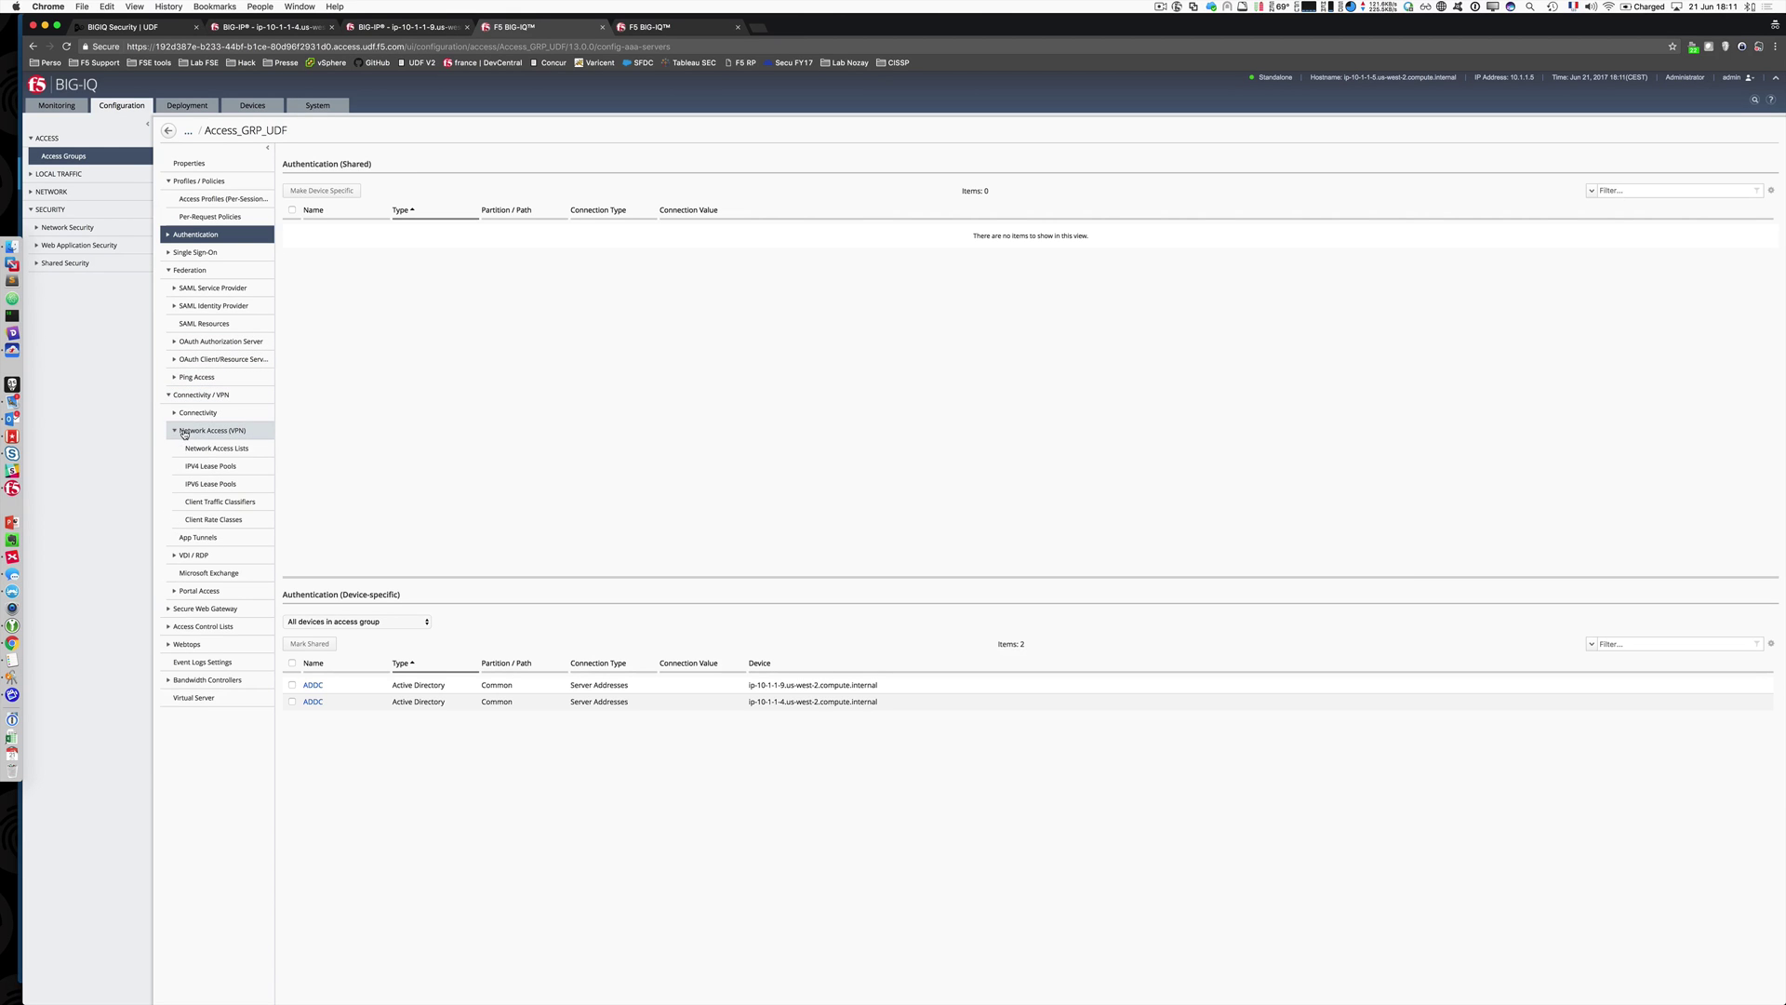
click(190, 451)
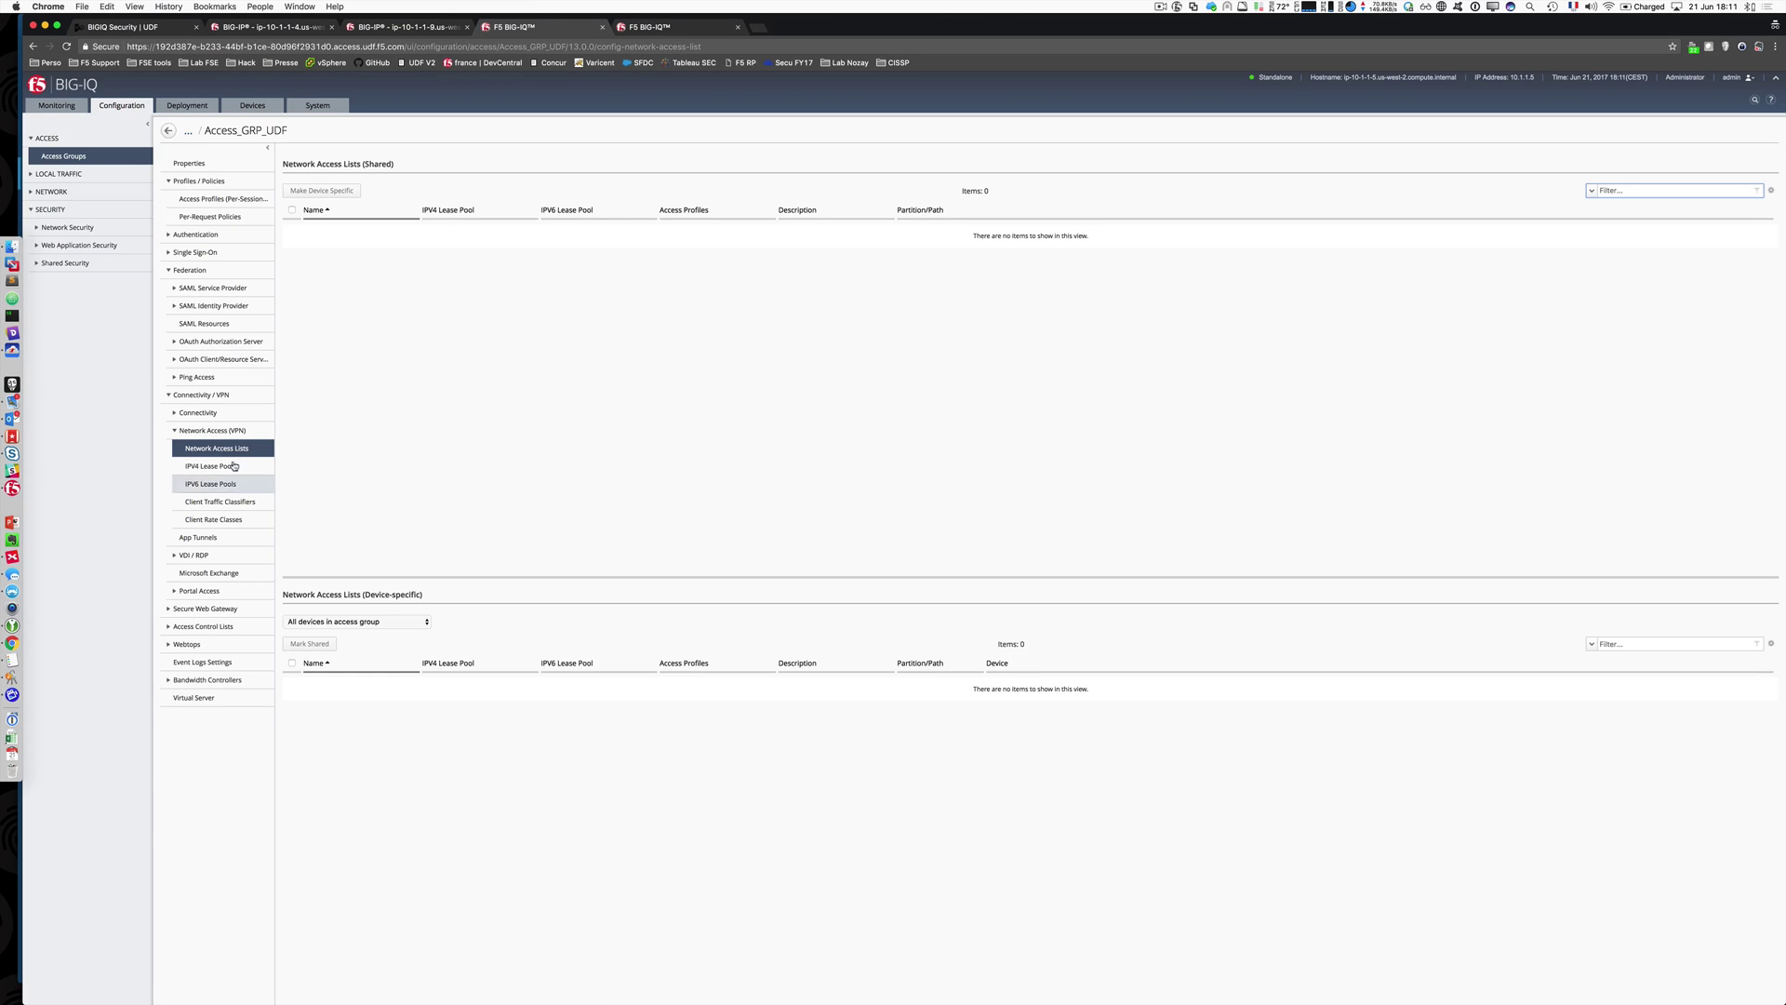
click(169, 395)
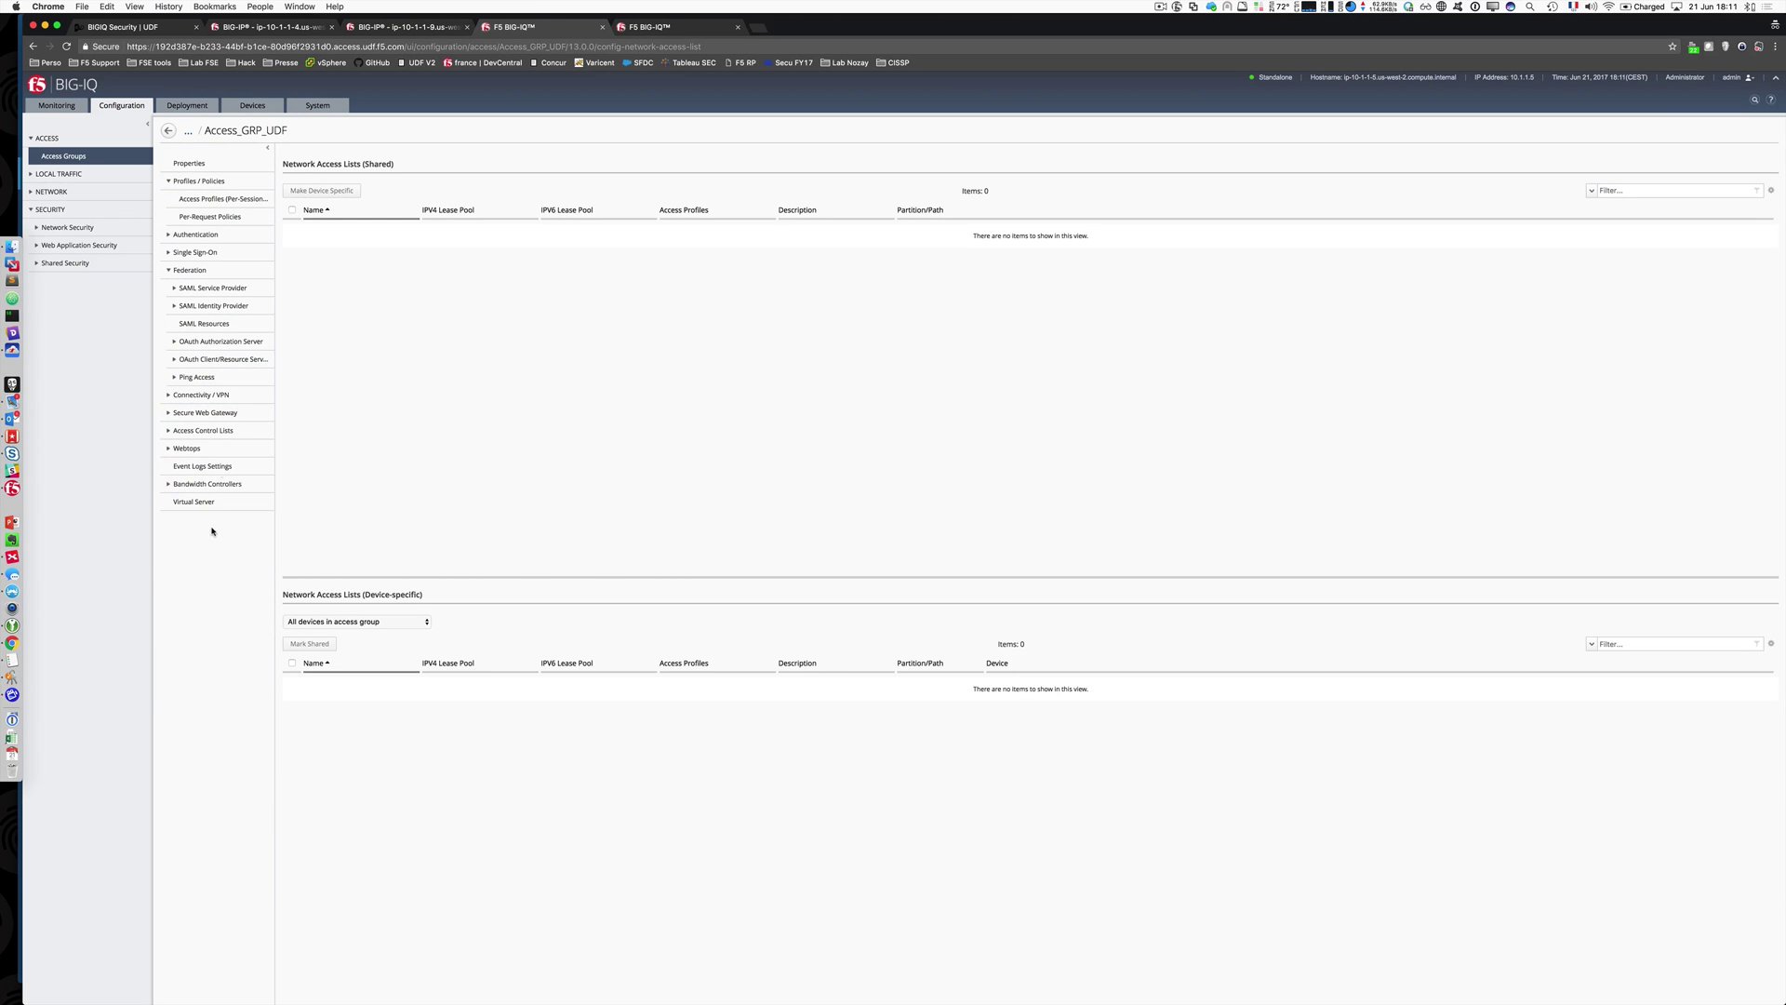
click(57, 106)
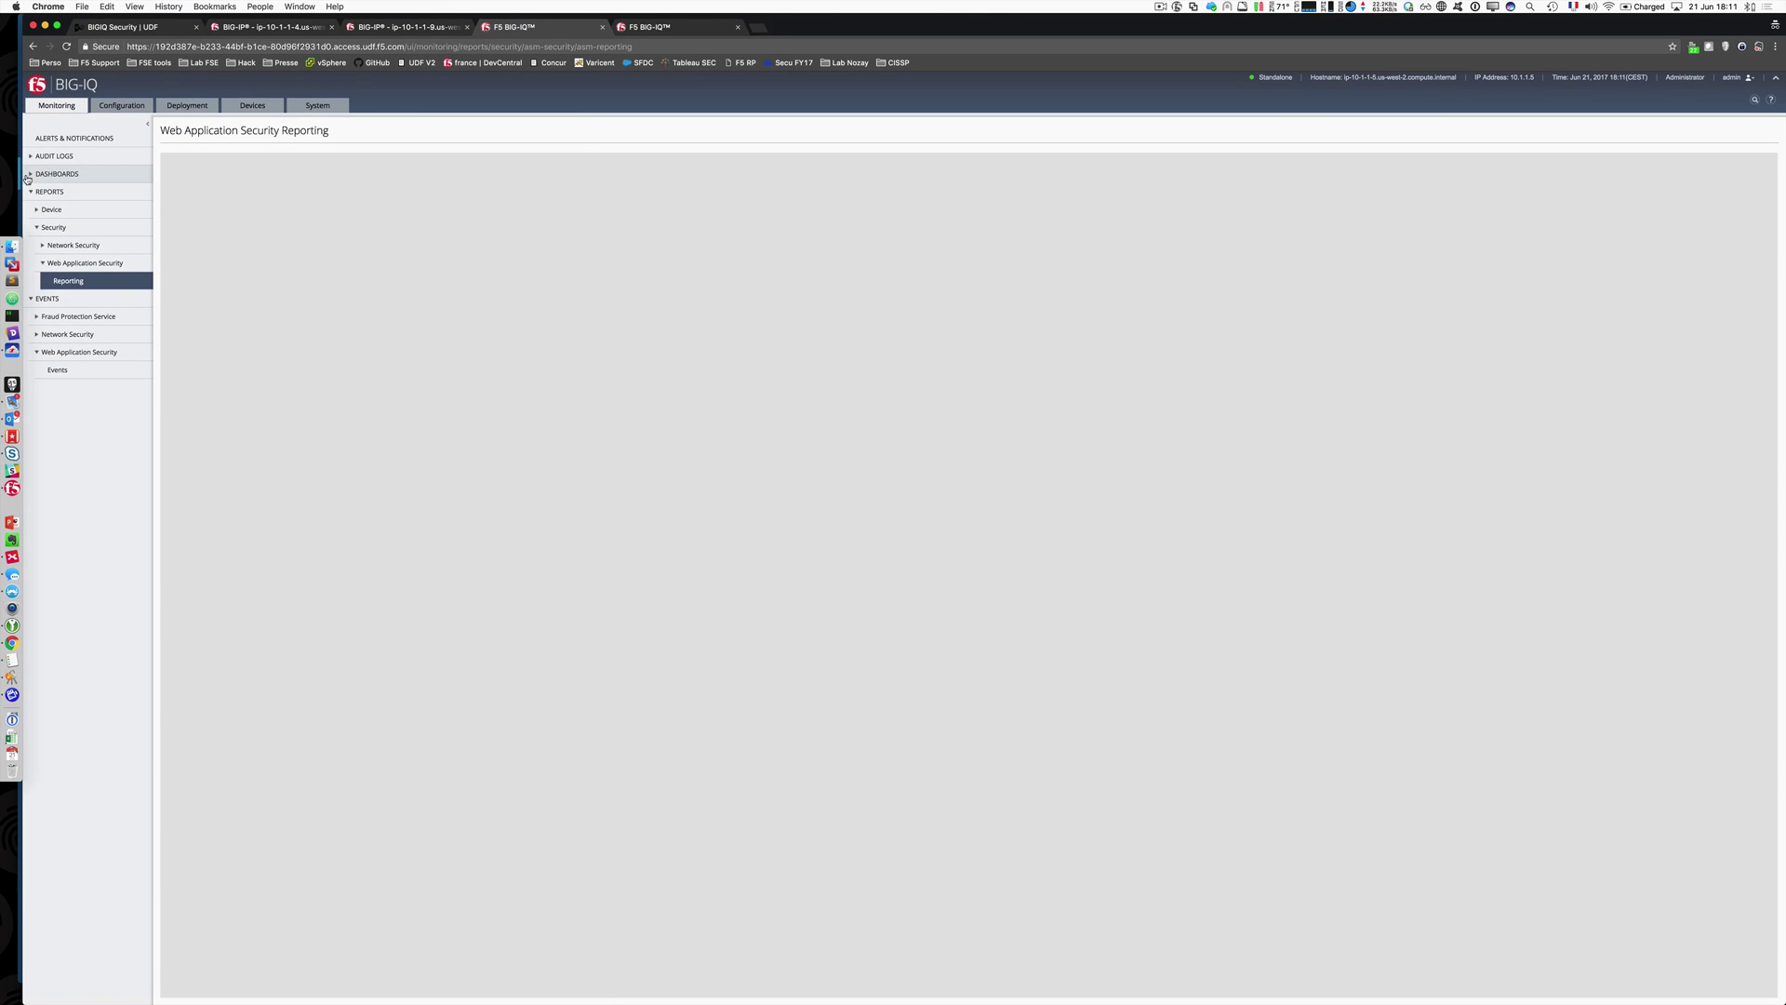
Step: Show the Access Summary dashboard with timeframe starting around 07:00, then view Application Summary
click(28, 173)
click(82, 193)
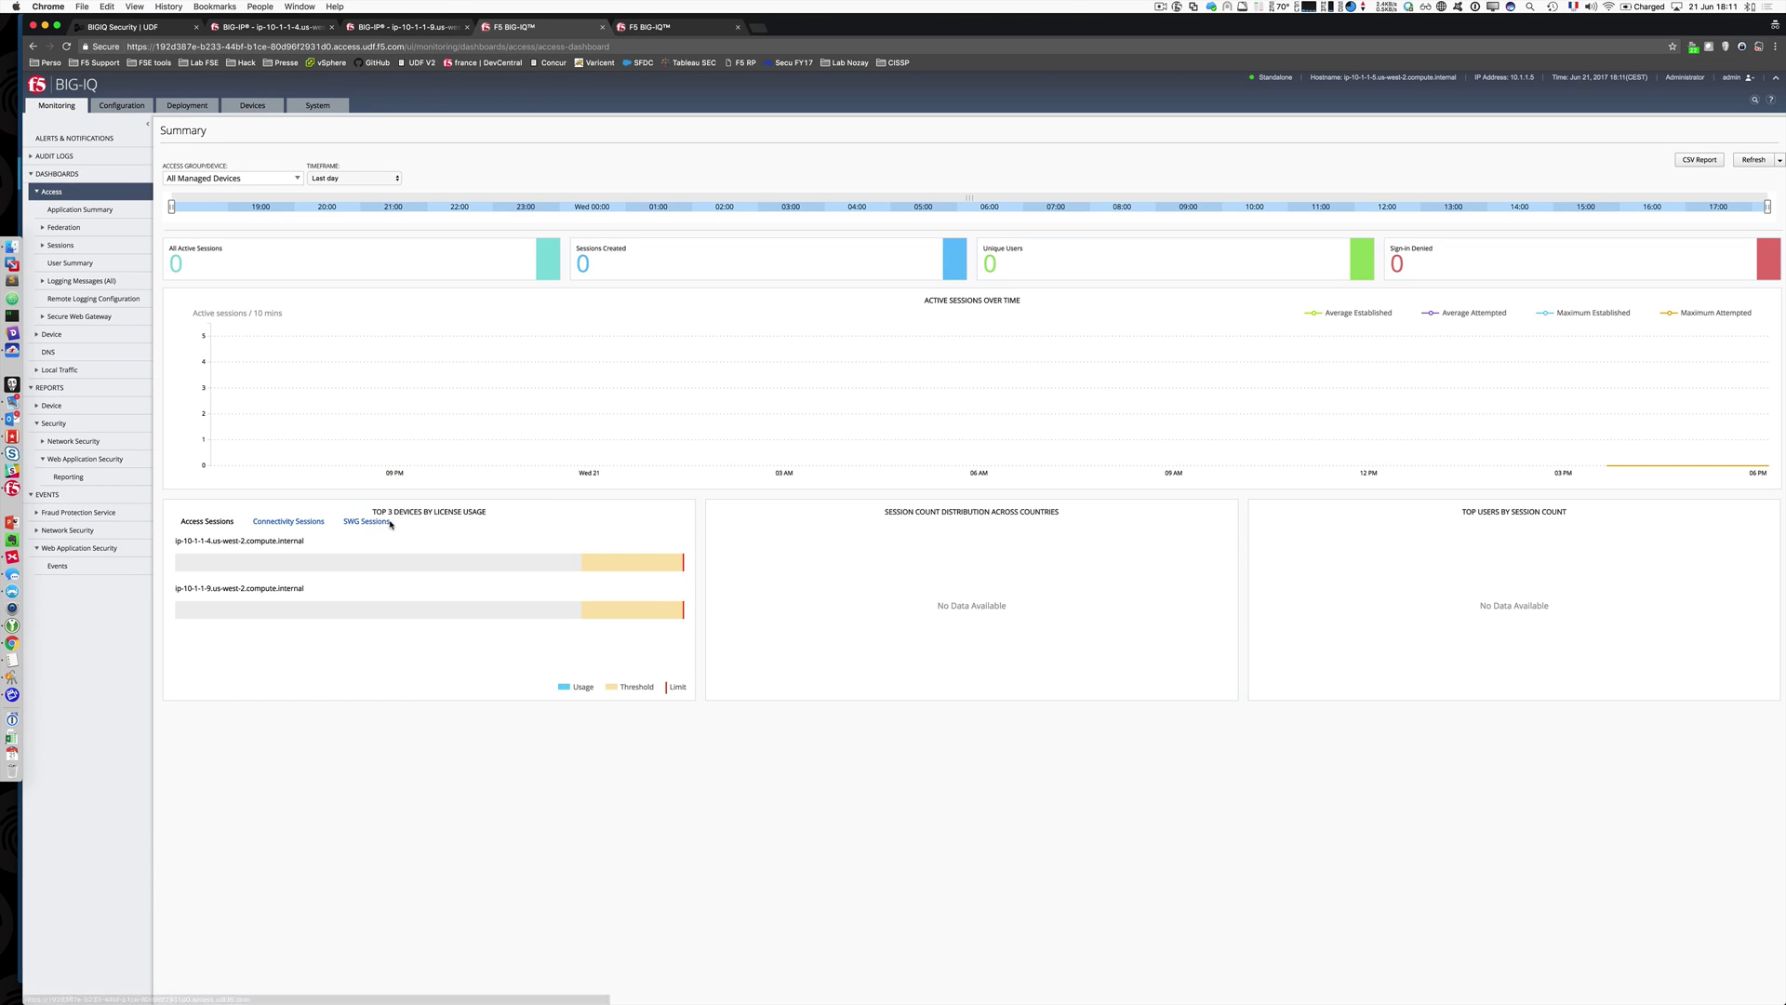
drag(171, 206, 1052, 207)
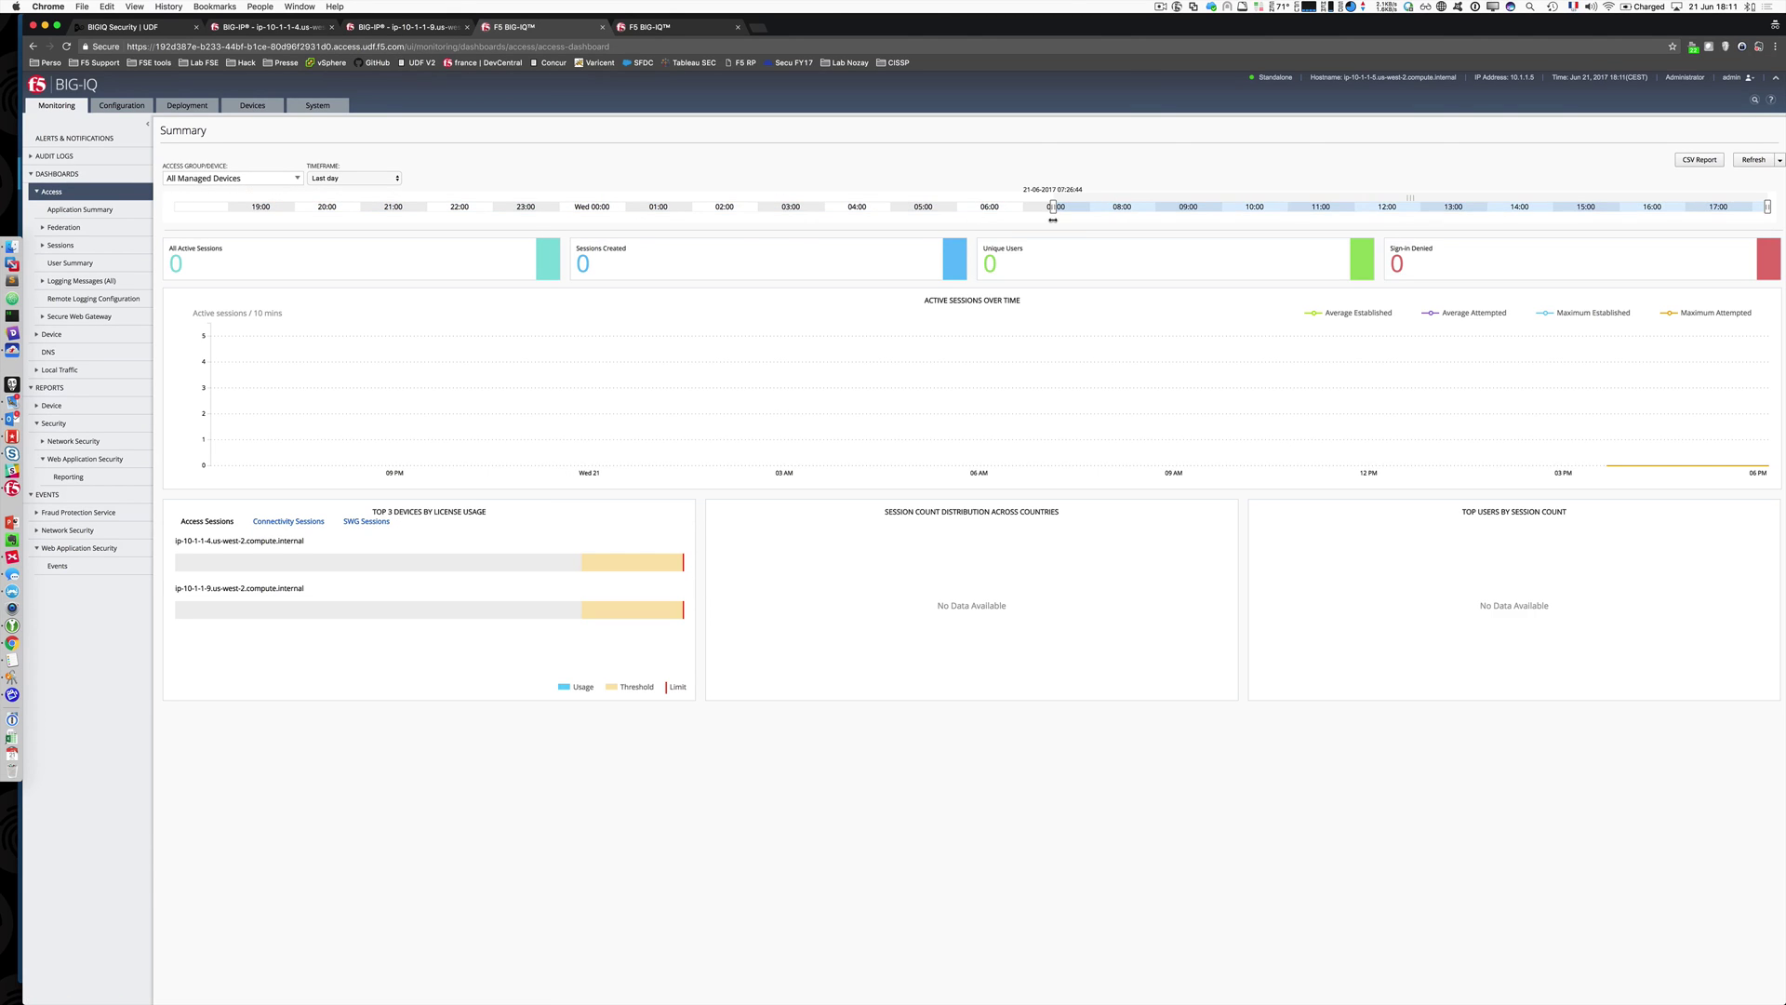
click(250, 178)
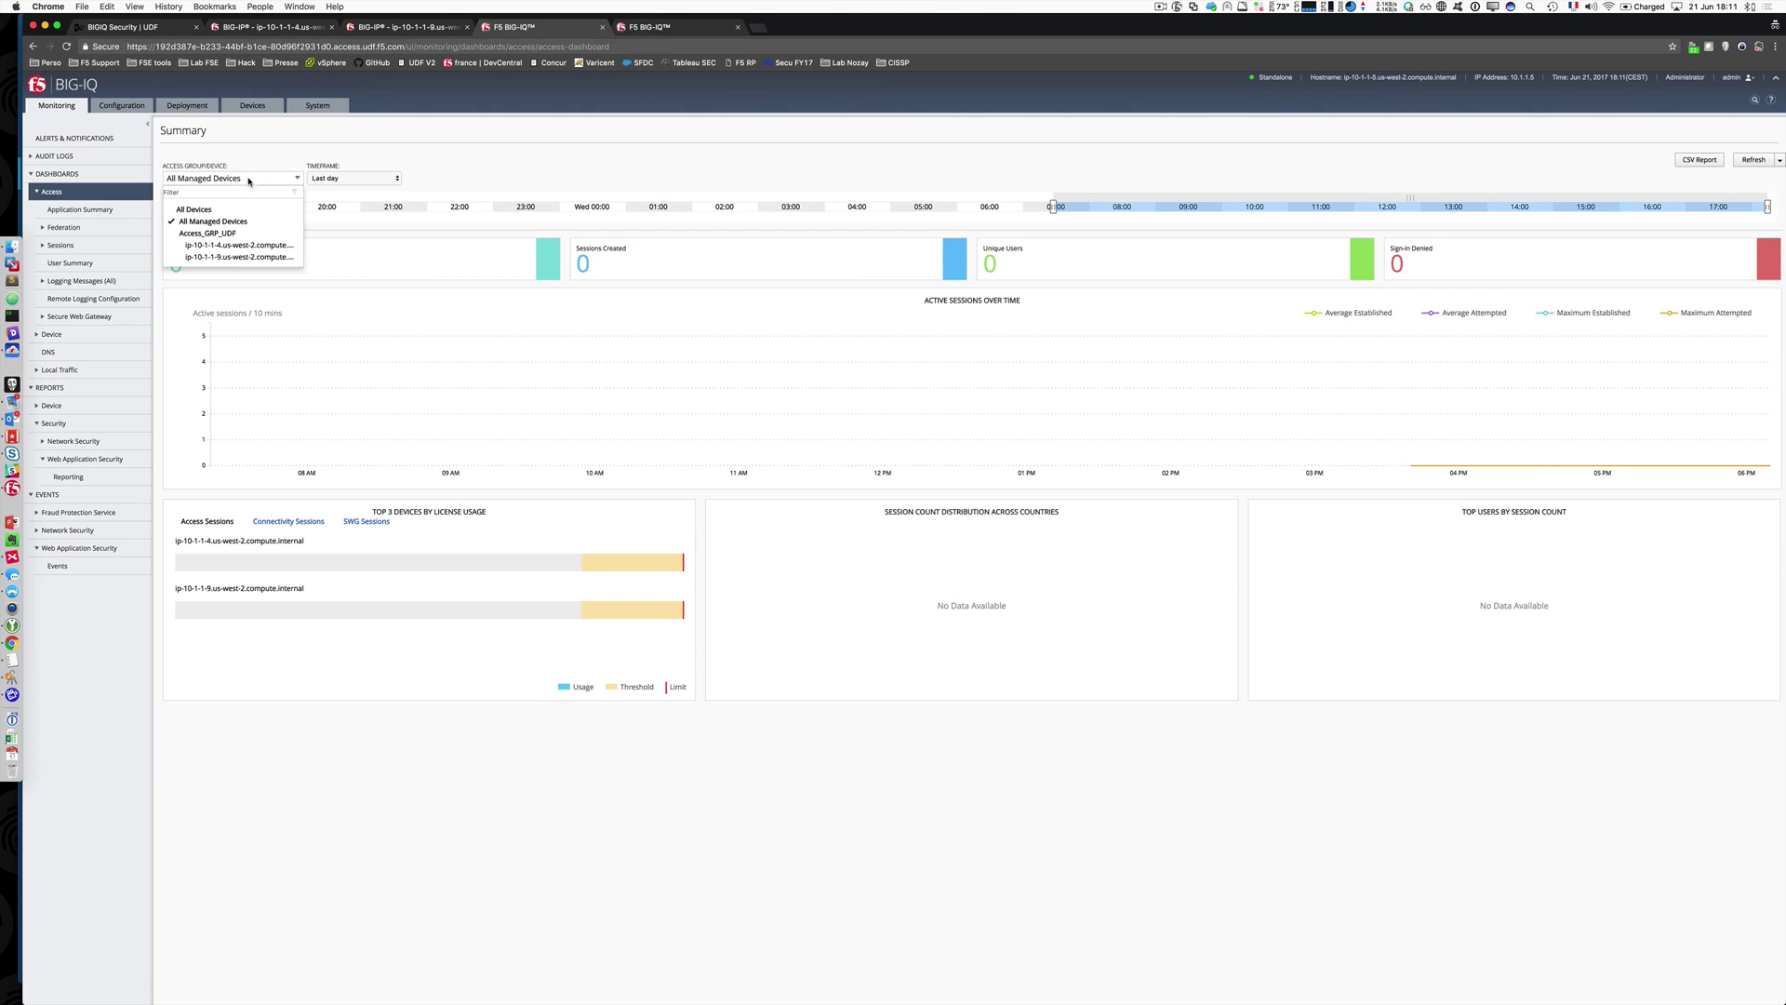
click(73, 210)
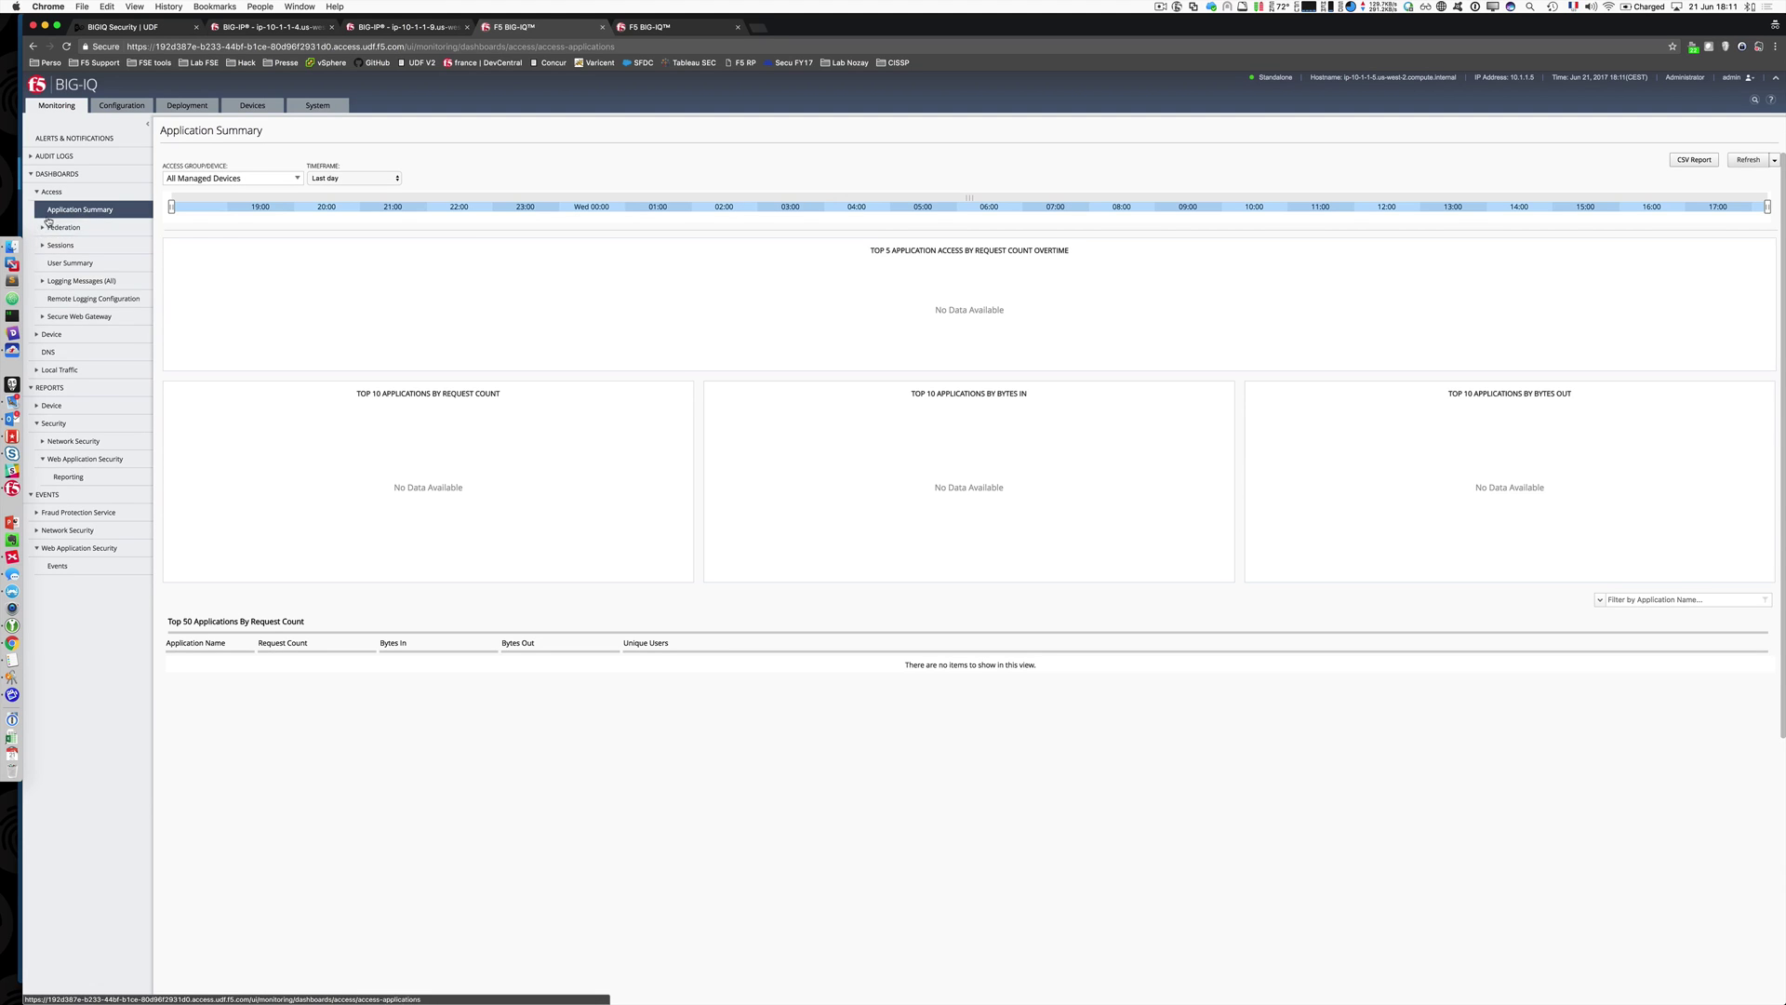
Step: Browse the Federation > SAML > SP Summary dashboard, then return to the Access Summary
click(43, 230)
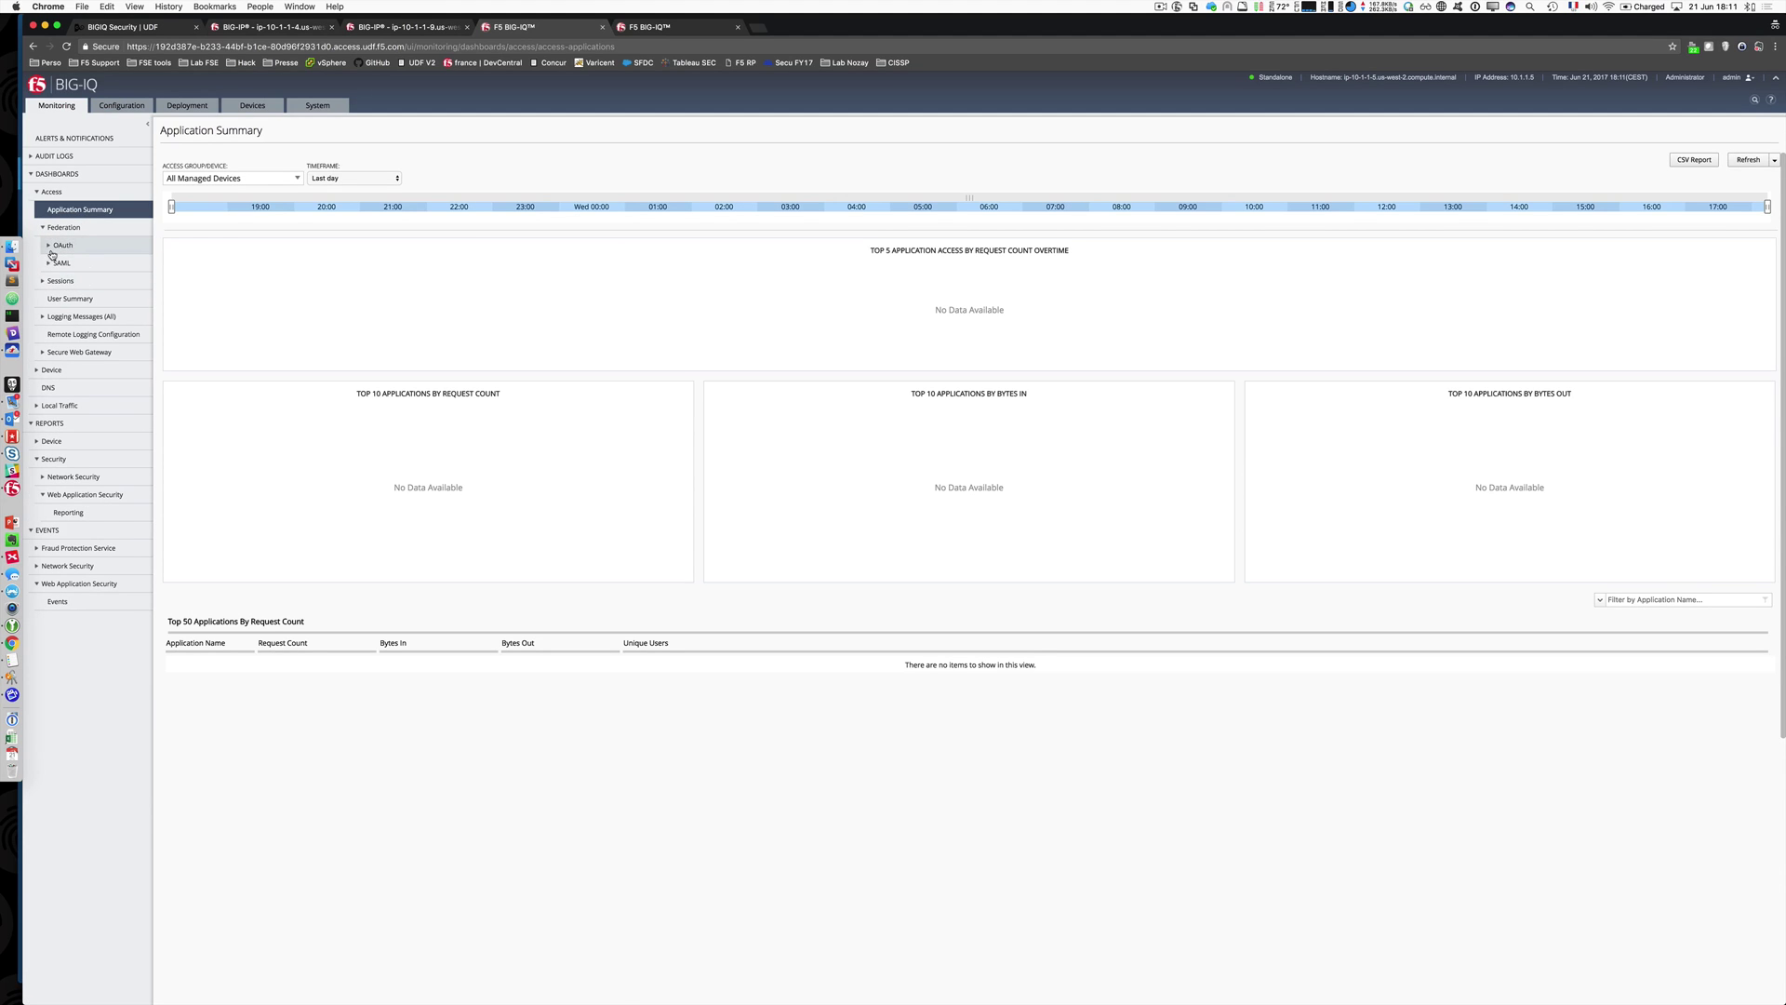
click(50, 266)
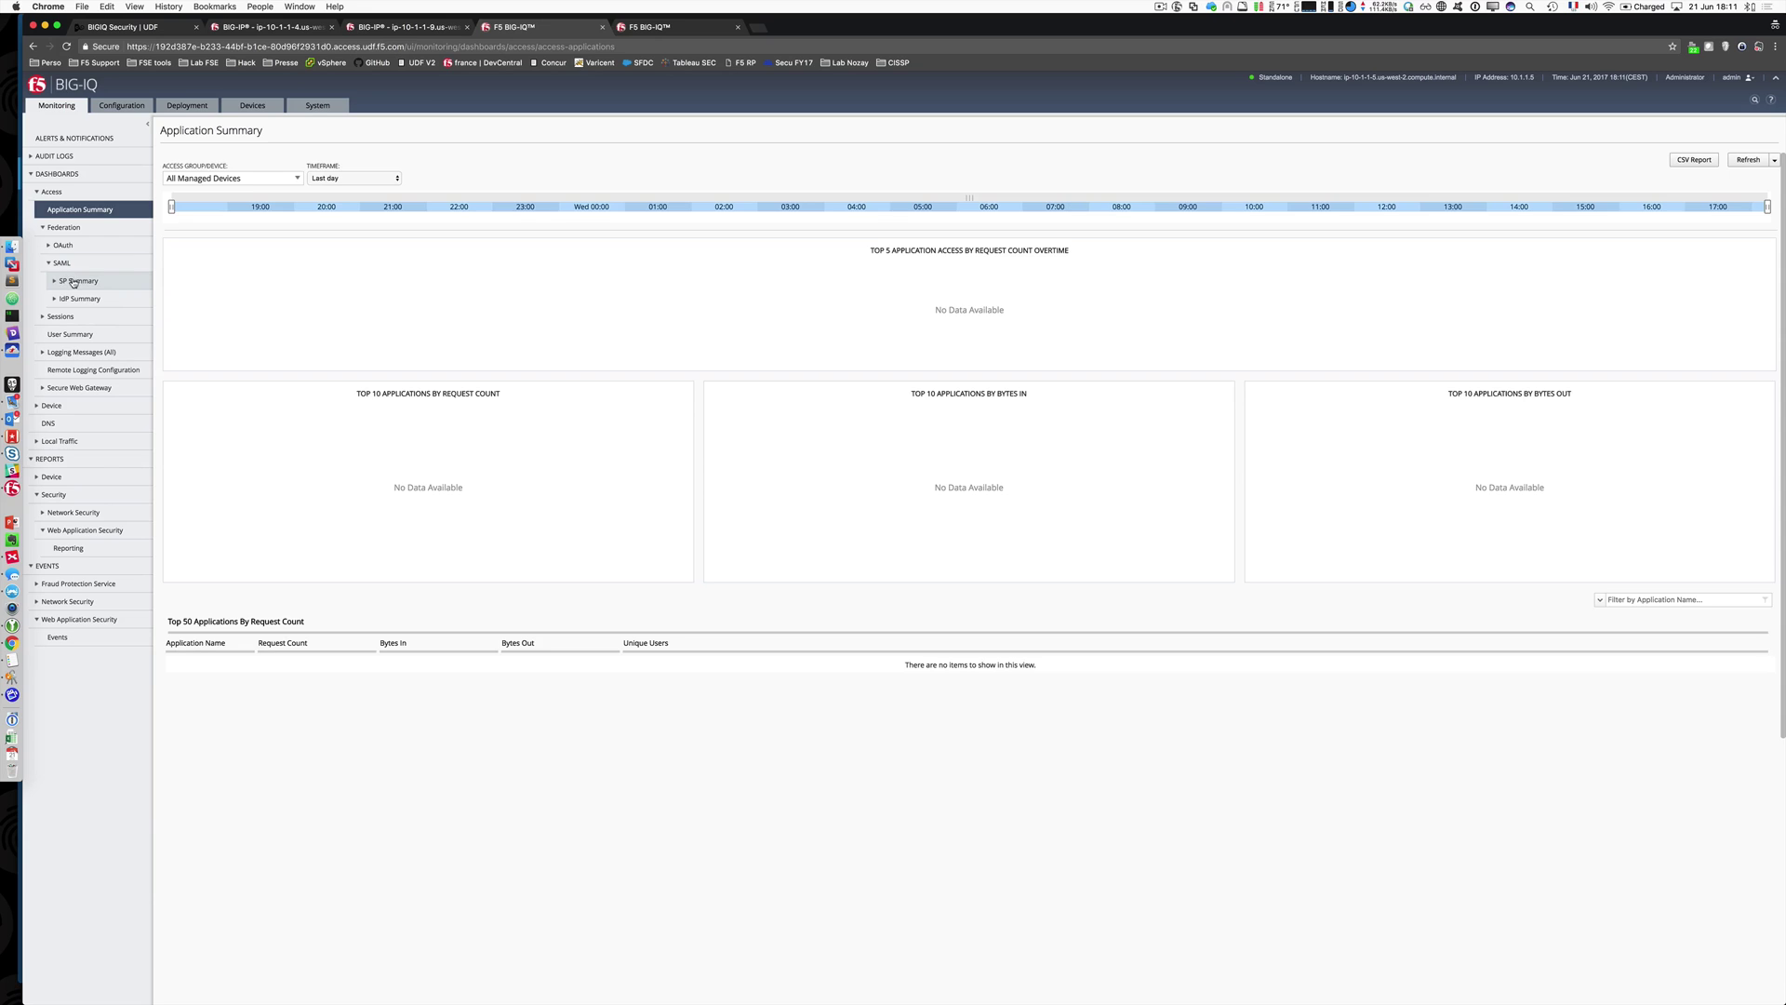
click(73, 282)
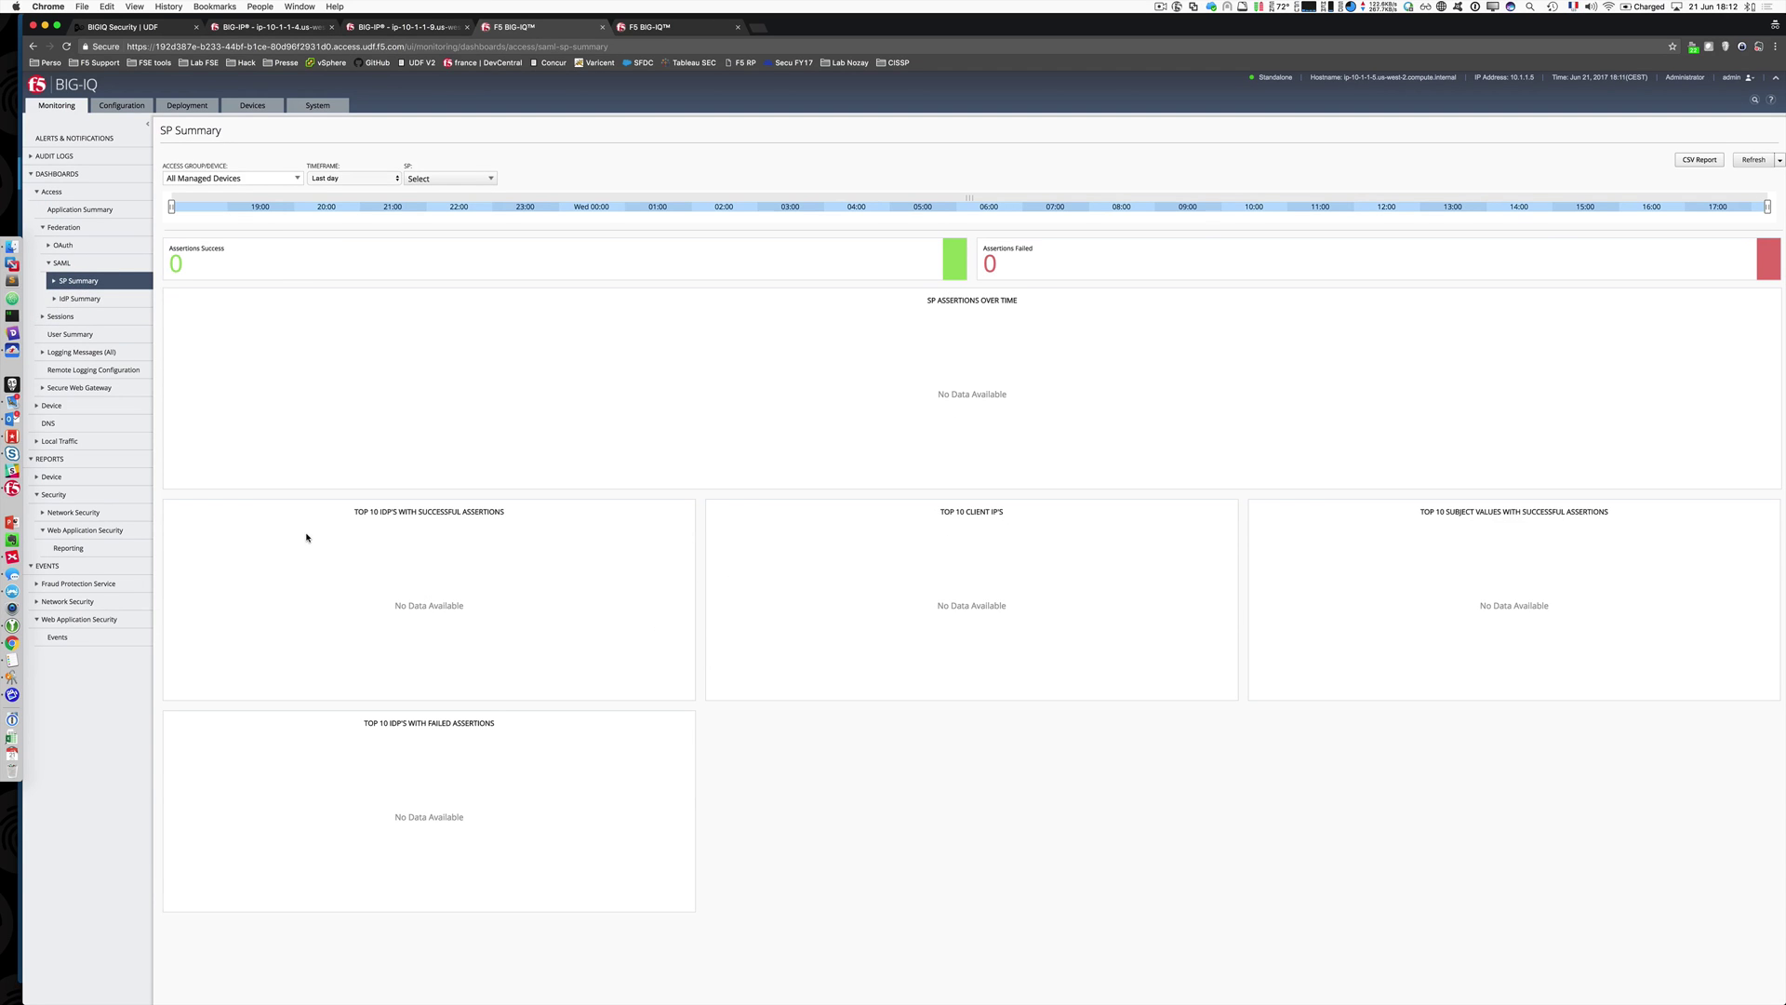
click(49, 264)
click(43, 229)
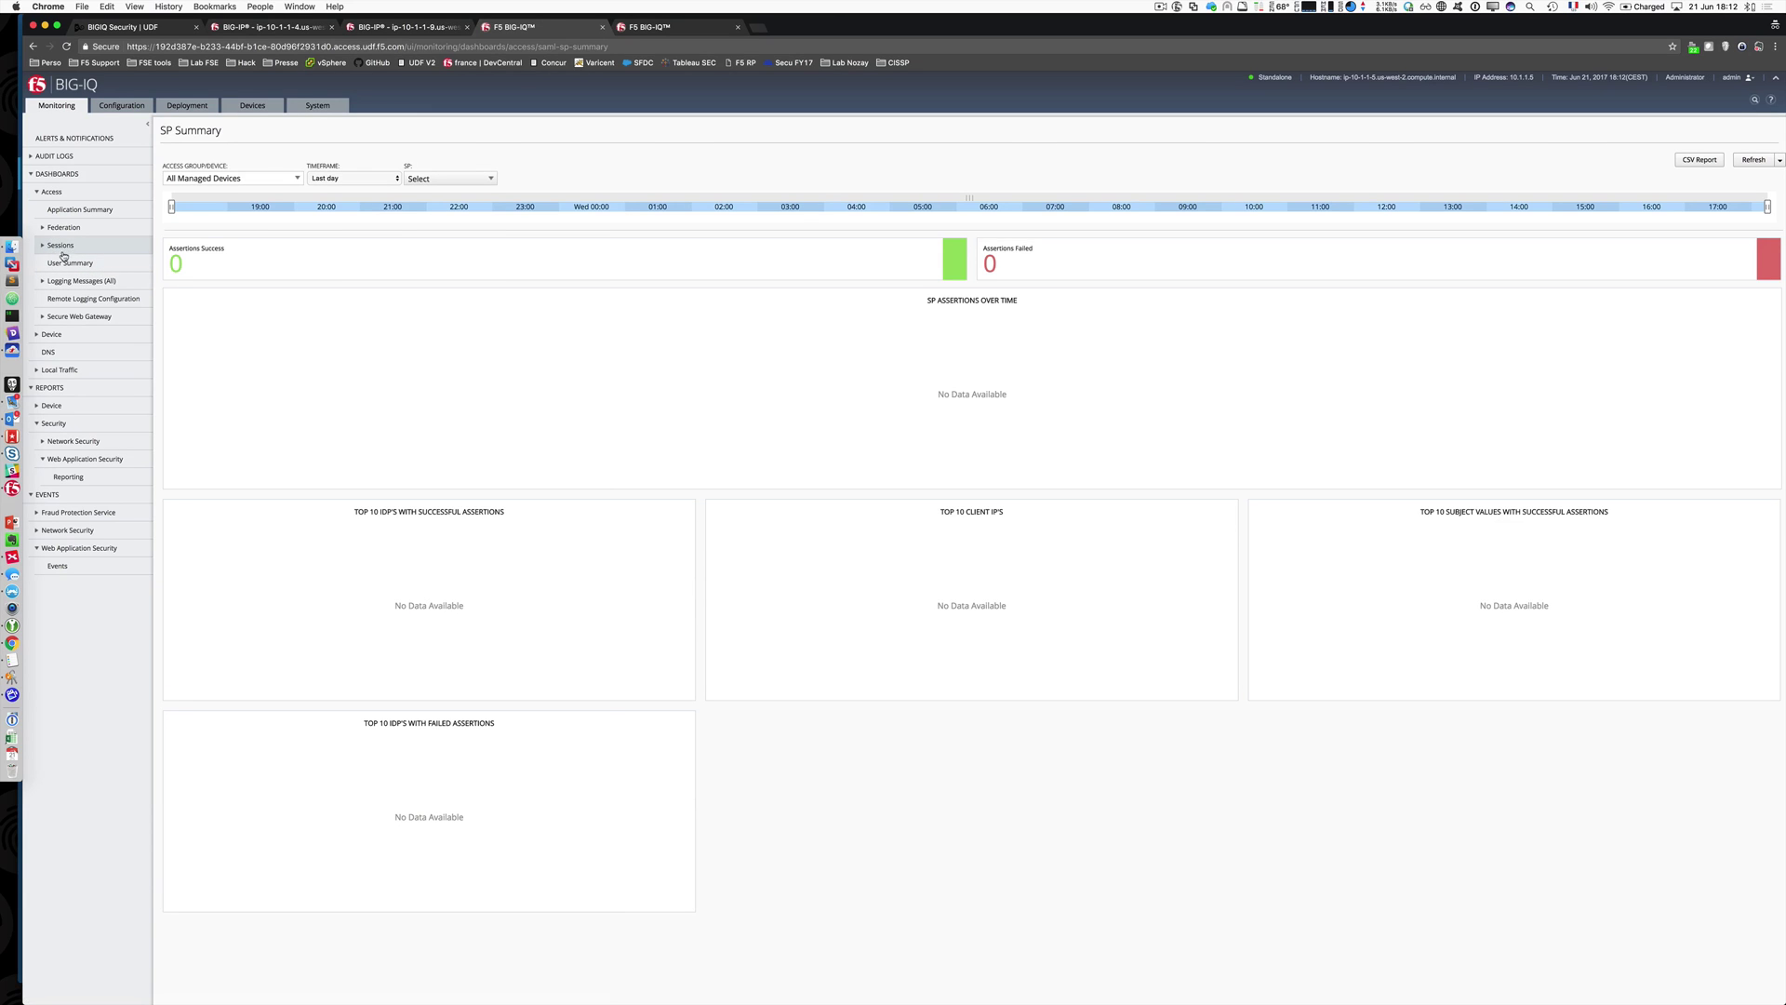
click(36, 192)
click(51, 172)
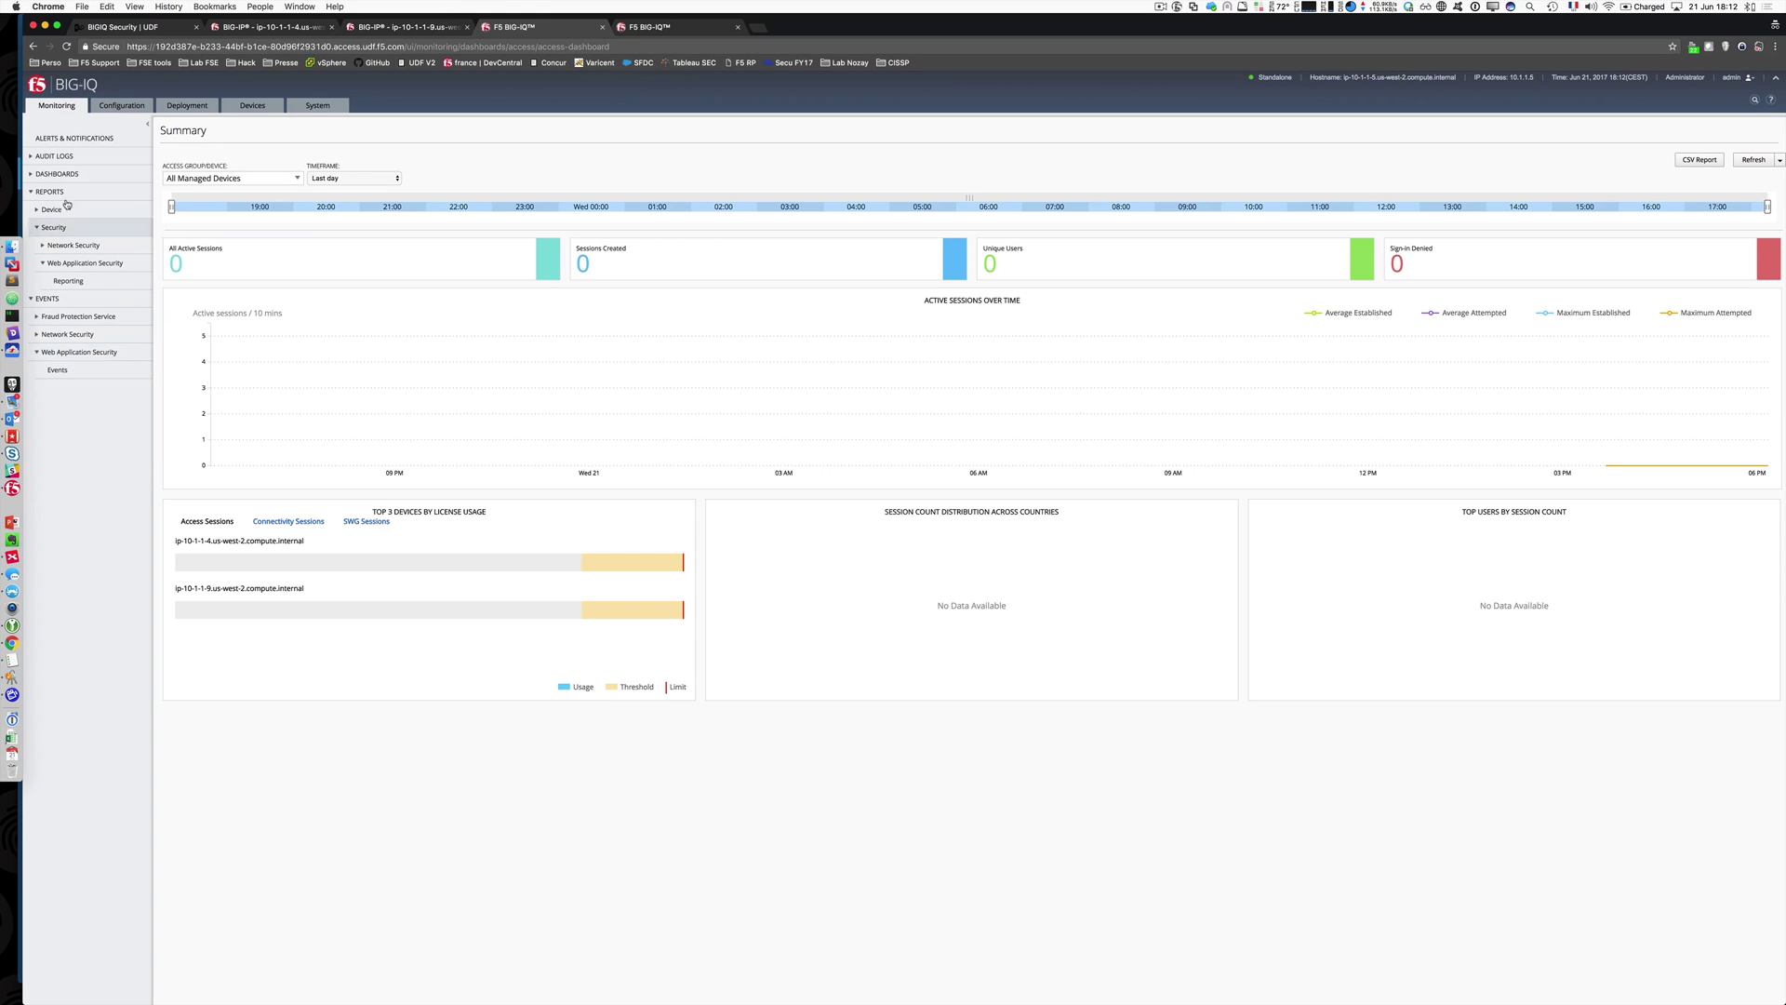
Step: Go to the Web Application Security policies, open ASM1's properties, and cancel without changes
click(121, 108)
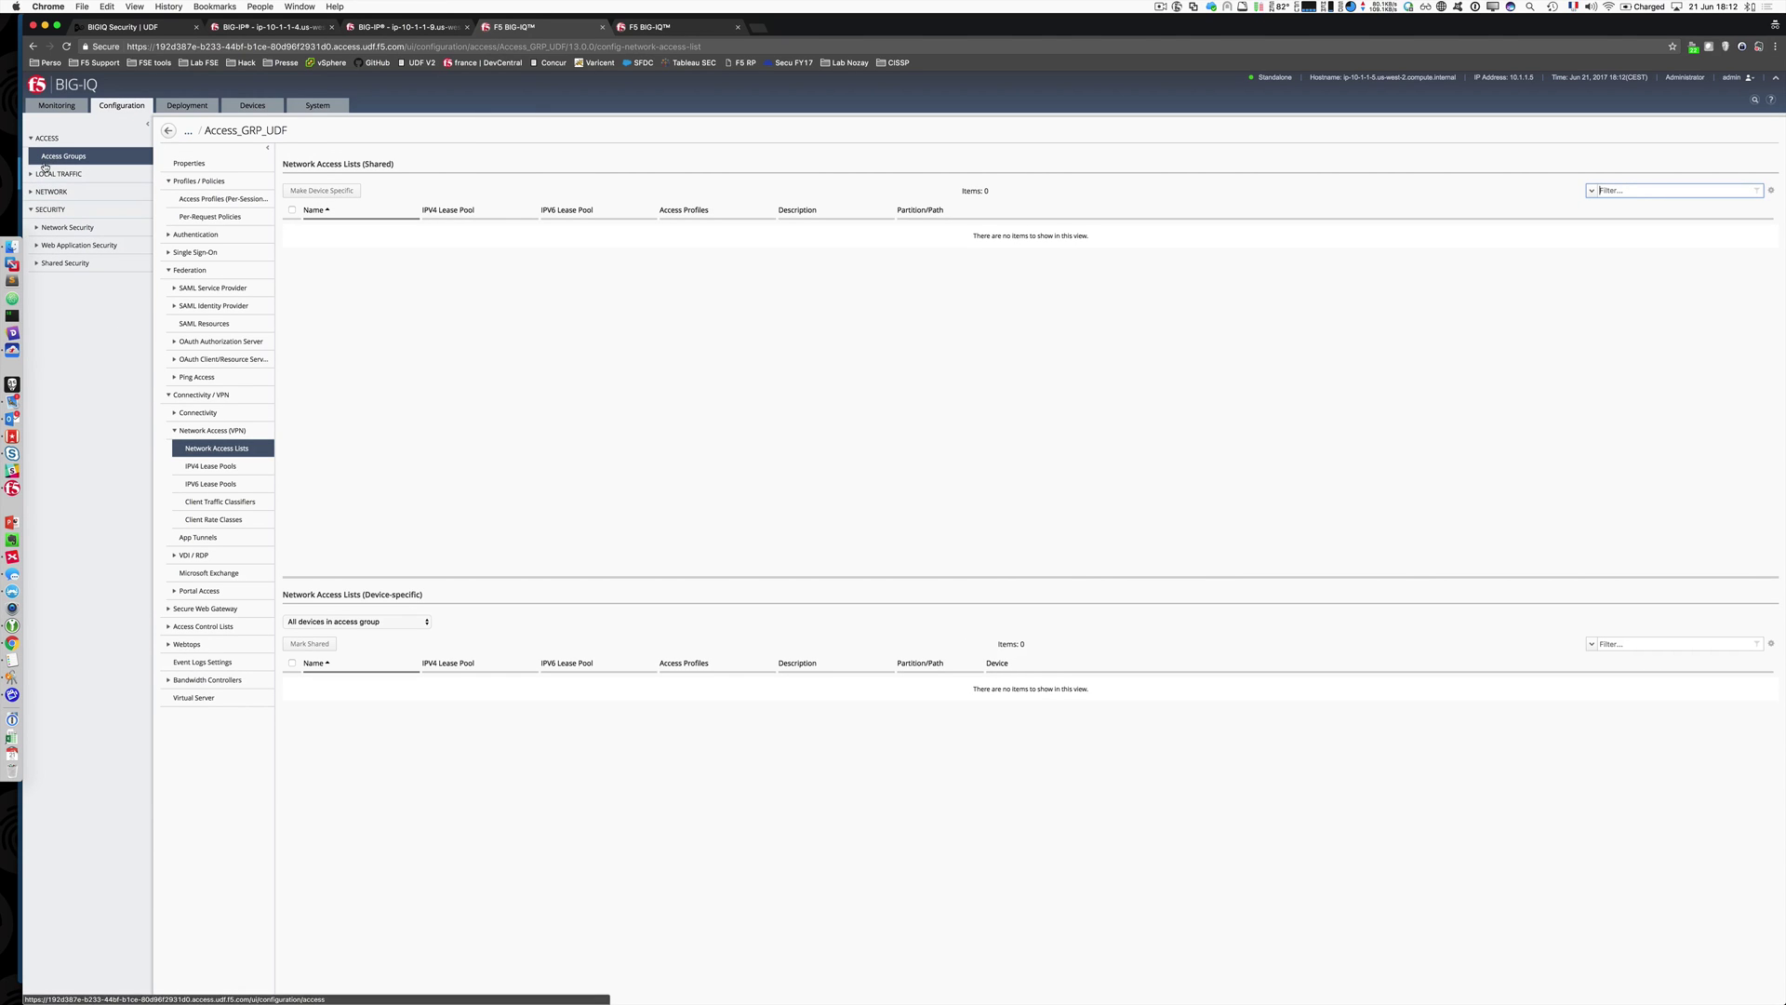
click(31, 139)
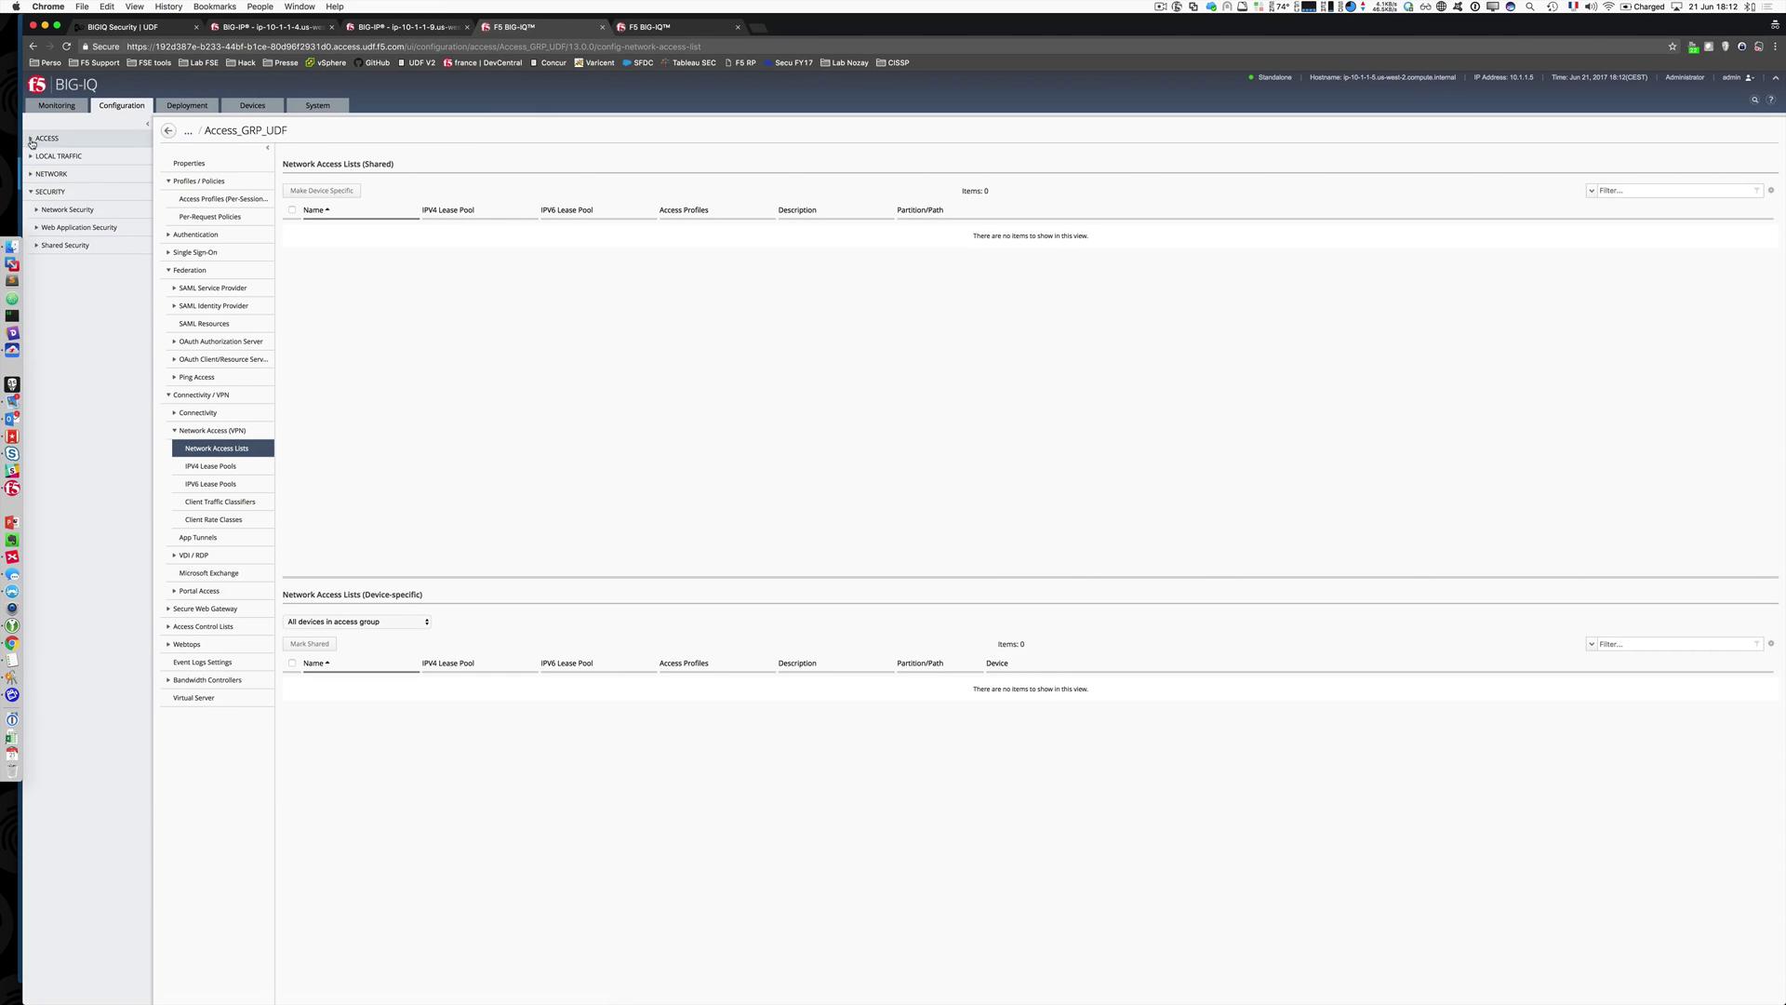
click(38, 228)
click(79, 245)
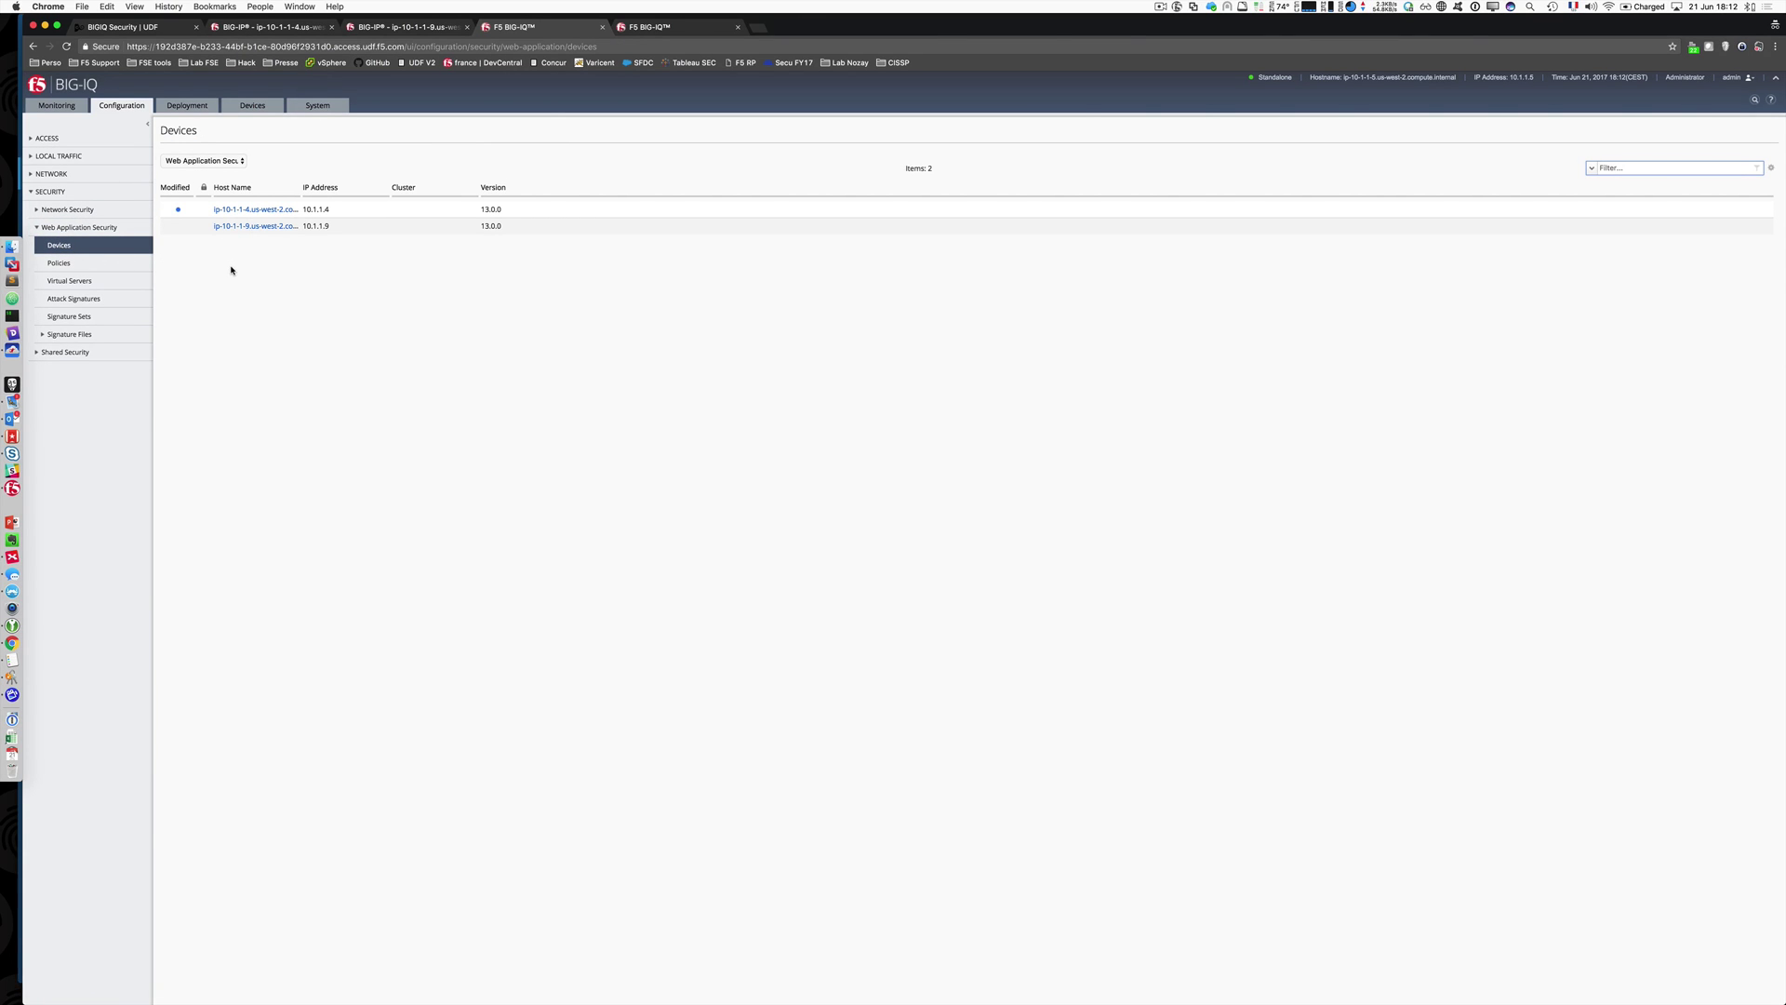
click(110, 265)
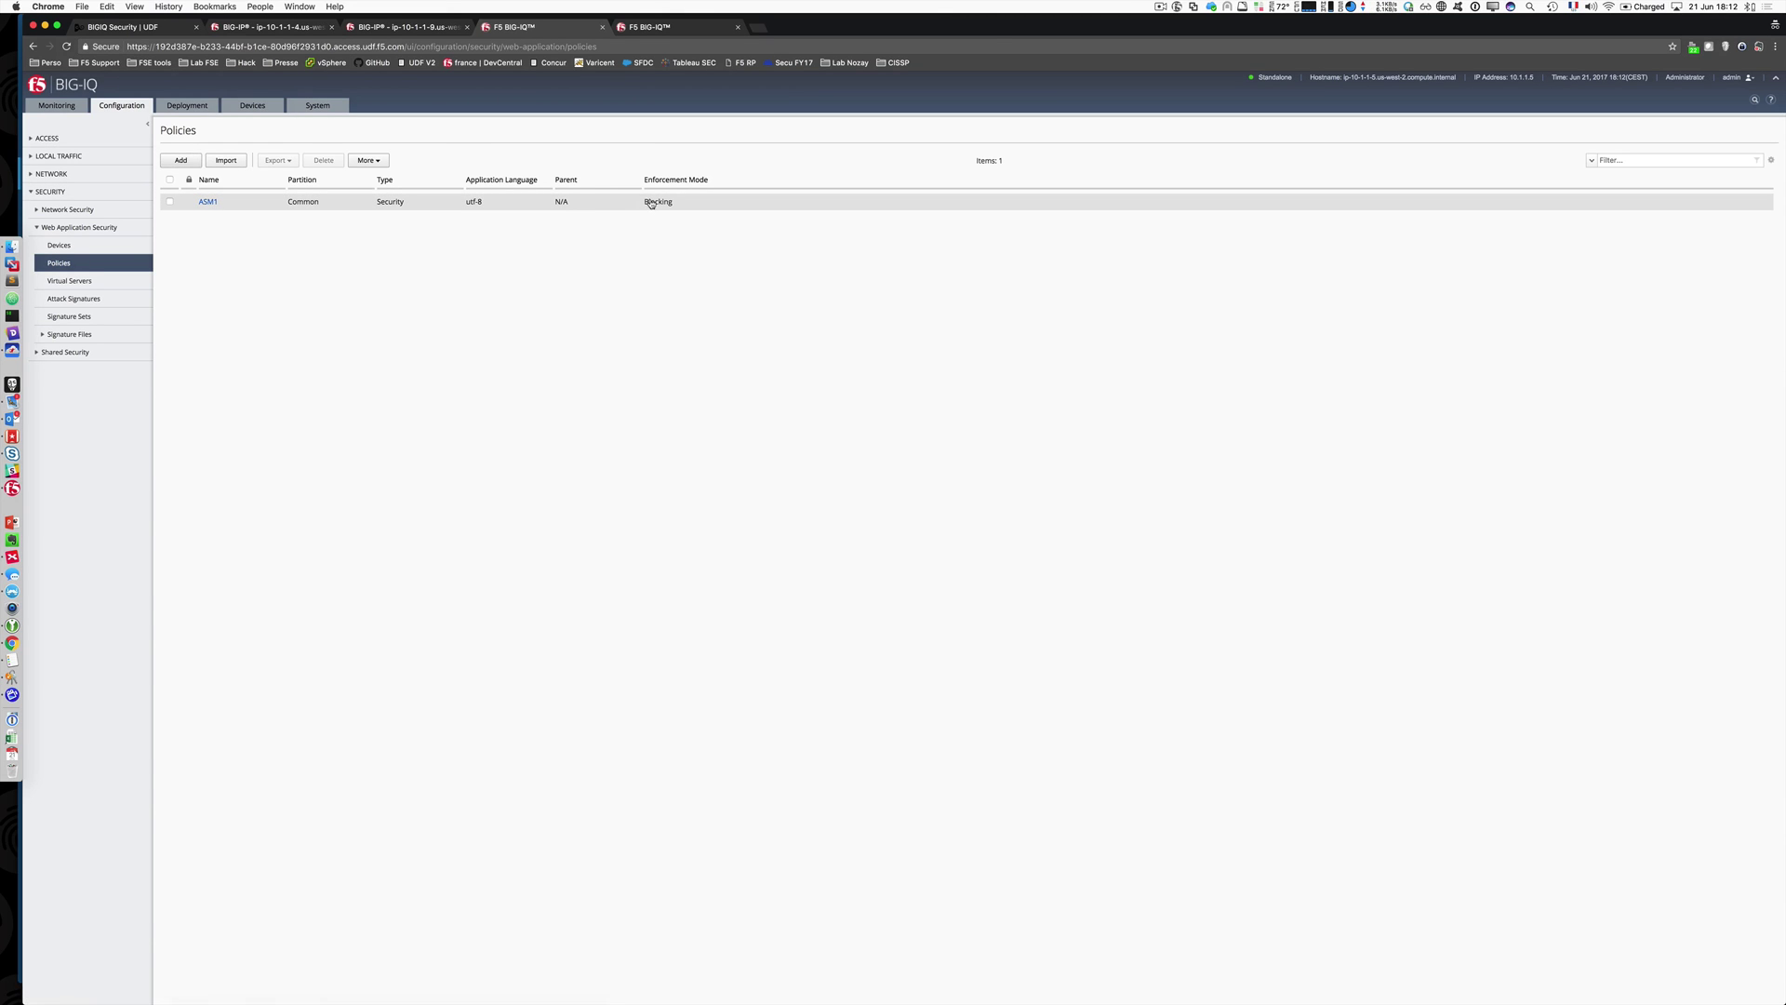
click(198, 201)
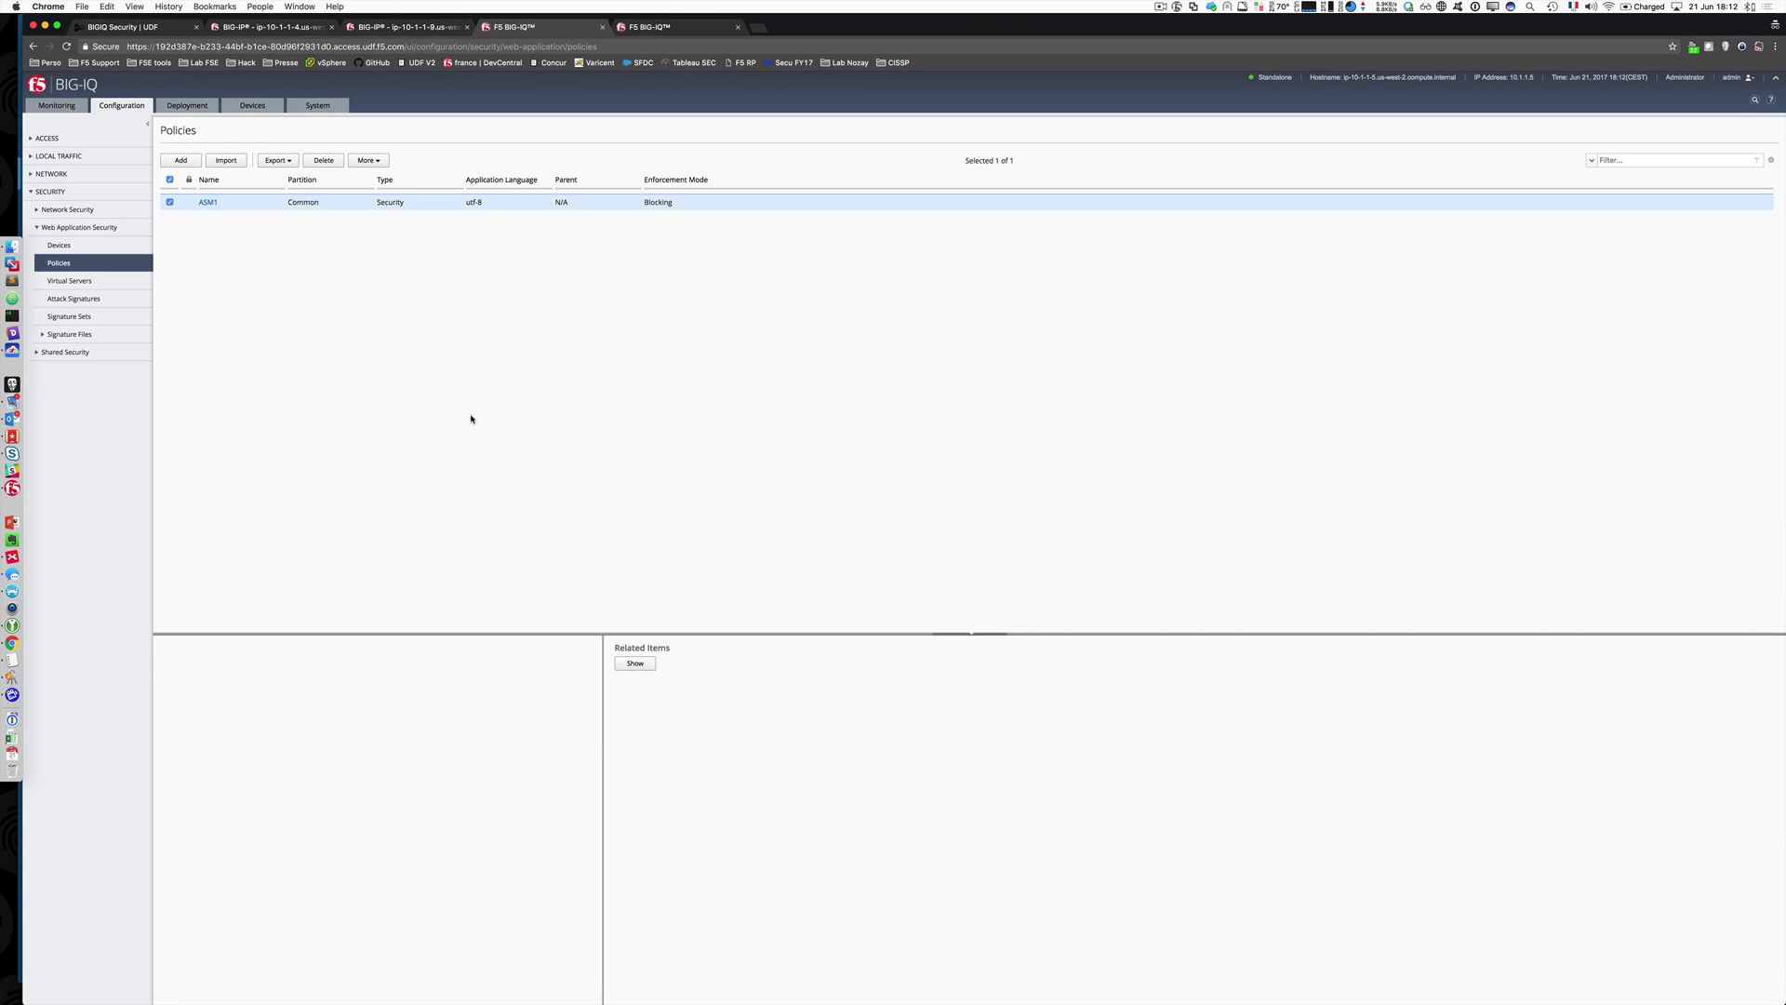
click(209, 202)
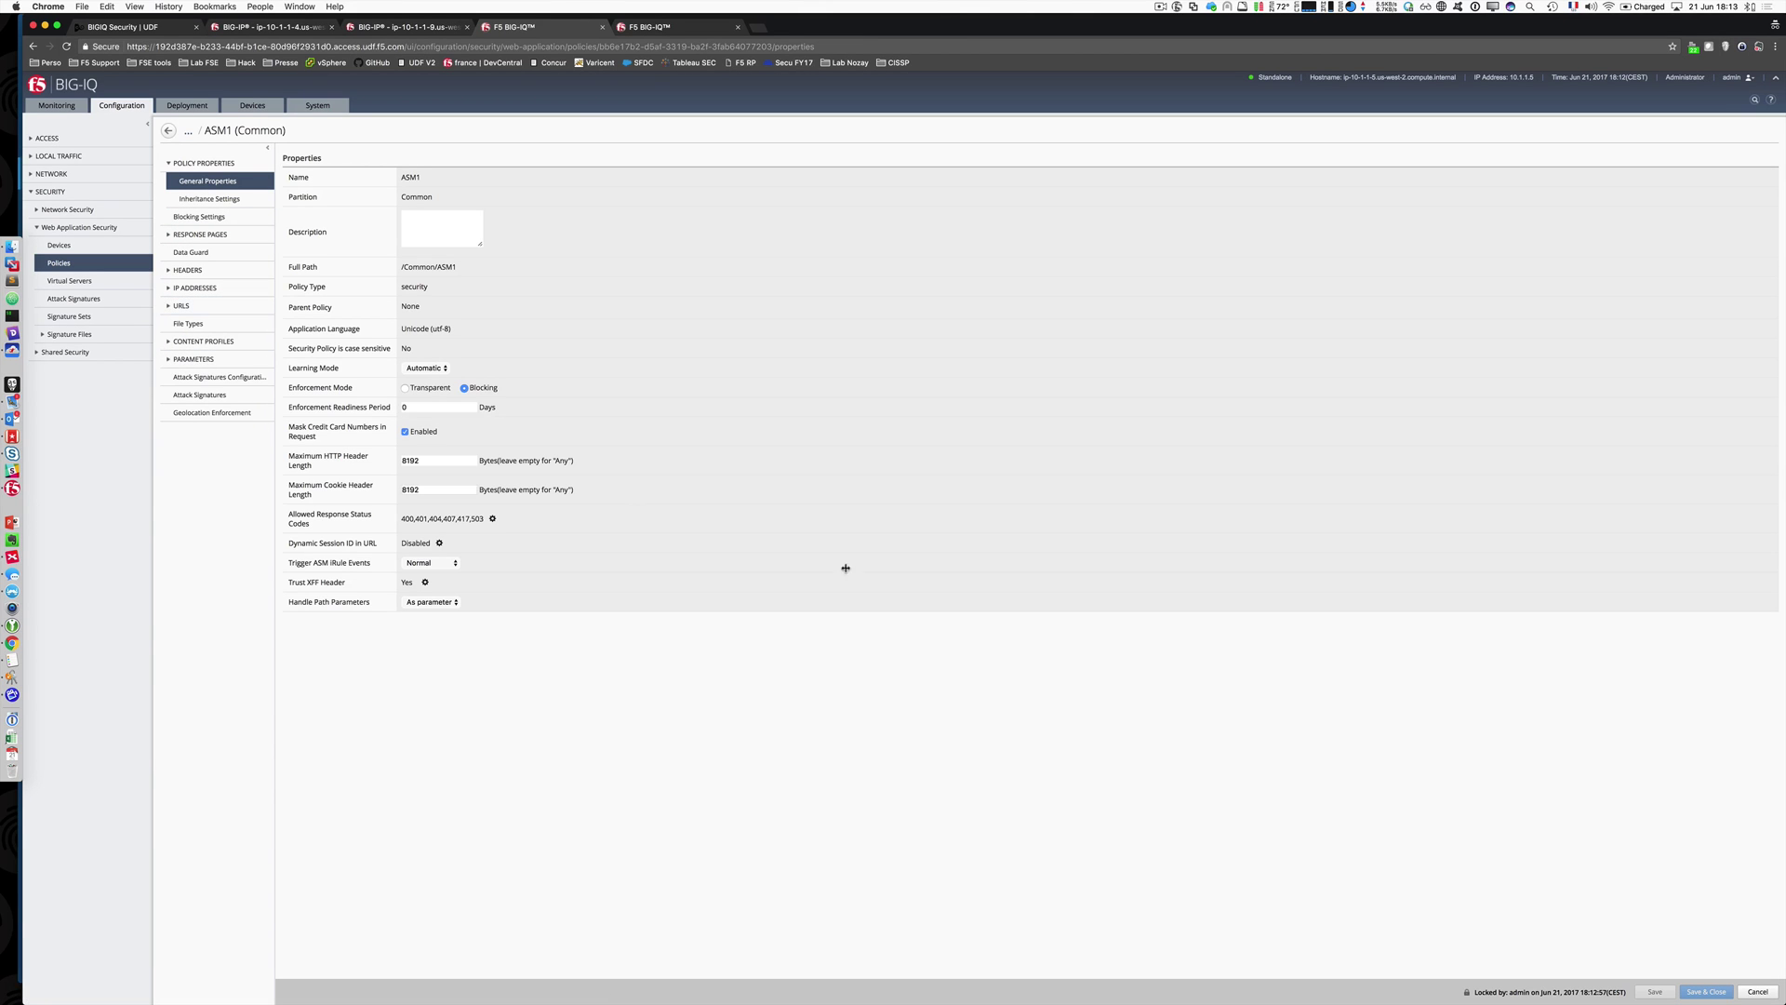
click(1756, 992)
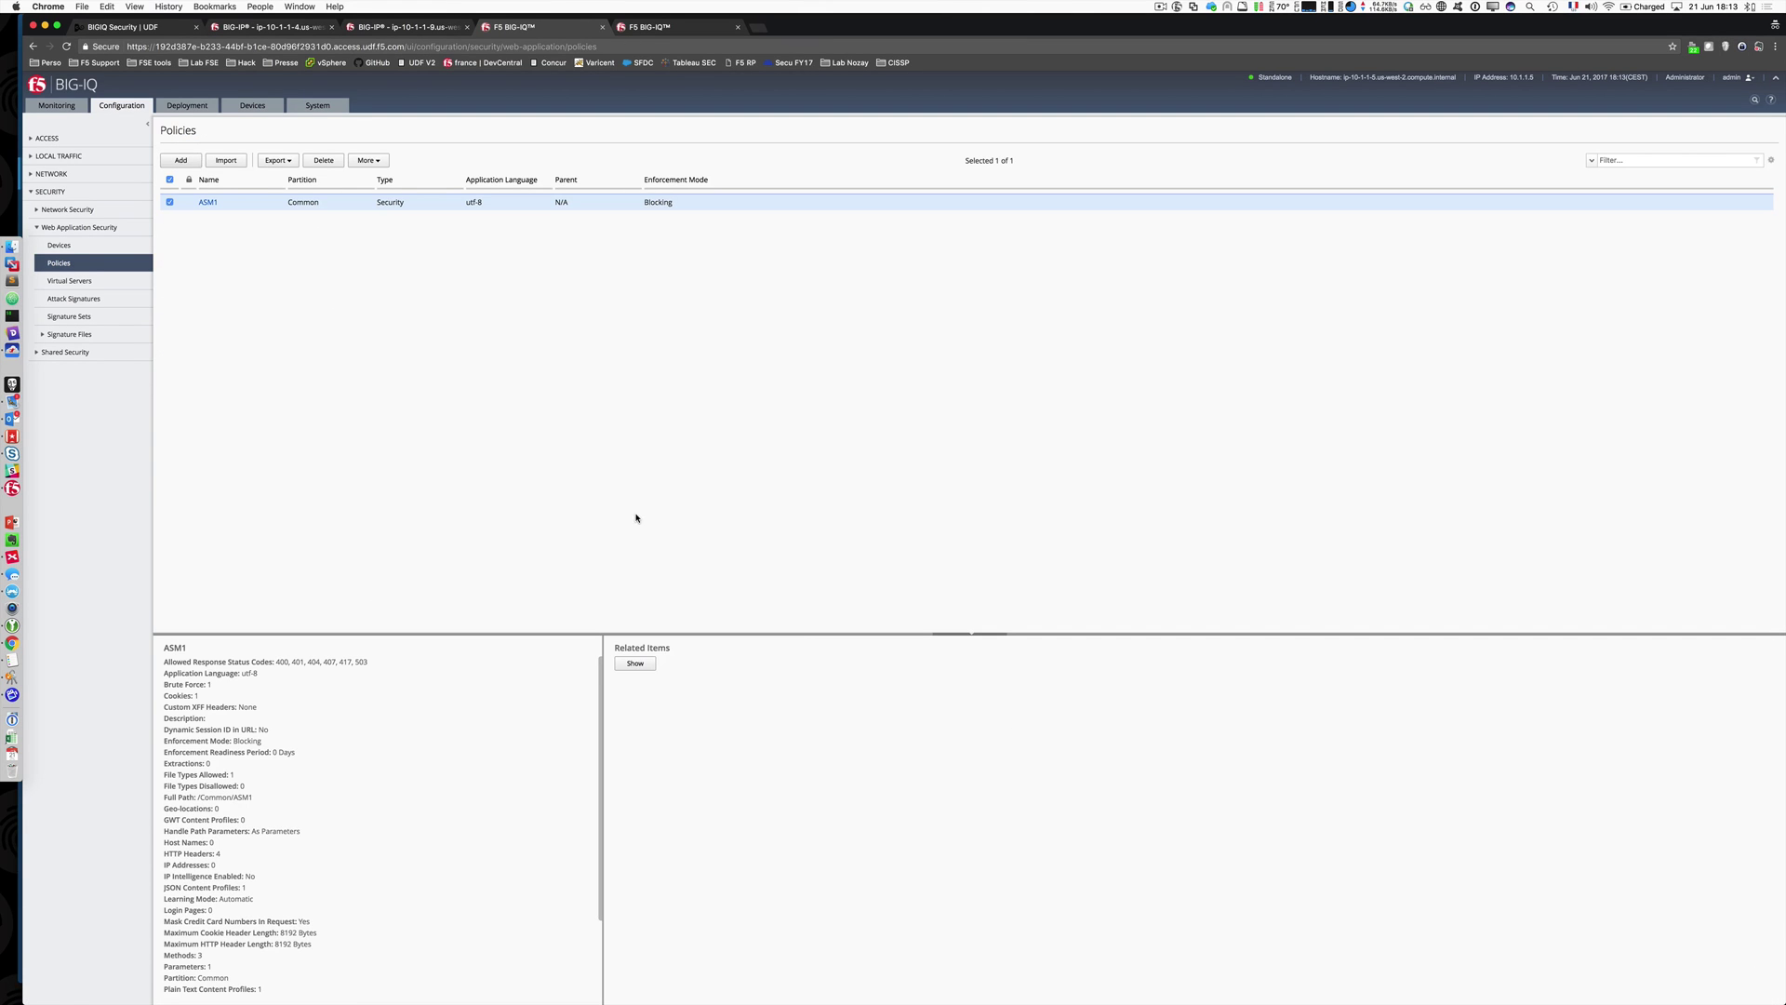
Step: Create policy ASM2 with no parent, Transparent enforcement, and default WebSocket and Plain Text profiles
click(181, 160)
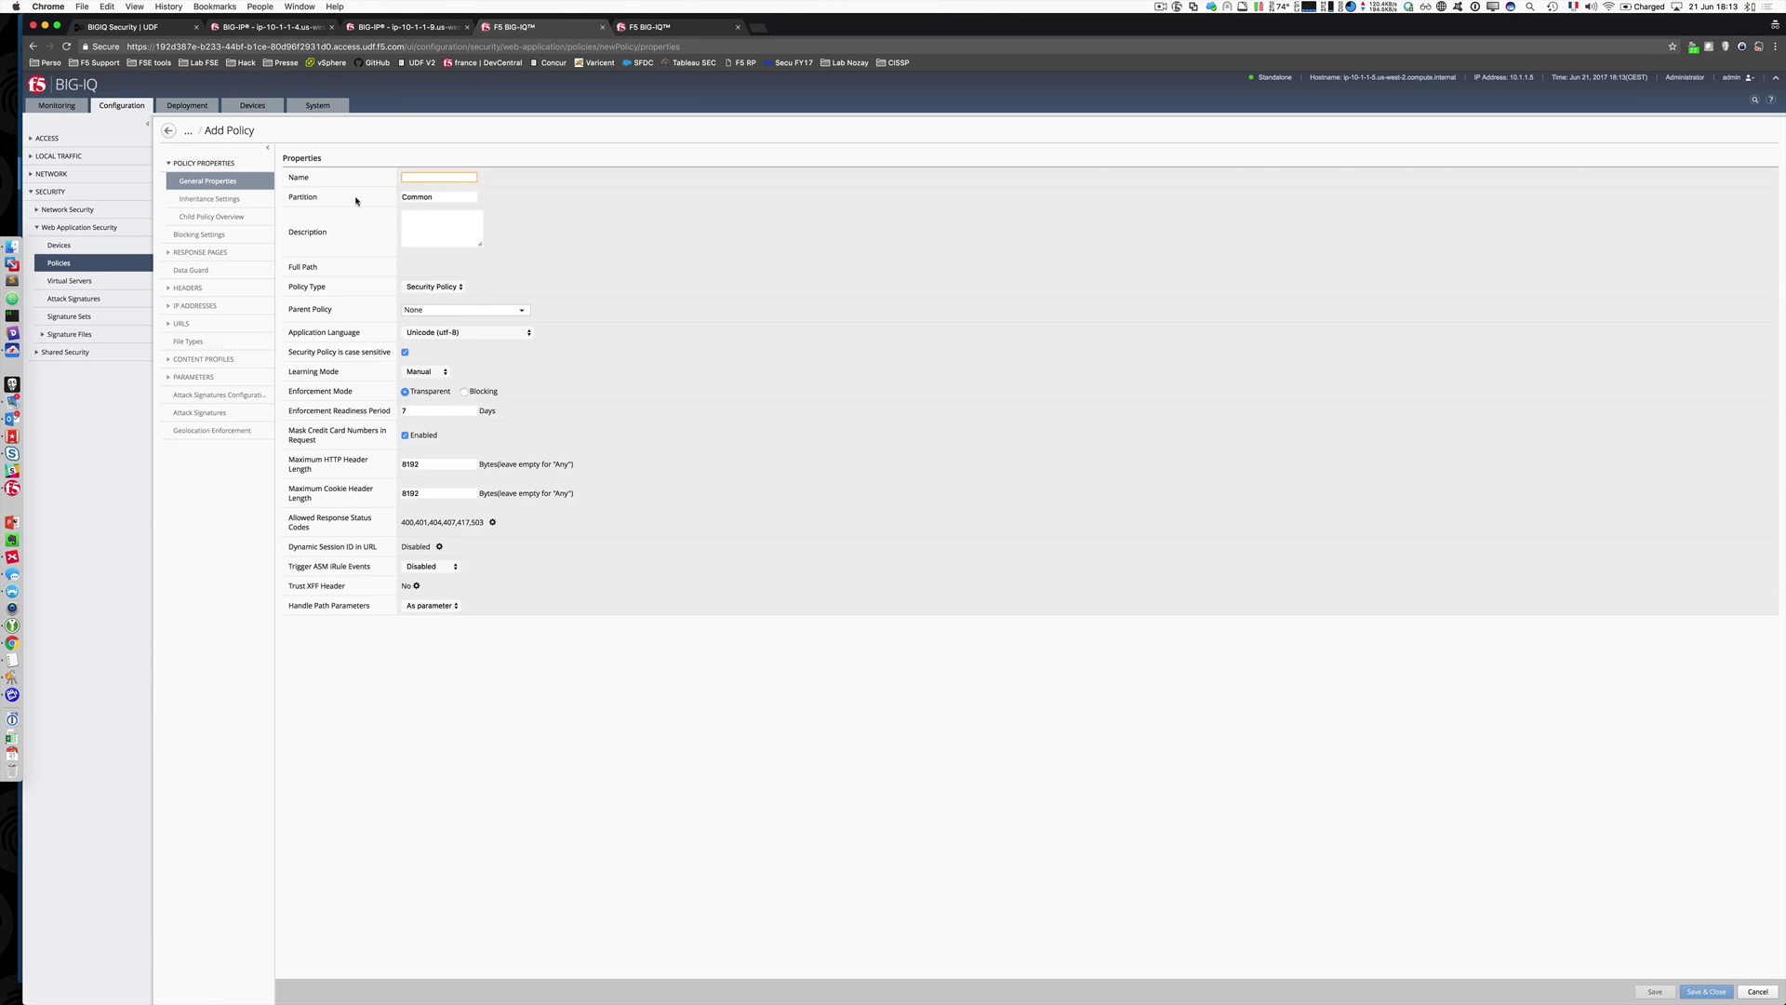
text(ASM2)
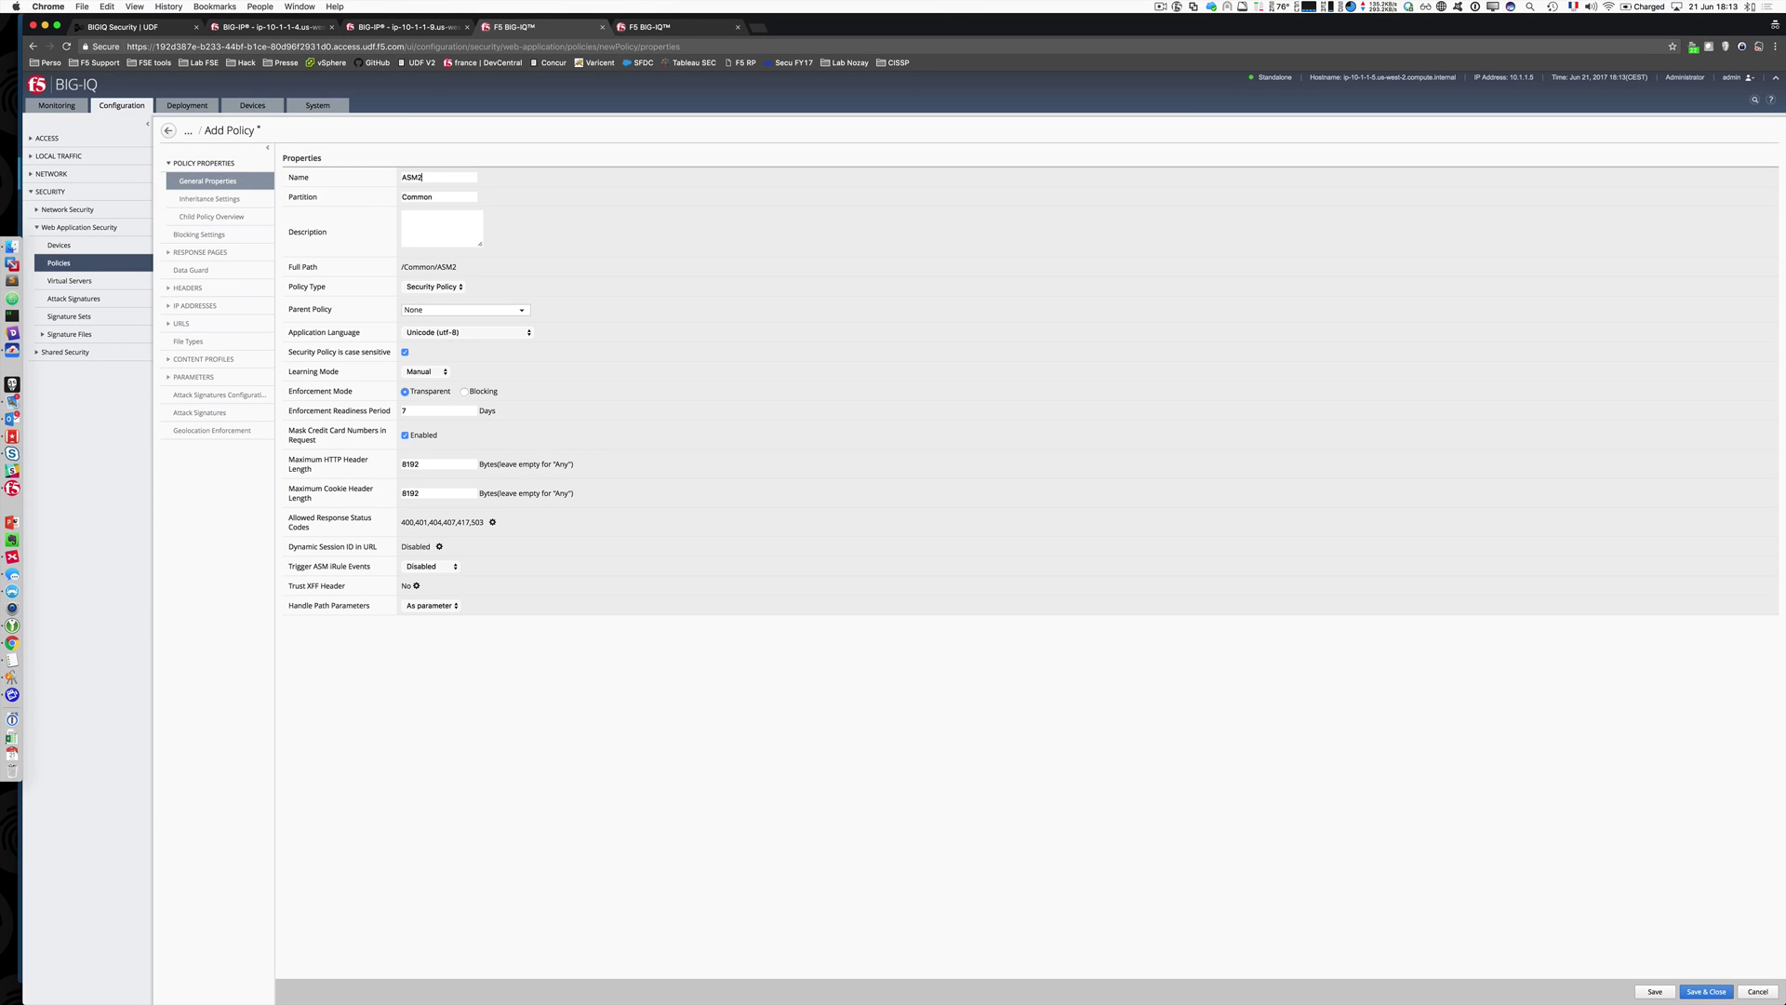
click(505, 311)
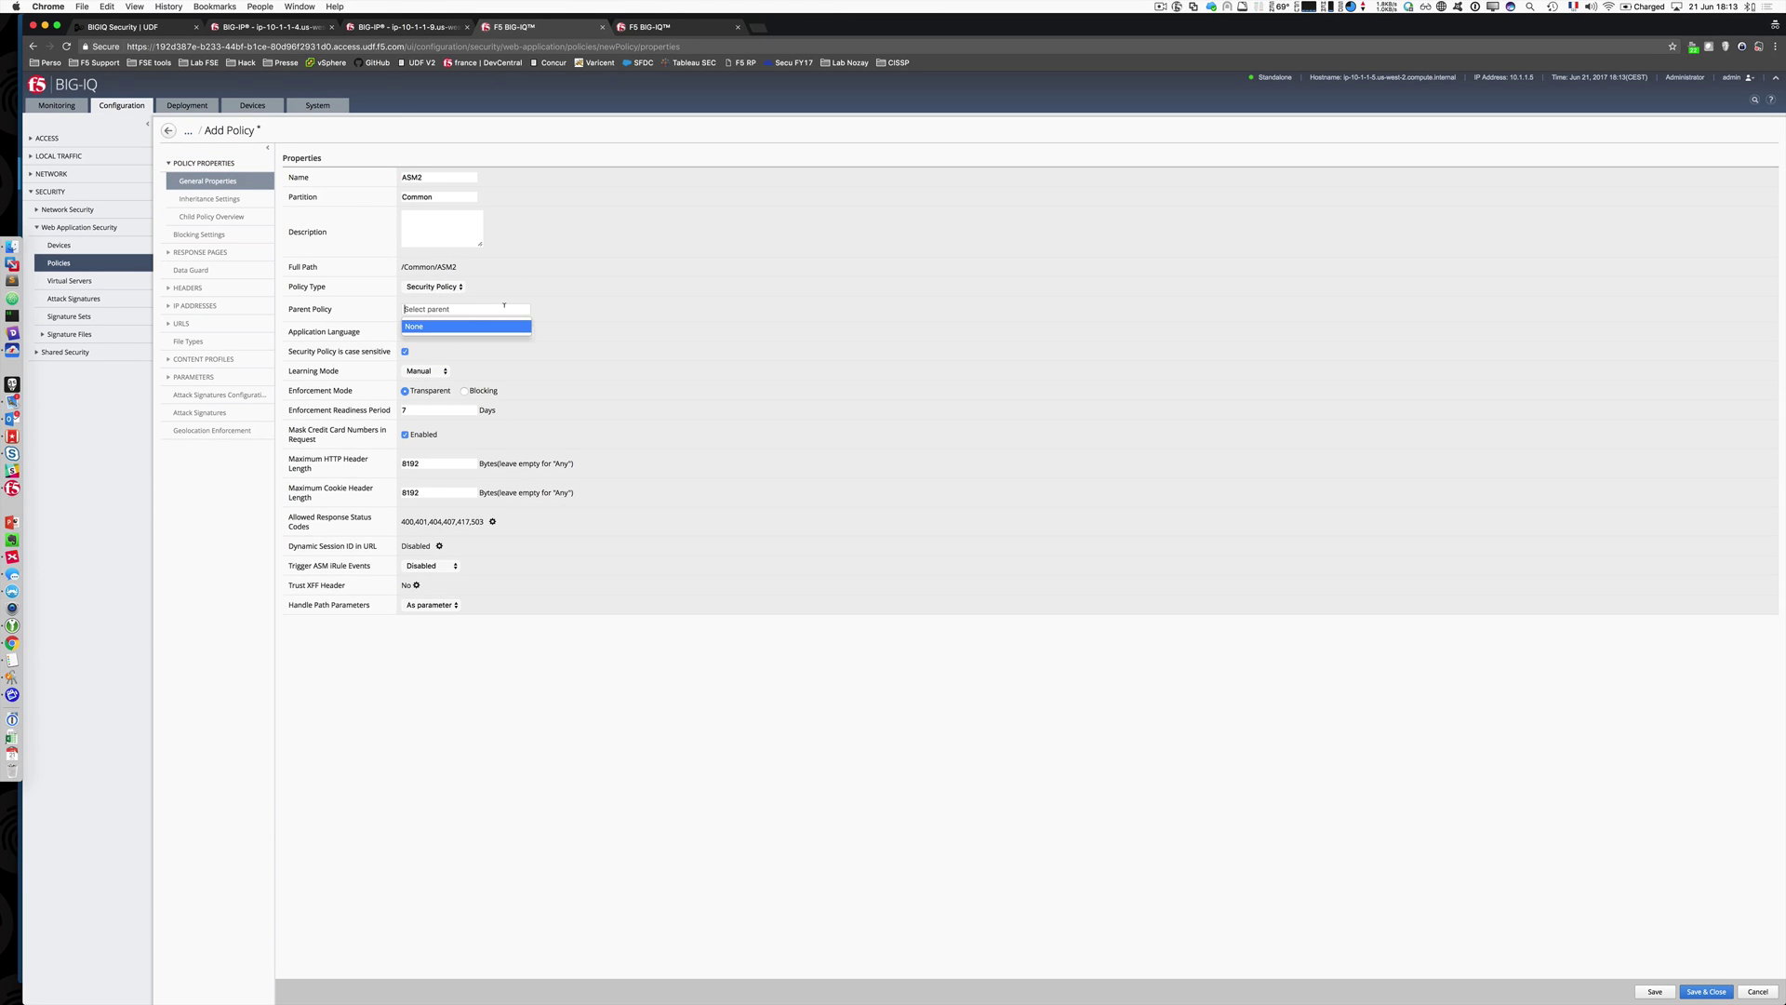
click(577, 305)
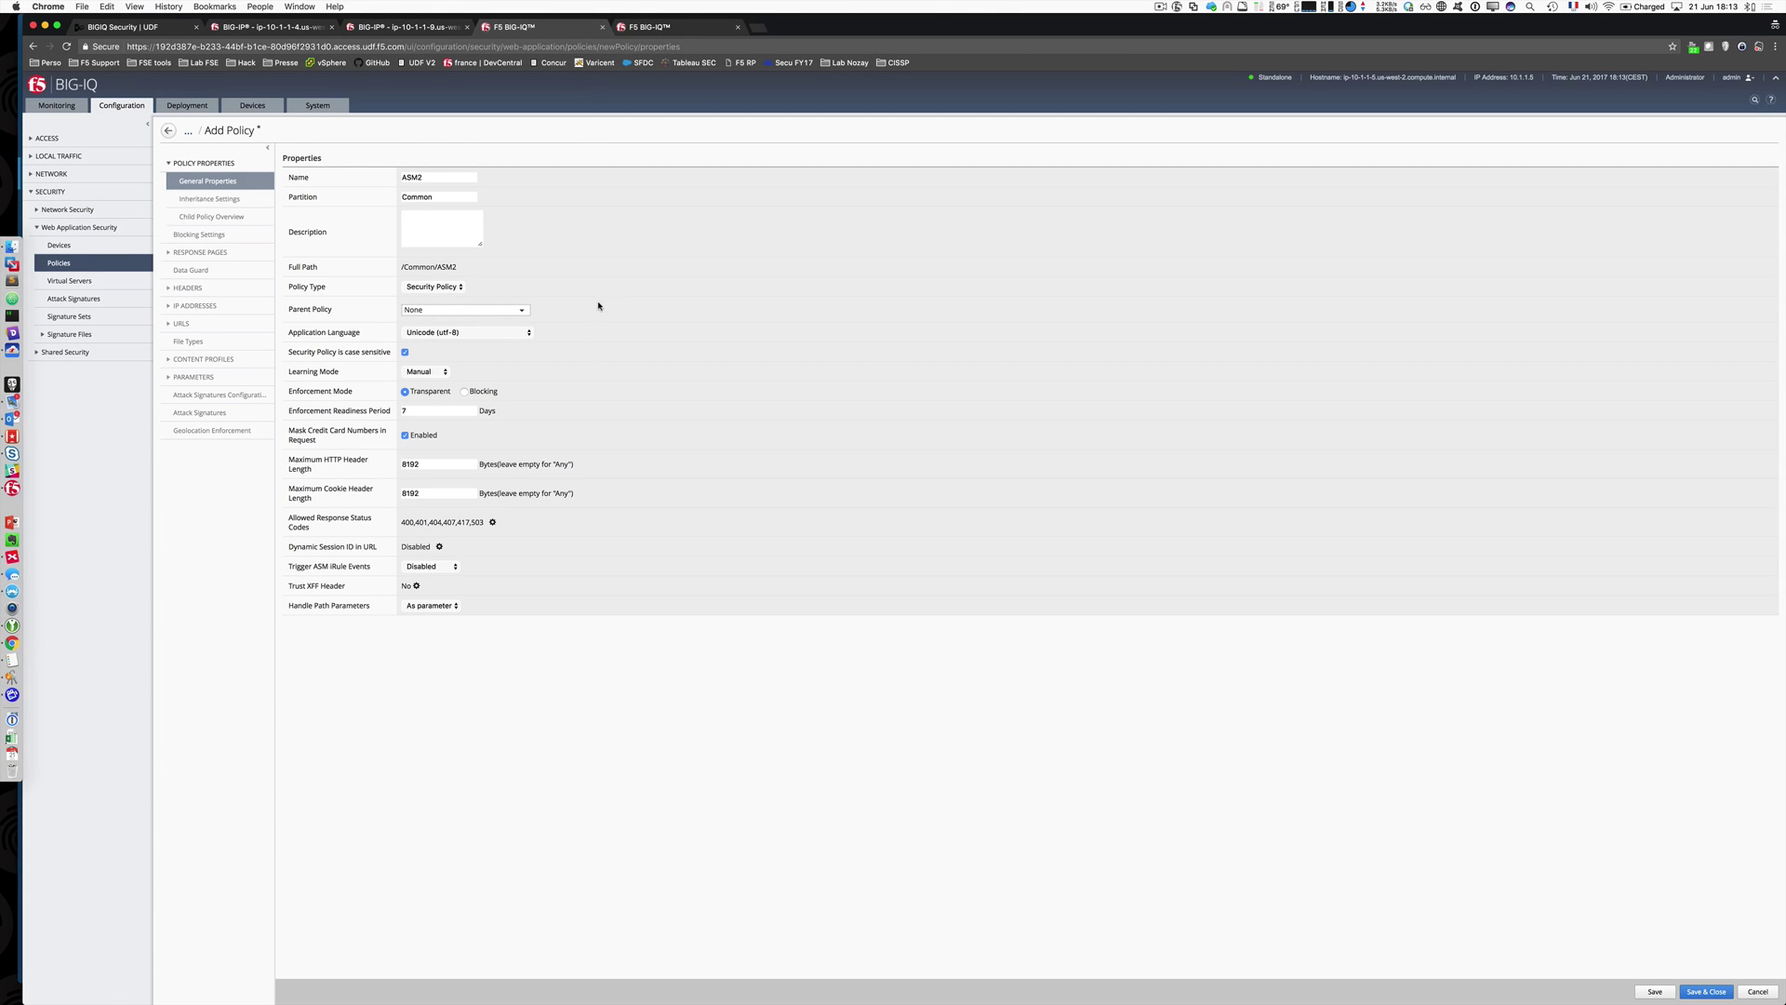
click(419, 393)
click(1671, 996)
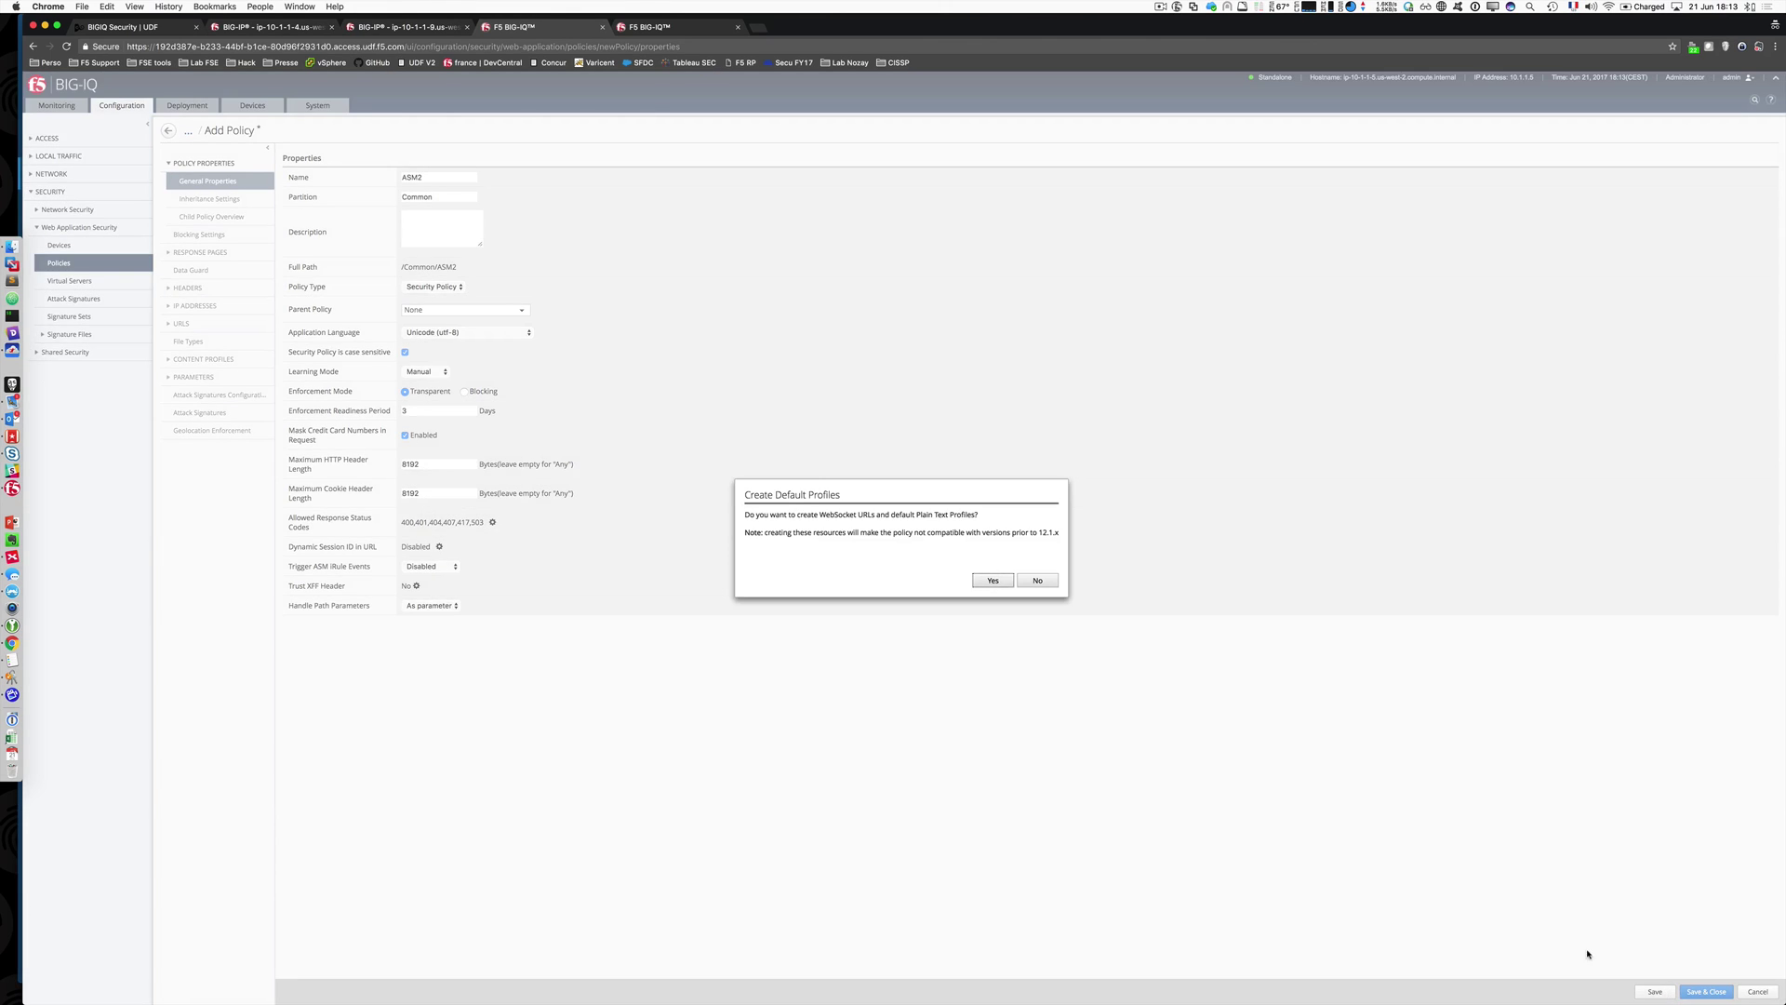
click(991, 581)
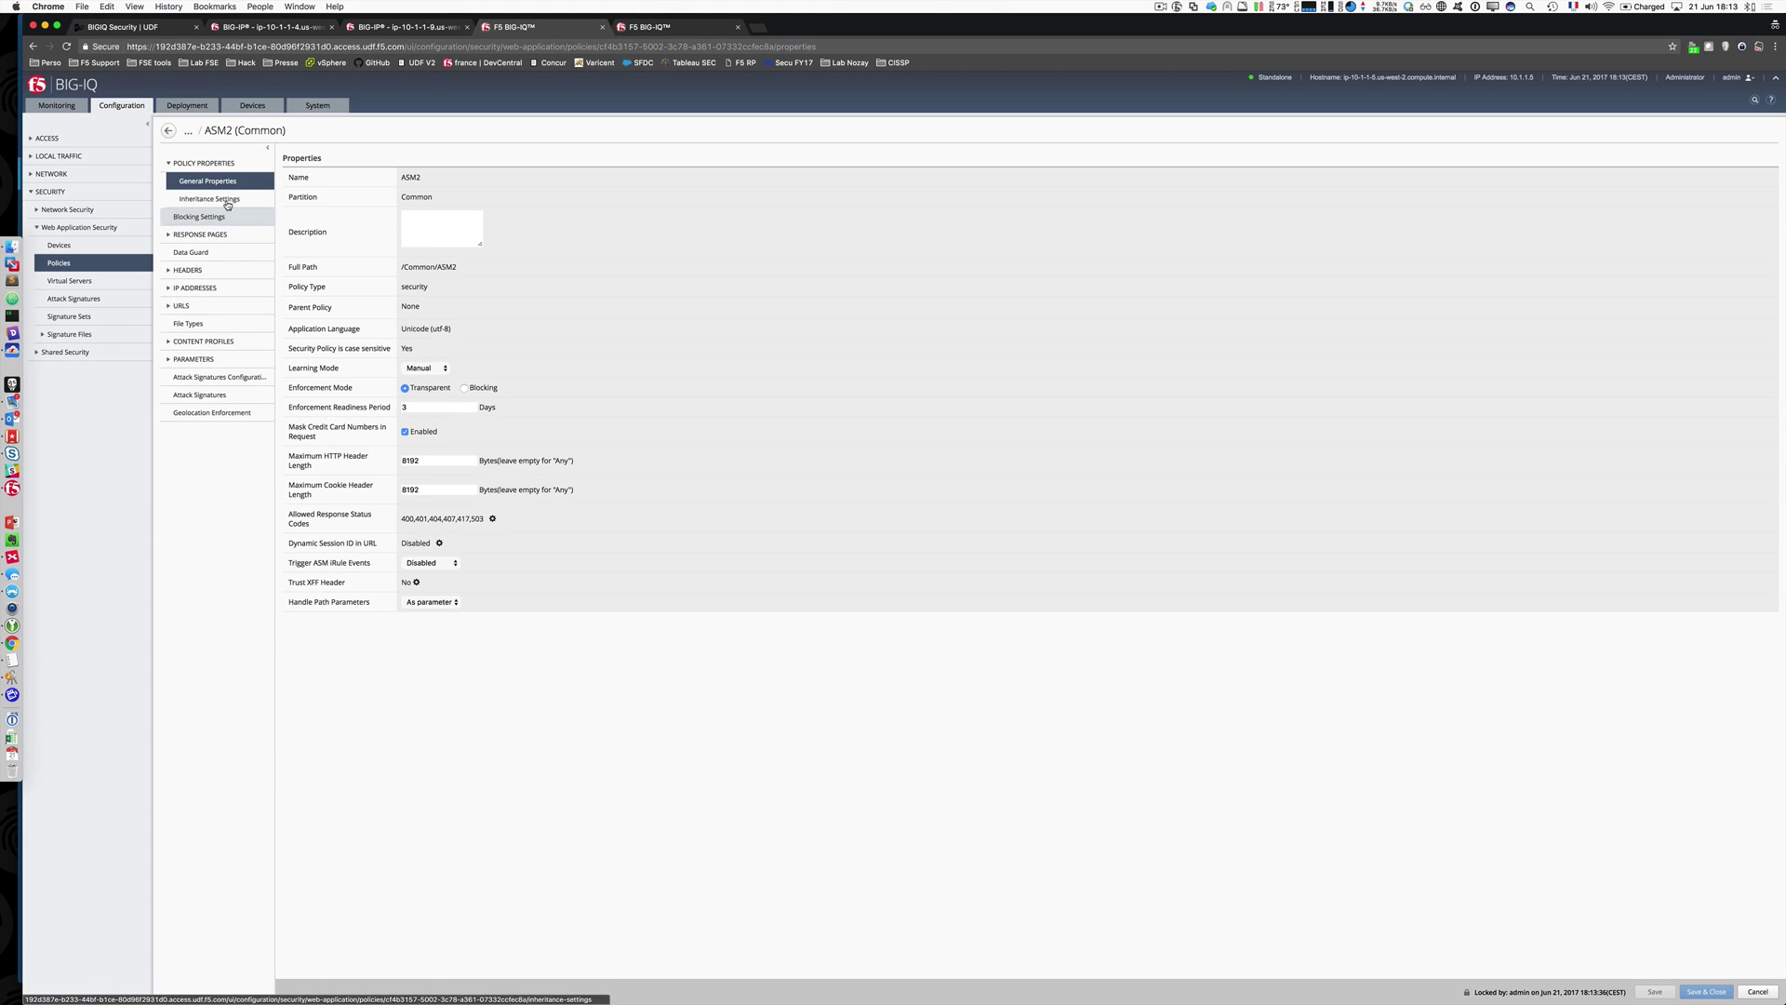
Step: Enable Learn and Alarm for a Parameters violation in ASM2's blocking settings and save
click(212, 199)
click(216, 225)
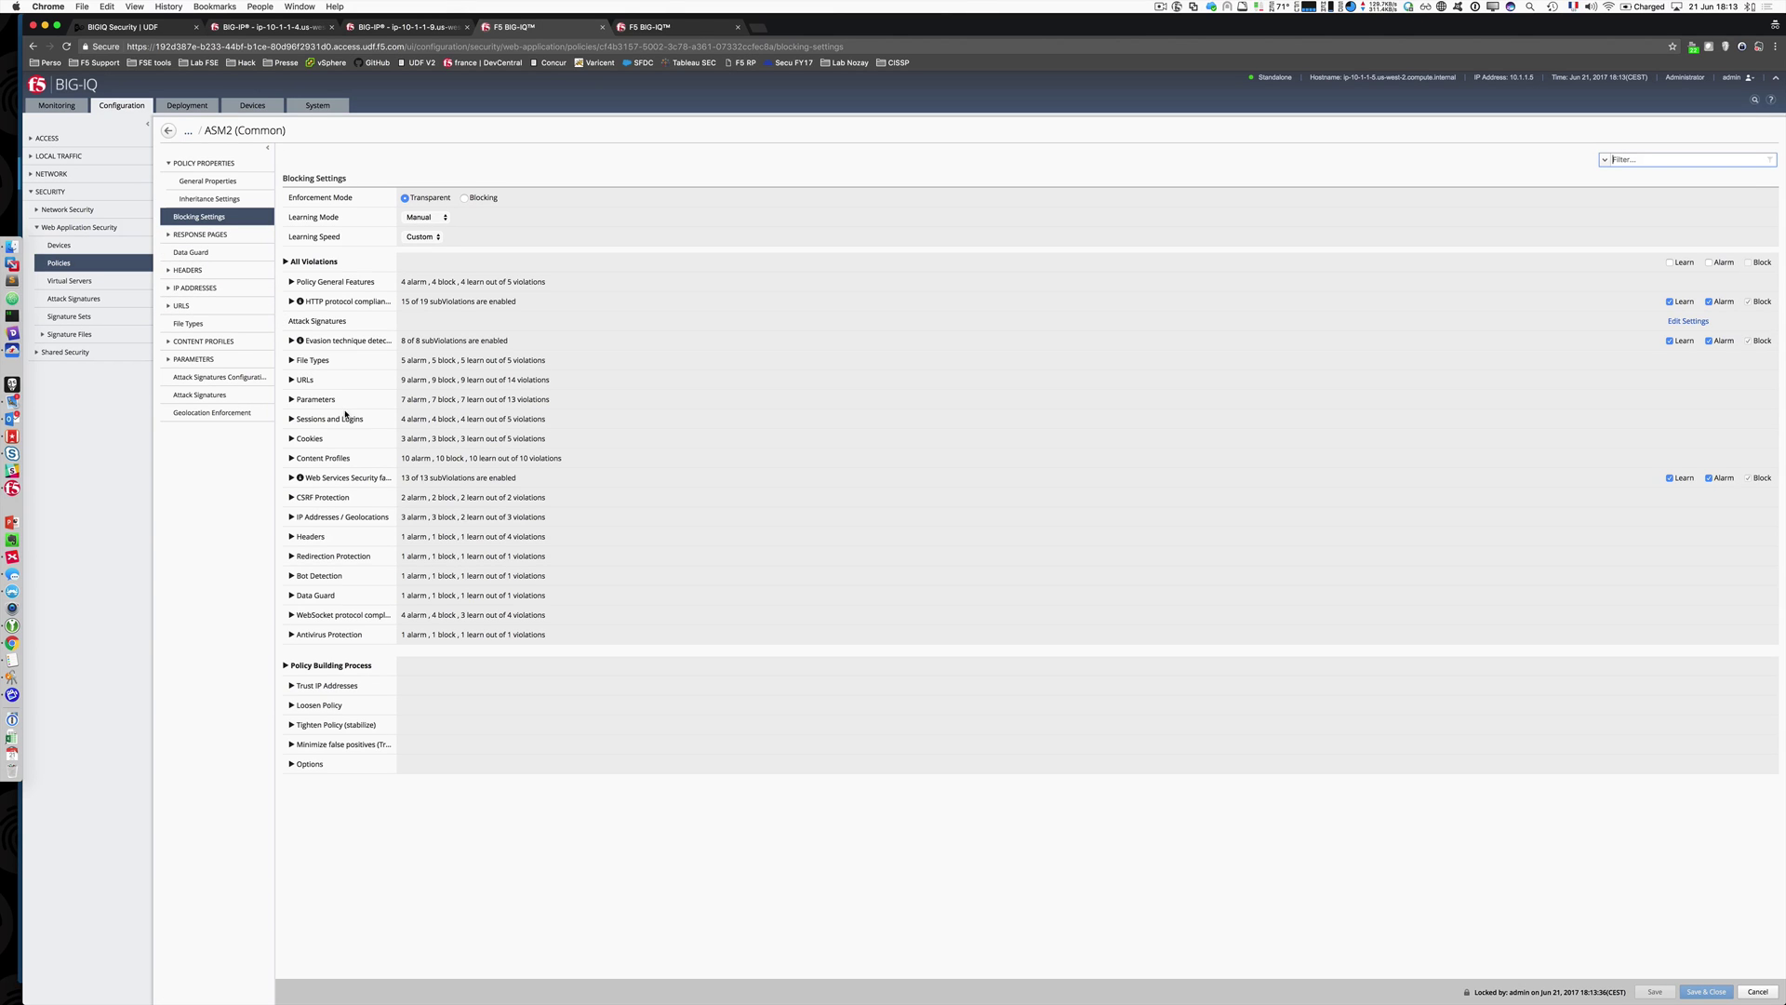
click(291, 381)
click(291, 381)
click(291, 400)
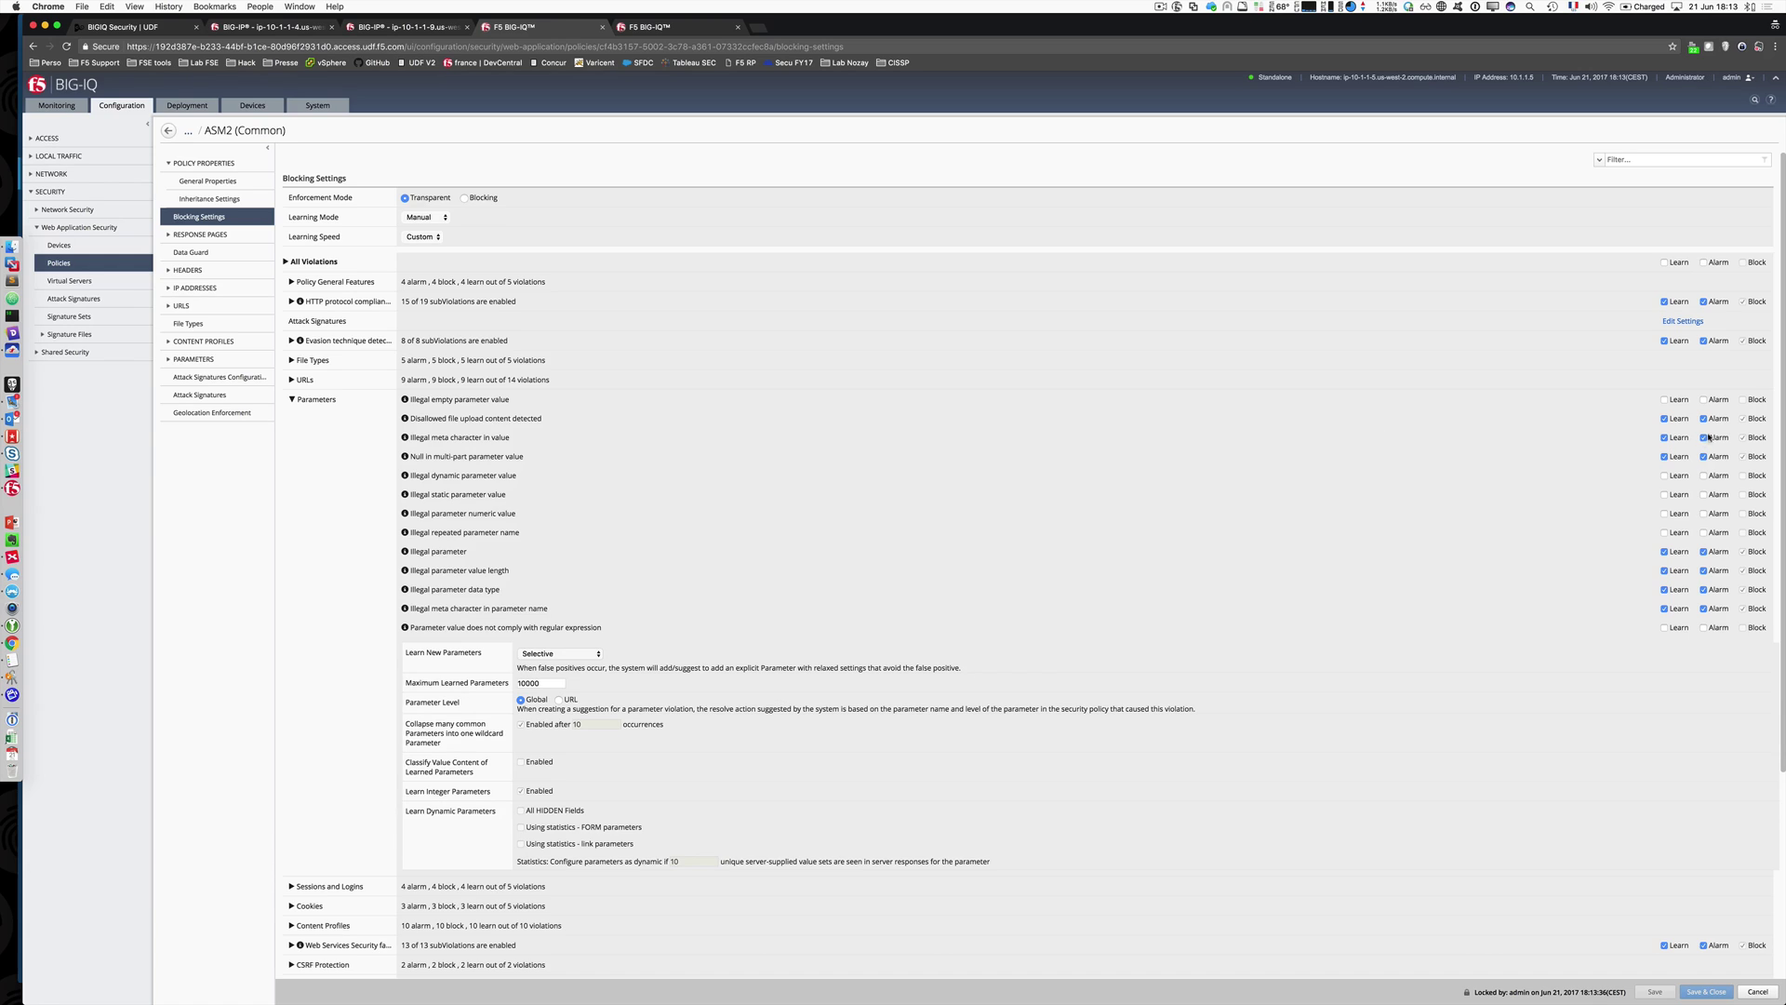
click(1665, 475)
click(1704, 475)
click(1655, 992)
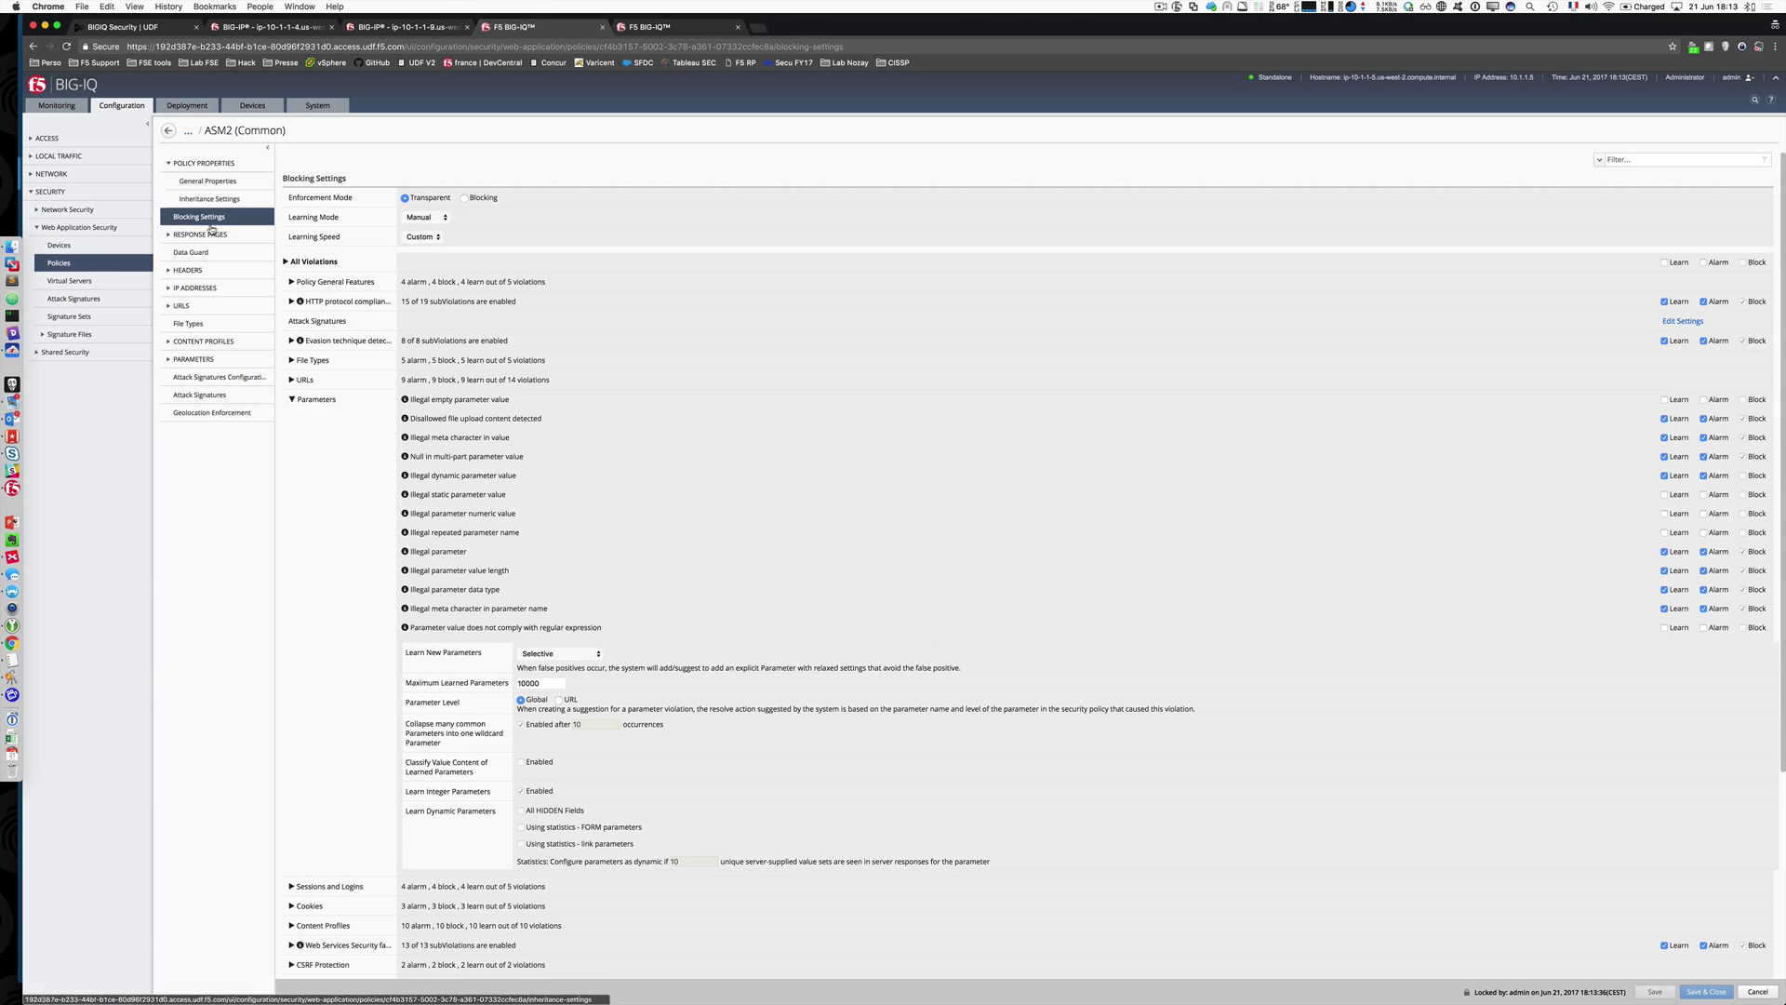
Step: Browse ASM2's Data Guard, allowed HTTP URLs and attack signatures, then return to the policies list
click(183, 254)
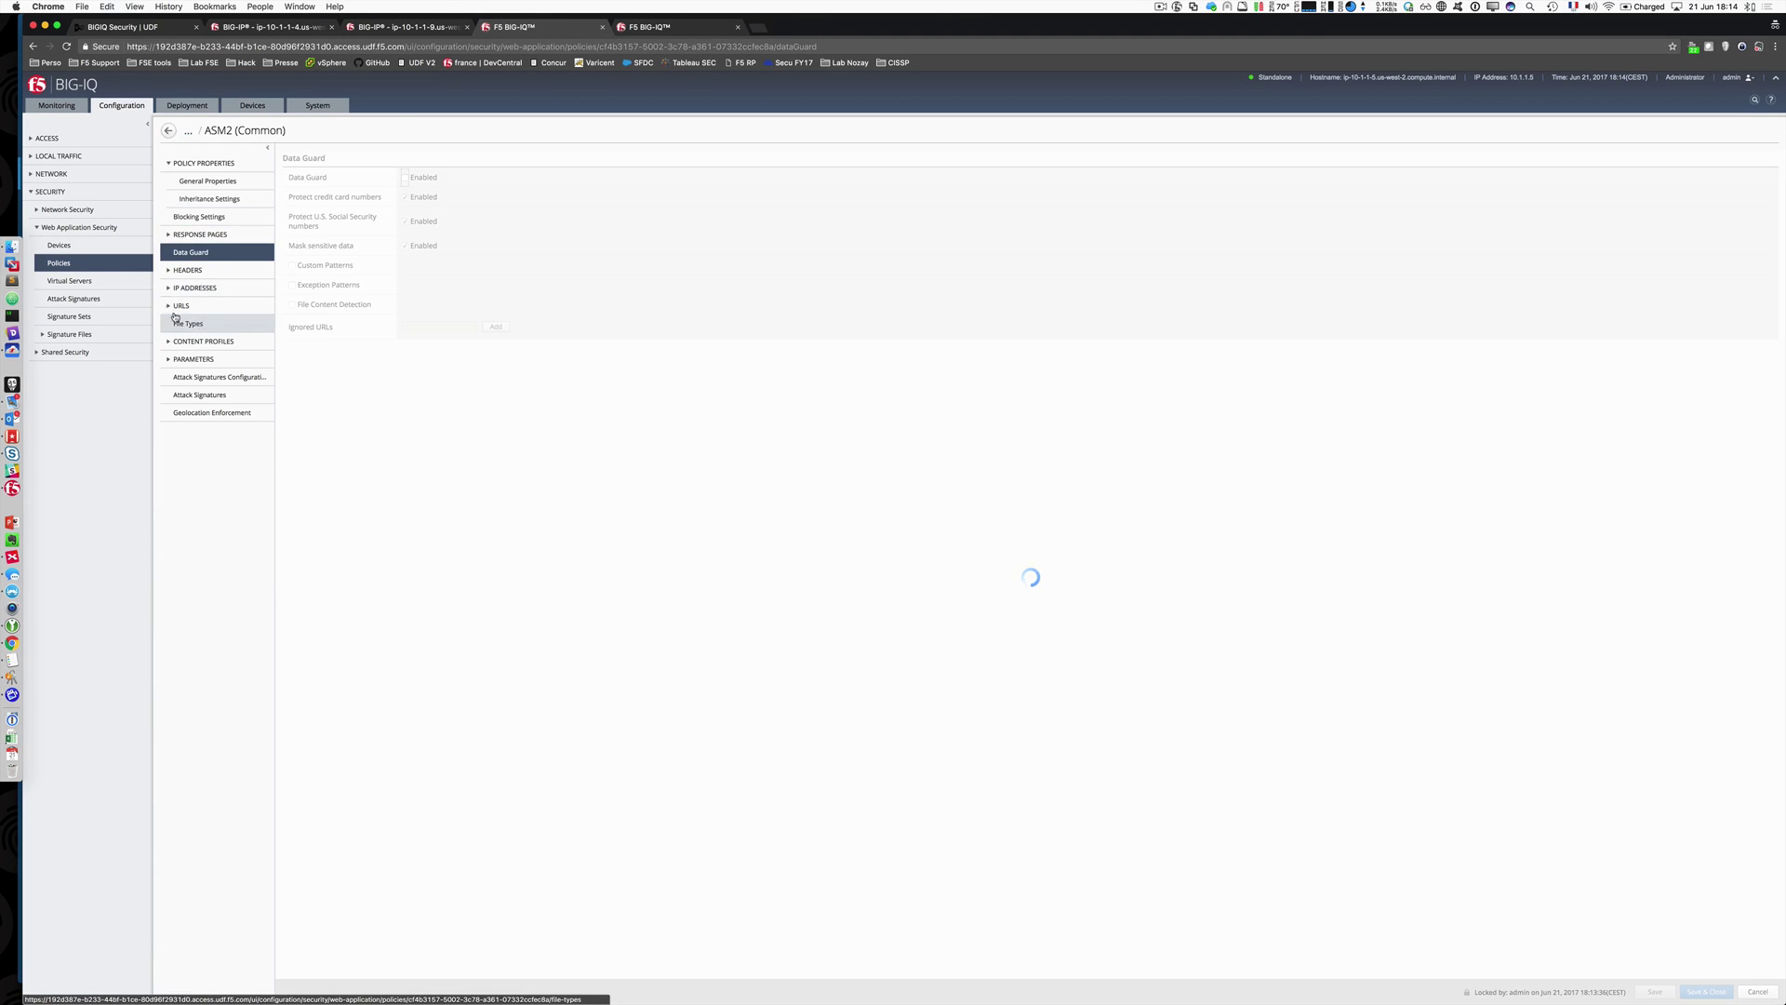
click(182, 305)
click(191, 326)
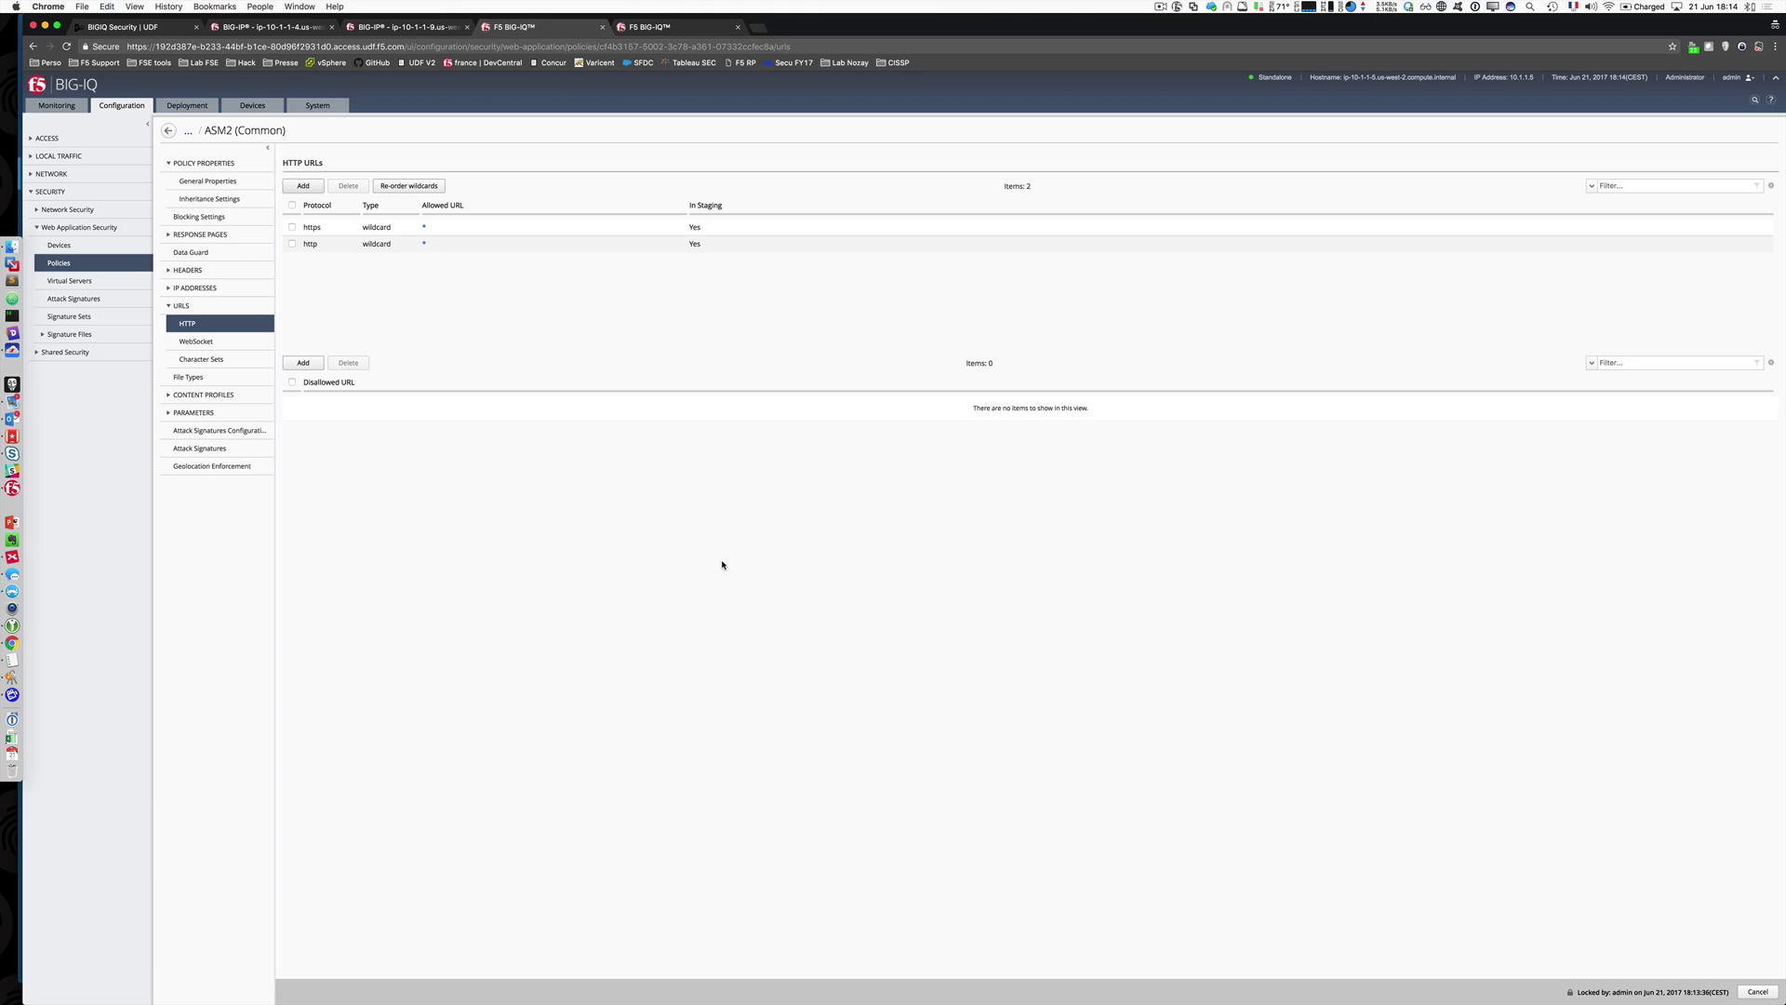
click(191, 439)
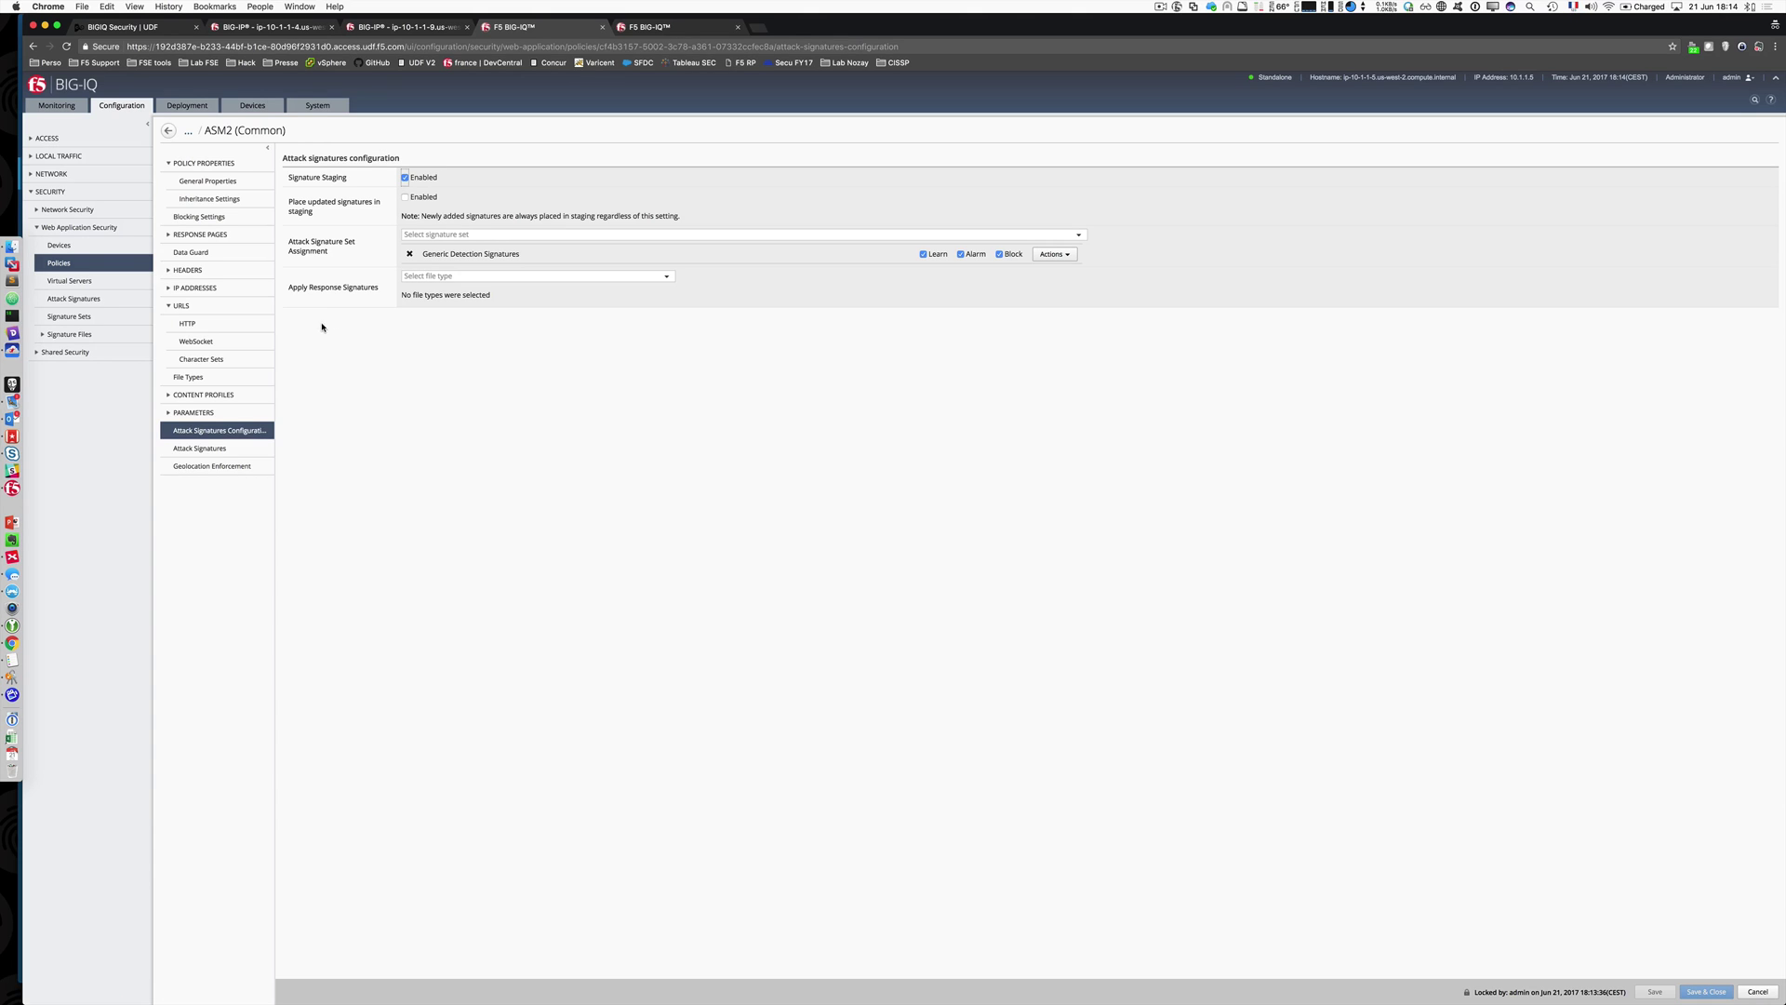
click(233, 448)
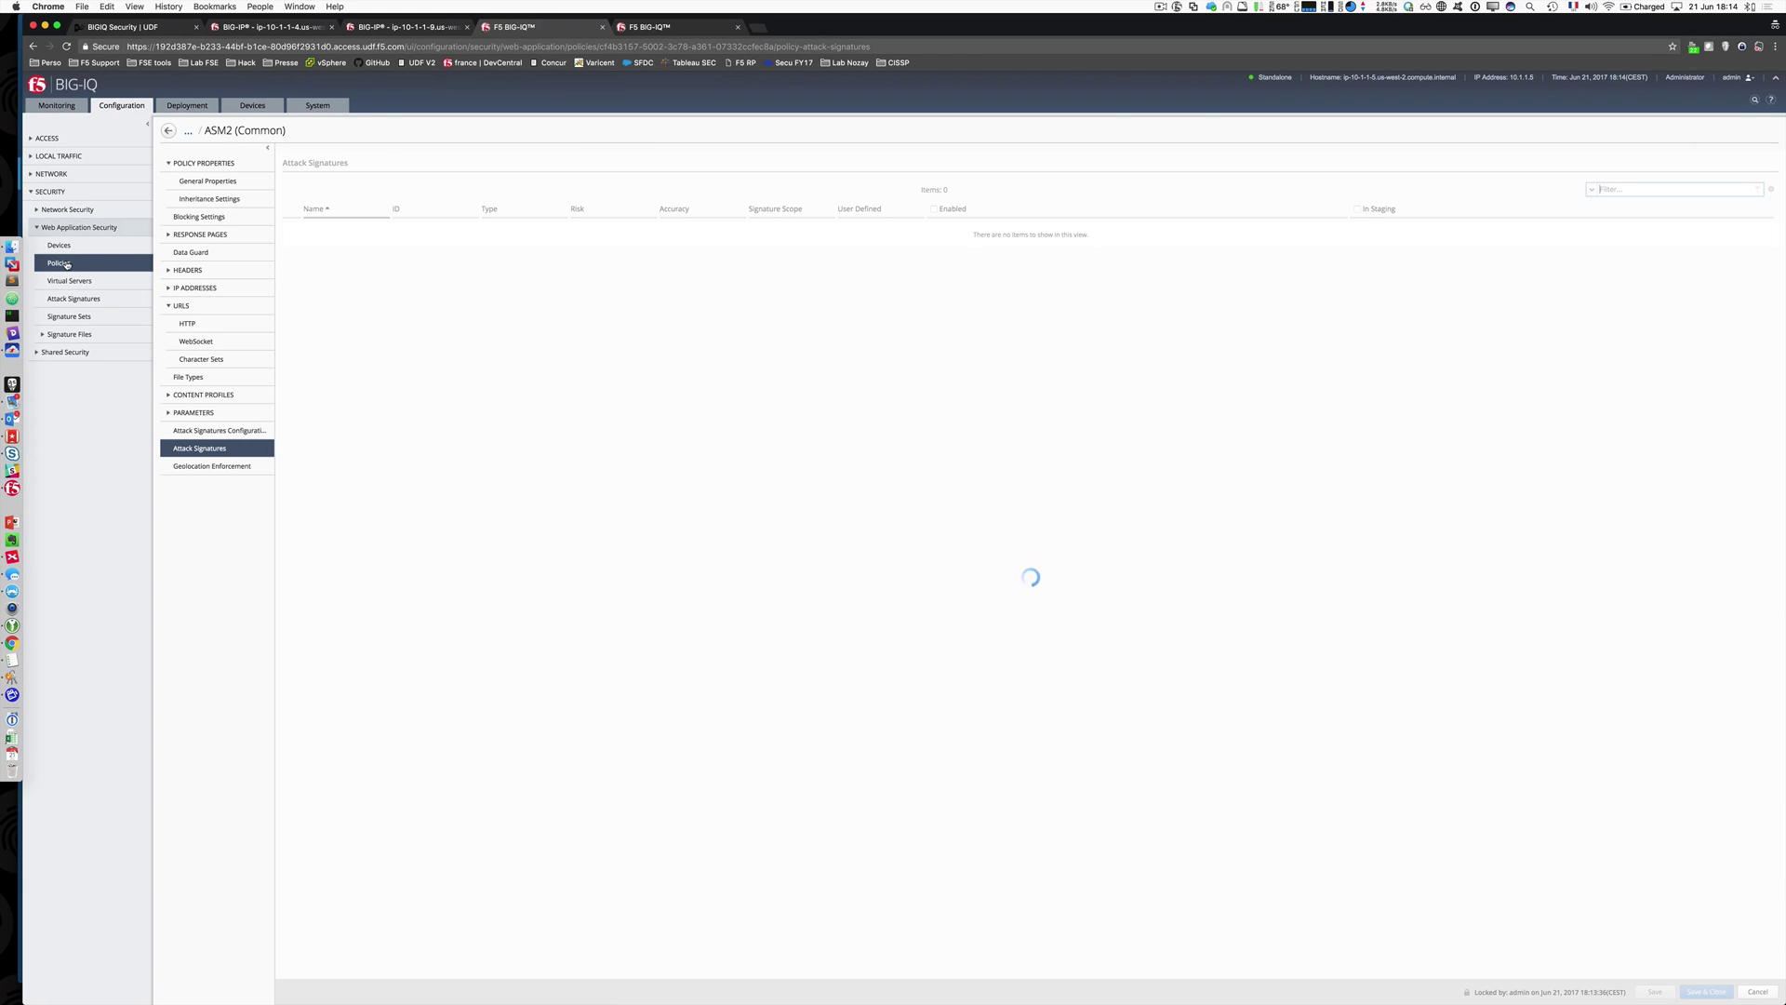
click(168, 132)
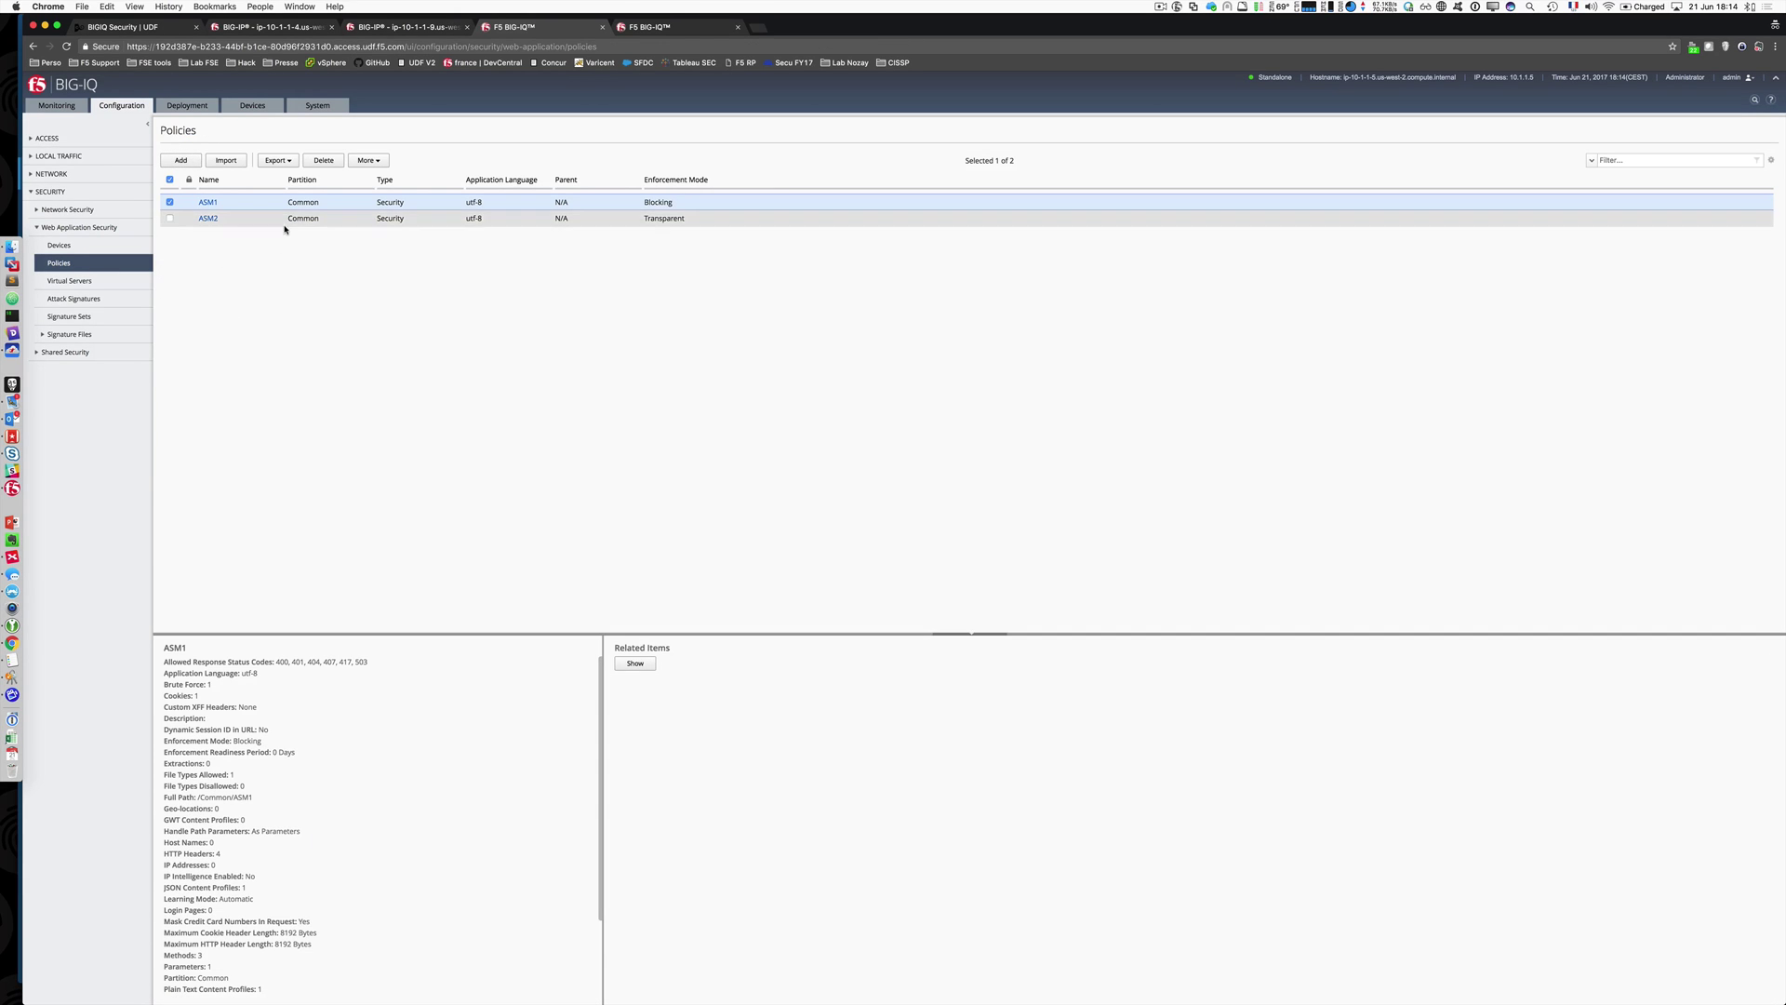
Step: Attach /Common/ASM2 to virtual server VS_Demo_Matt and save it
click(283, 223)
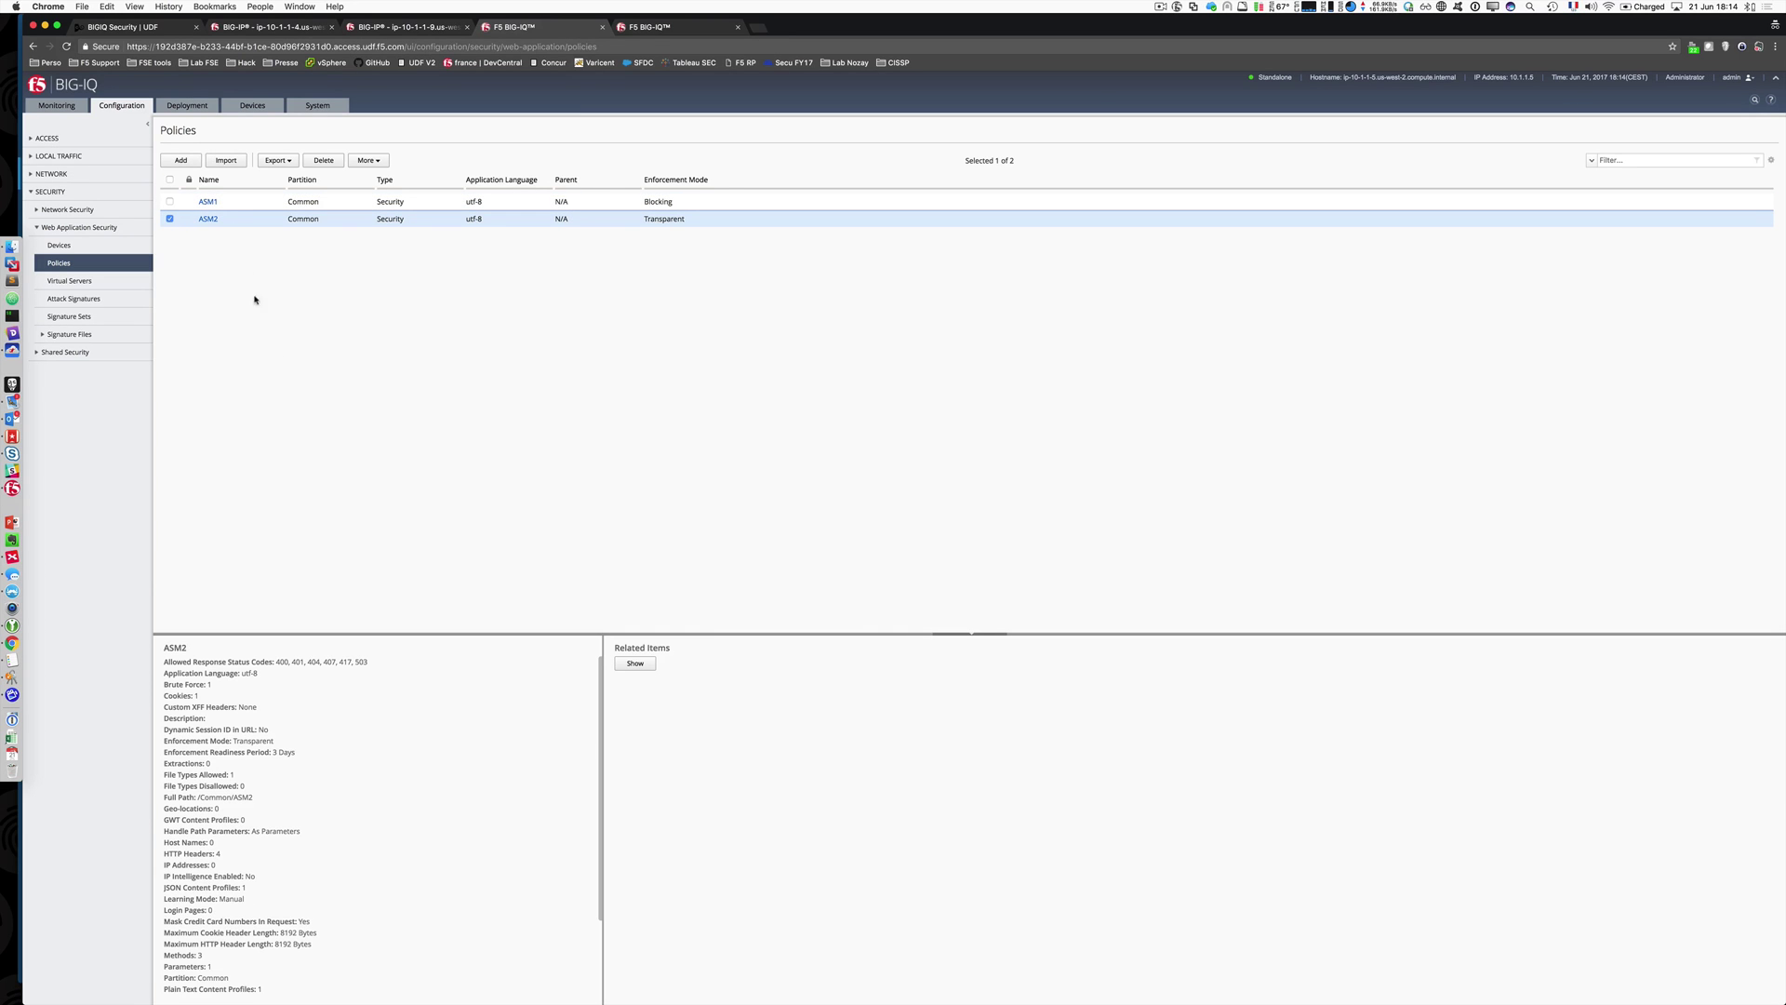
click(127, 290)
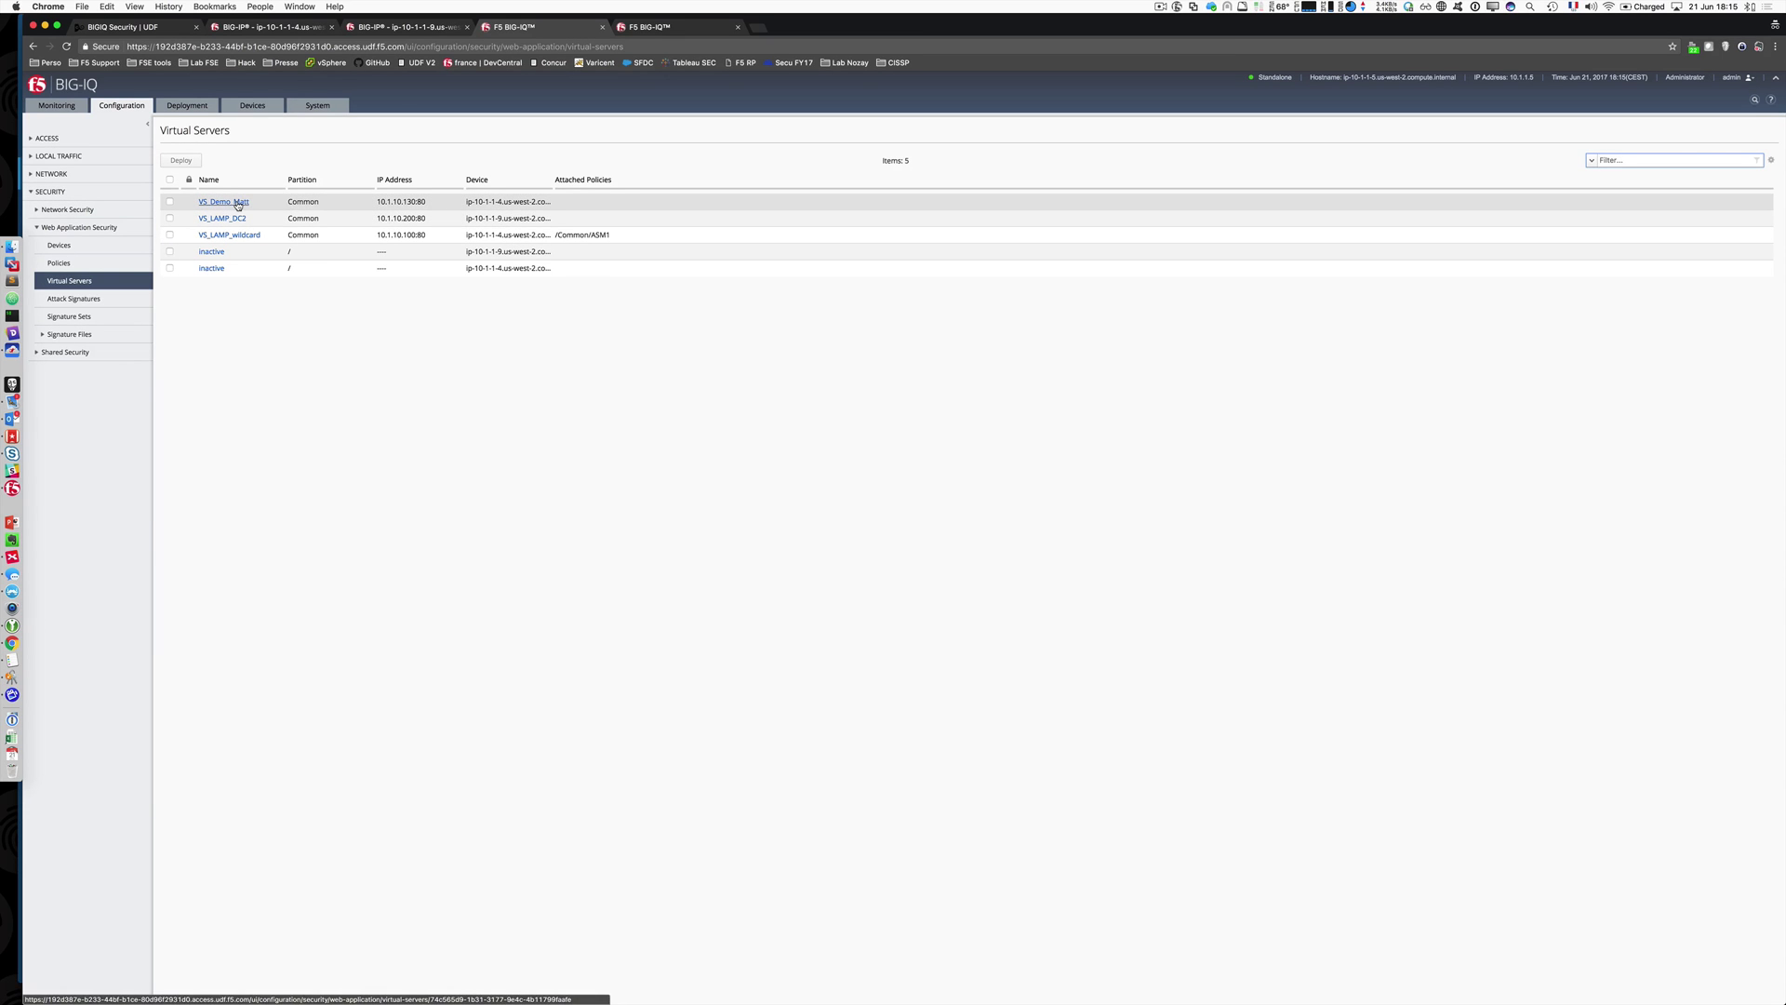
click(234, 203)
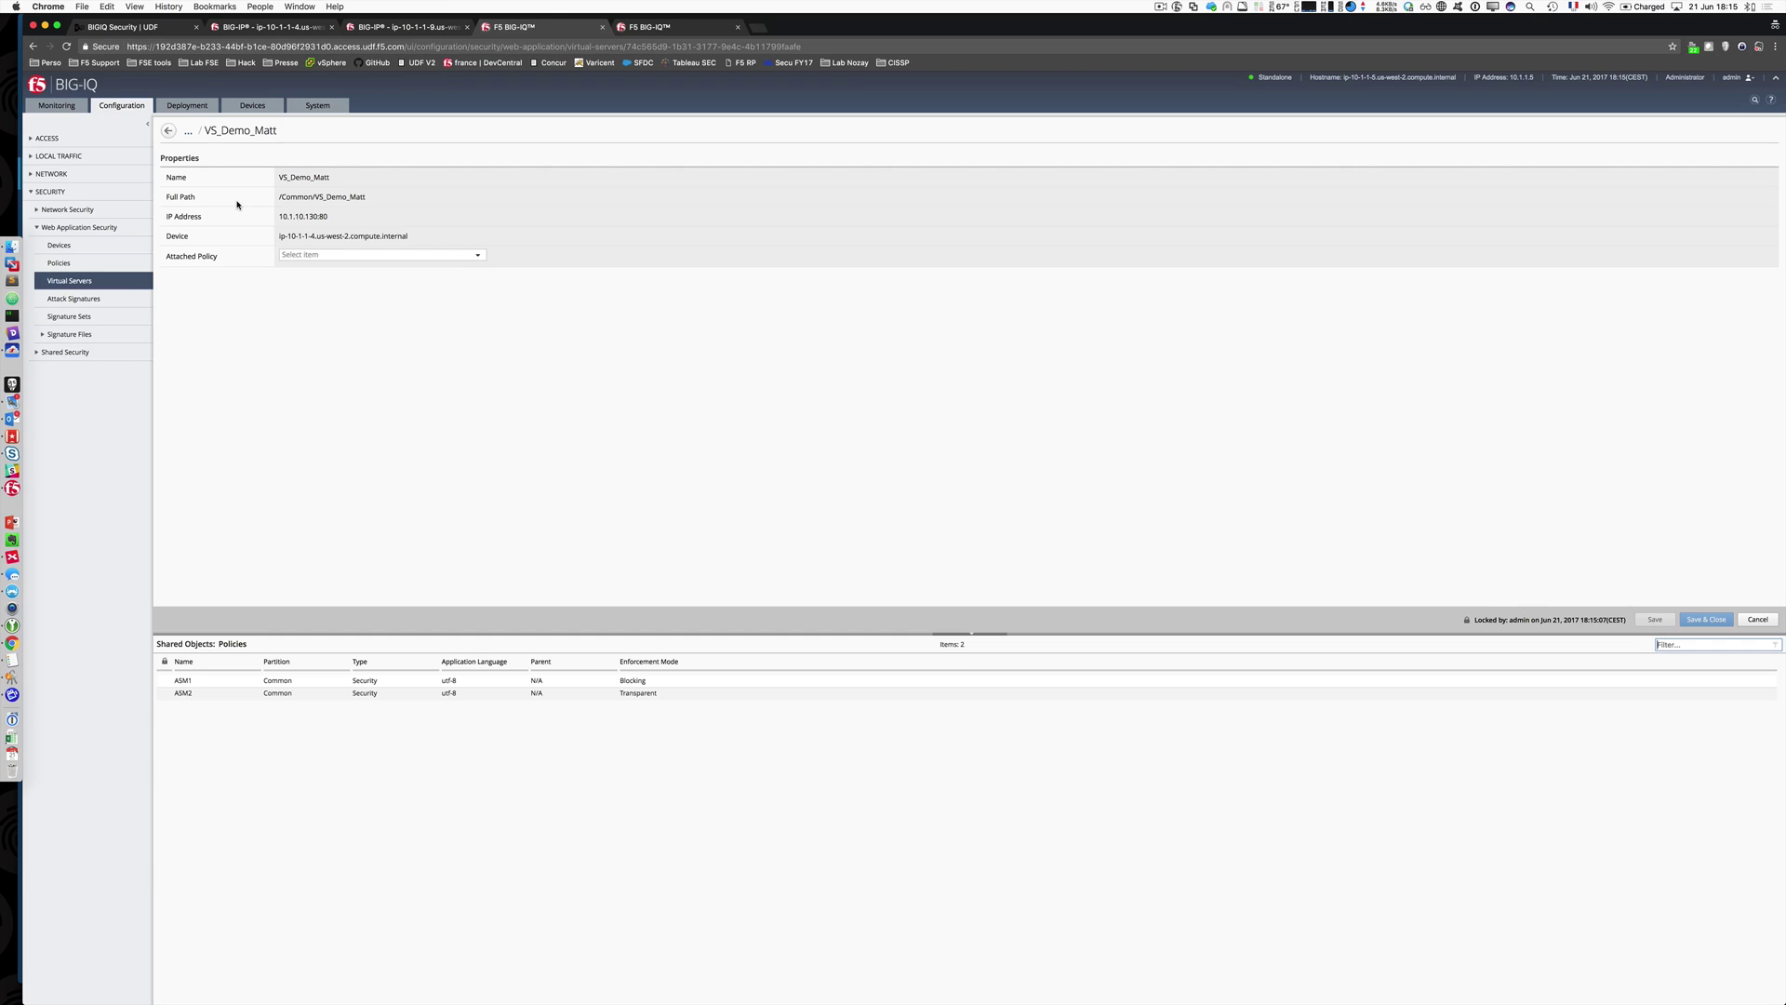
click(484, 255)
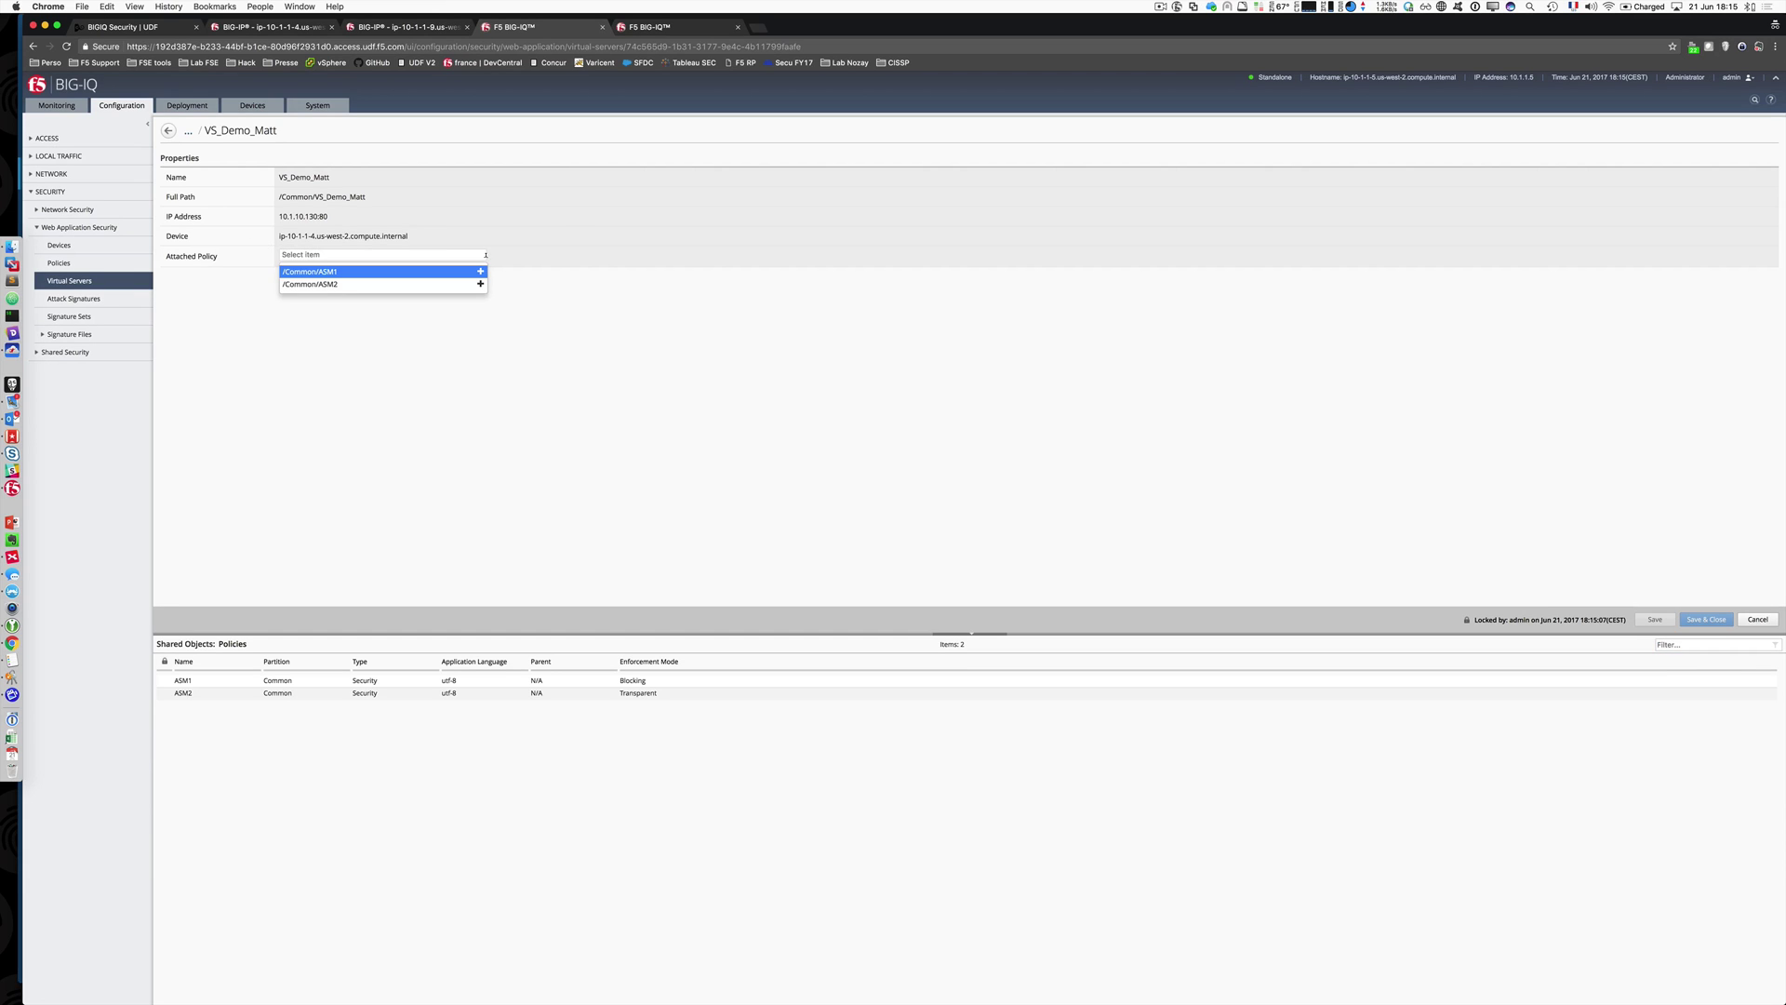
click(480, 285)
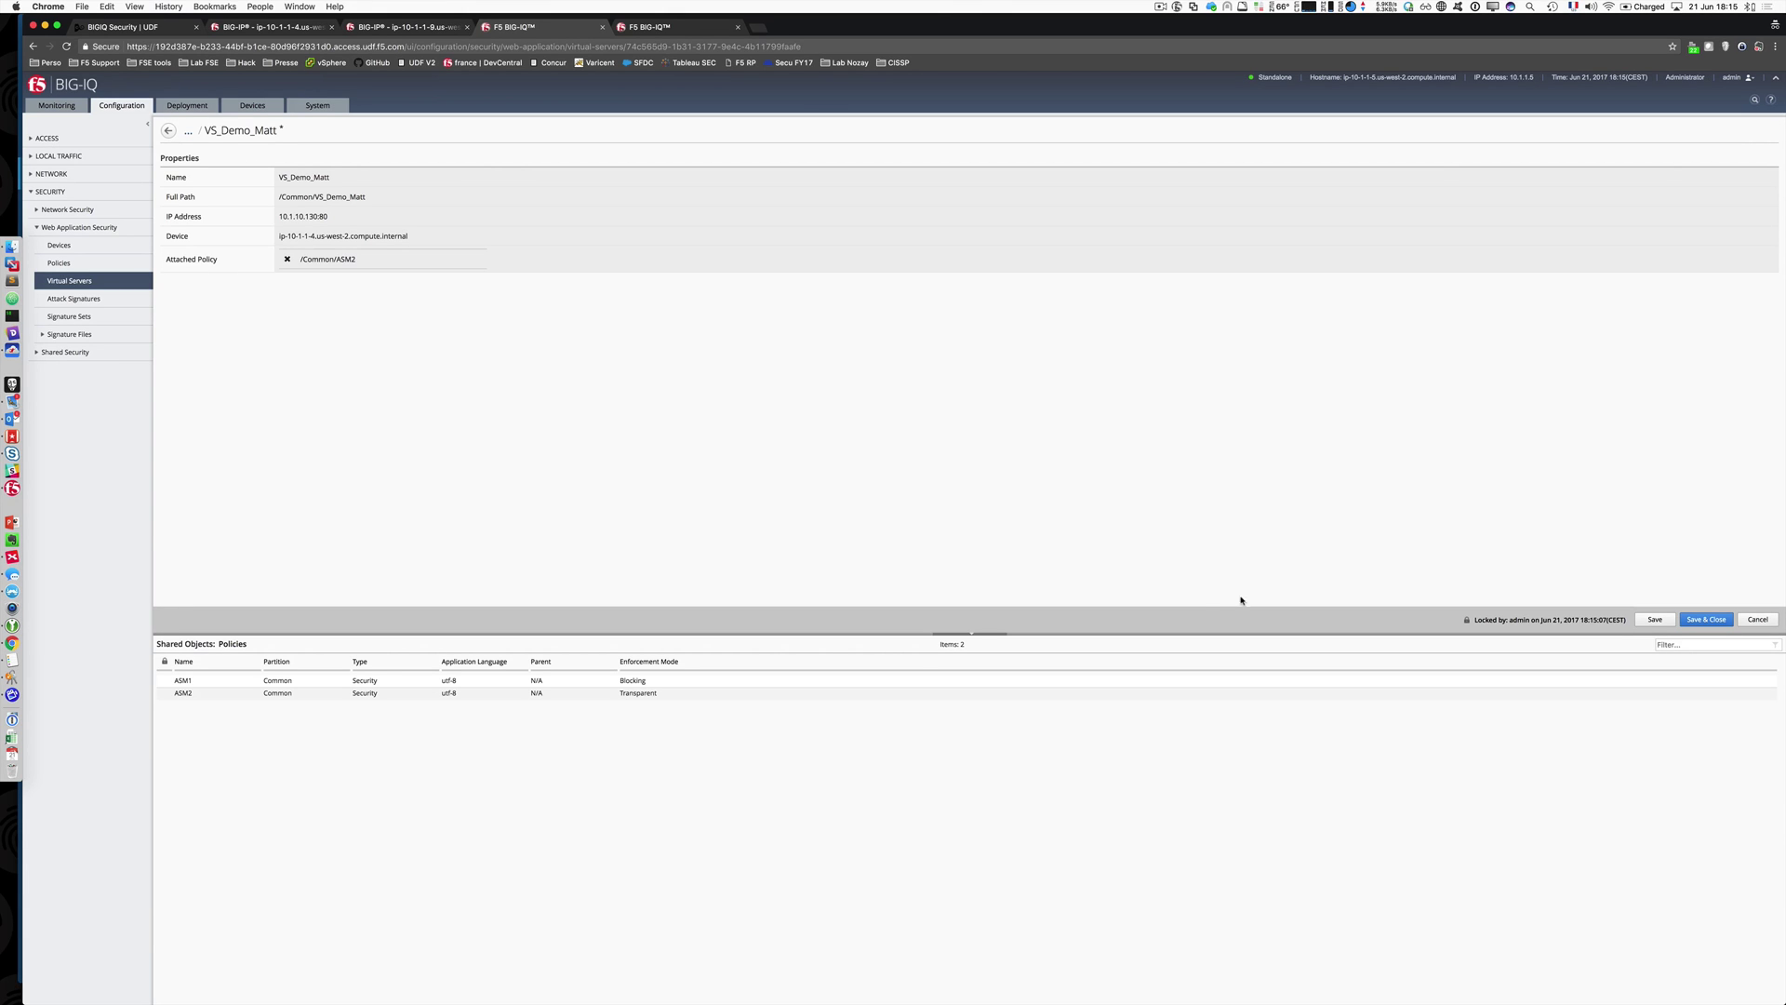
click(1706, 619)
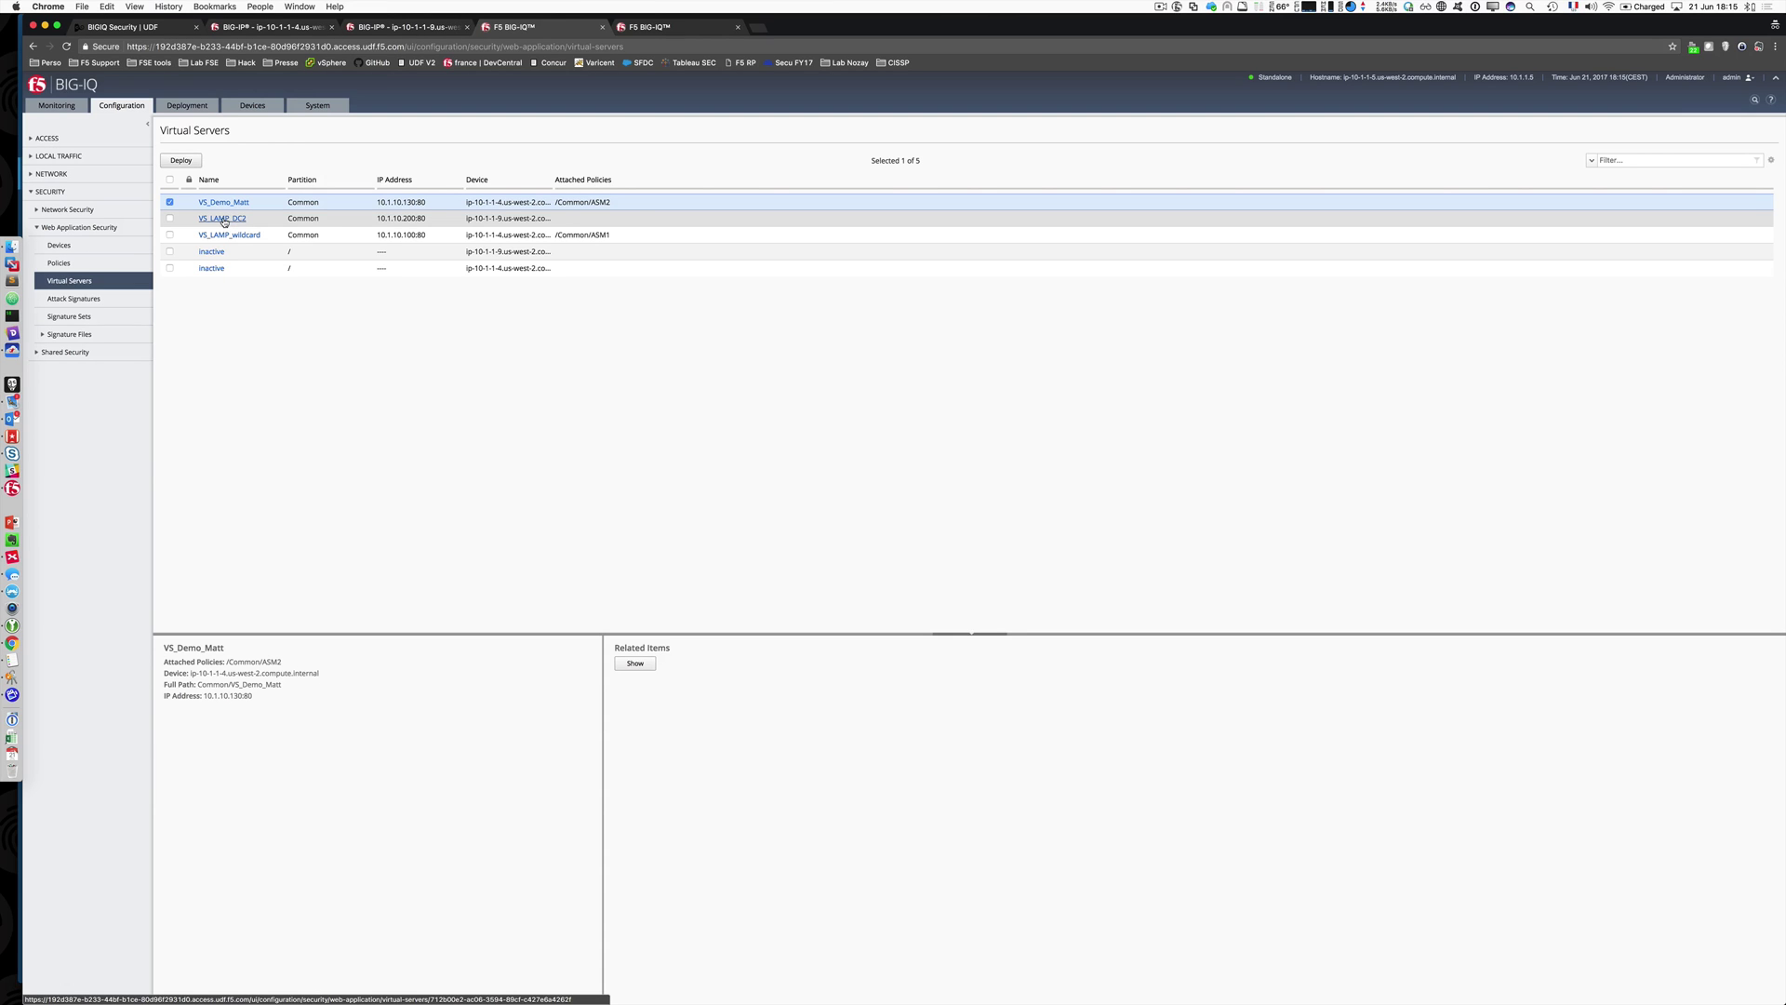
Step: Attach /Common/ASM2 to virtual server VS_LAMP_DC2 and save it
click(224, 220)
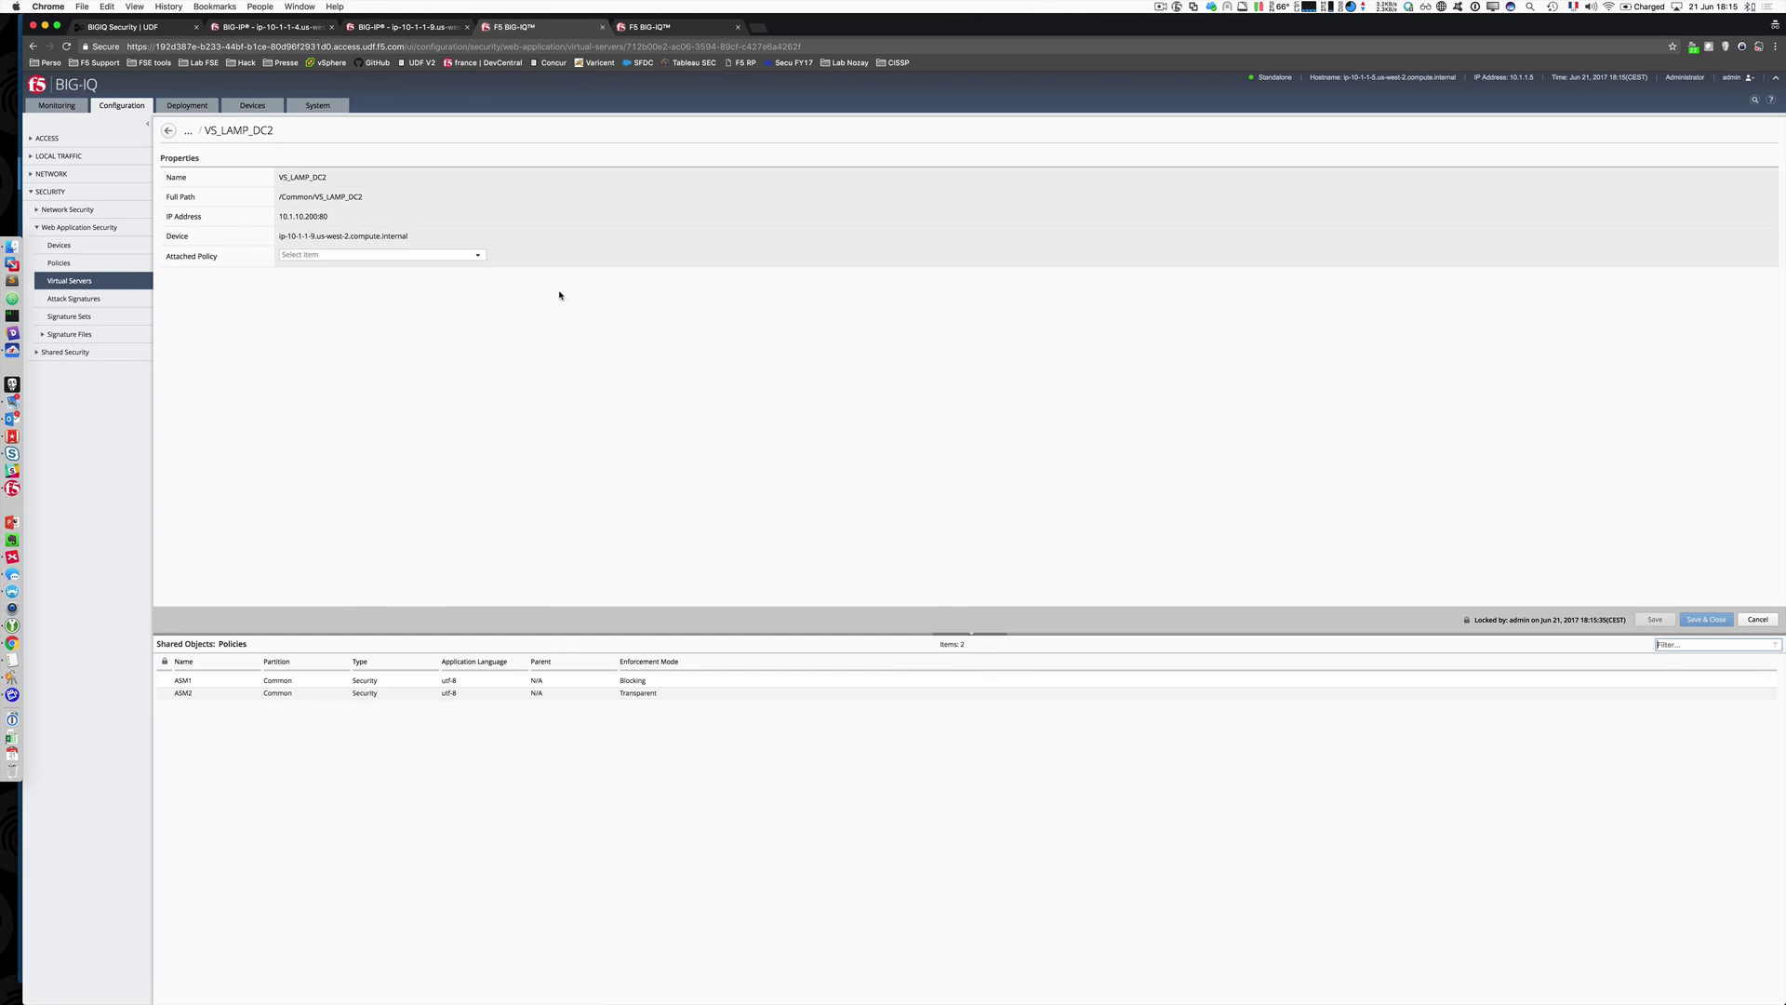
click(477, 256)
click(479, 286)
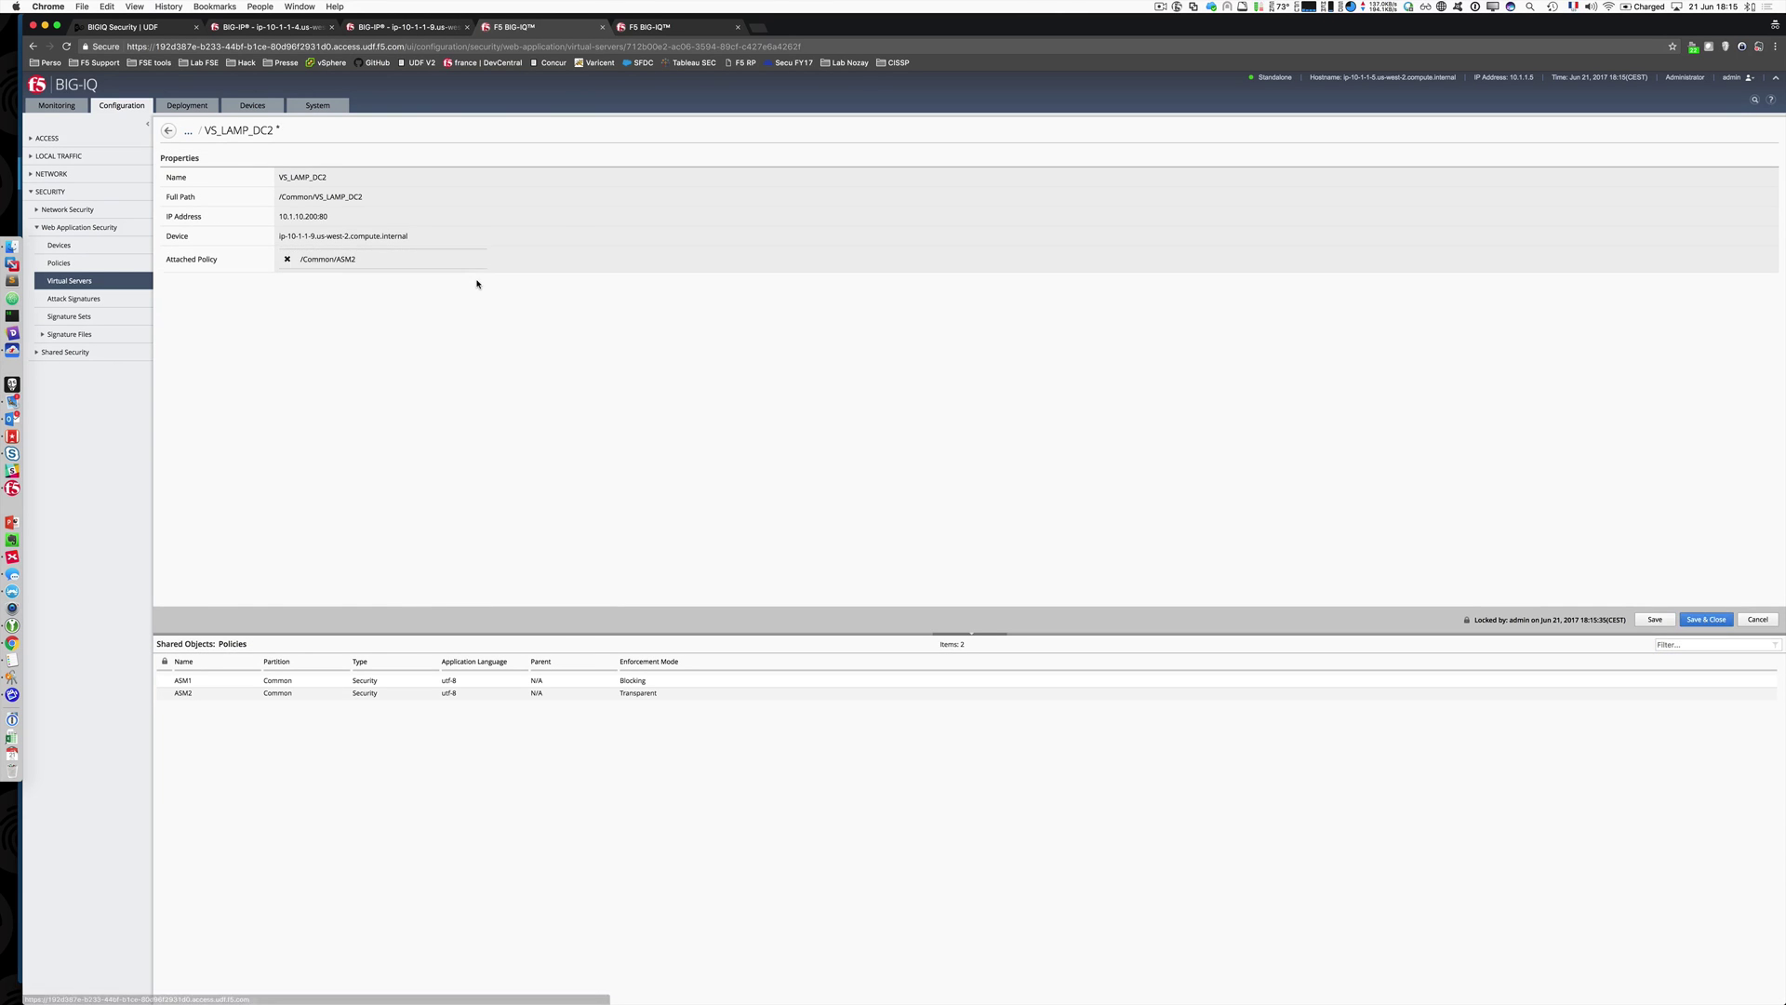
click(1706, 620)
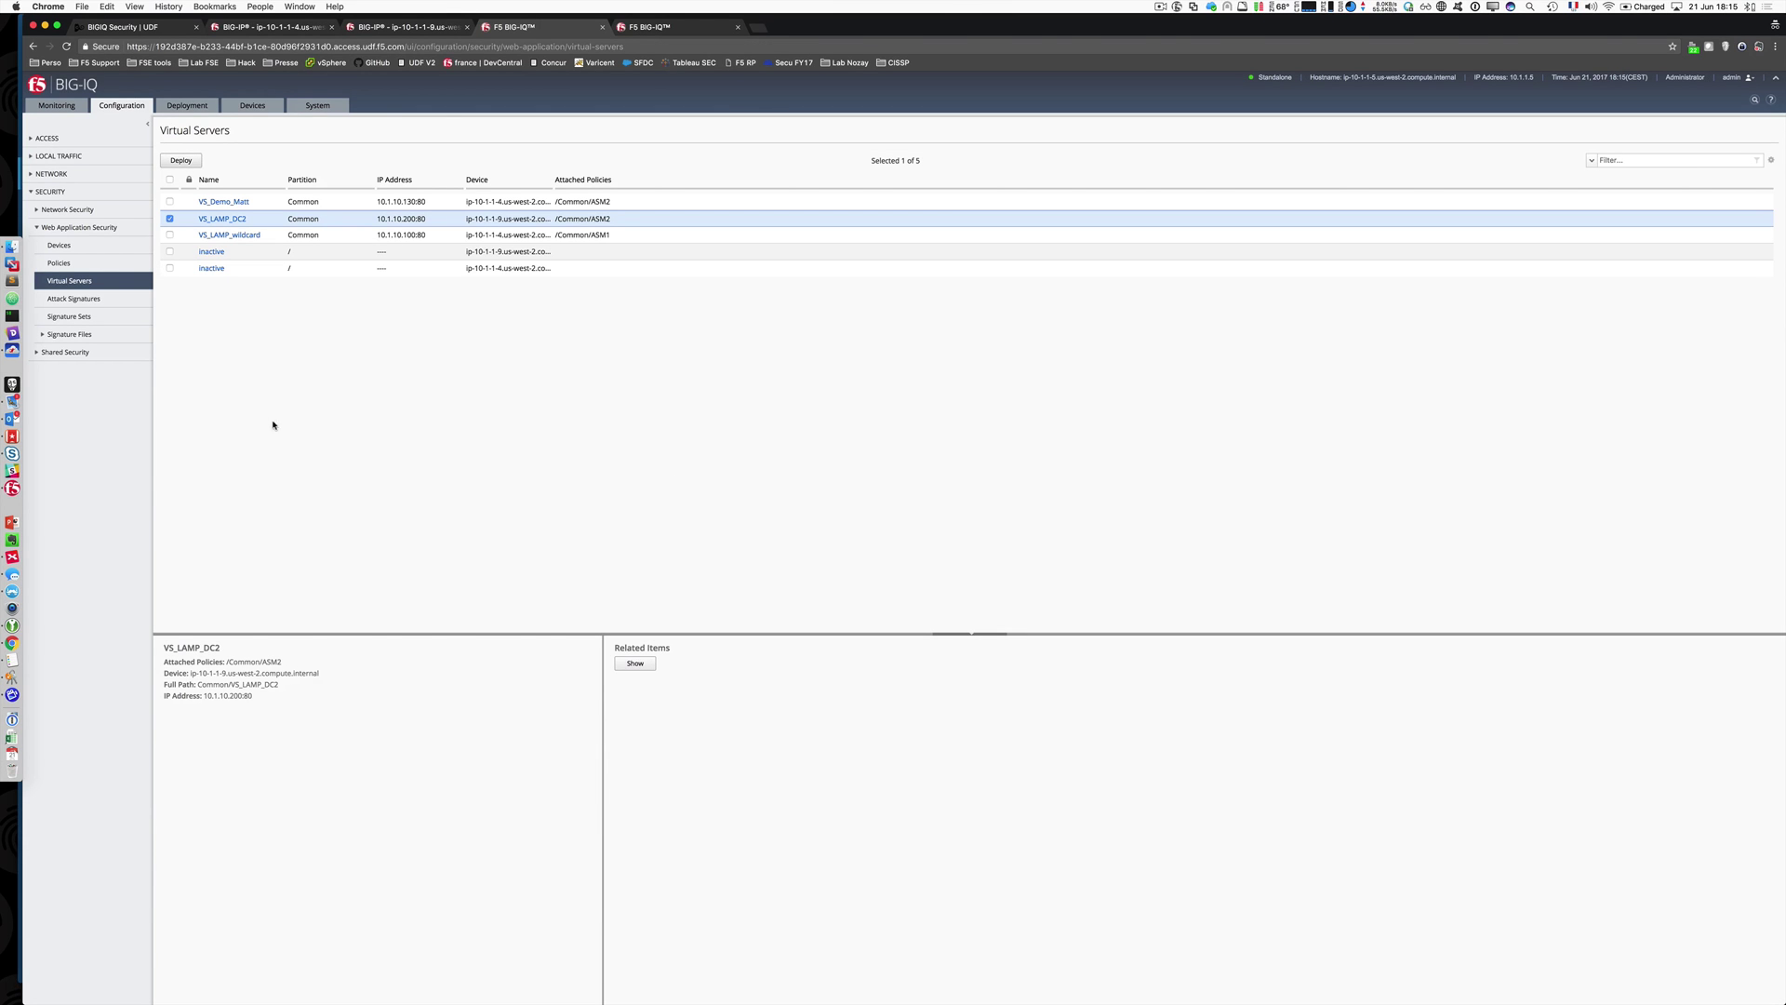
click(71, 319)
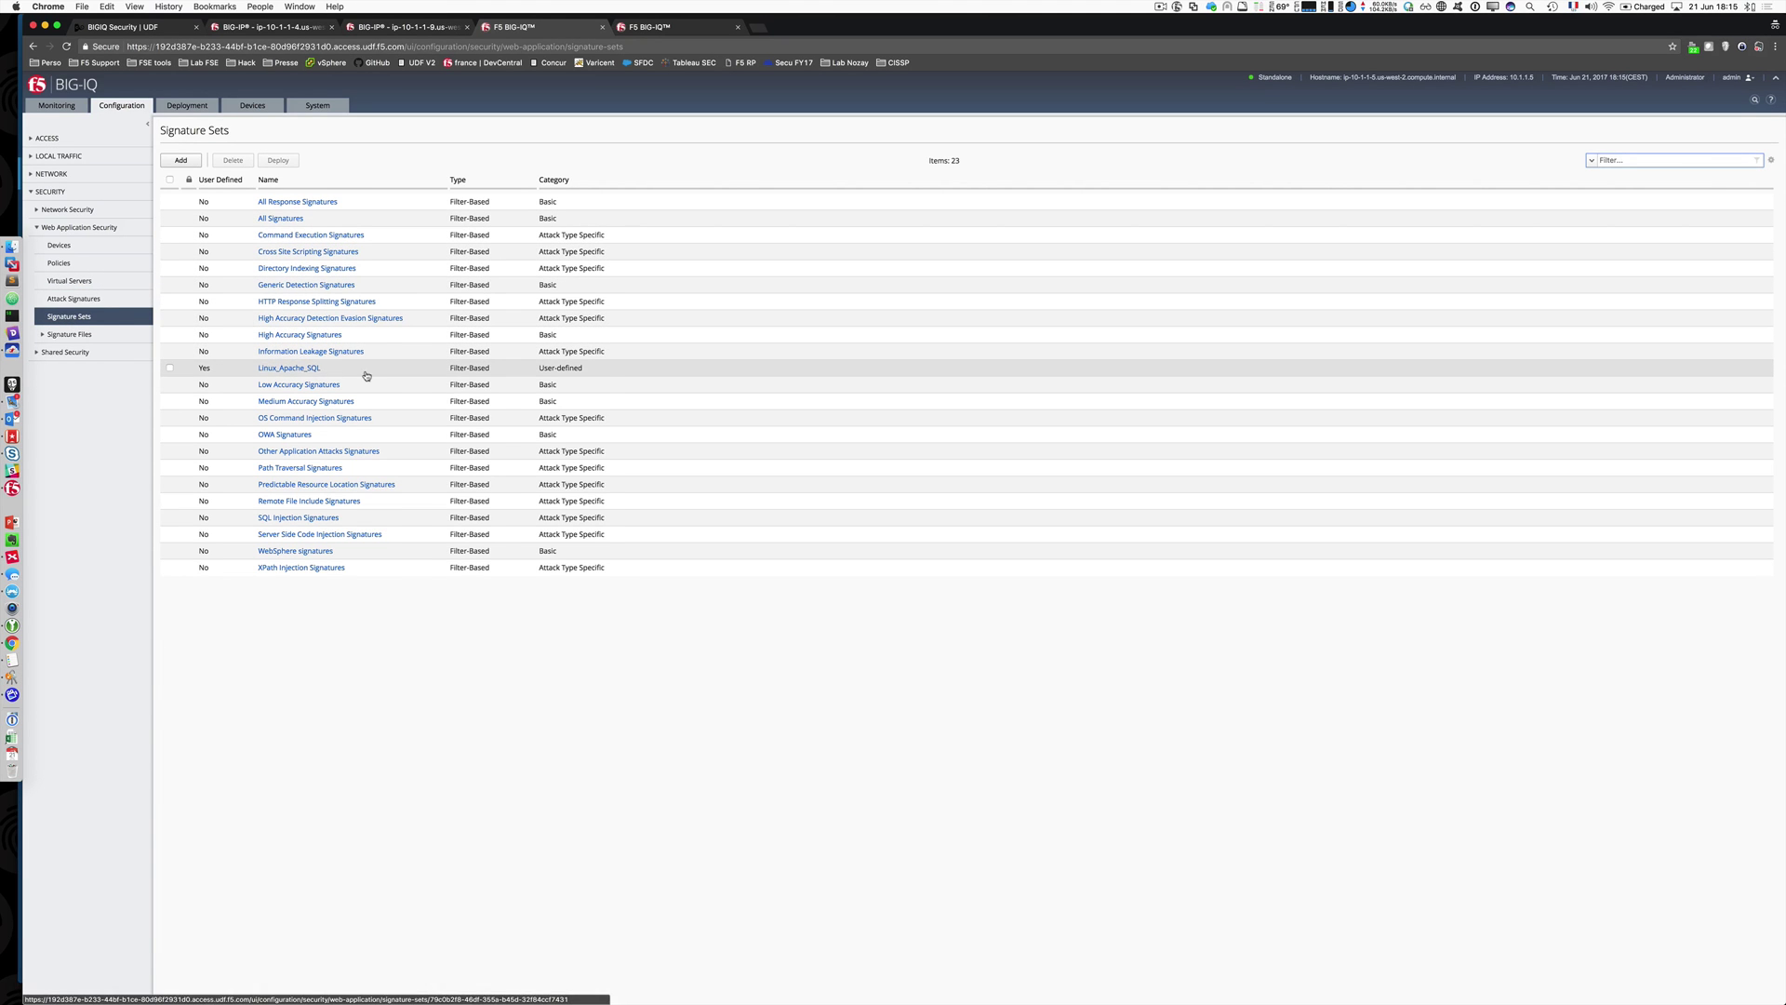
Step: Inspect the signatures selected by the Linux_Apache_SQL set, then go to the security policies list
click(284, 369)
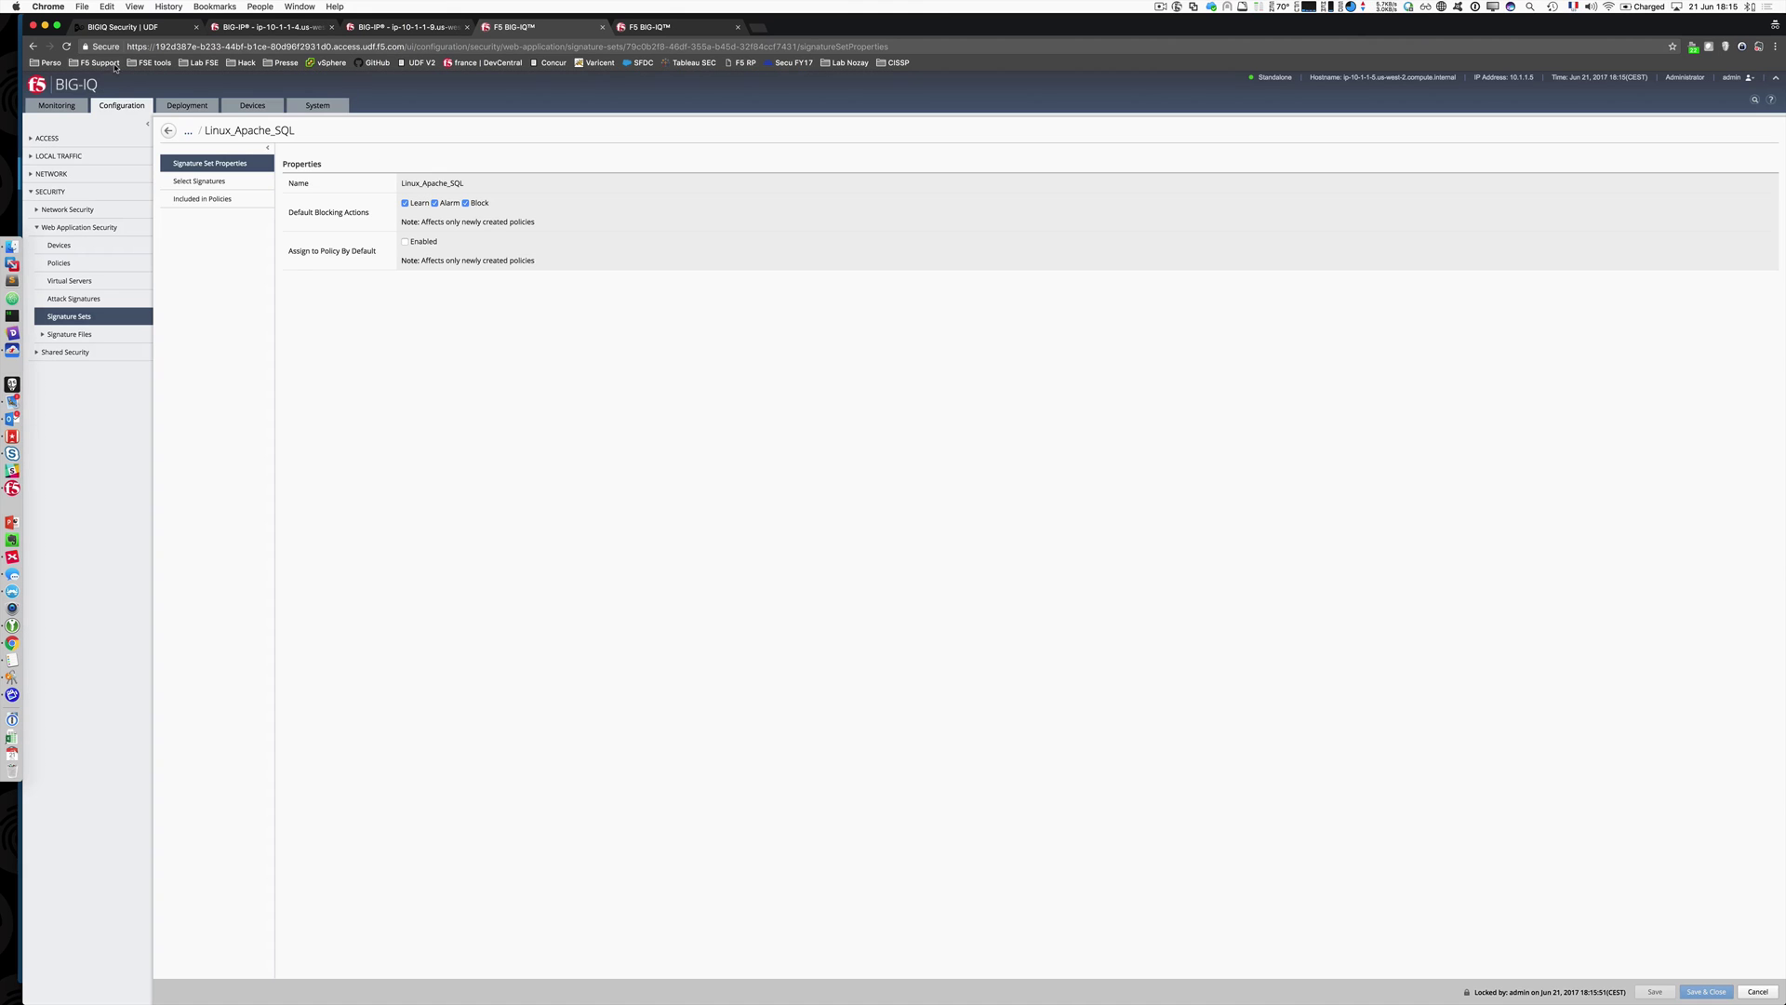
click(214, 184)
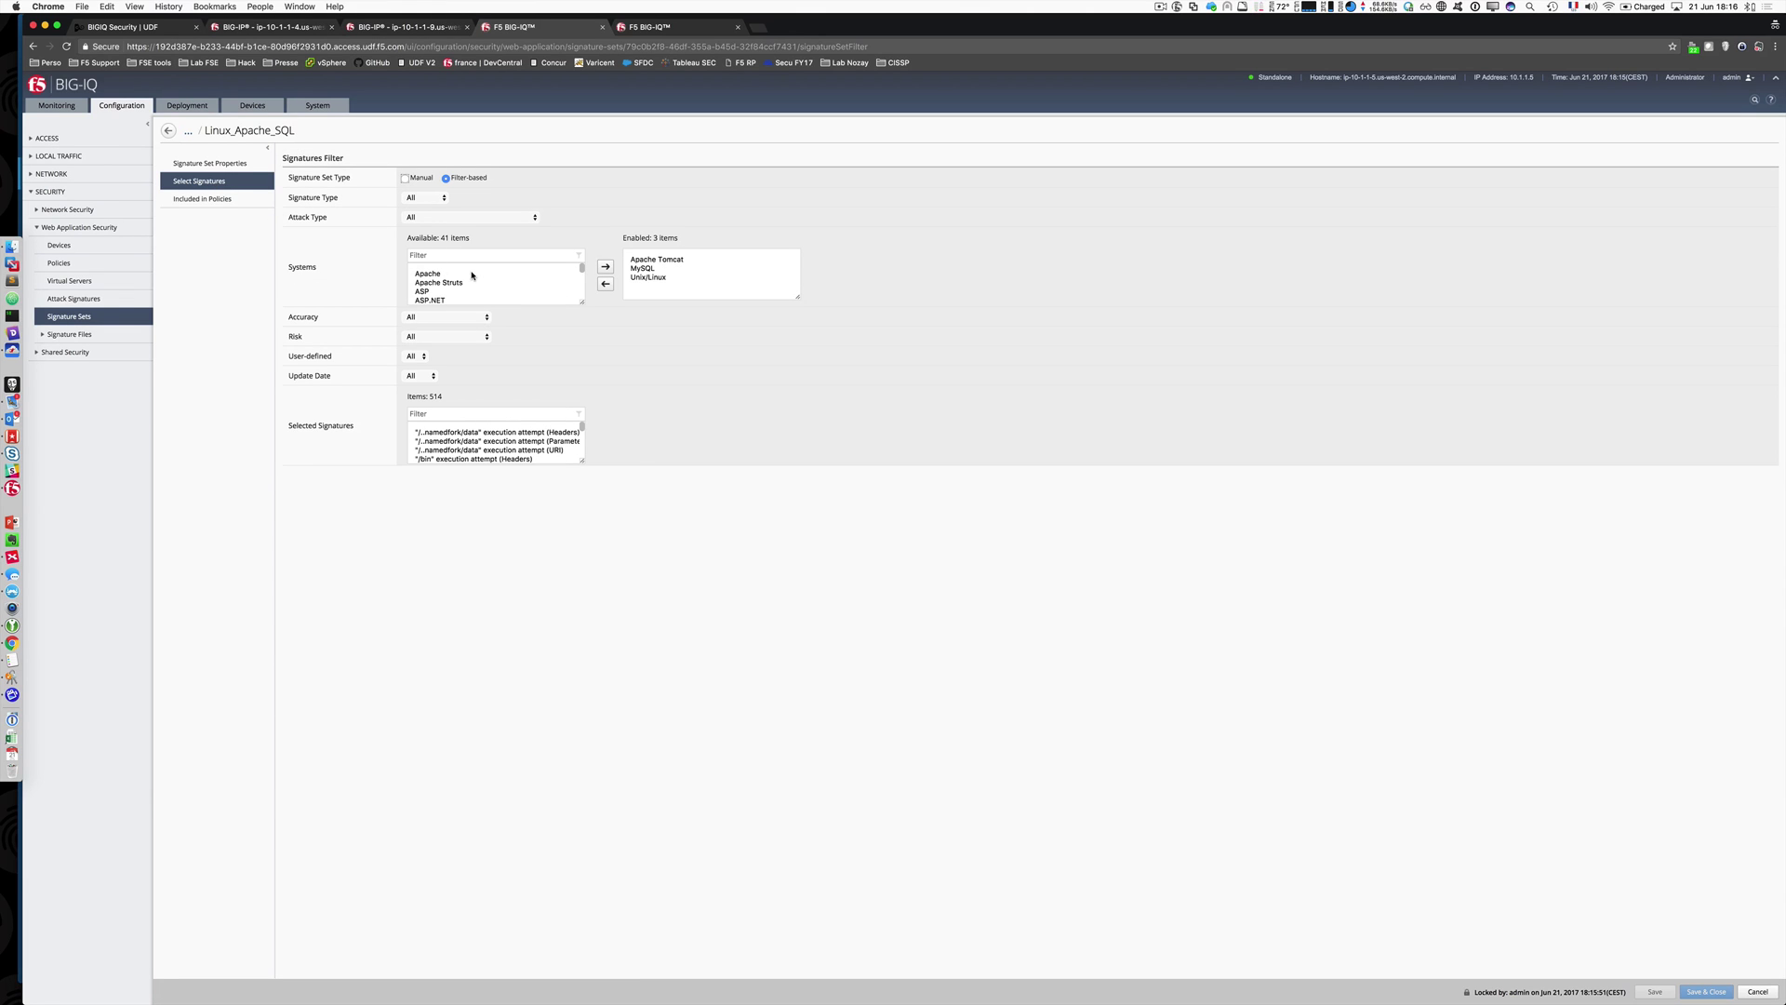
scroll(472, 276, down, 2)
scroll(472, 275, down, 10)
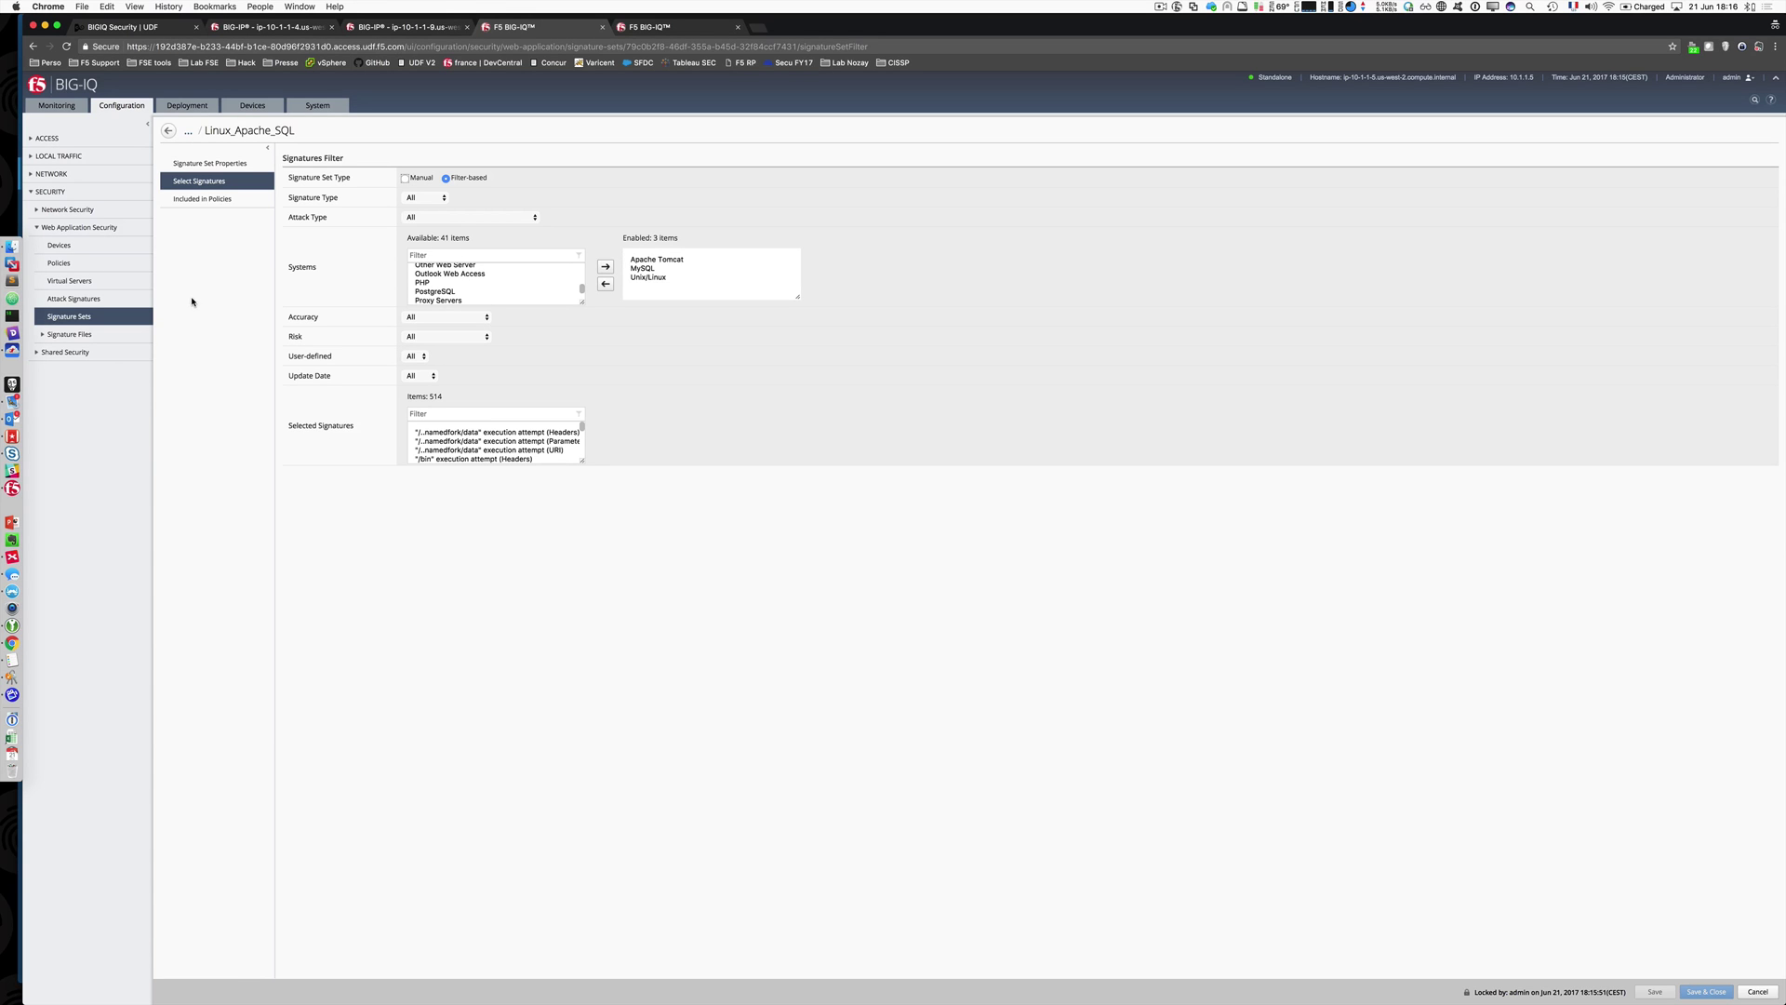
click(169, 131)
click(42, 336)
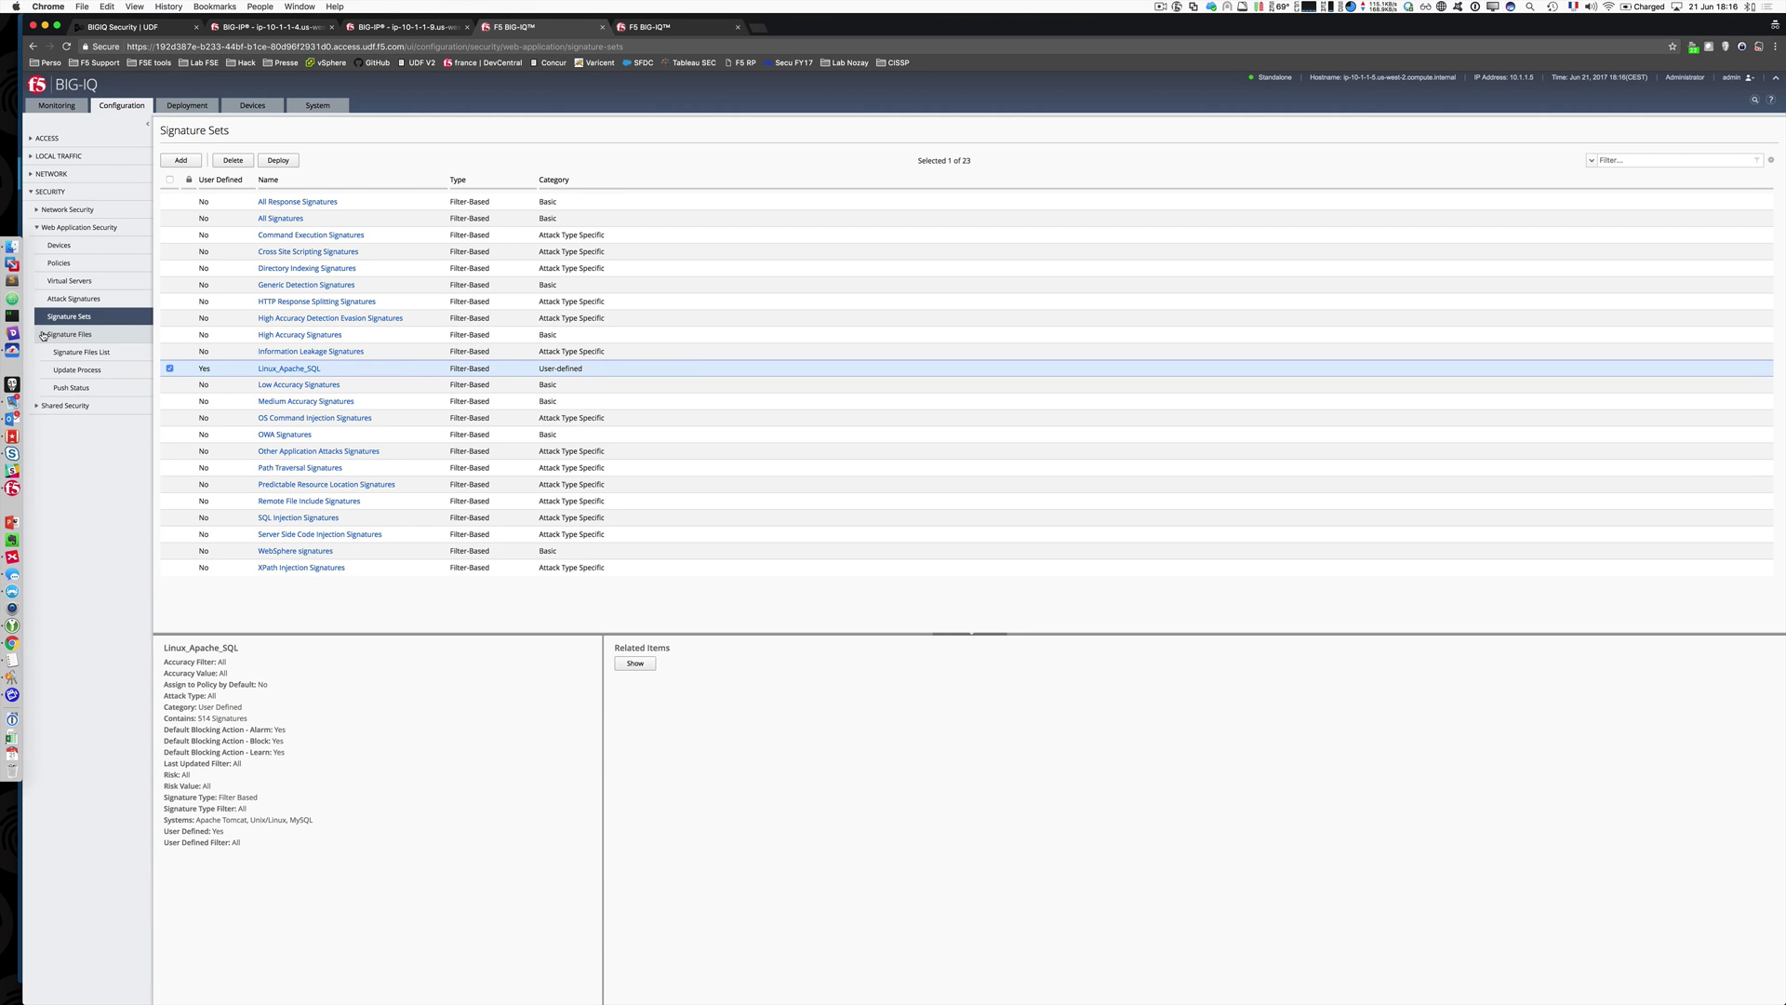
click(43, 336)
click(59, 263)
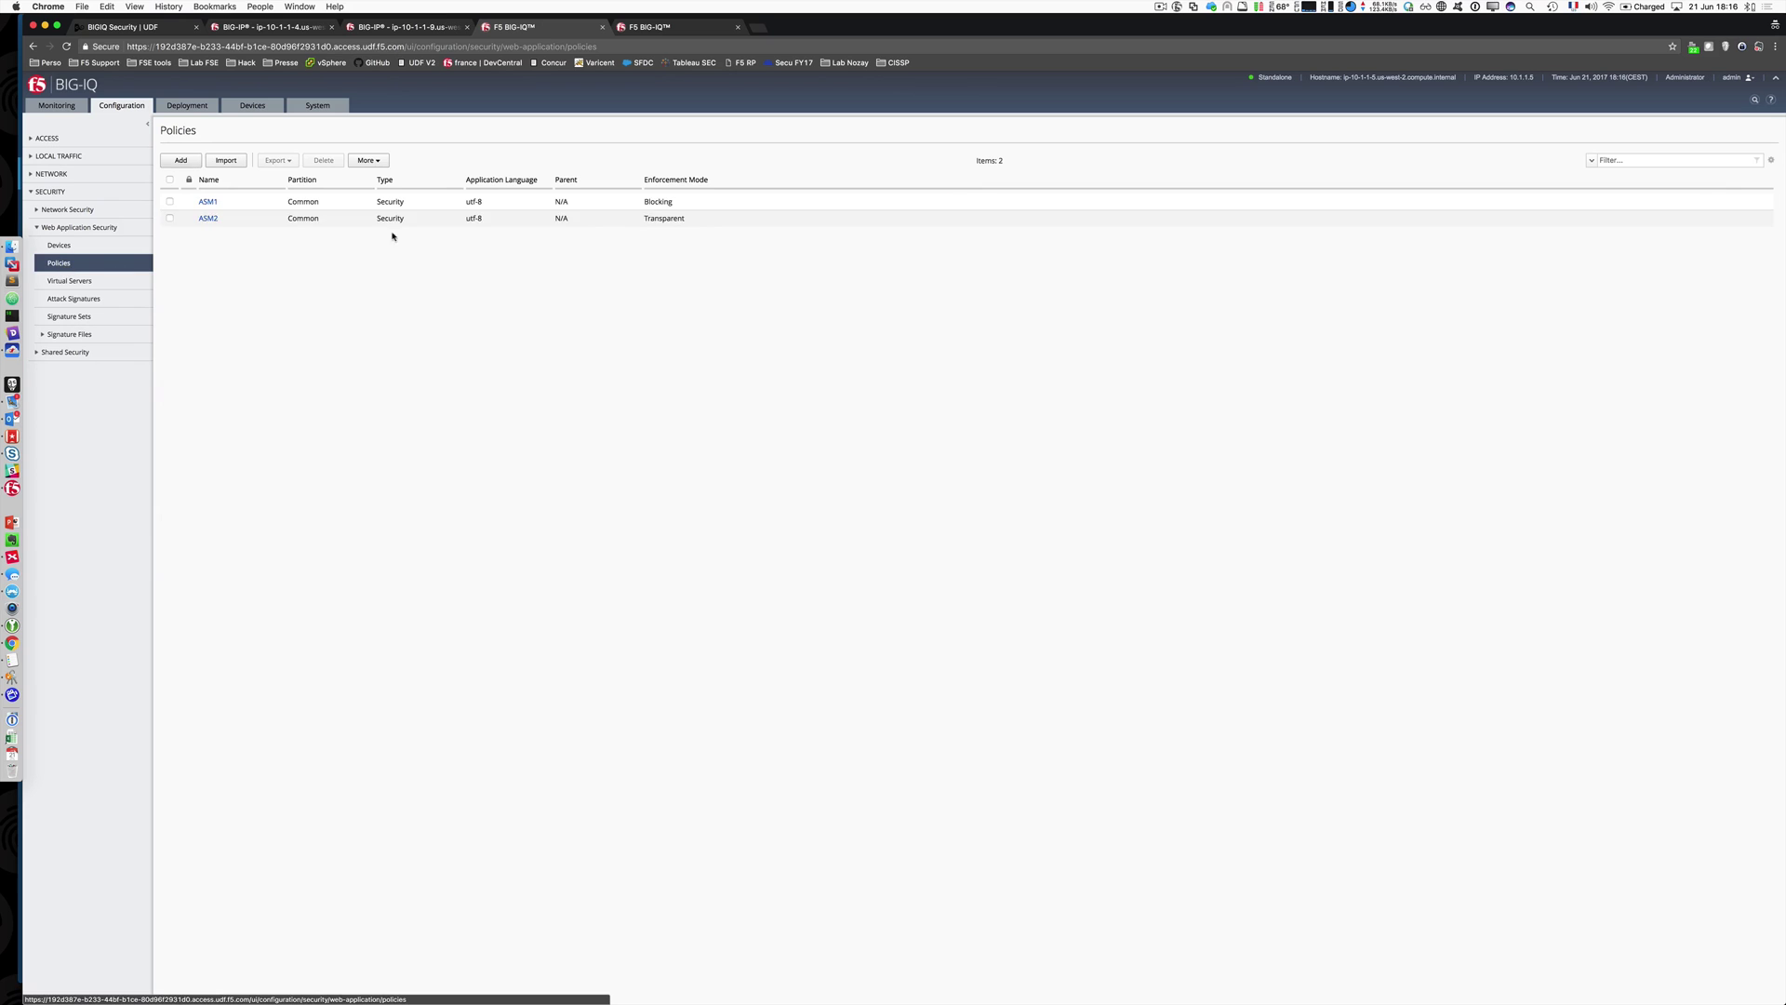
Step: Add the Linux_Apache_SQL signature set to ASM2's attack signatures configuration and save the policy
click(208, 218)
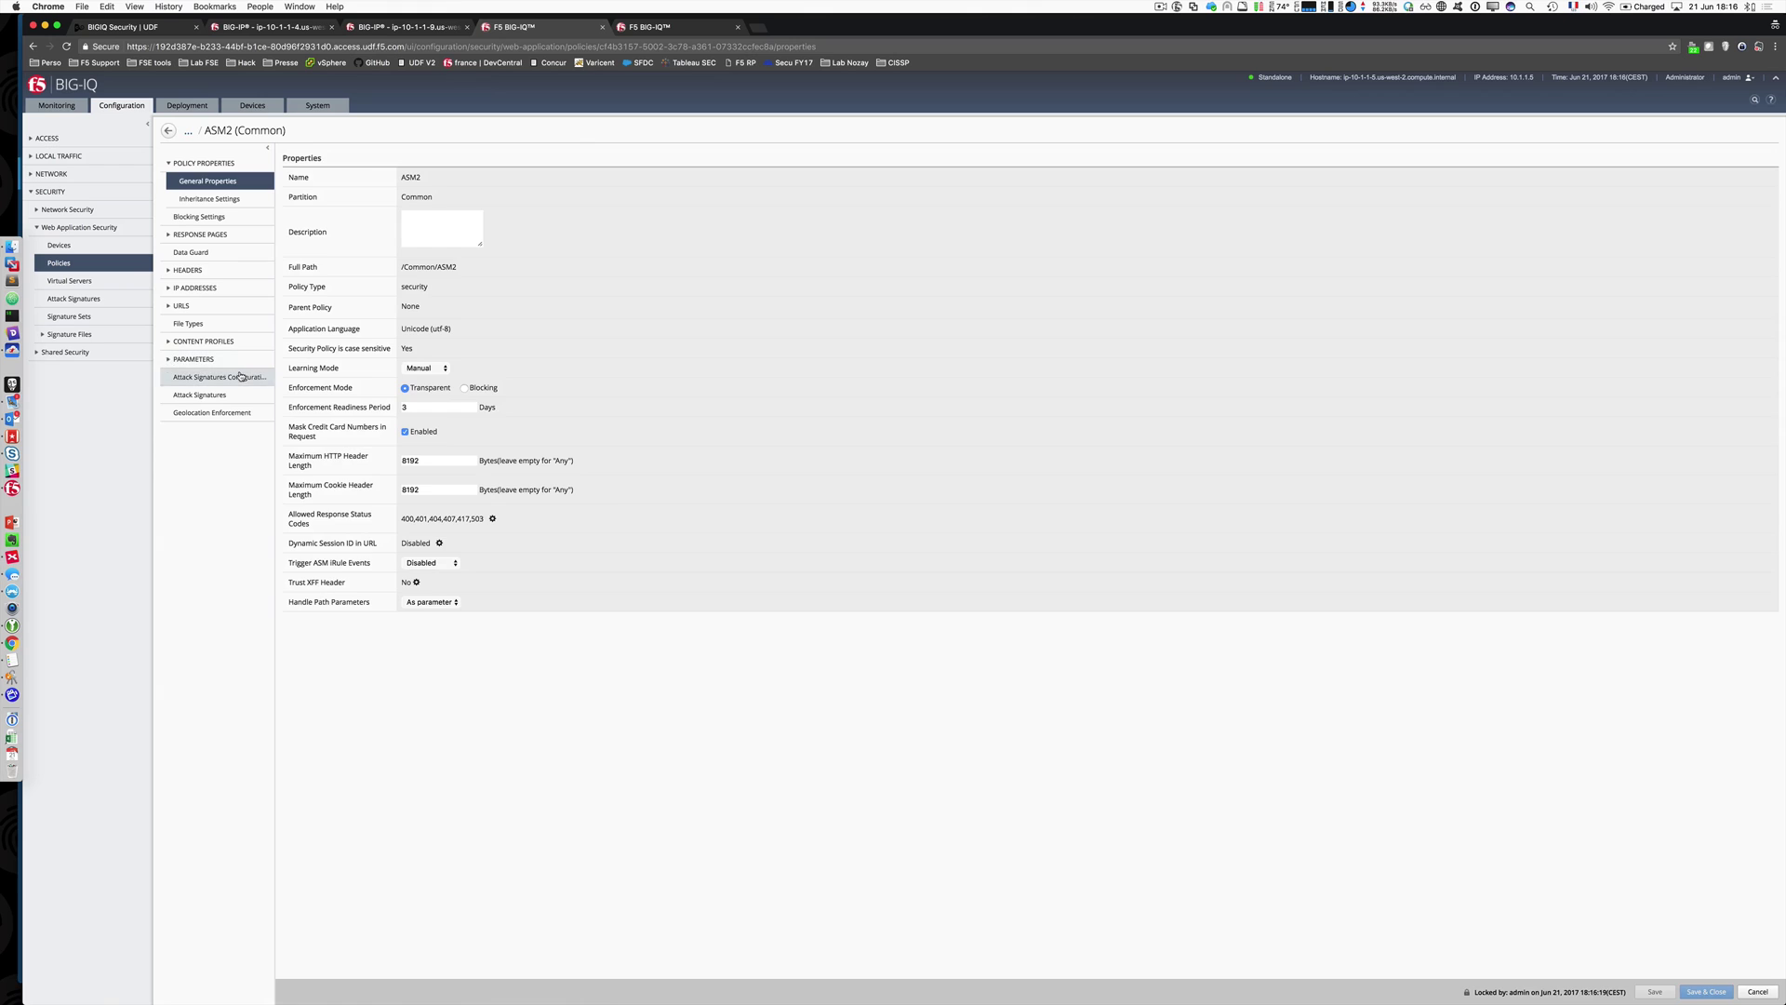
click(228, 377)
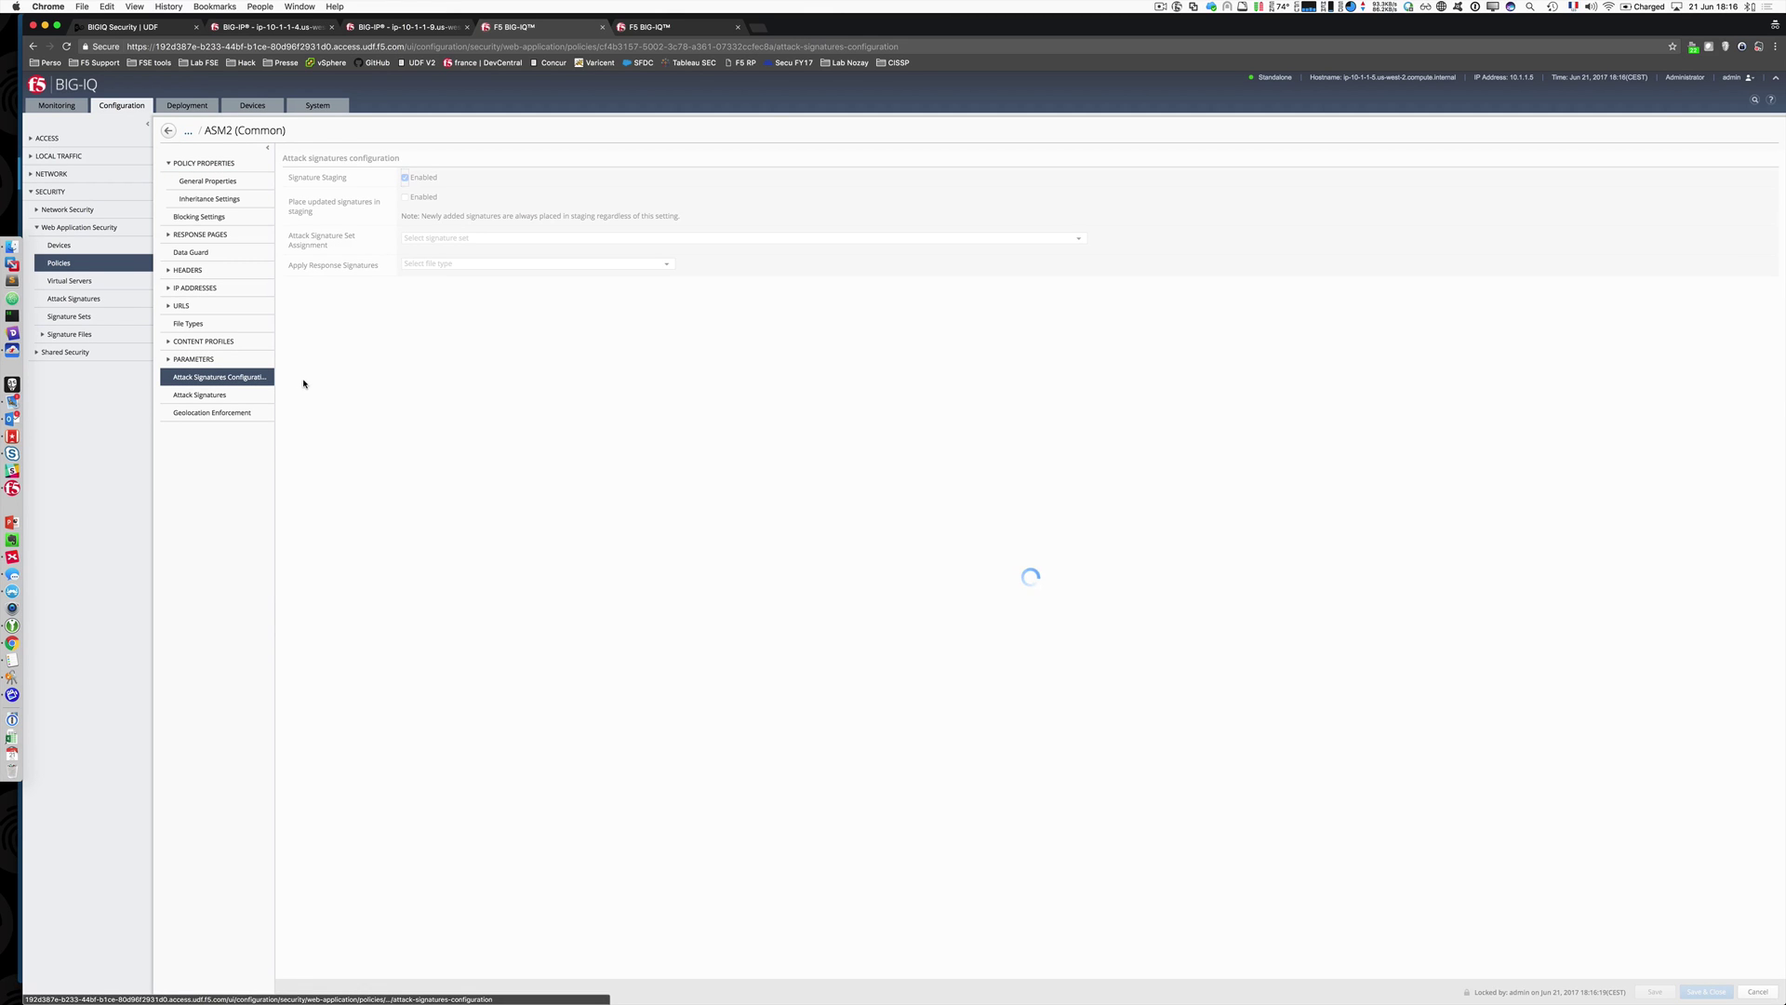
click(800, 233)
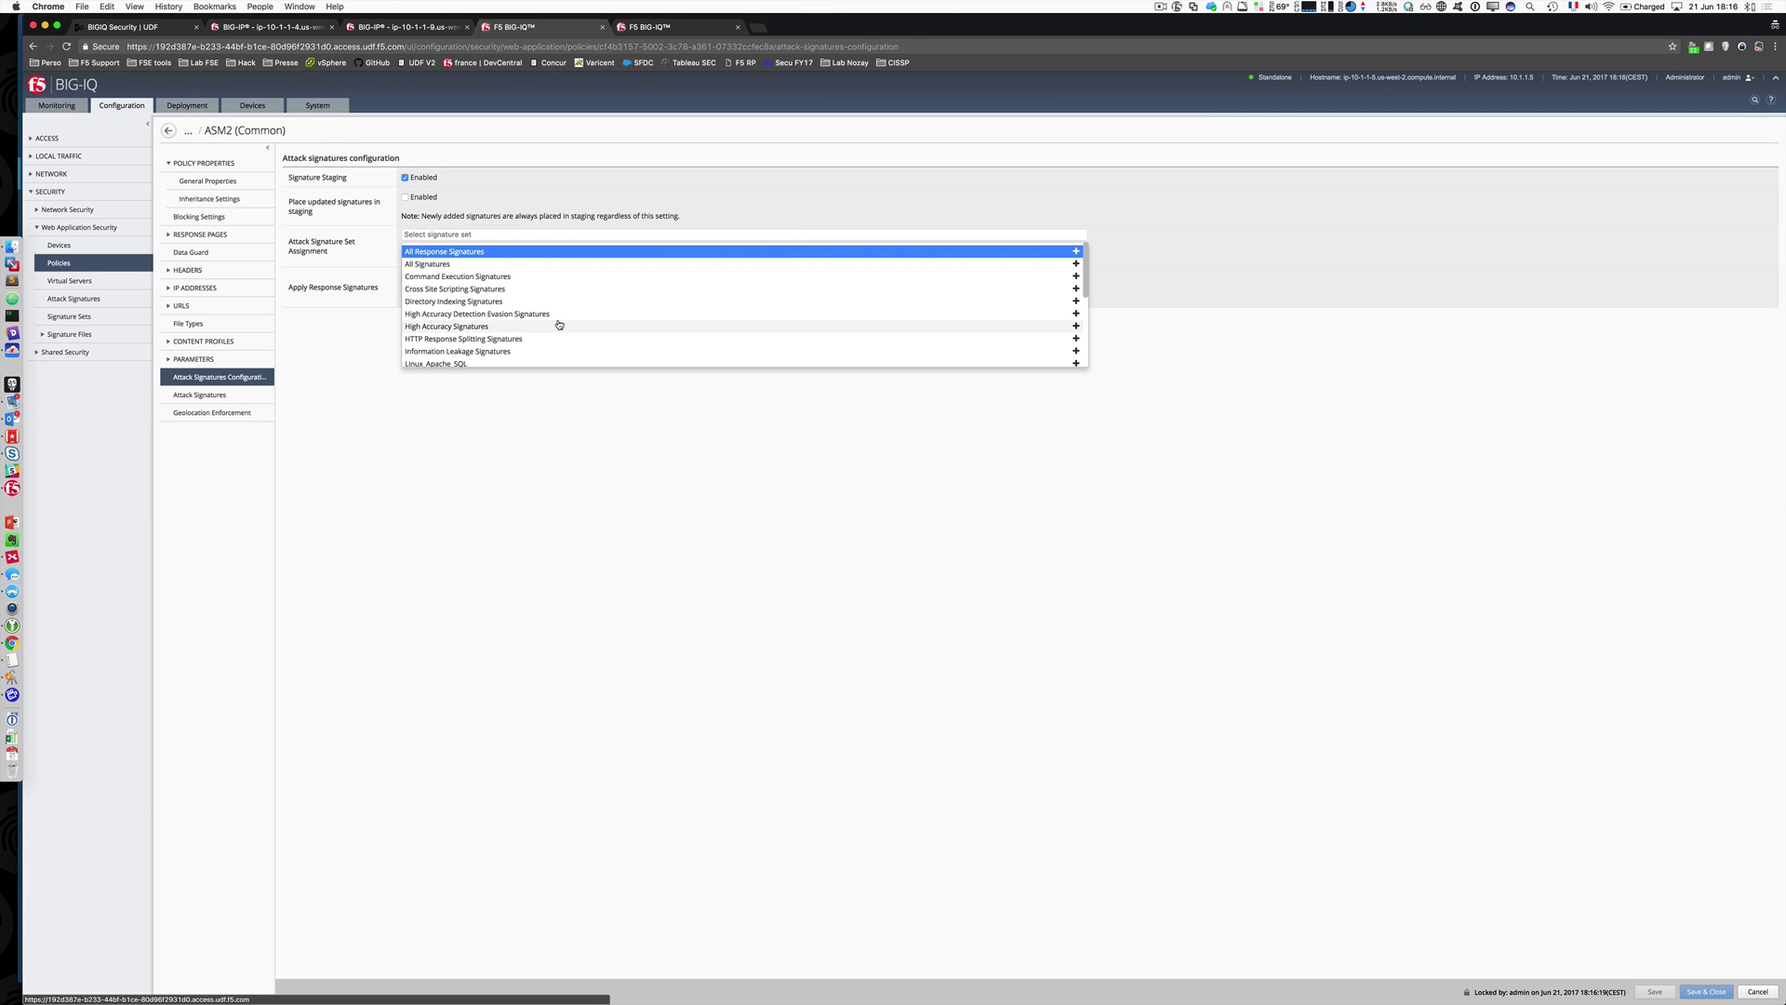
scroll(559, 325, down, 3)
click(493, 315)
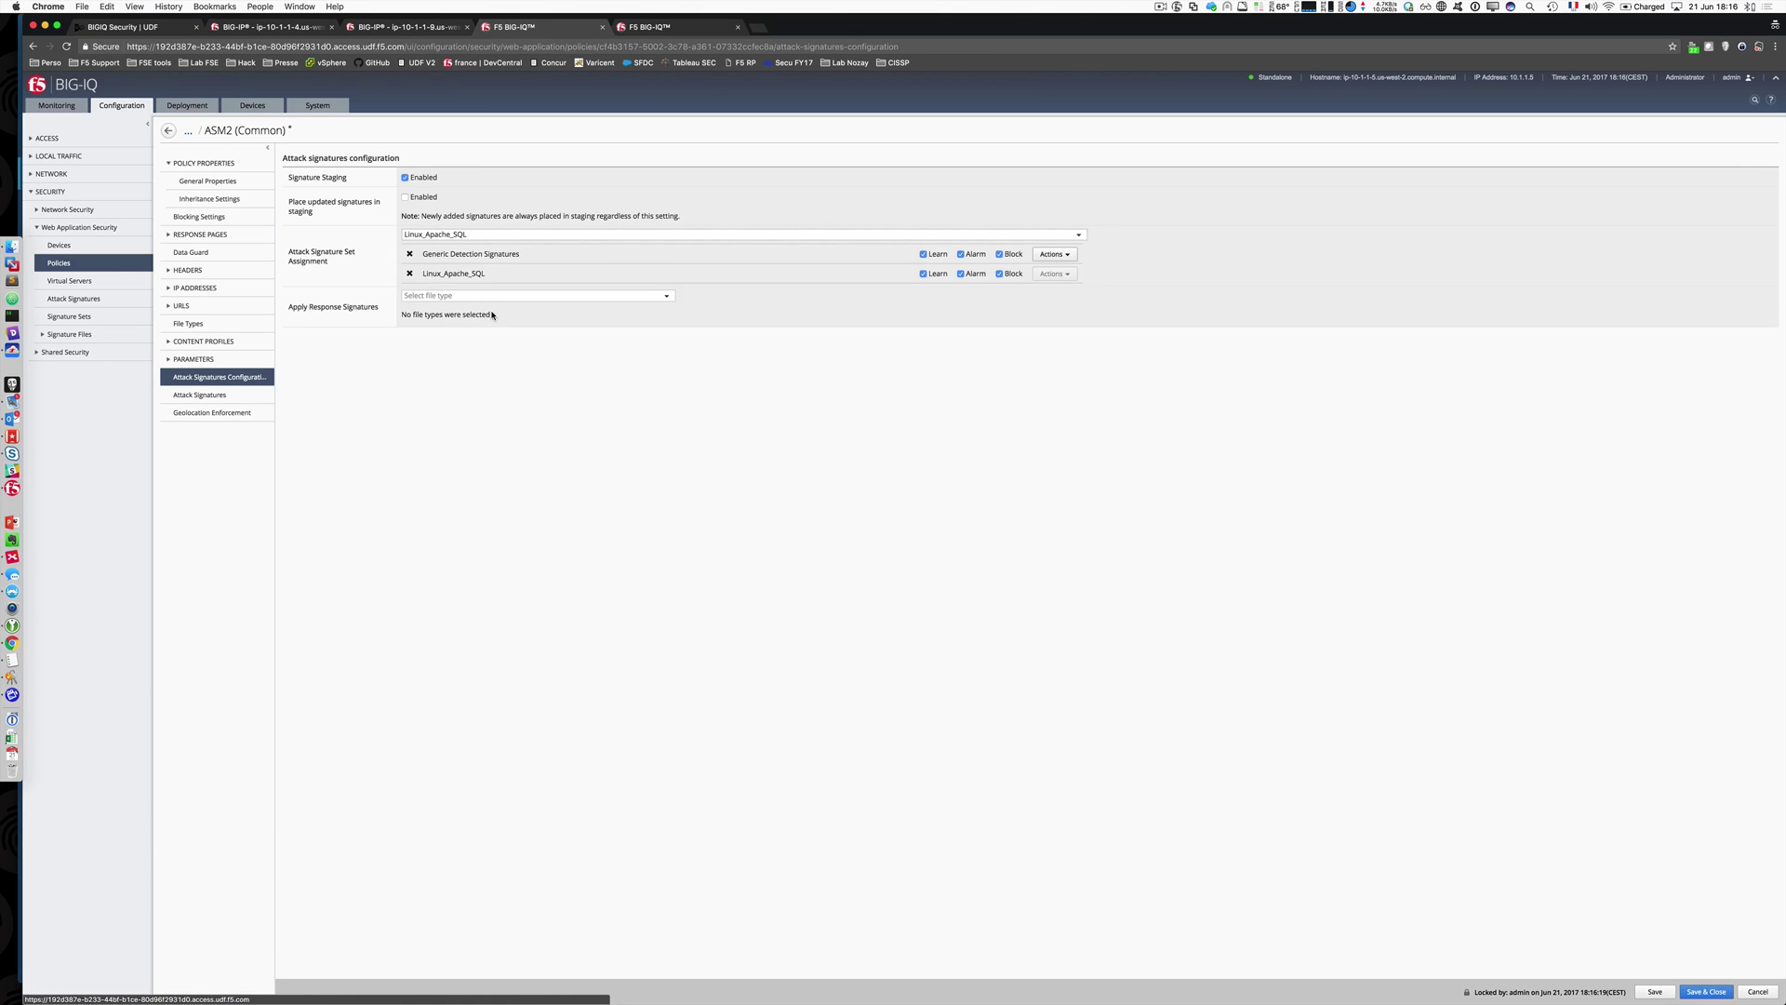
click(1704, 990)
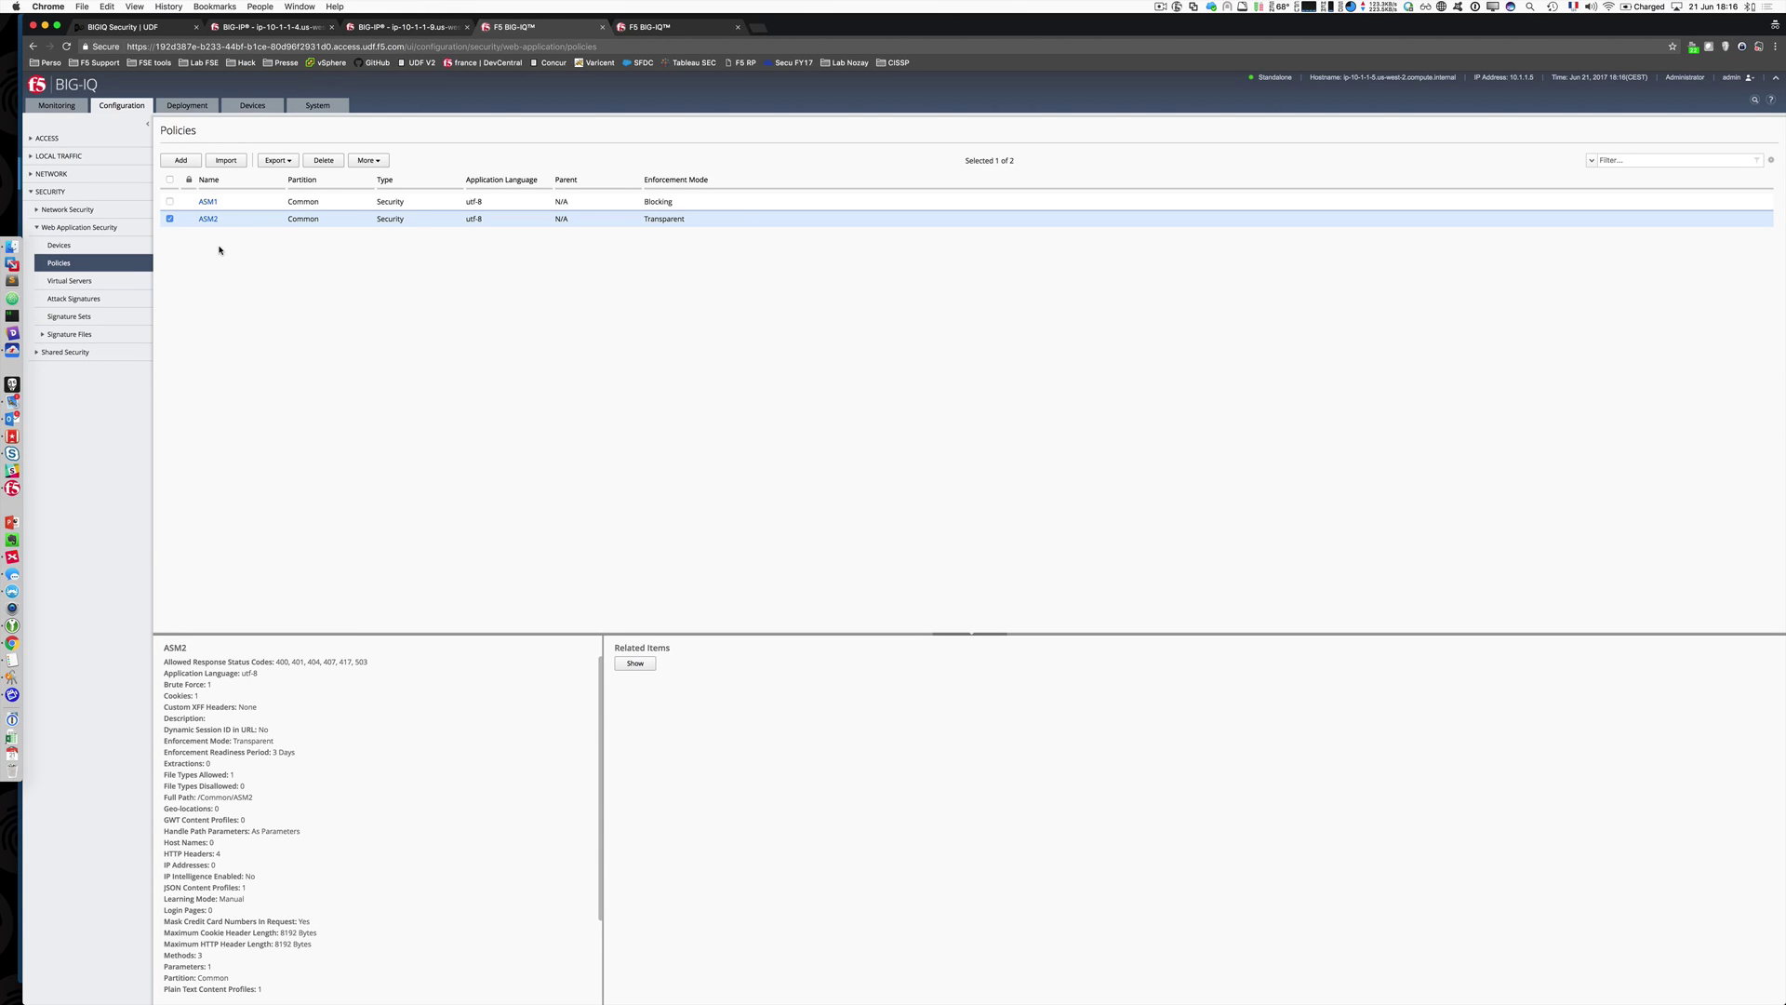
click(196, 108)
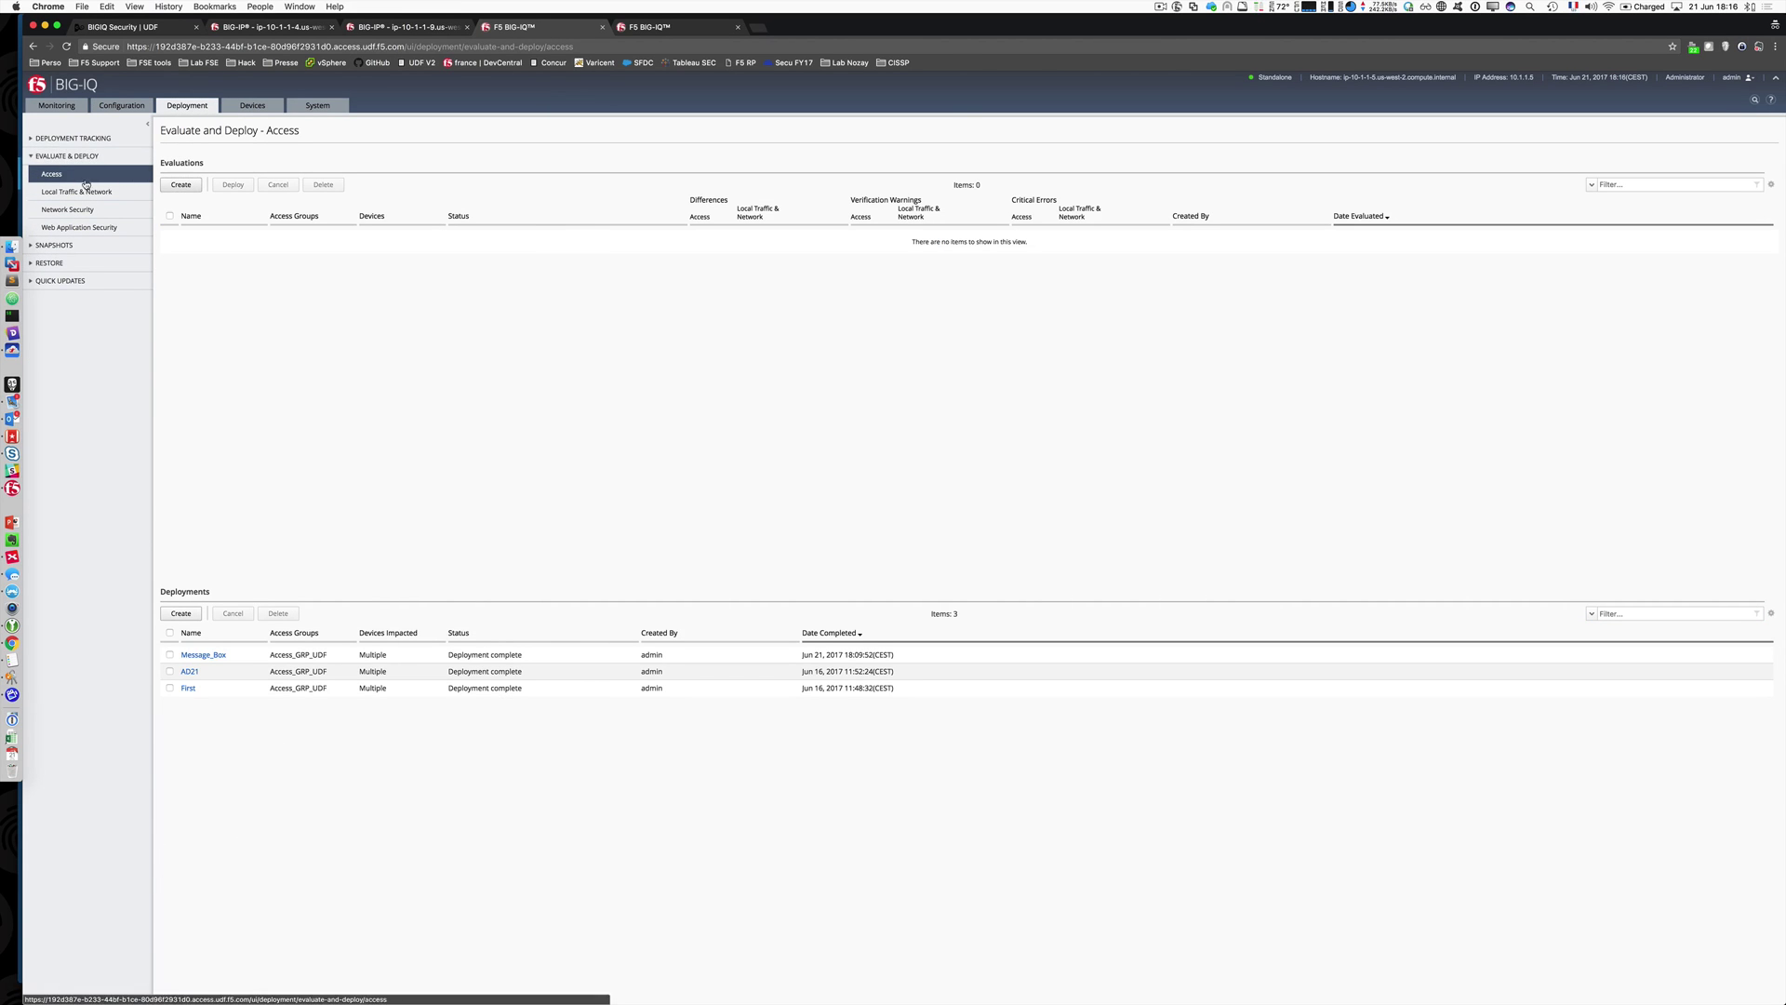
Step: Create and run a web application security evaluation named New_policy for the DC1_2_EMEA device group
click(77, 227)
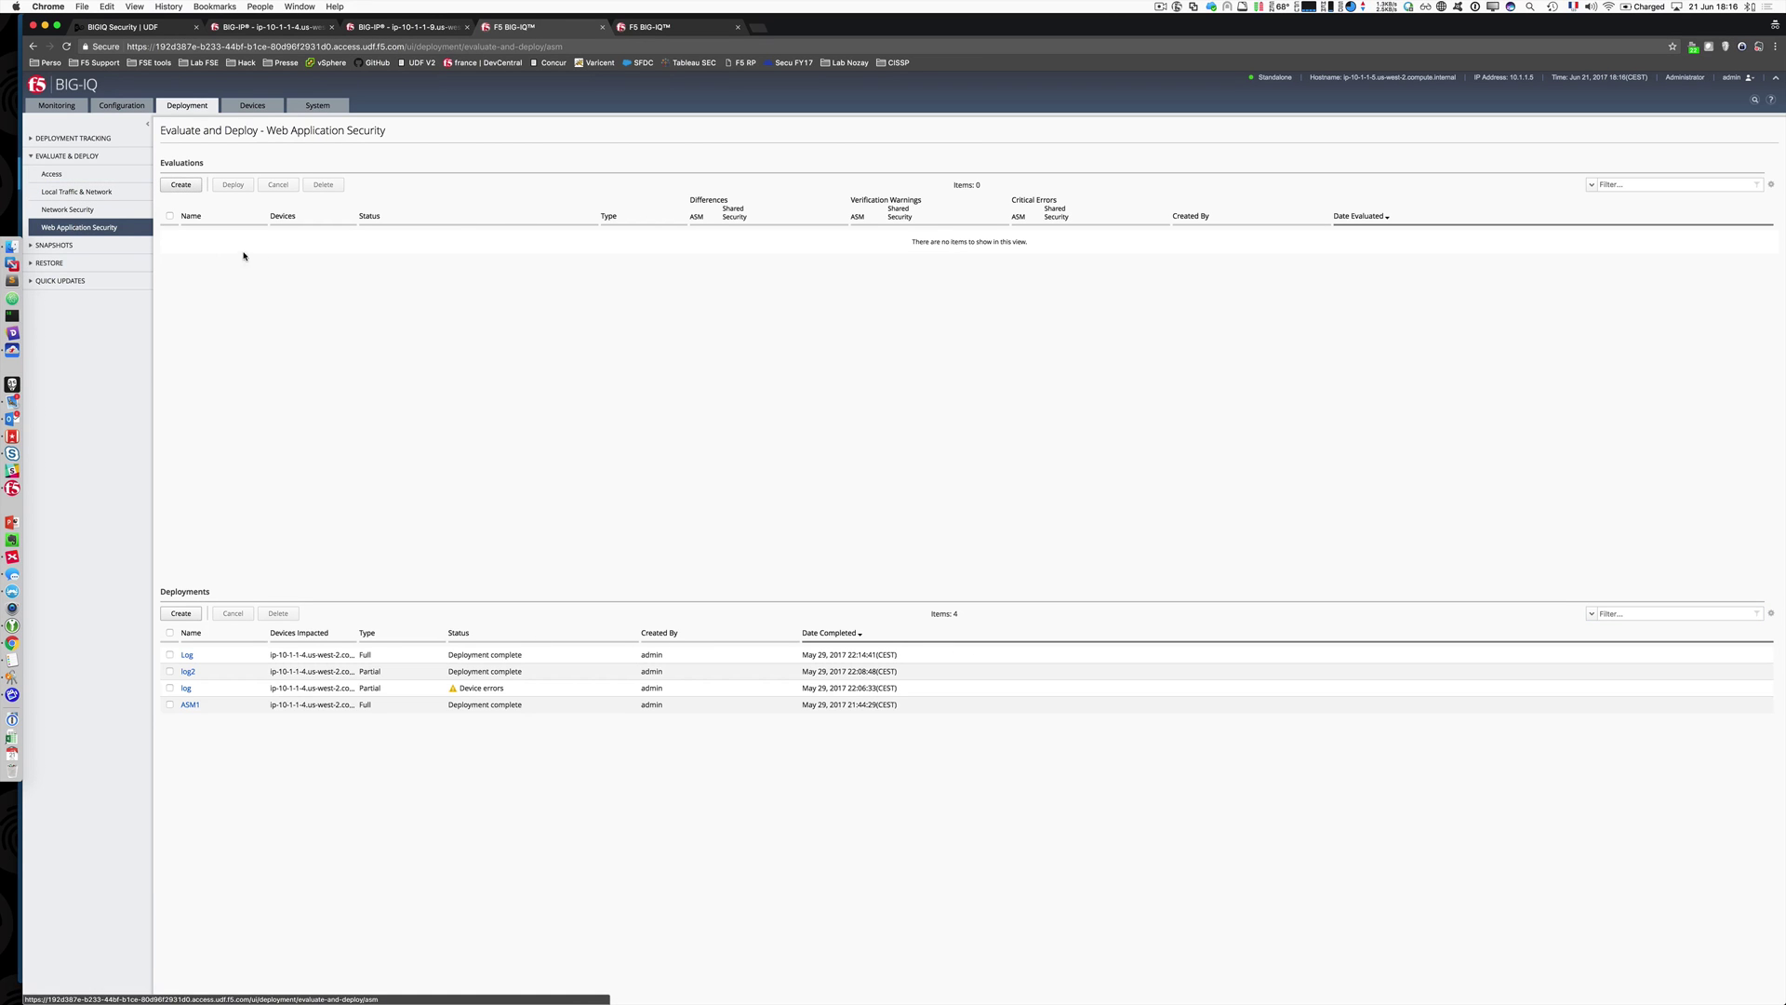
click(181, 185)
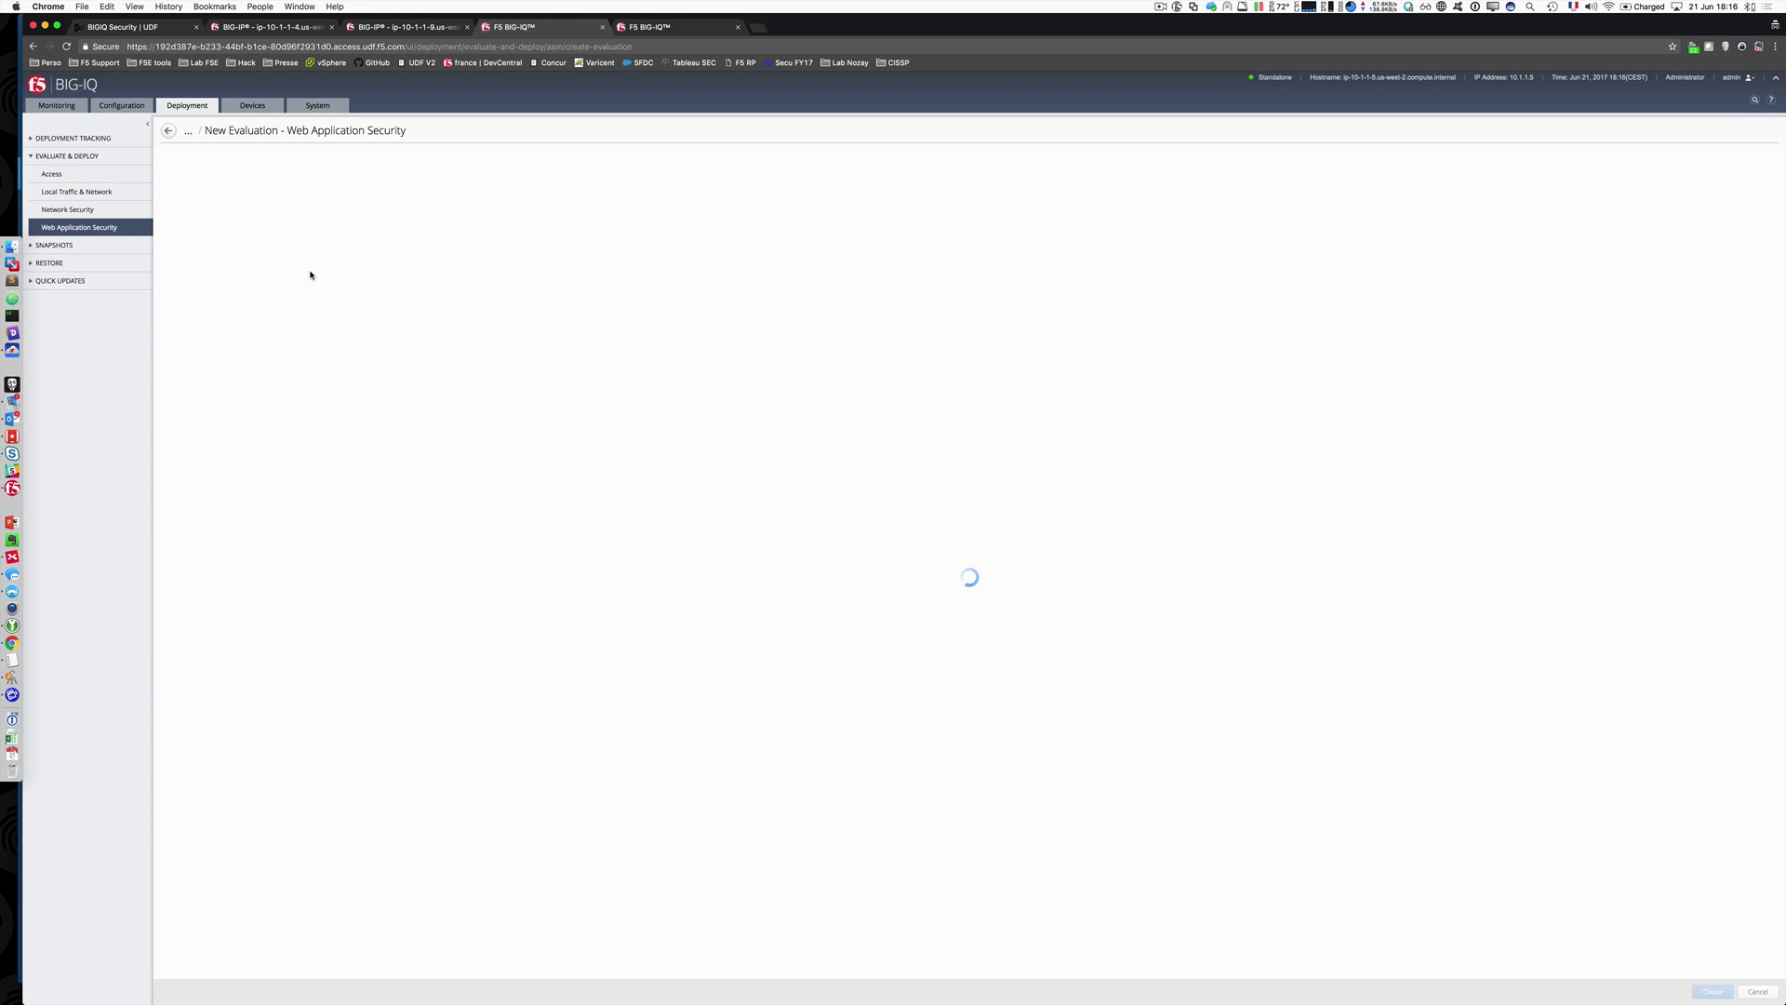
text(New)
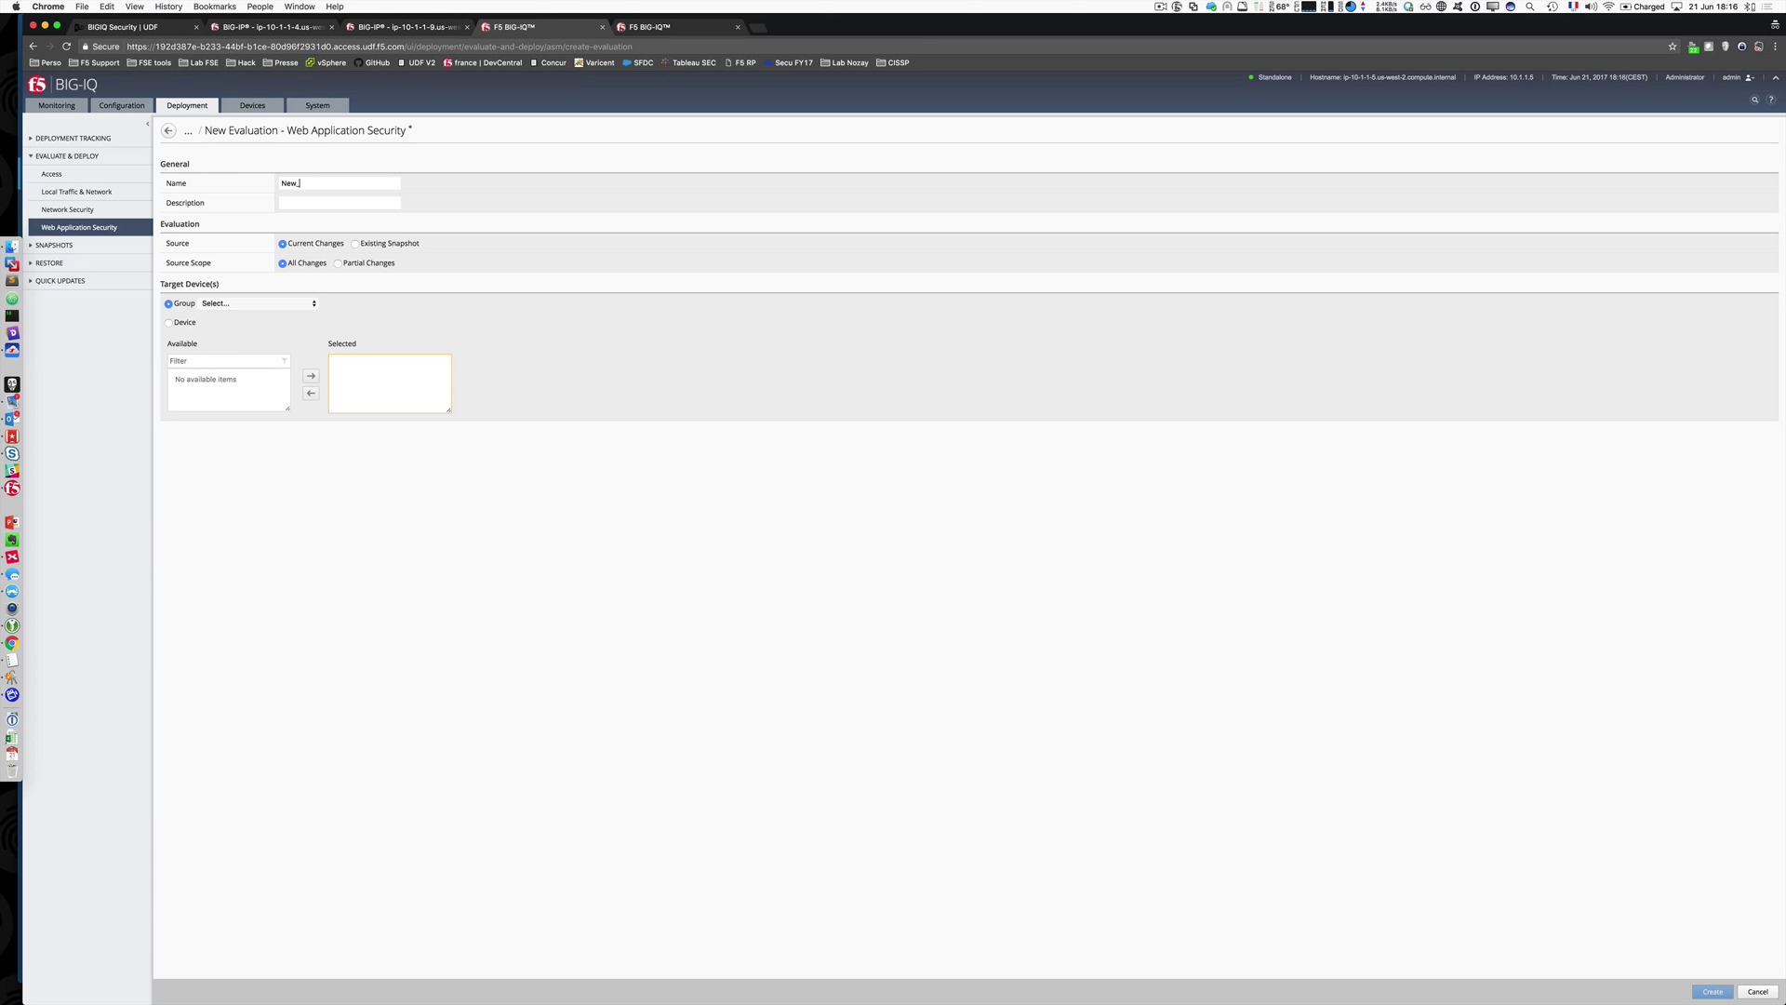
text(_policy)
click(288, 303)
click(234, 314)
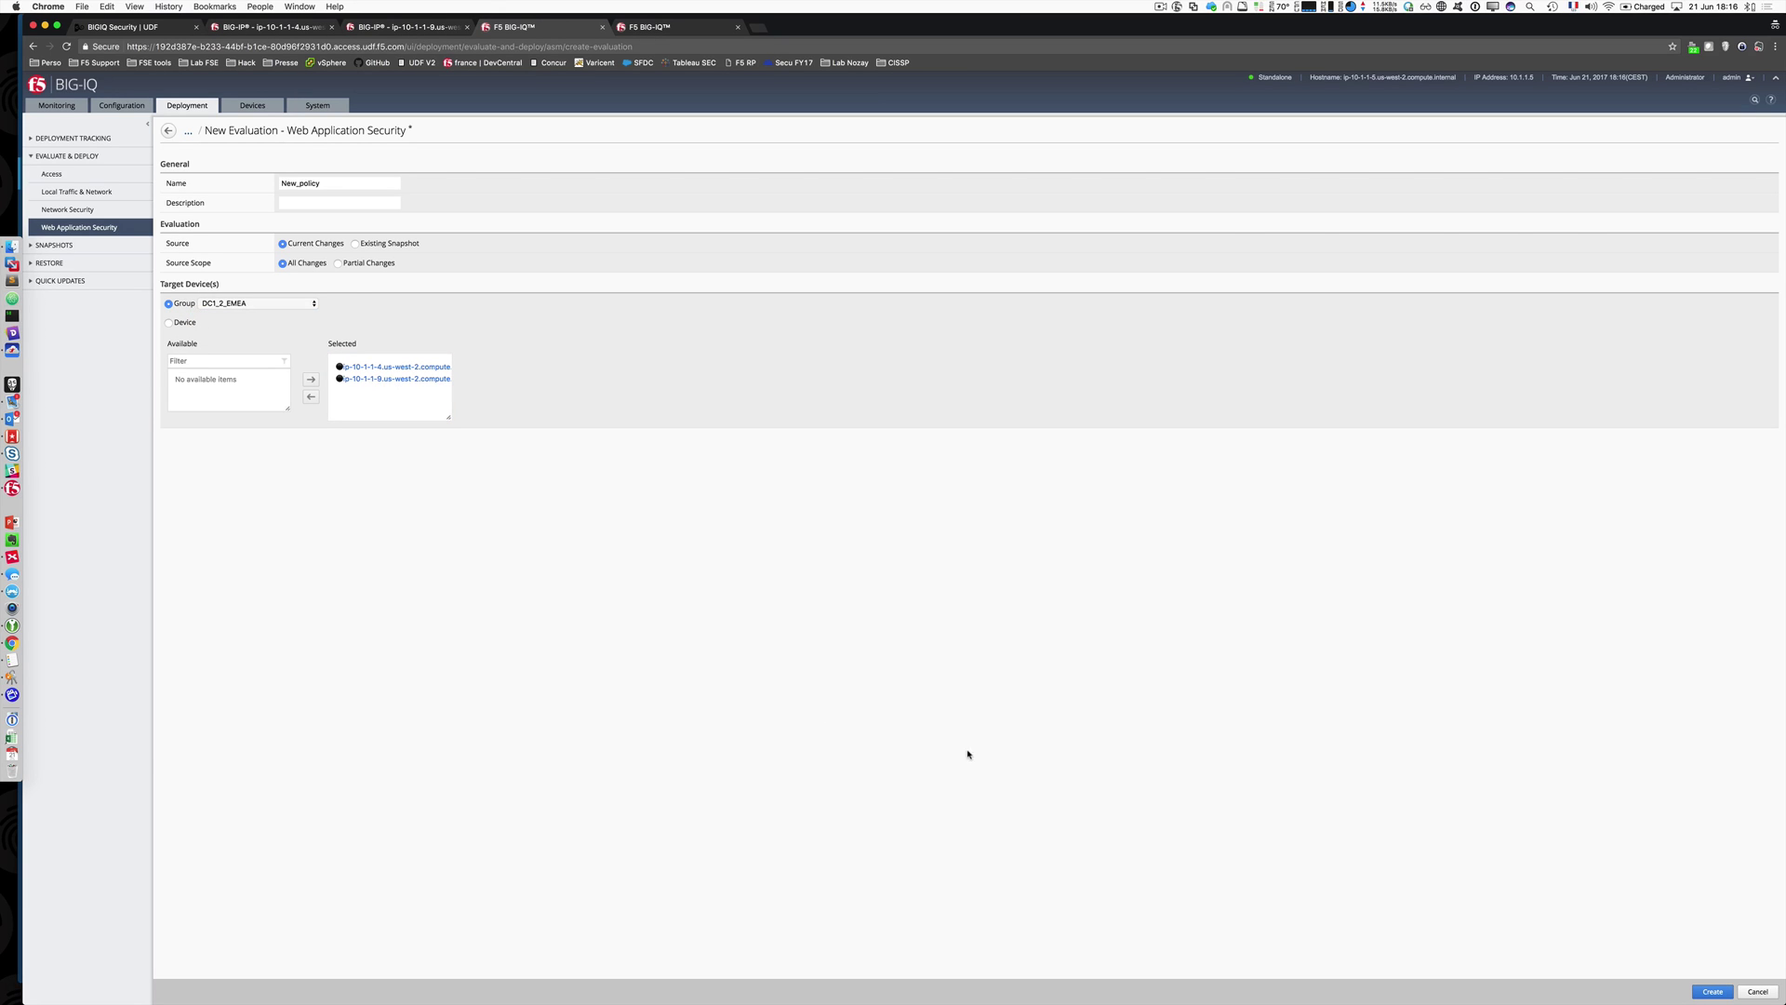
click(1712, 991)
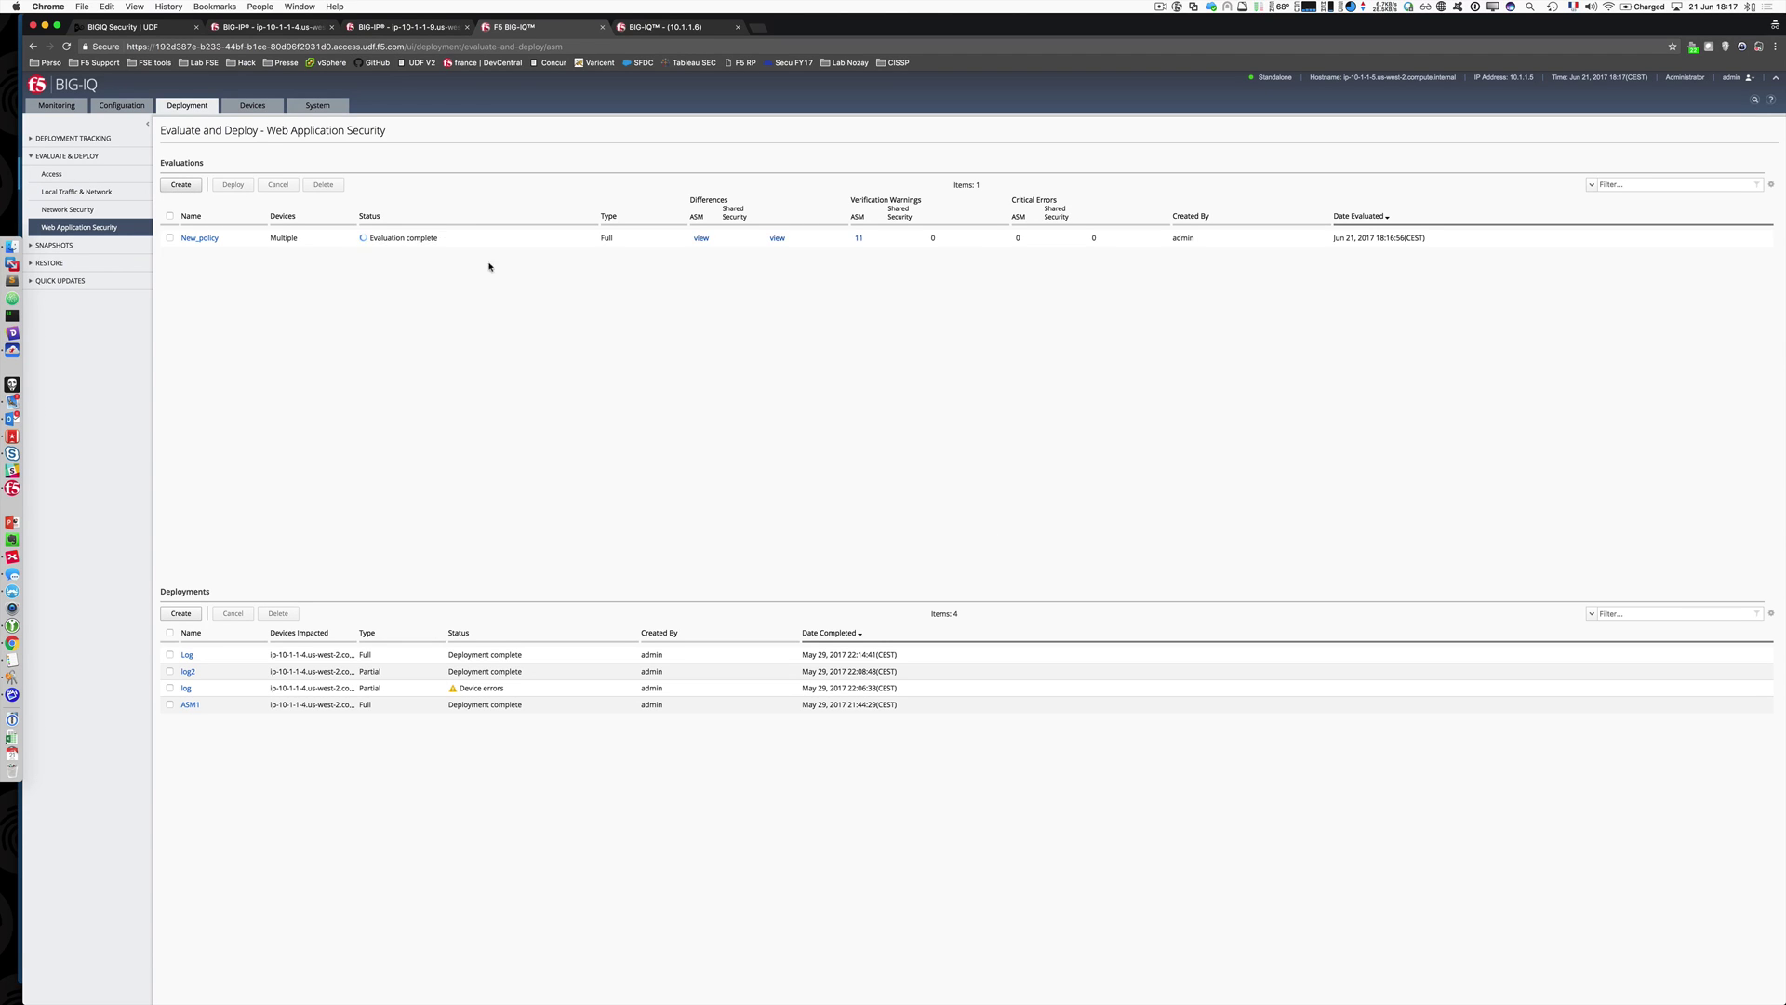
Step: Deploy the New_policy evaluation's changes to the DC1_2_EMEA devices
click(334, 240)
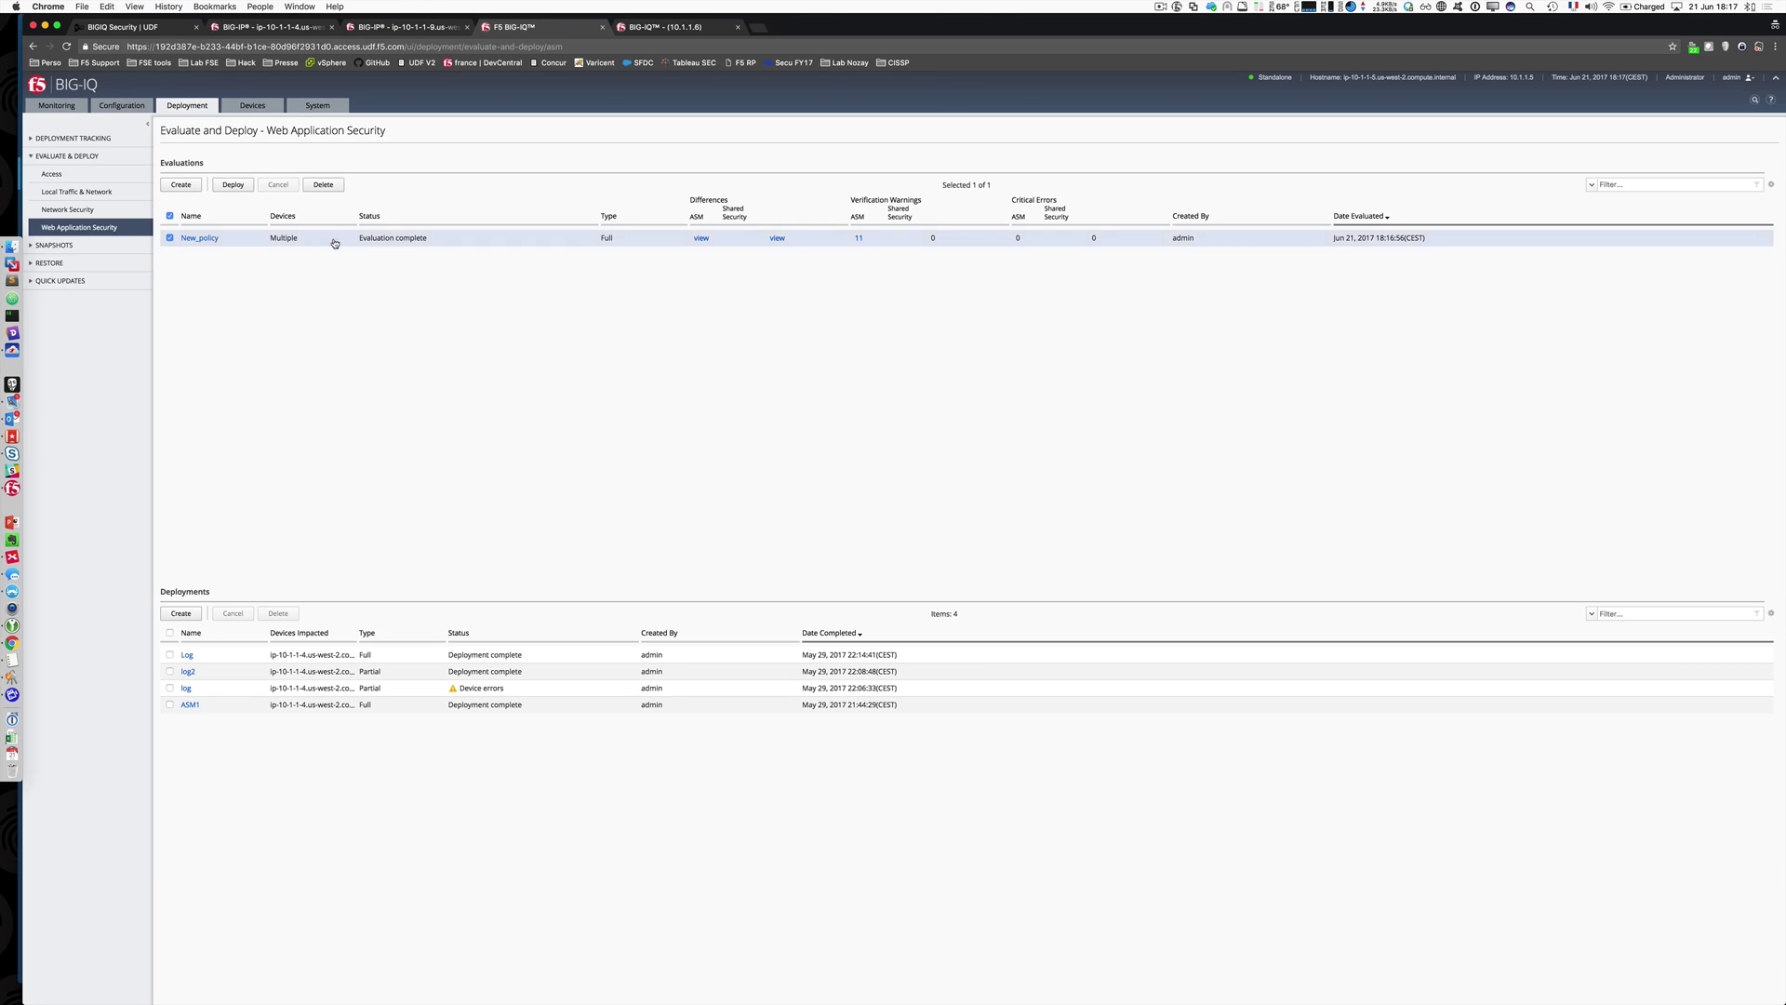
click(234, 185)
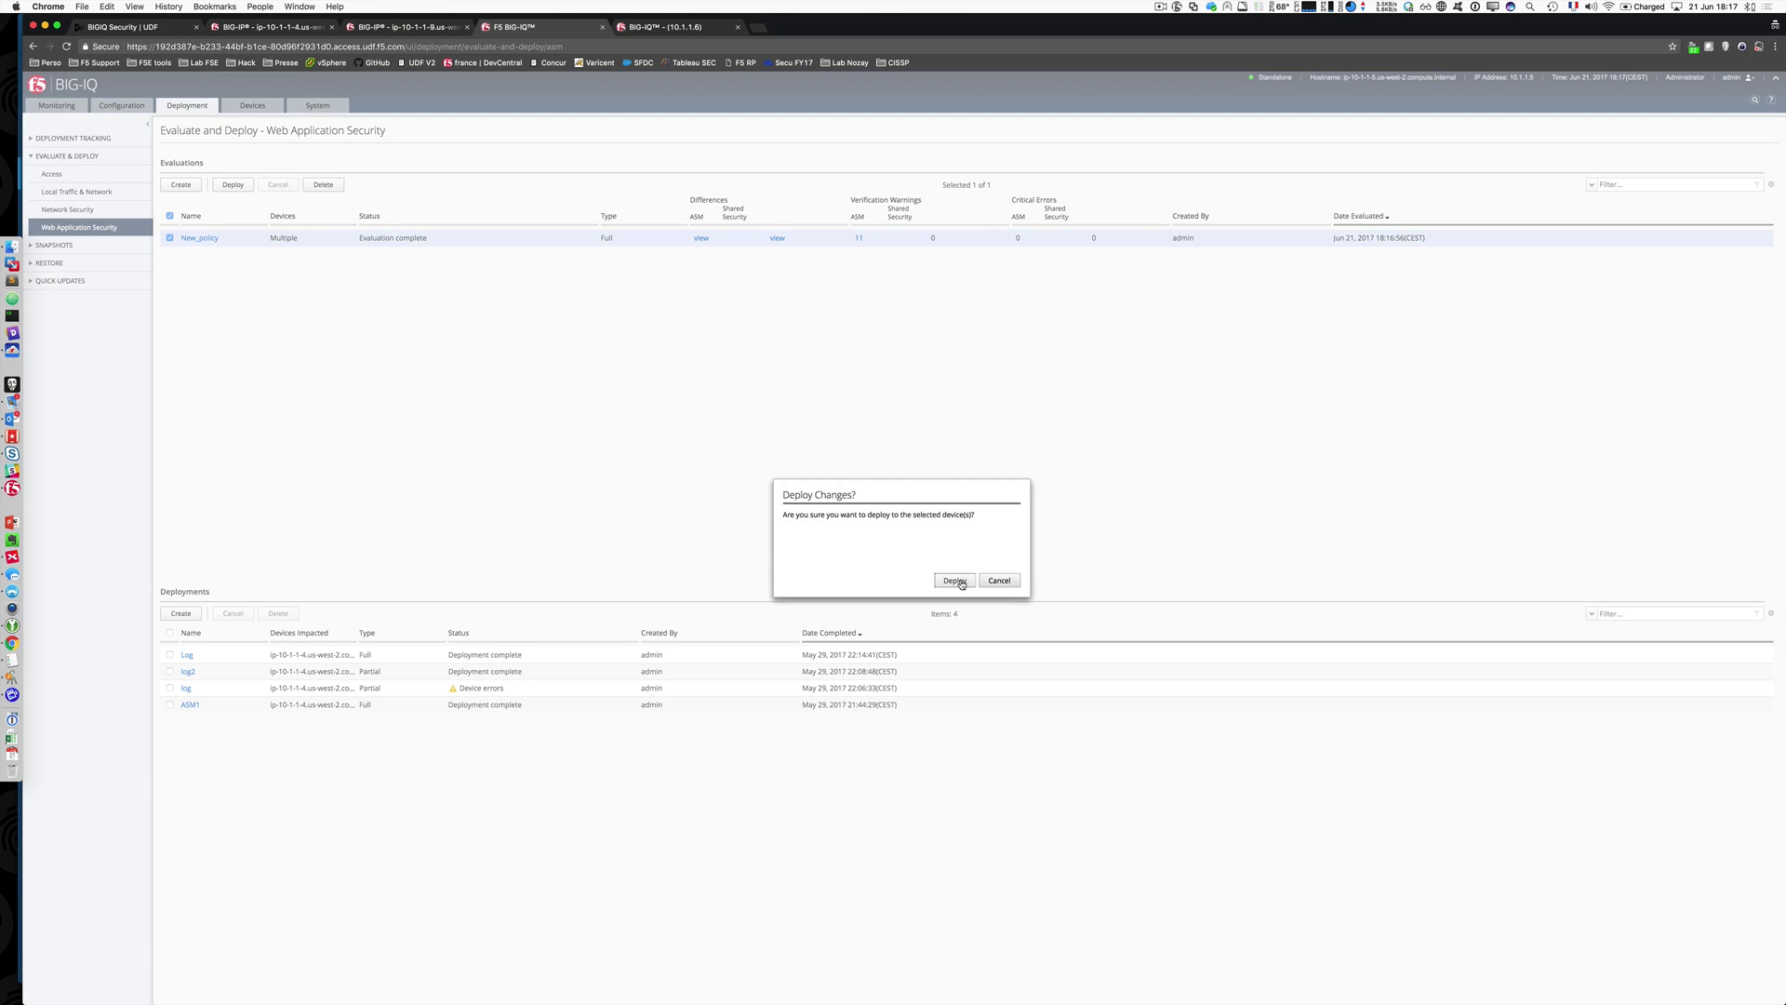
click(955, 580)
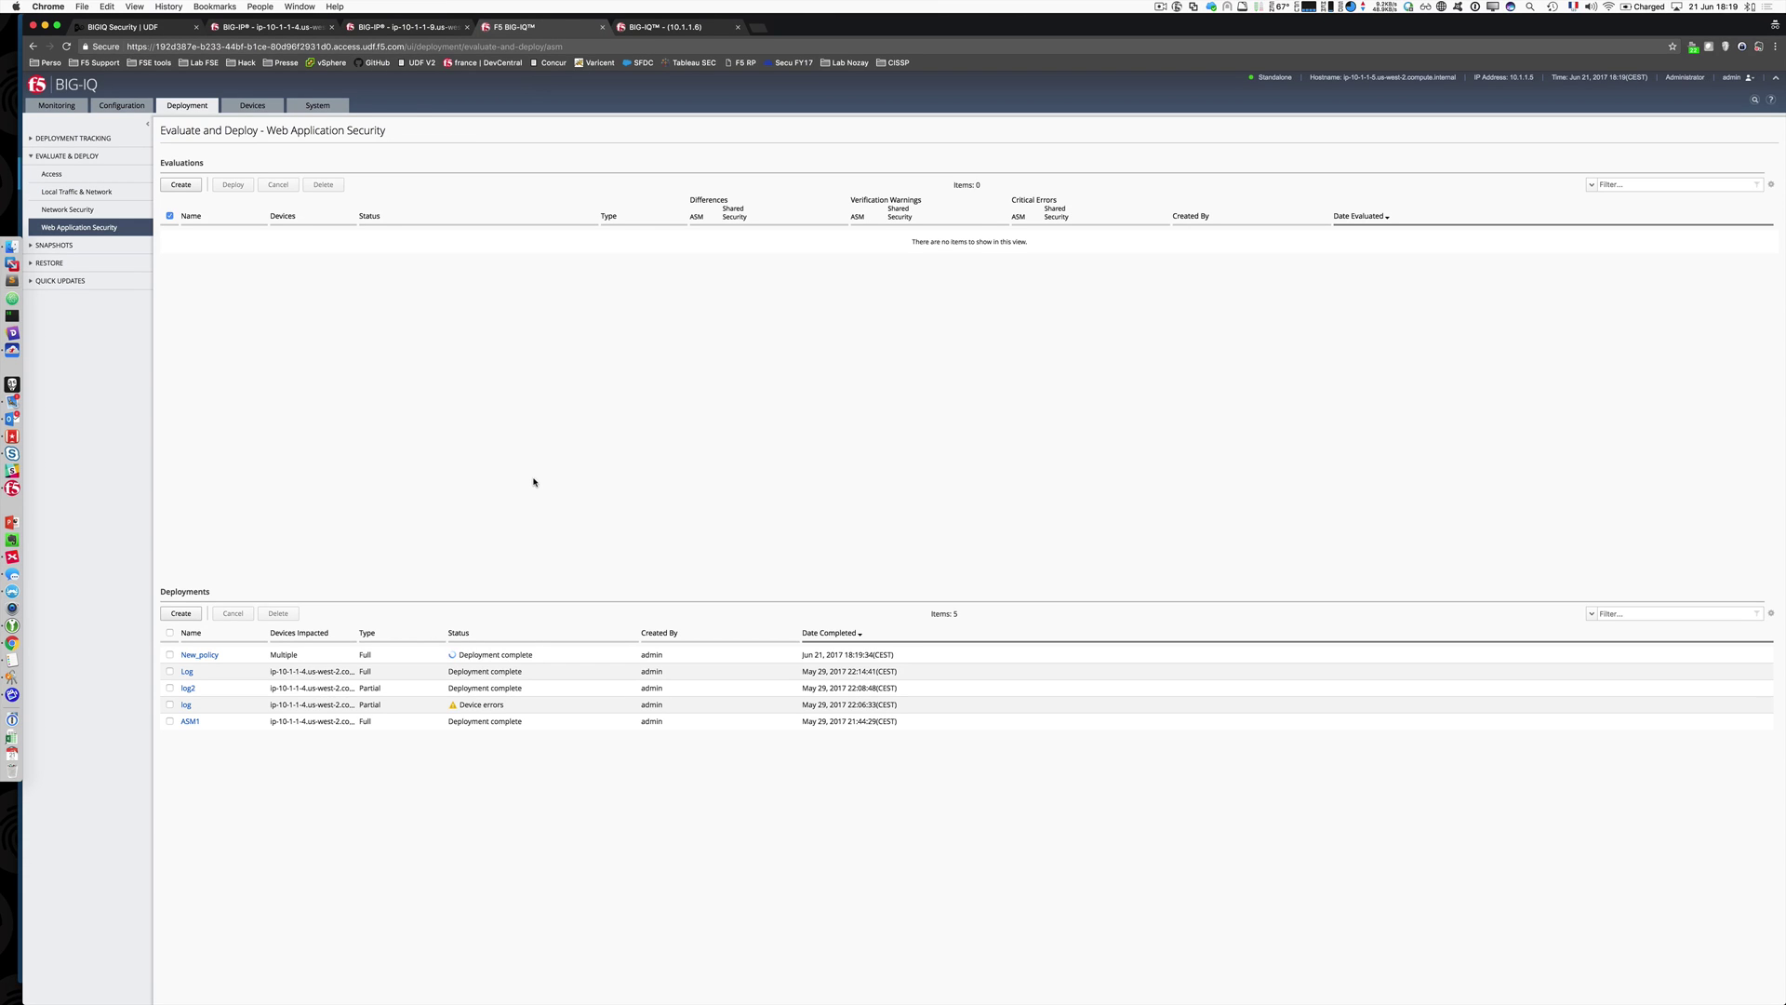
click(319, 25)
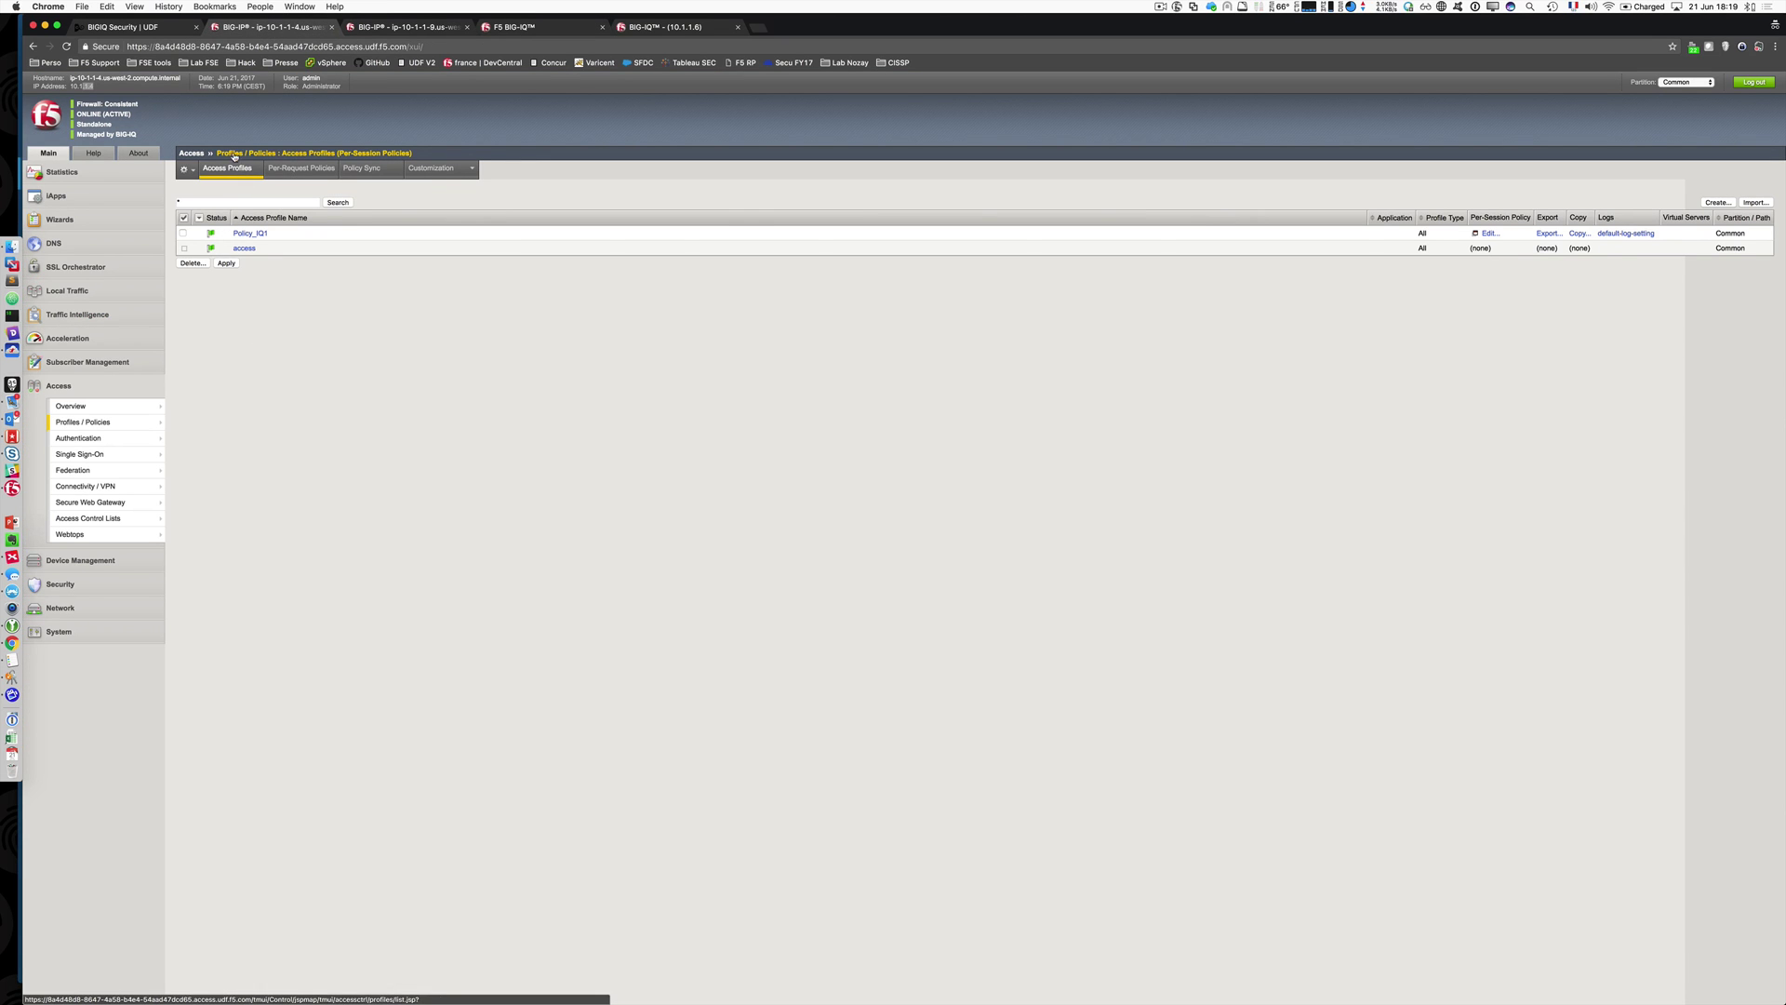
Step: On the first BIG-IP, open the ASM2 policy summary from Application Security's Security Policies
click(58, 385)
click(76, 445)
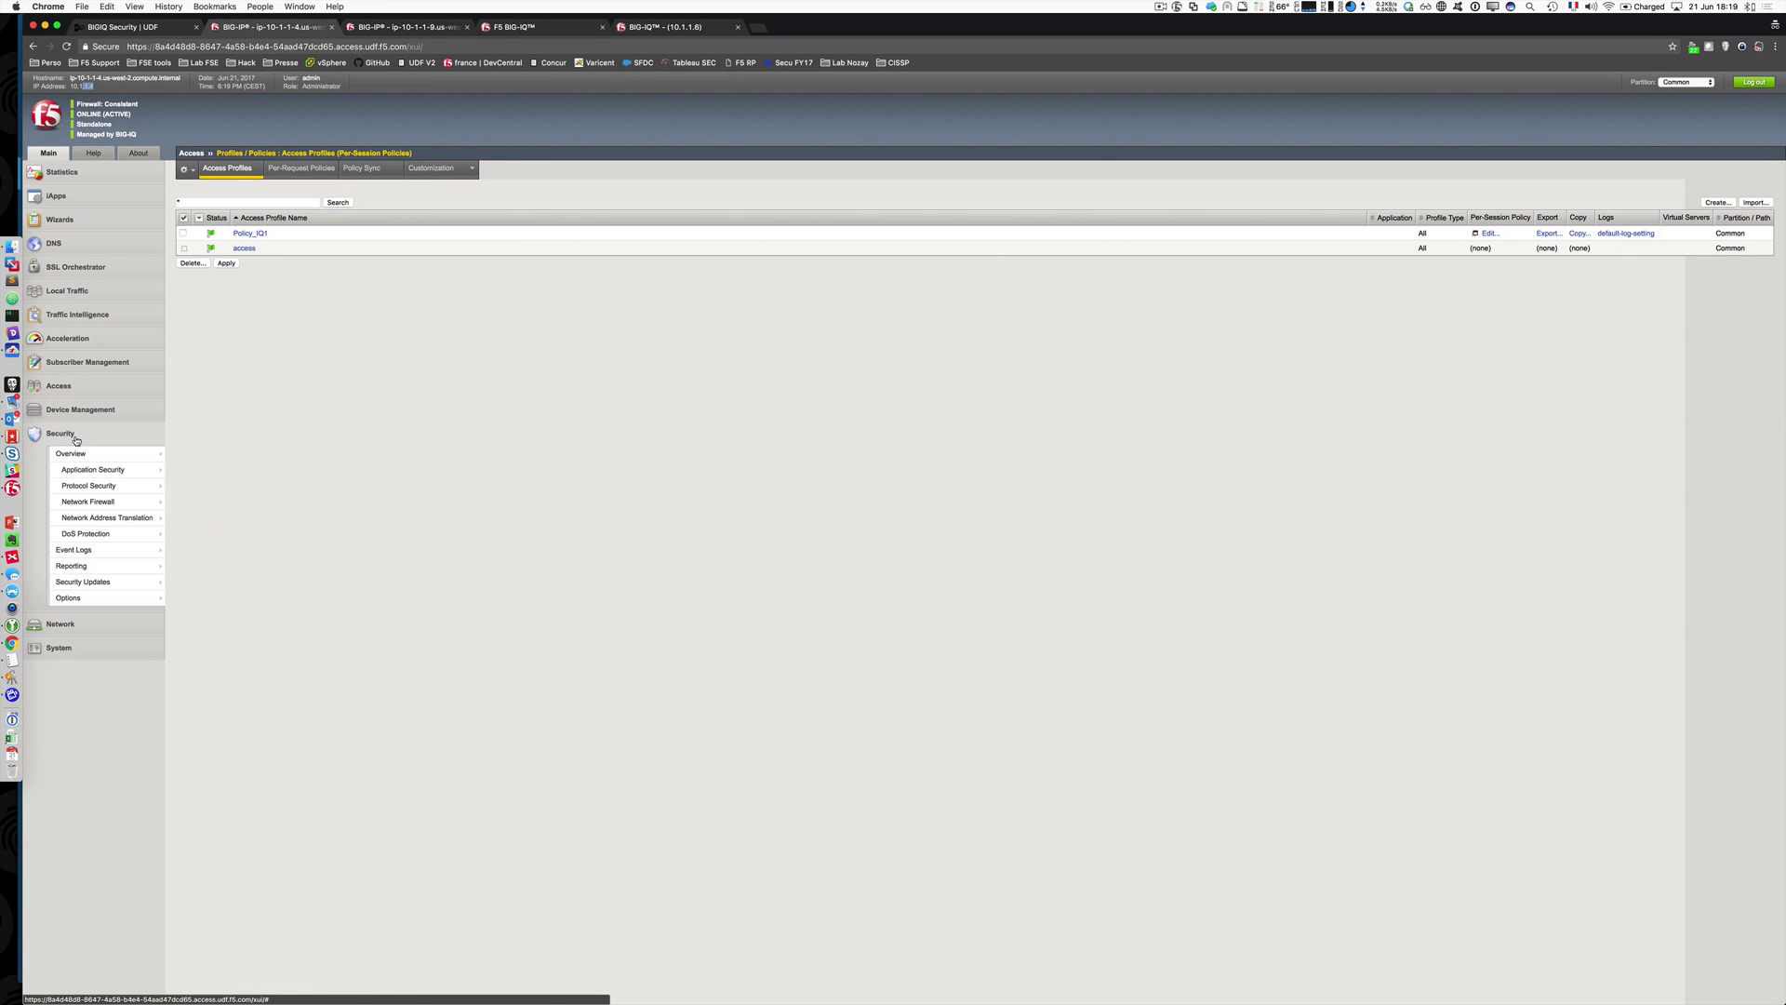
click(106, 470)
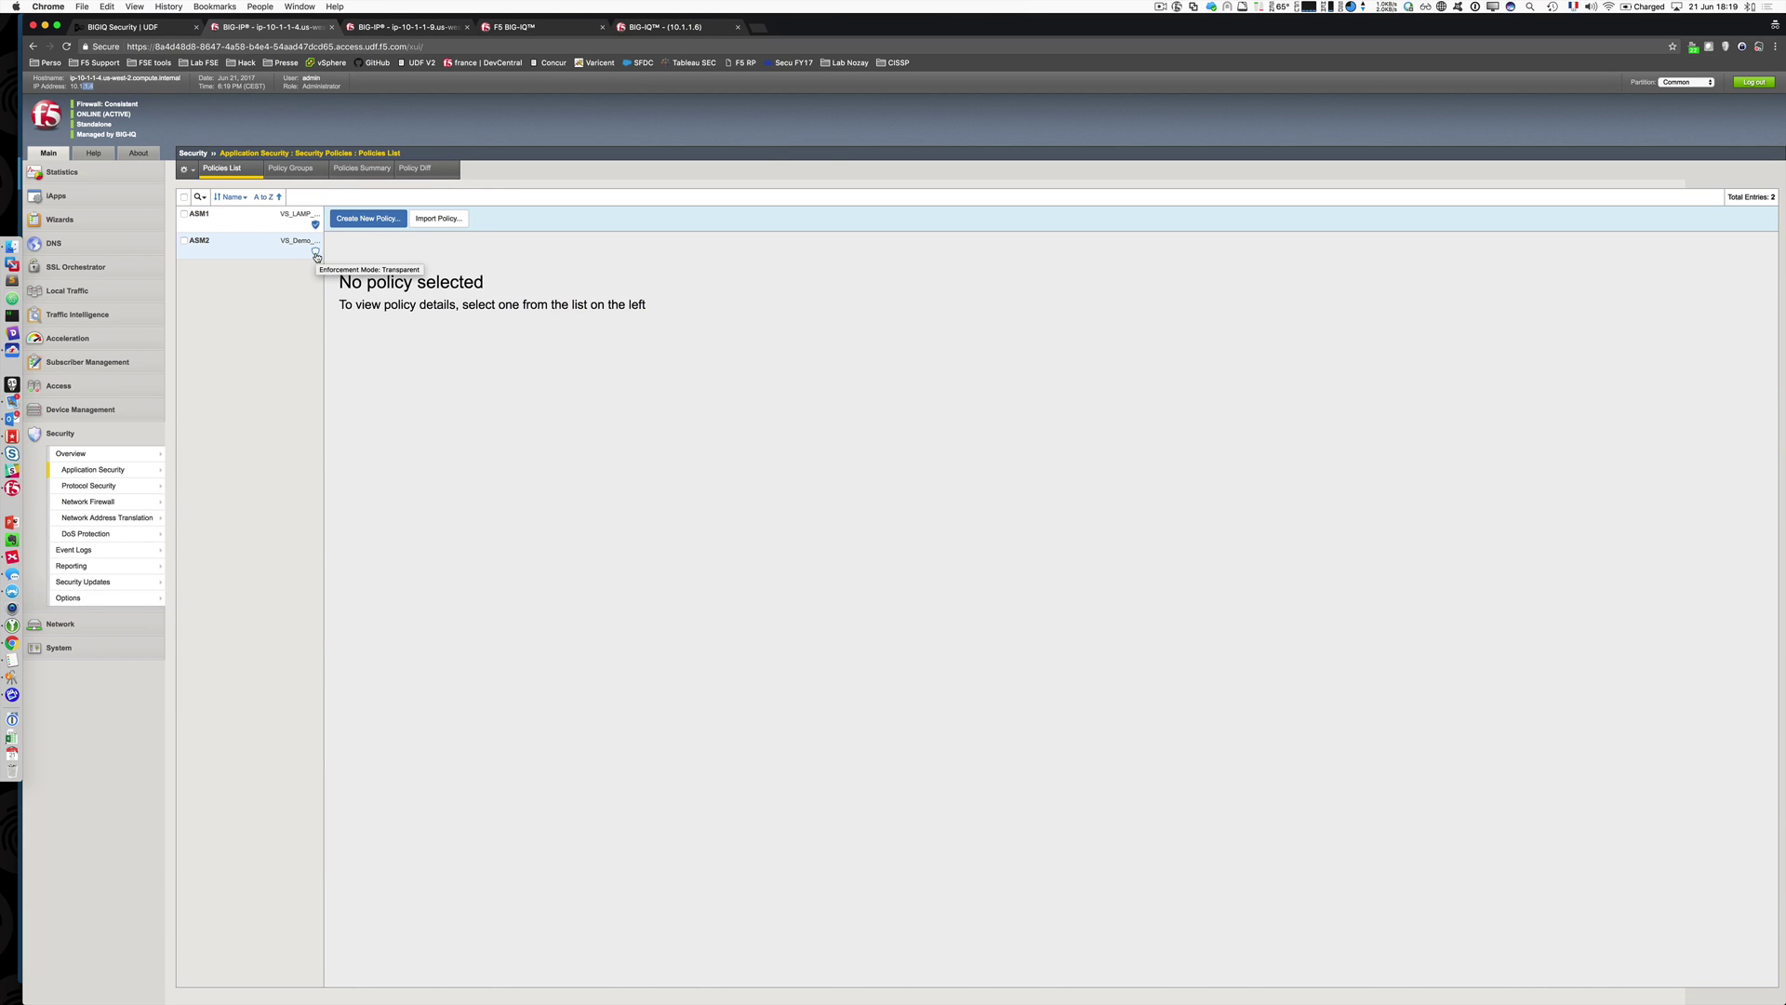
click(316, 257)
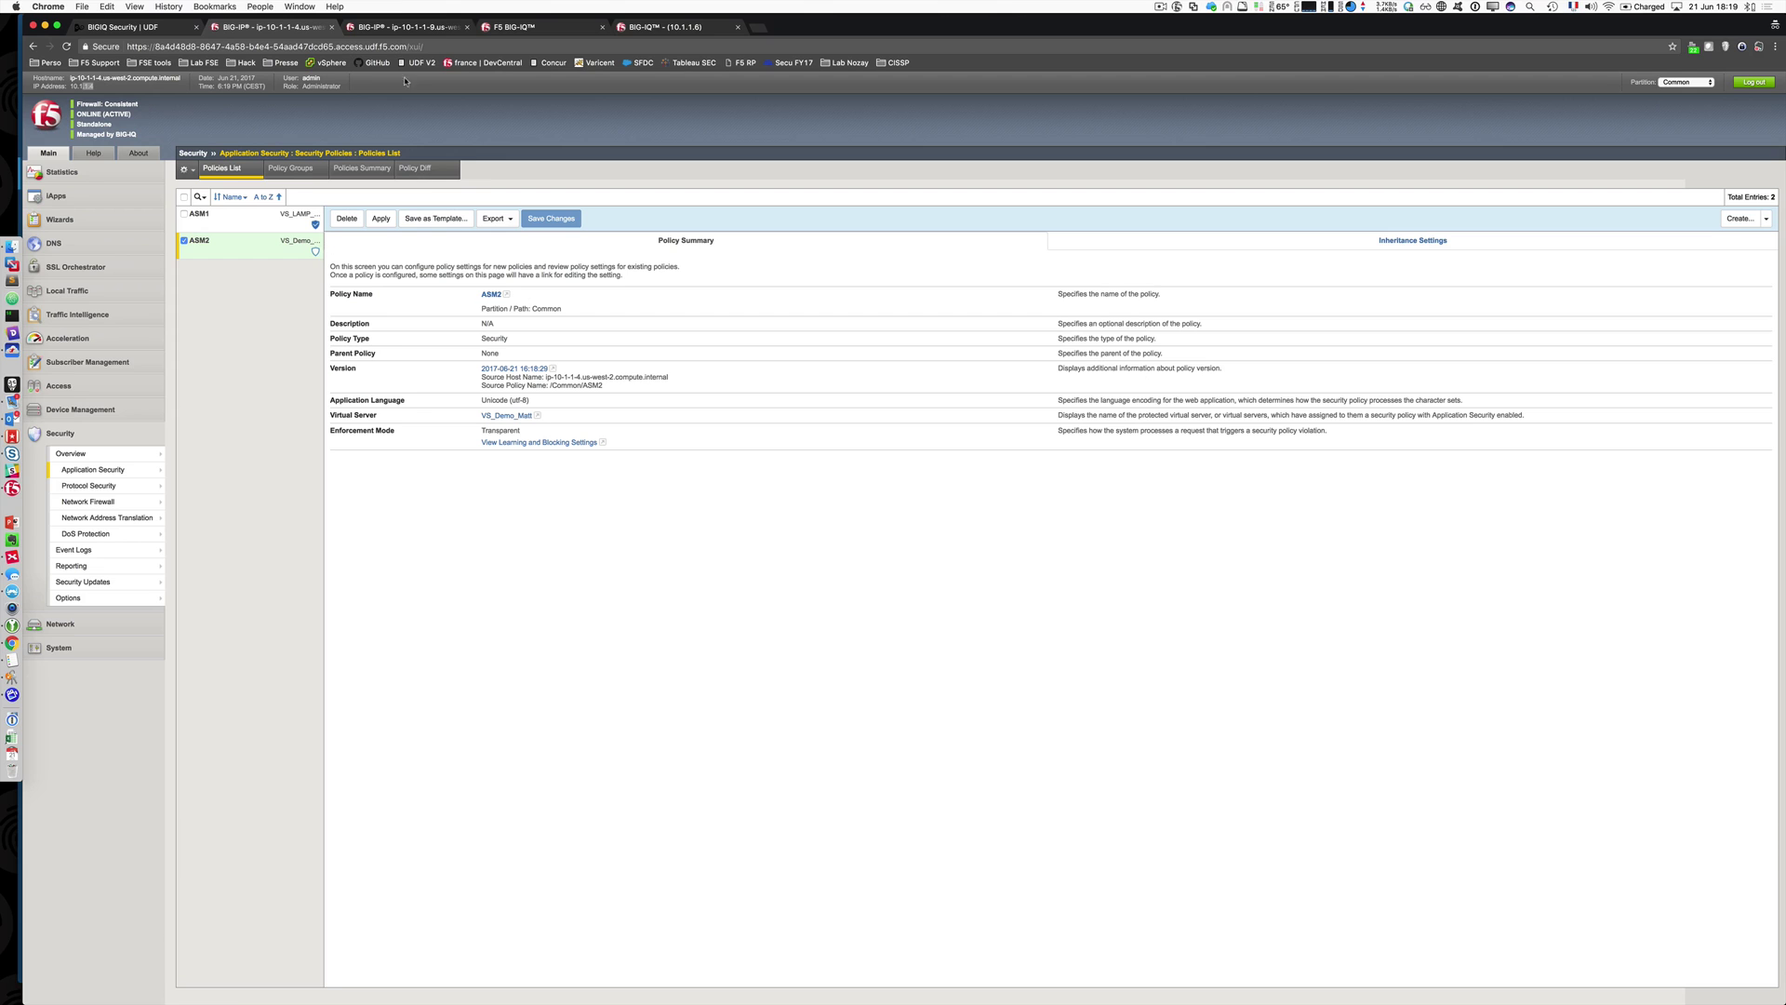
Step: On the second BIG-IP, list the security policies to confirm ASM2 is attached to VS_LAMP_DC2
click(399, 28)
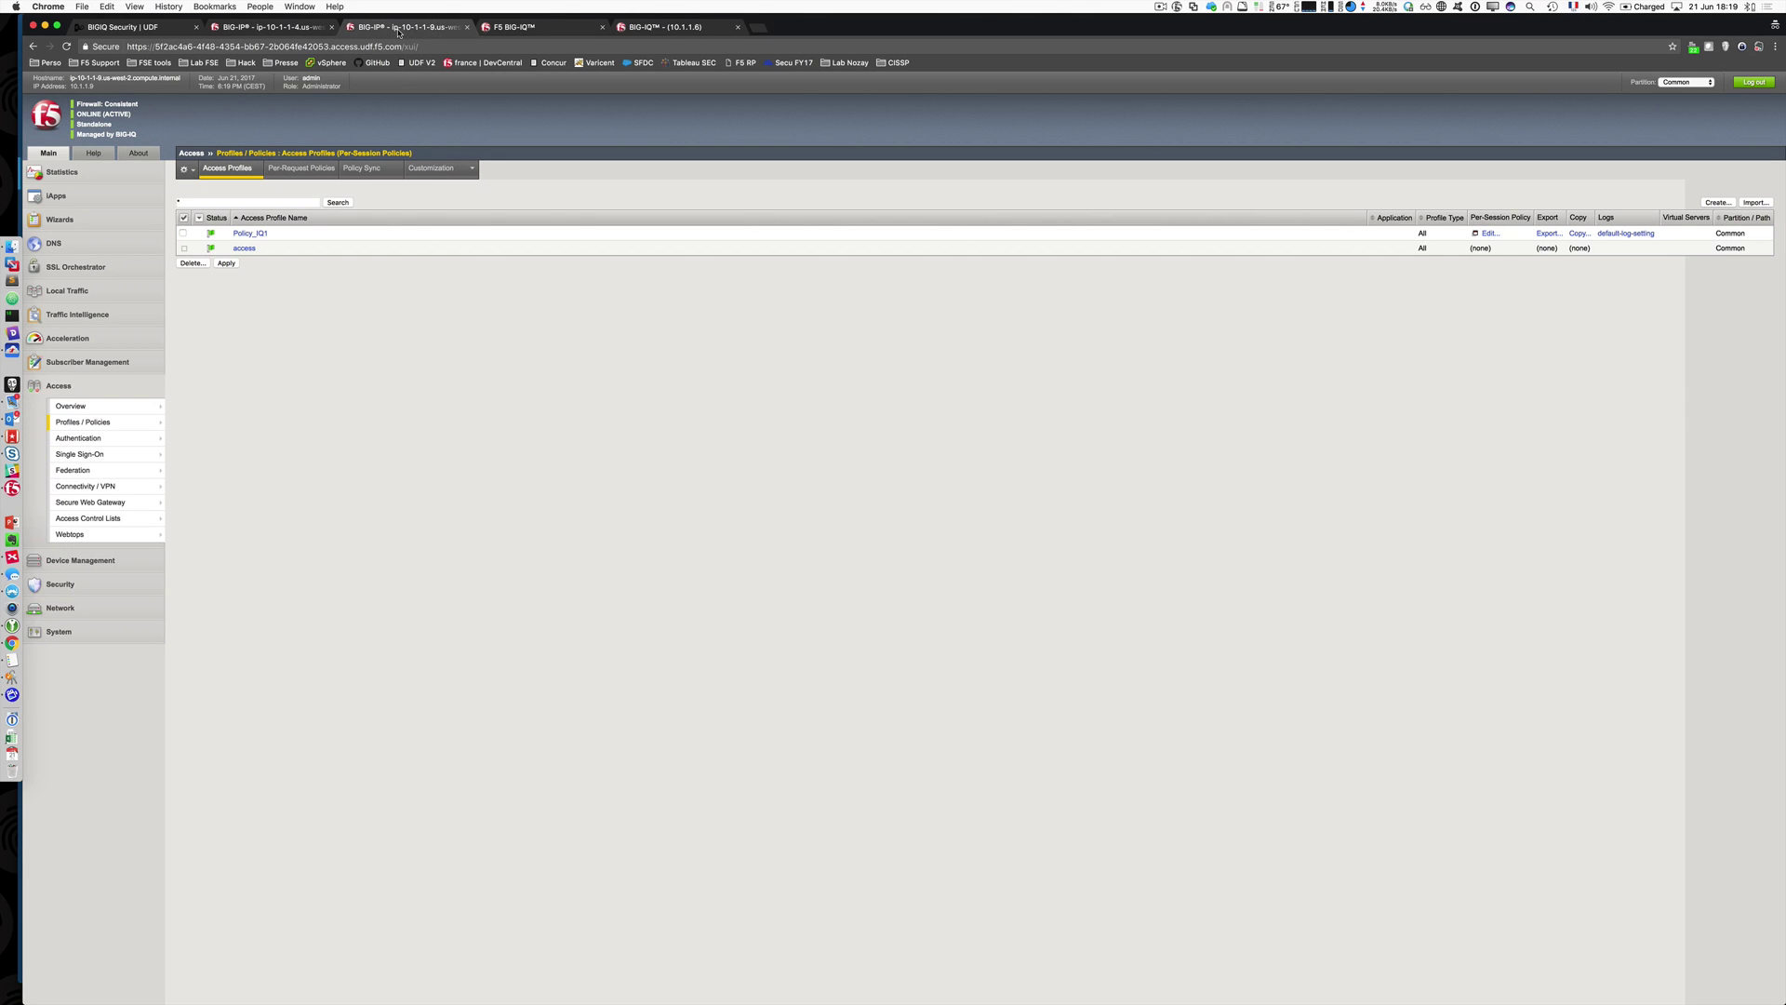
click(109, 583)
click(187, 471)
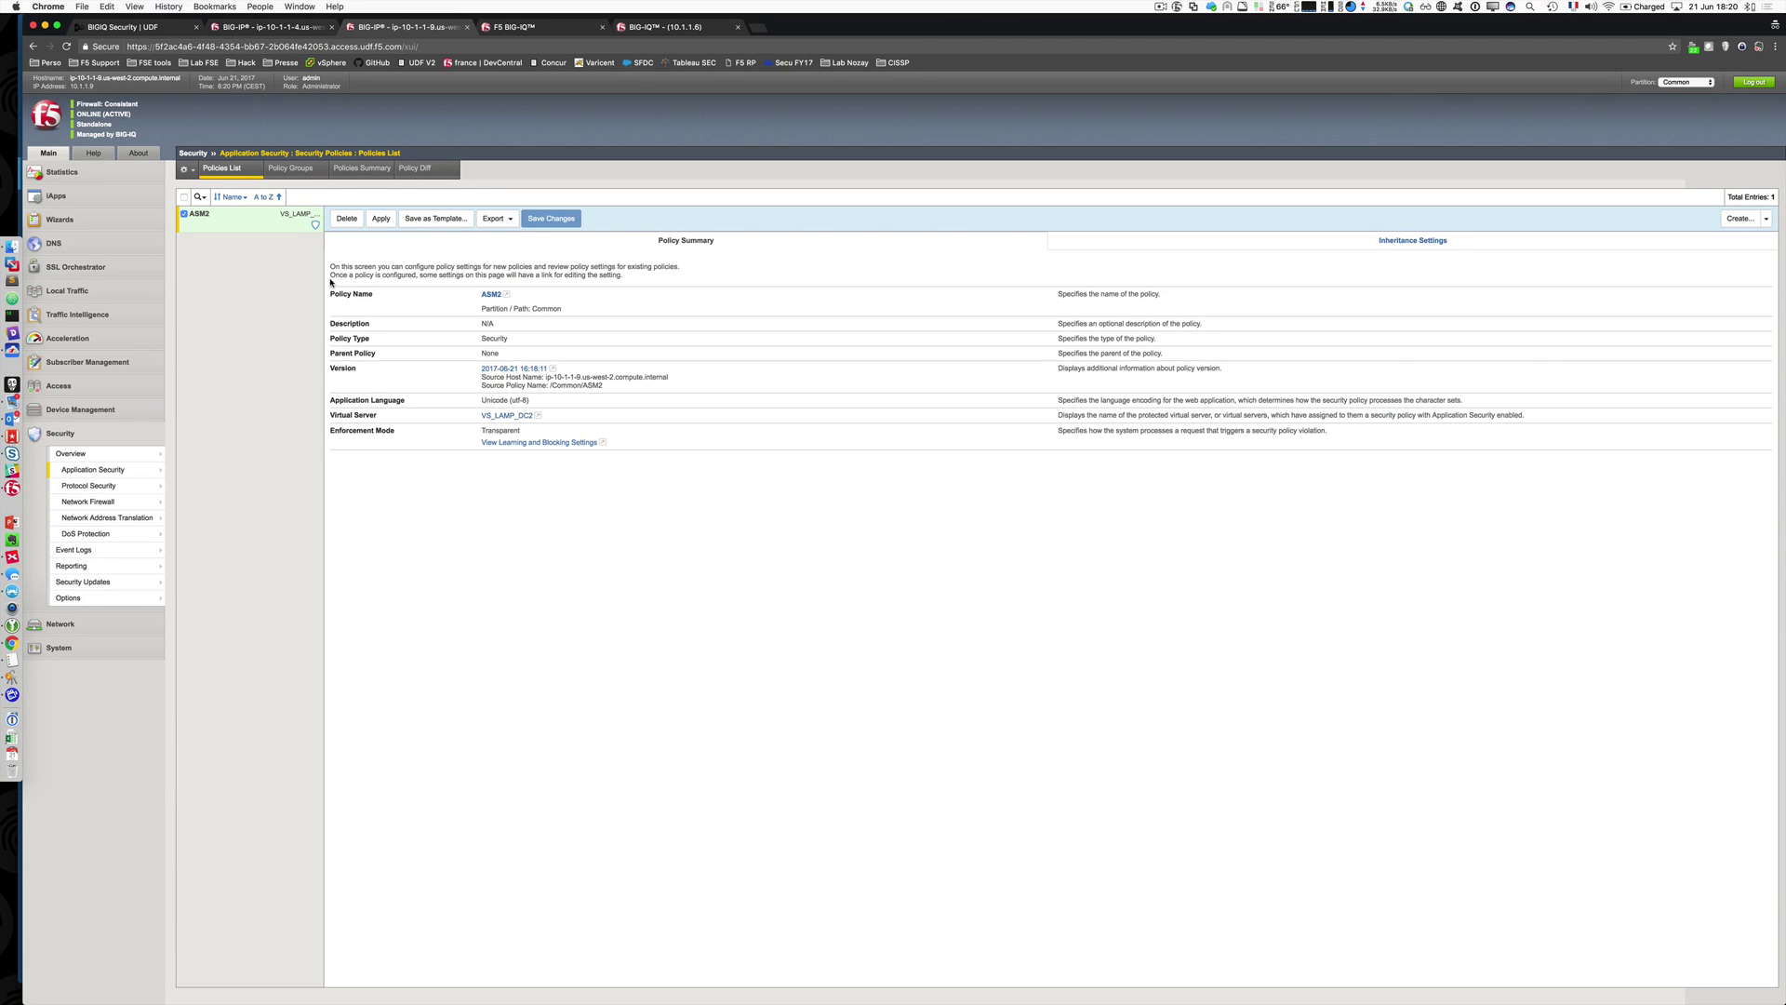
Step: In BIG-IQ, open Access_GRP_UDF's Event Logs Settings and view the default-log-setting details
click(540, 30)
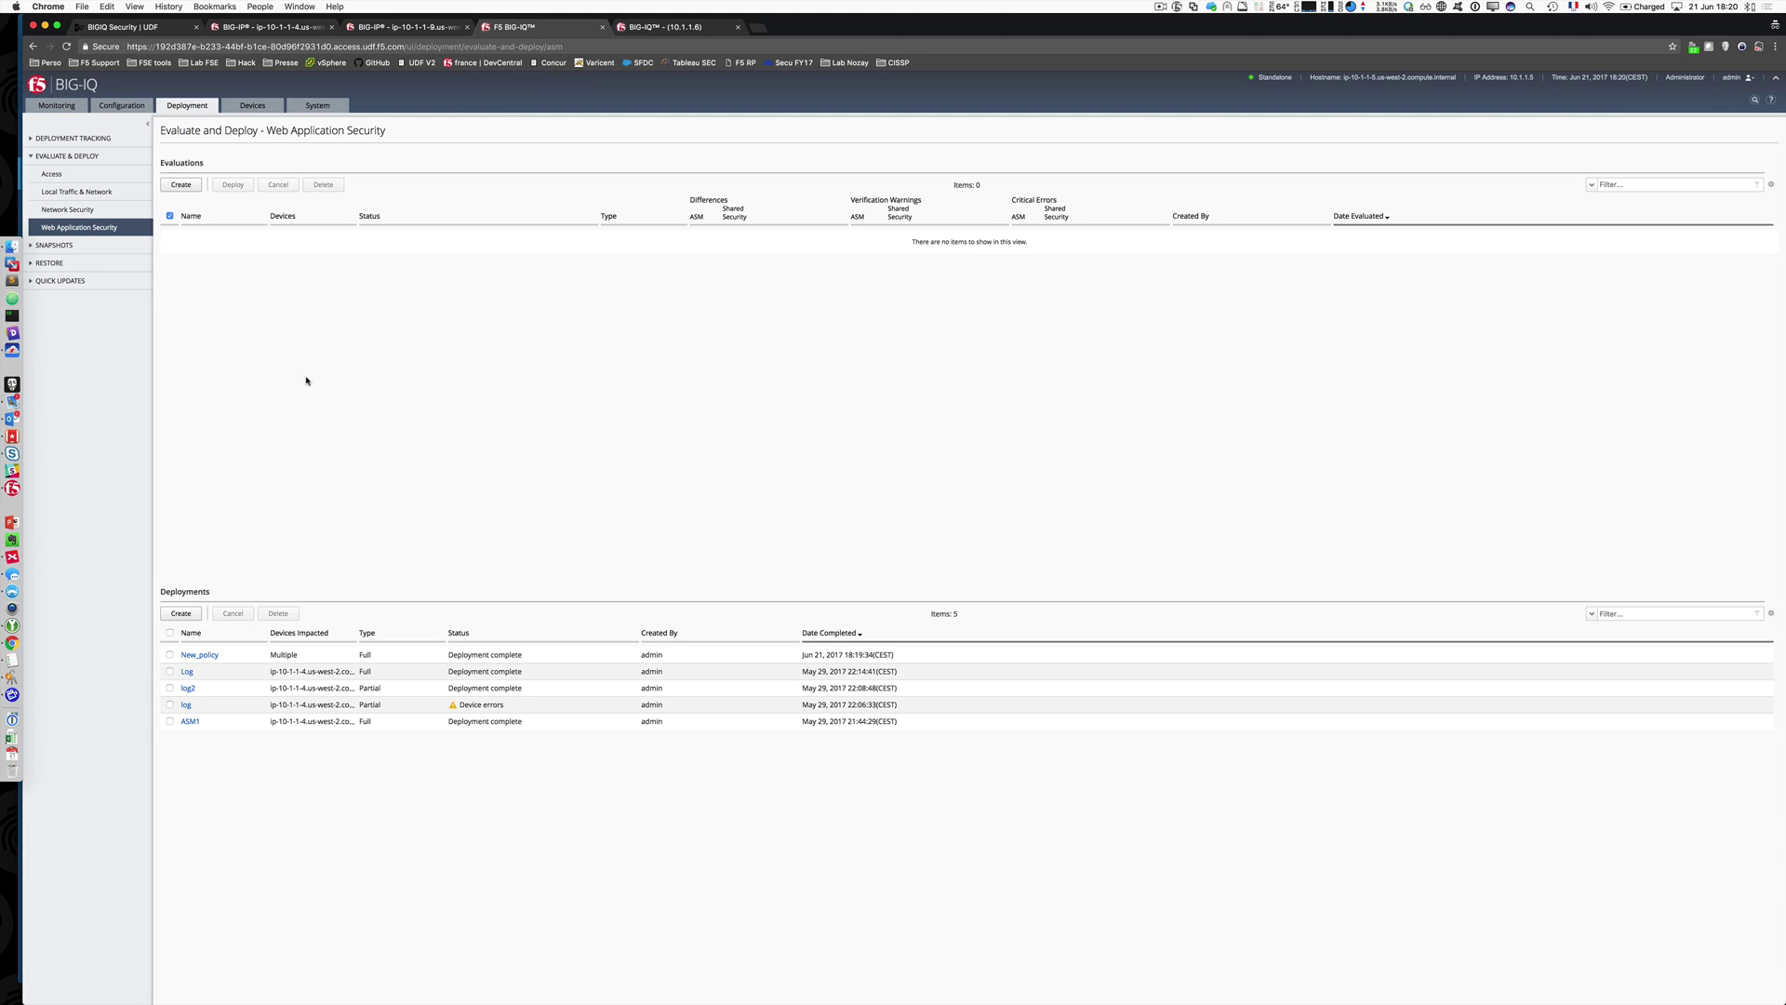
click(122, 105)
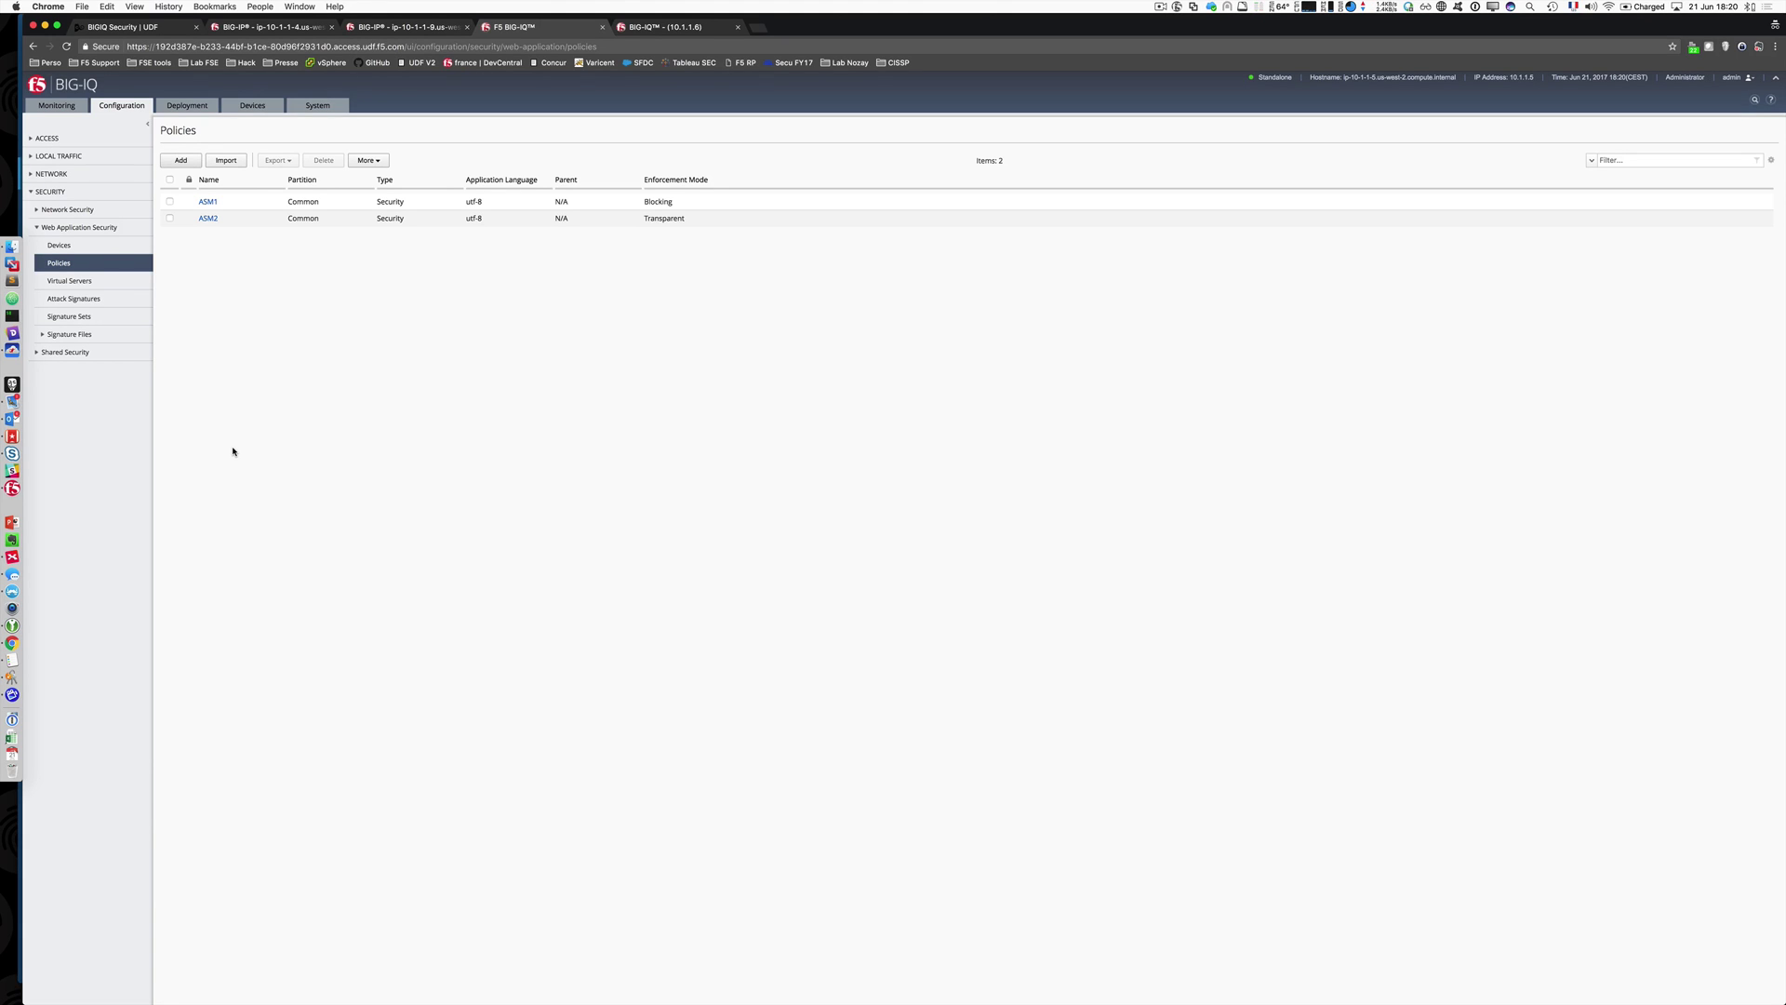
click(45, 138)
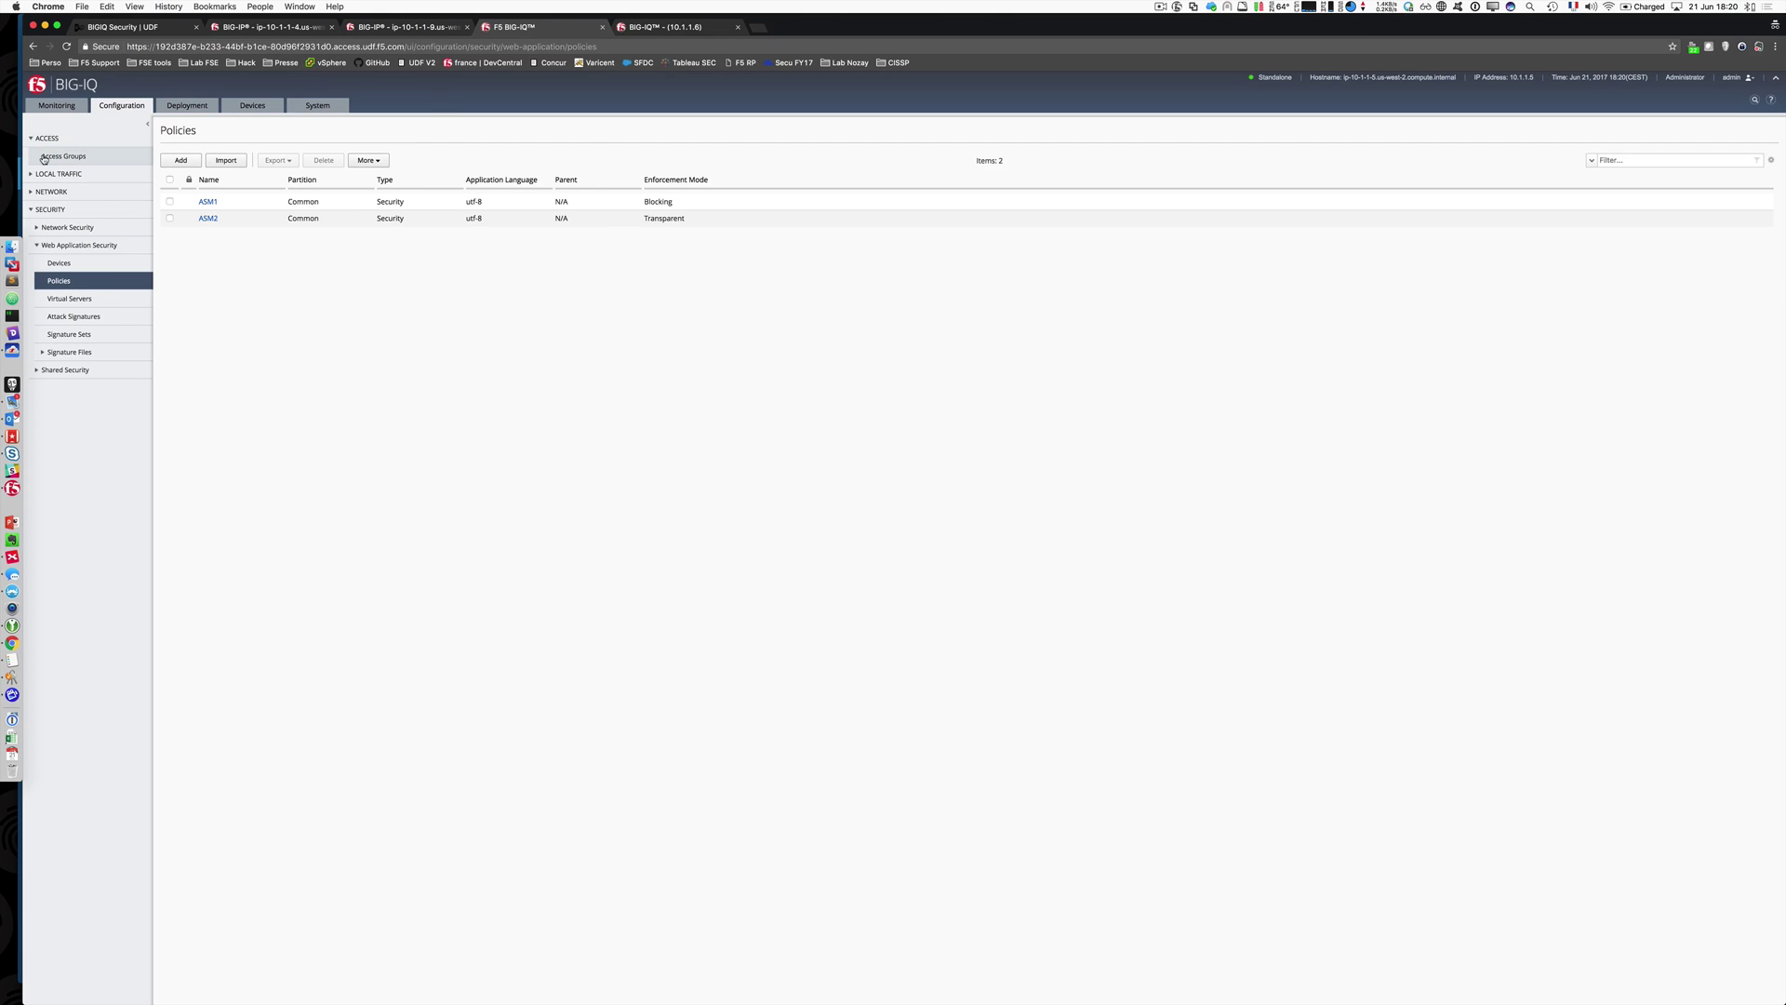
click(43, 158)
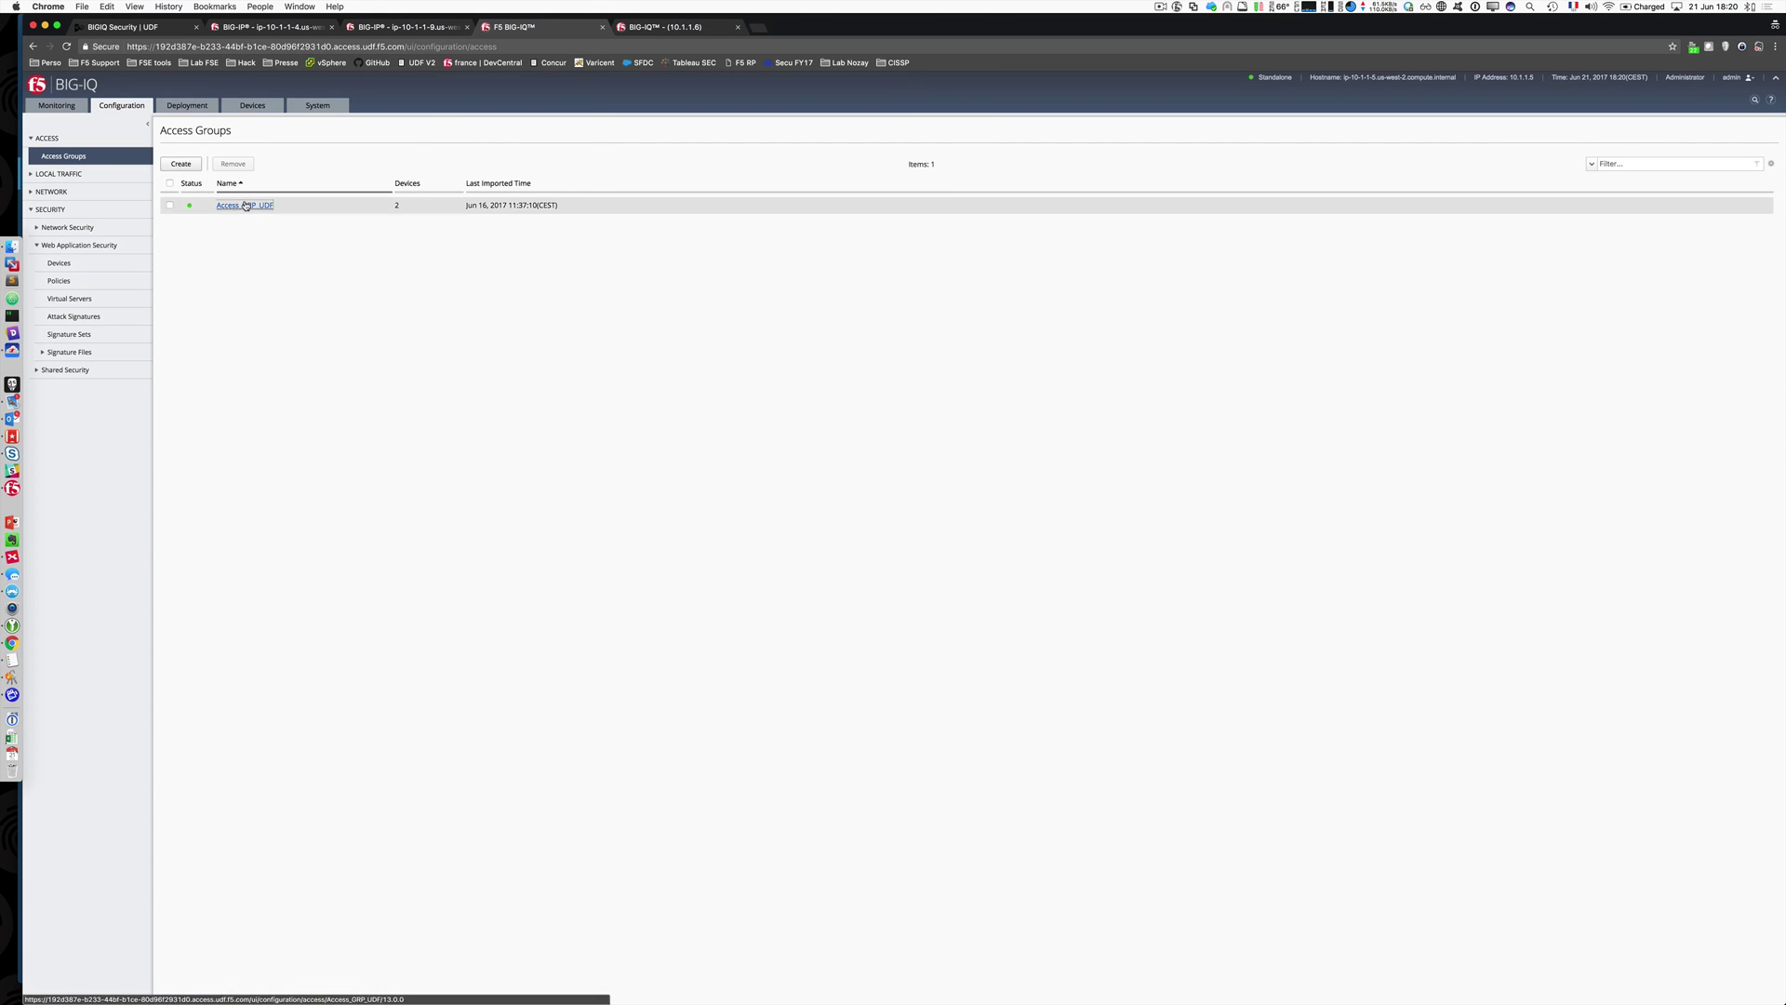
click(246, 205)
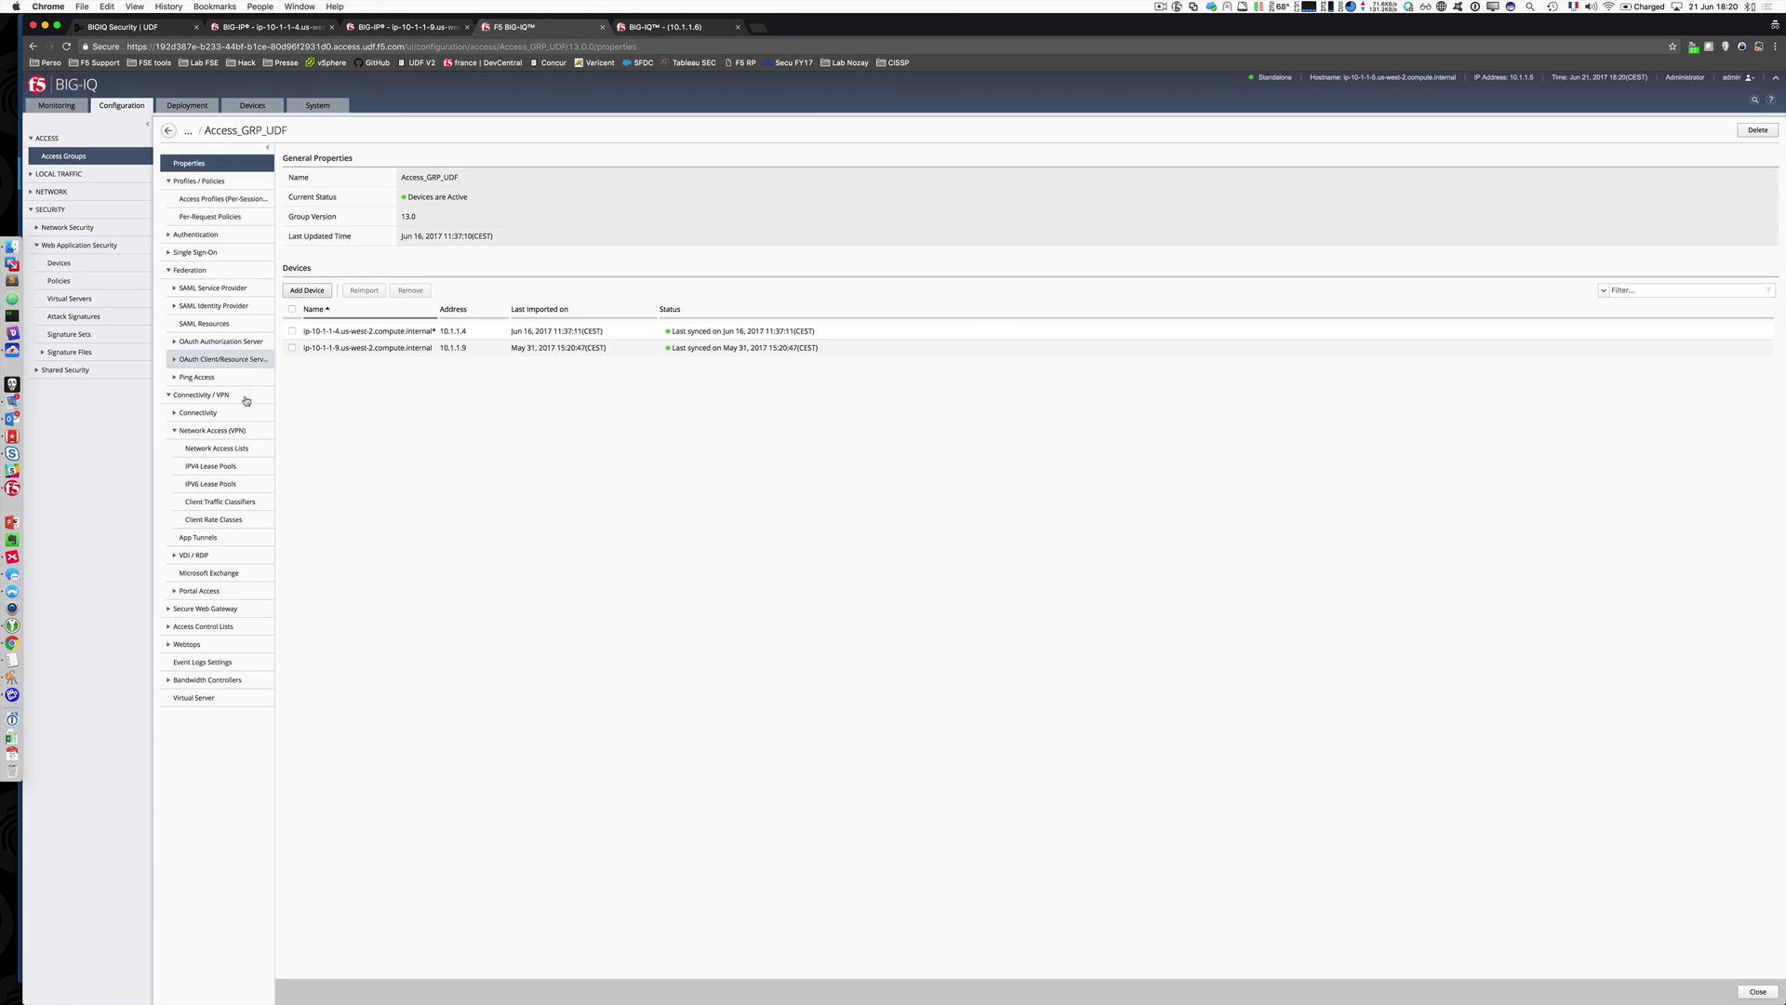
click(169, 396)
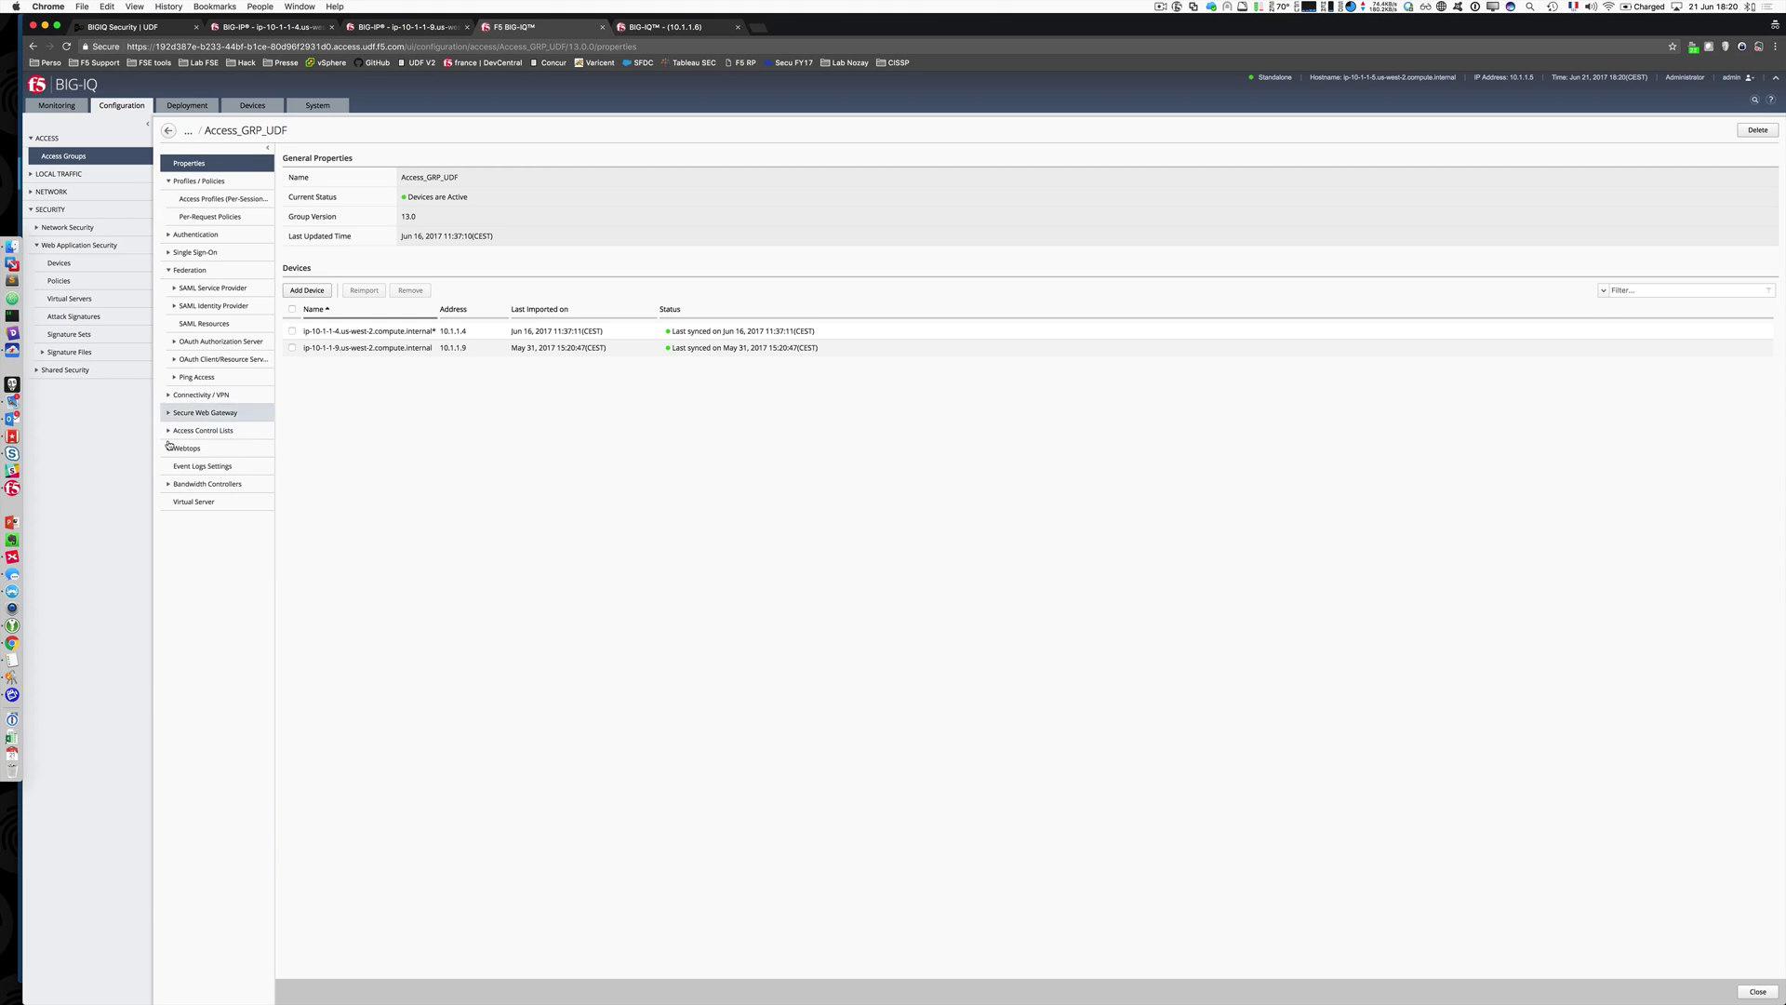
click(181, 468)
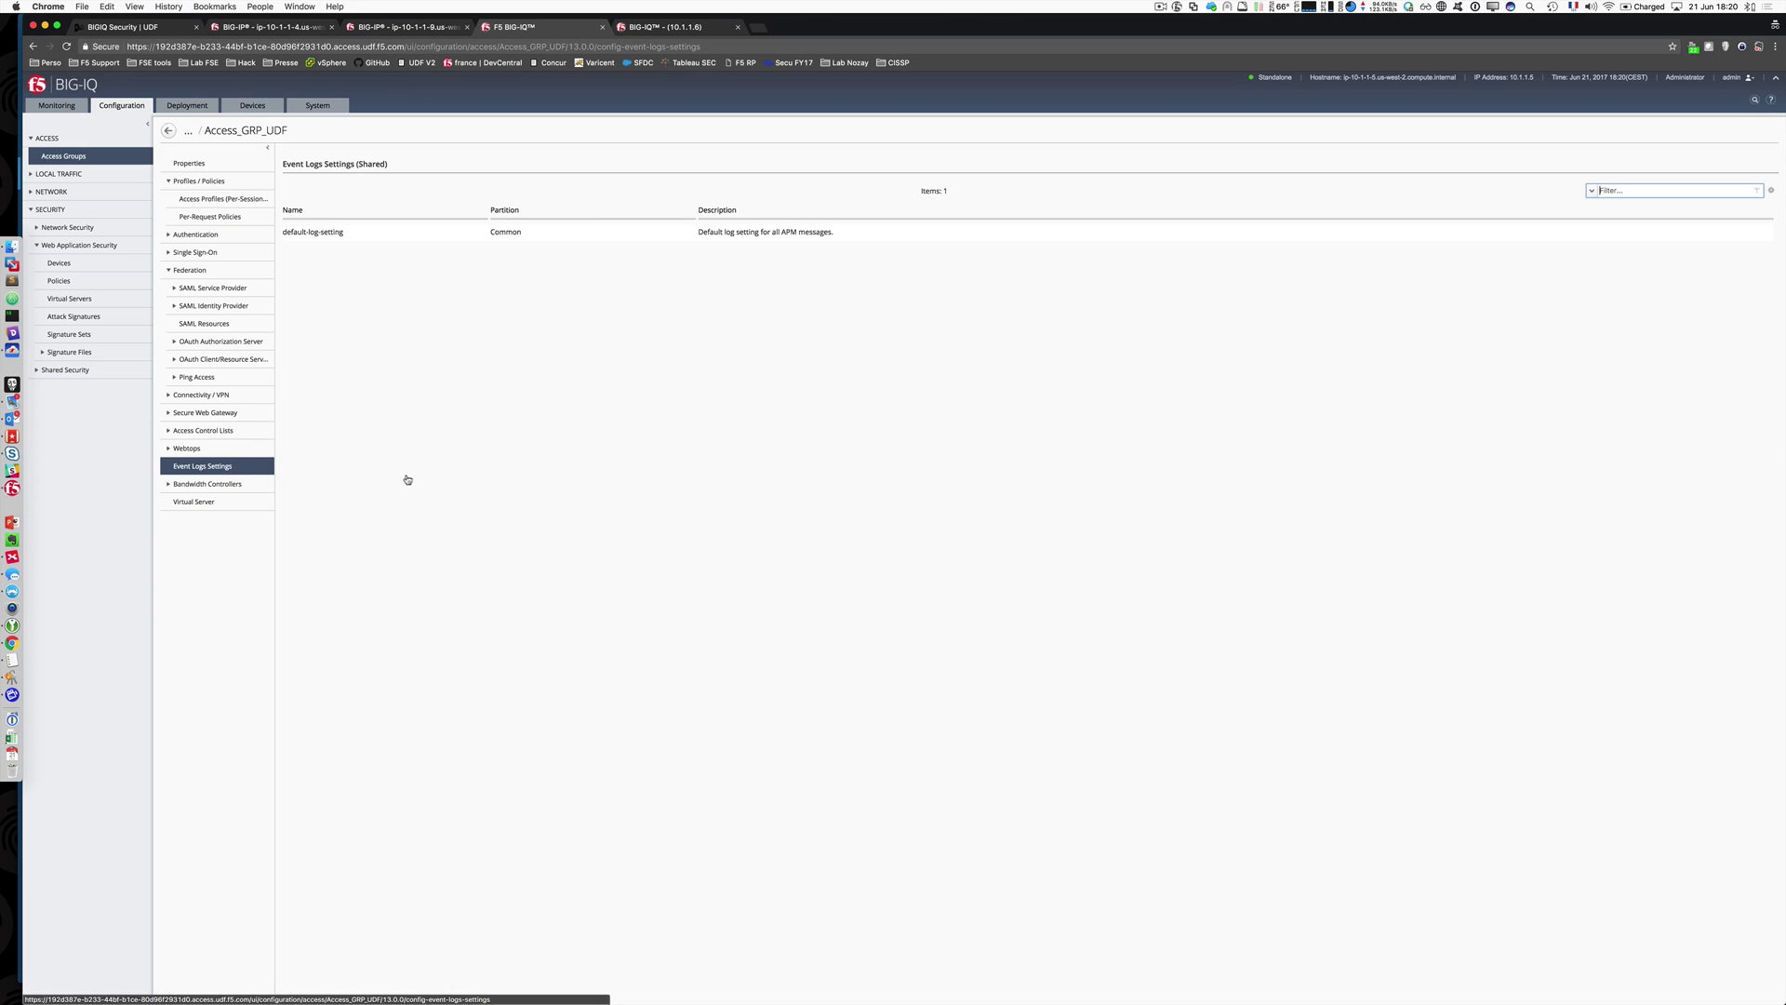
click(383, 233)
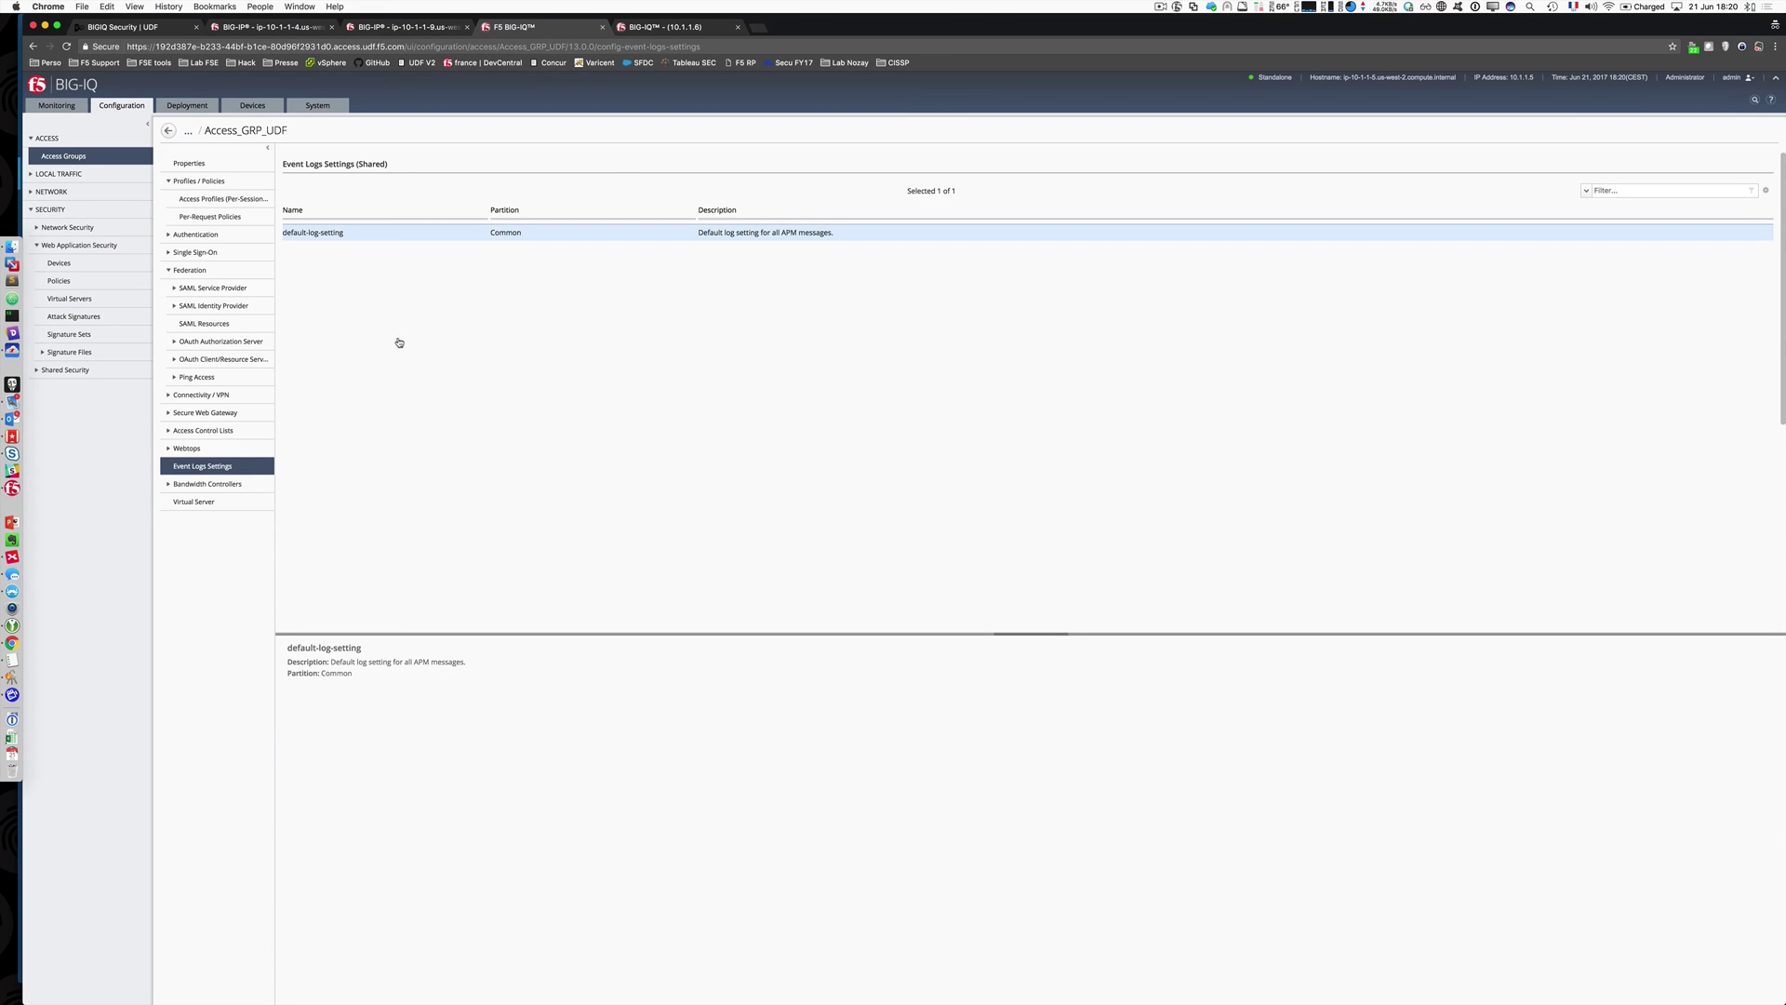
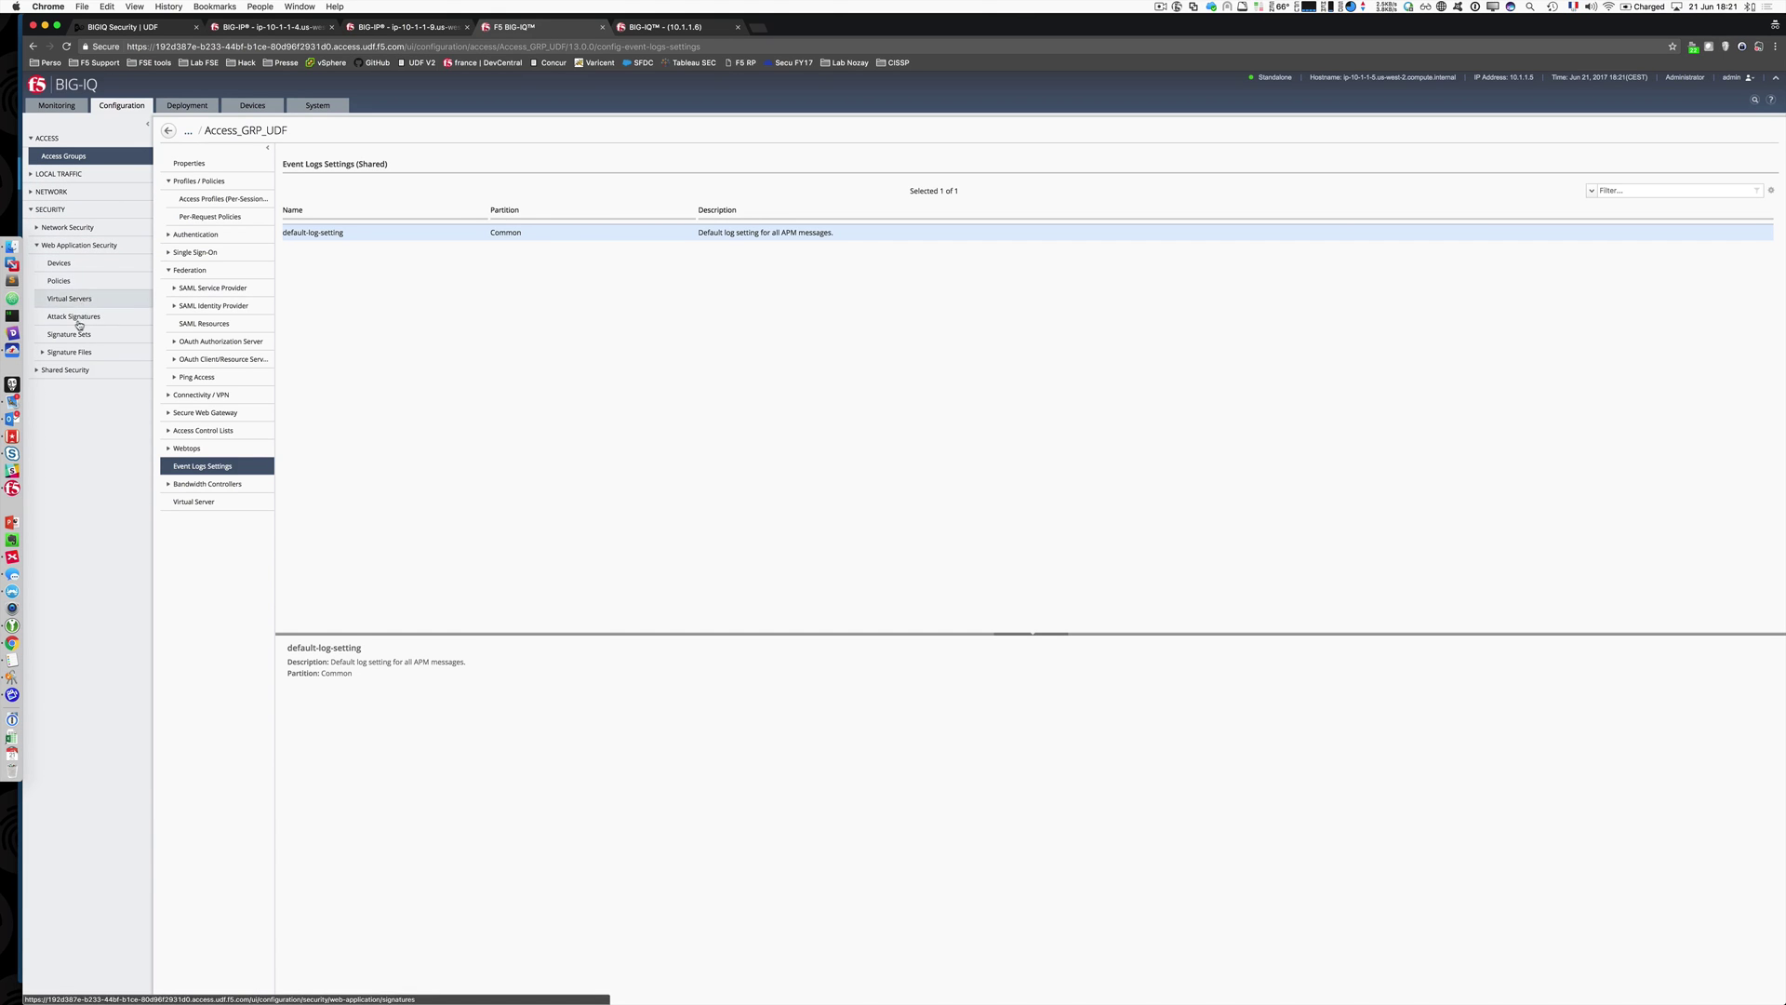
Step: Expand Shared Security and list its five logging profiles, including LogALLIQ and local-dos
click(40, 373)
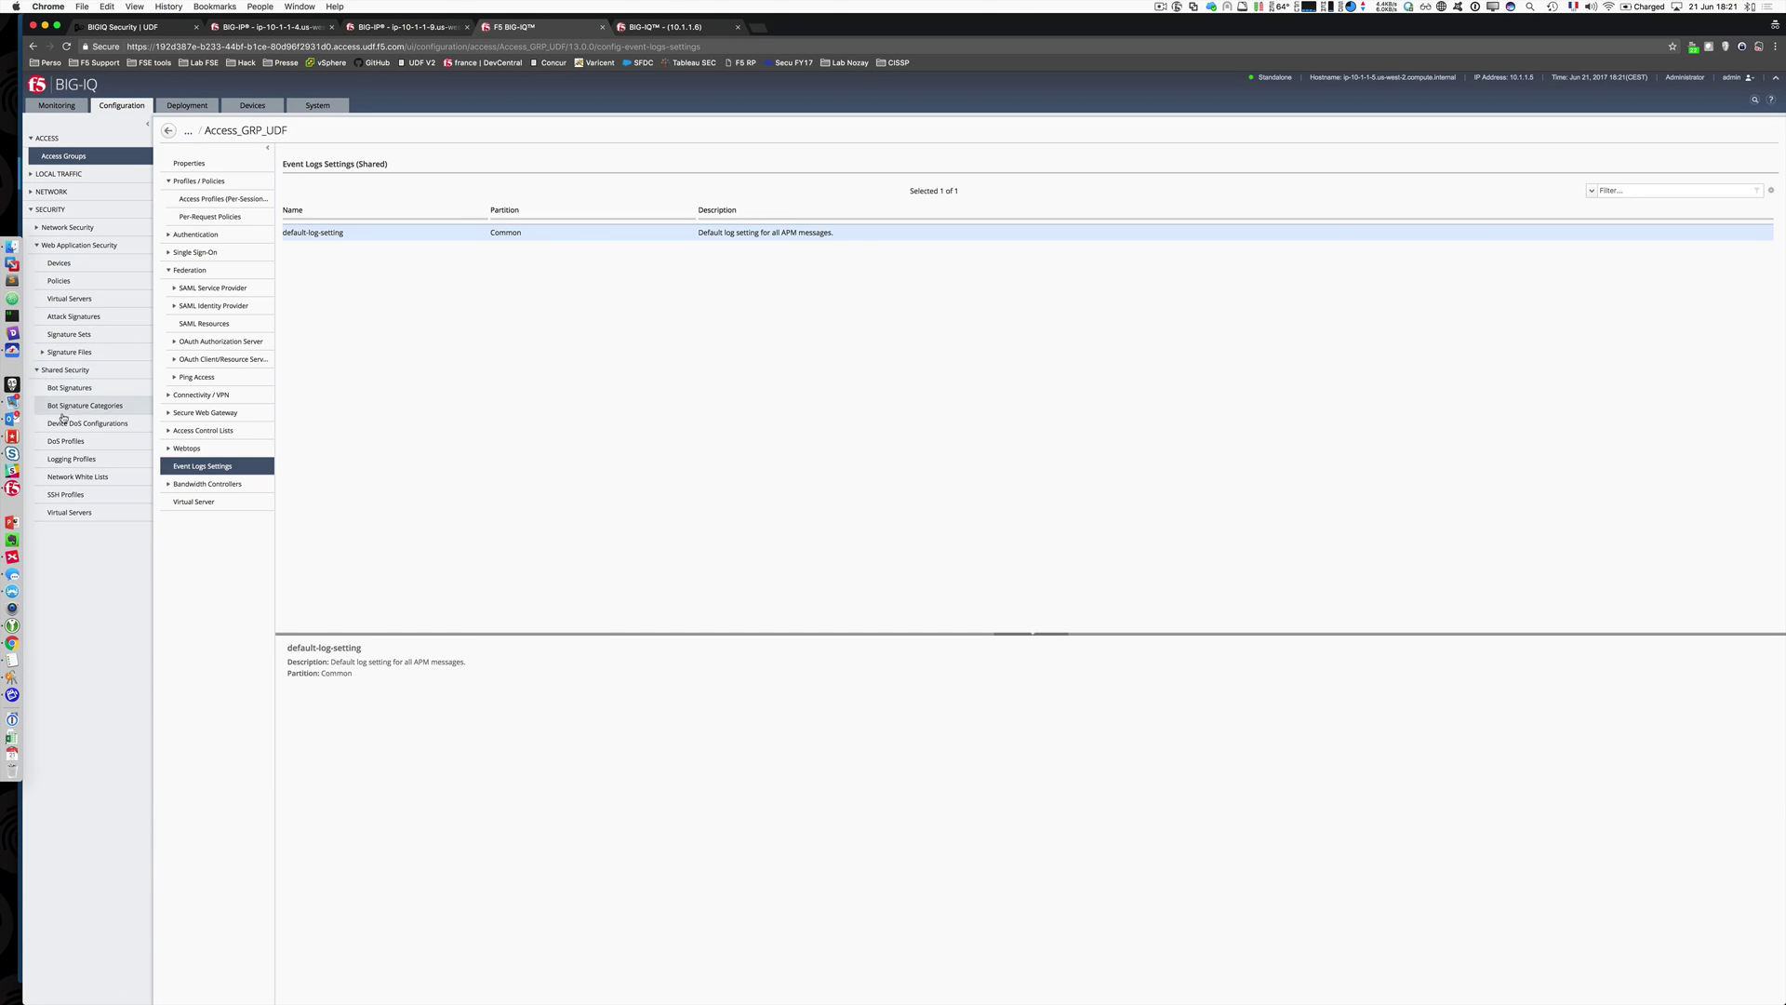
click(91, 459)
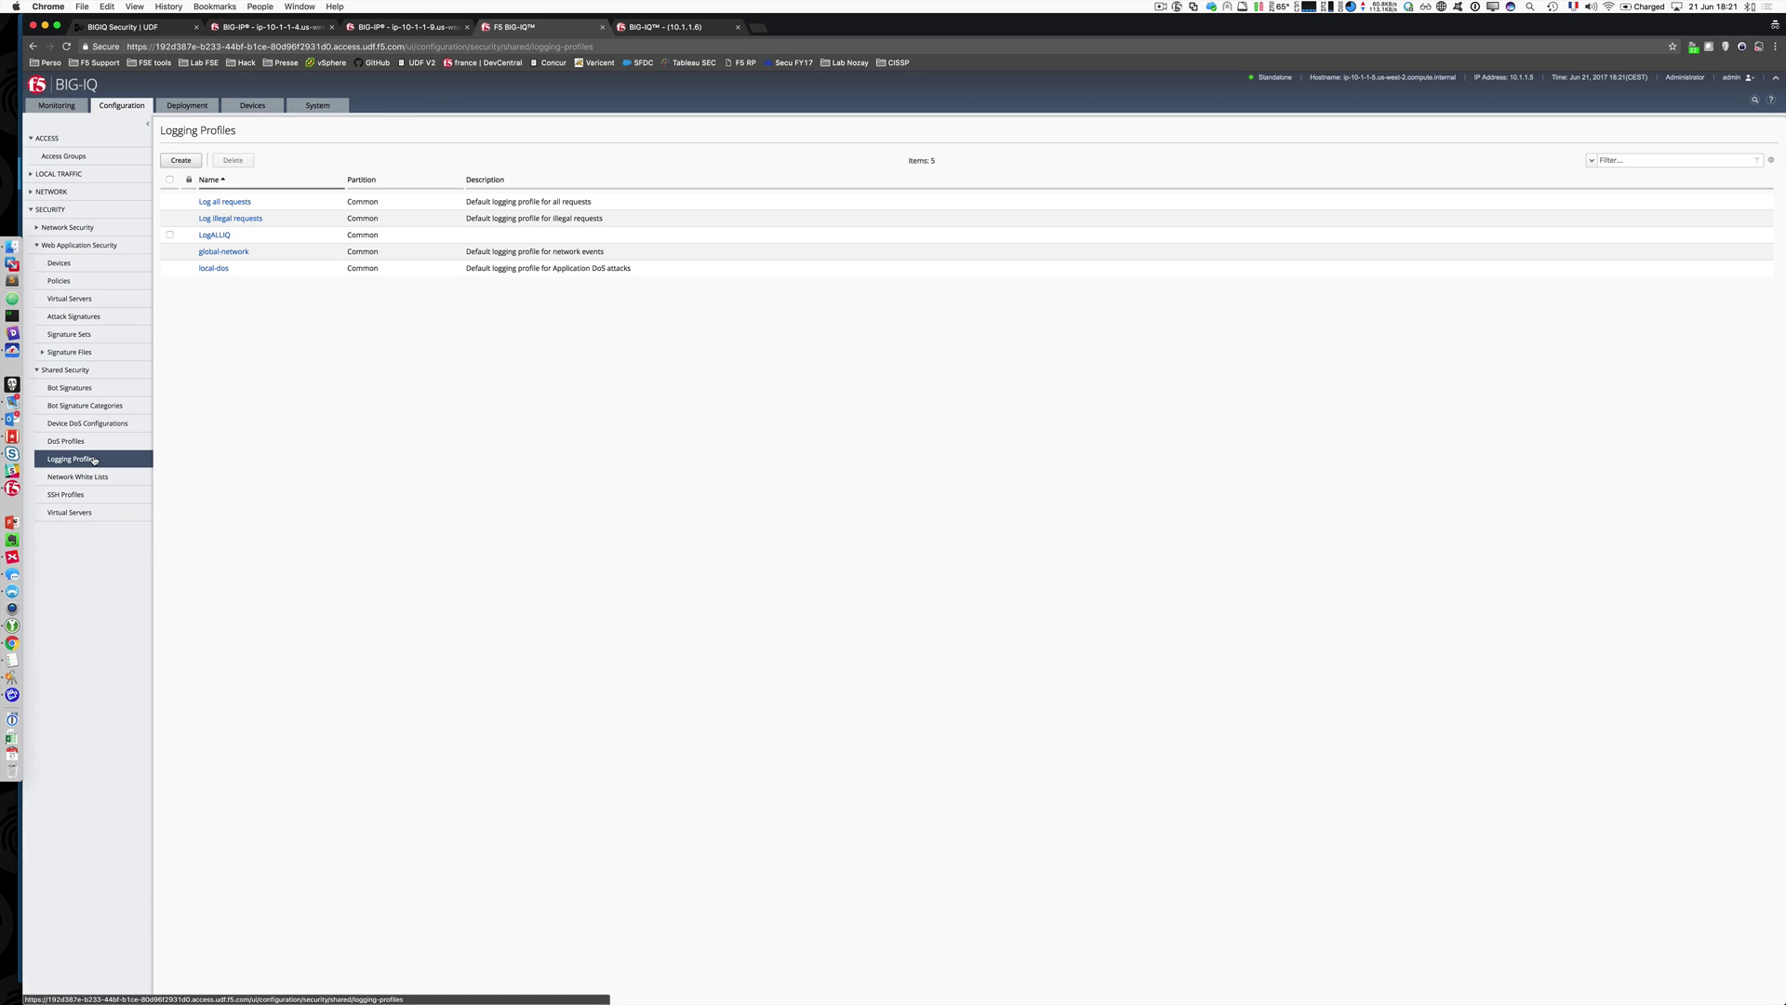
Step: Open LogALLIQ's Application Security settings and confirm the BIG-IQ logging format
click(214, 234)
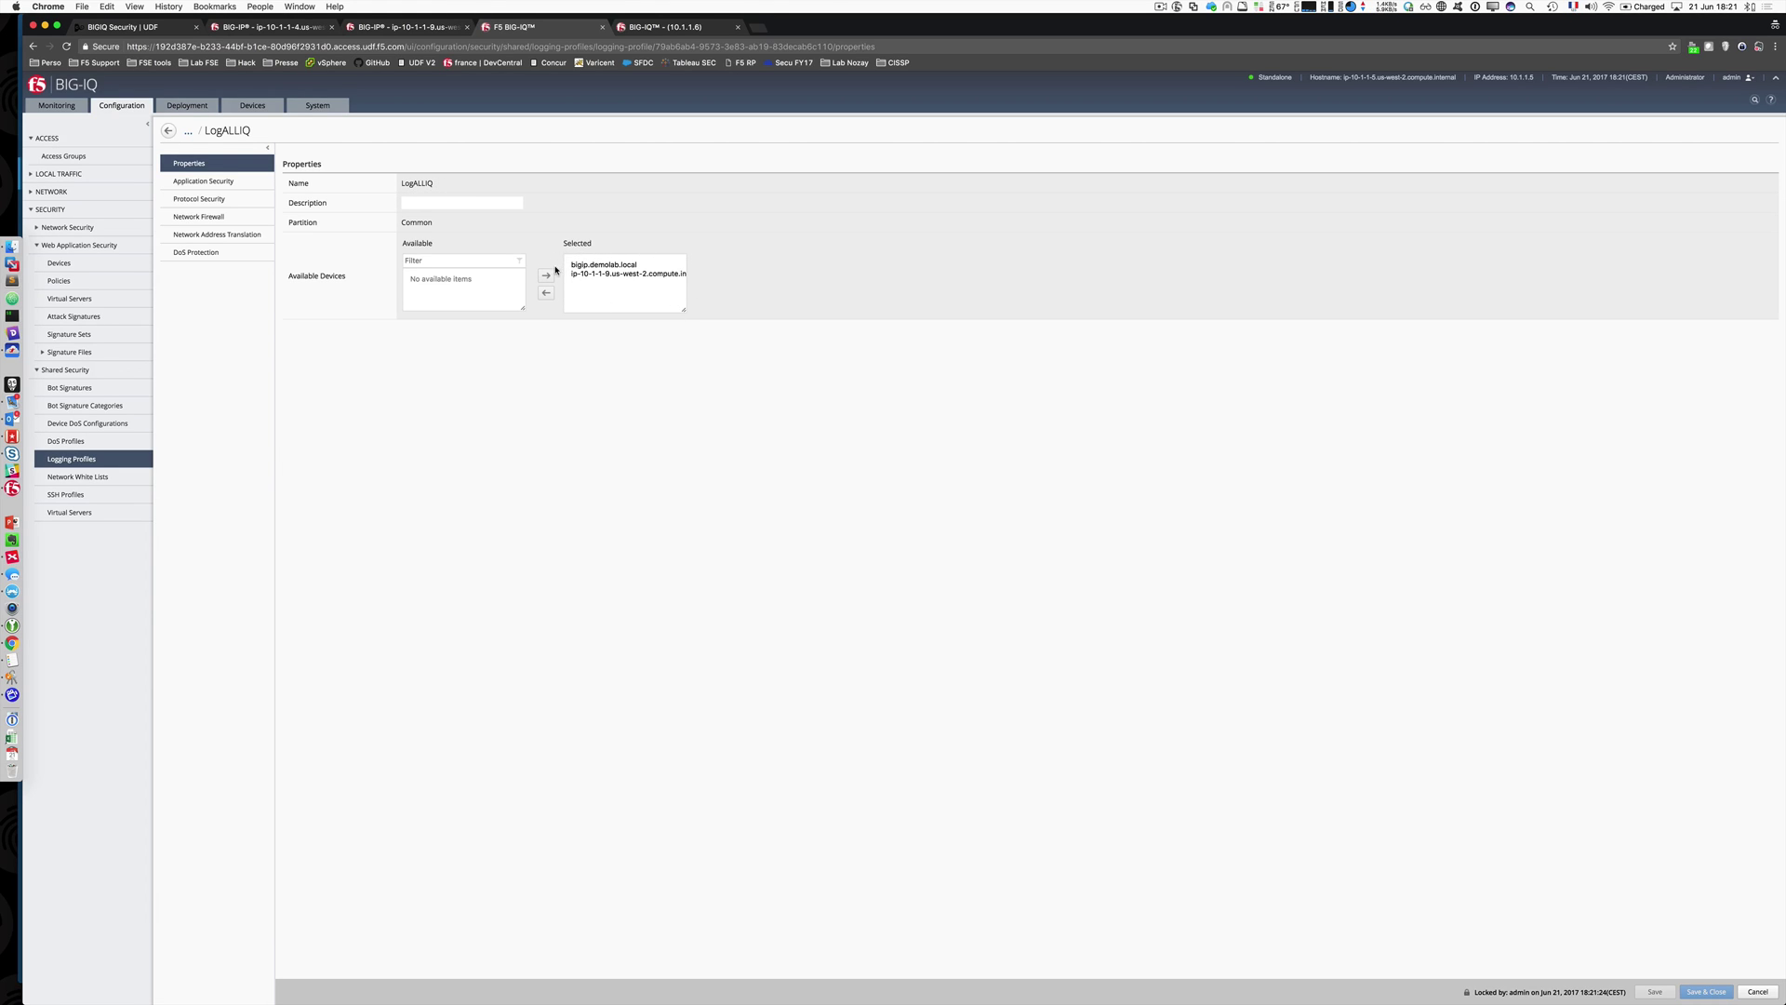
click(220, 186)
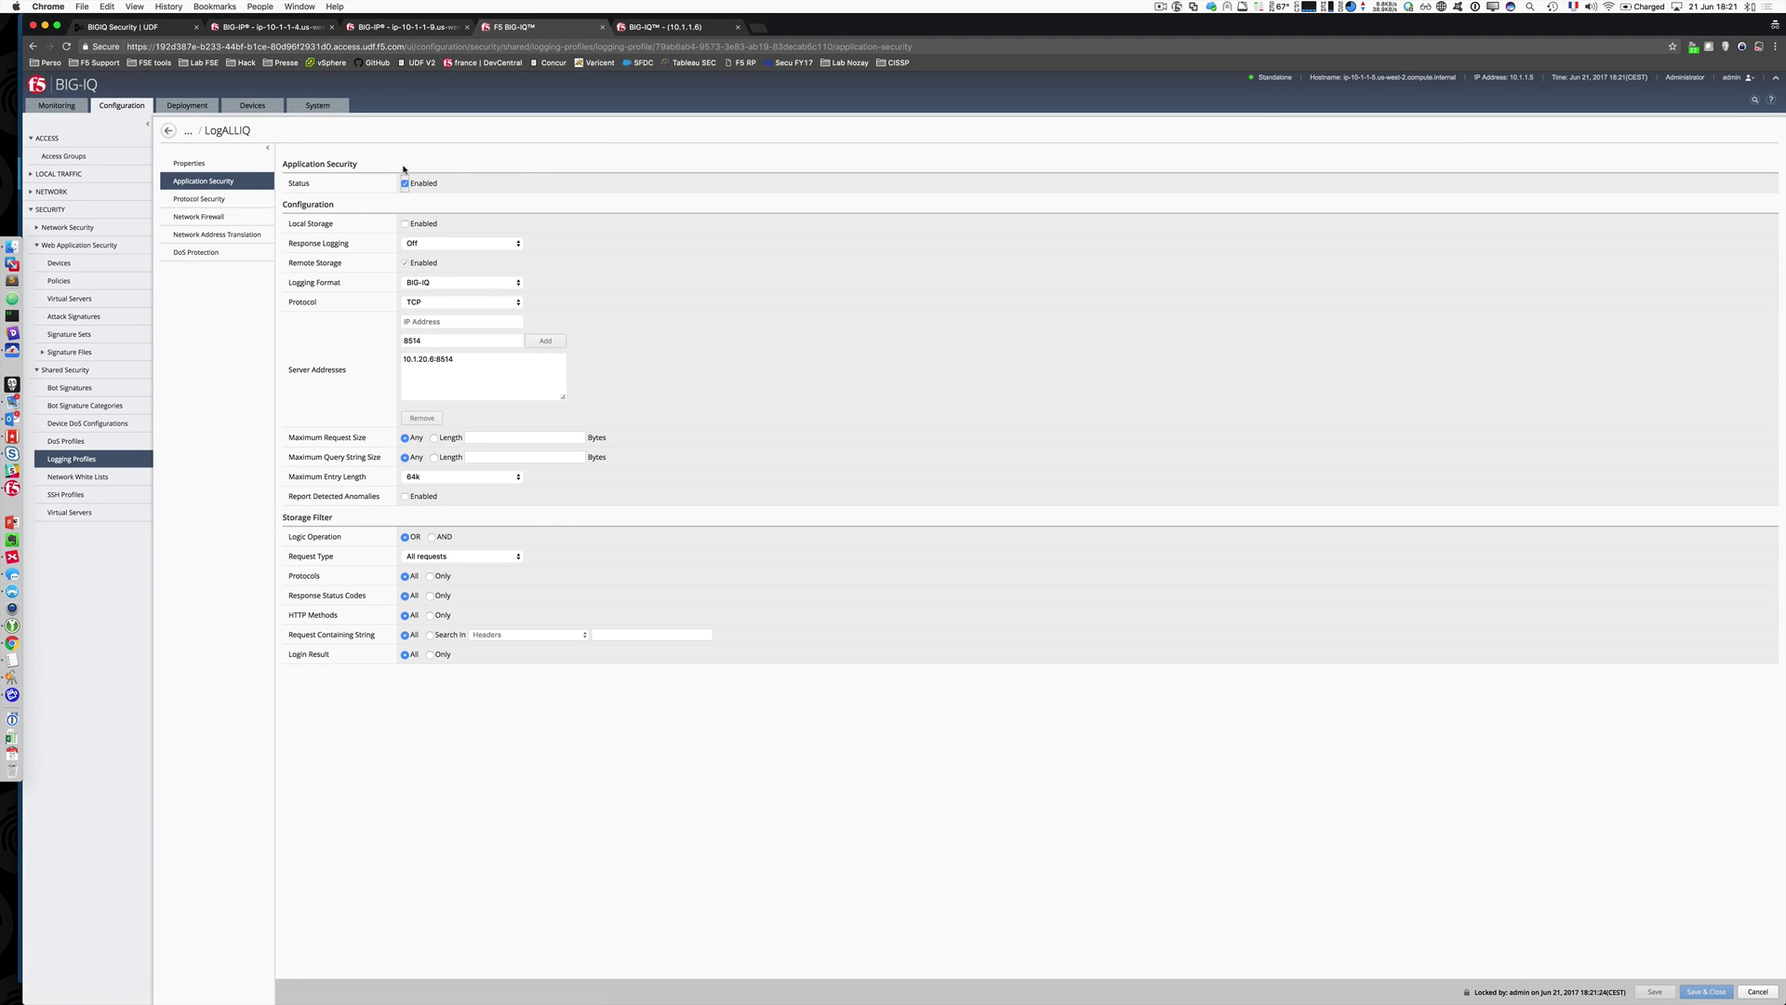
click(448, 283)
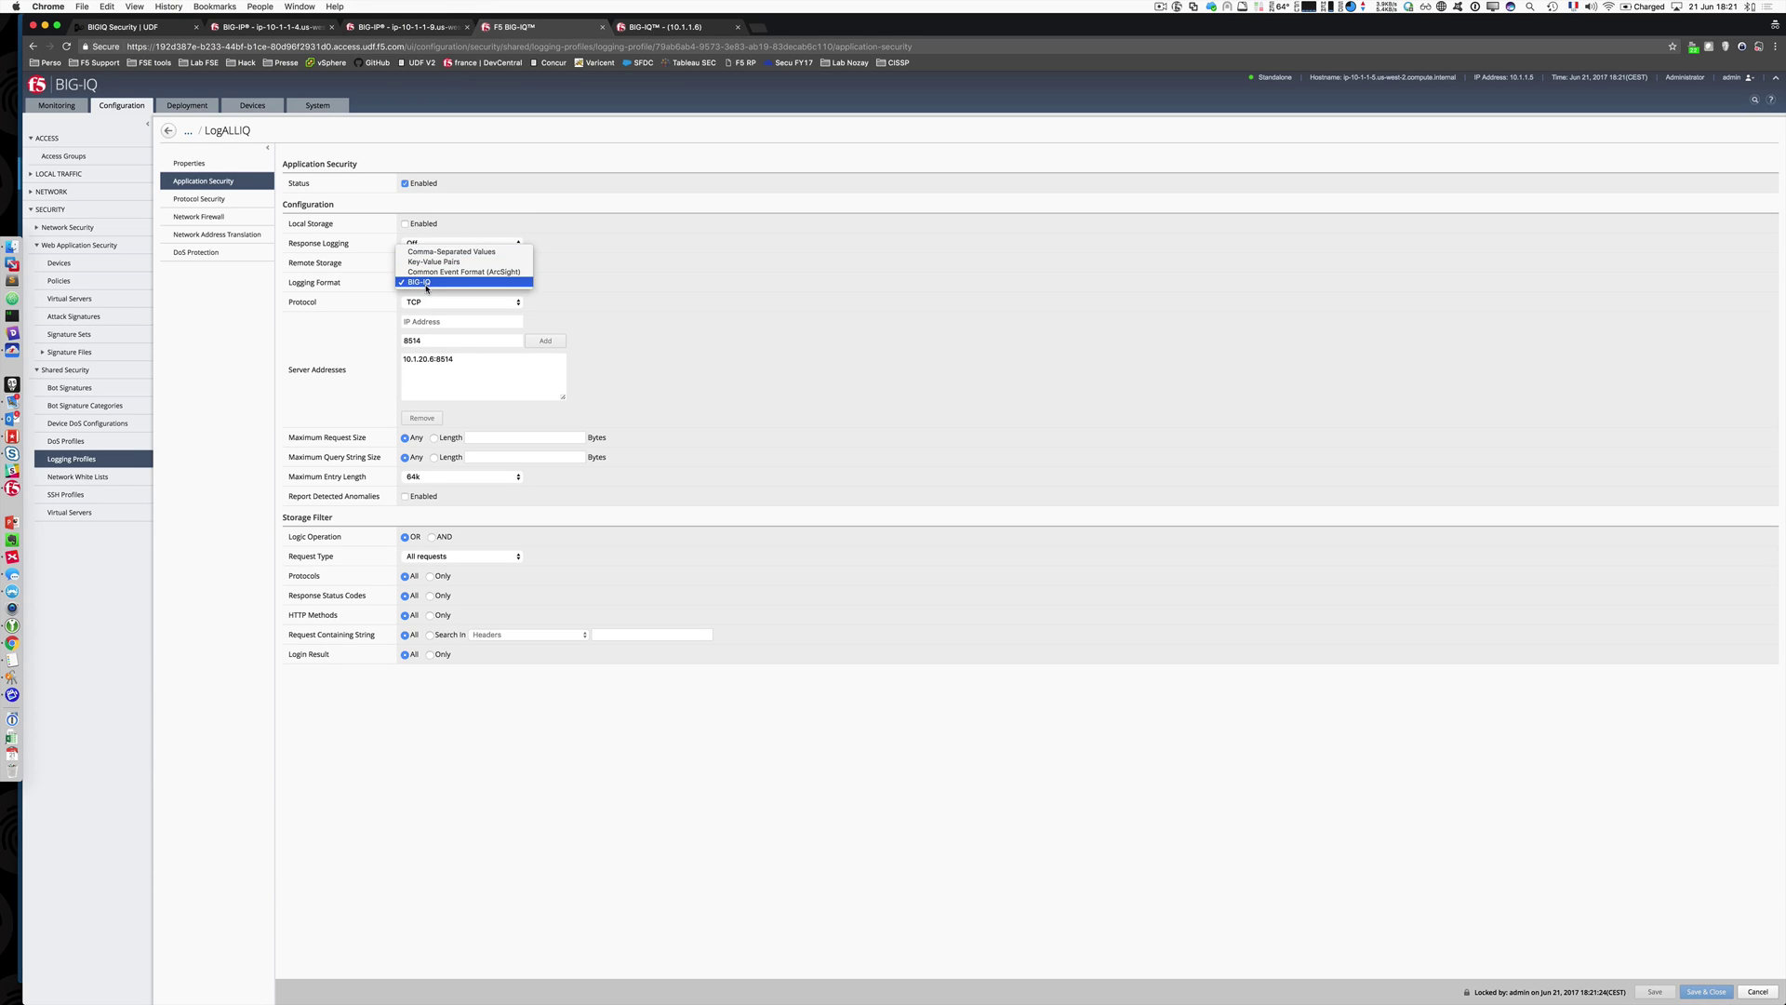
click(415, 282)
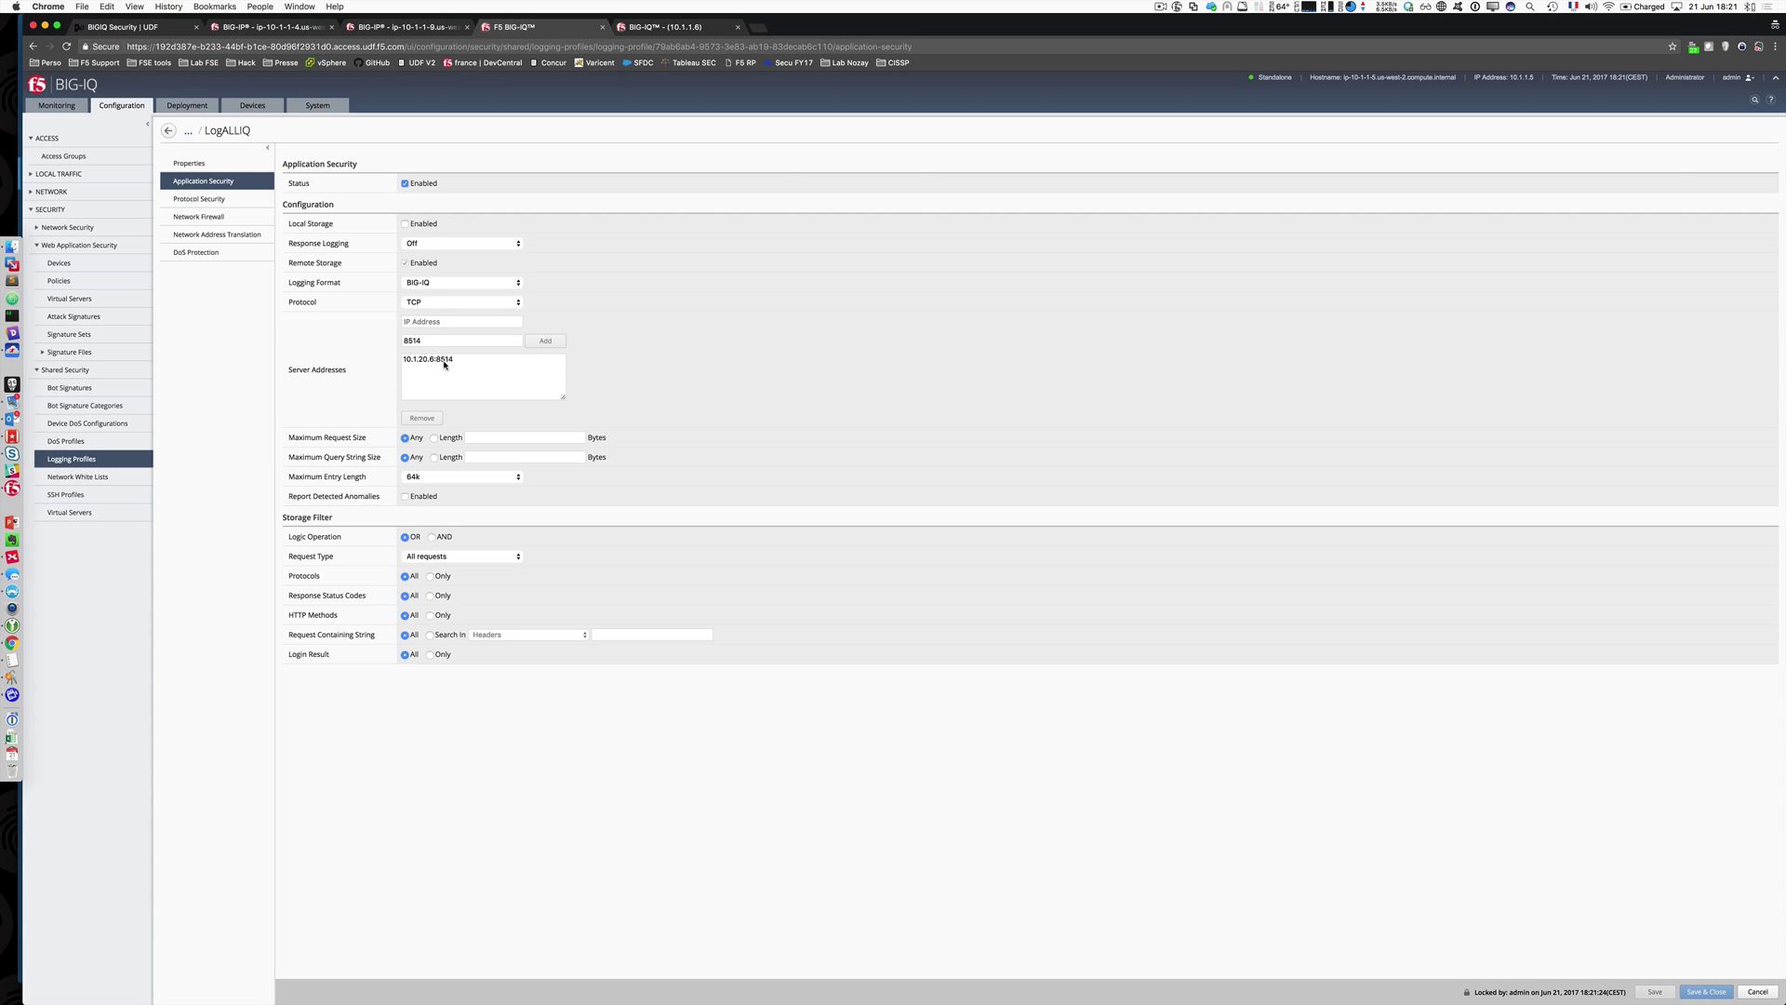
Step: Confirm LogALLIQ logs all requests to remote server 10.1.20.6:8514 over TCP
click(647, 28)
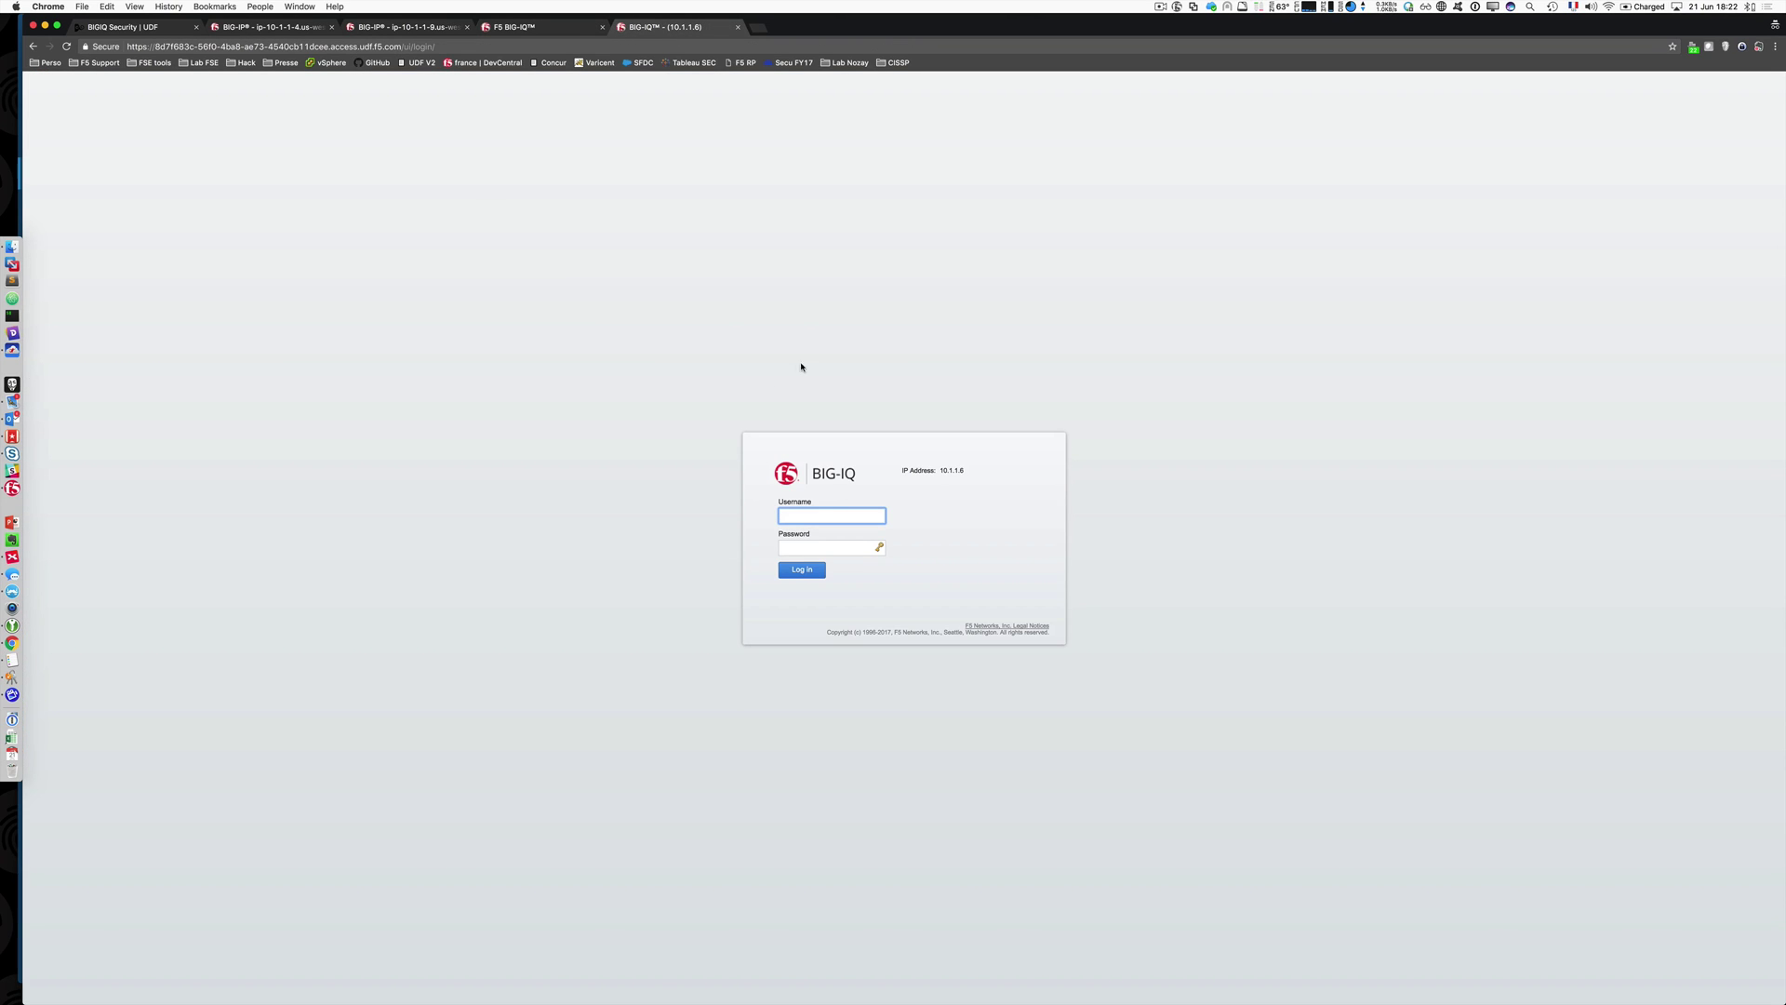
click(549, 27)
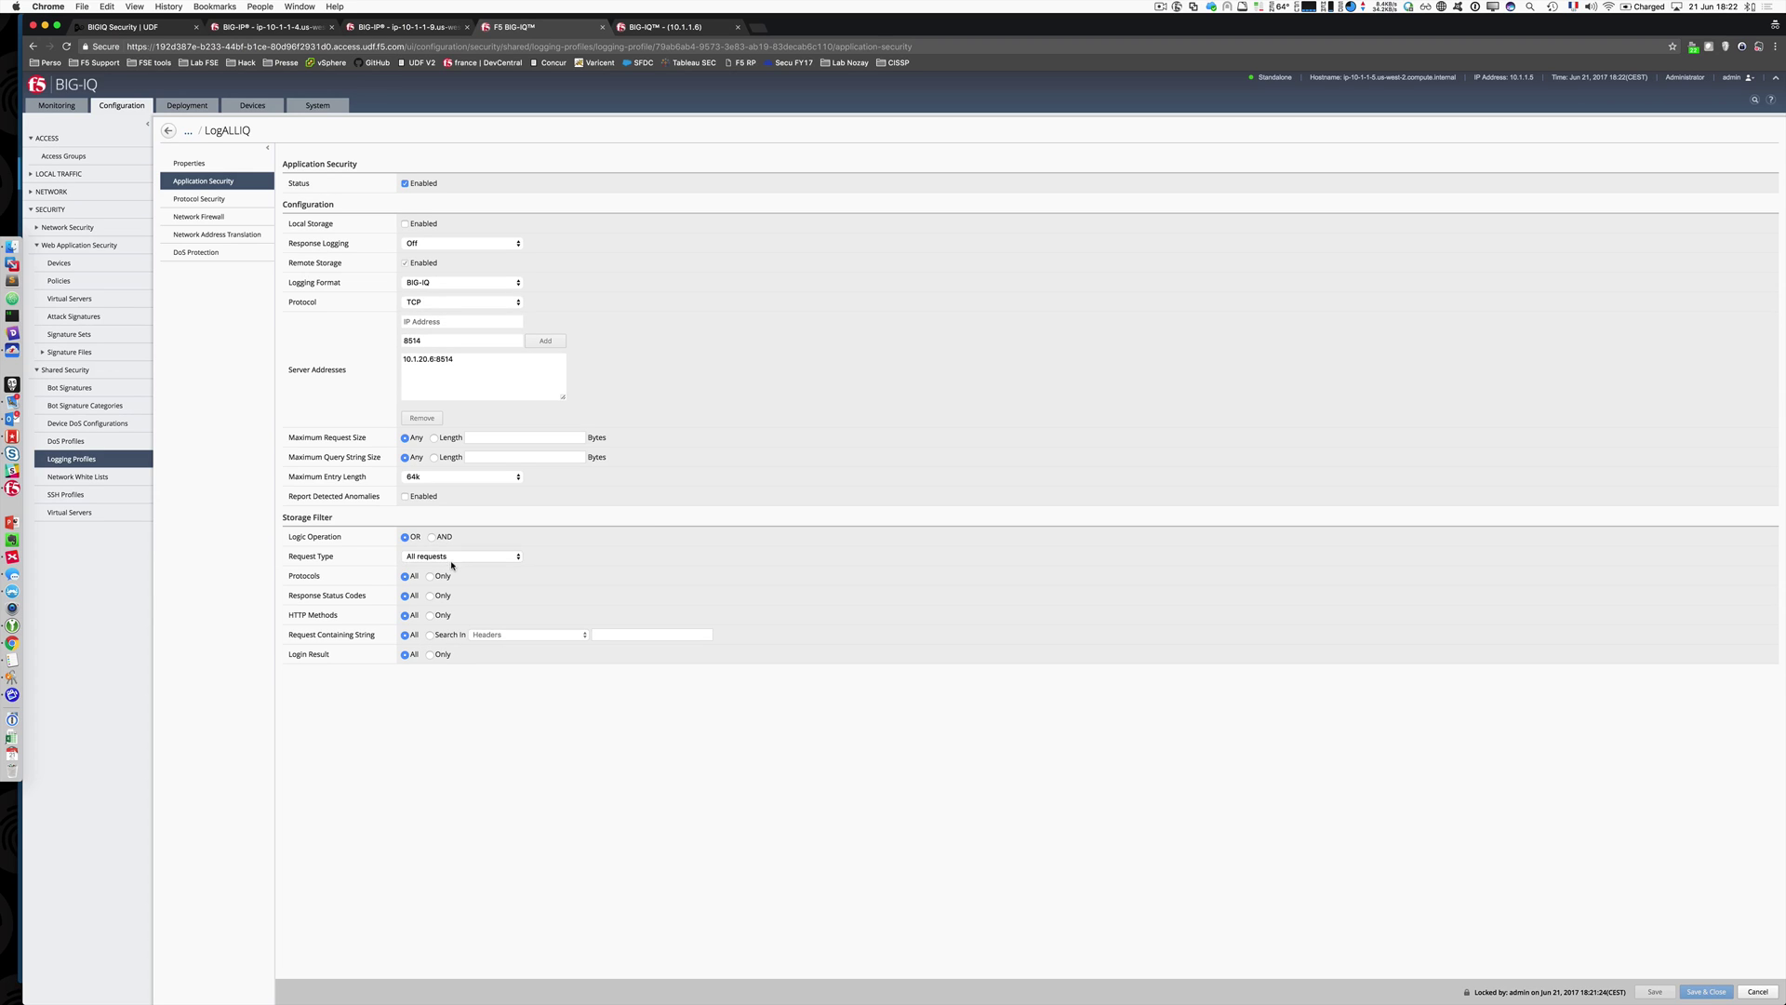
click(455, 556)
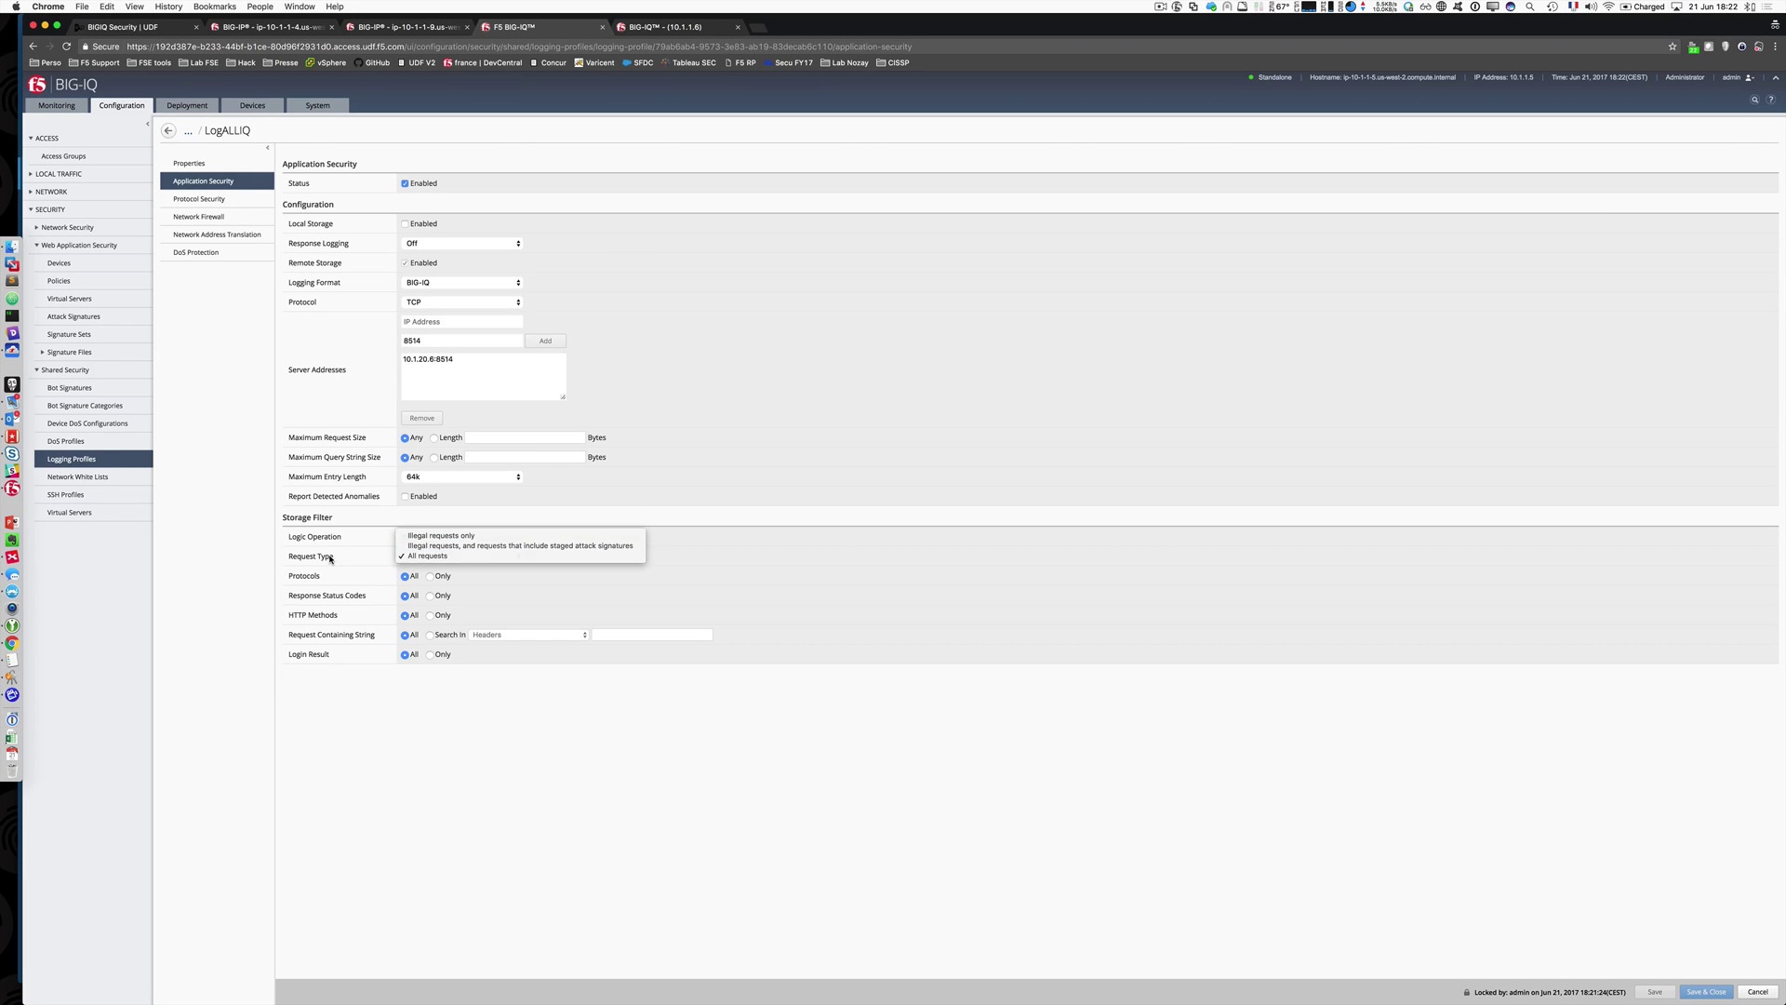
click(402, 556)
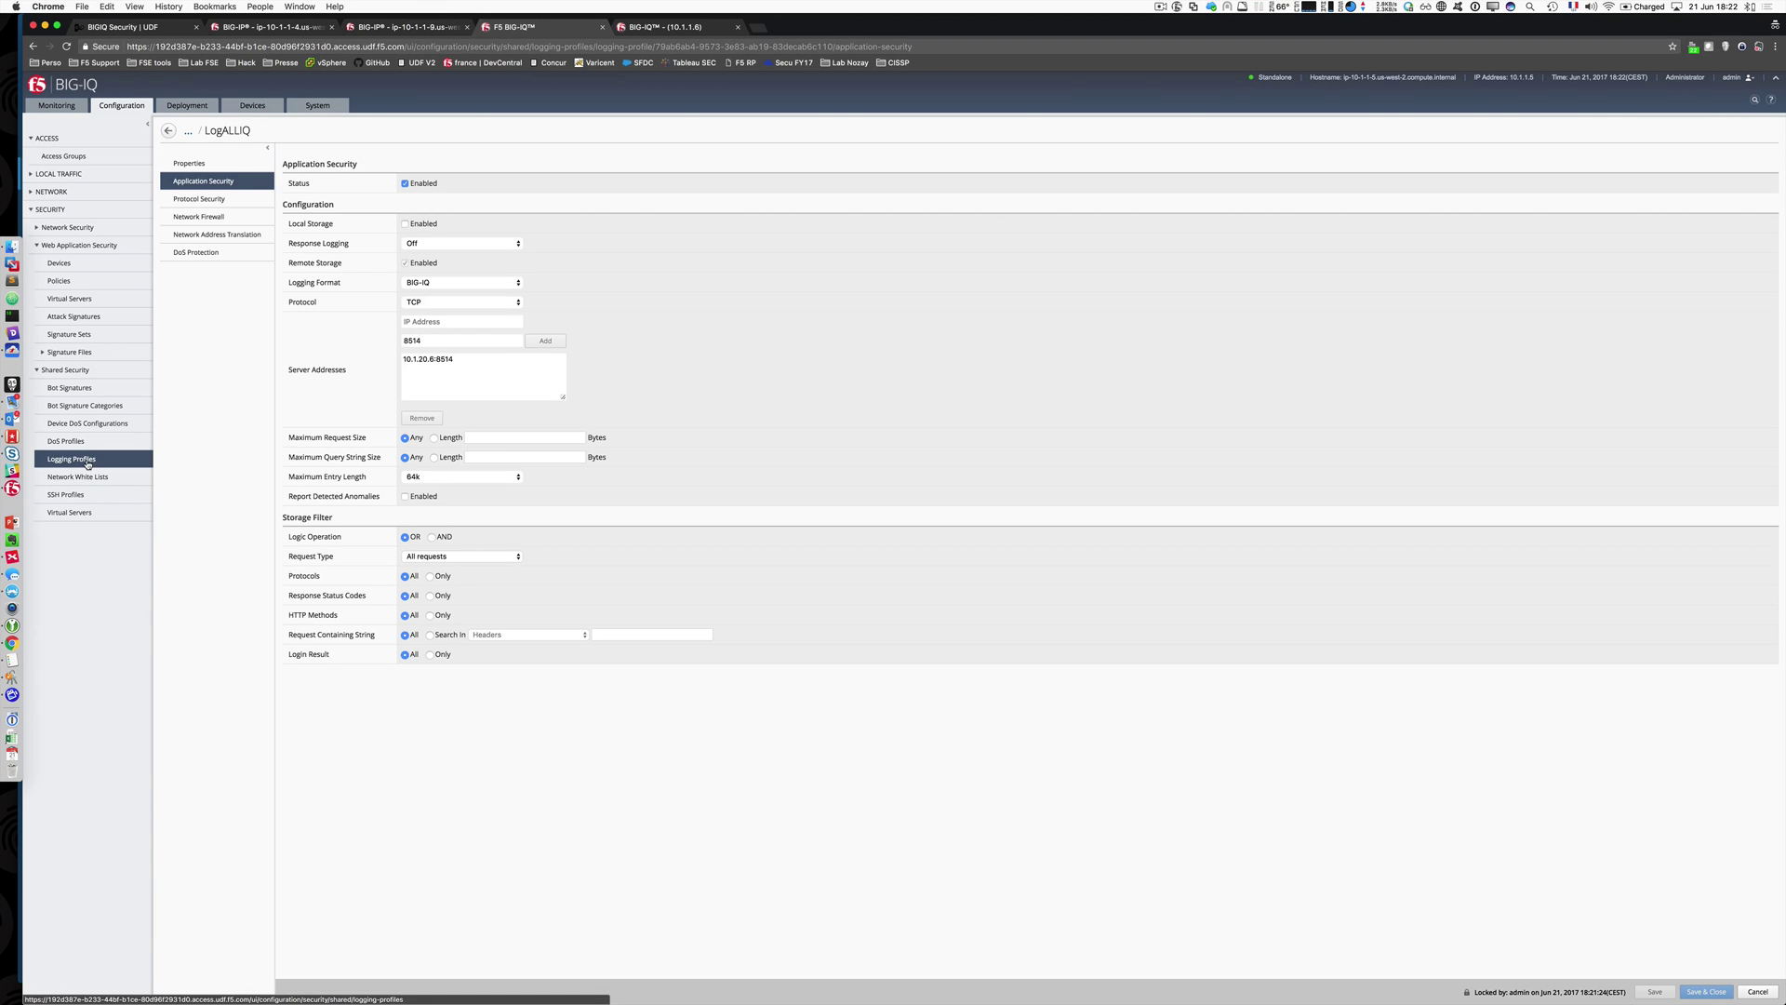
Step: Move LogALLIQ into VS_Demo_Matt's selected log profiles and save the virtual server
click(70, 512)
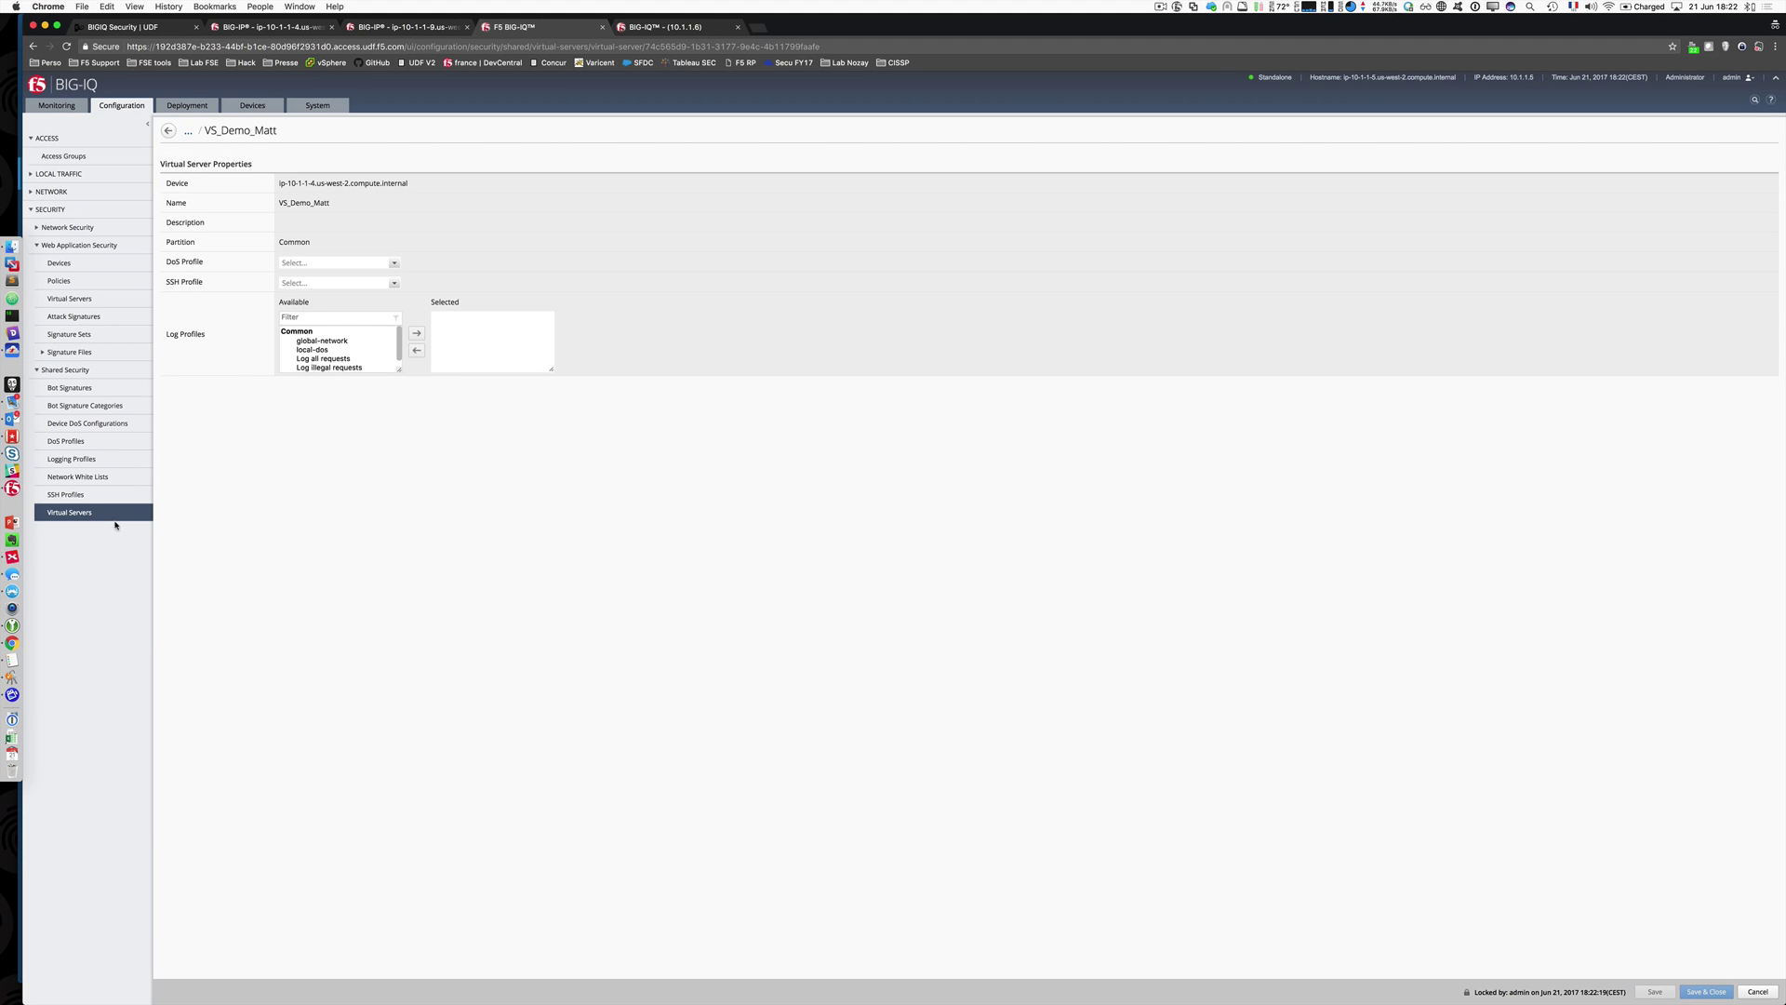
click(169, 130)
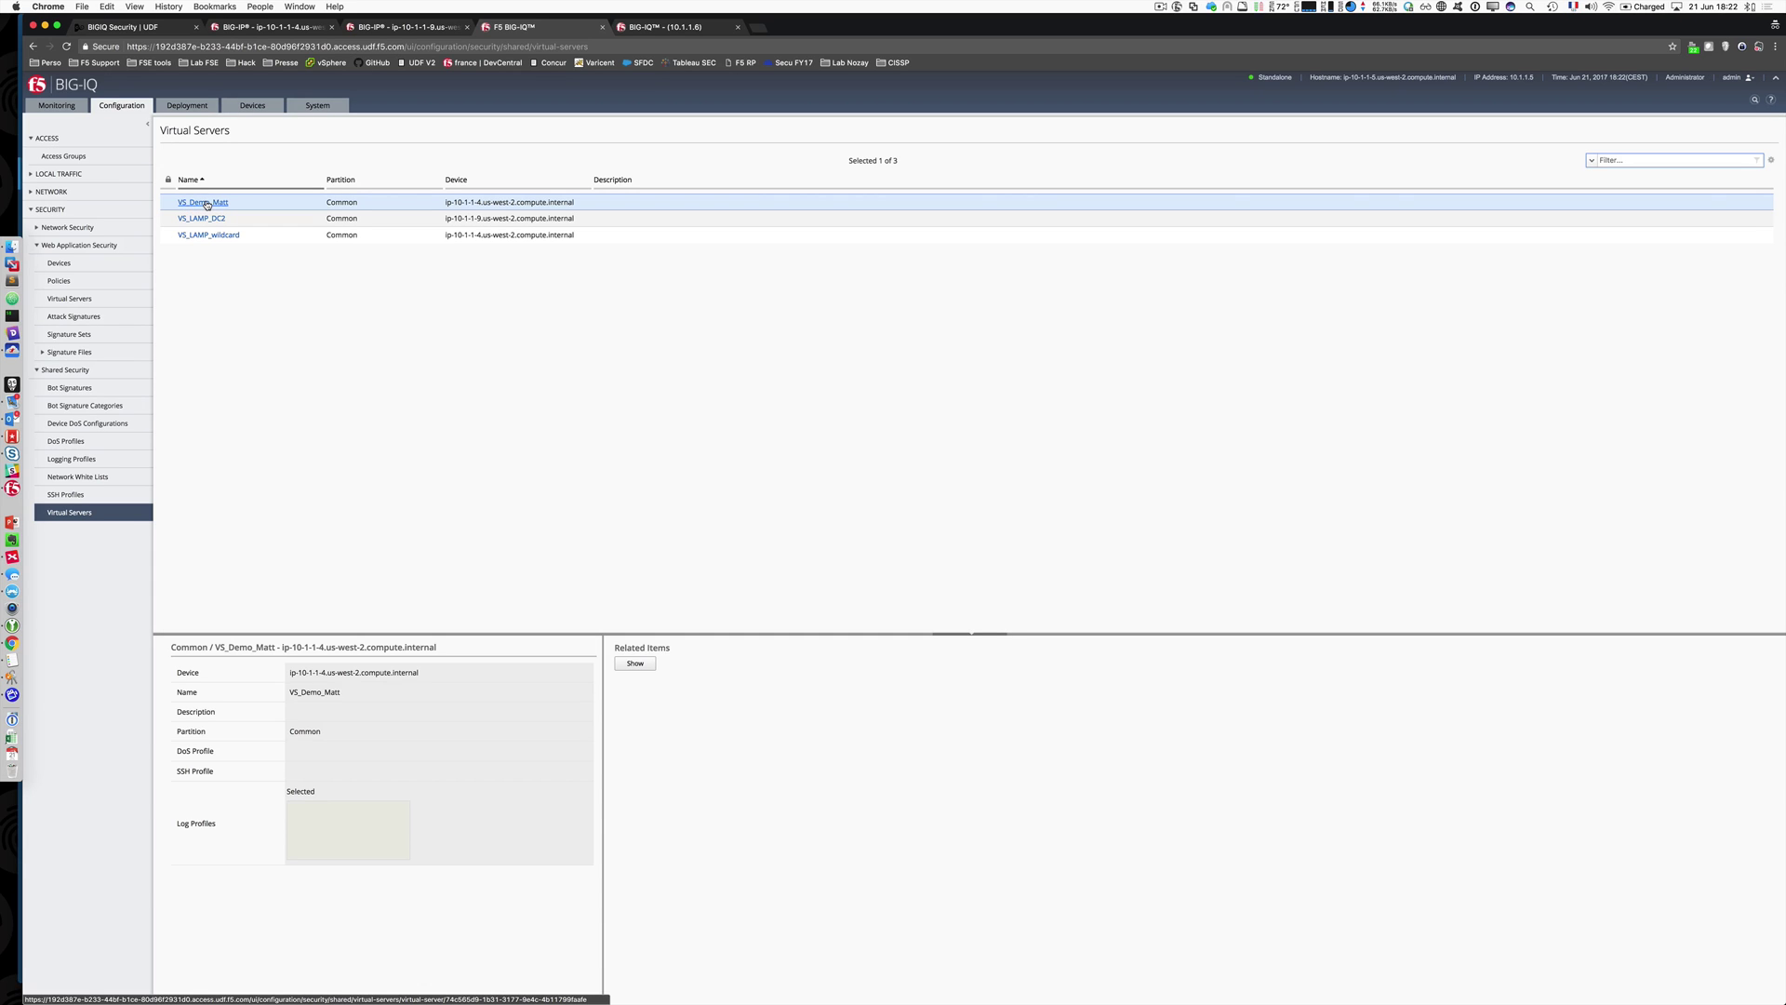
click(465, 205)
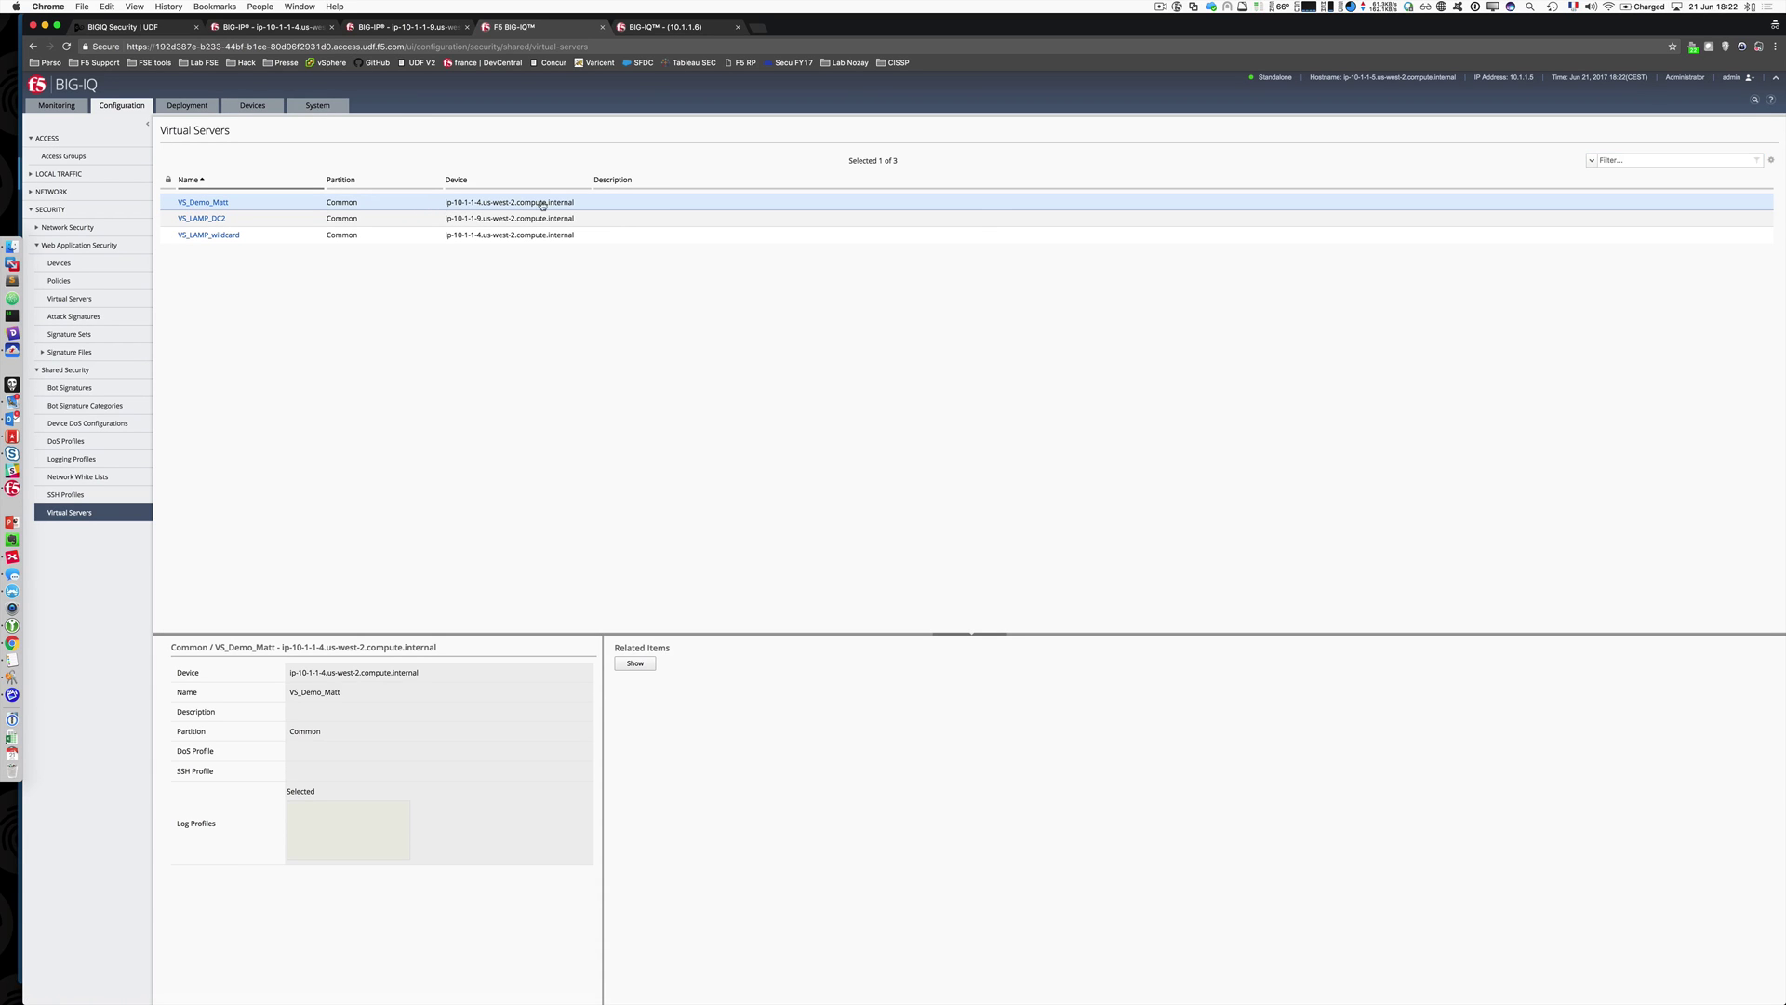
click(206, 202)
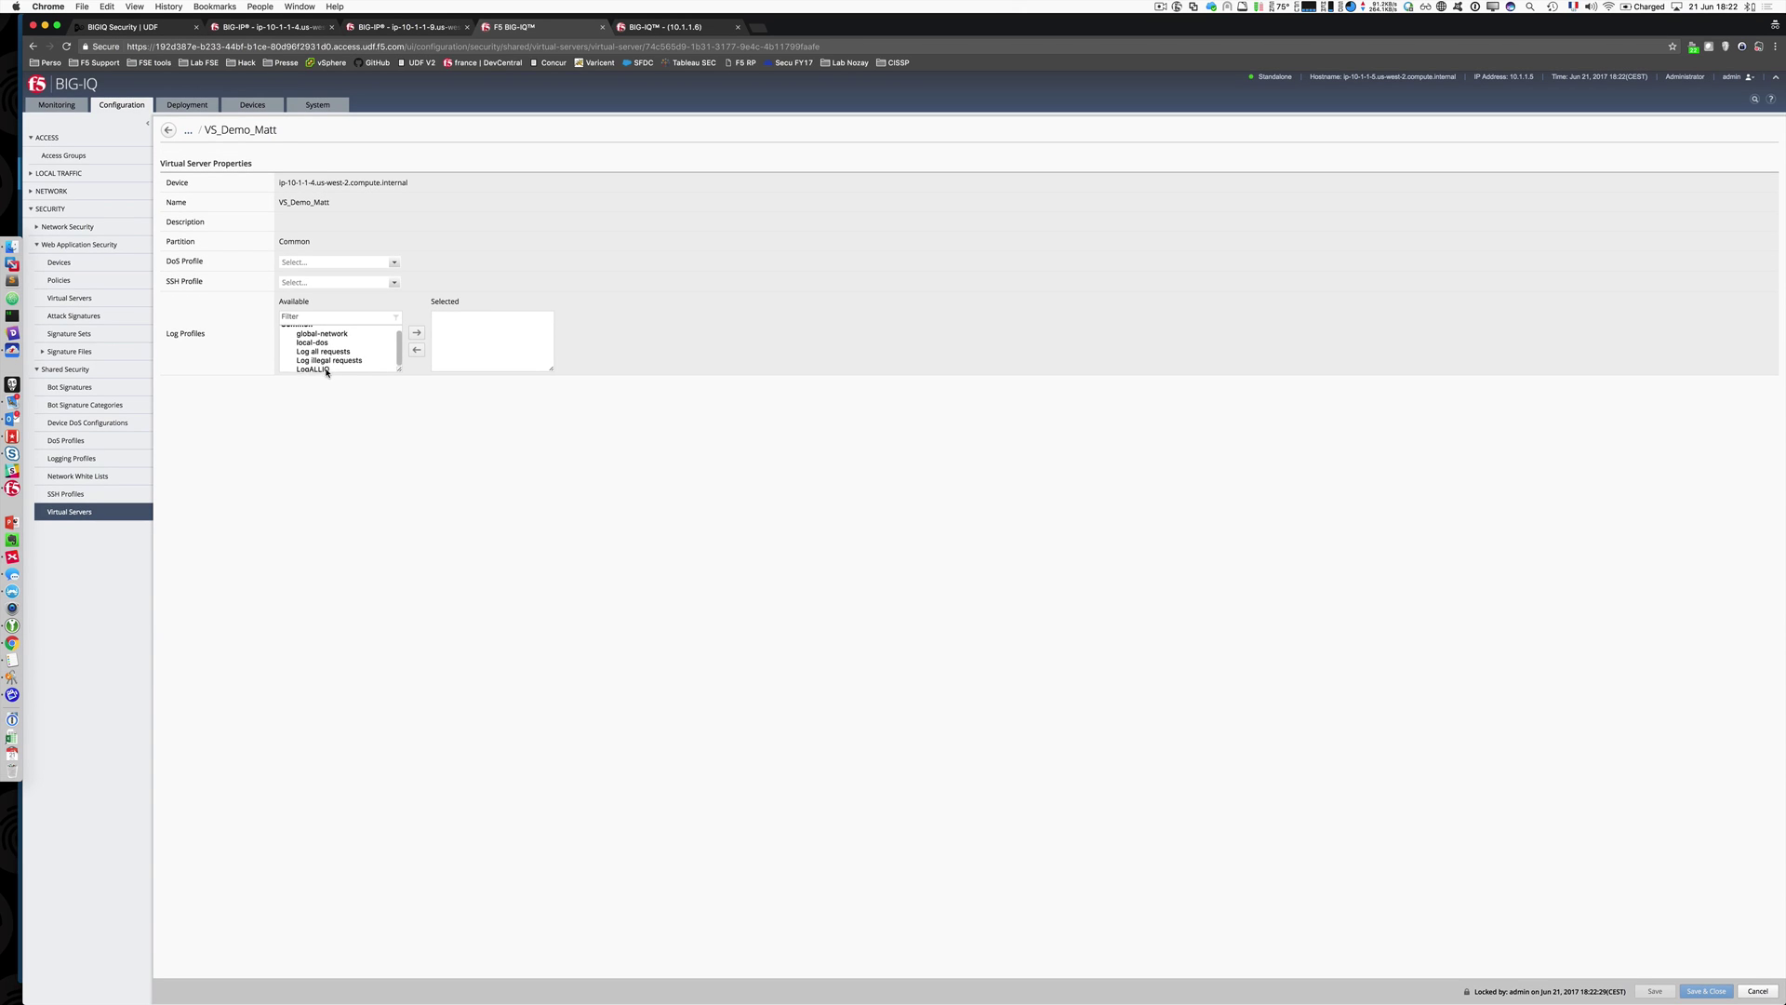
click(328, 368)
click(327, 368)
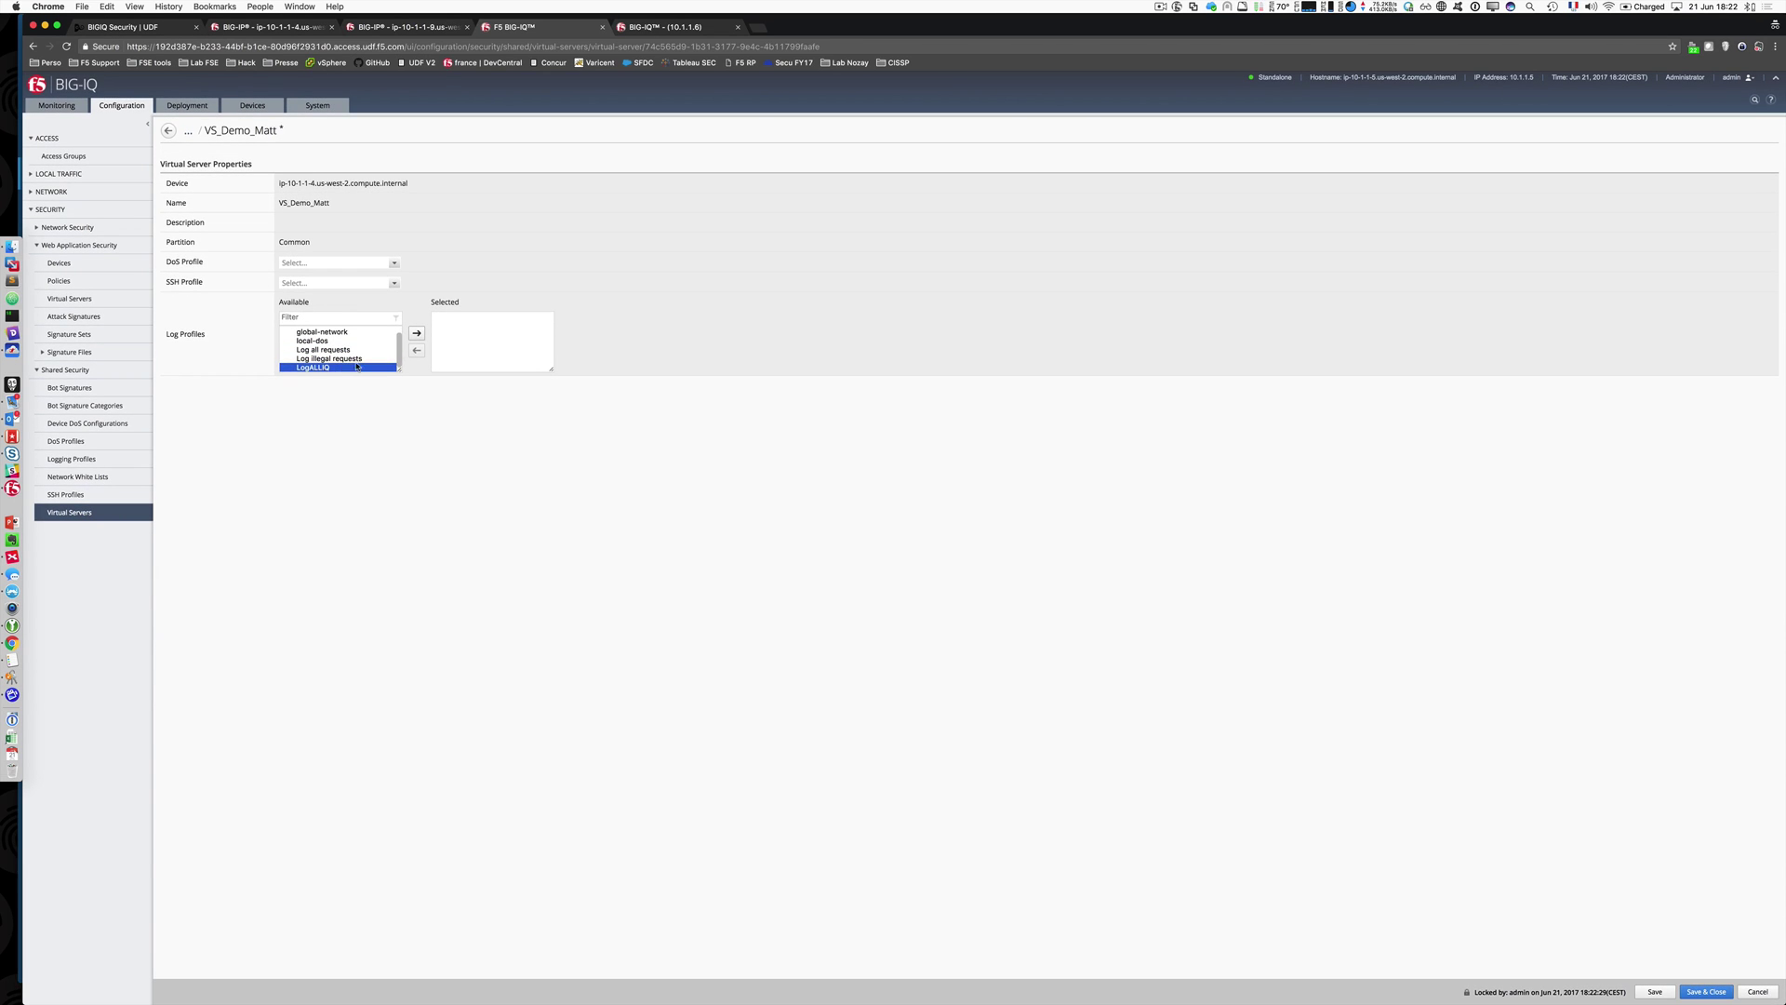
click(417, 333)
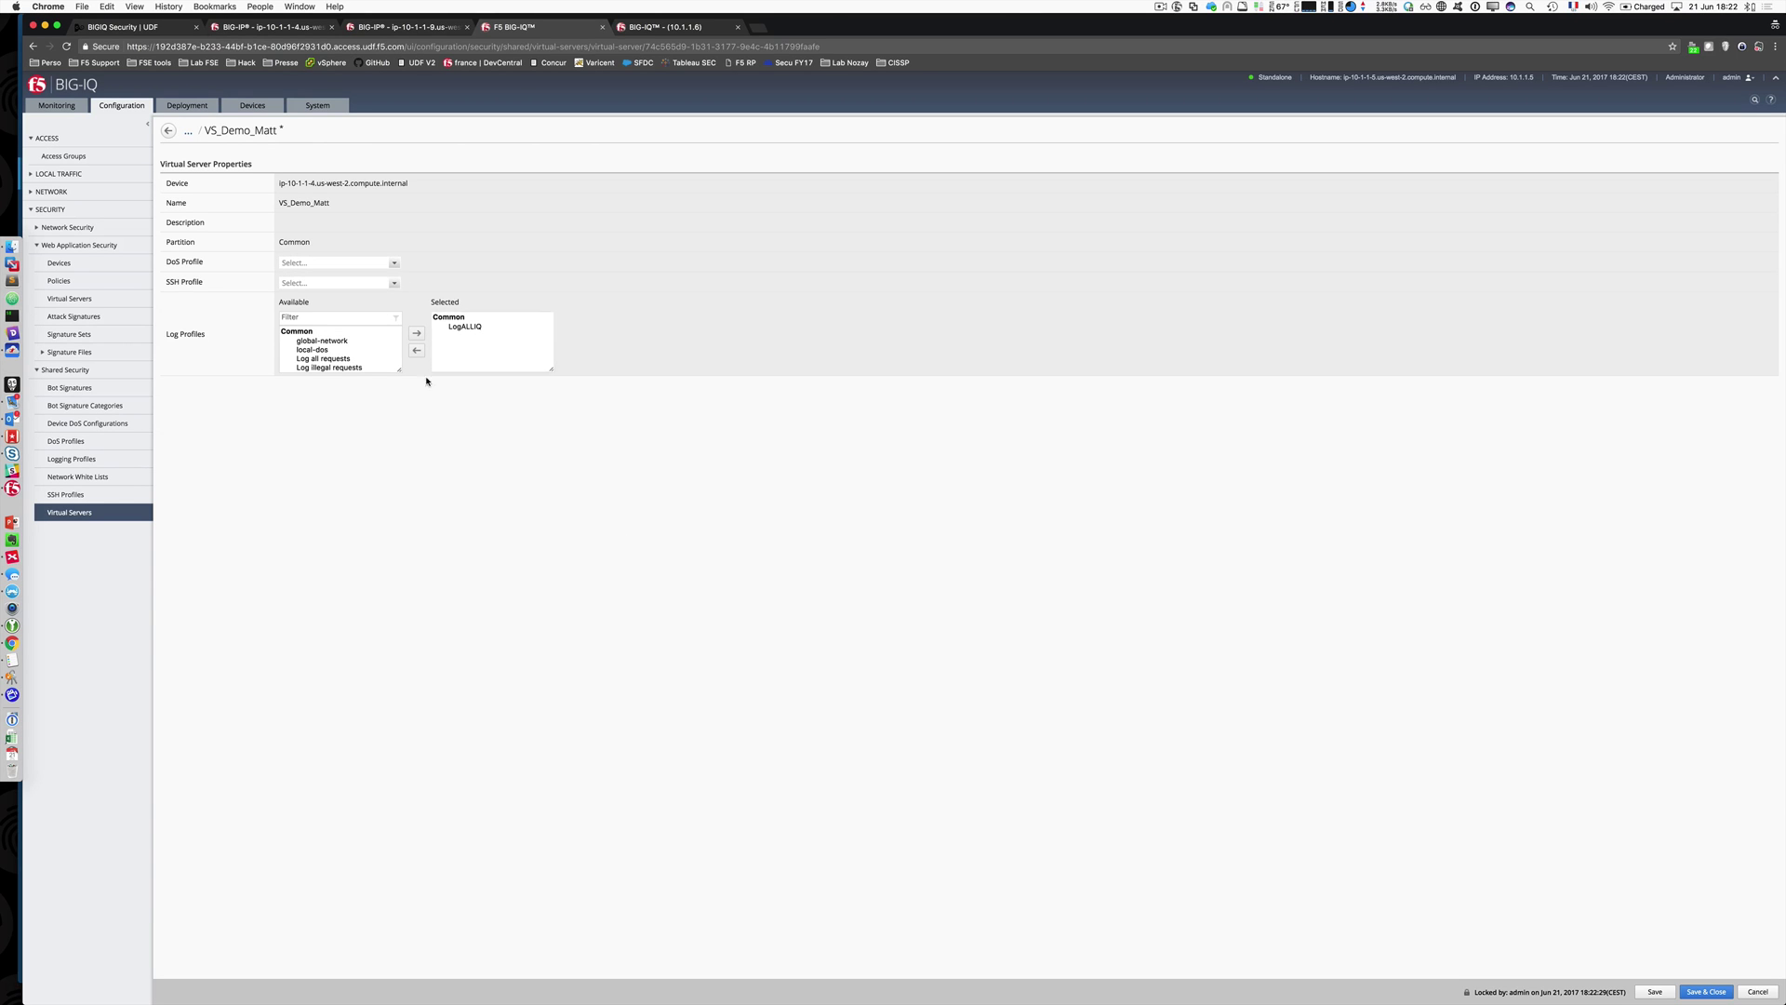
click(1704, 990)
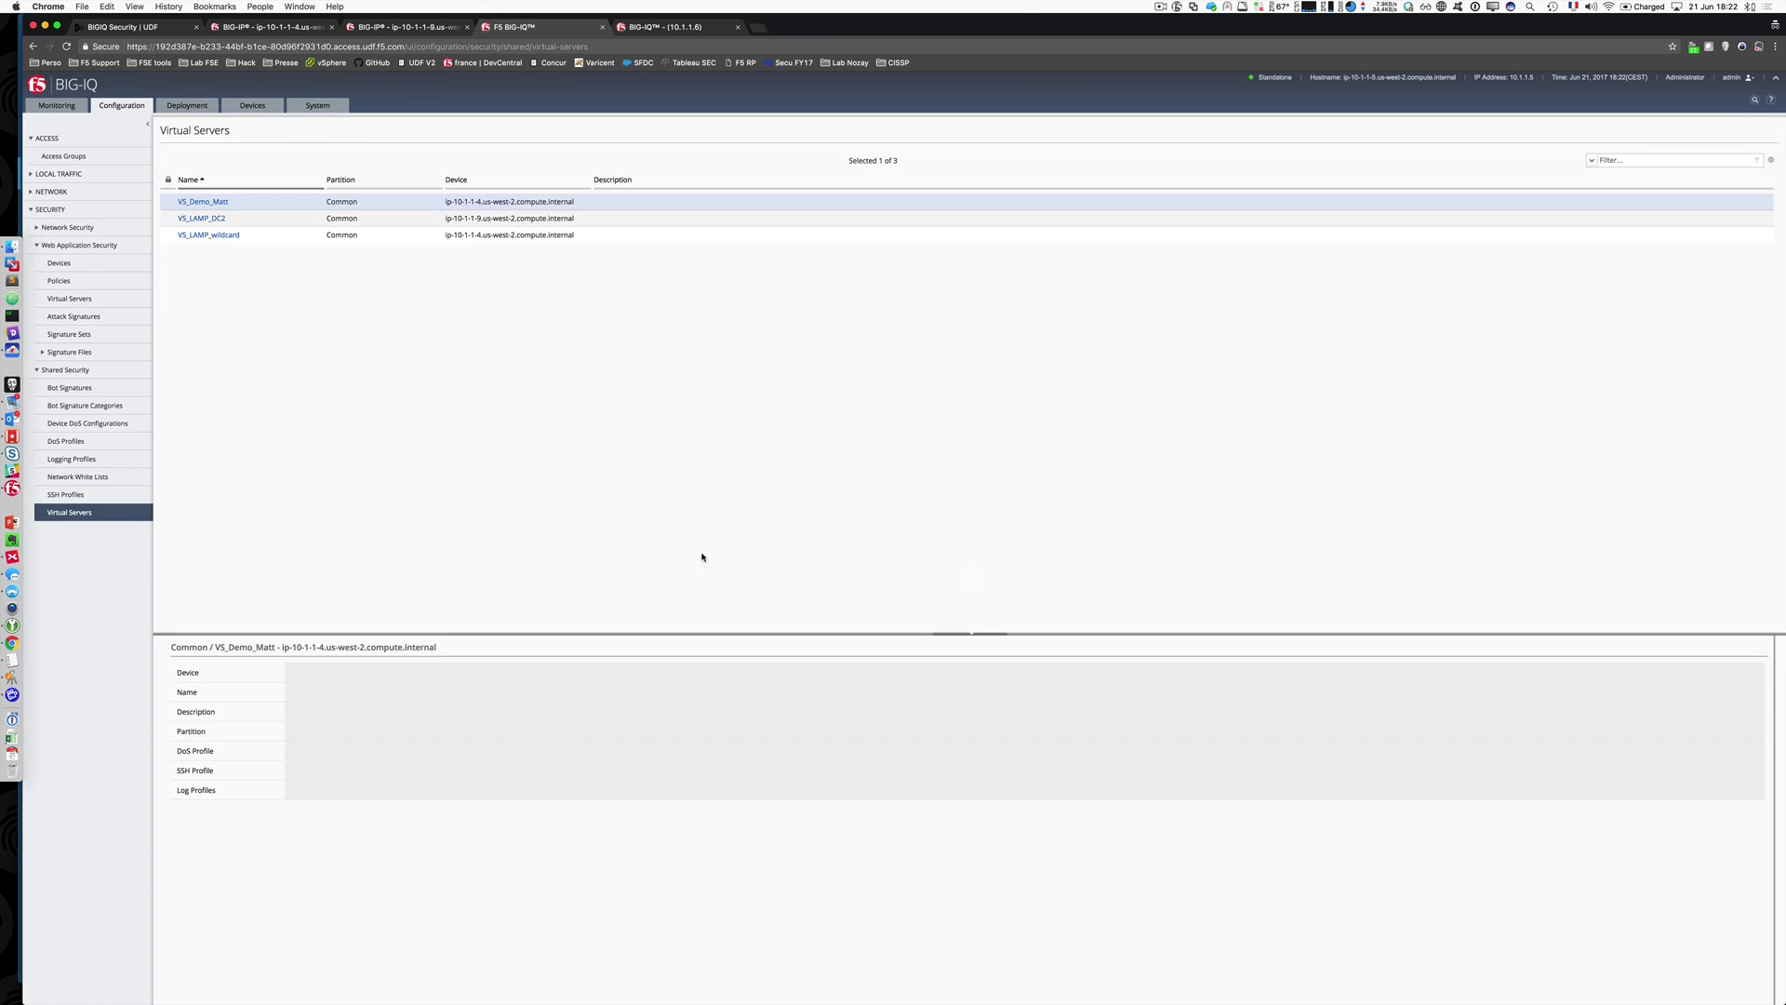
click(188, 104)
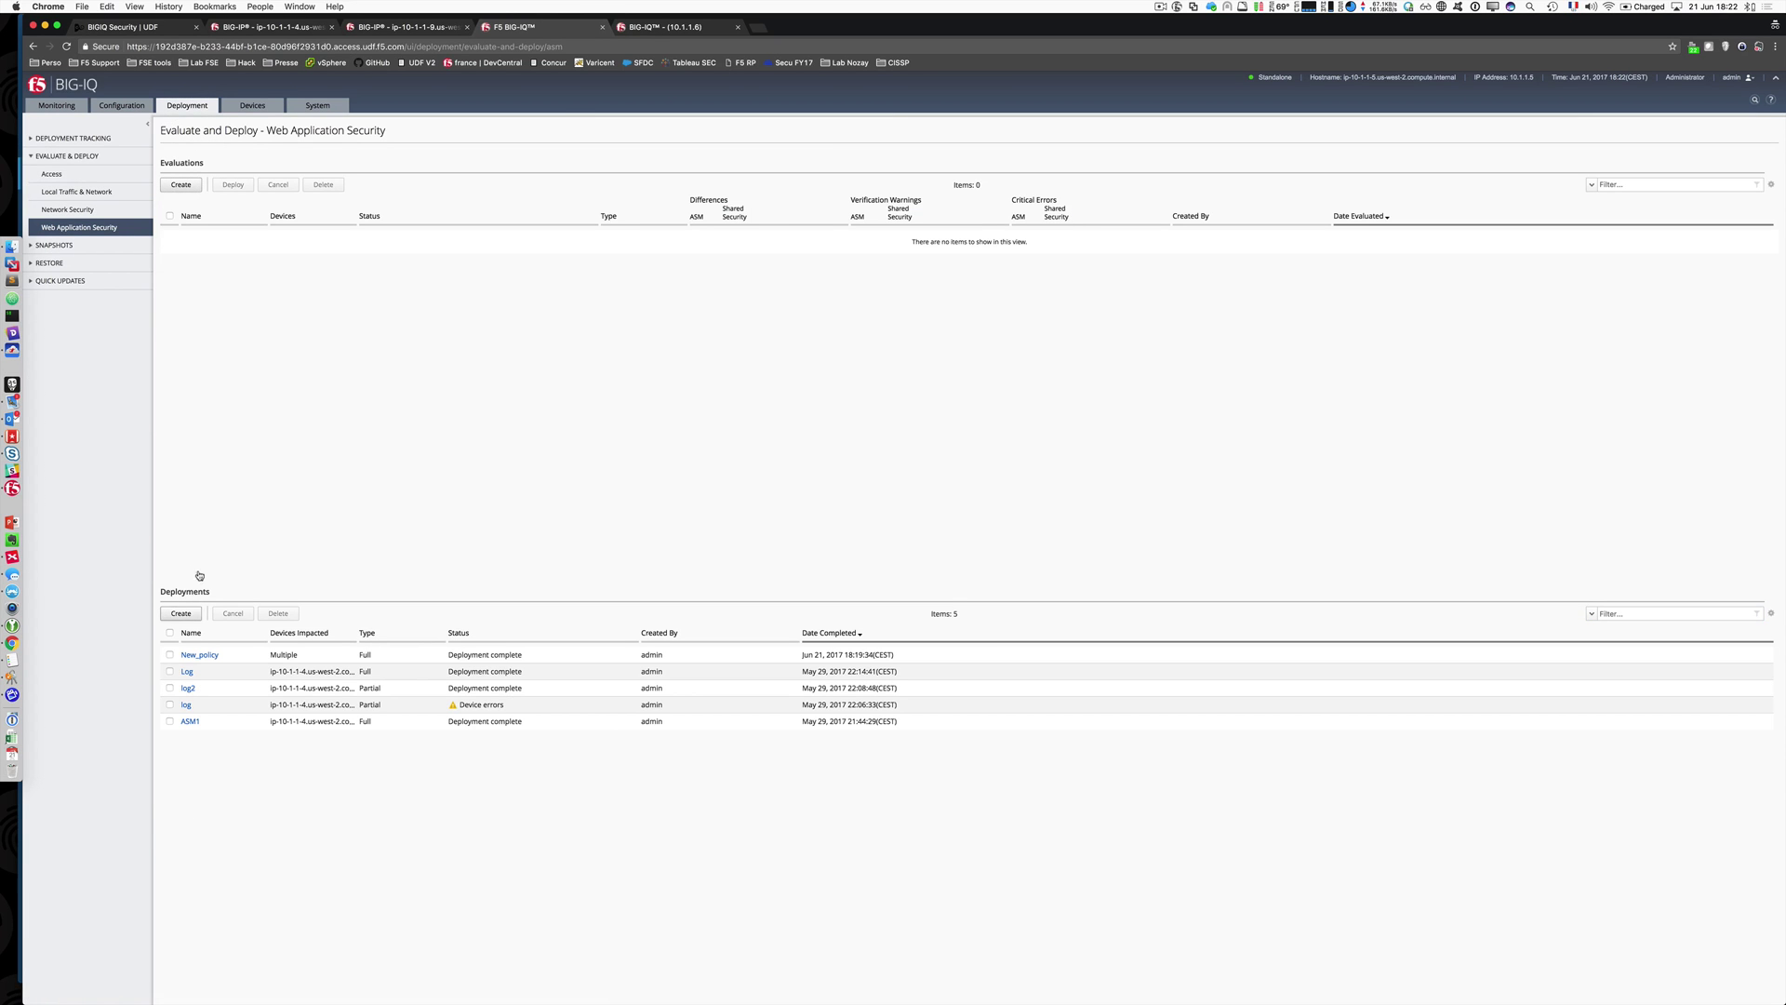
Step: Create a Web Application Security deployment named push_log_profile, set to deploy immediately
click(181, 614)
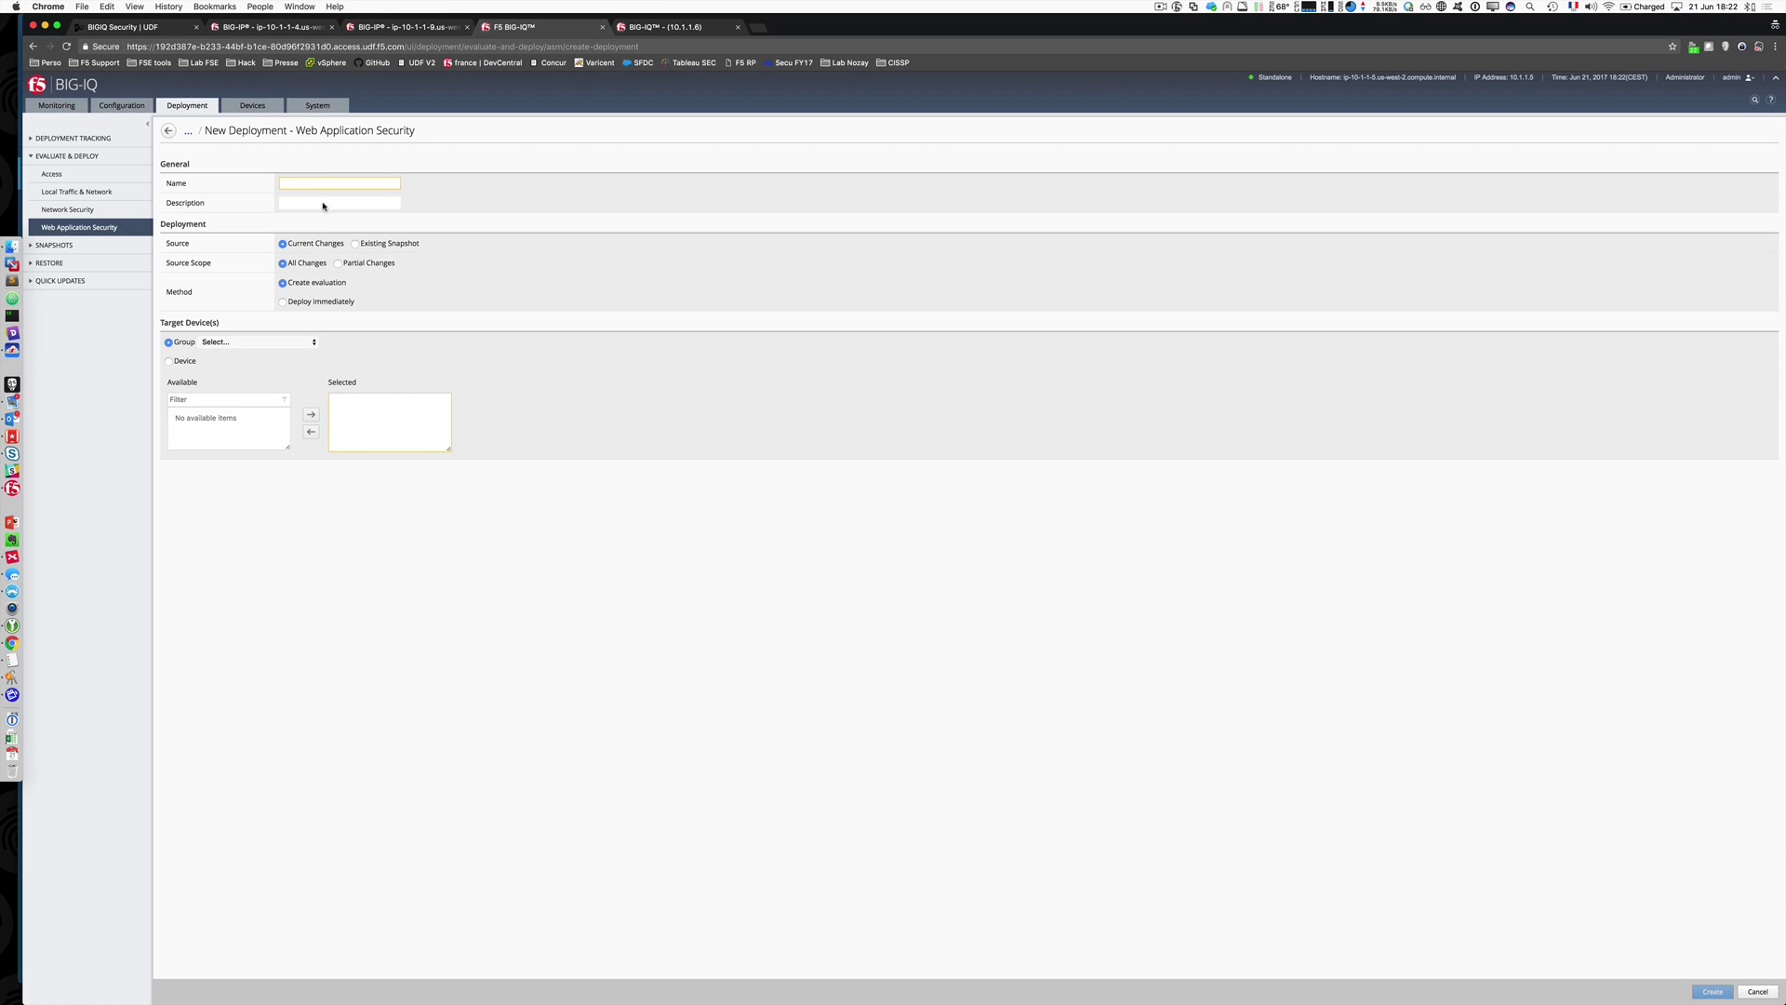
click(317, 182)
text(push_log_profile)
click(282, 302)
Step: Target both DC1_2_EMEA devices, then launch and confirm the deployment
click(252, 342)
click(249, 354)
click(246, 418)
shift+click(247, 427)
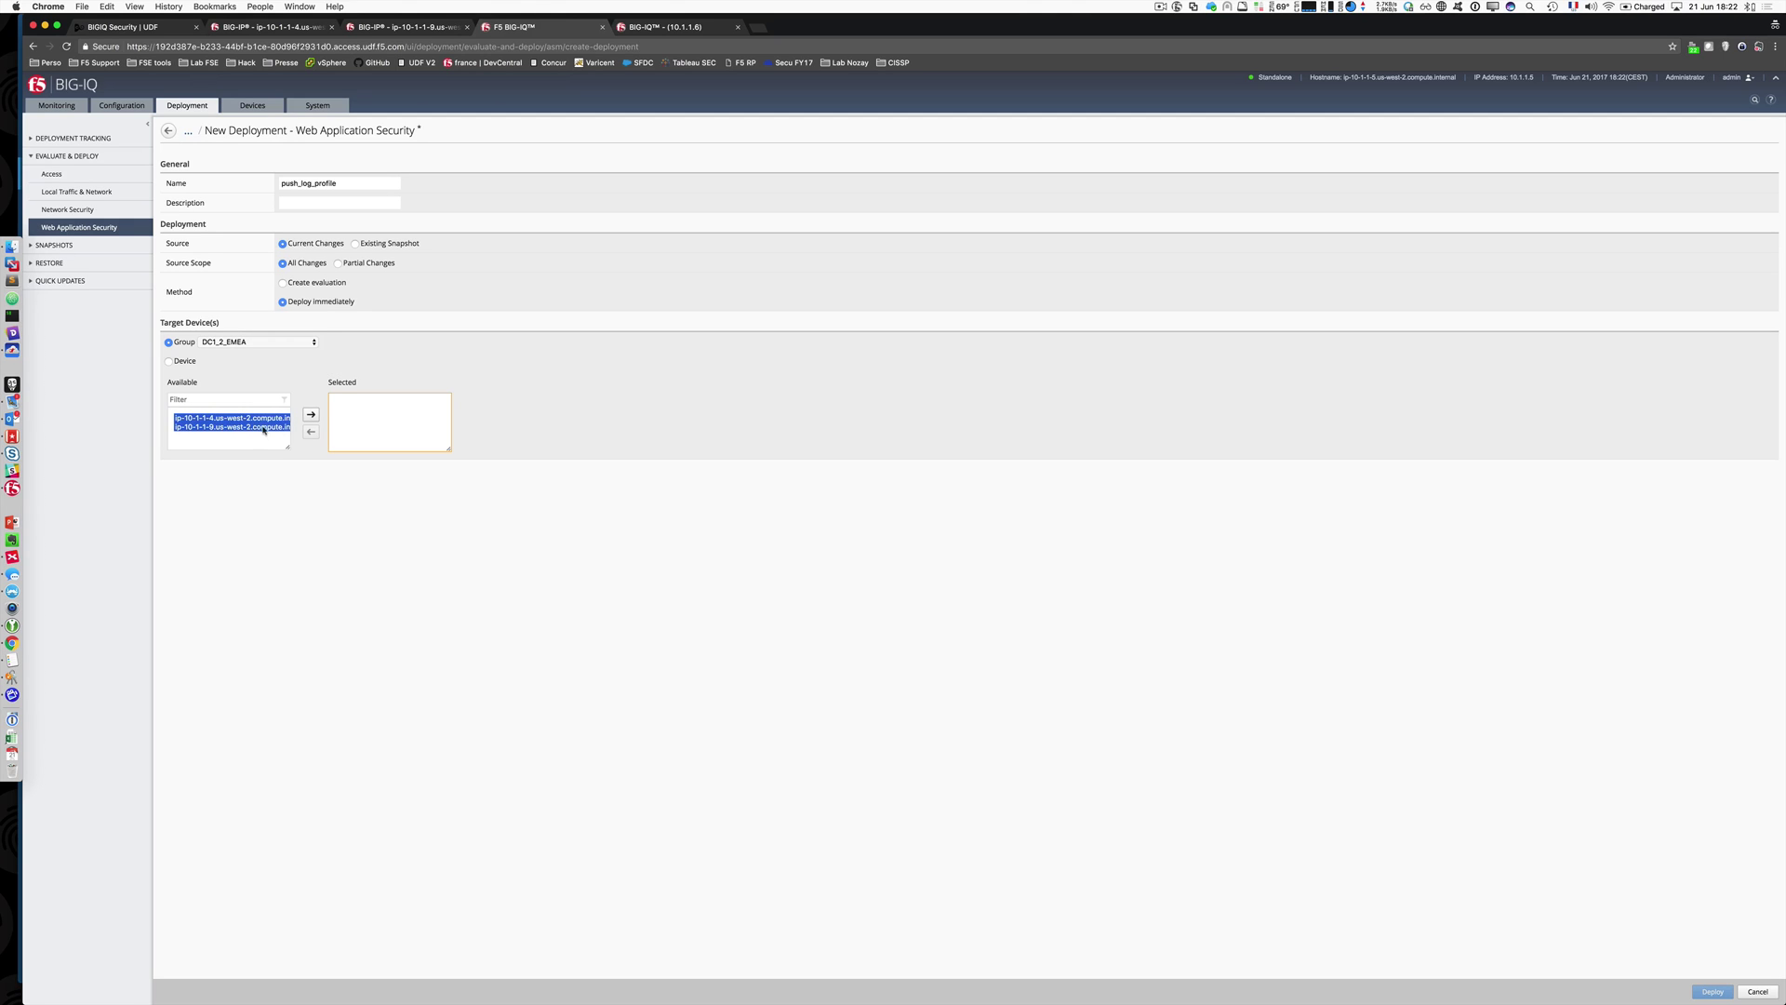
click(310, 414)
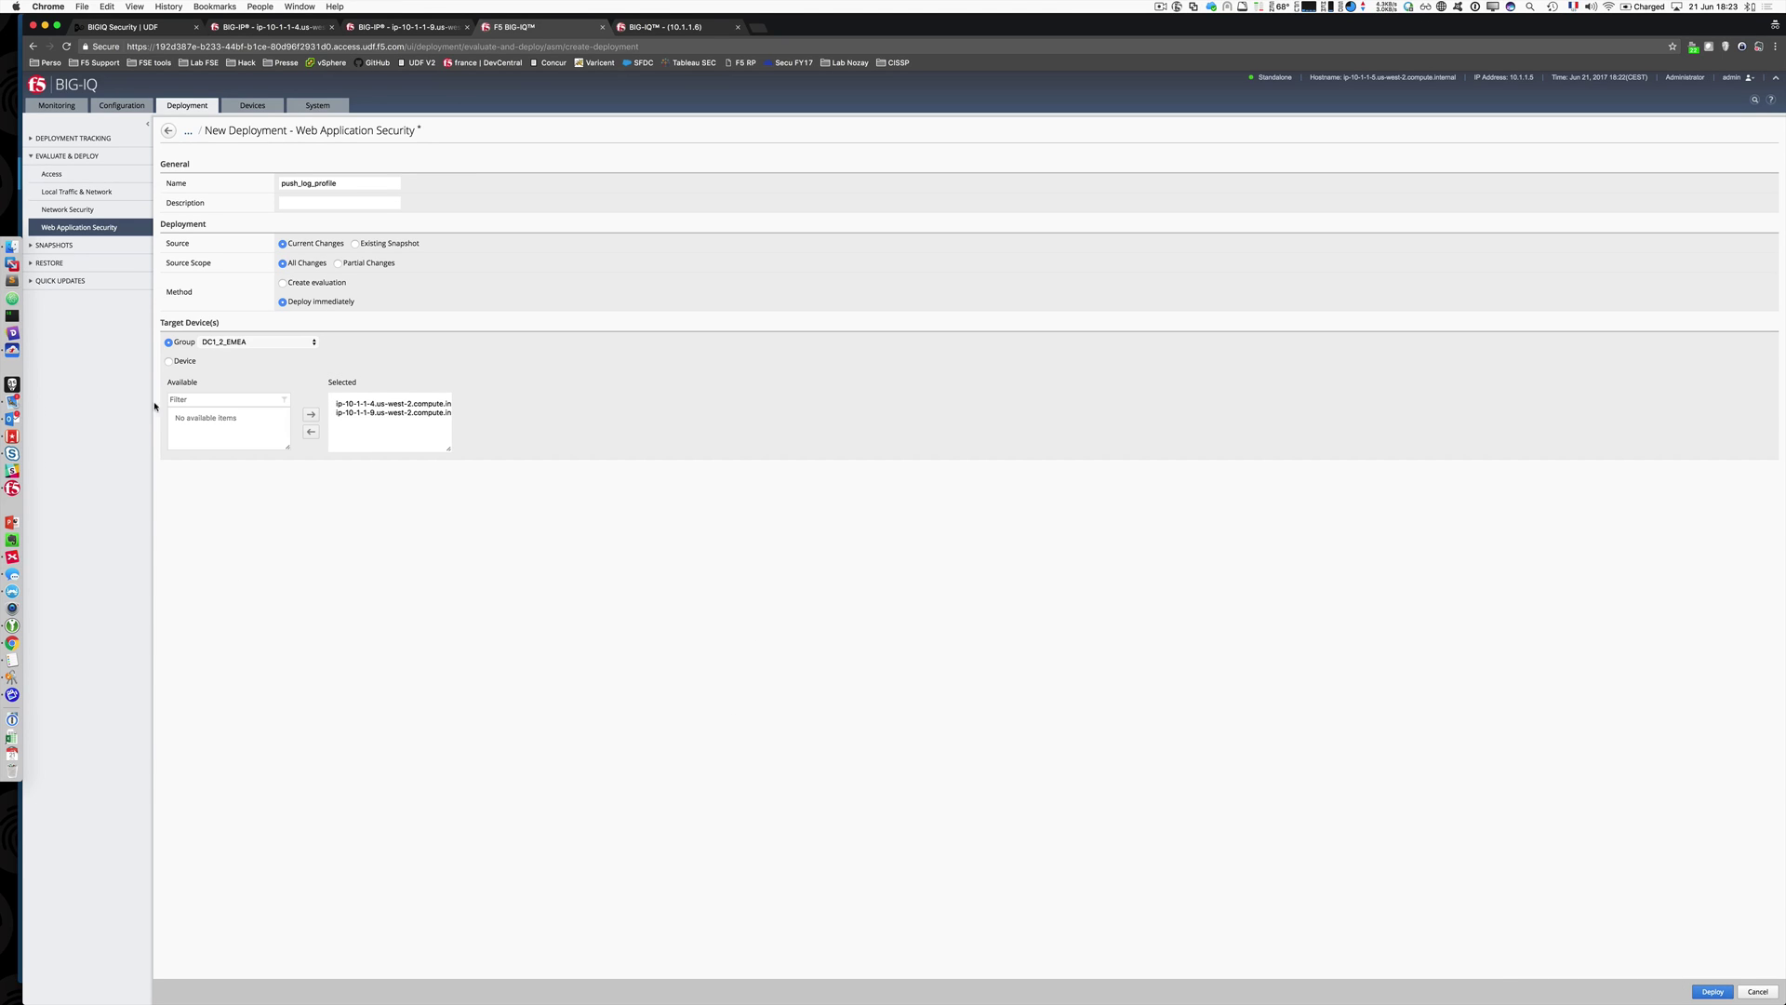
click(1725, 988)
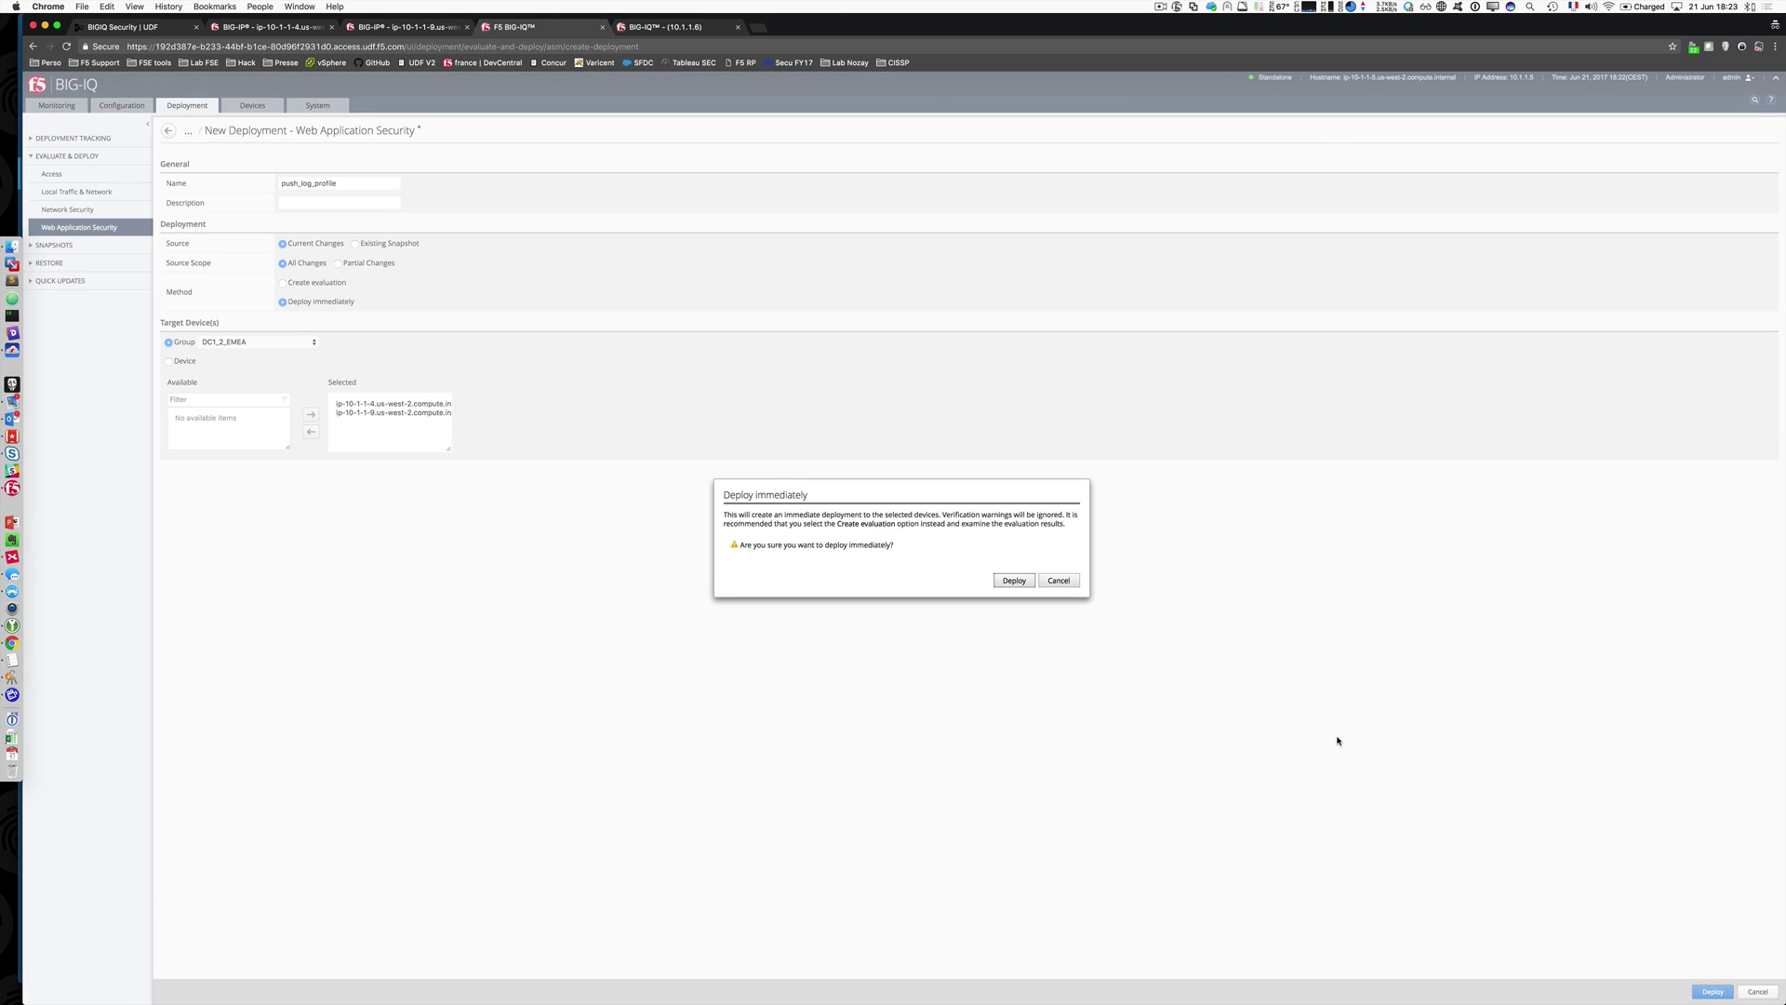
click(1012, 581)
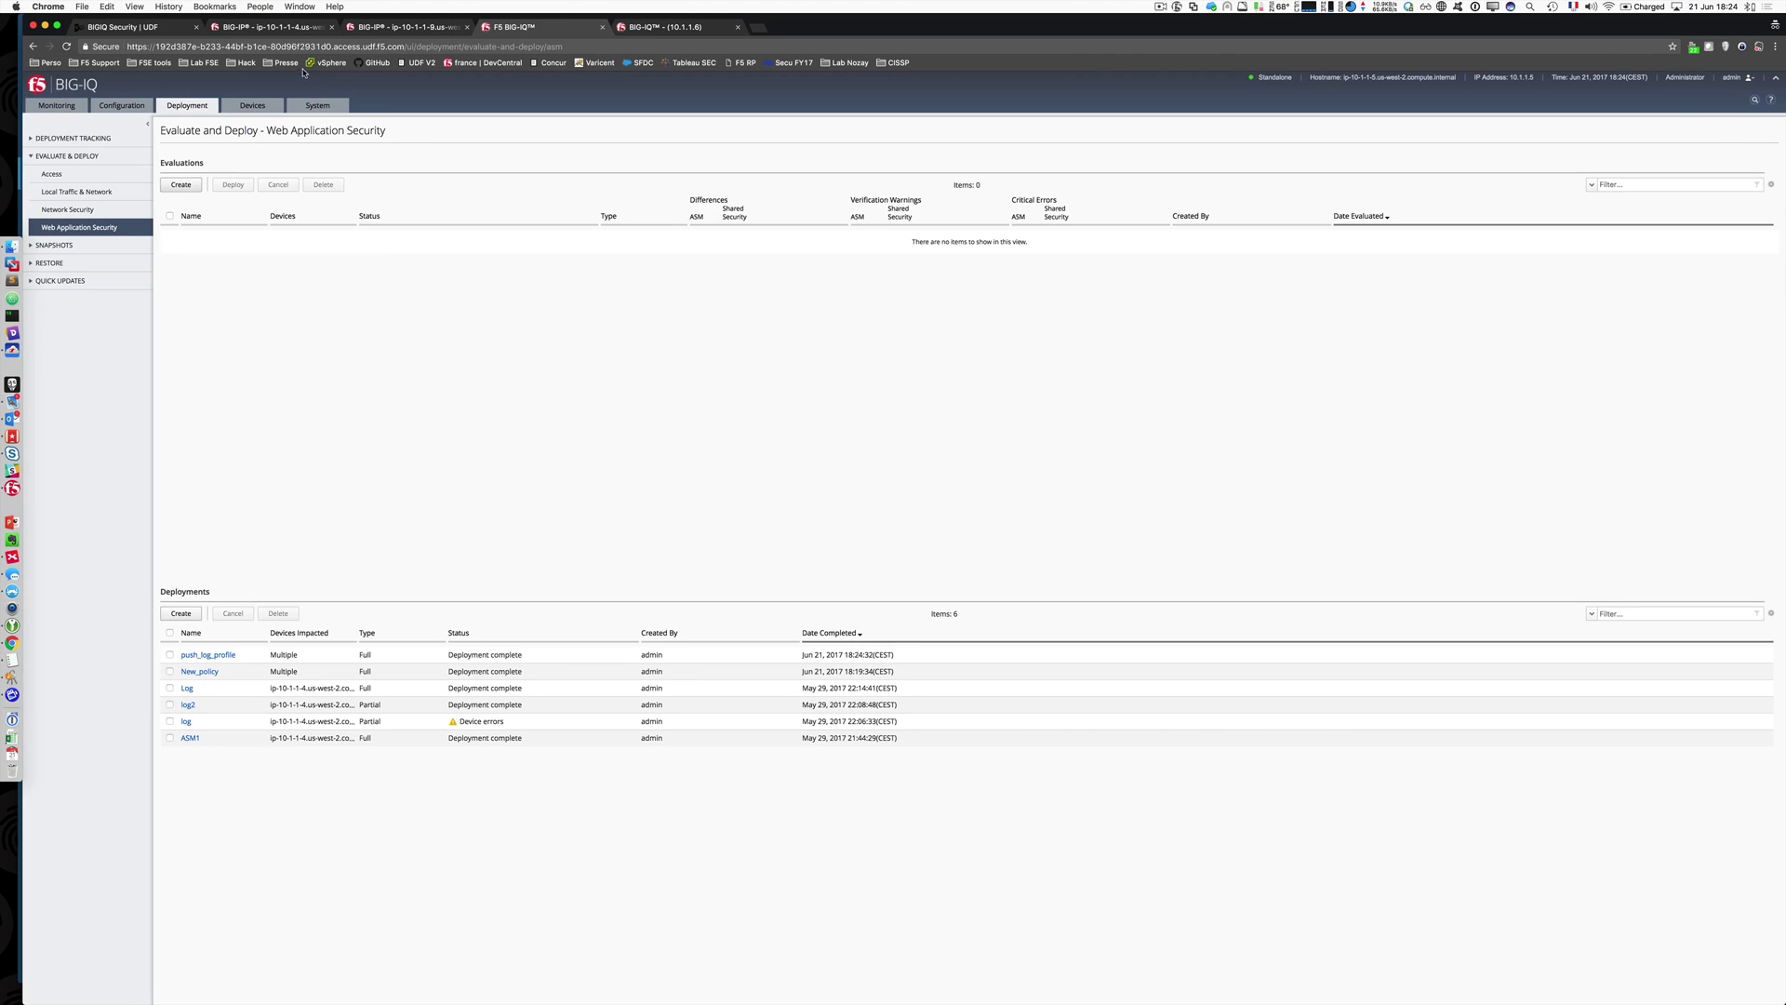
click(270, 27)
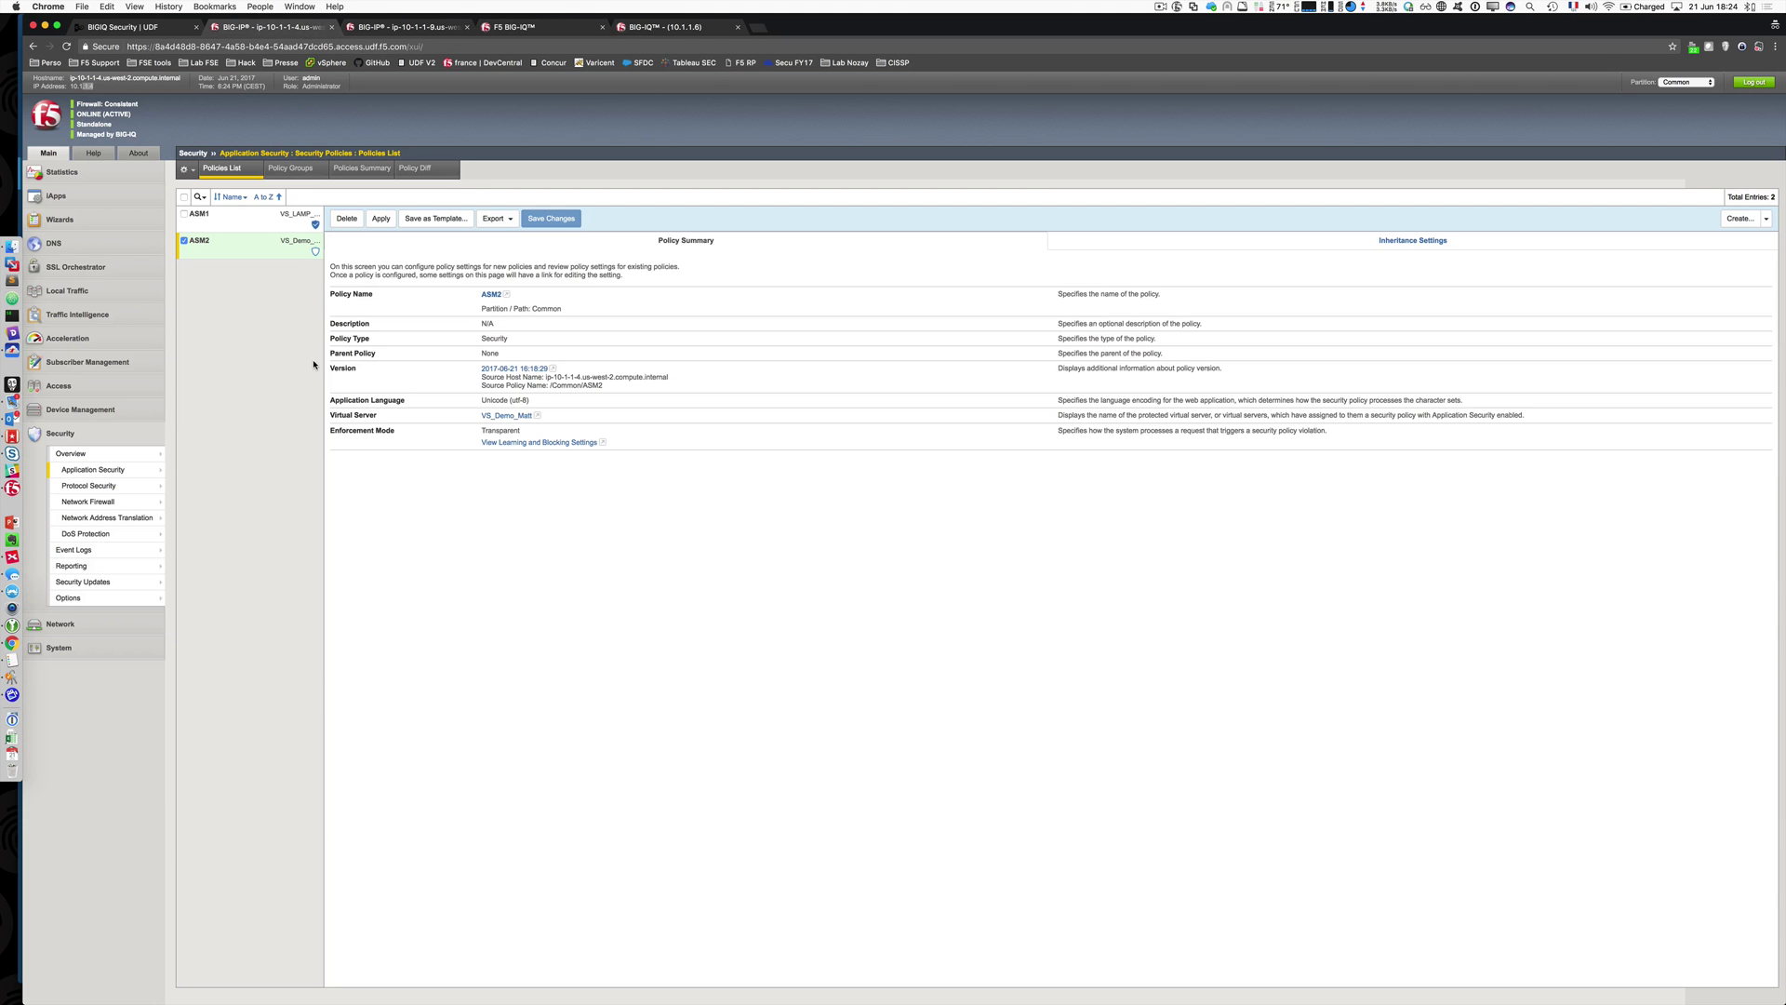
Step: On the BIG-IP, verify VS_Demo_Matt's security settings list the LogALLIQ log profile
click(87, 290)
click(99, 328)
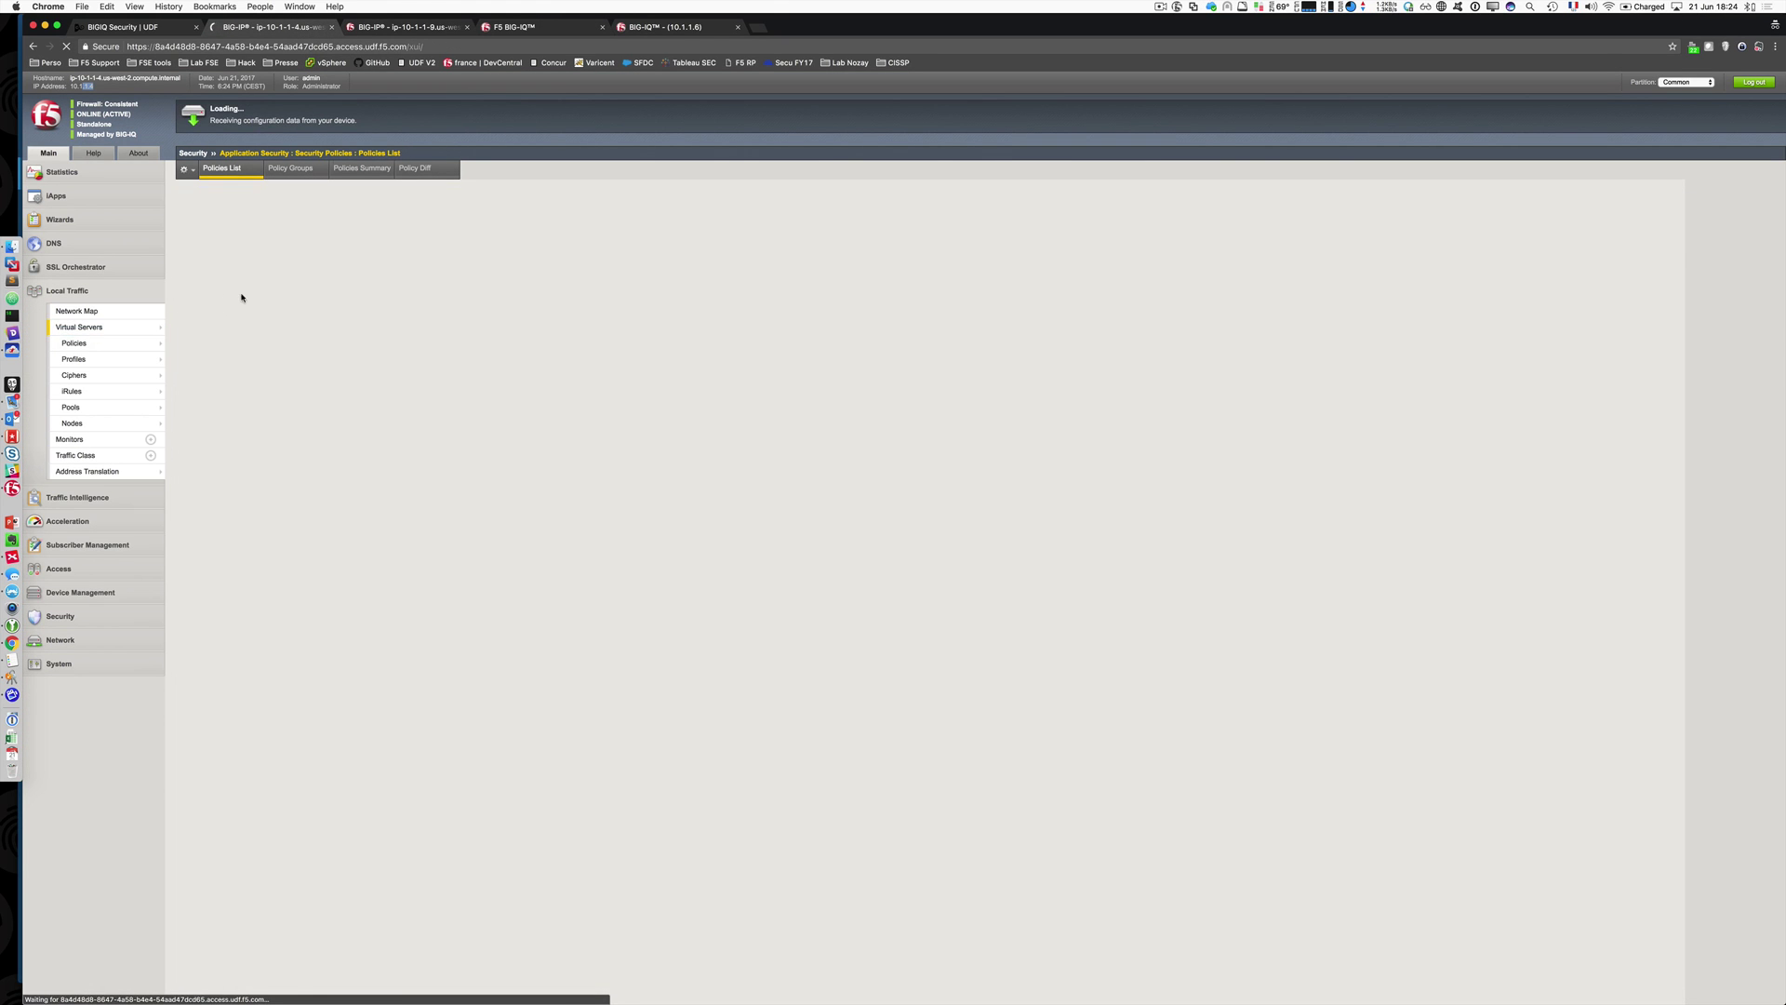
click(270, 235)
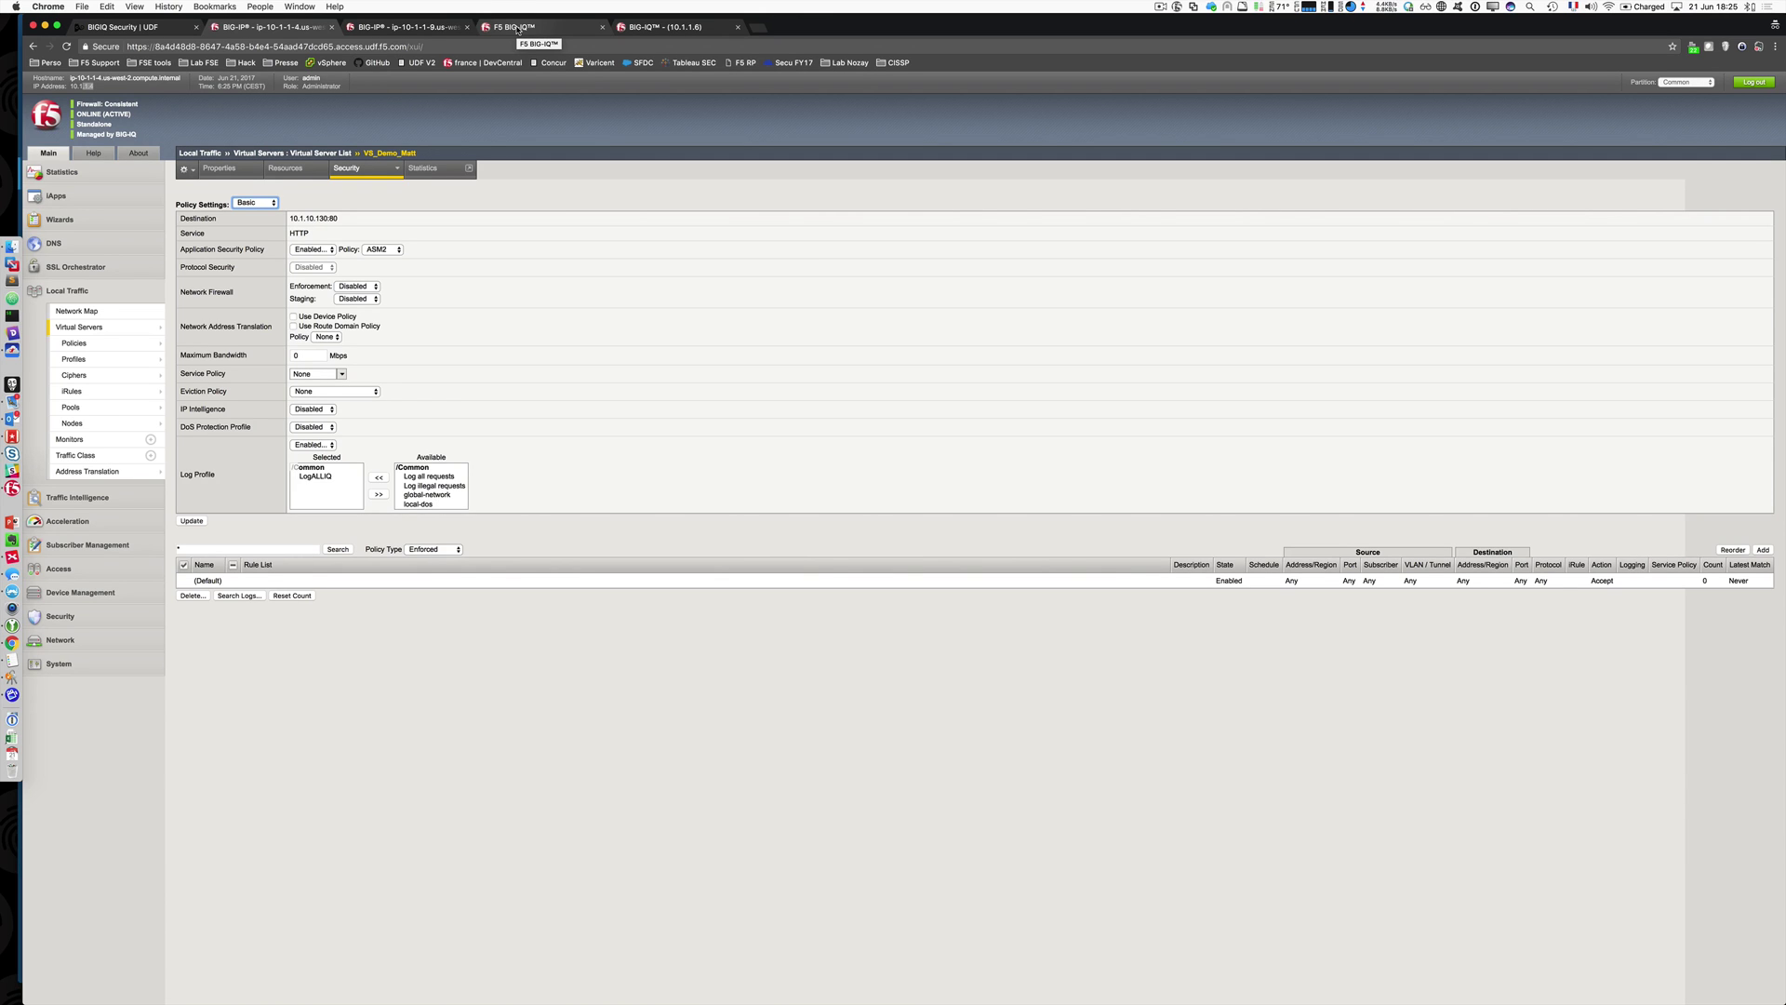
click(517, 29)
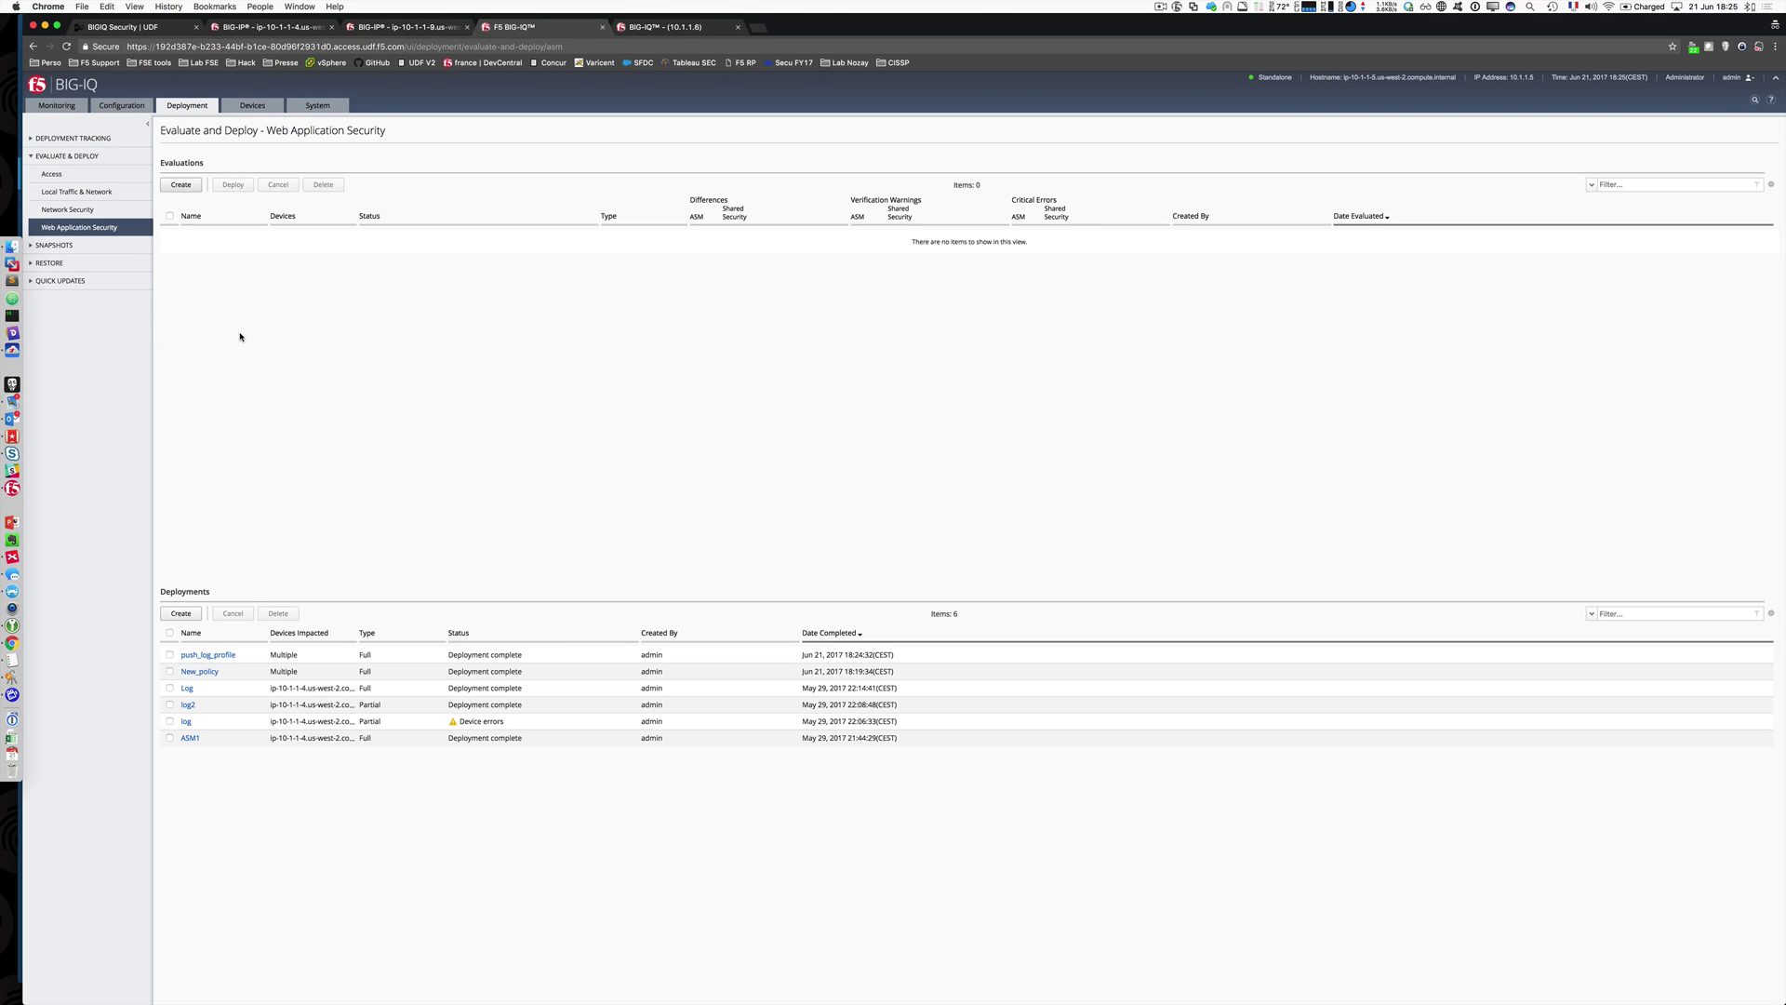
Step: Show BIG-IQ's Monitoring Access dashboard summary with zero active sessions
click(57, 105)
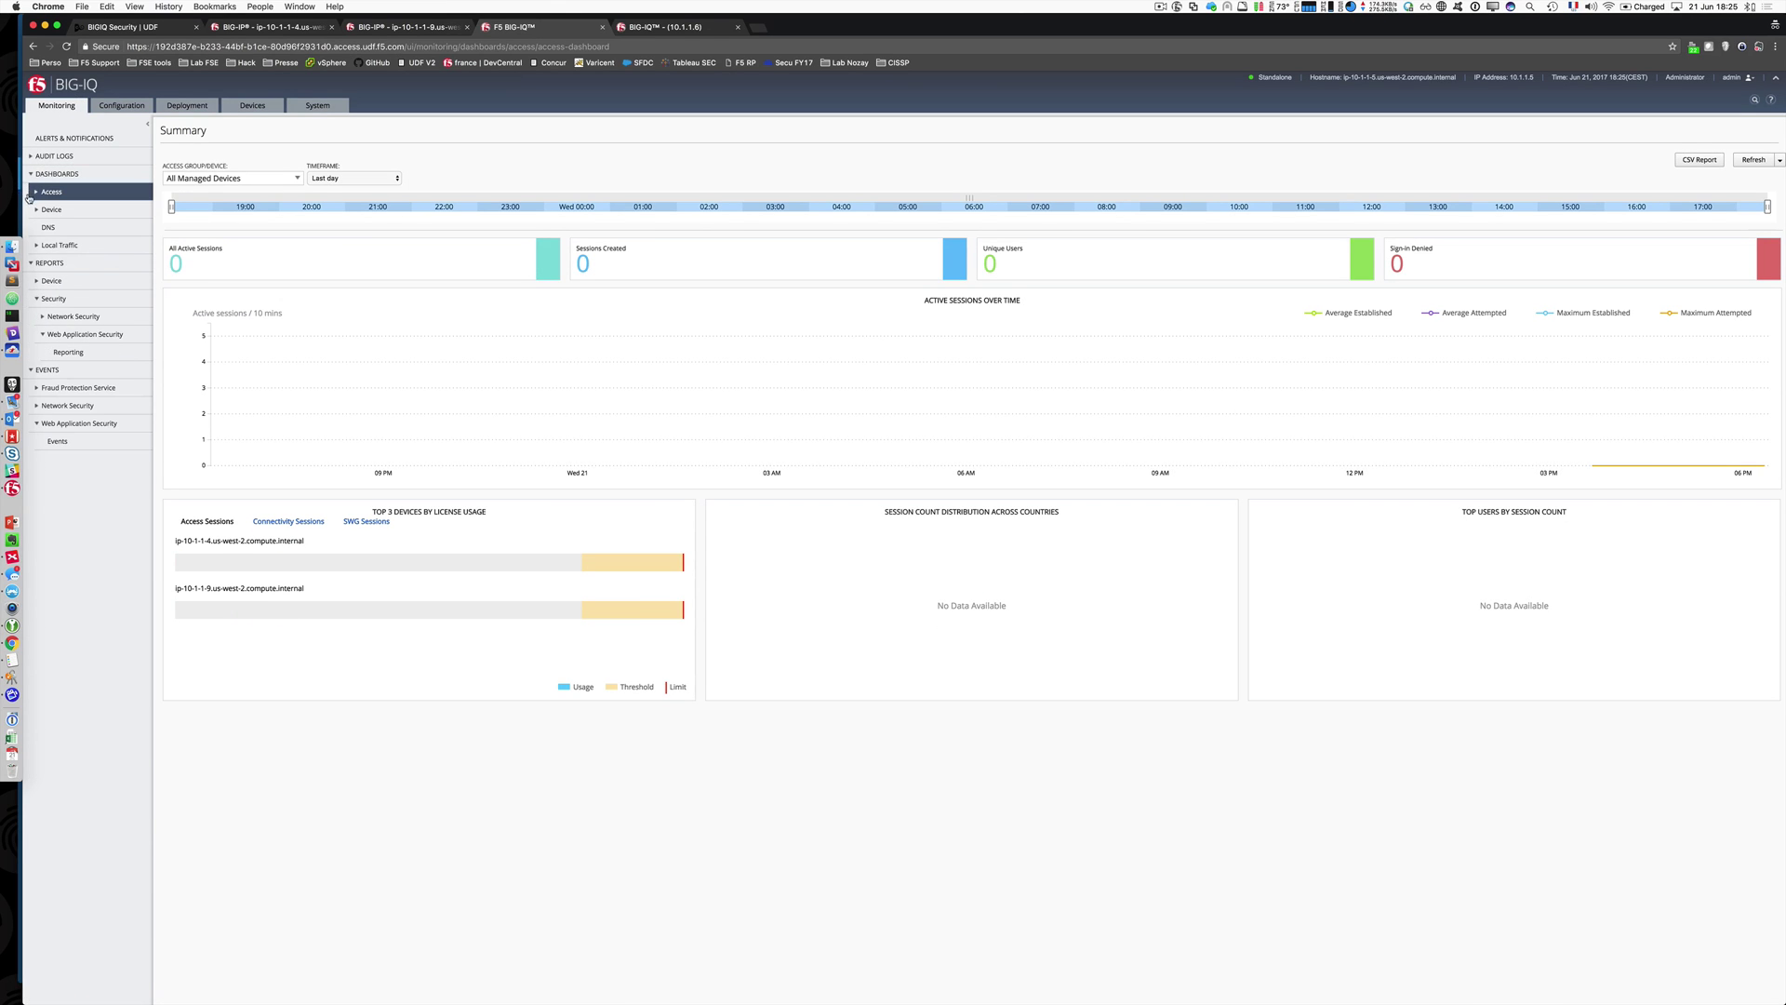
Step: Collapse Dashboards and list the Web Application Security illegal-request events for ASM1 and ASM2
click(31, 175)
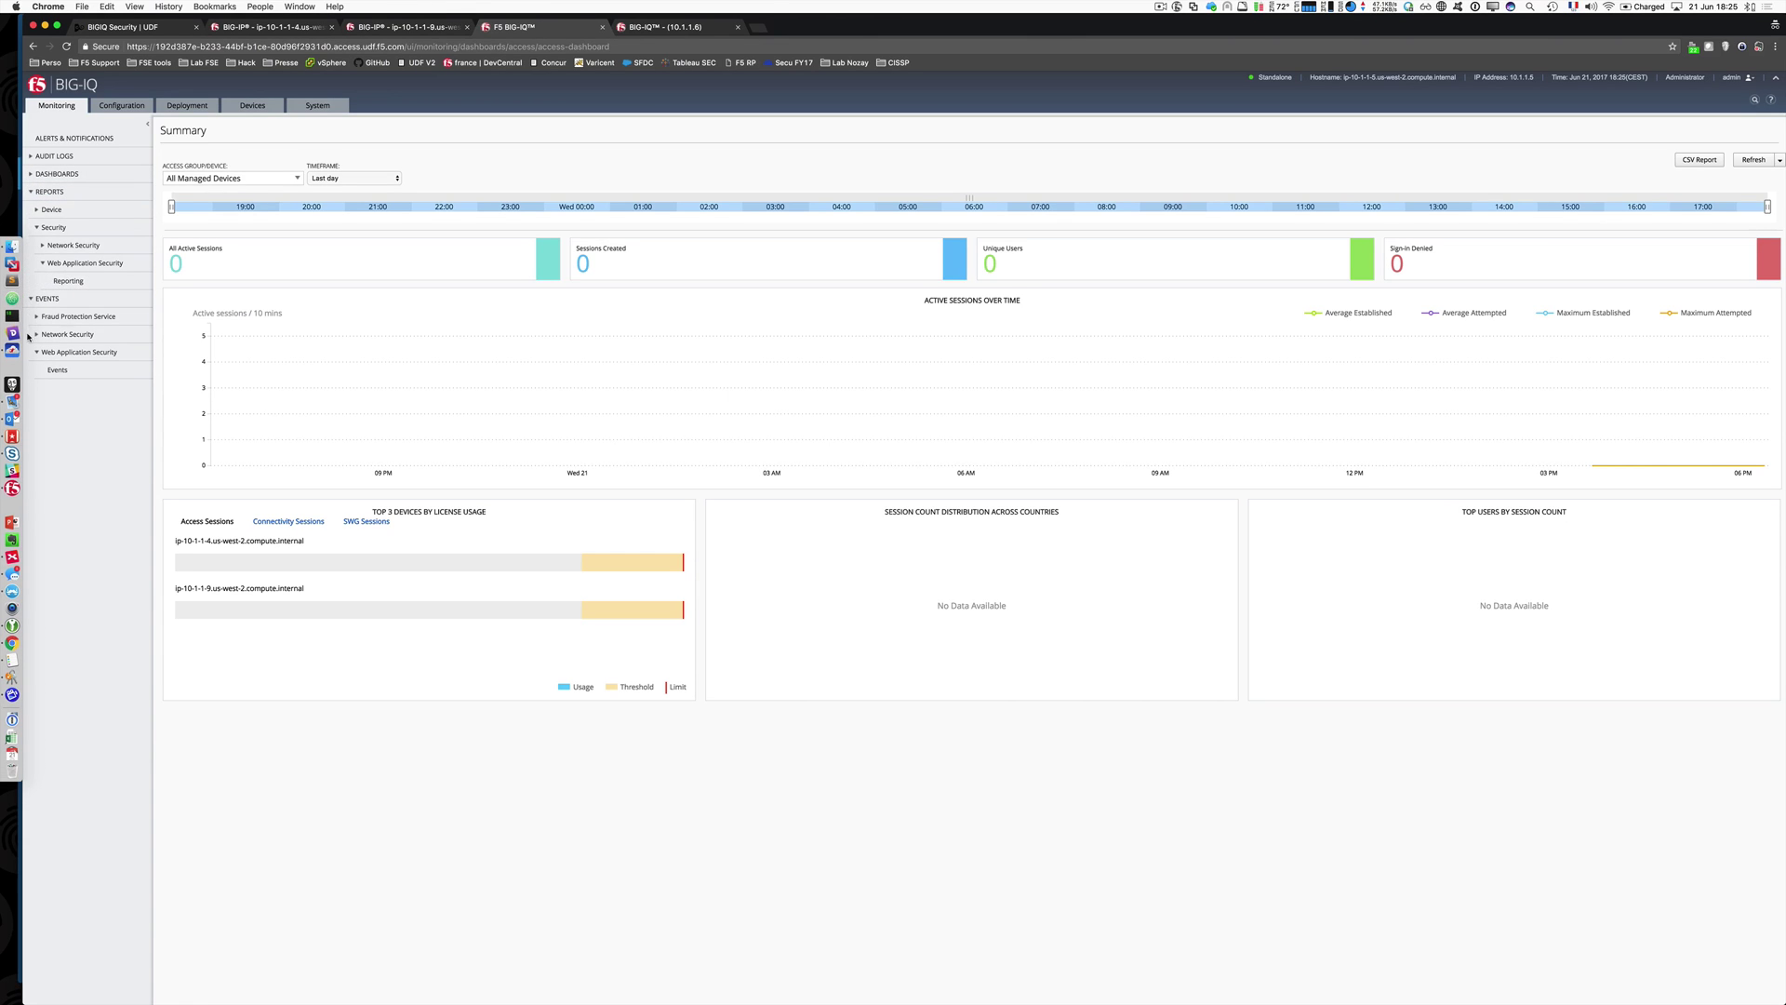
click(54, 370)
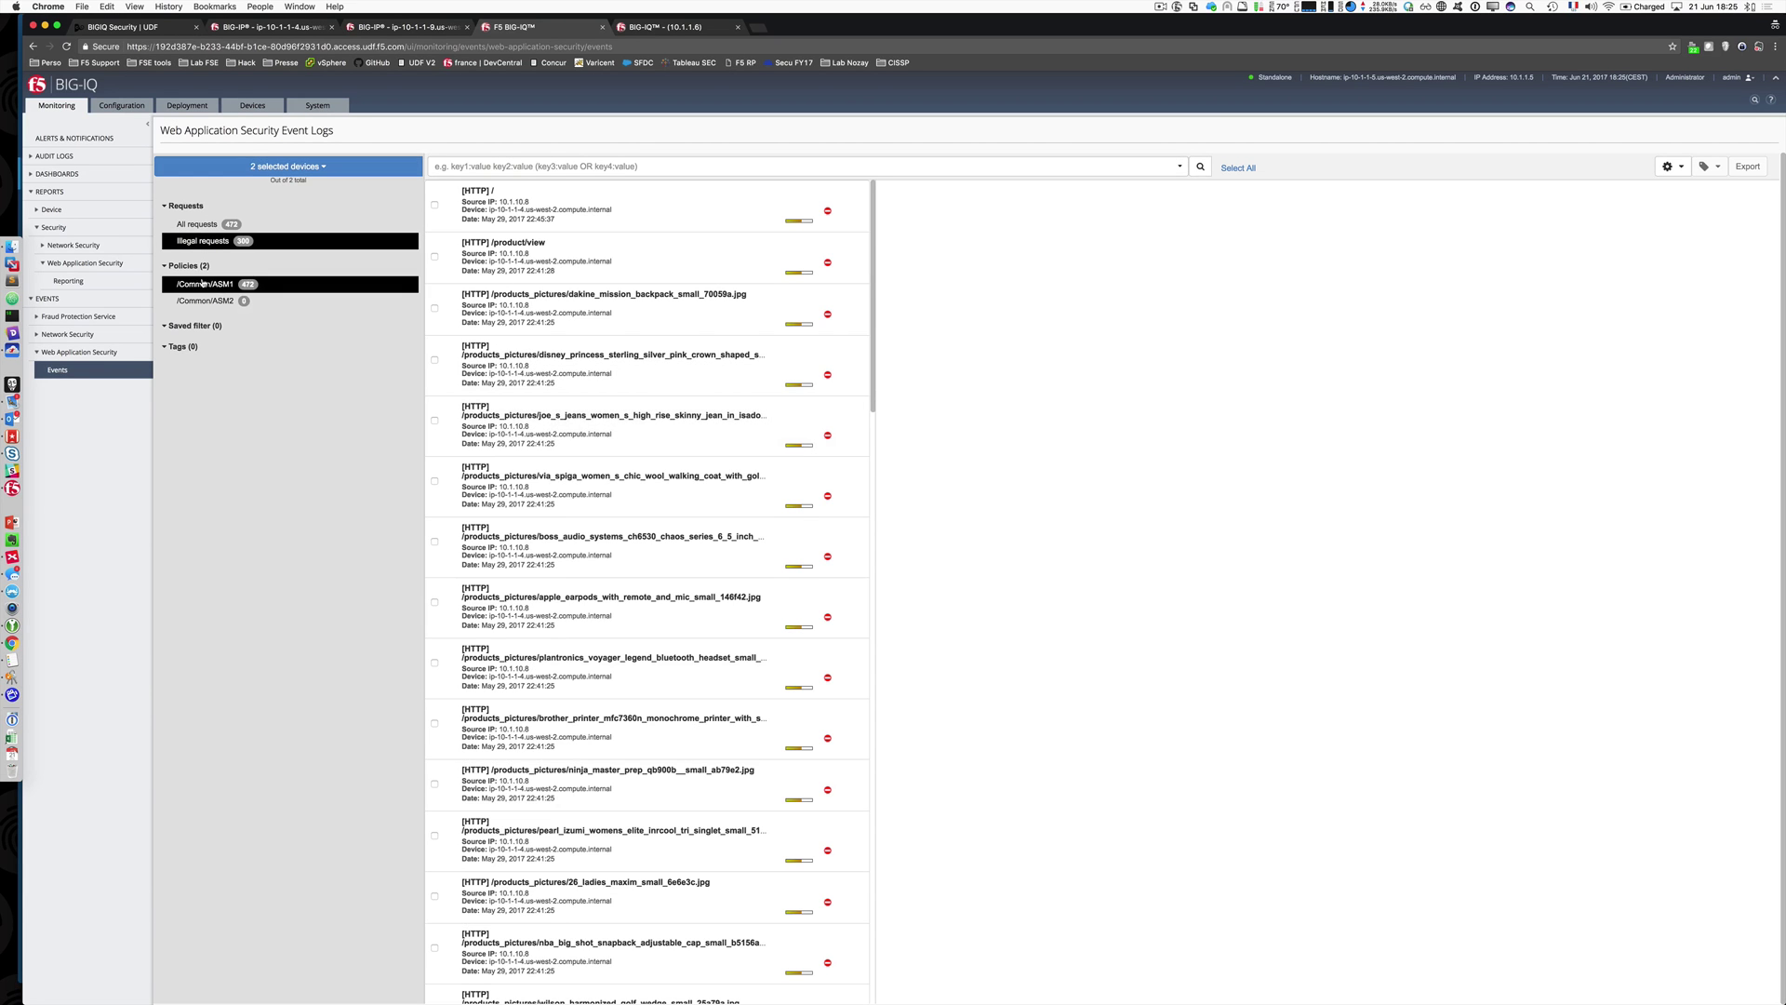
Step: Check the two source devices, then view the blocked '[HTTP] /' event under /Common/ASM1
click(319, 165)
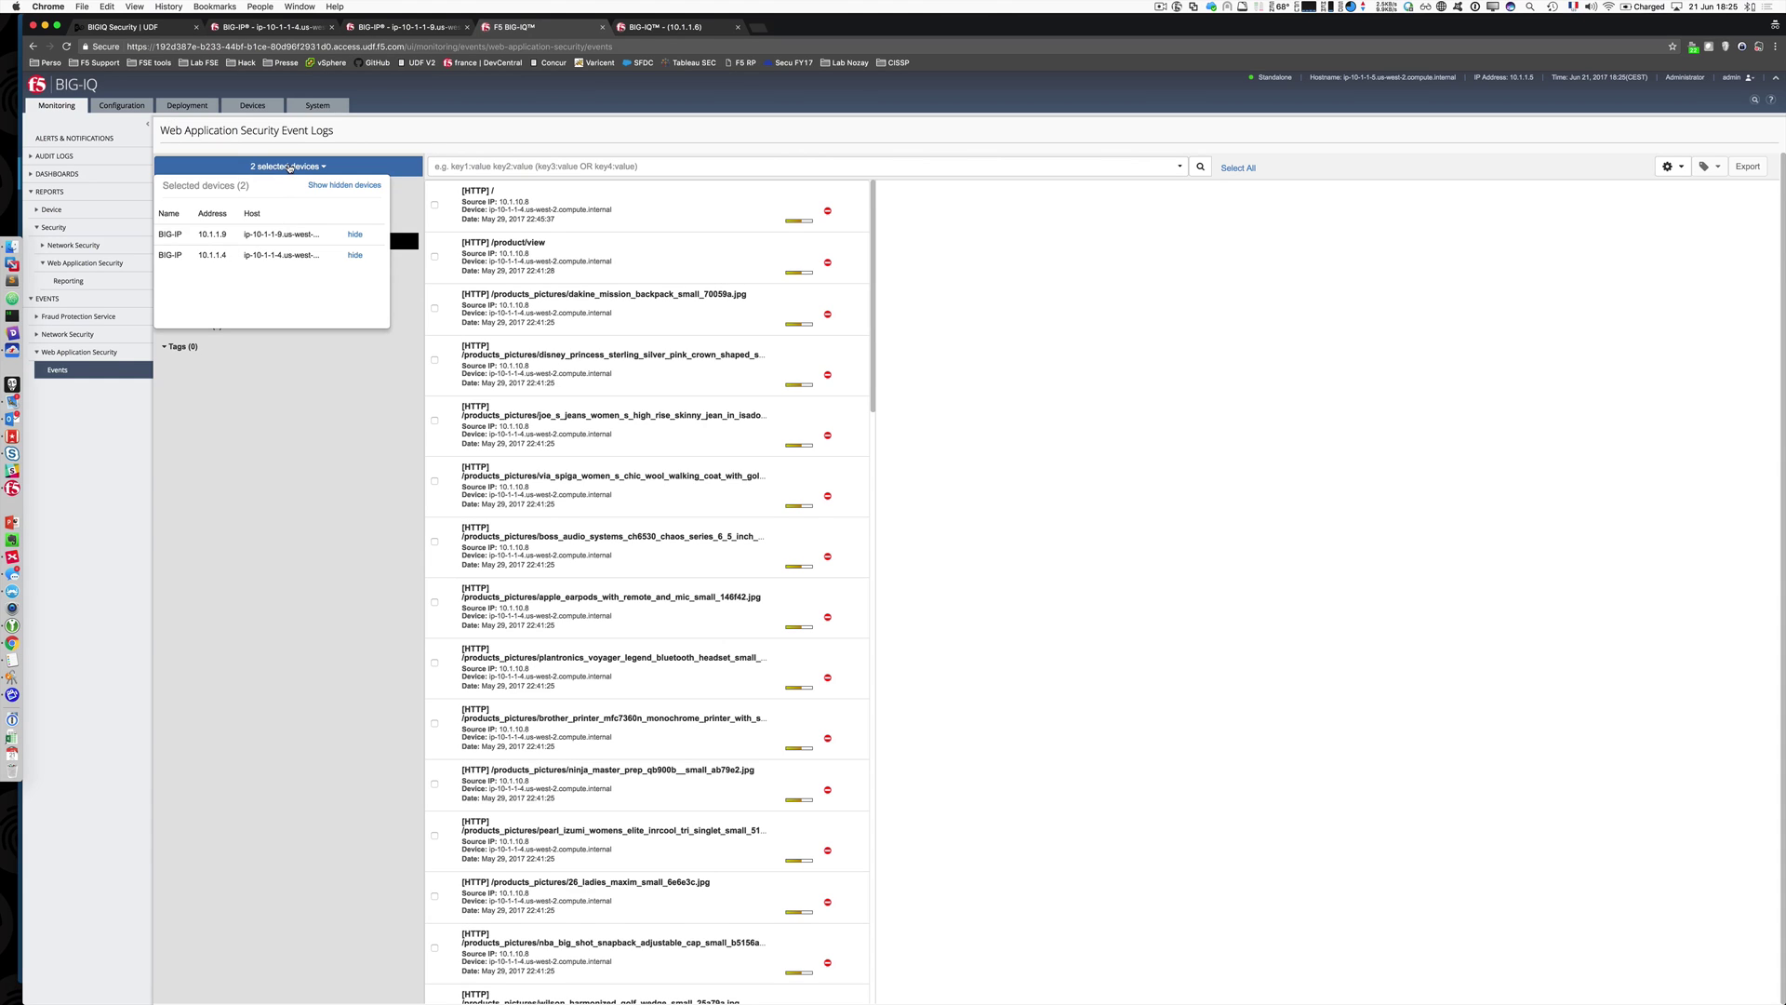
click(290, 167)
click(547, 218)
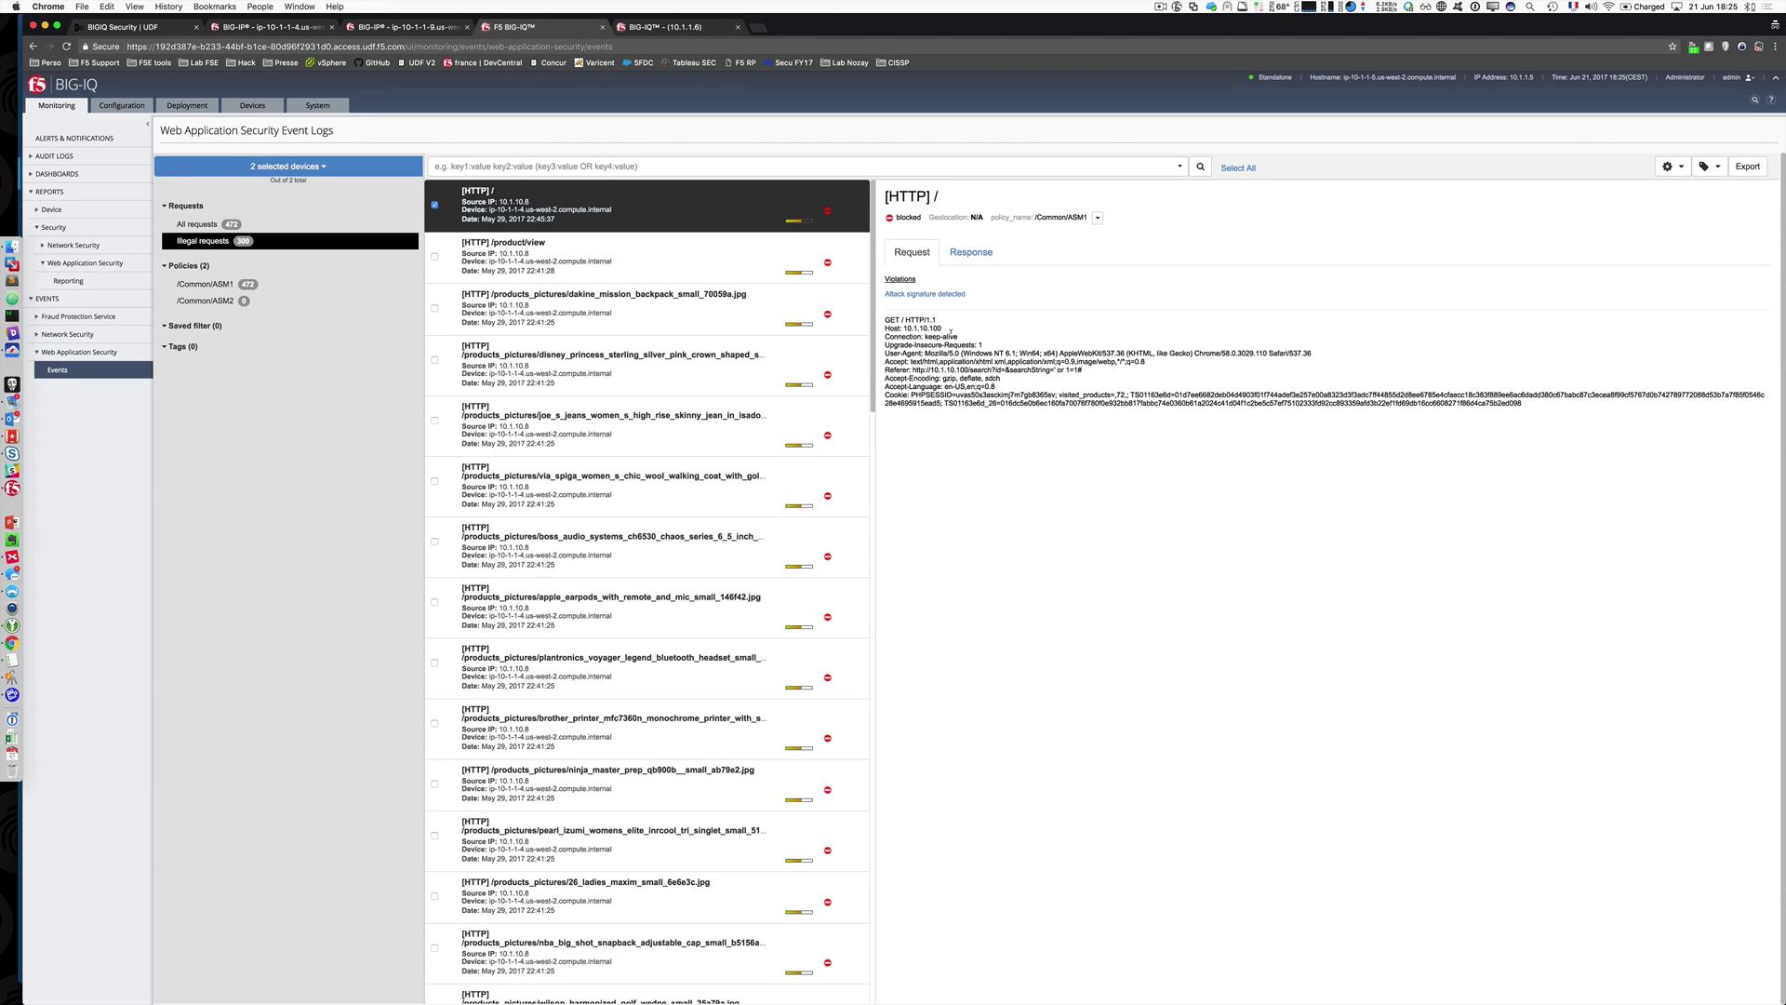
click(950, 293)
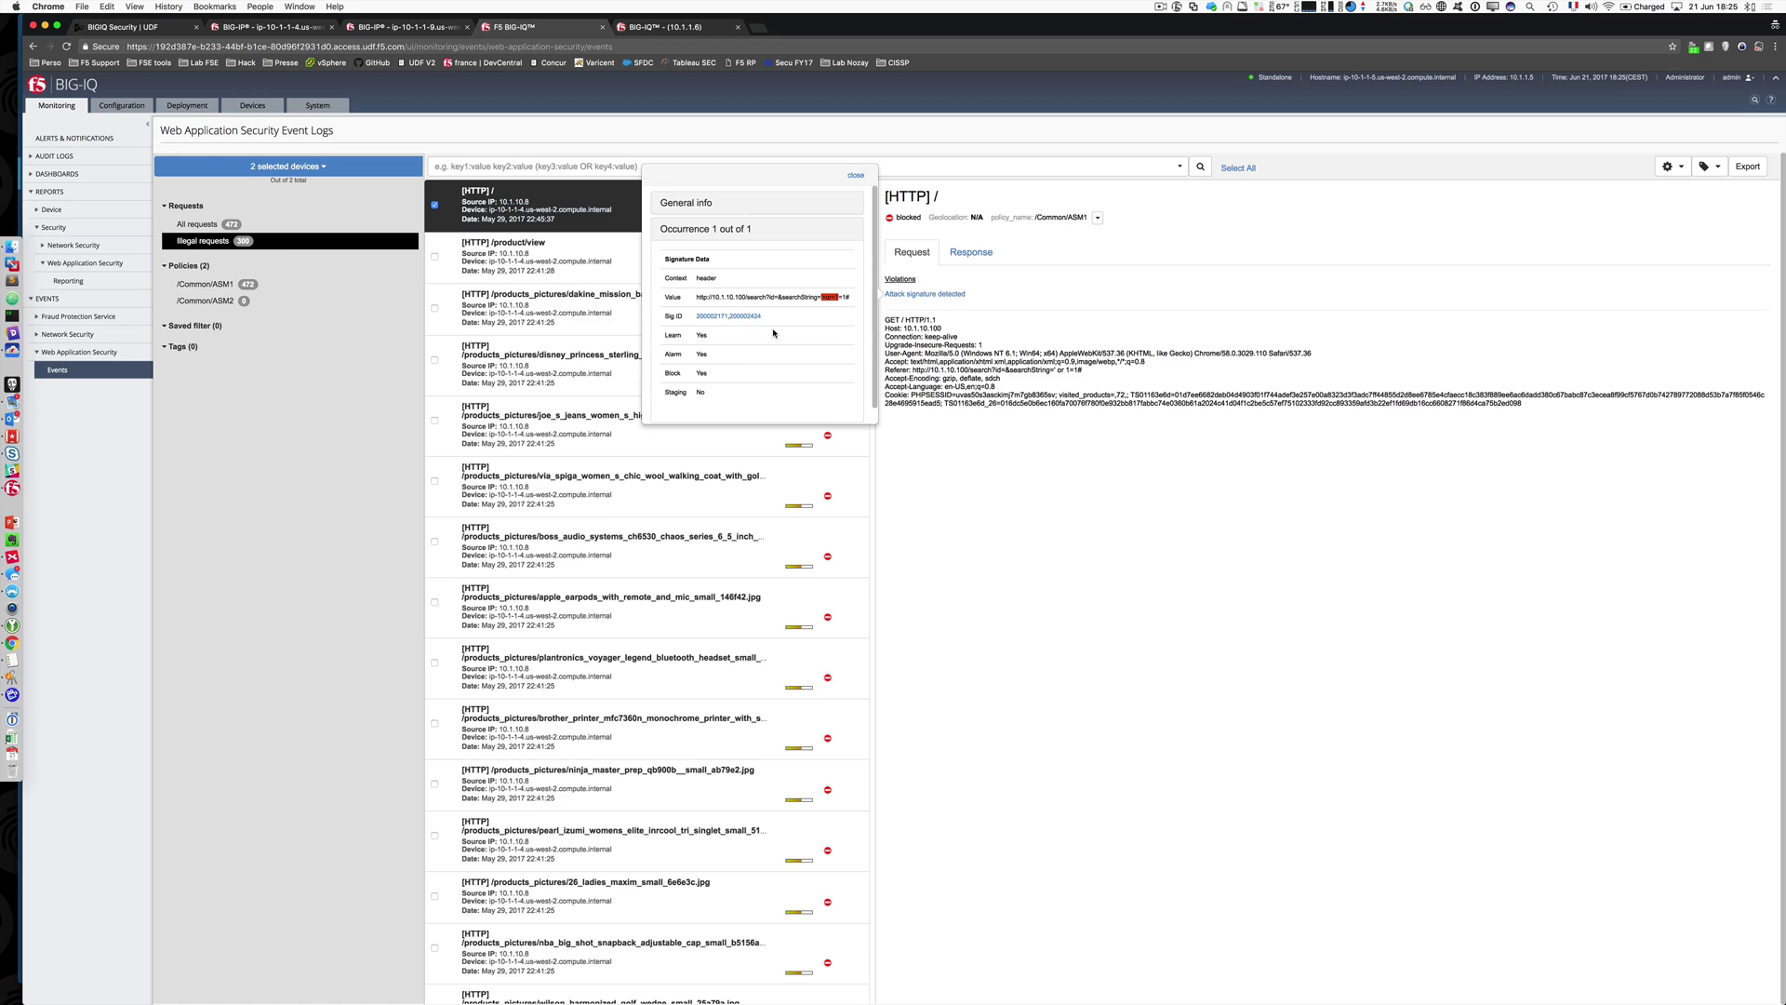
scroll(773, 333, down, 1)
scroll(773, 333, up, 2)
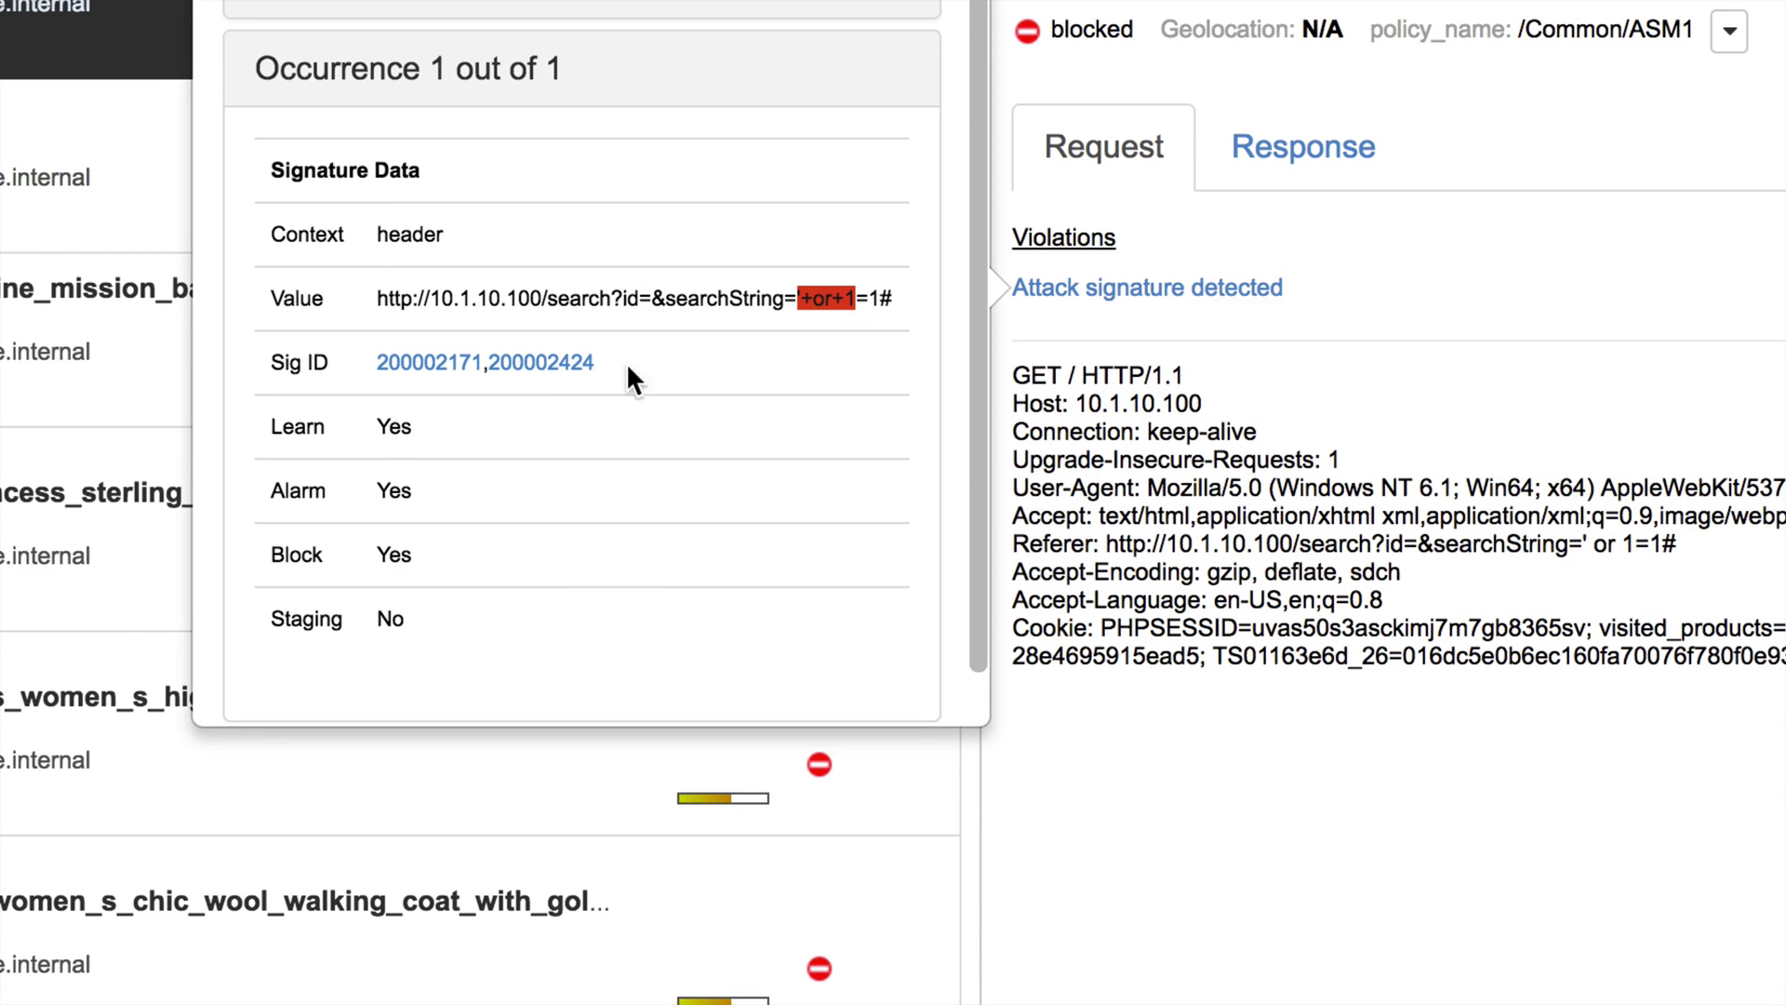
click(484, 377)
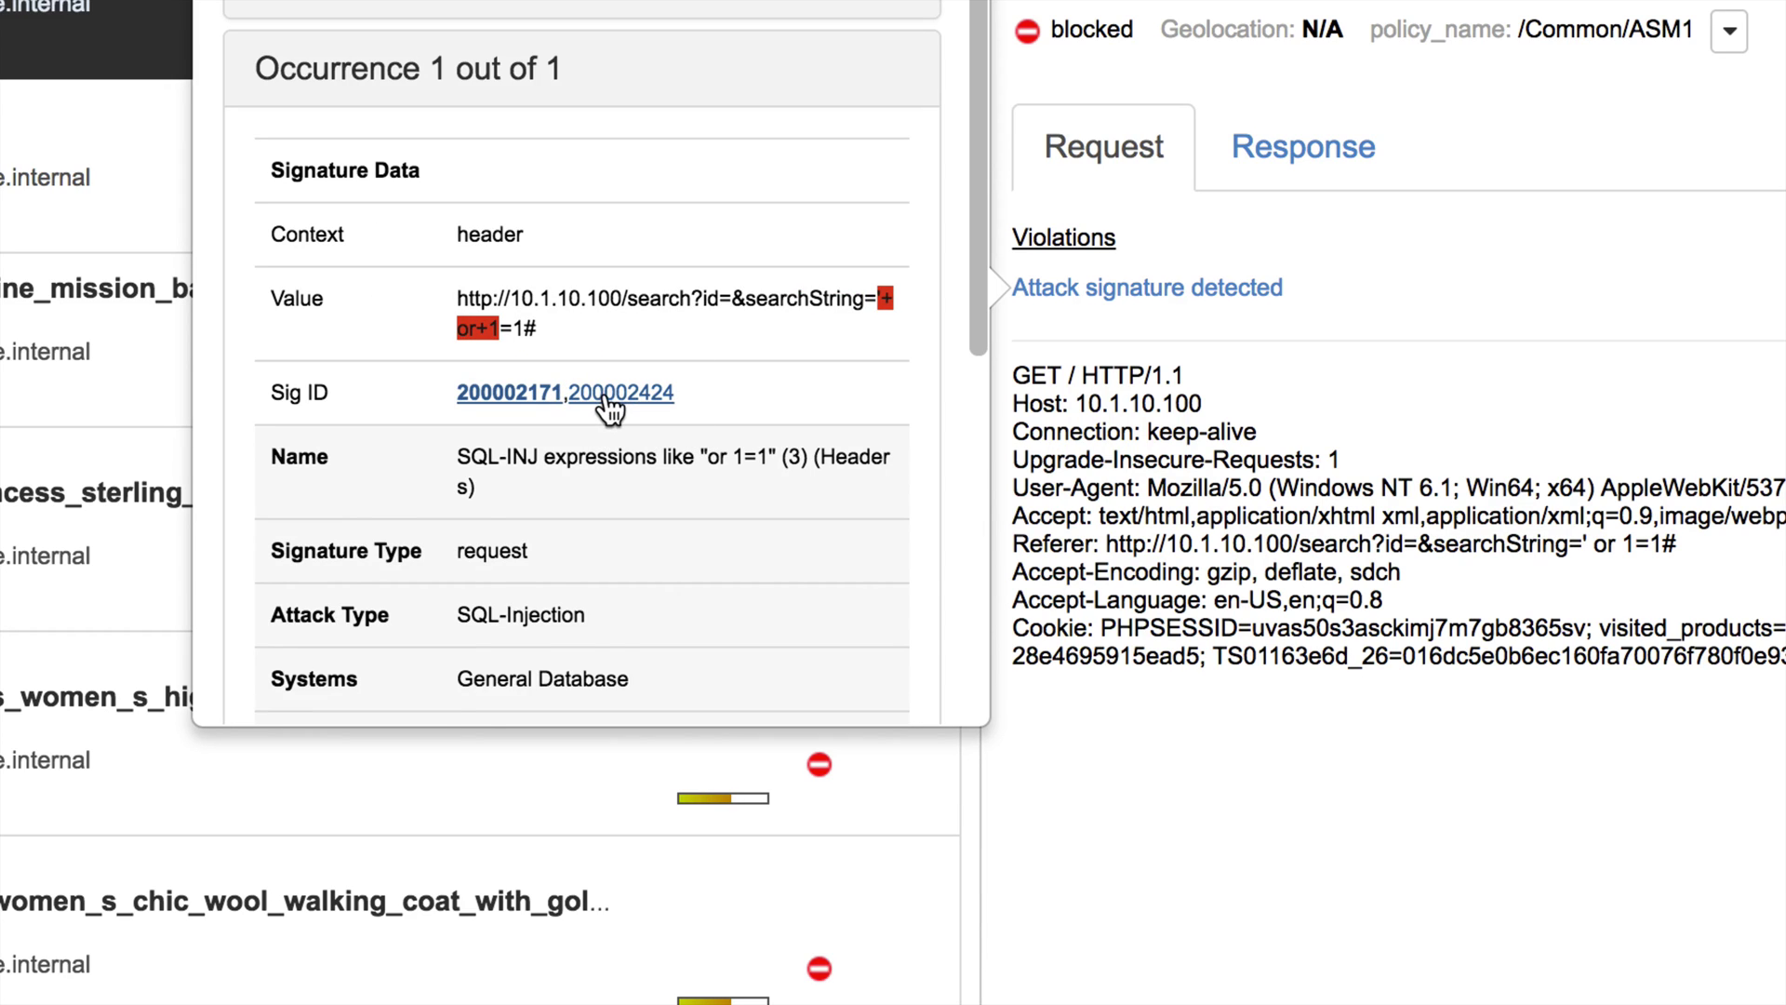
click(605, 395)
click(547, 394)
scroll(556, 432, down, 3)
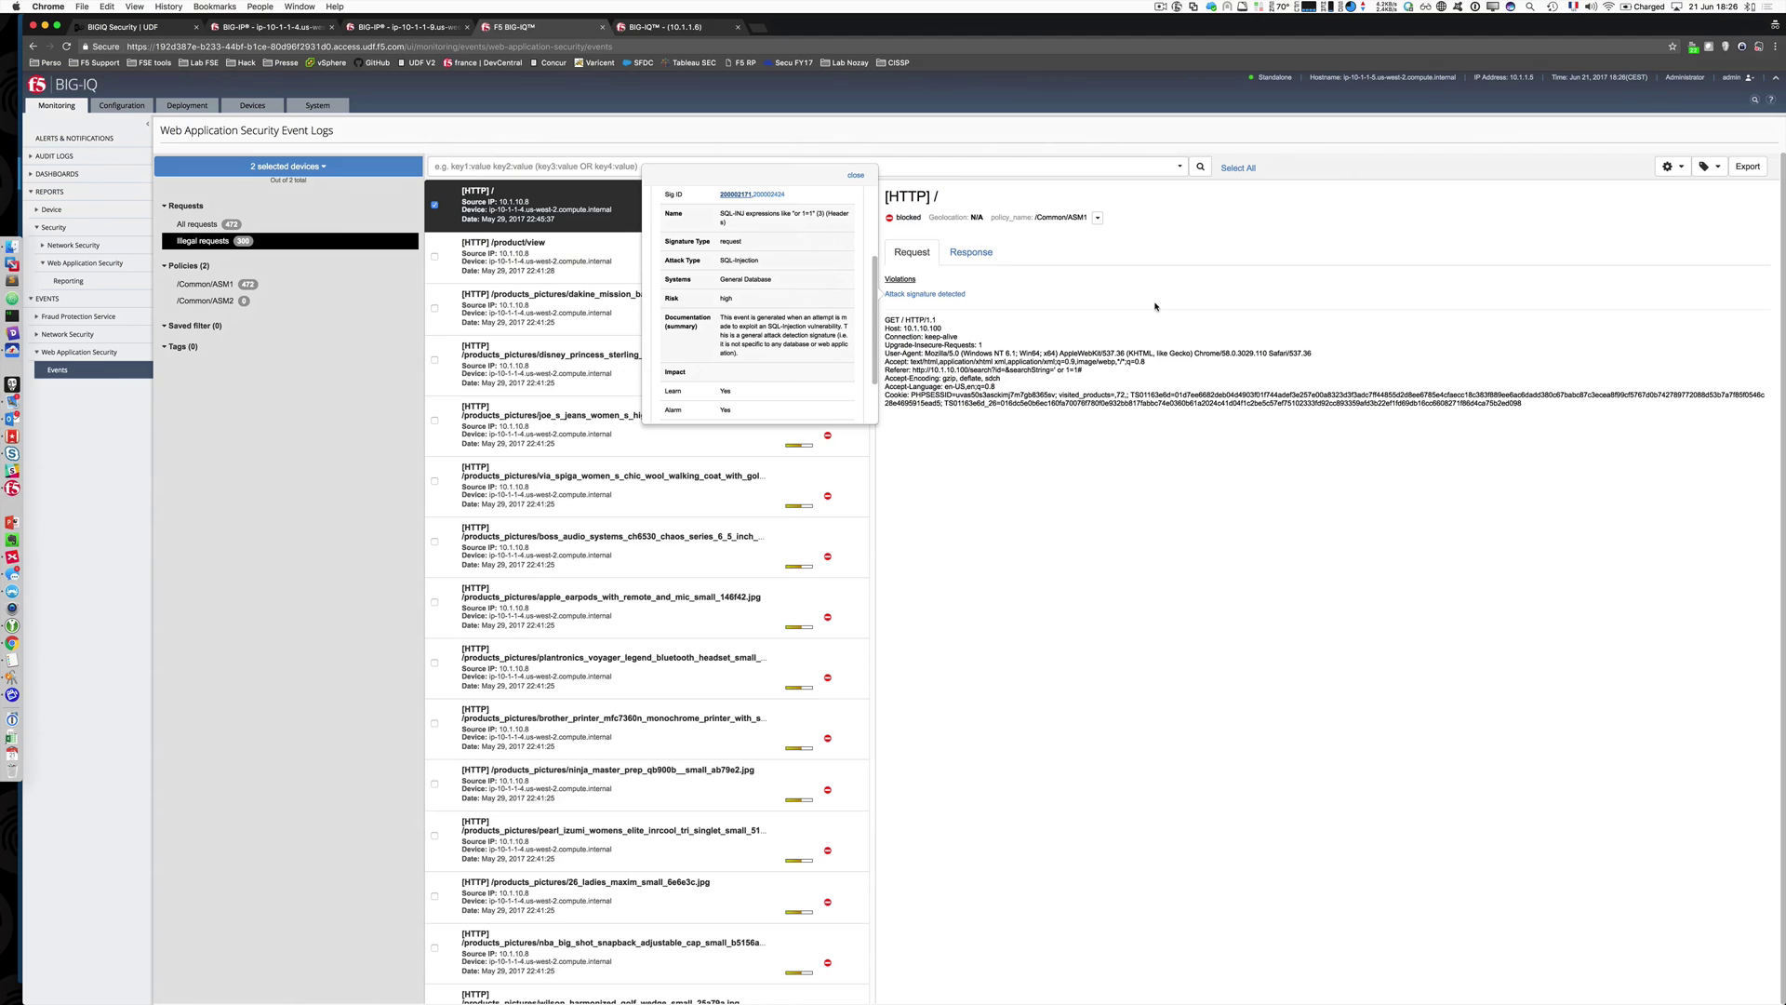
click(856, 175)
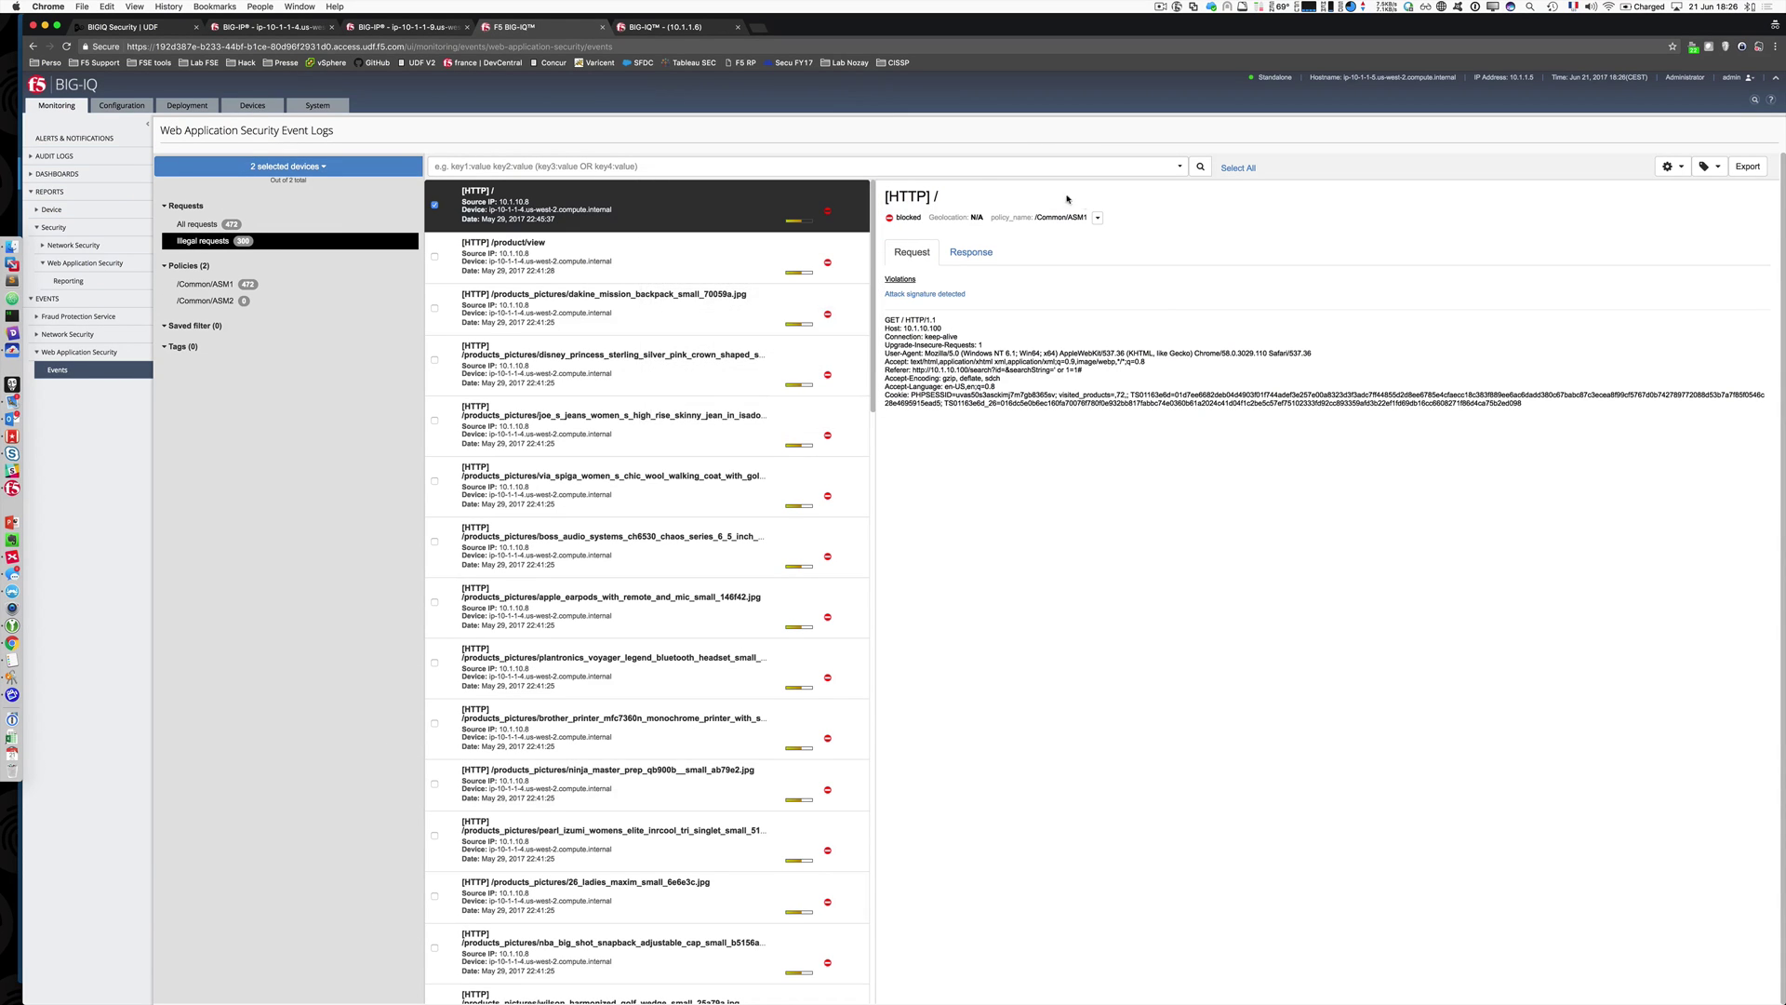
Step: Review the event's severity and support details plus its tagging and log-field display options
click(1098, 217)
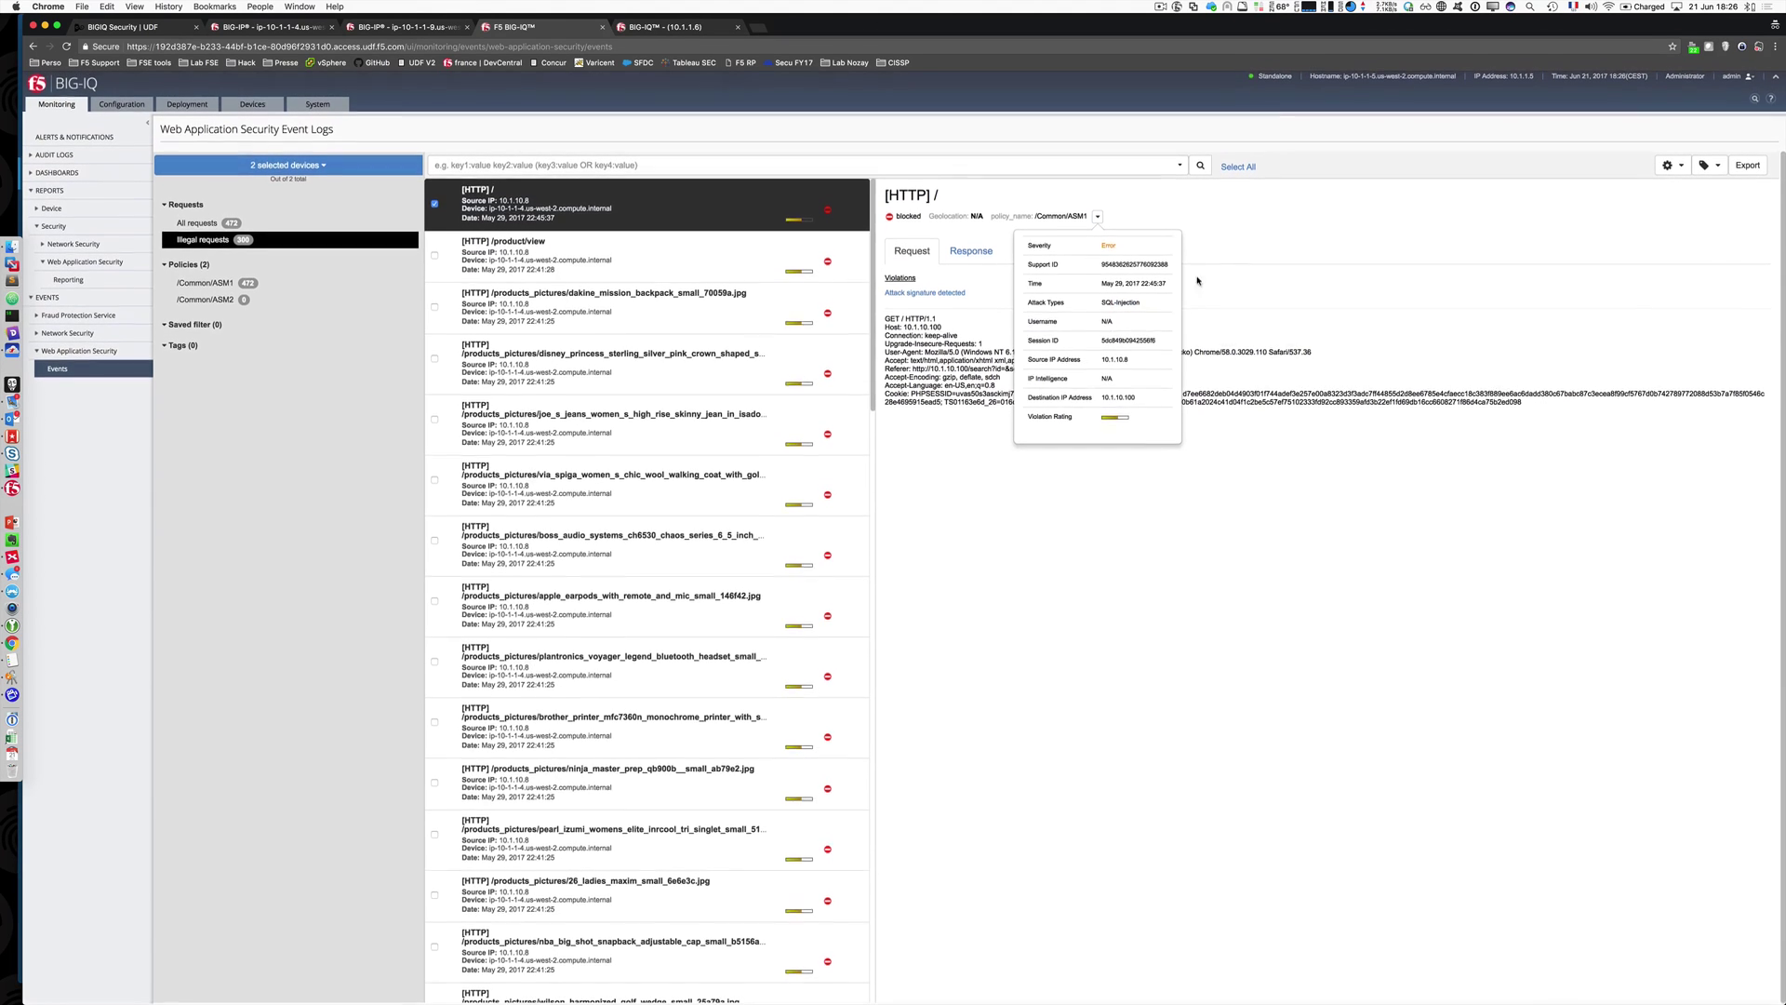
click(1272, 234)
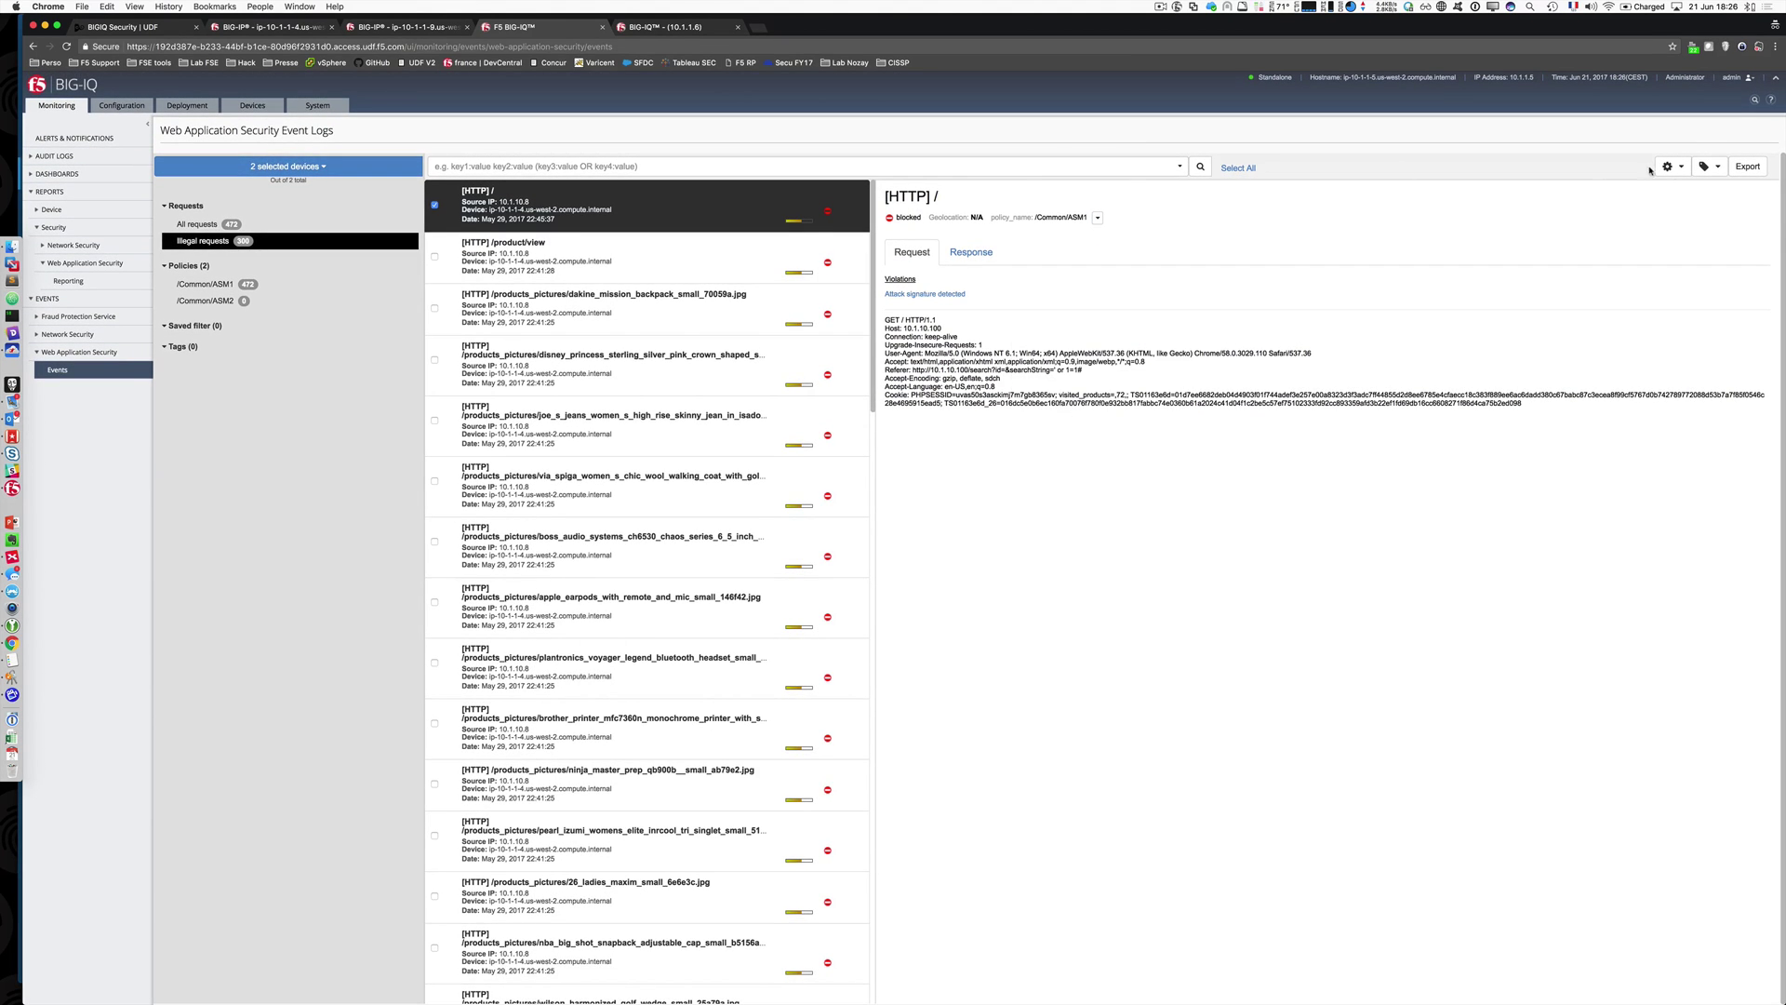
click(1717, 168)
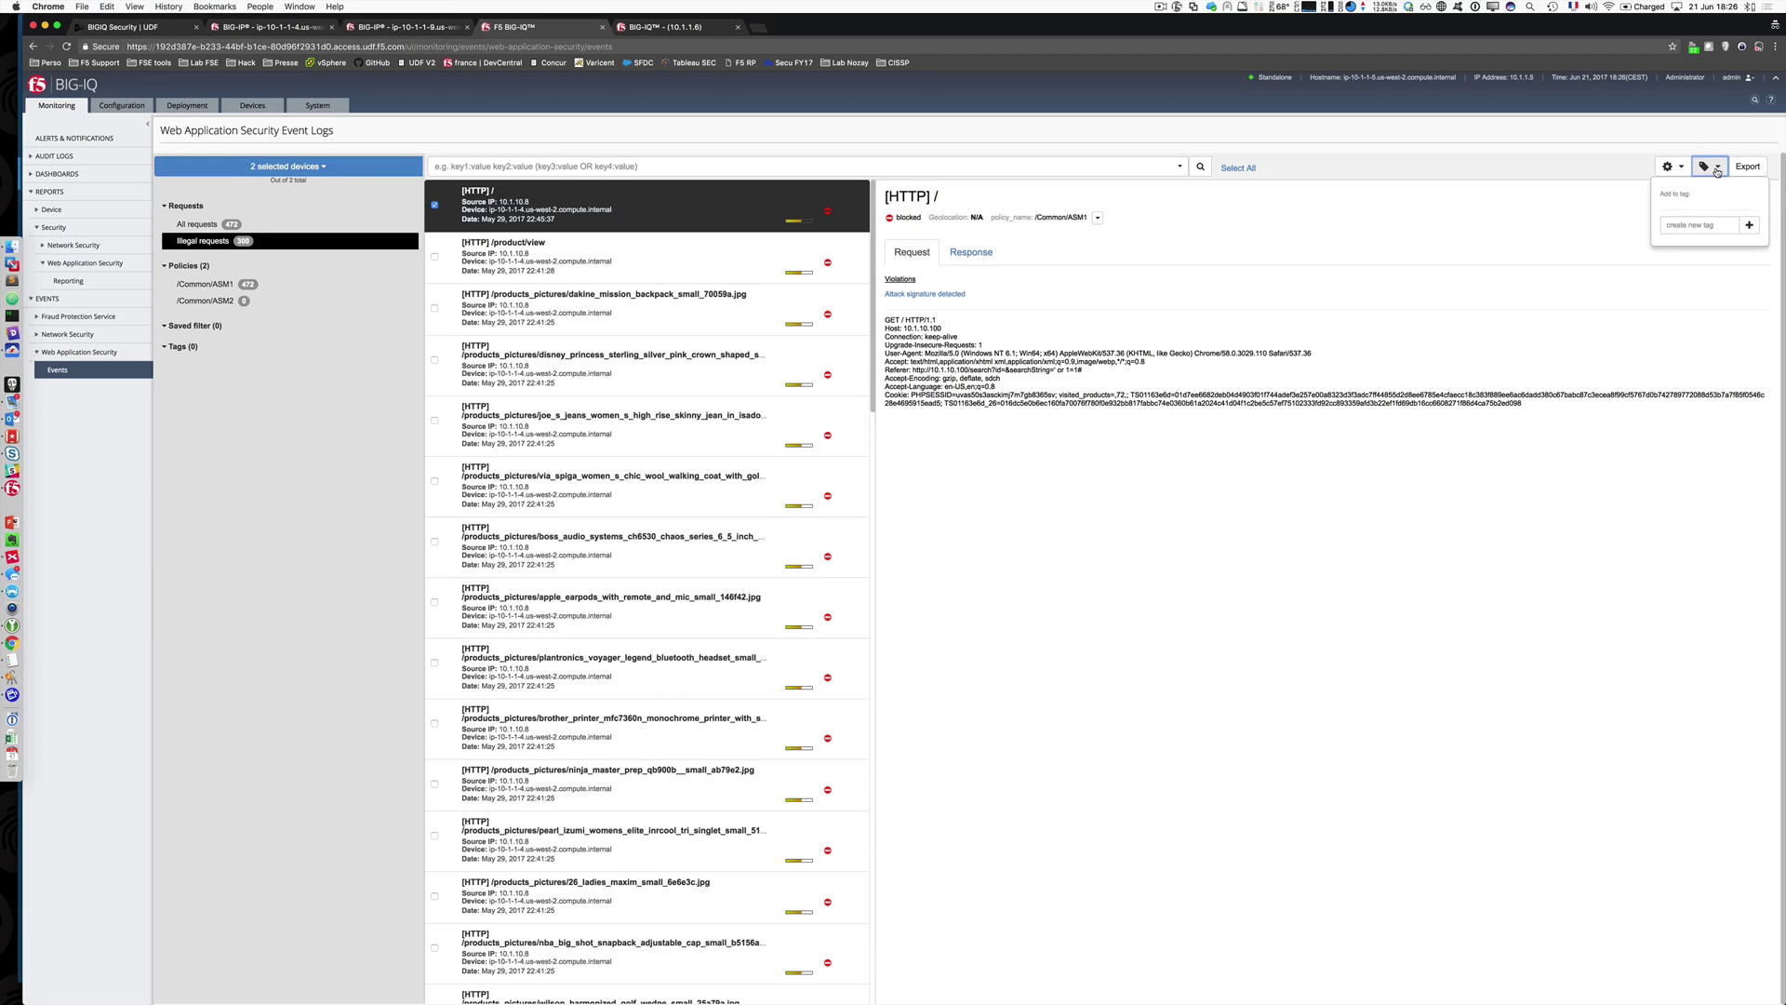
click(1669, 167)
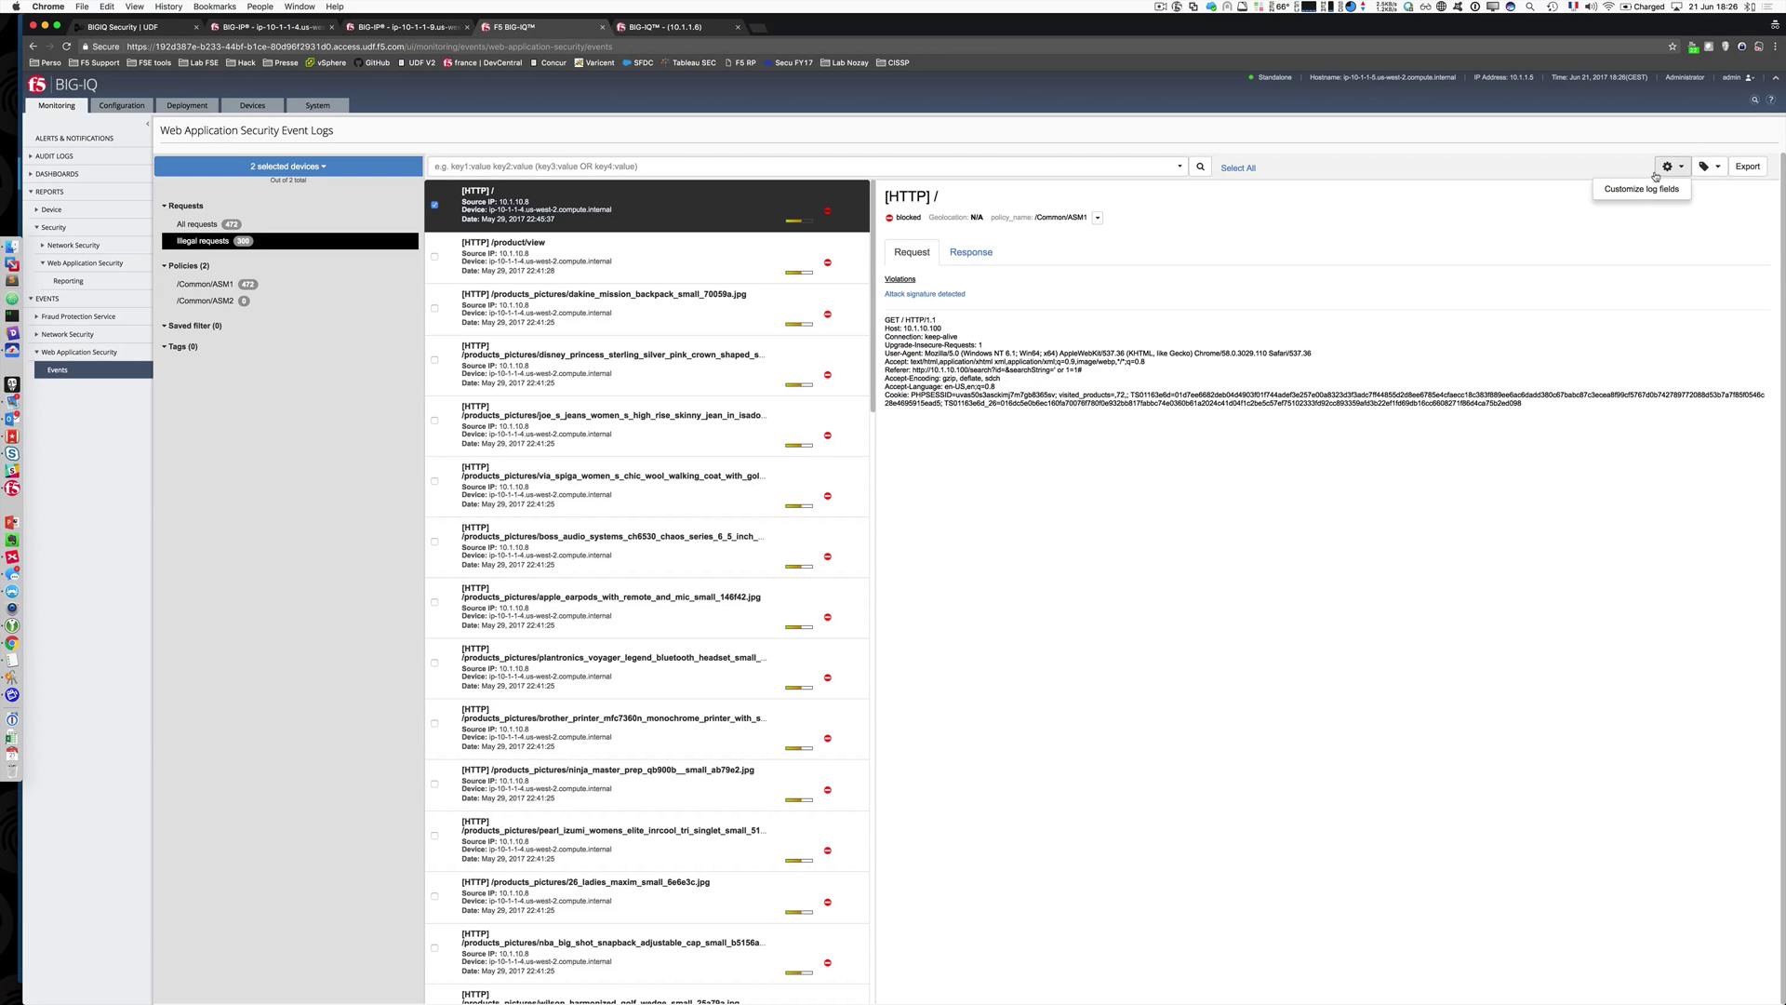
click(1642, 189)
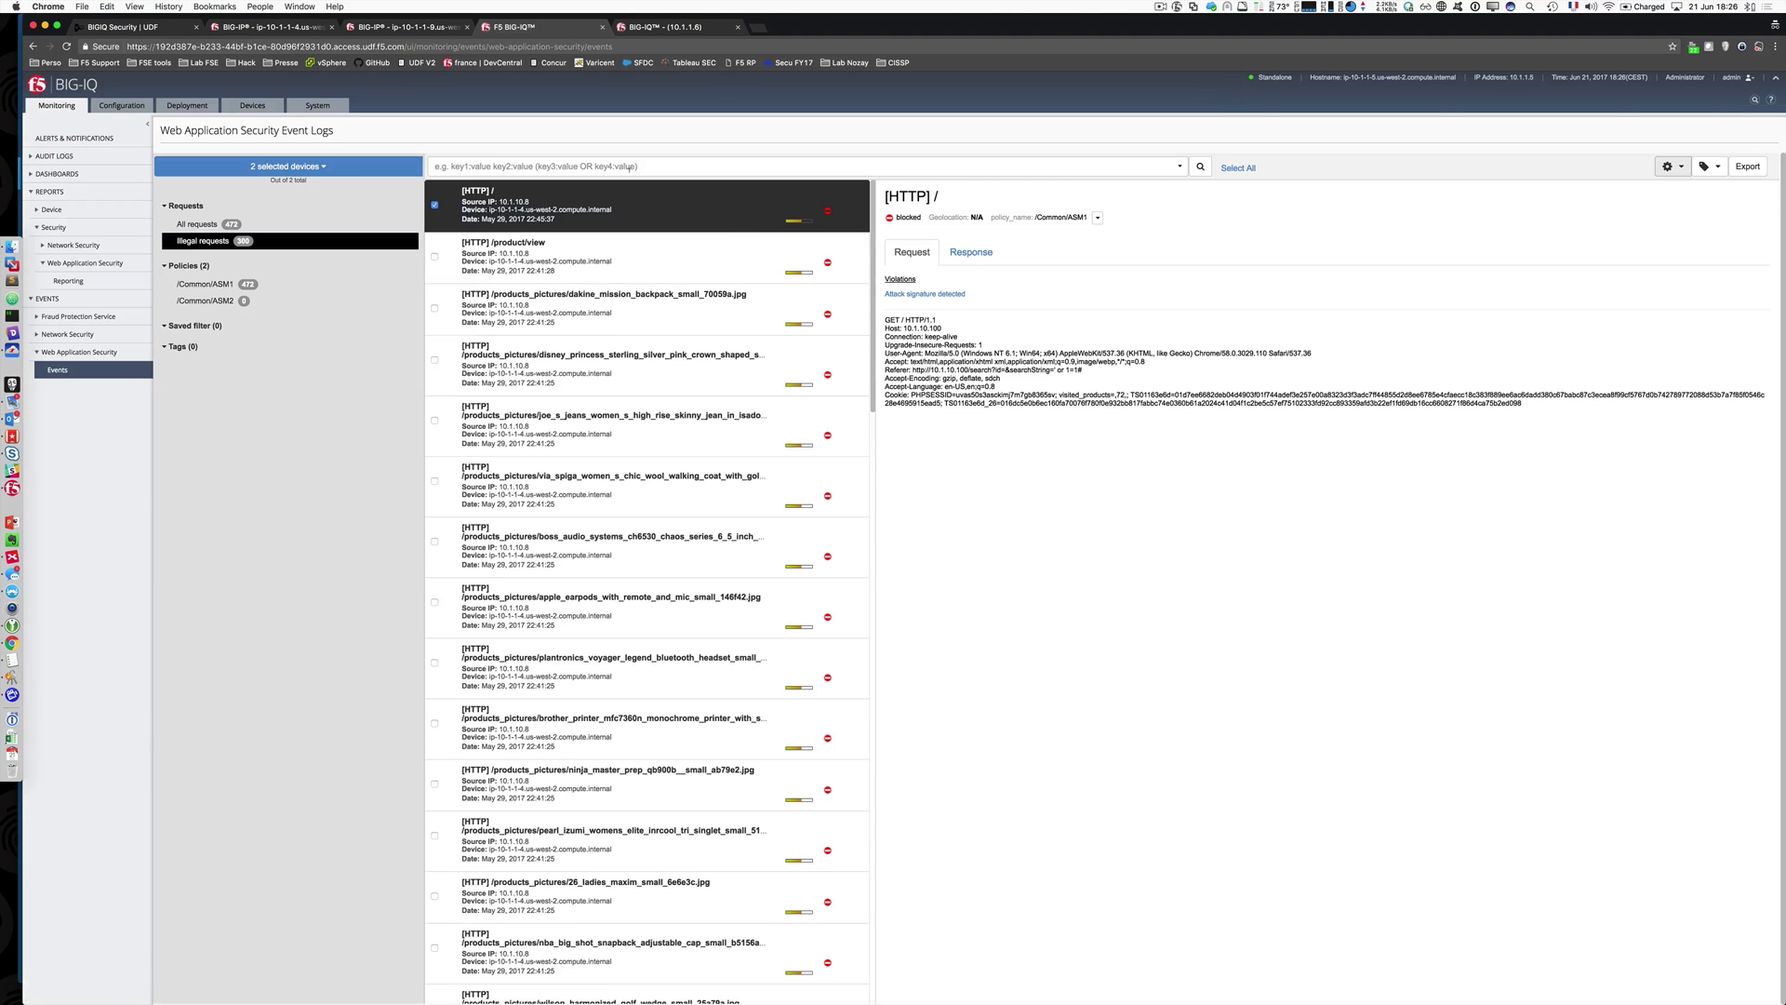
Step: Look over the event log search filters, then go to Web Application Security Reporting
click(629, 166)
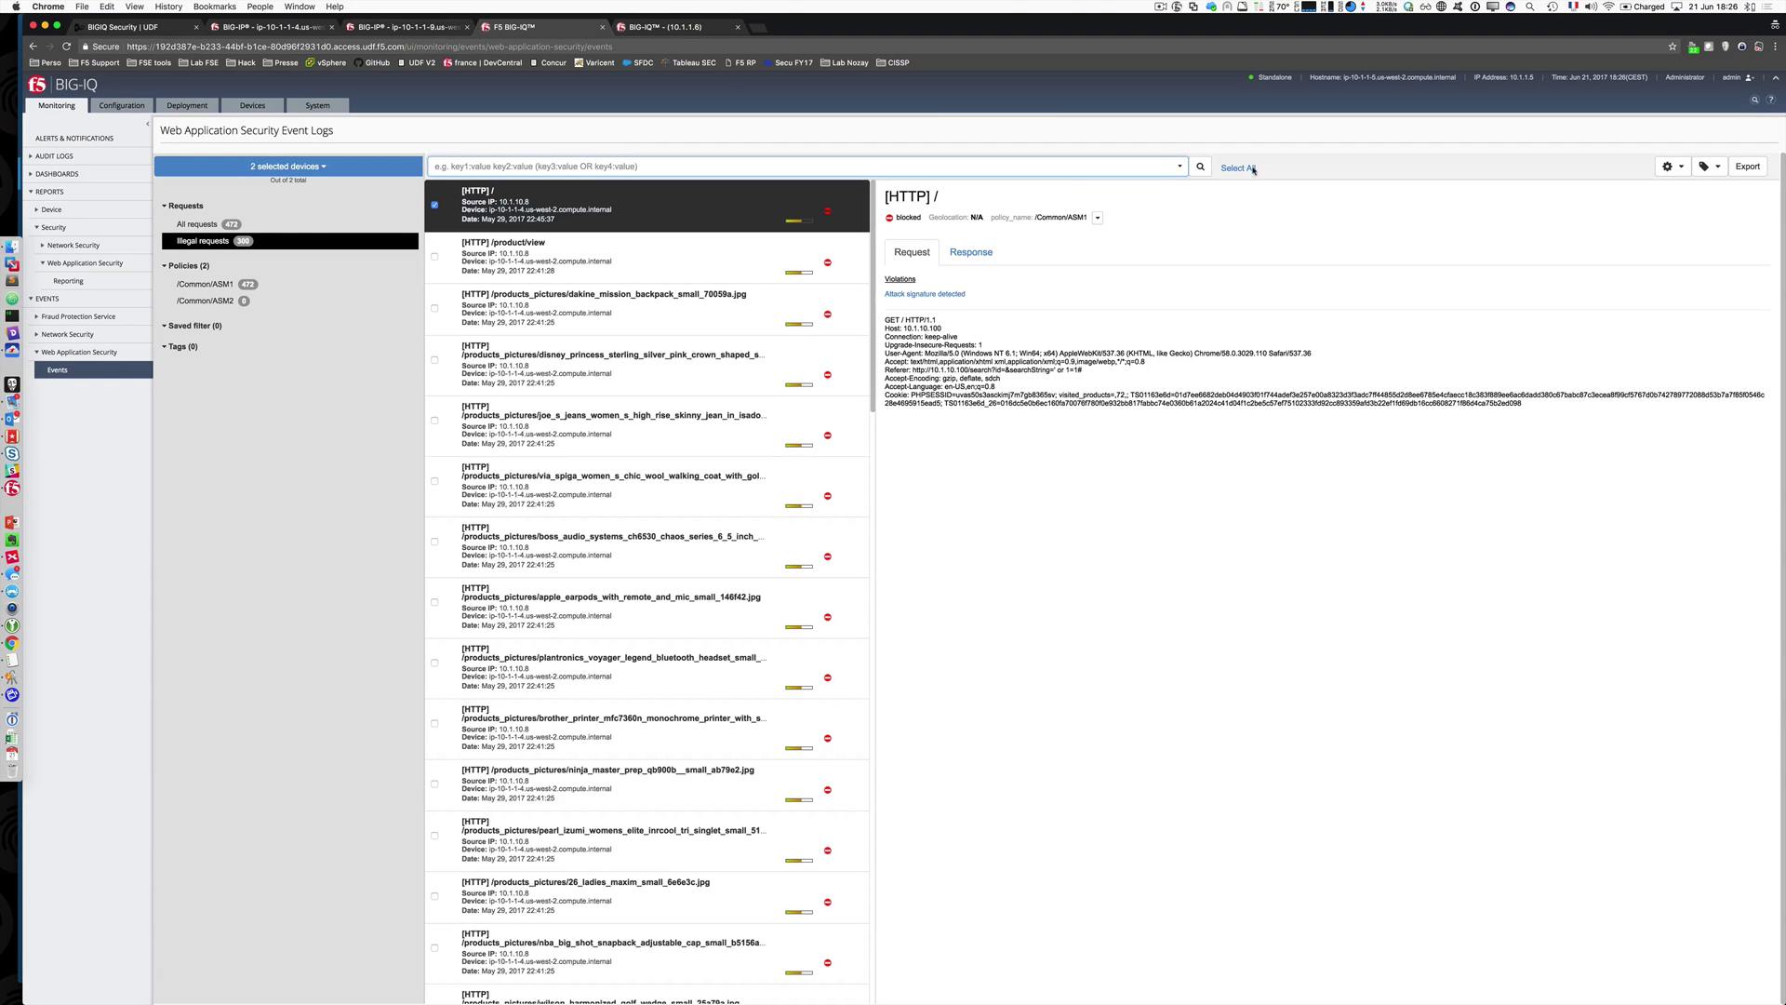
click(1179, 167)
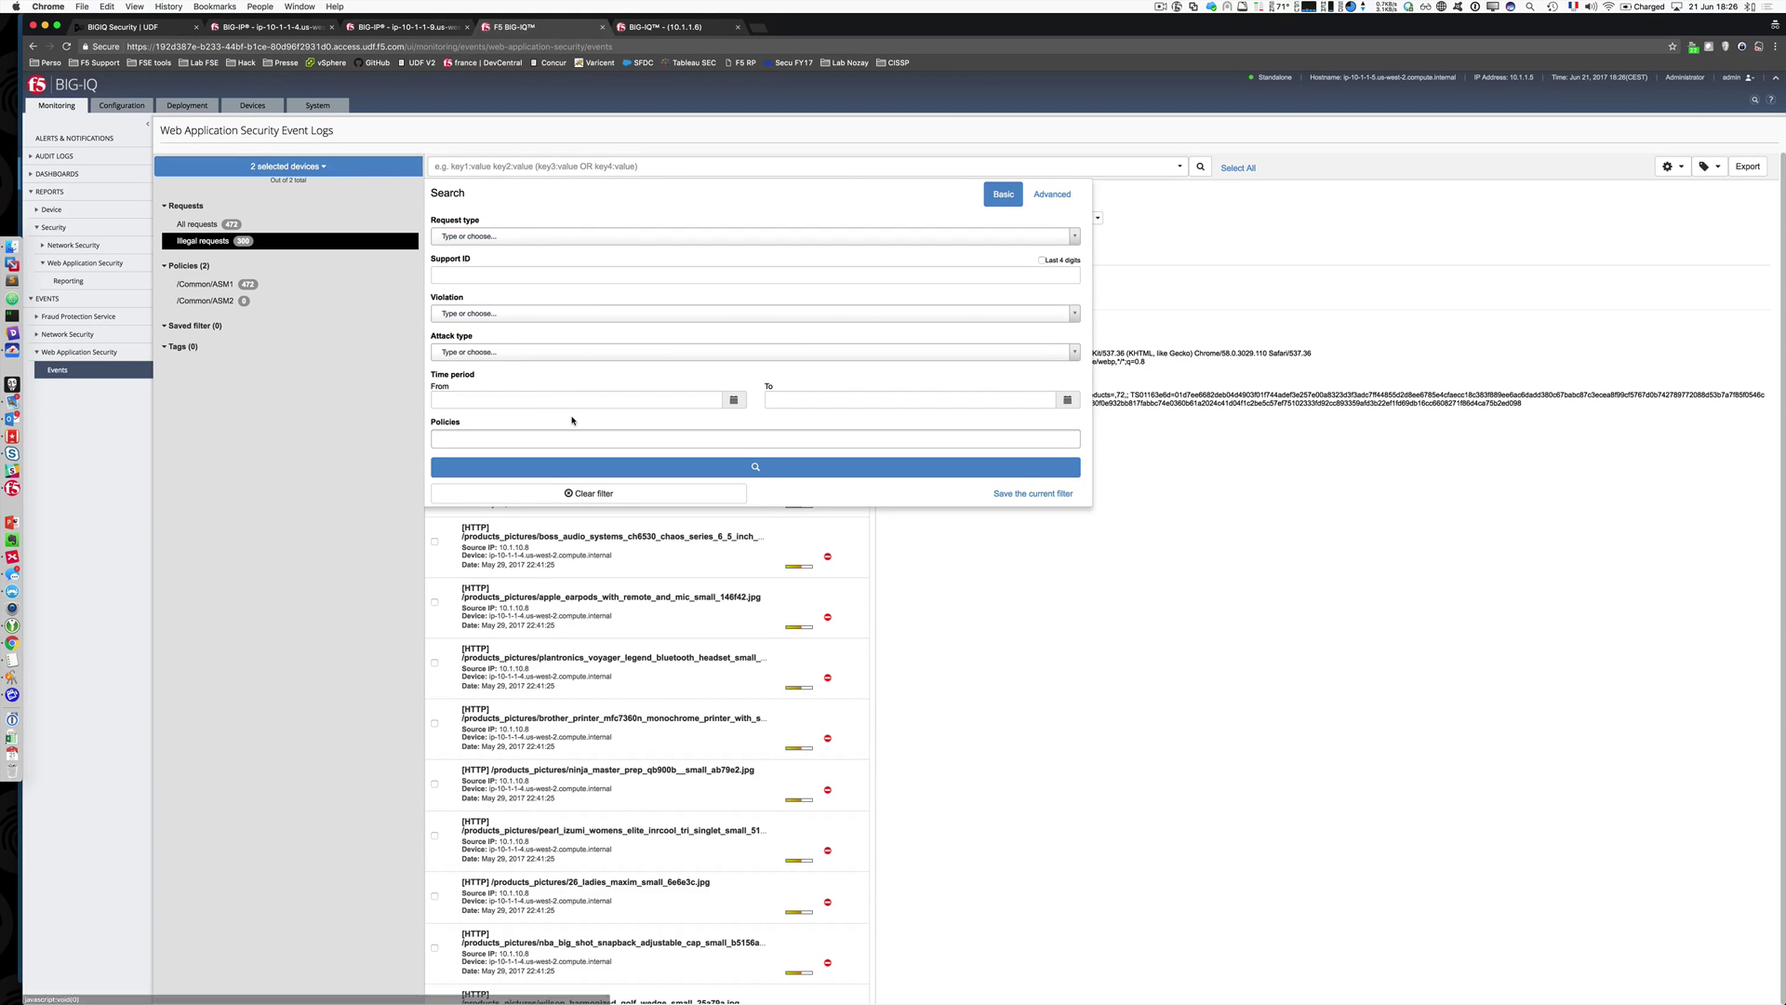
click(1180, 167)
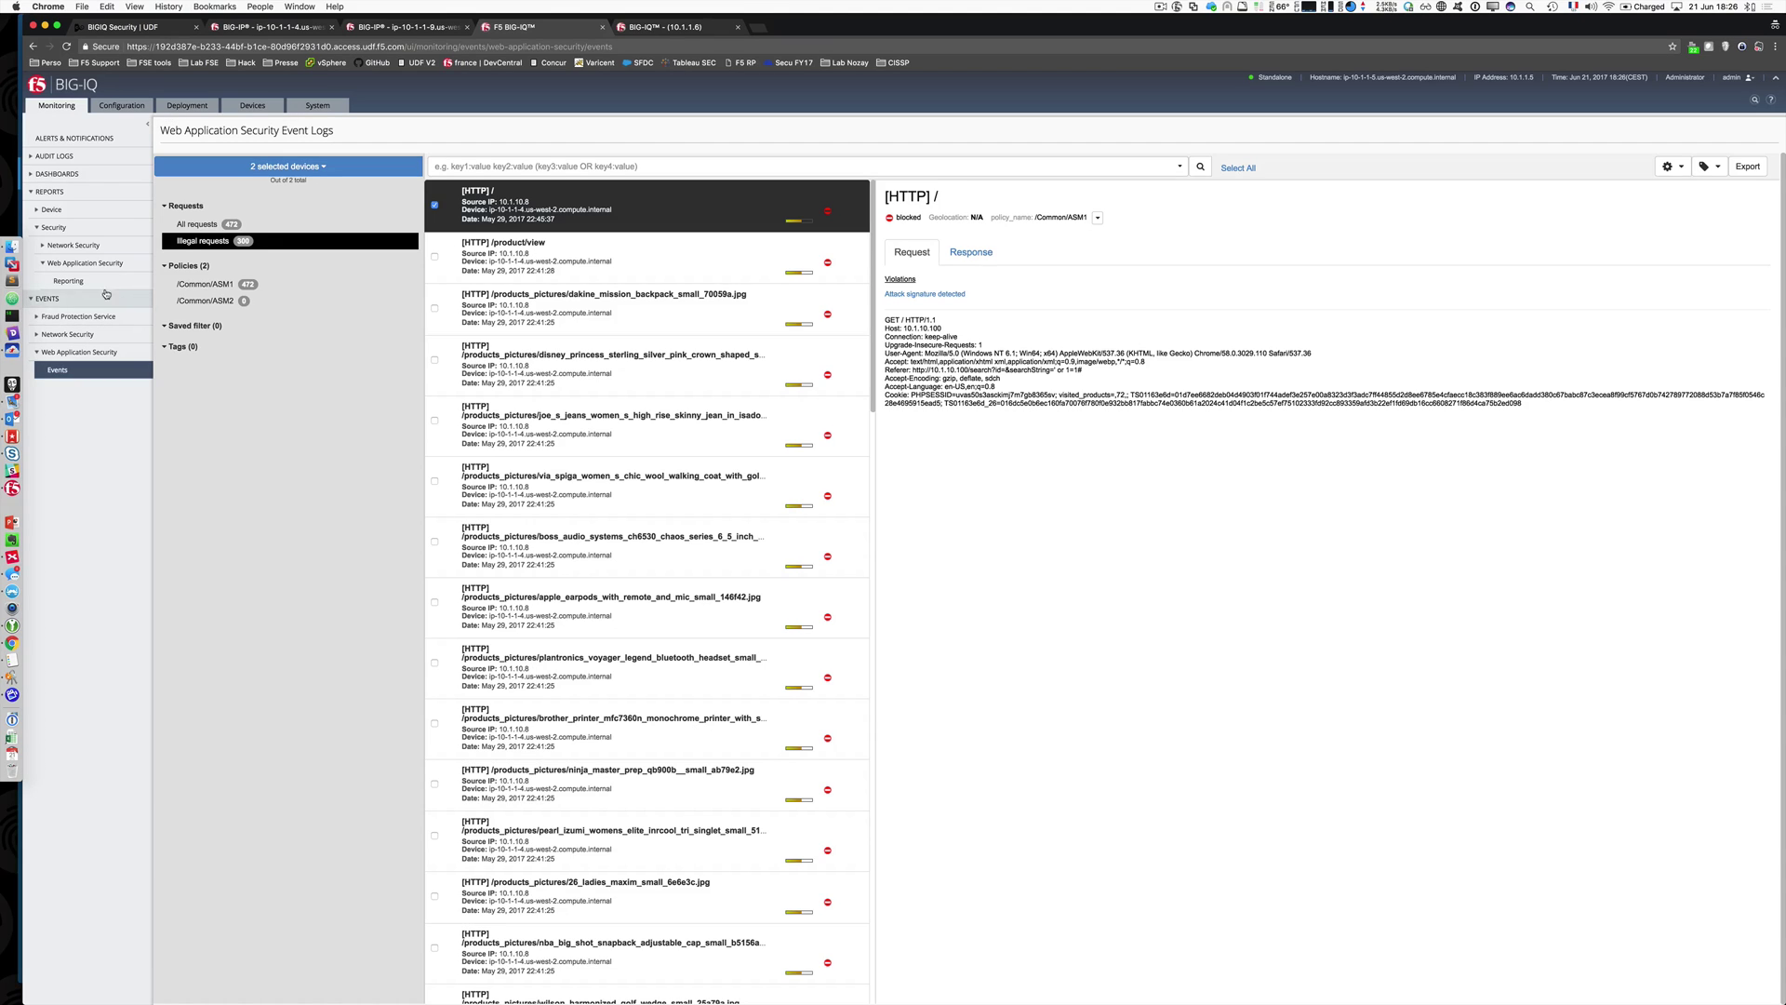
click(67, 280)
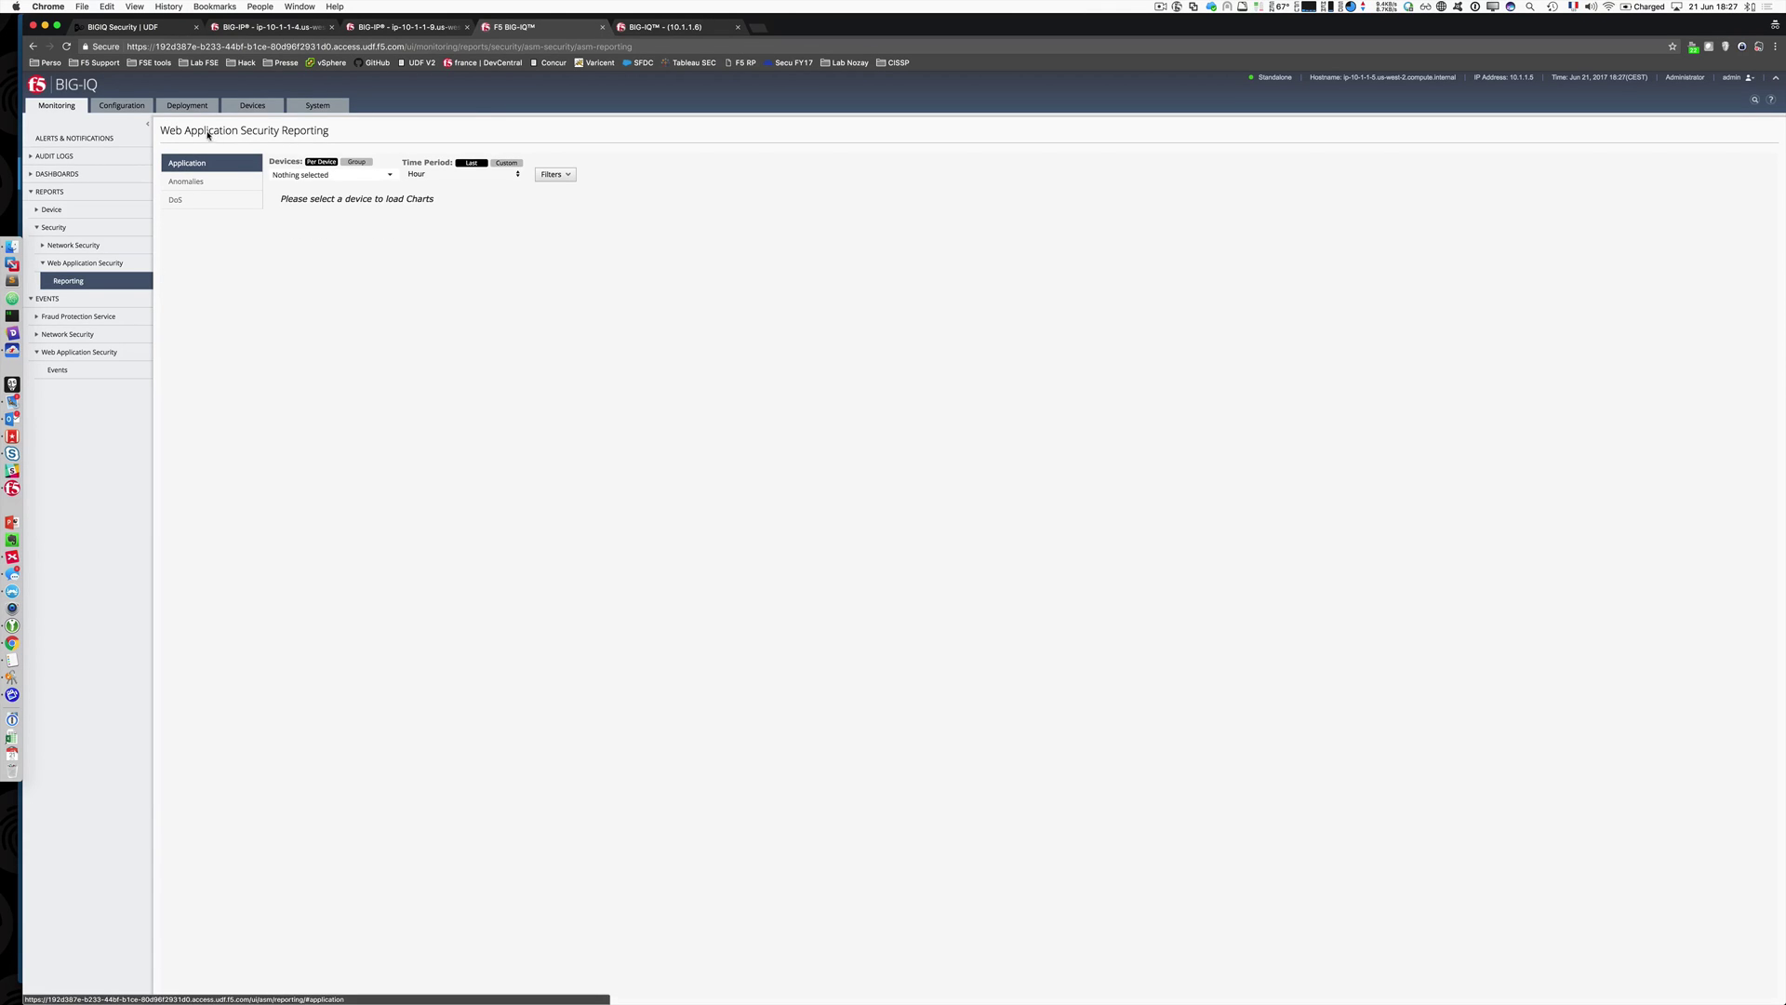
Step: Include both BIG-IP devices in the Web Application Security reporting charts
click(381, 175)
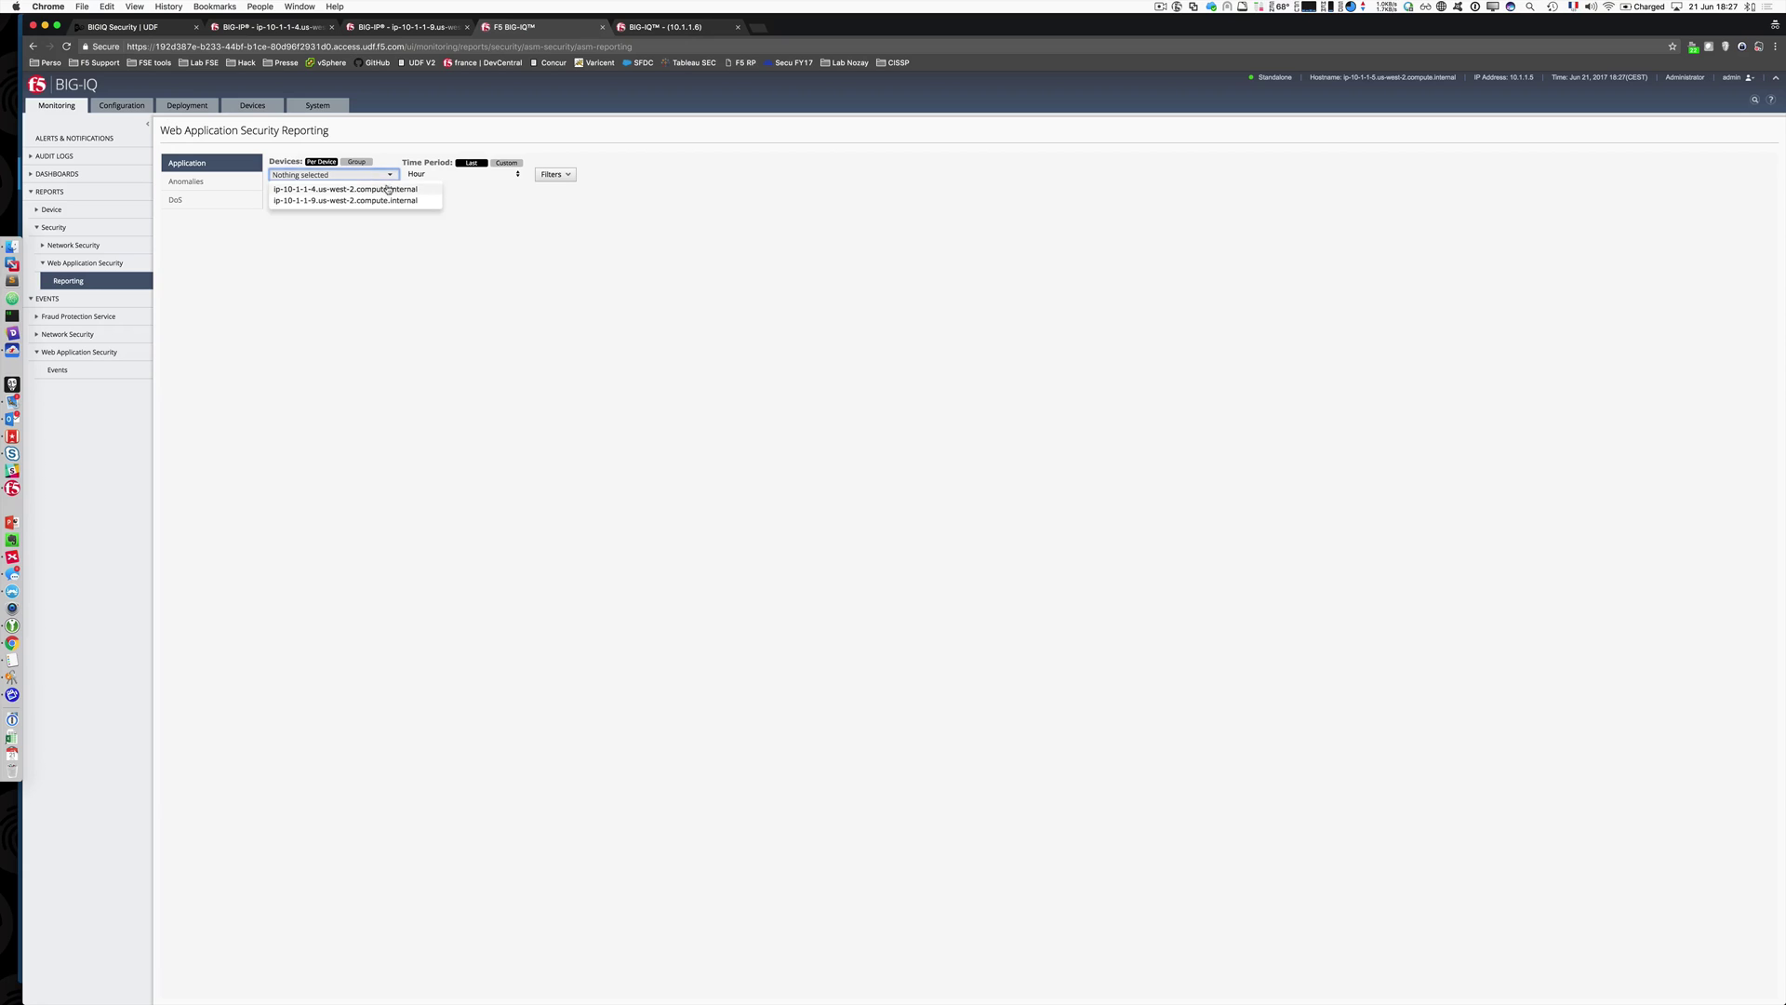
click(389, 191)
click(390, 201)
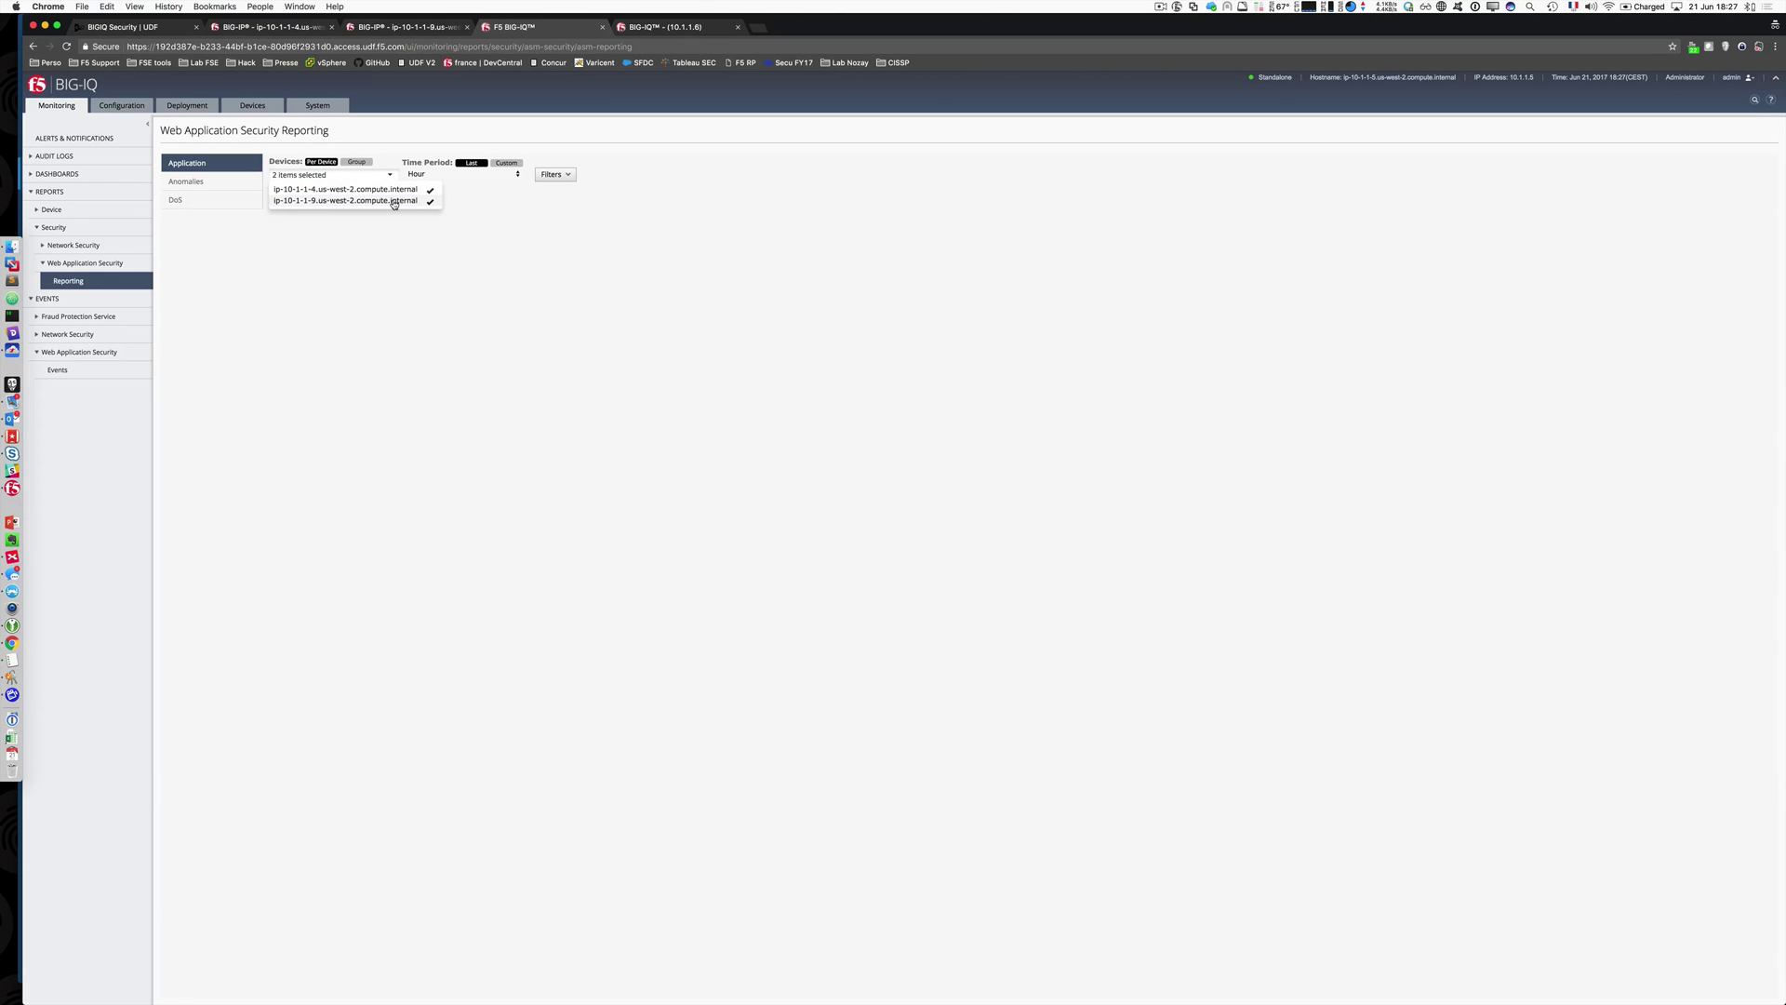
click(412, 260)
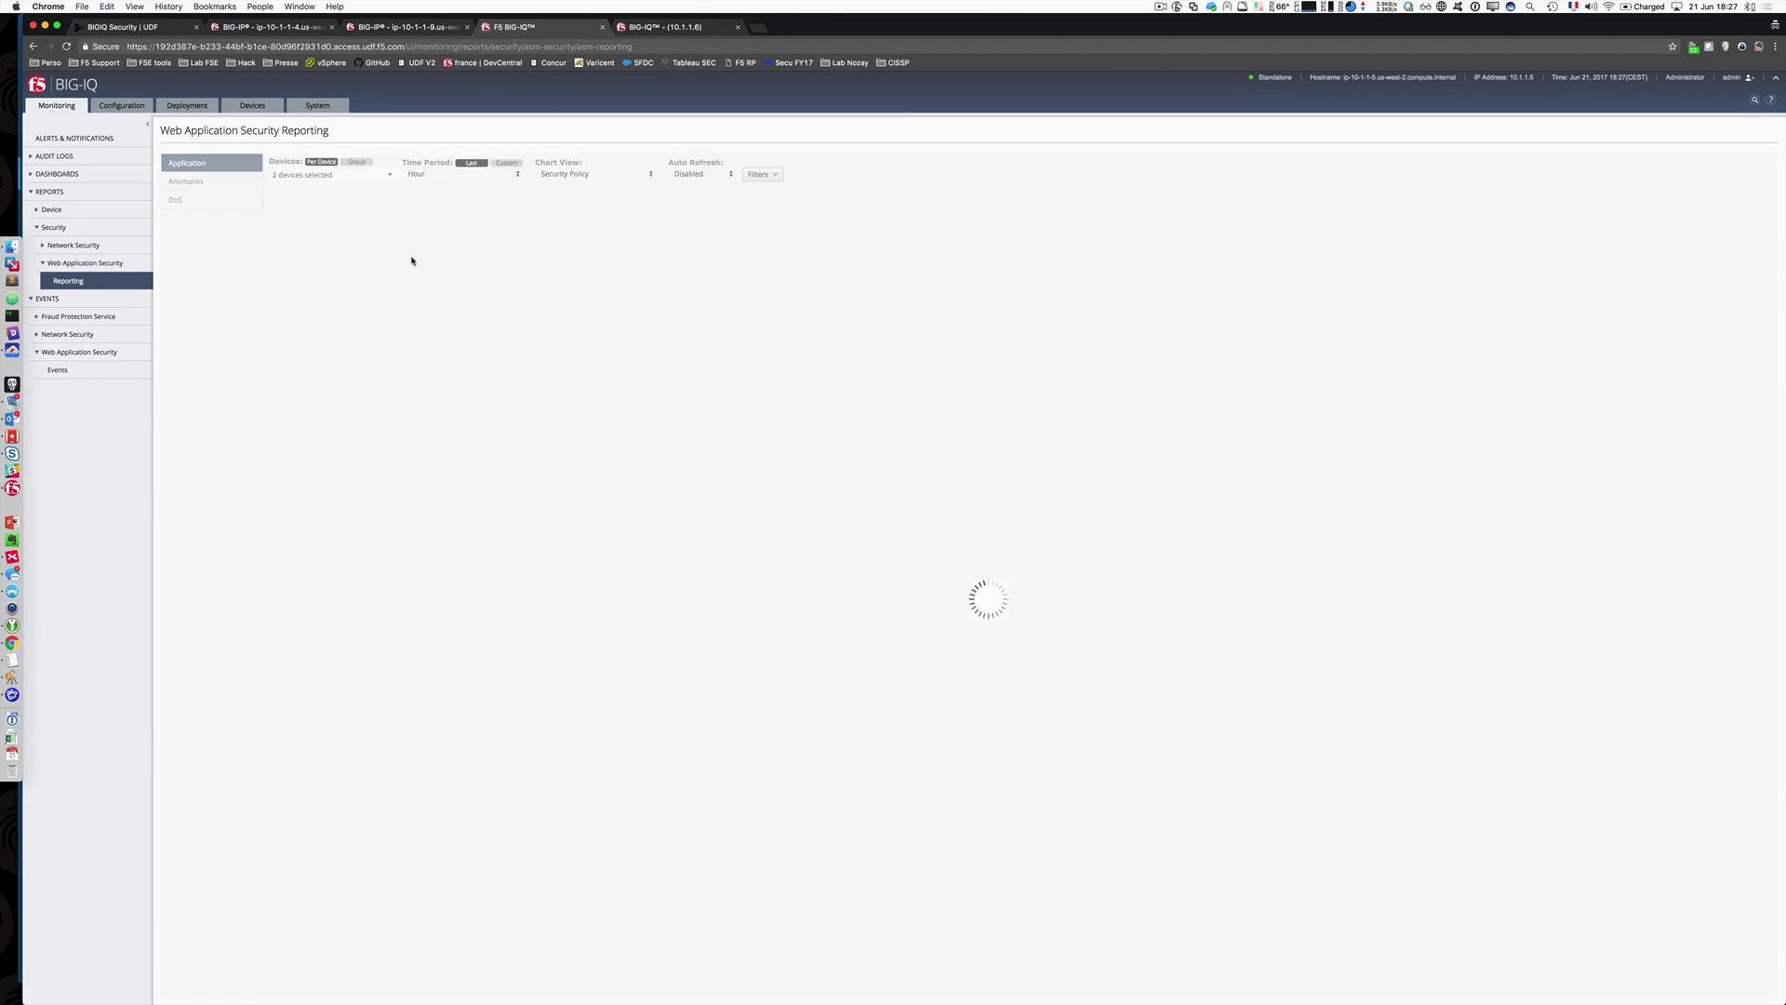
Step: Set the reporting period to the last month, showing /Common/ASM1 at 472 requests
click(518, 175)
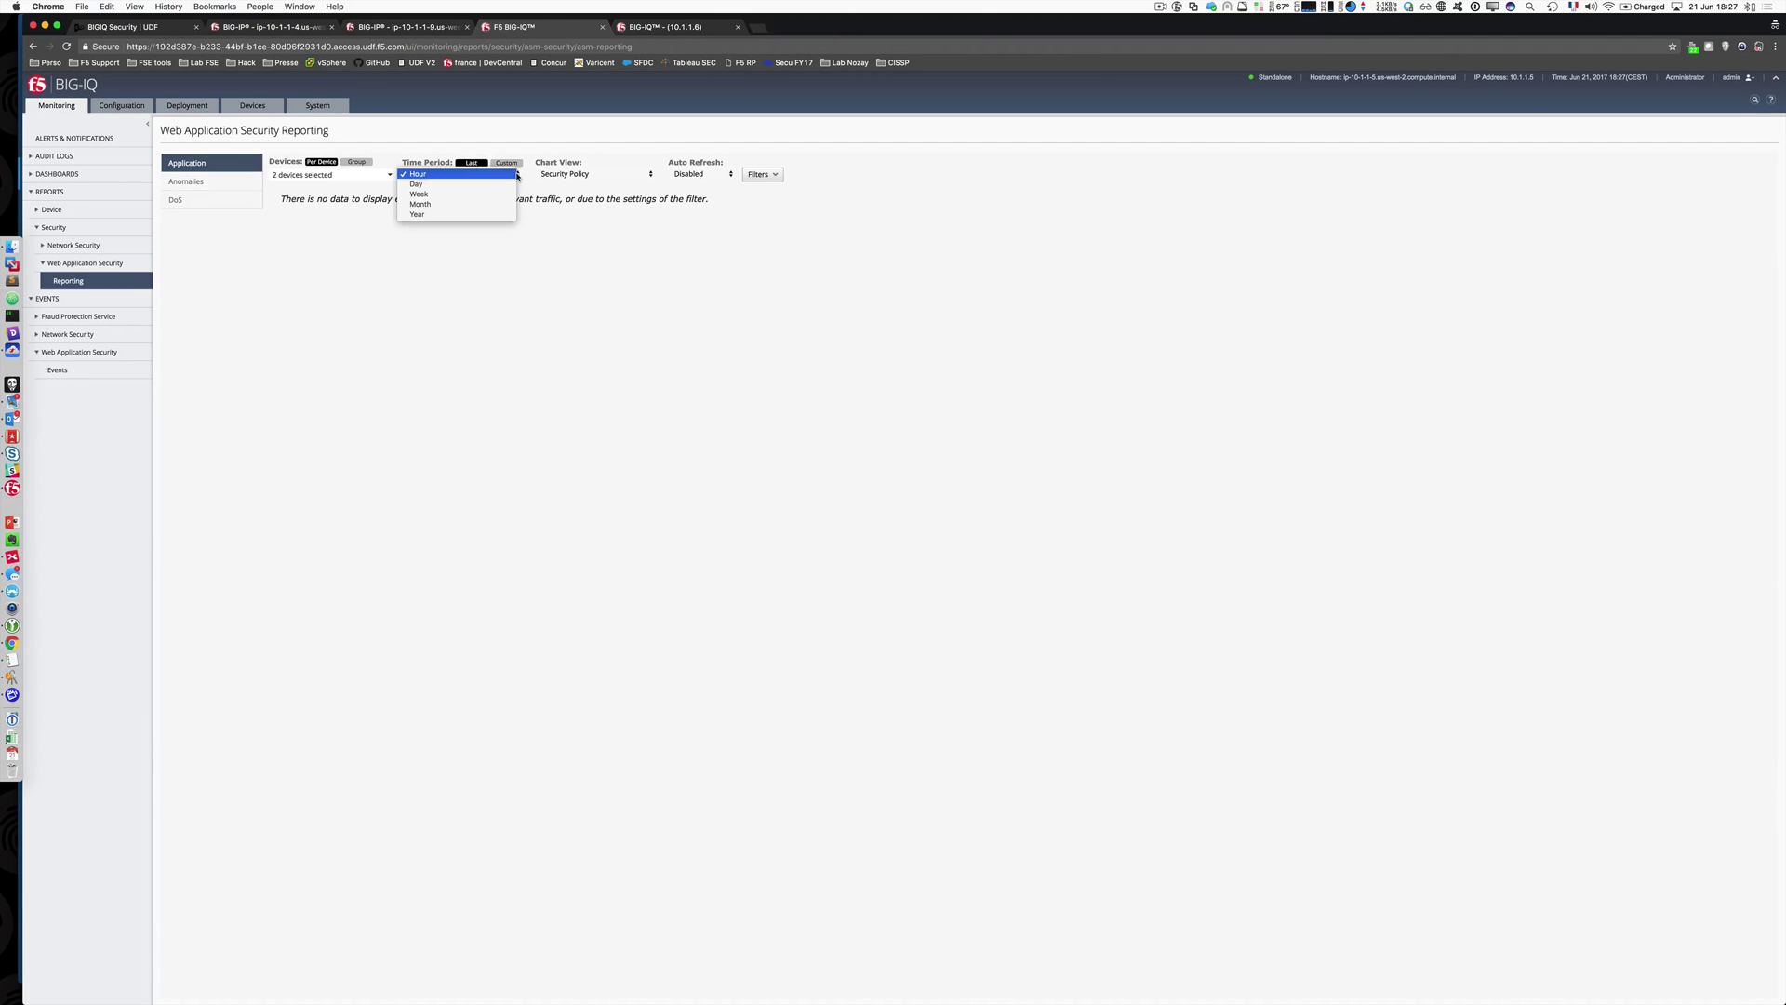
click(497, 195)
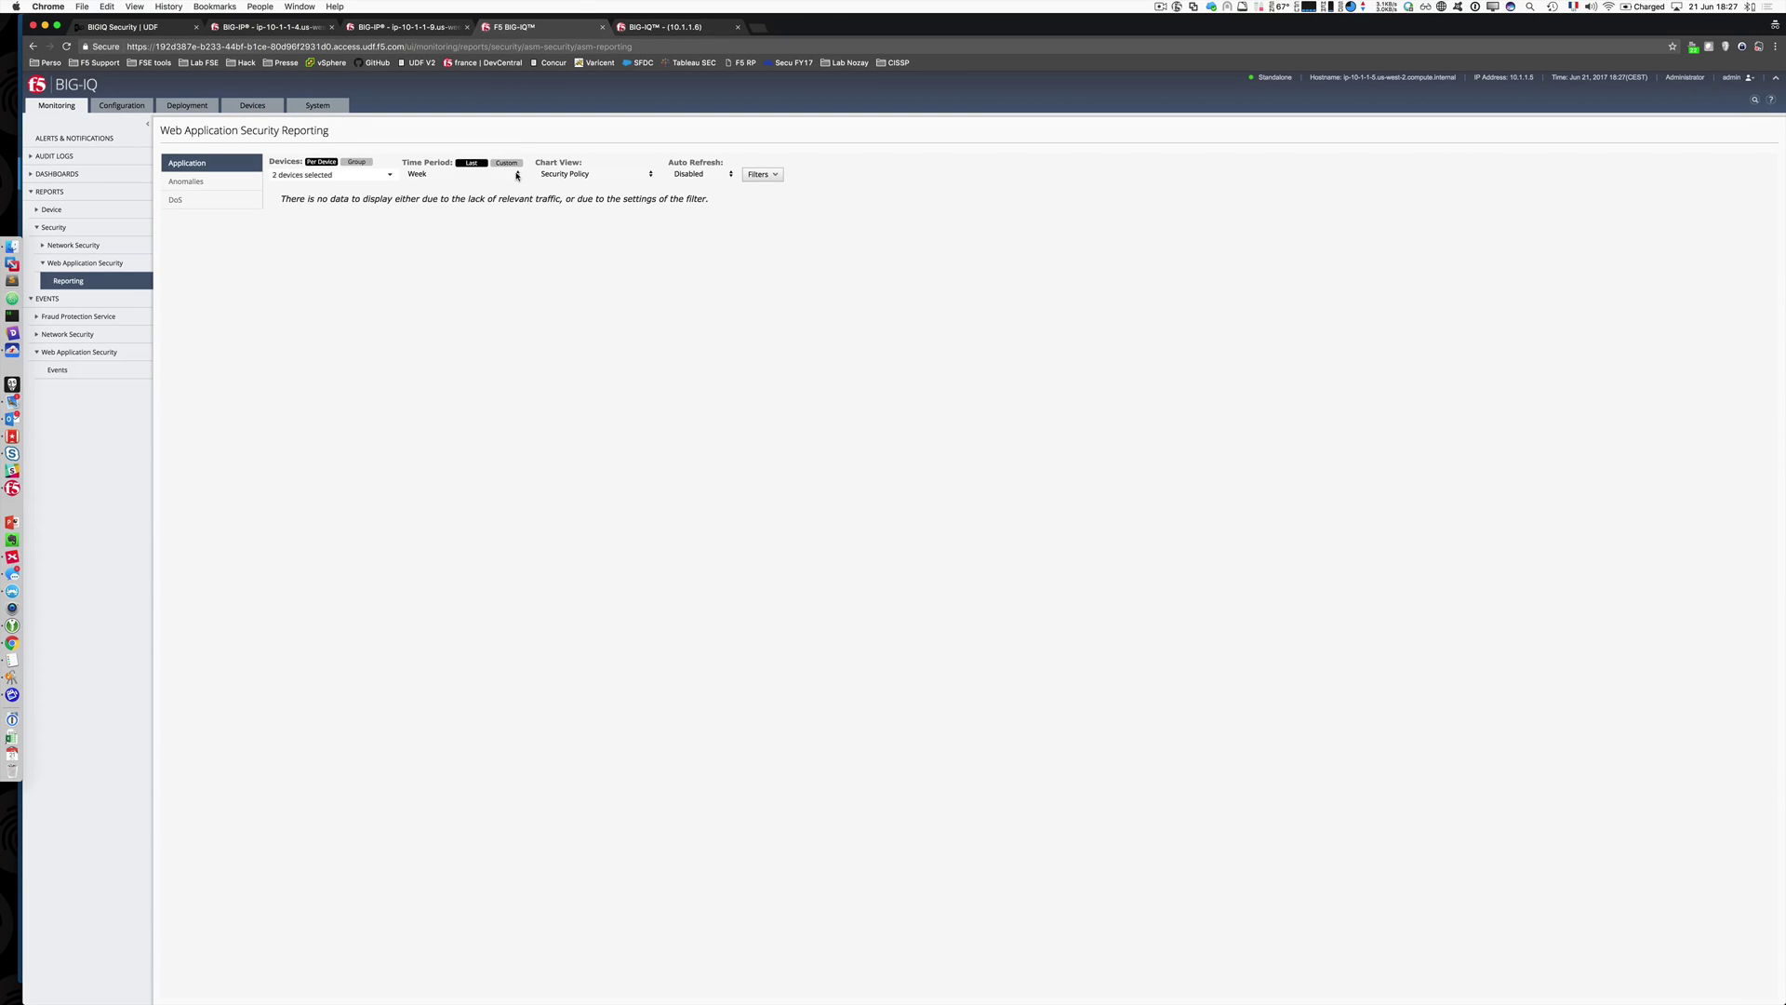
click(514, 175)
click(507, 188)
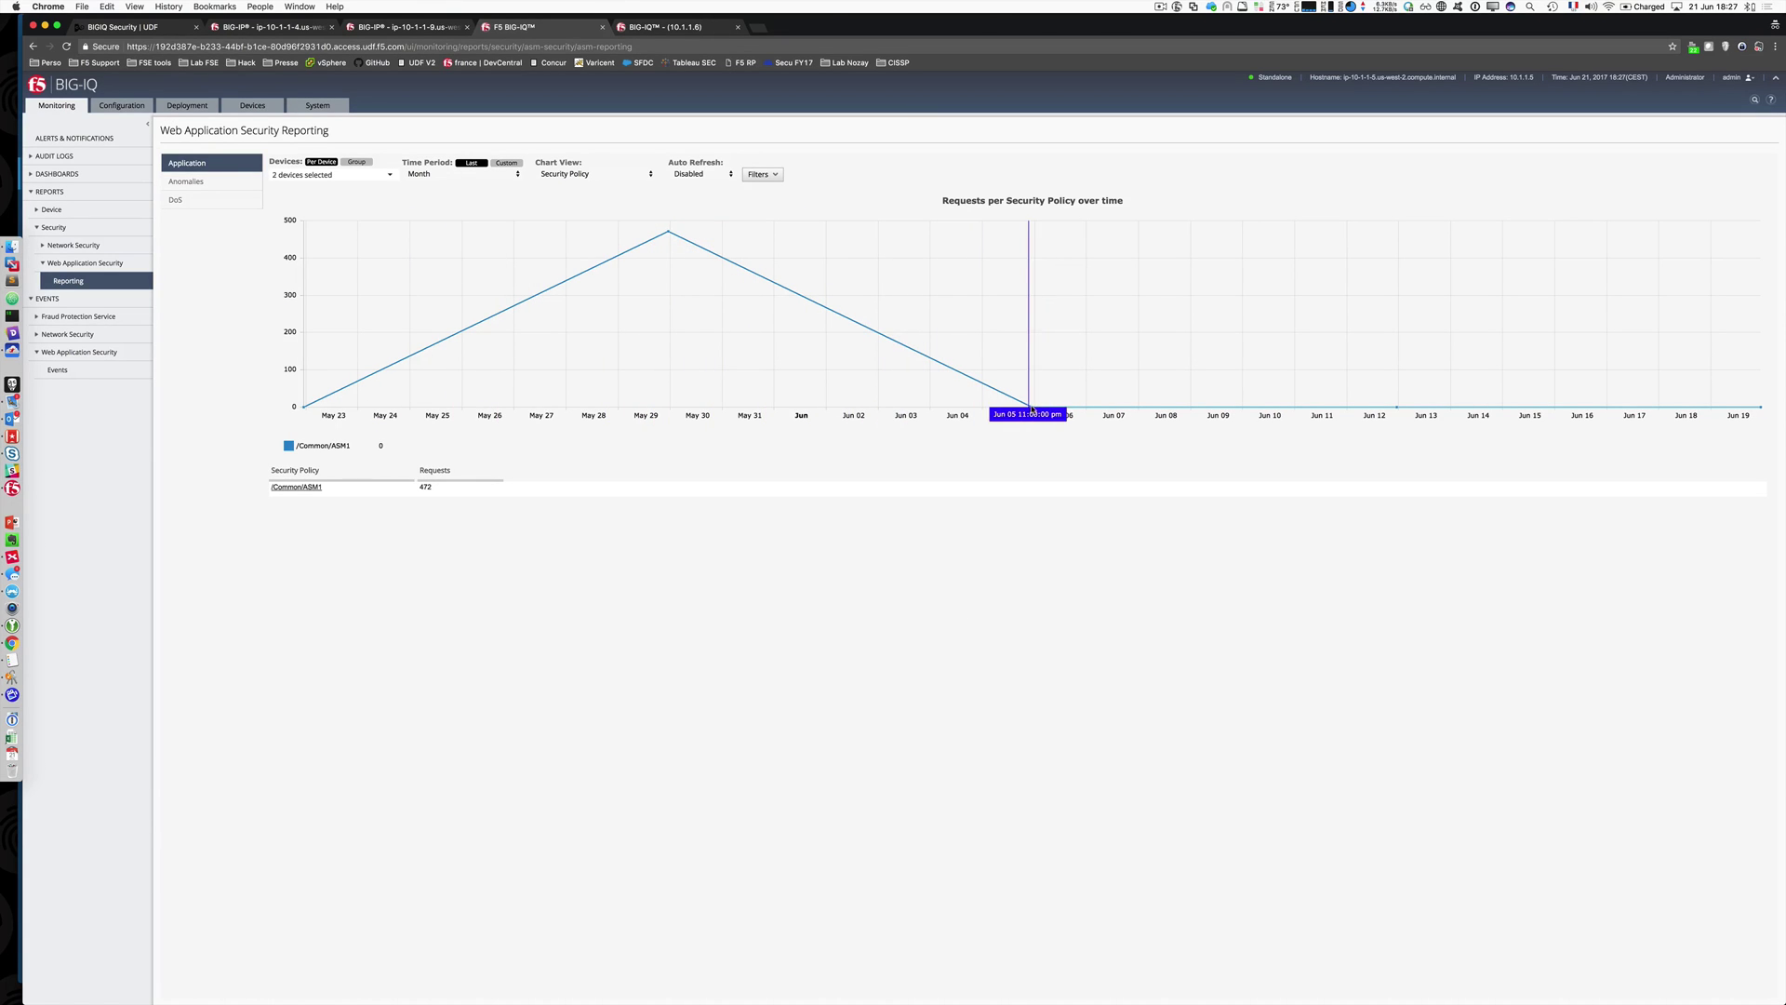
Step: Filter reporting to /Common/ASM1, cycling the chart through Client IP Address, Violation Rating, then Attack Type
click(296, 487)
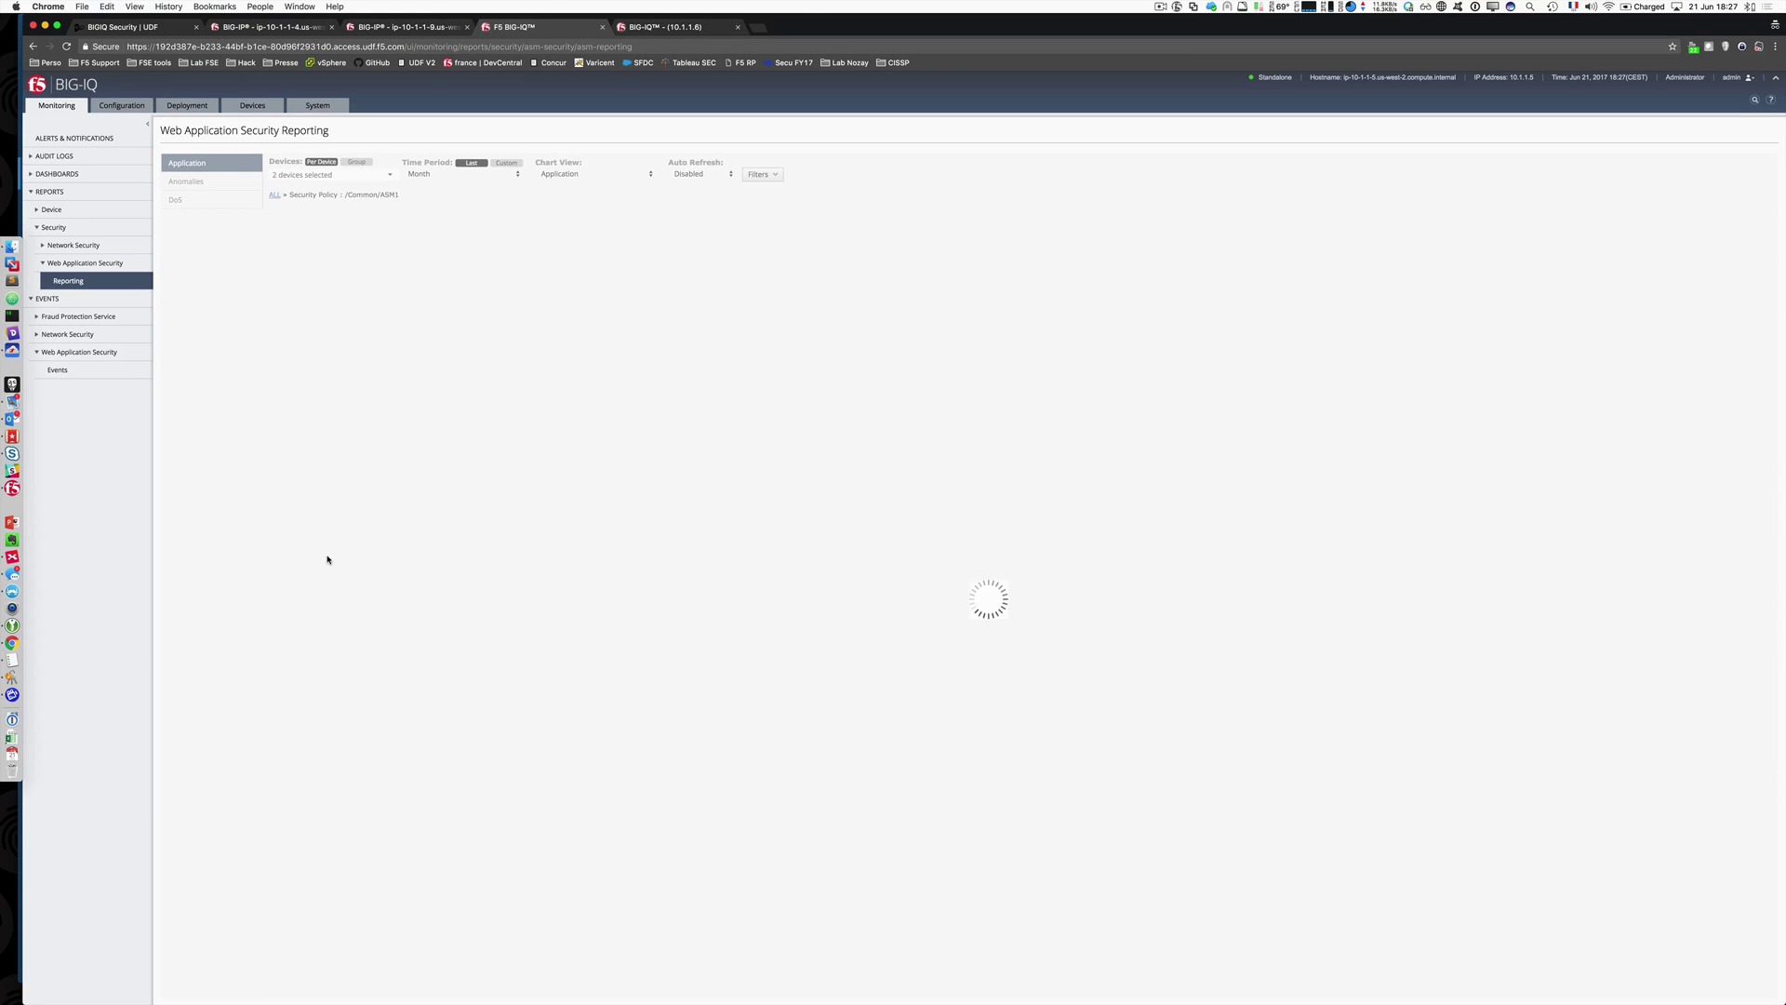
click(601, 175)
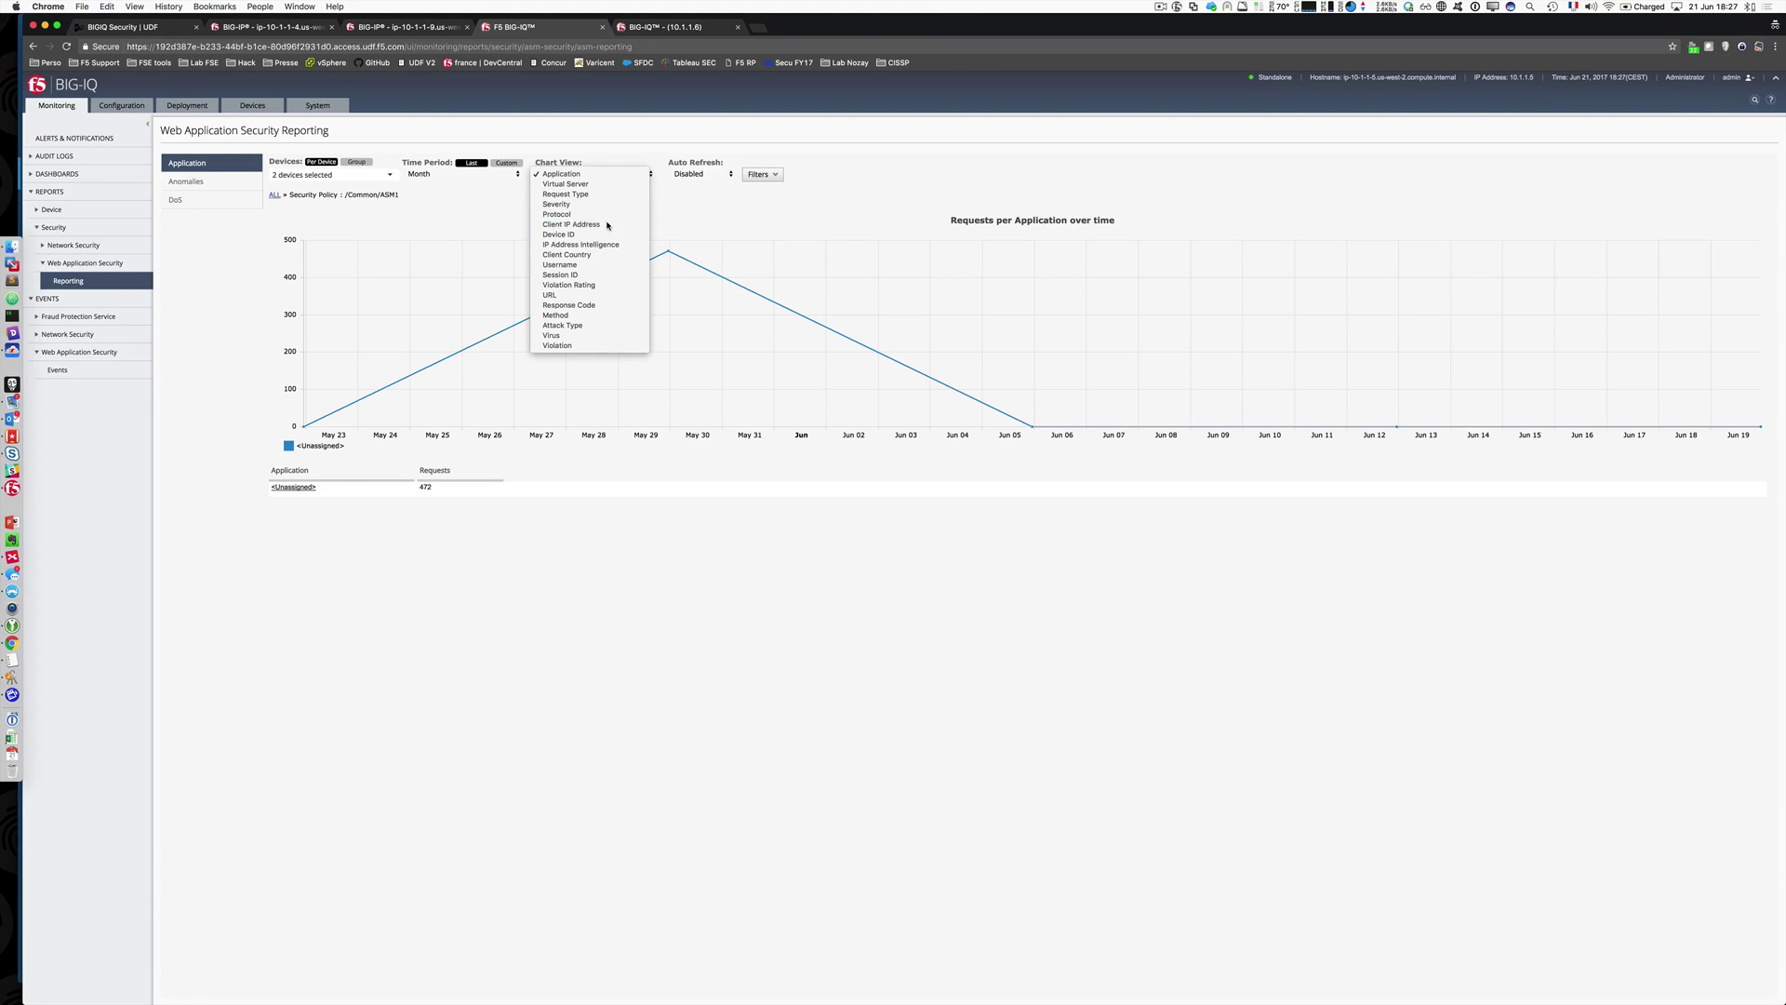
click(595, 224)
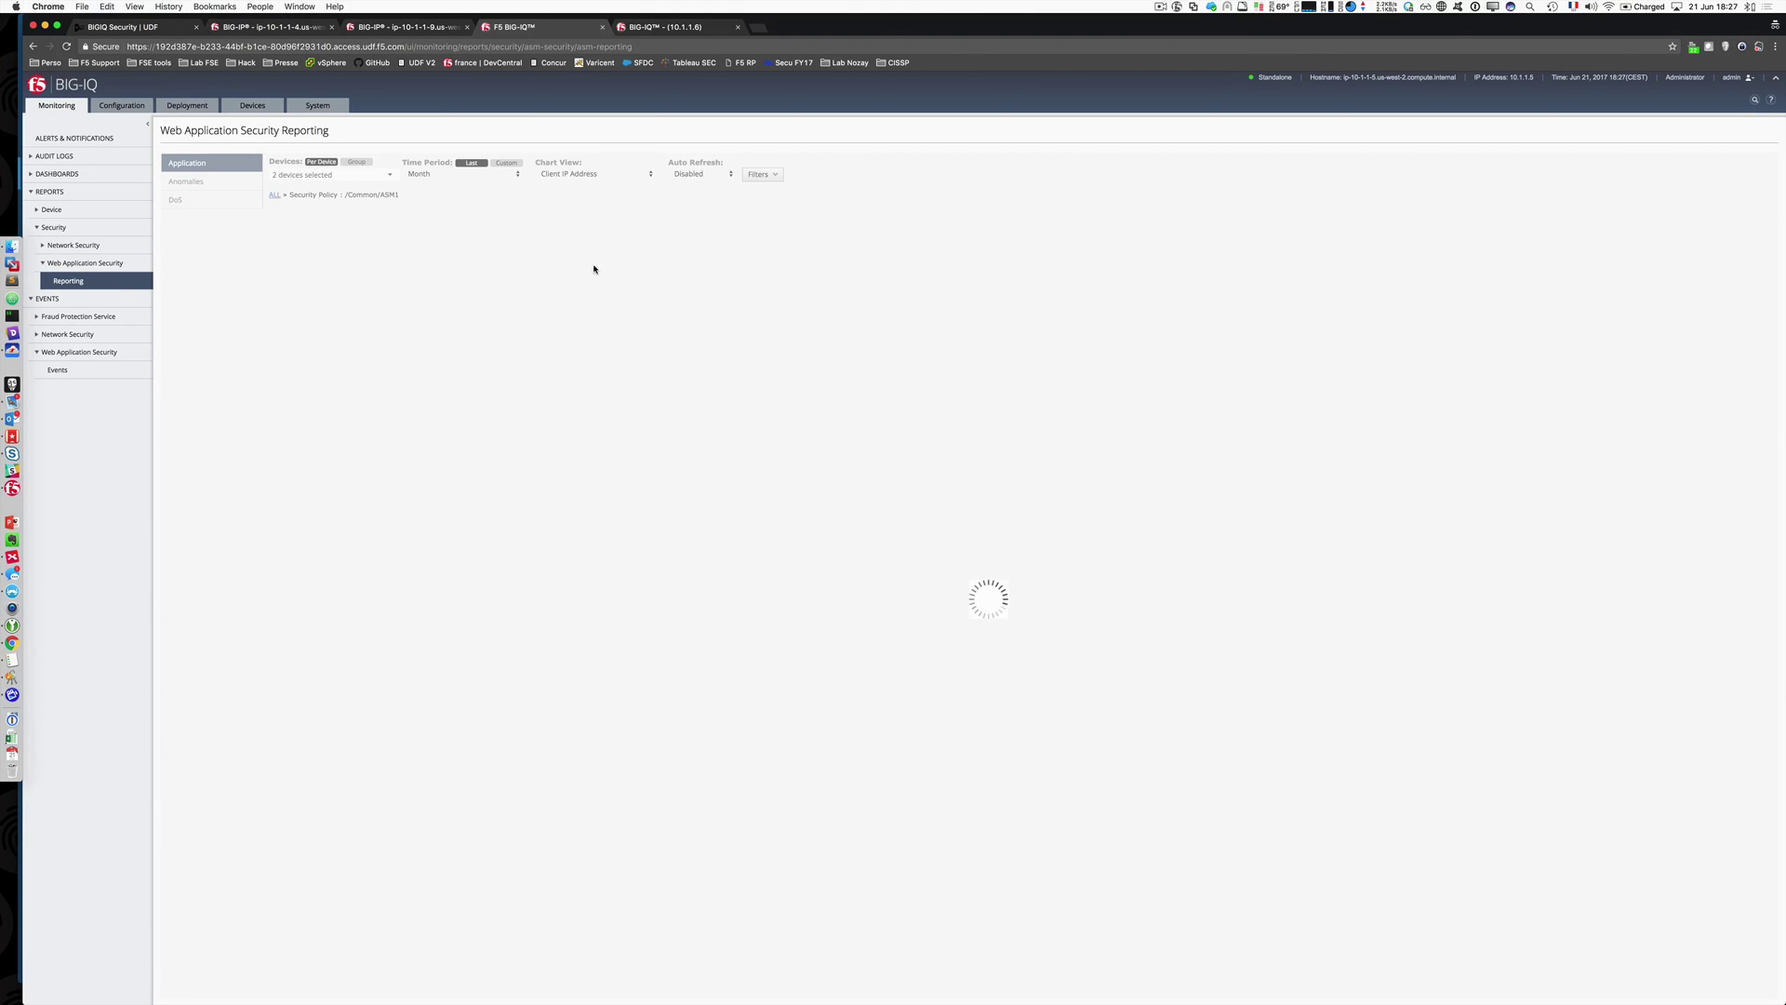
click(619, 177)
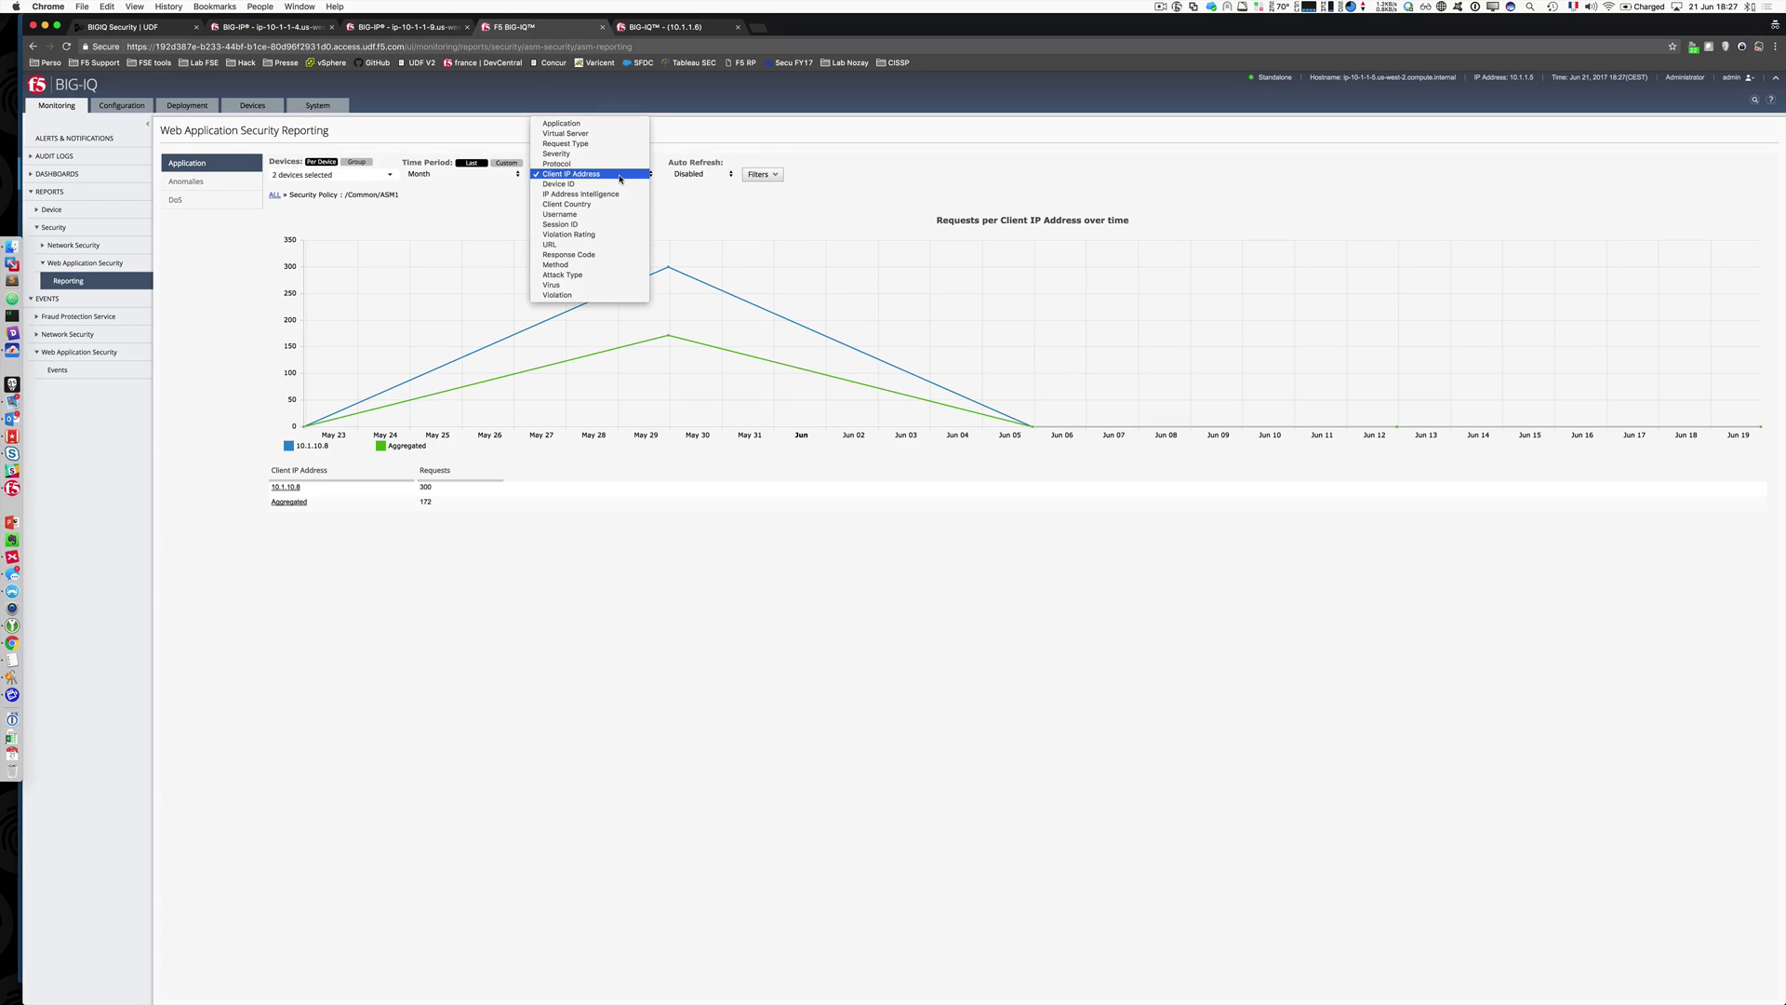
click(616, 234)
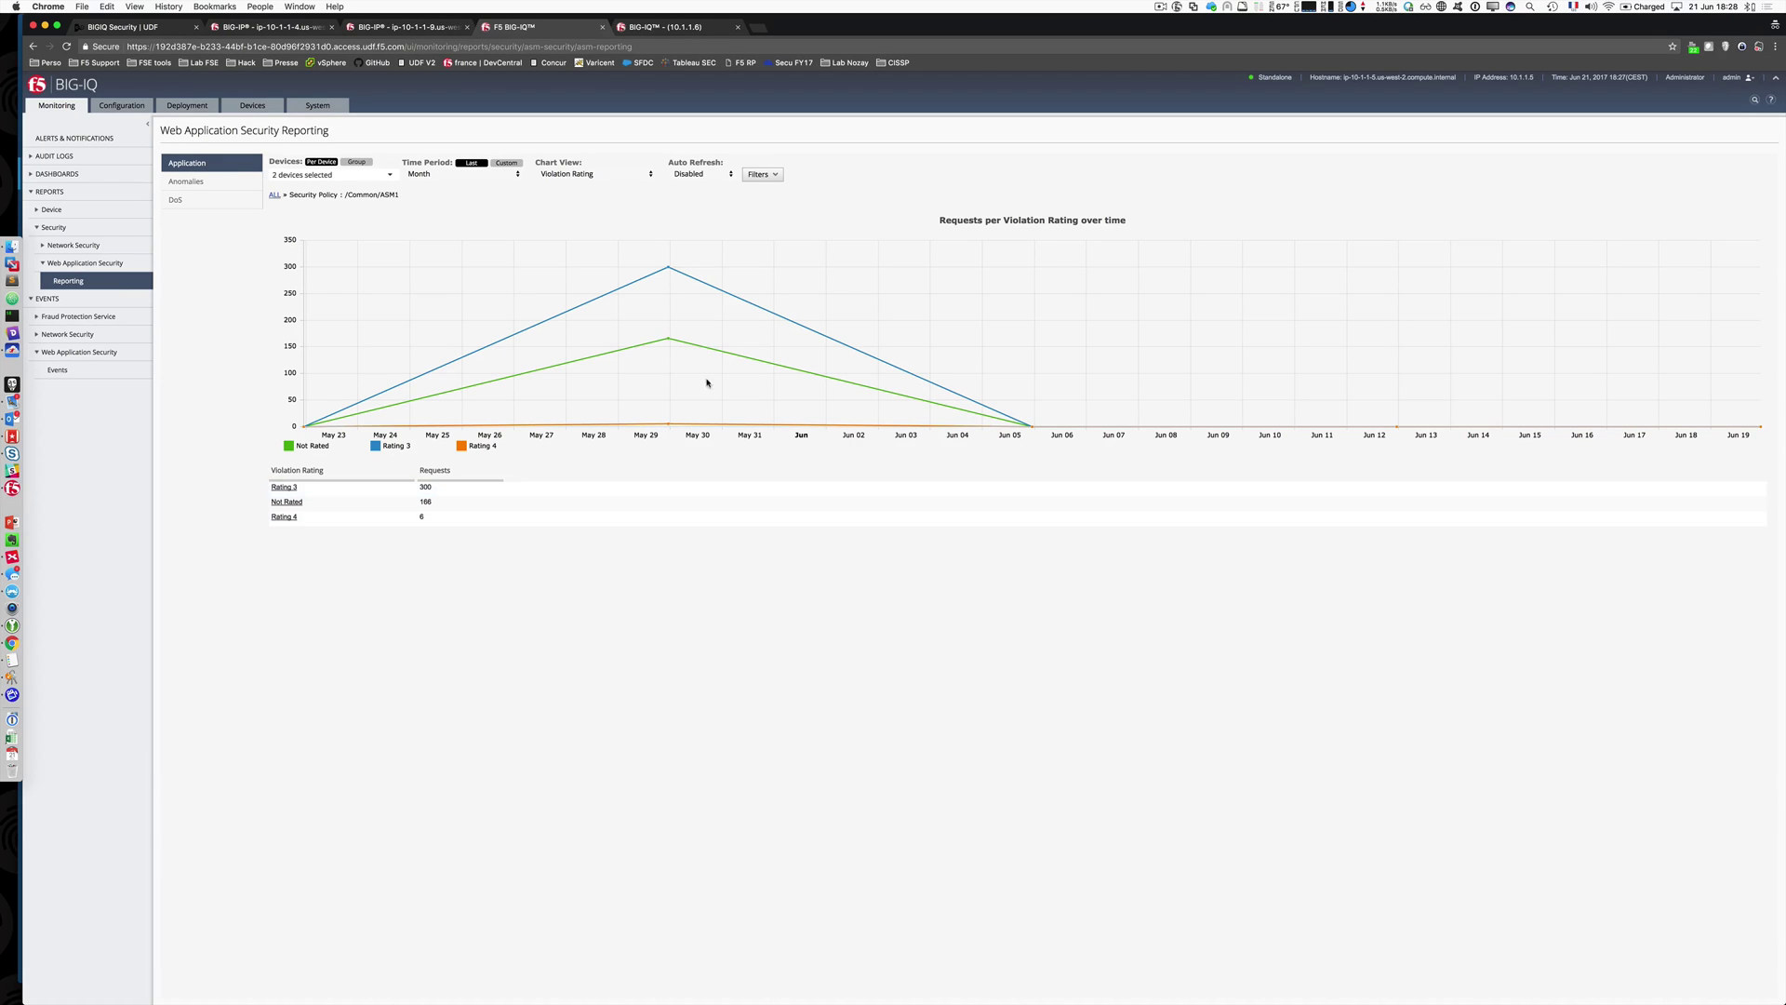
click(626, 176)
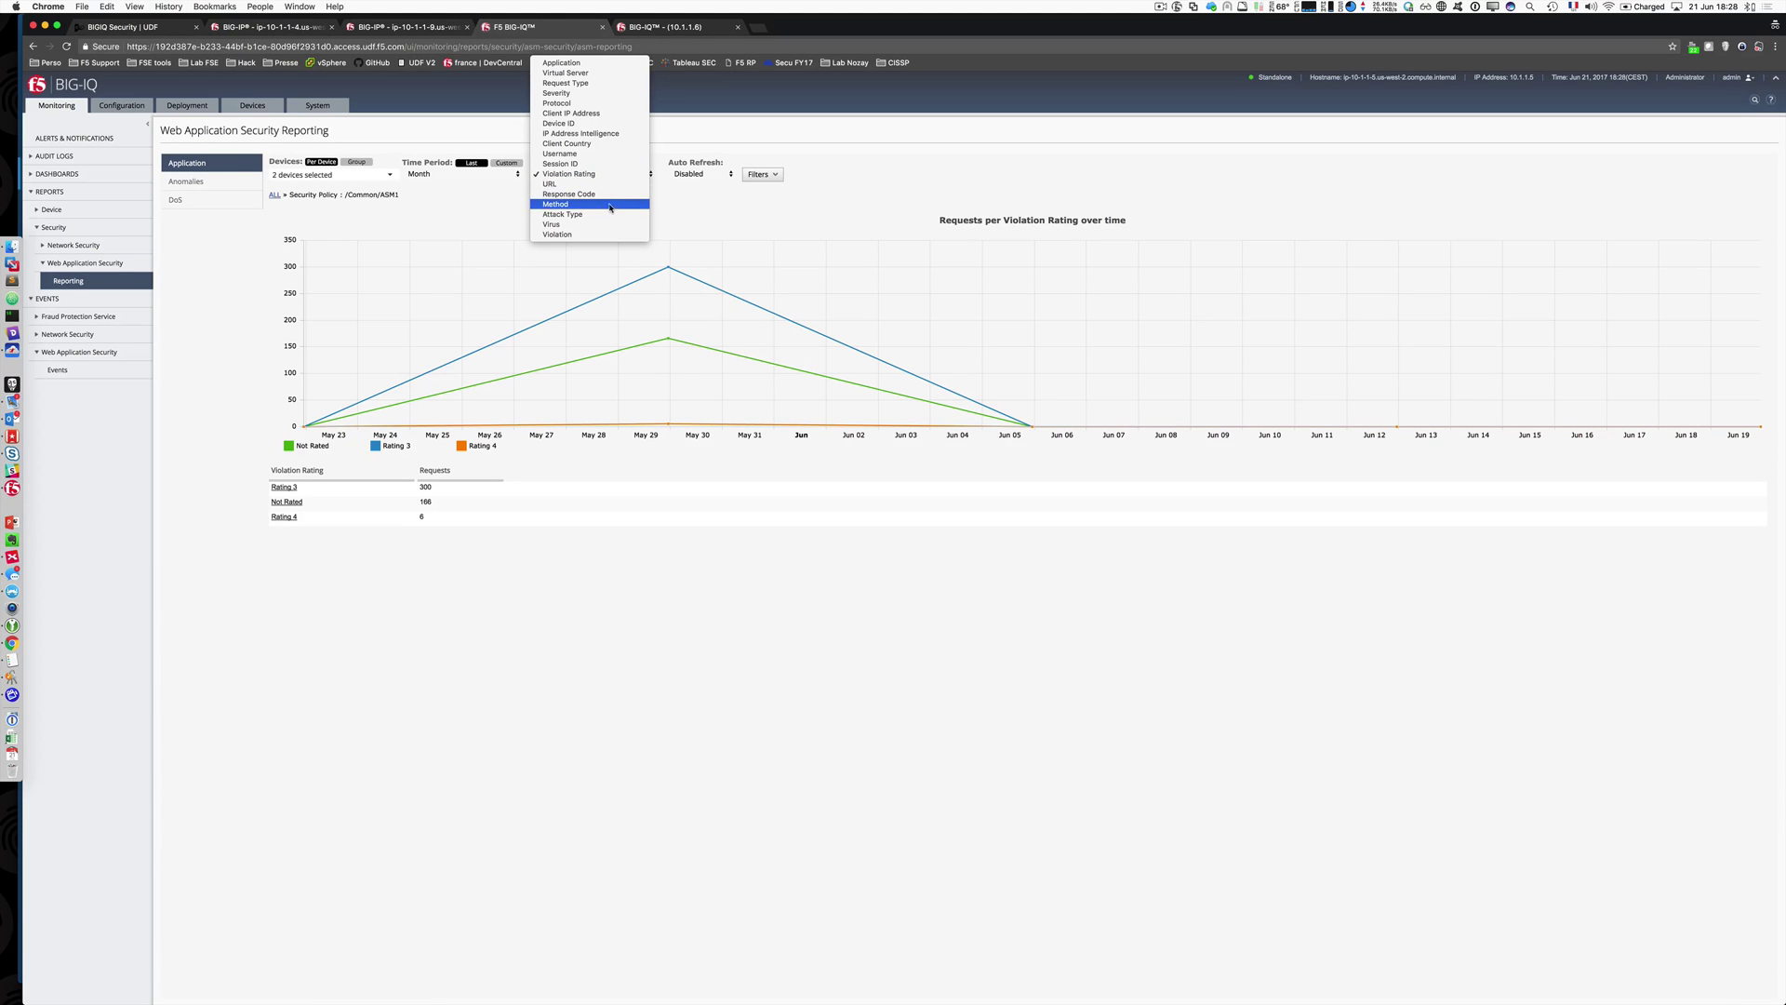
click(604, 215)
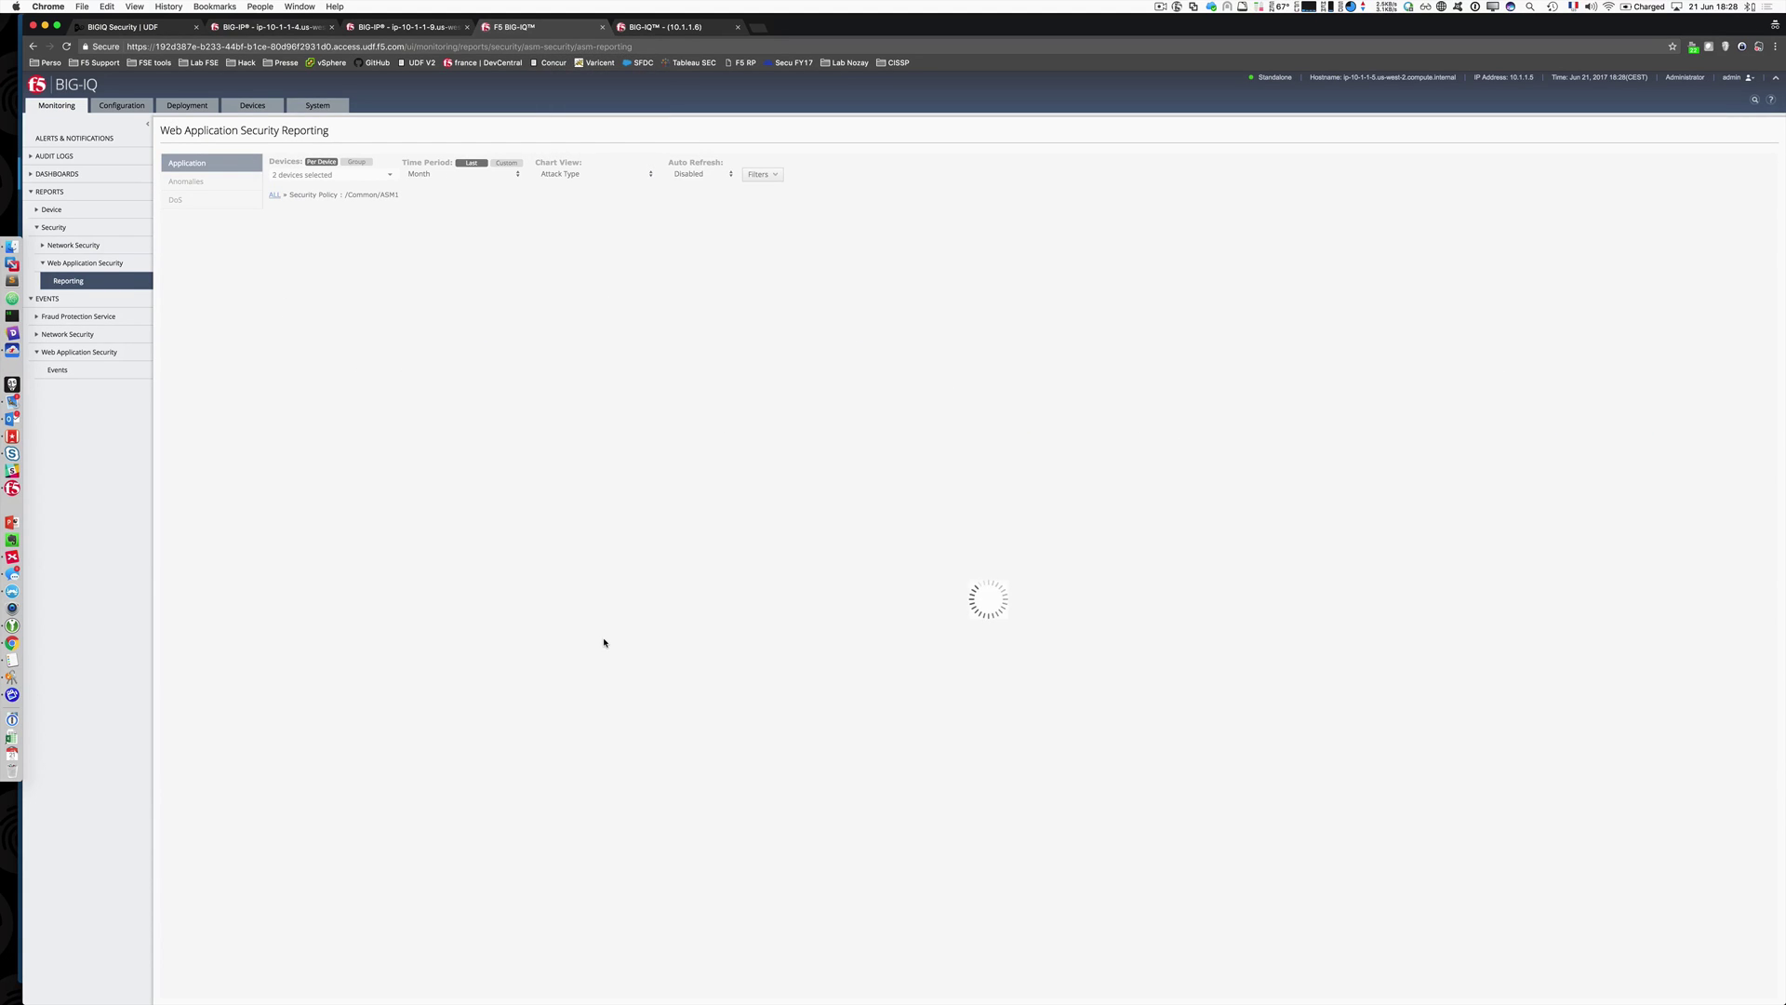